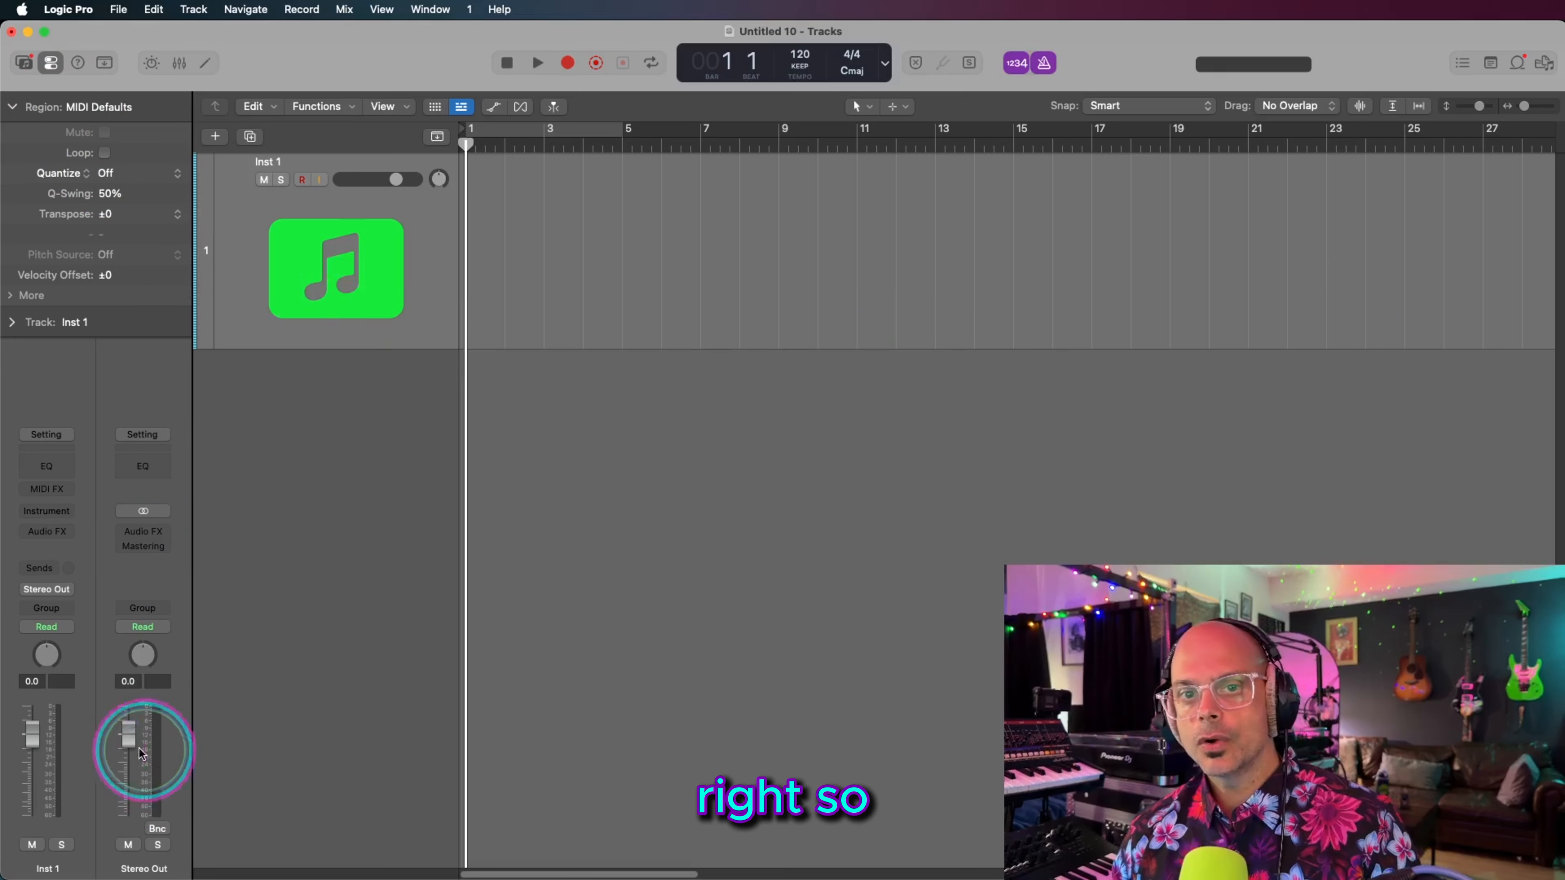
Step: Lower the Inst 1 track's volume to -0.5 dB, and hide and show the inspector
mouse_move(32, 734)
left_mouse_down()
mouse_move(53, 831)
mouse_move(51, 740)
left_mouse_up()
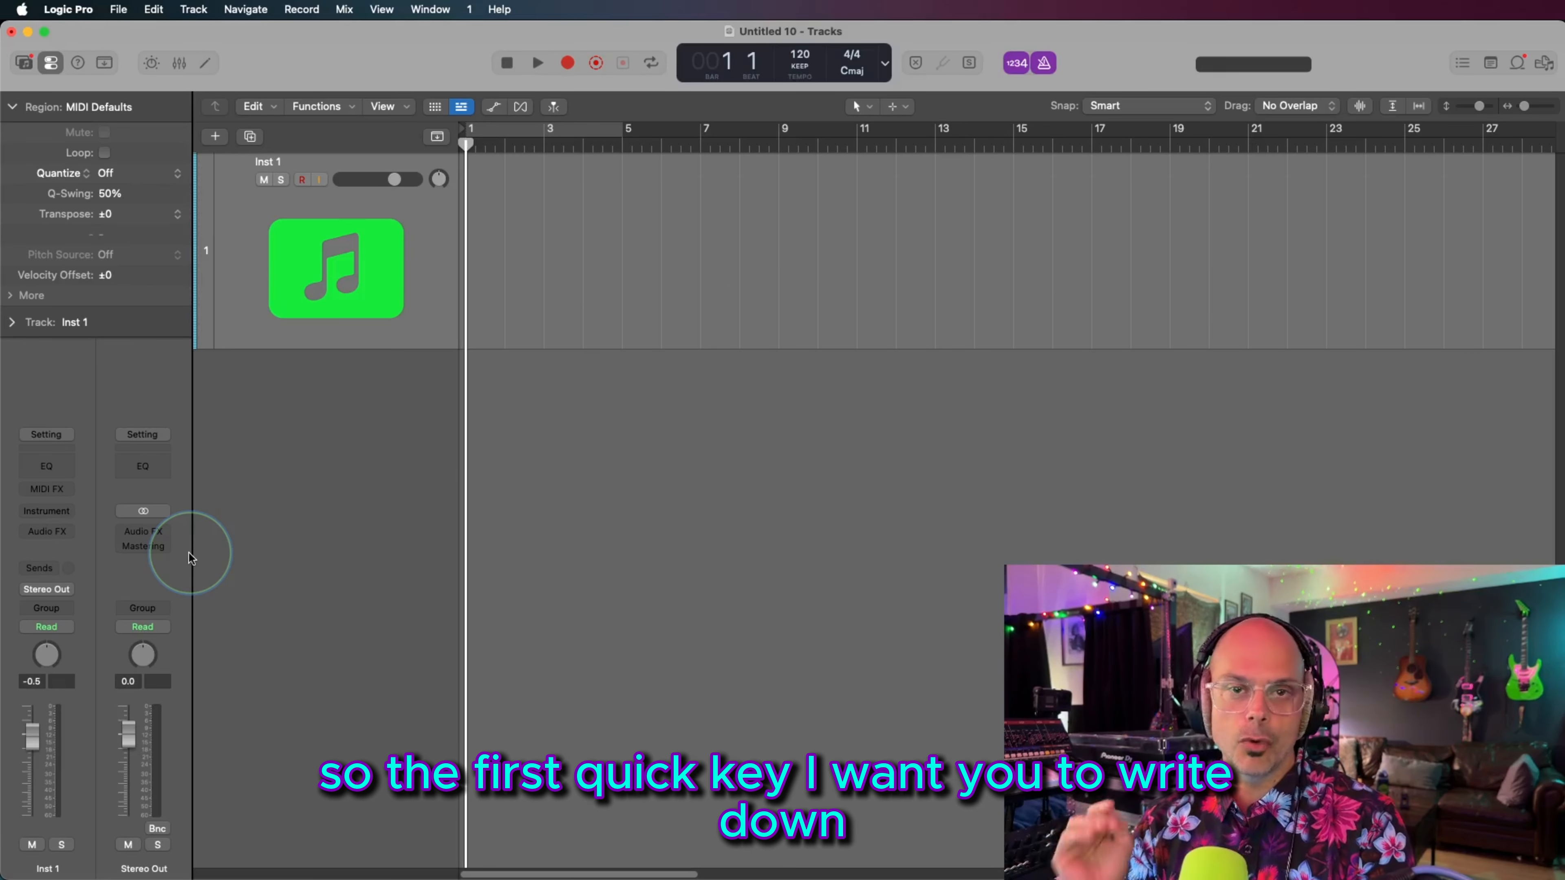
key("i")
key("i")
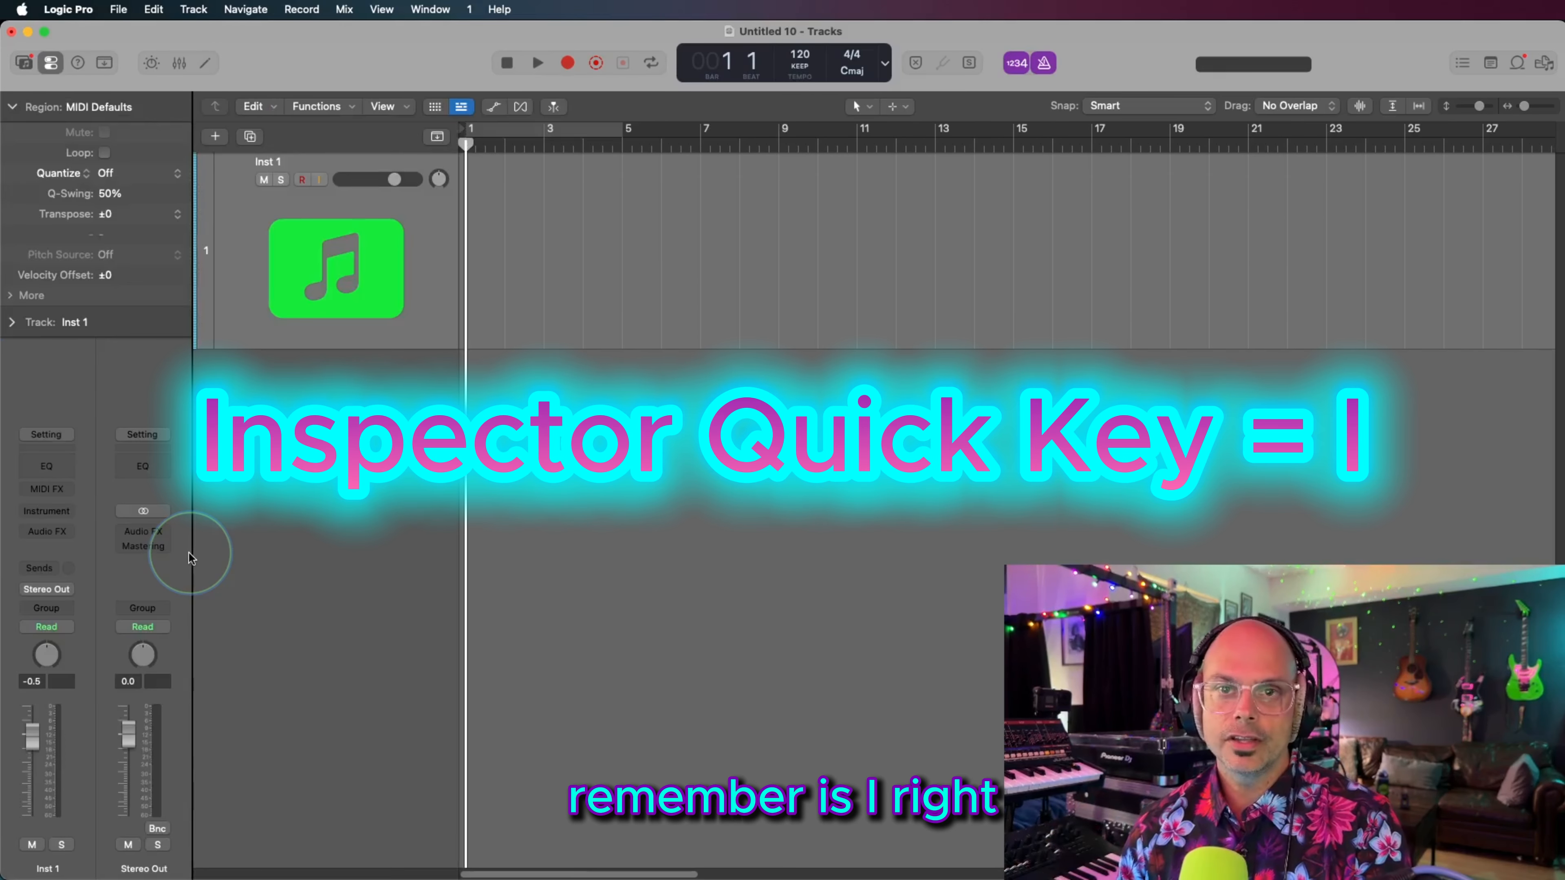
key("i")
key("i")
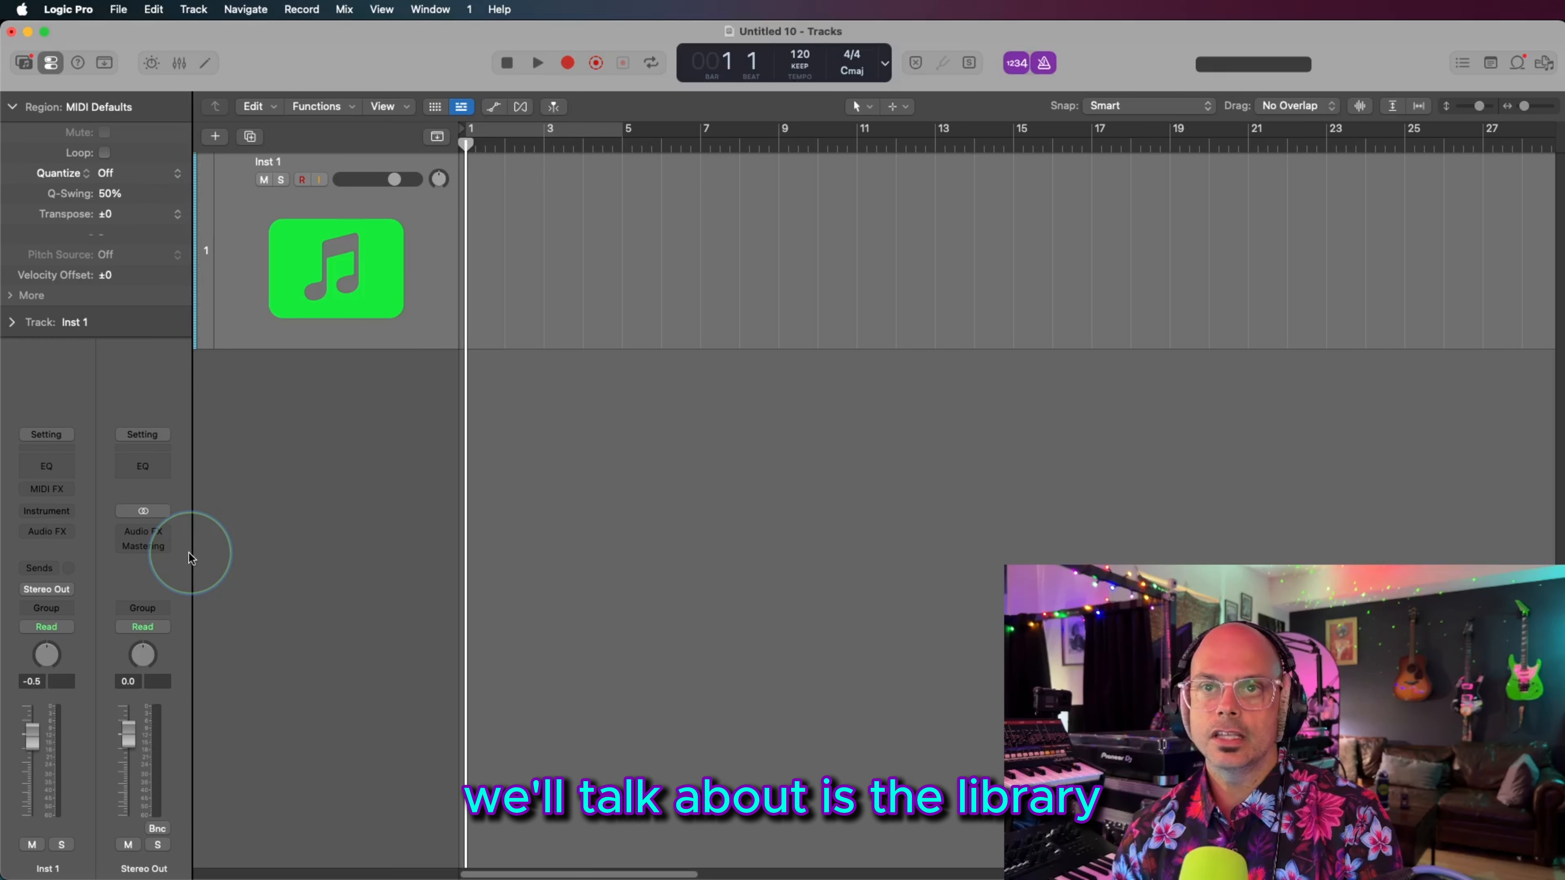
Step: Show the Library and load the Analog Waves patch from the Synthesizer pads onto the Inst 1 track
key("y")
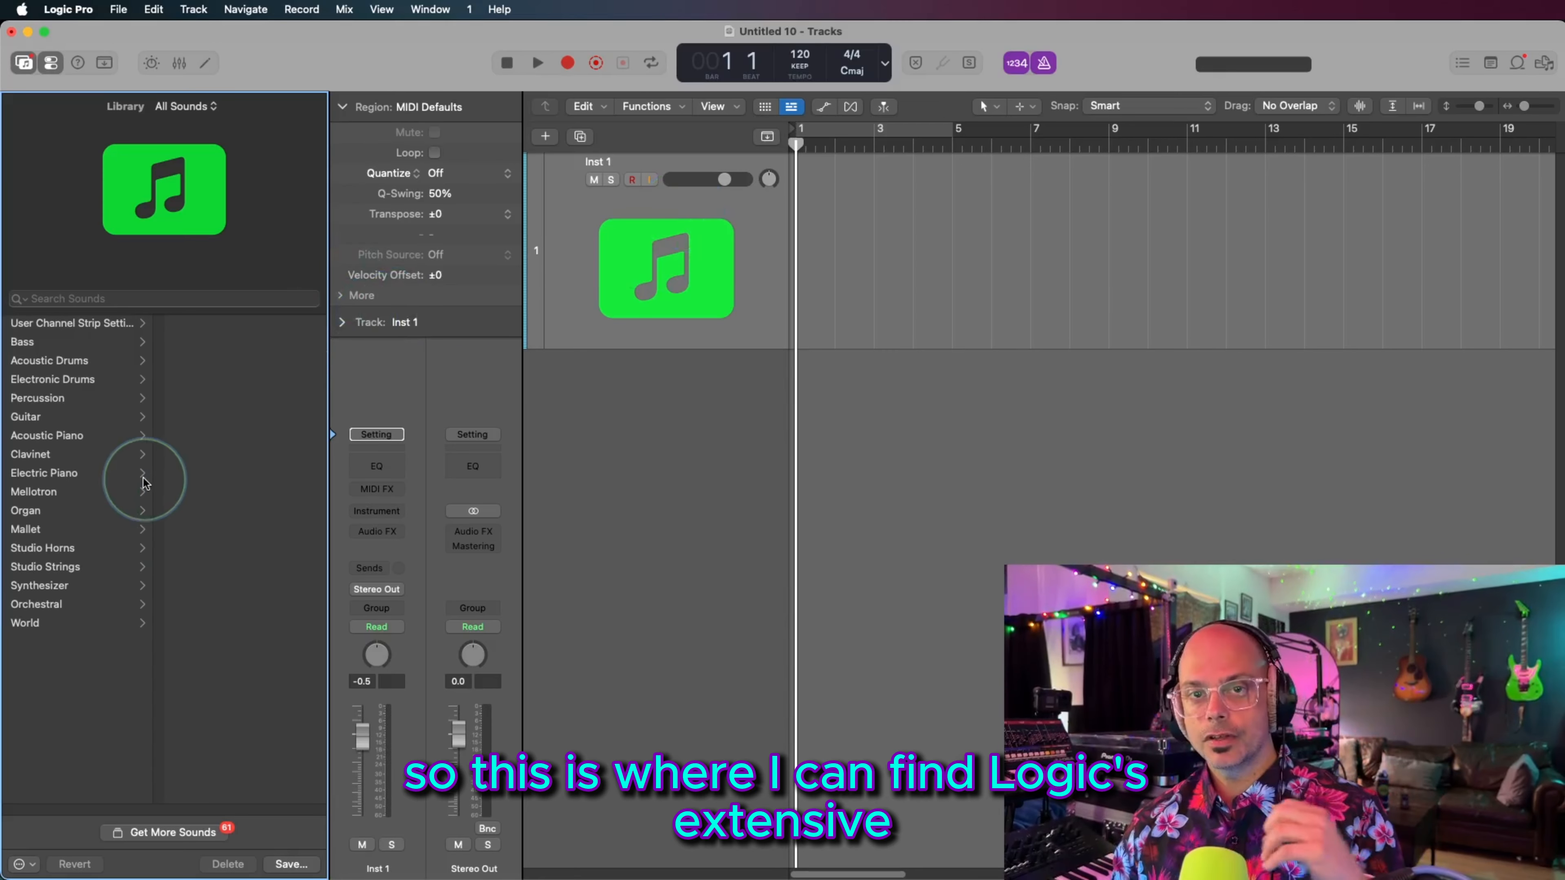
left_click(90, 589)
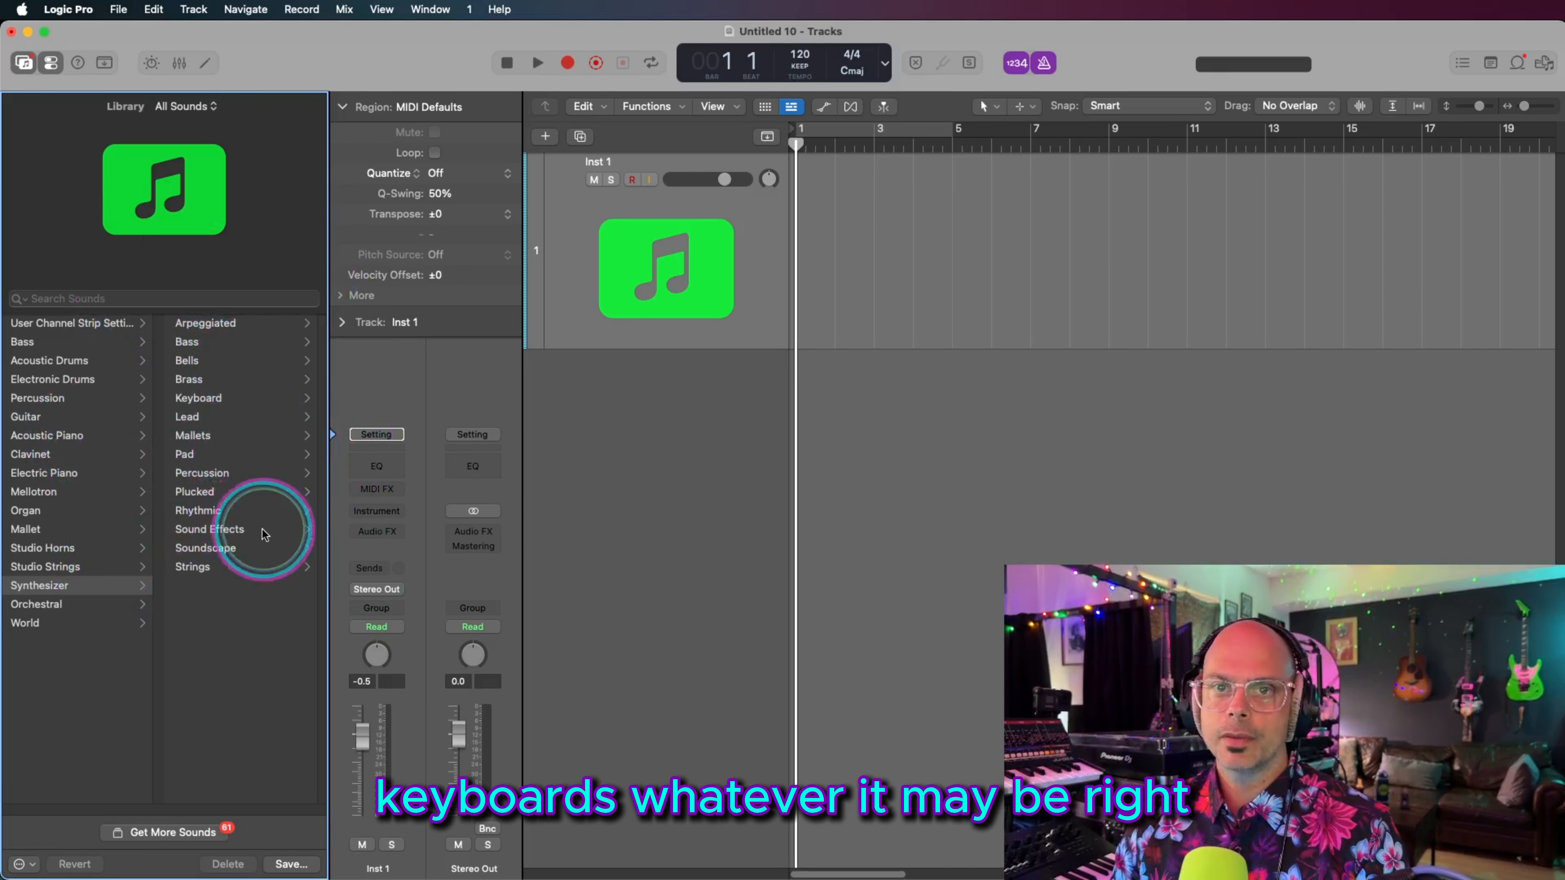
left_click(242, 458)
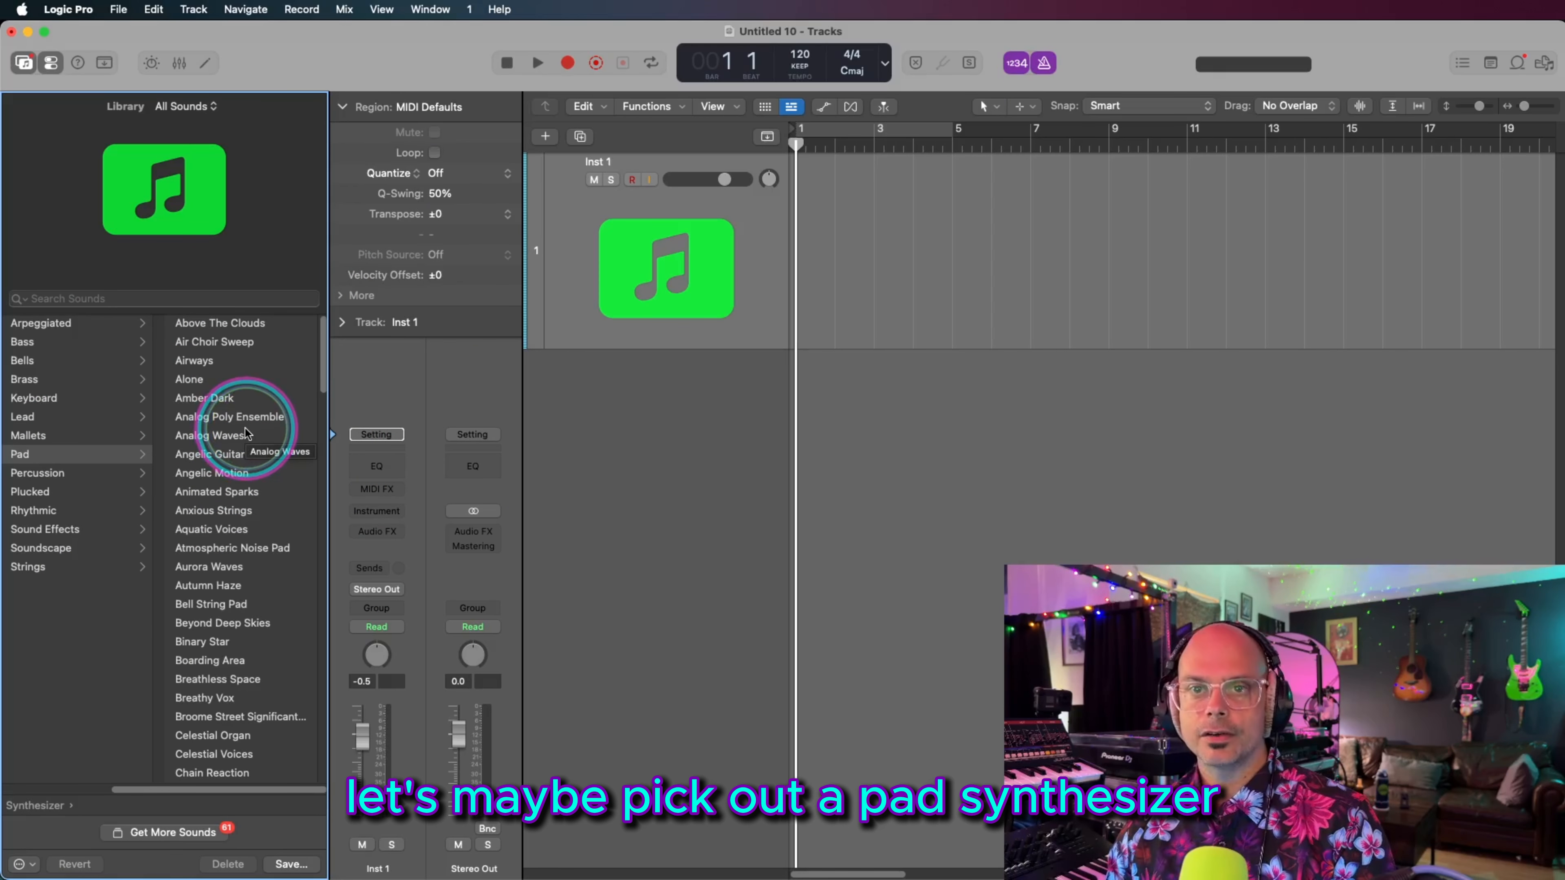
left_click(246, 435)
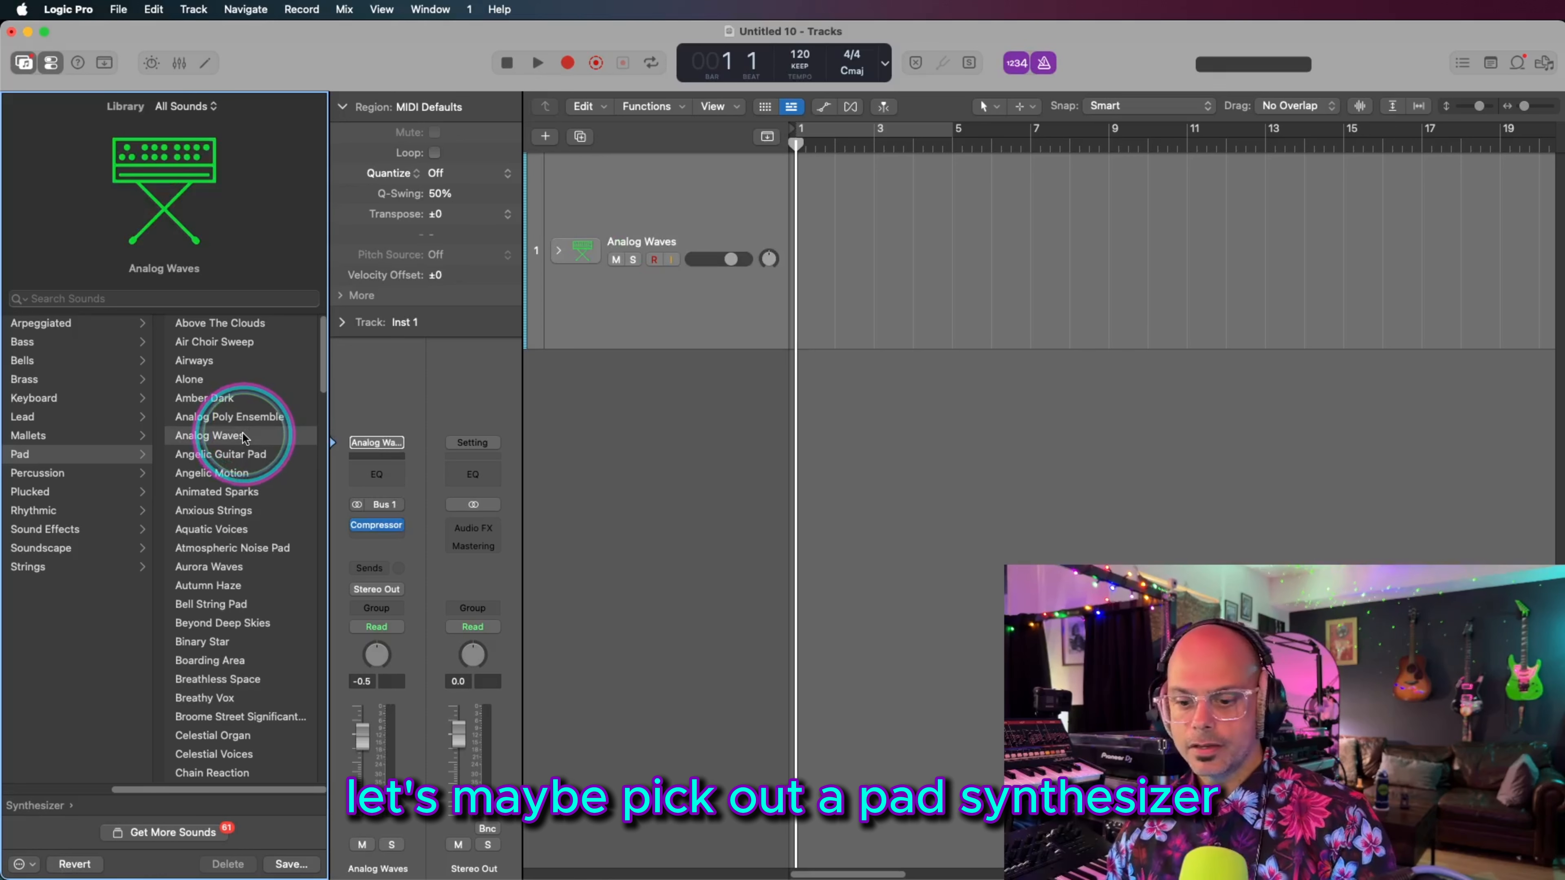
Step: Set the Analog Waves track's volume to -2.1 dB and return the Library to its main categories
mouse_move(733, 257)
left_mouse_down()
mouse_move(682, 262)
mouse_move(765, 261)
mouse_move(740, 262)
left_mouse_up()
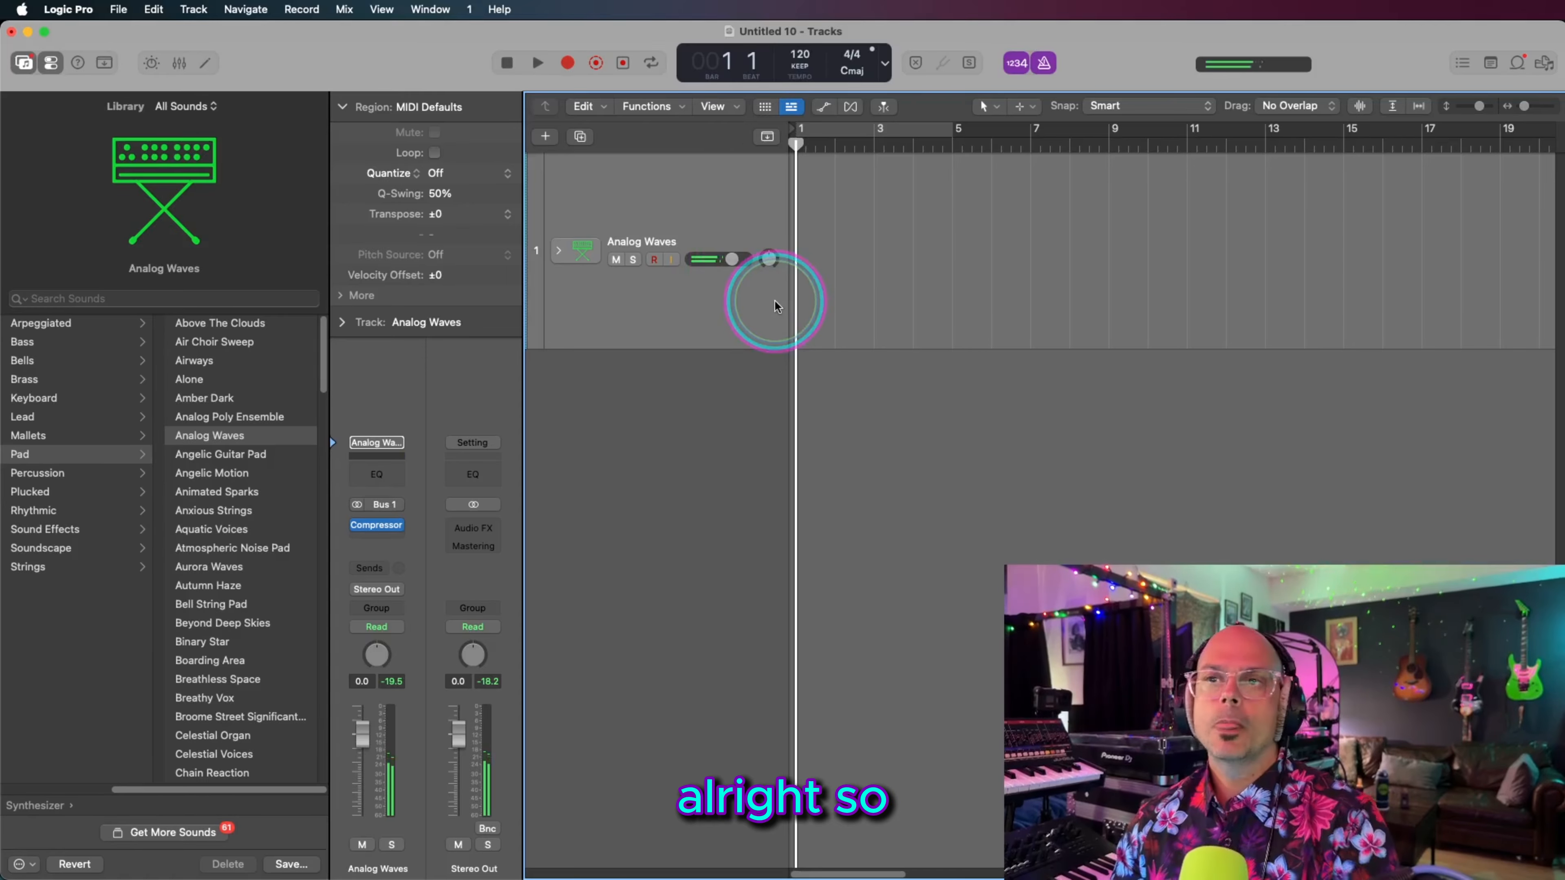
left_click_drag(726, 262, 717, 261)
left_click_drag(222, 793, 100, 784)
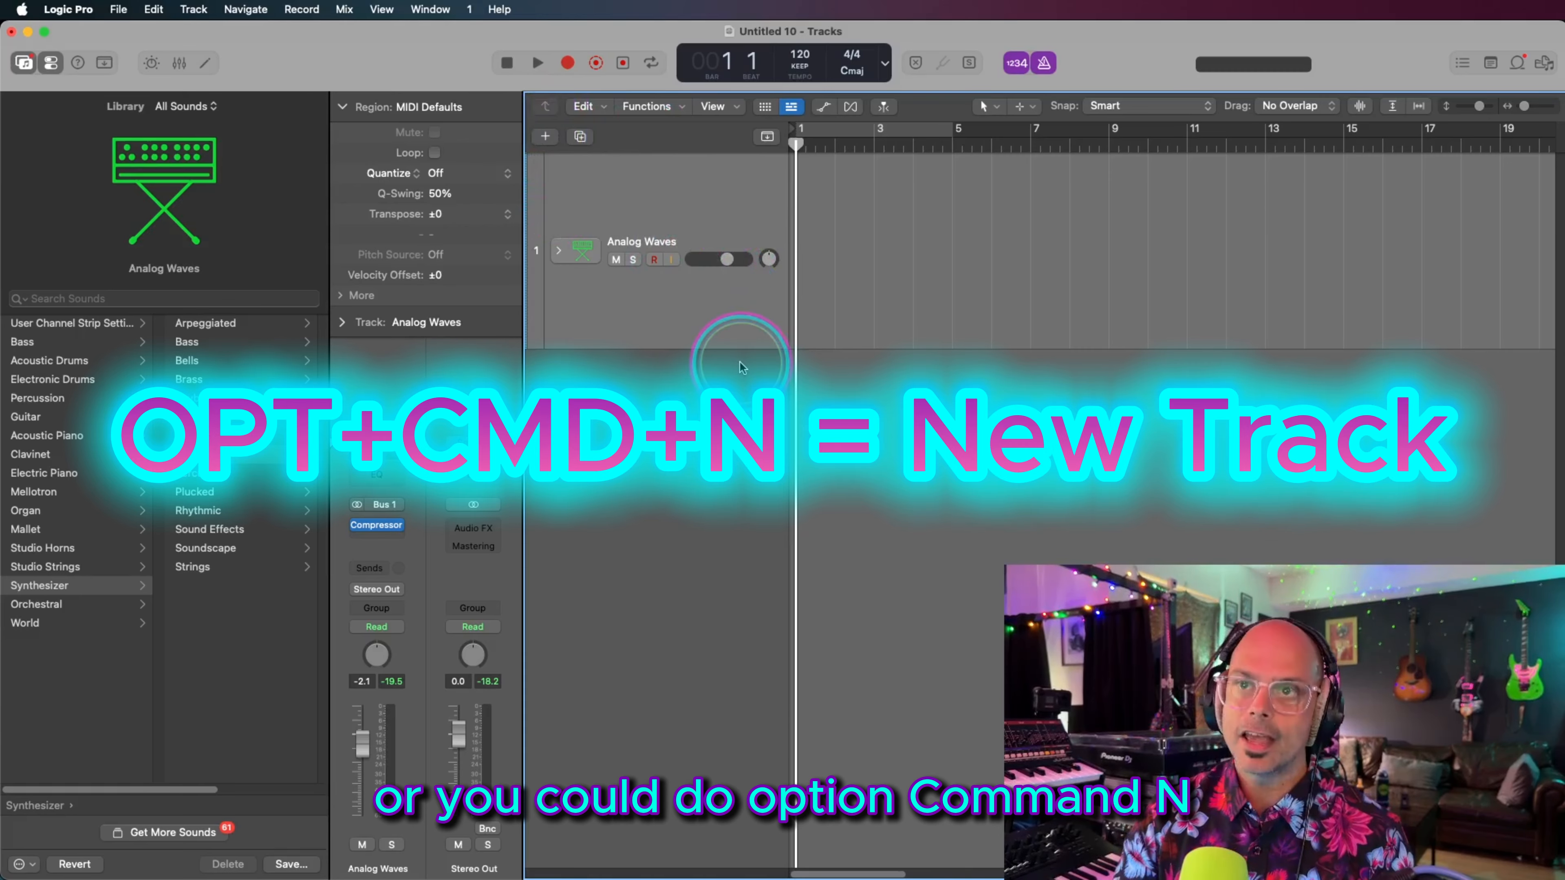
Step: Create one mic or line audio track using Input 1 and the stereo output
key("alt+super+n")
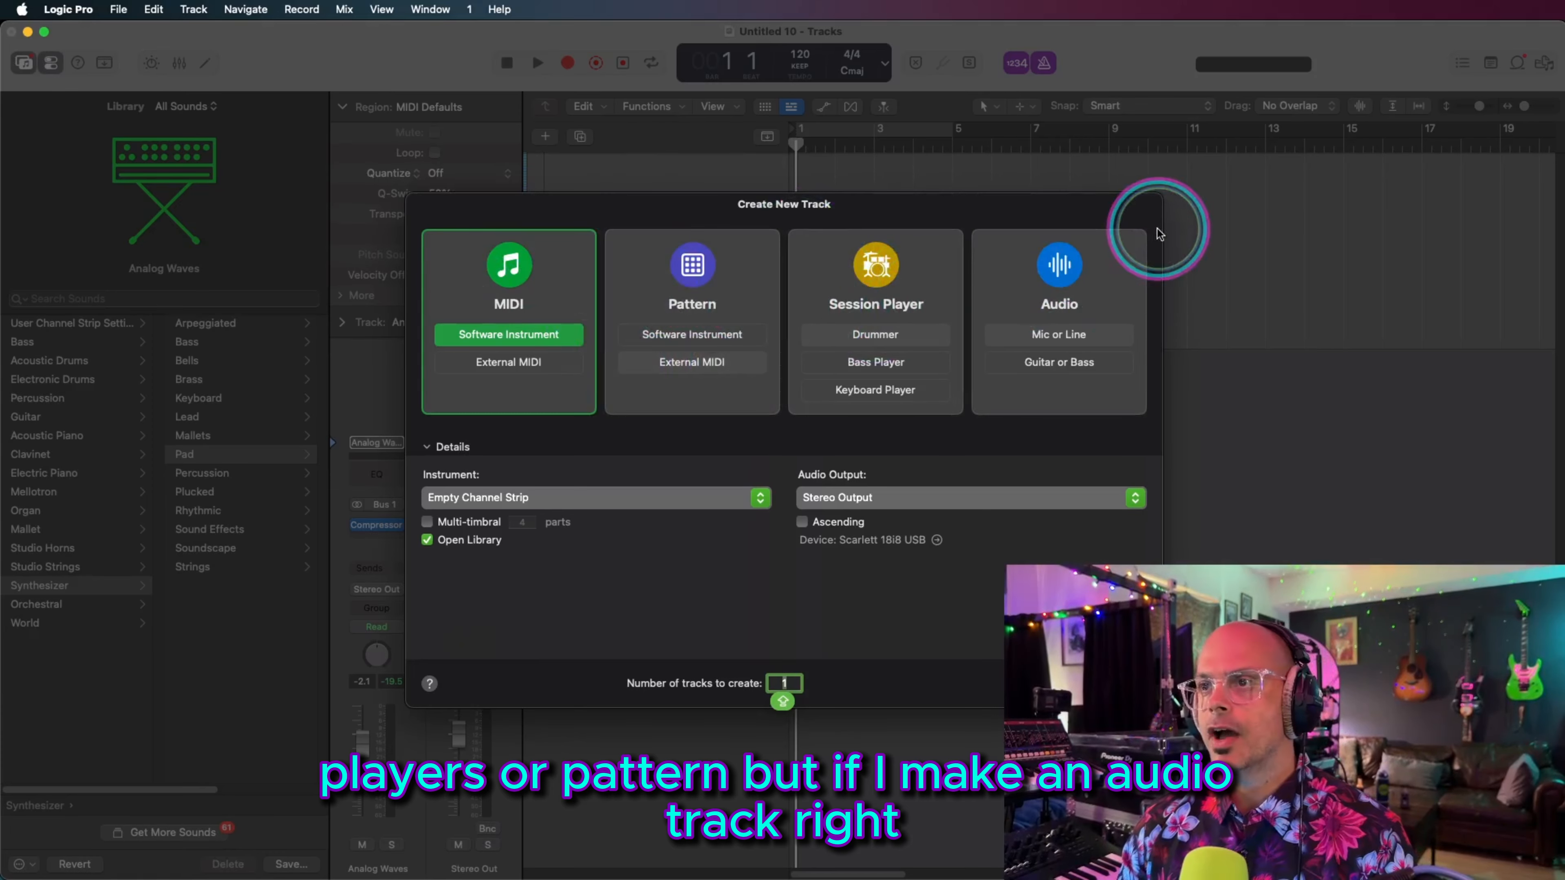
left_click(1060, 294)
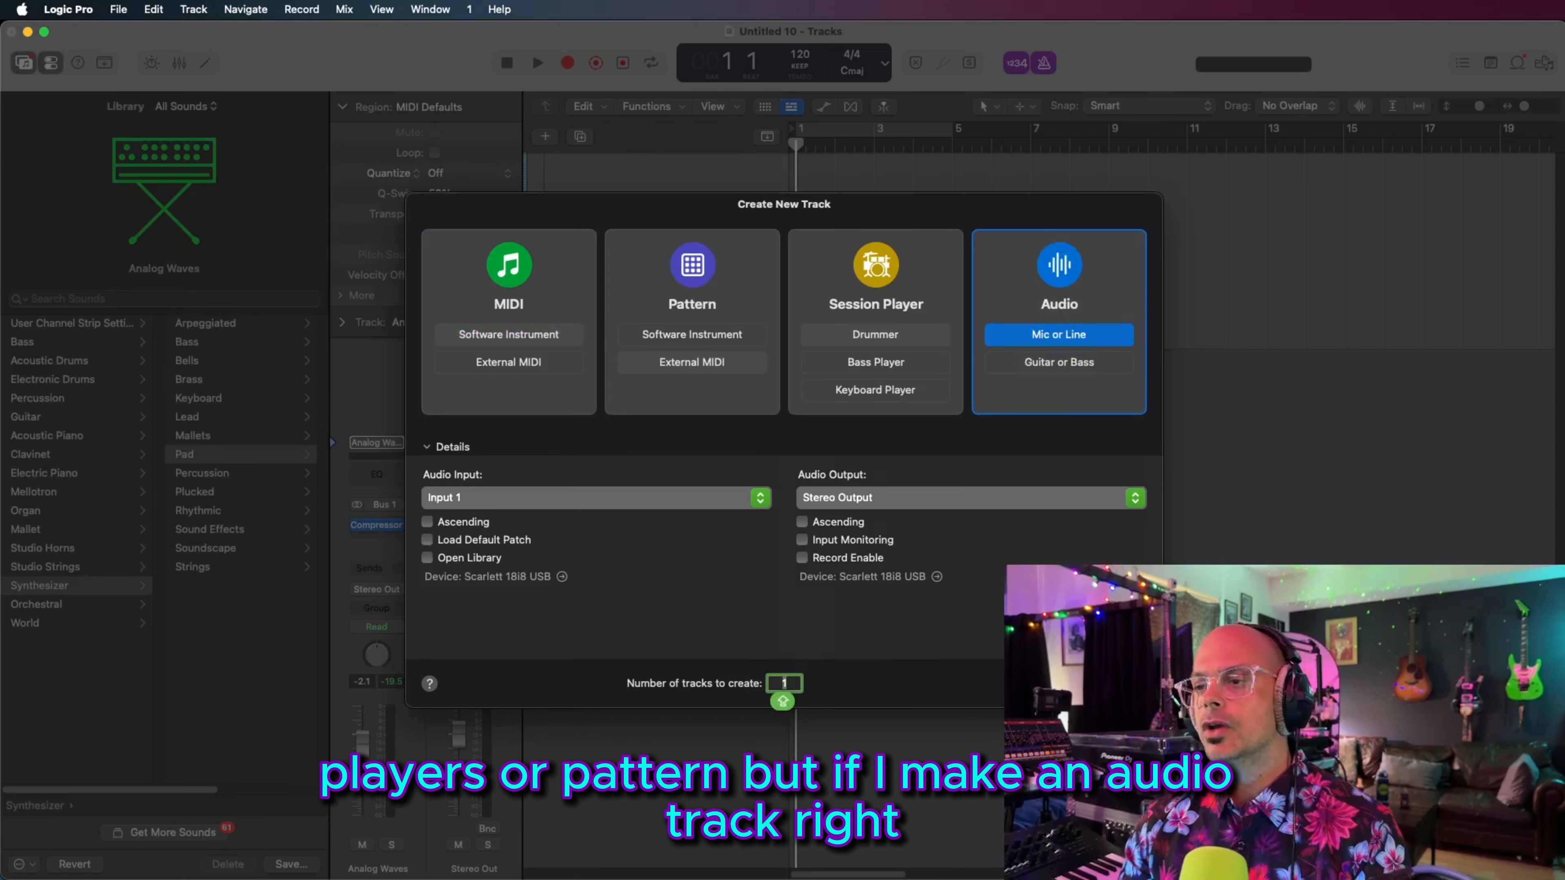
key("Return")
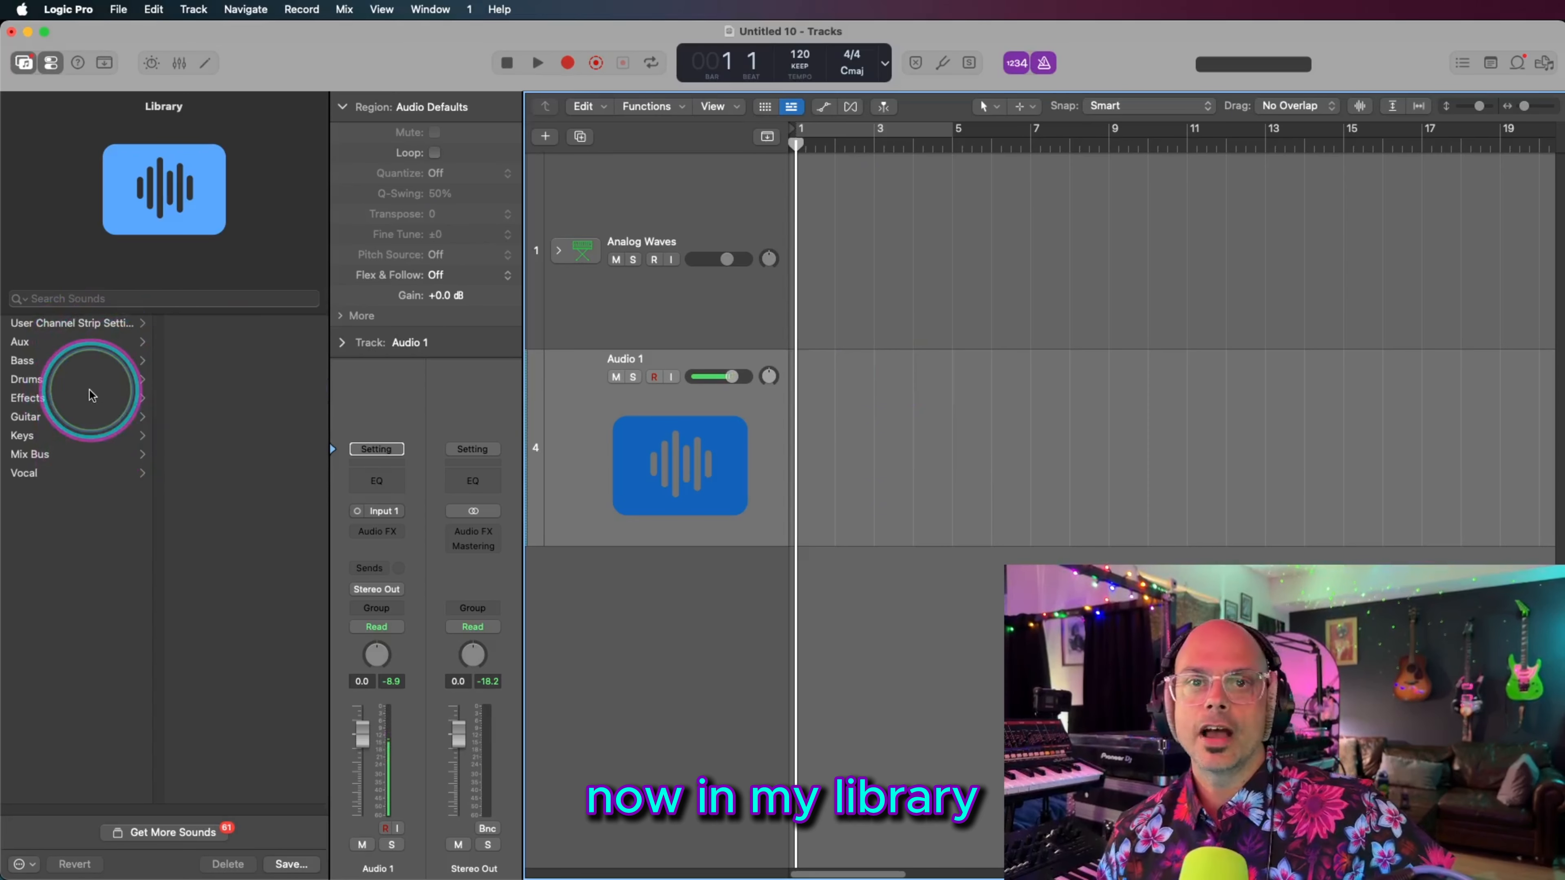
Step: Browse the Library's vocal presets and load Change the Formant onto the new audio track
left_click(50, 472)
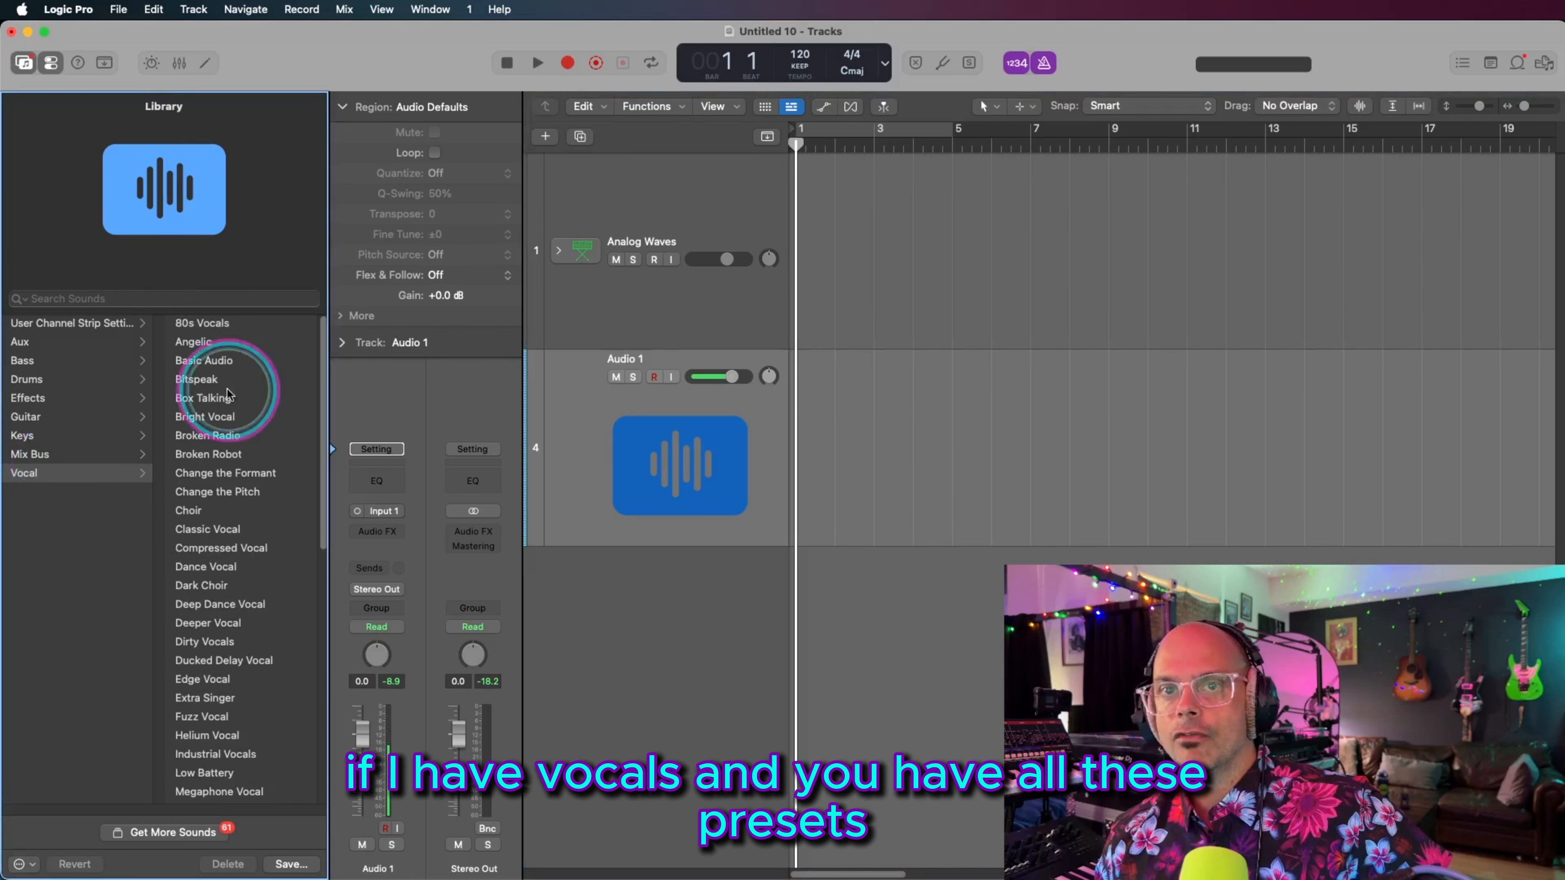
scroll(213, 471, "down", 10)
scroll(213, 471, "up", 10)
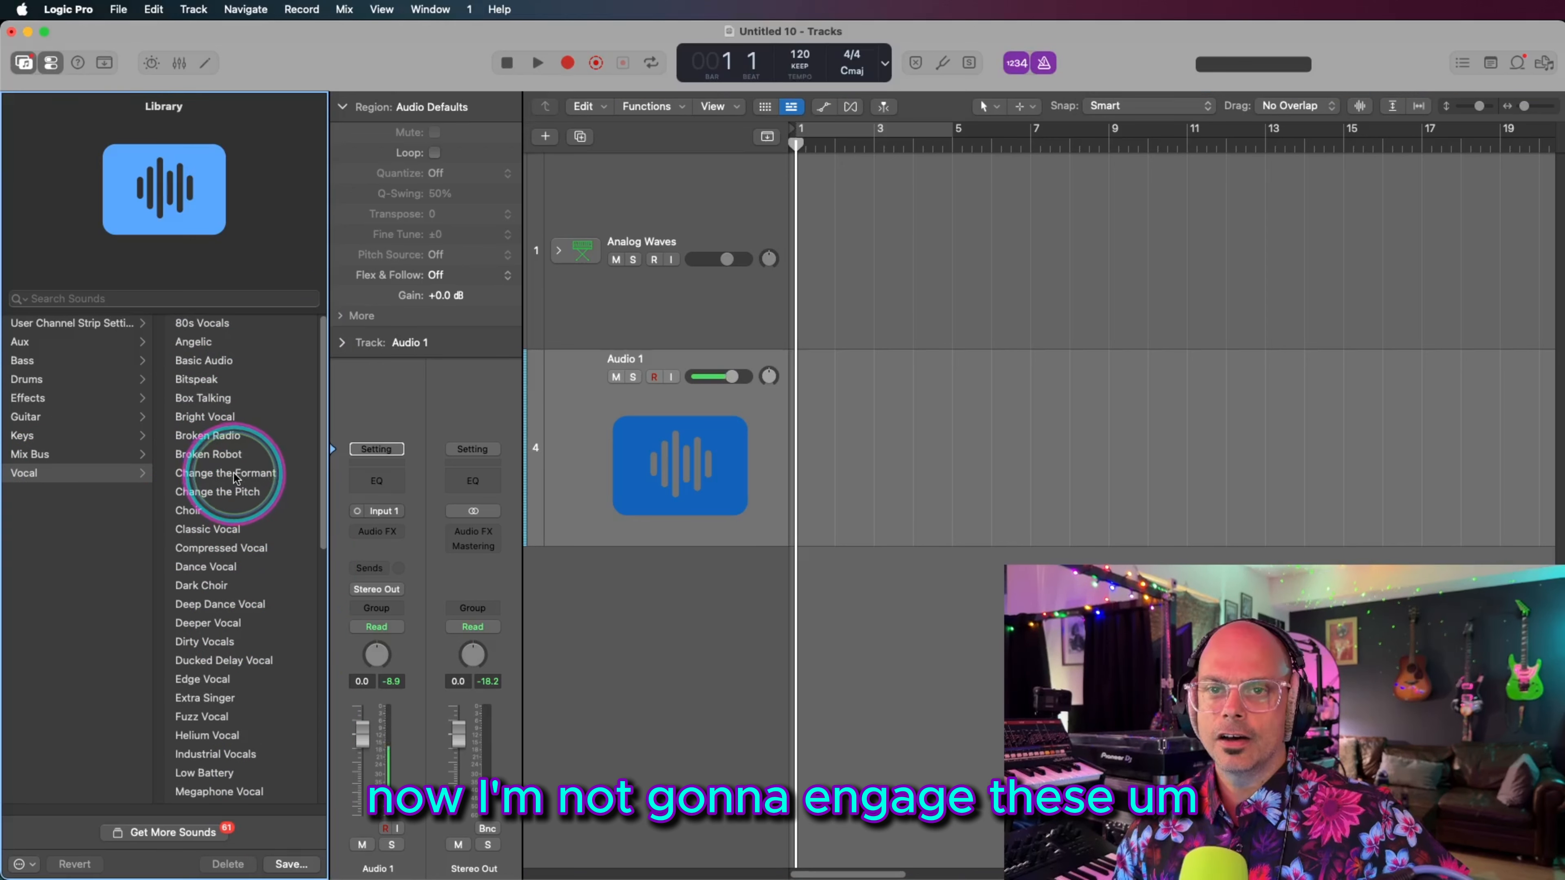
left_click(229, 478)
left_click(218, 477)
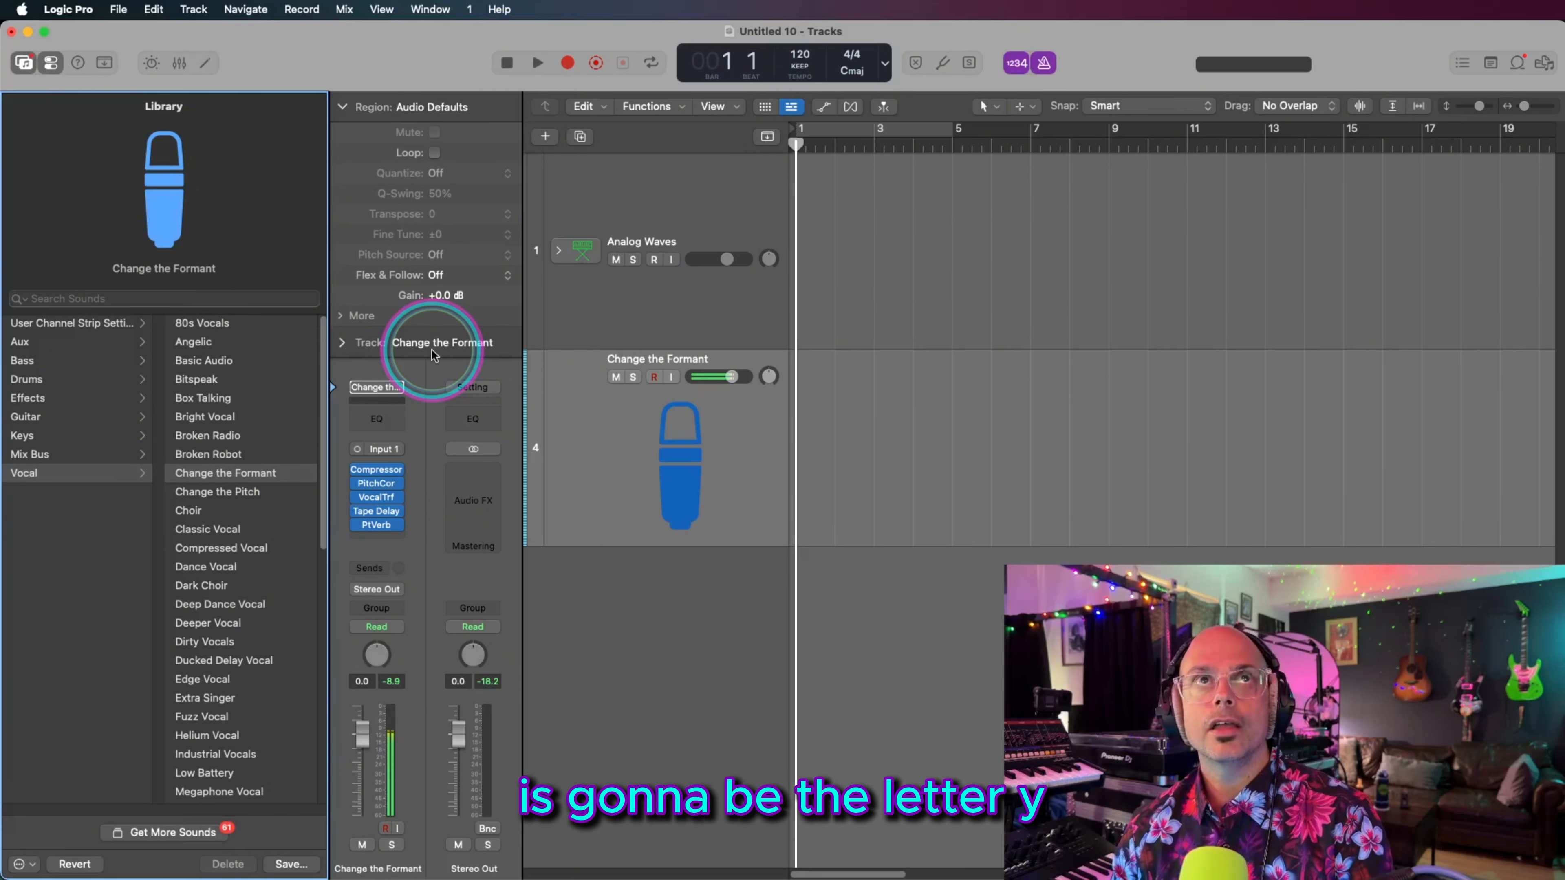
Step: Hide and show the Library repeatedly, leaving it open
key("y")
key("y")
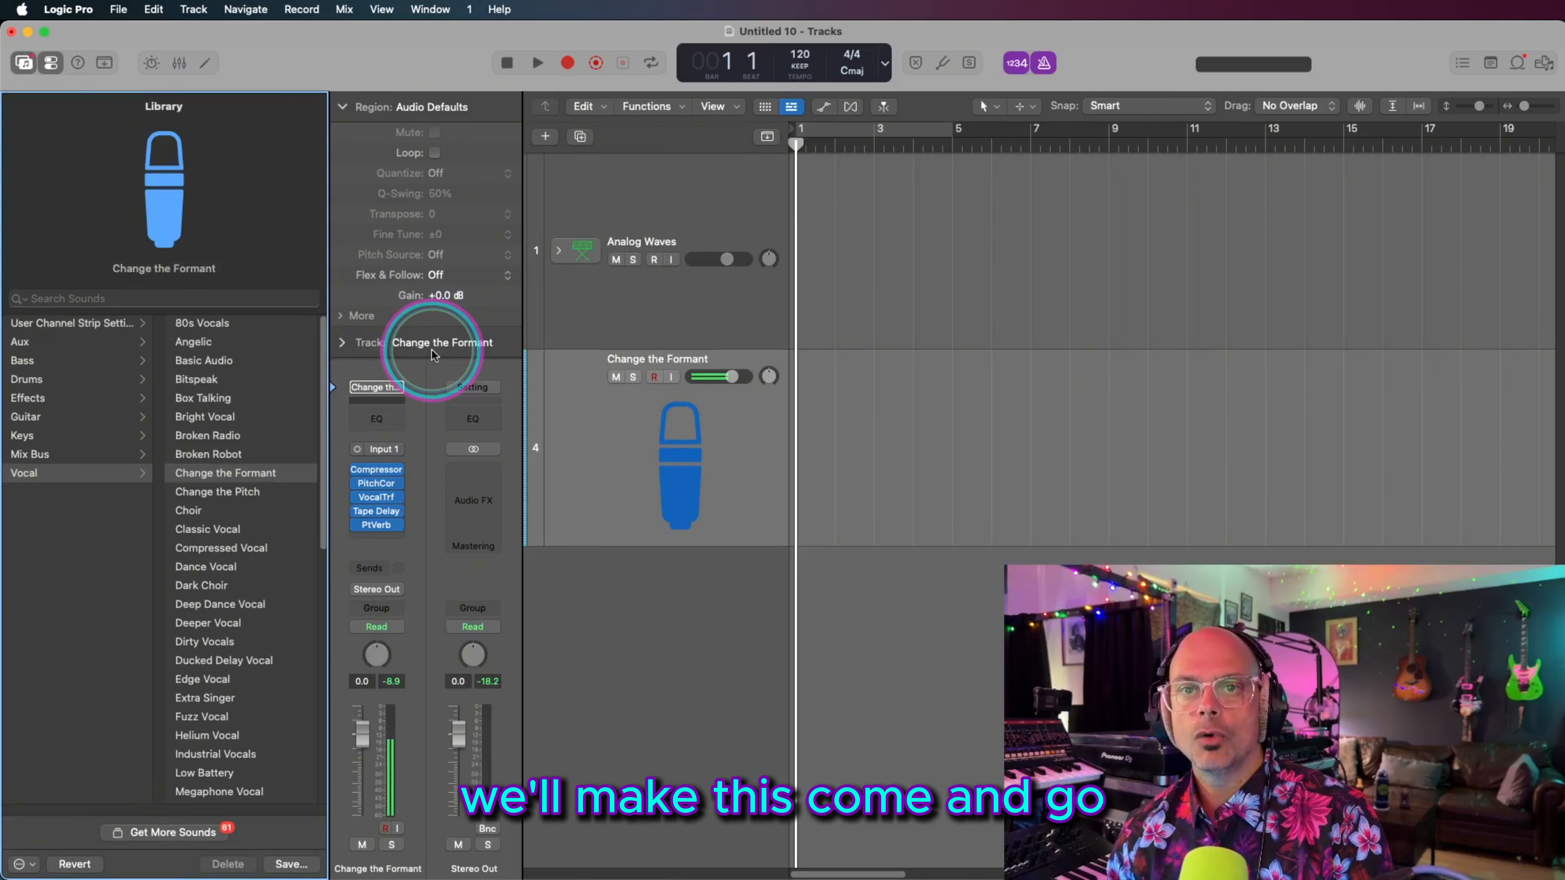
key("y")
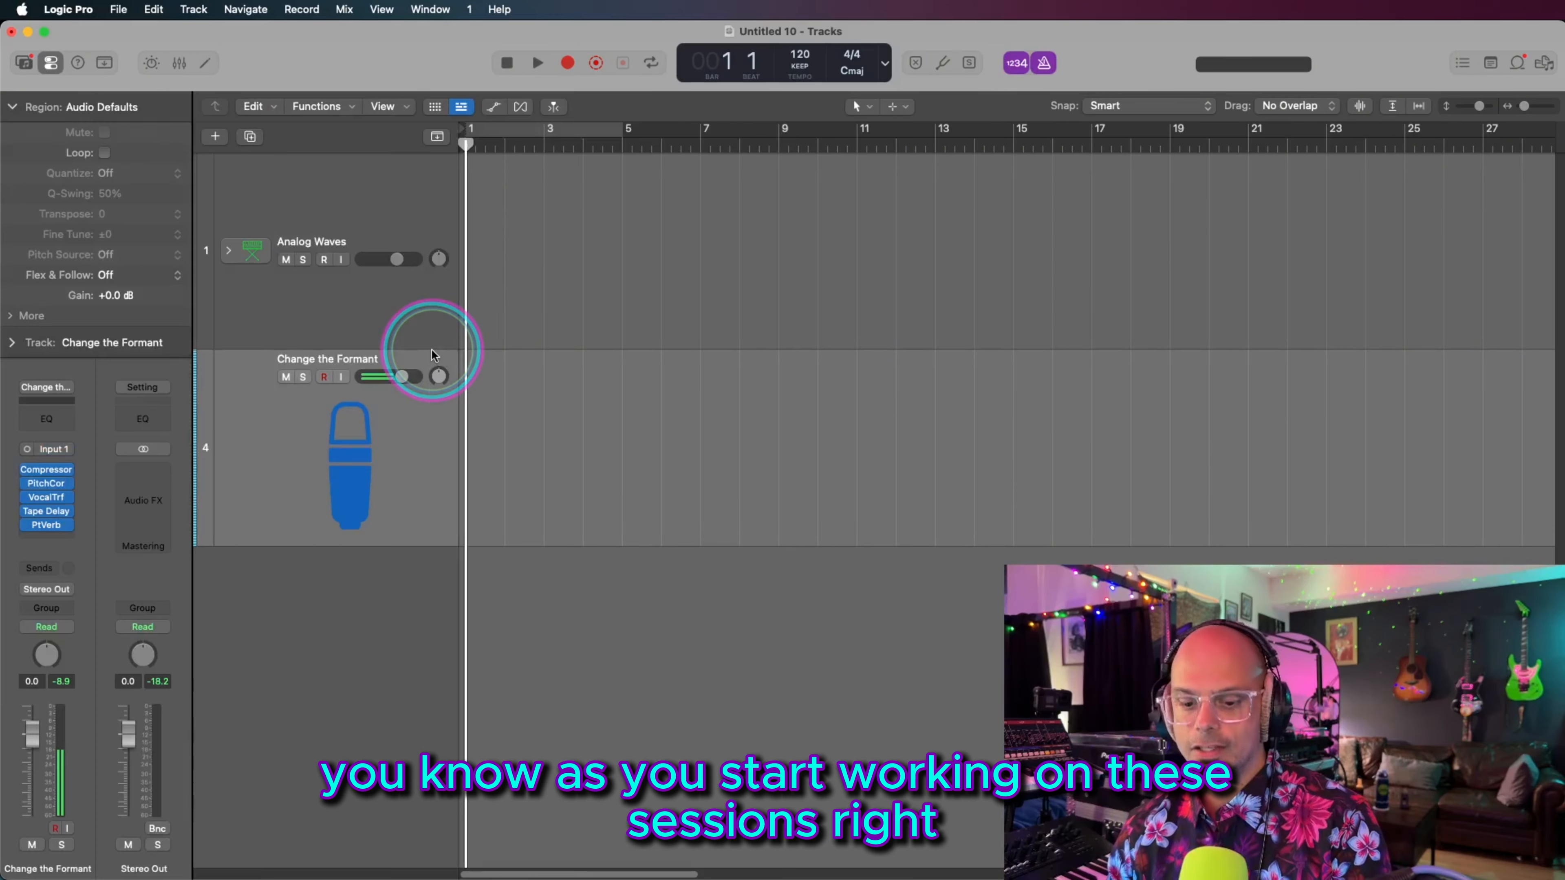
key("y")
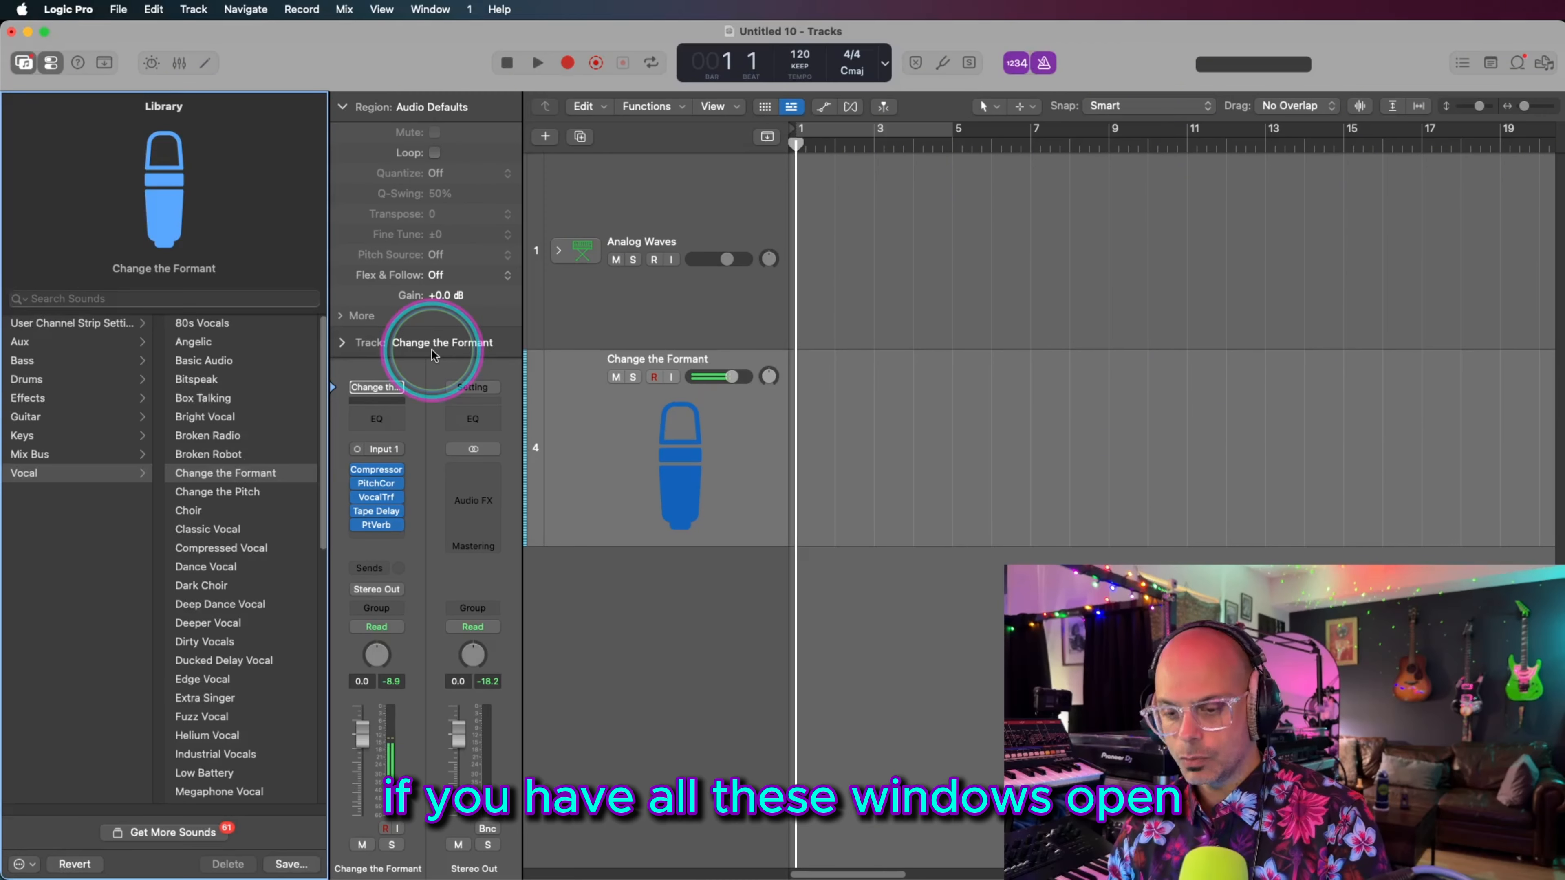
Step: Open the Loop Browser and the Mixer, reduce the Mixer's height, and close both again
key("o")
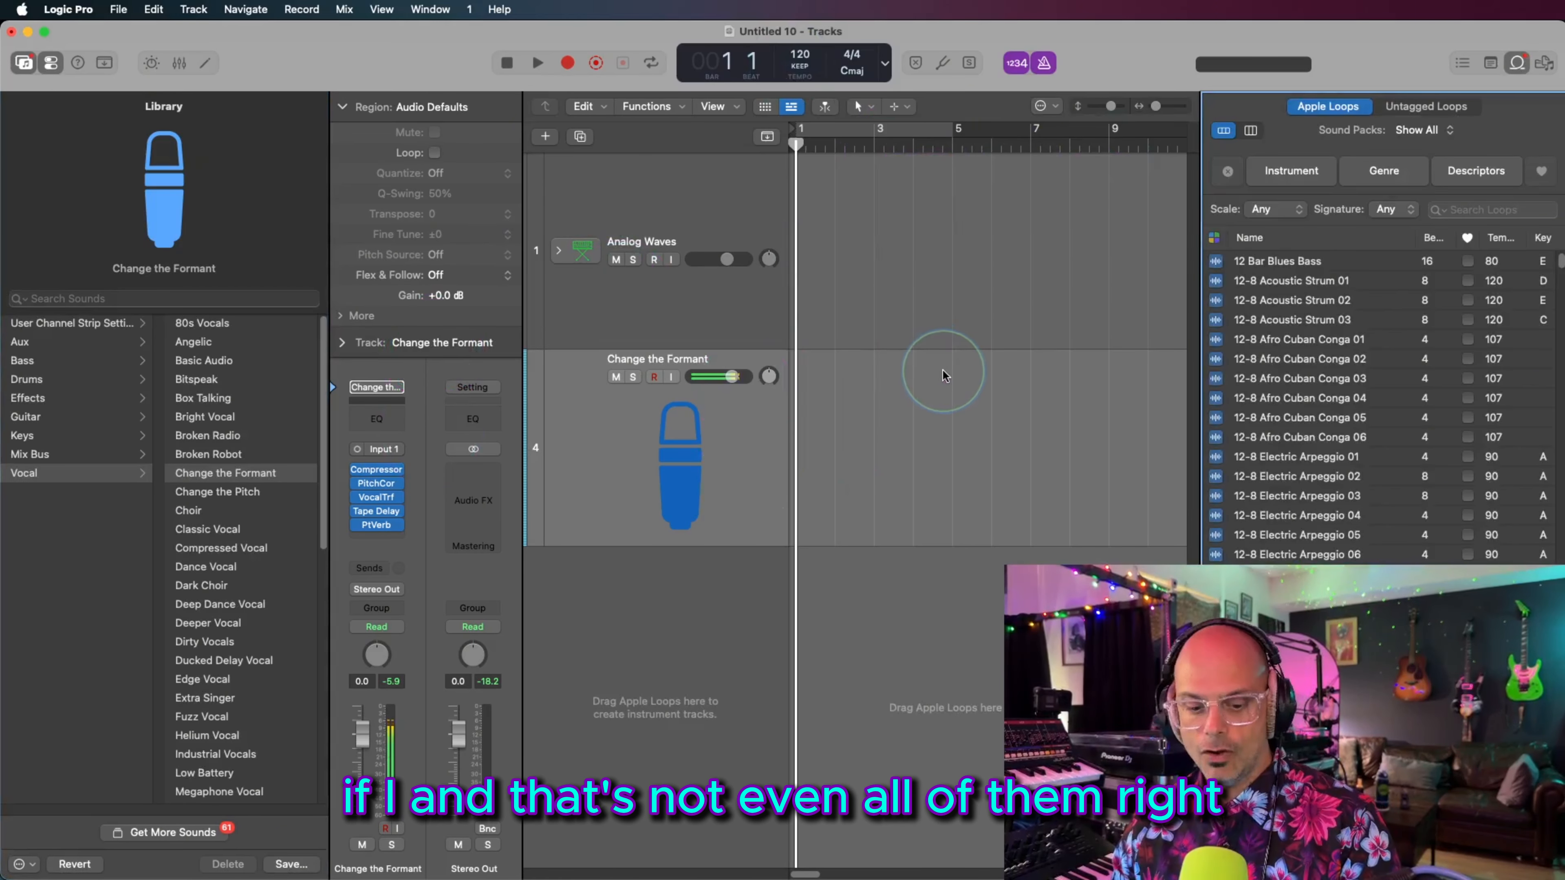
key("x")
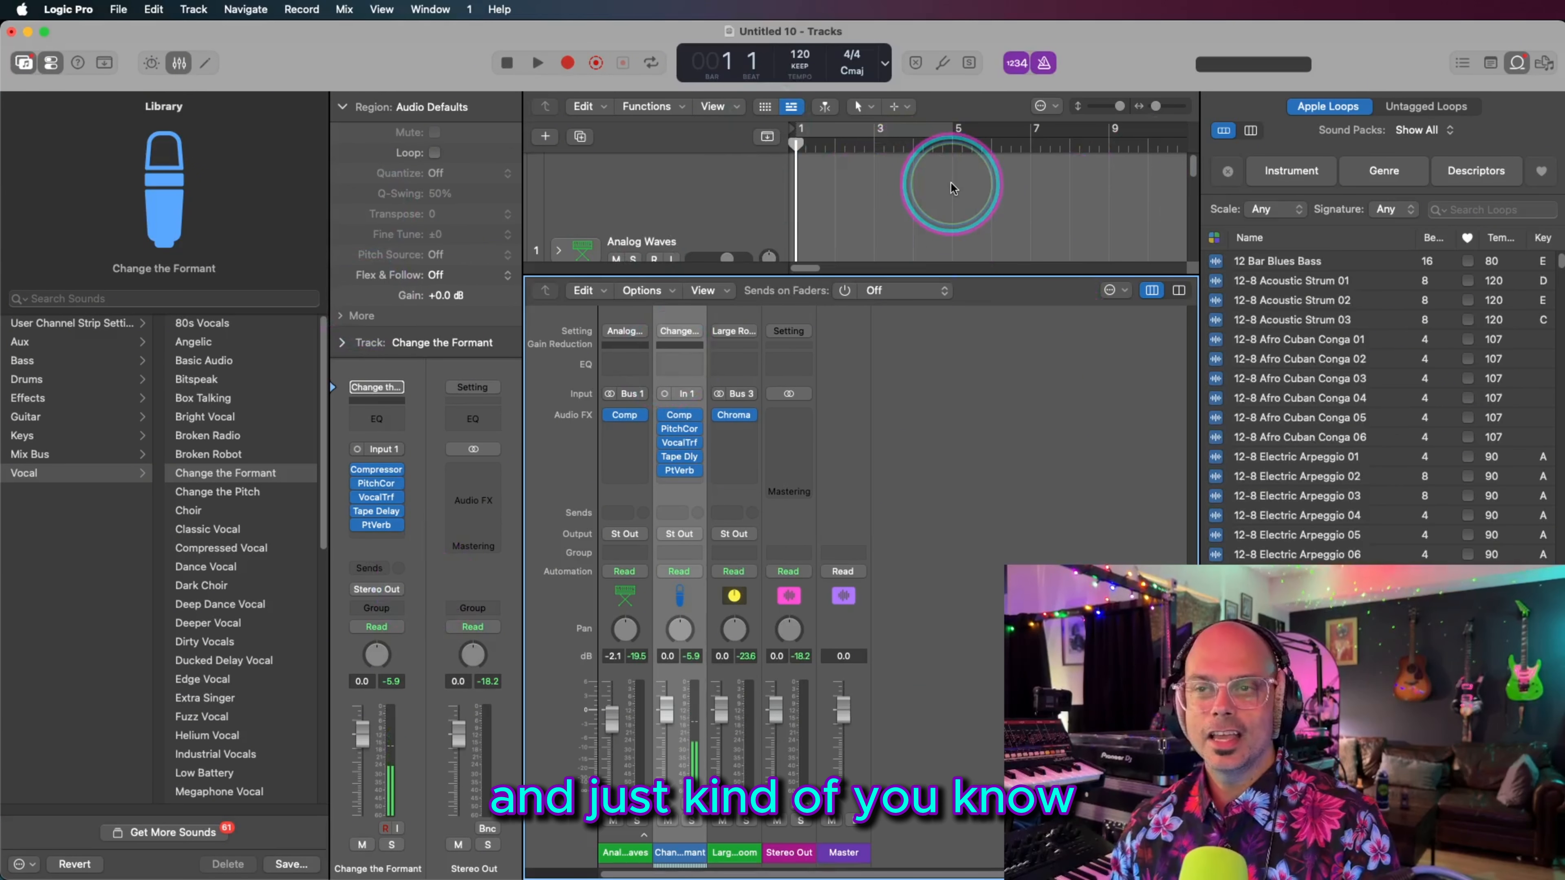
left_click_drag(913, 284, 958, 465)
key("x")
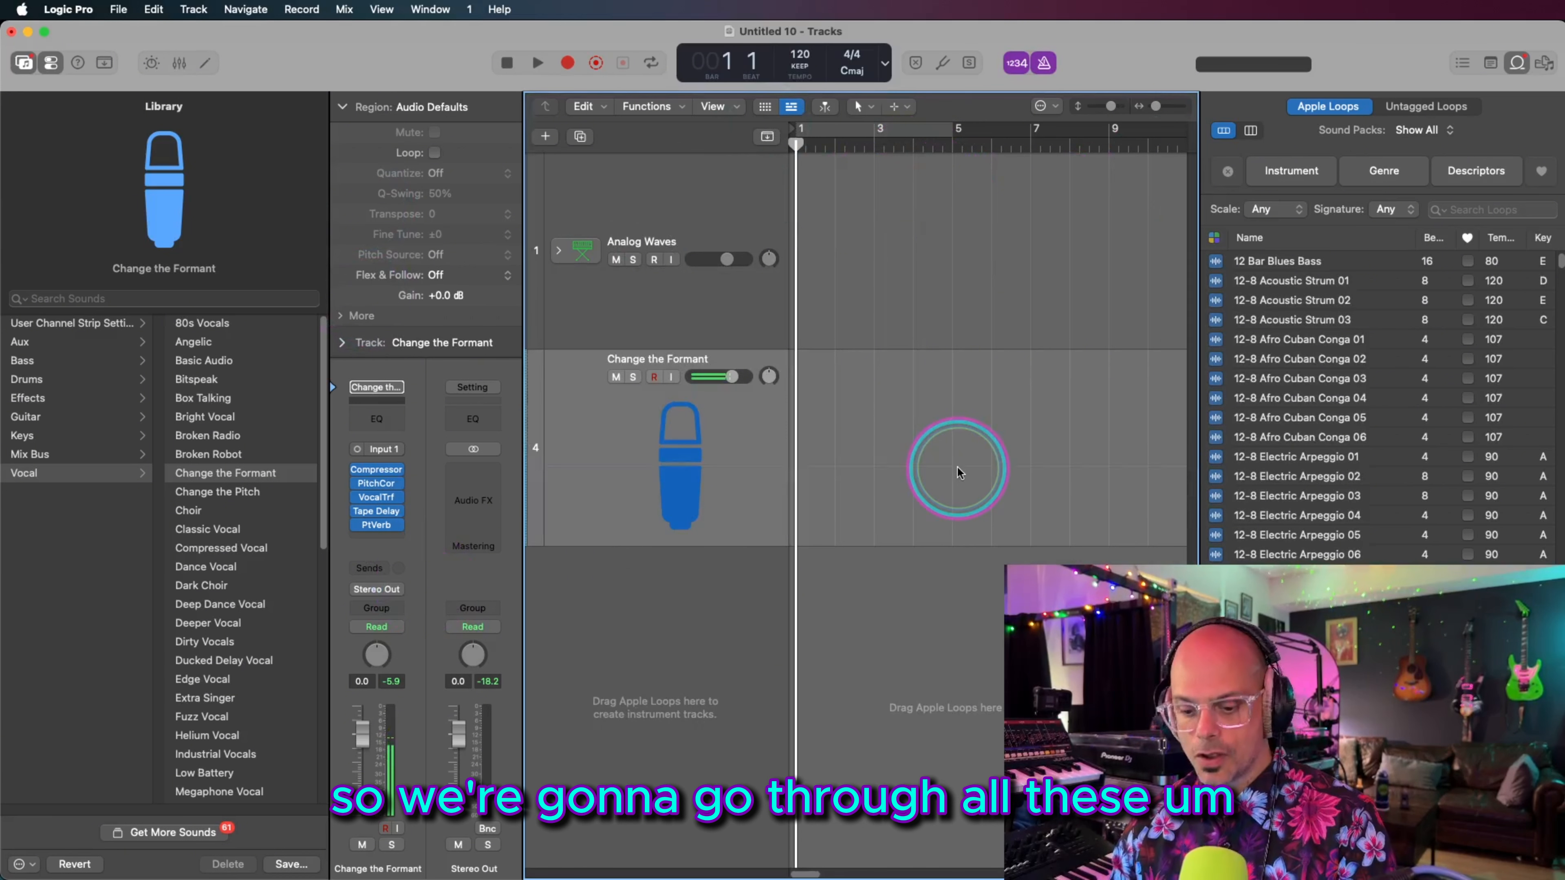
key("o")
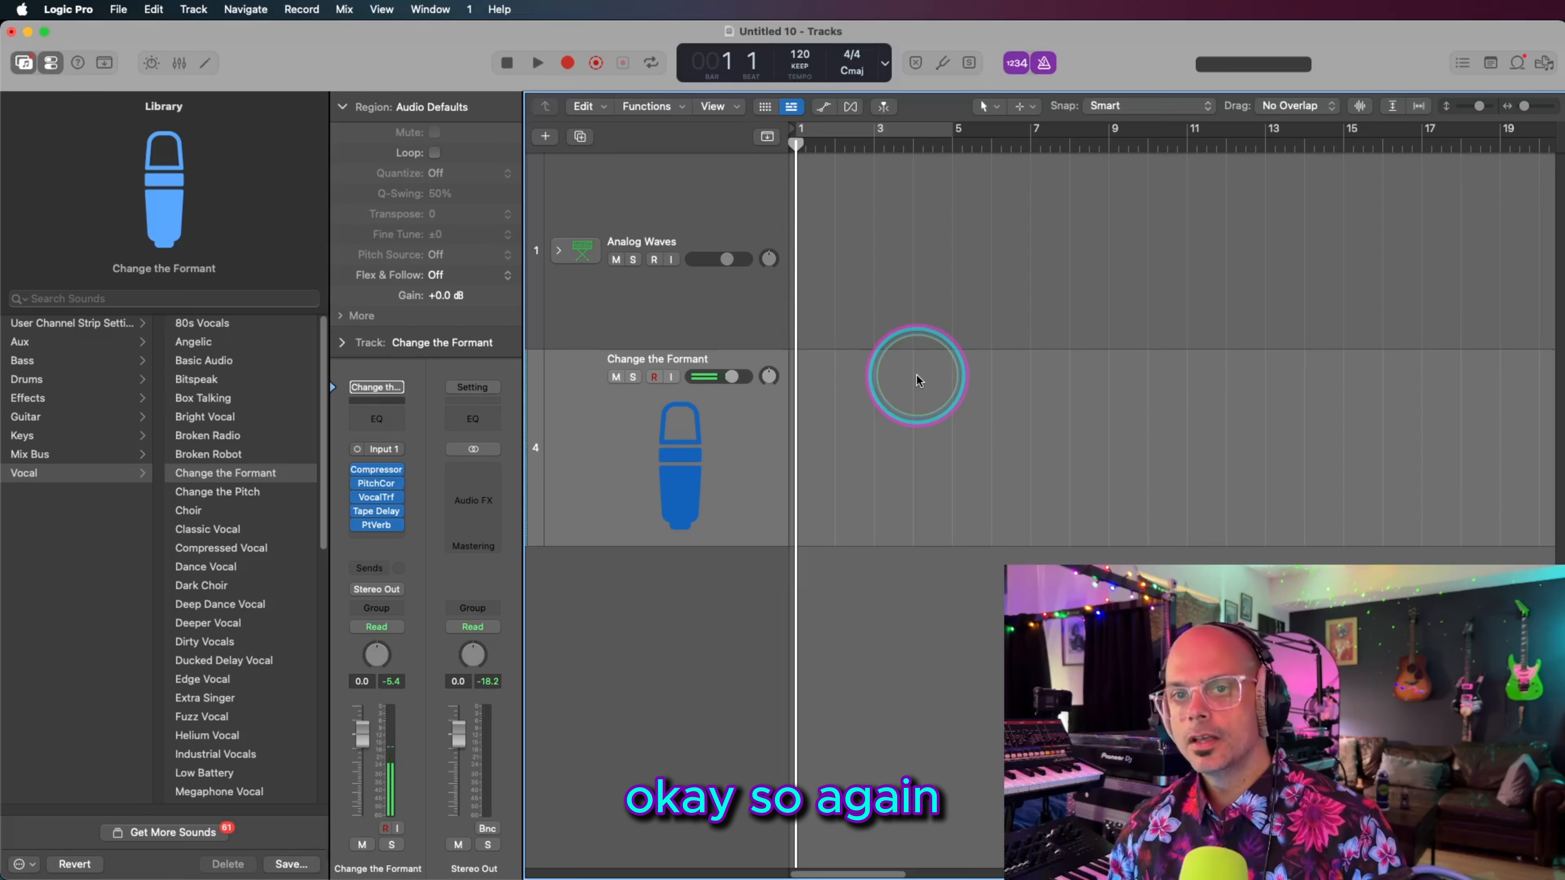
Step: Hide both the Library and the inspector so the tracks area takes the full width
key("y")
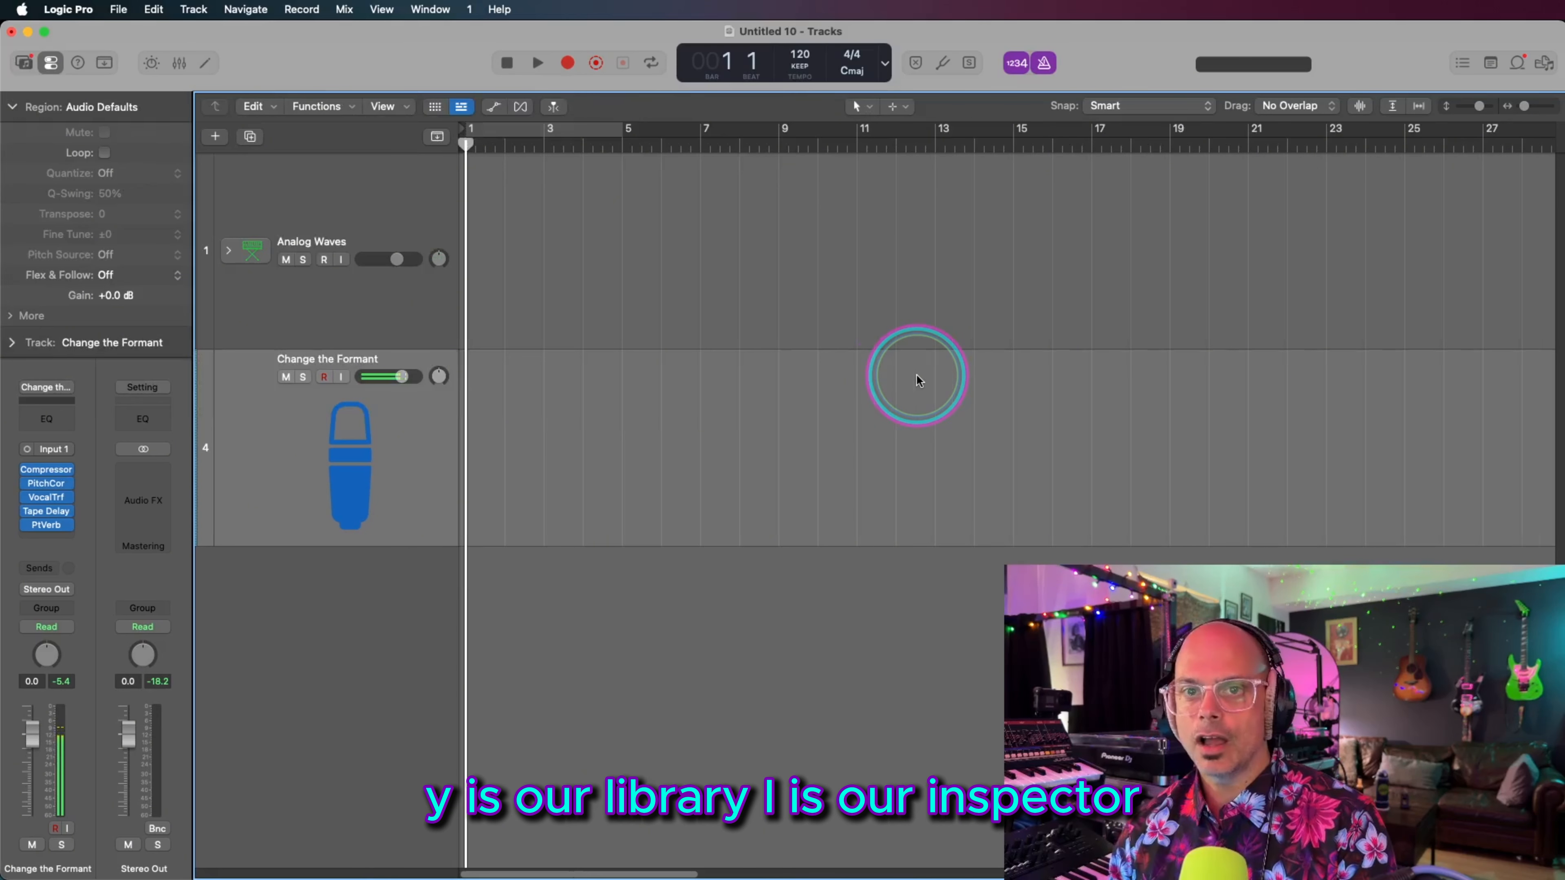
key("y")
key("i")
key("y")
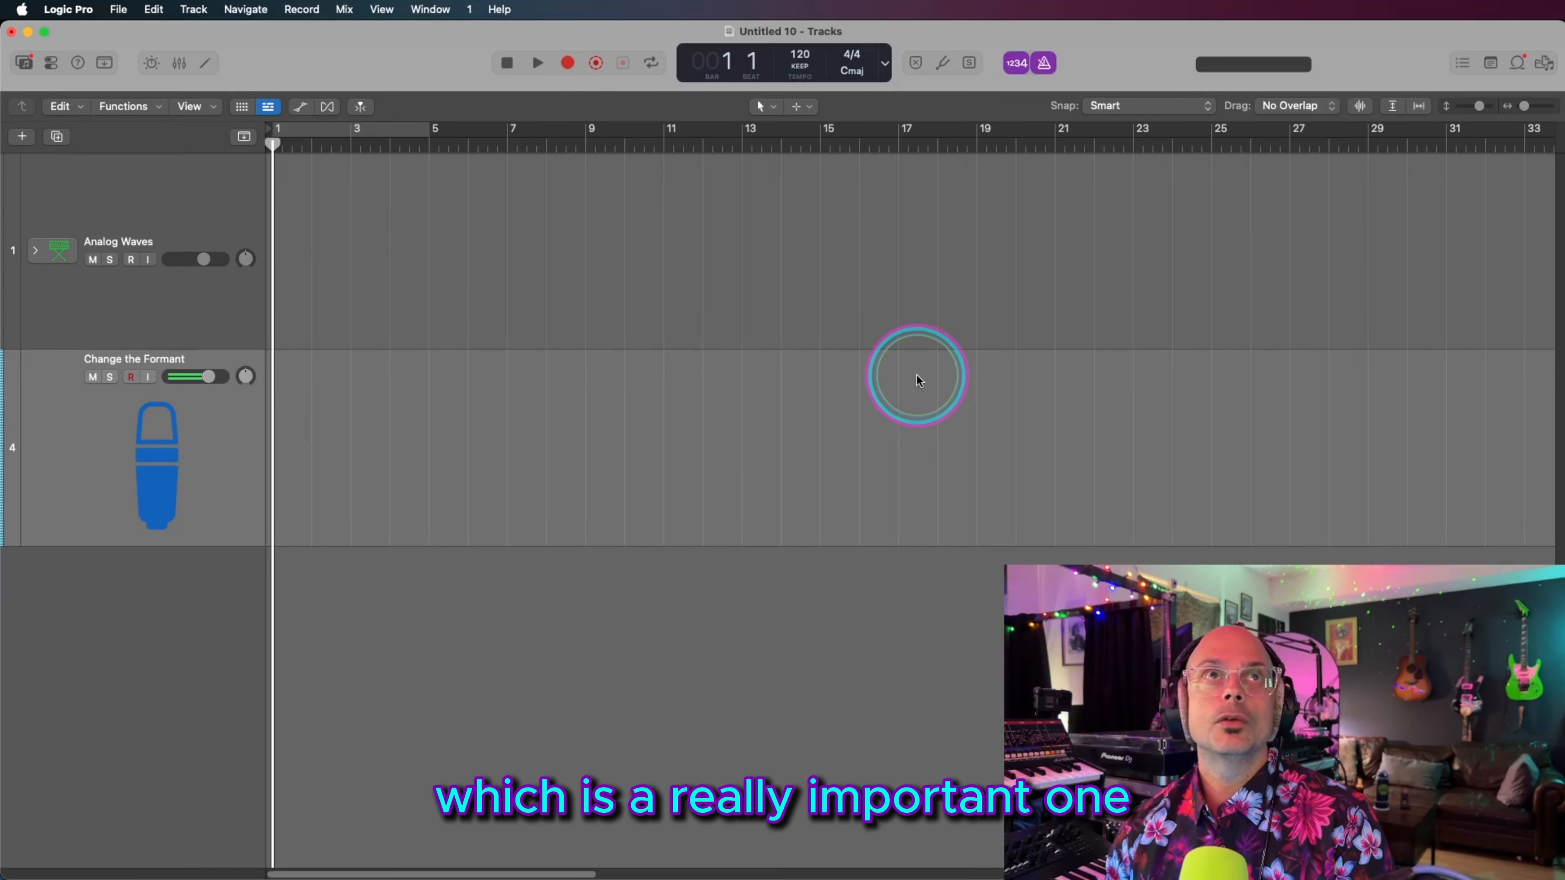
Step: Enlarge the reopened Mixer, lower the Change the Formant fader to -2.4 dB and the Bus 3 channel's to -1.7 dB, and select Stereo Out
key("x")
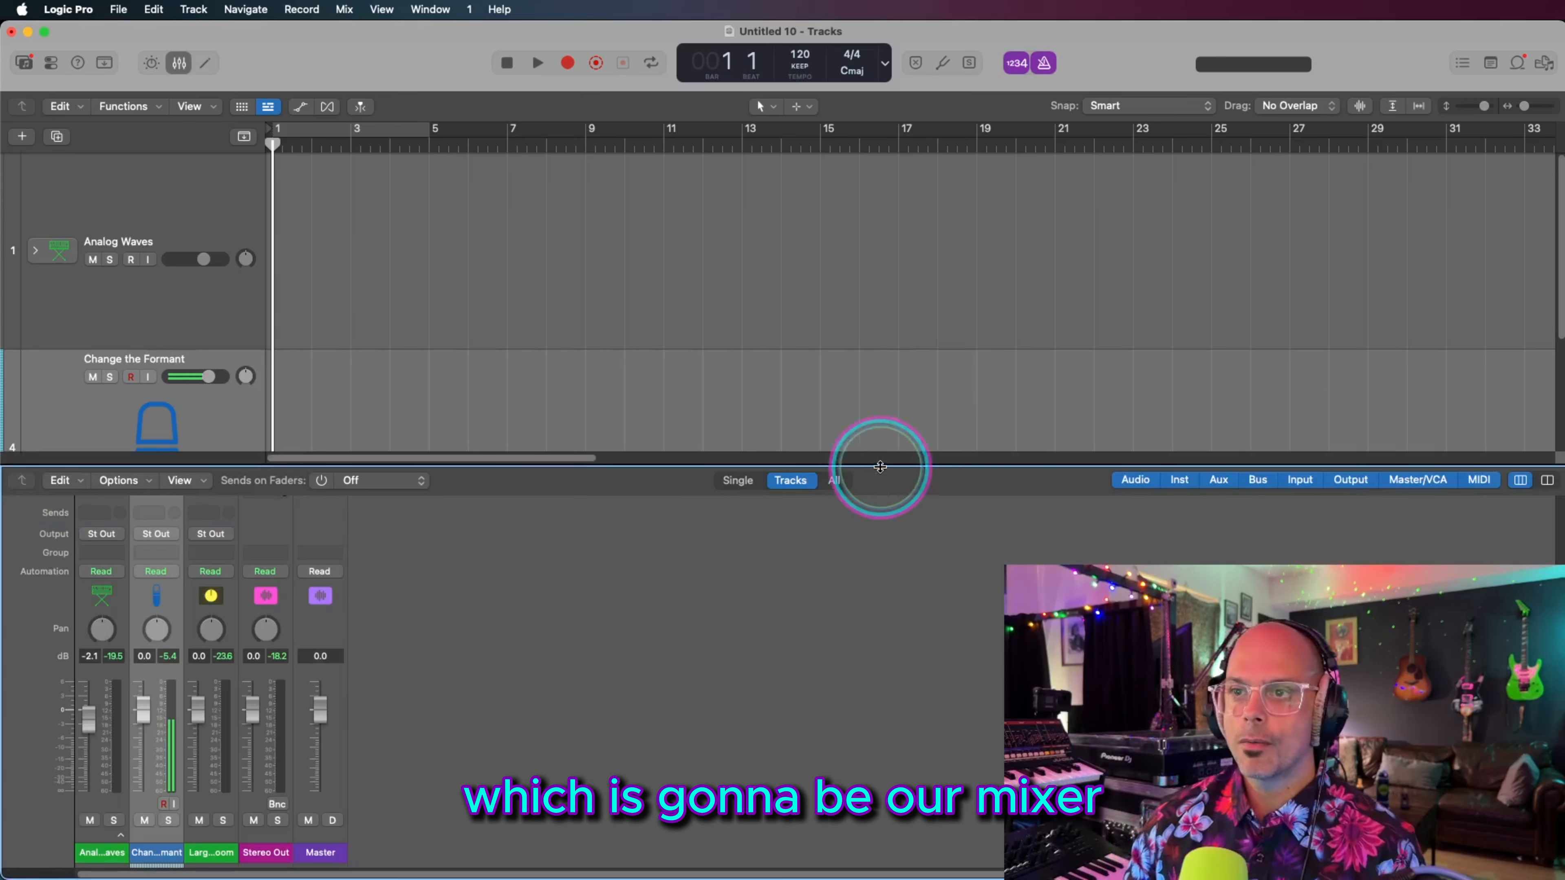
left_click_drag(904, 465, 978, 228)
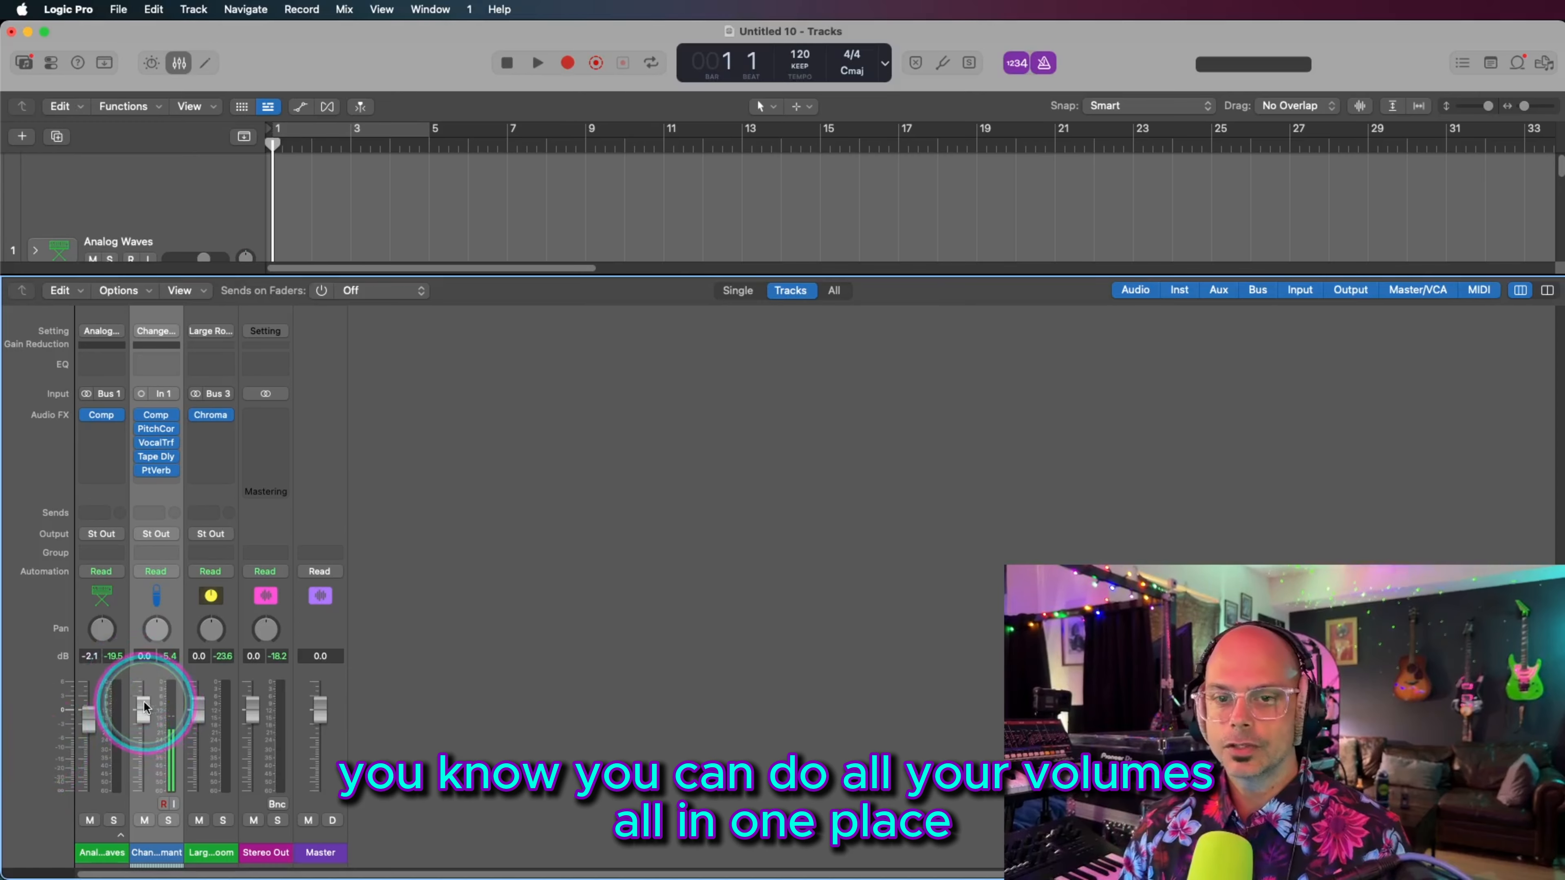
left_click_drag(143, 703, 197, 719)
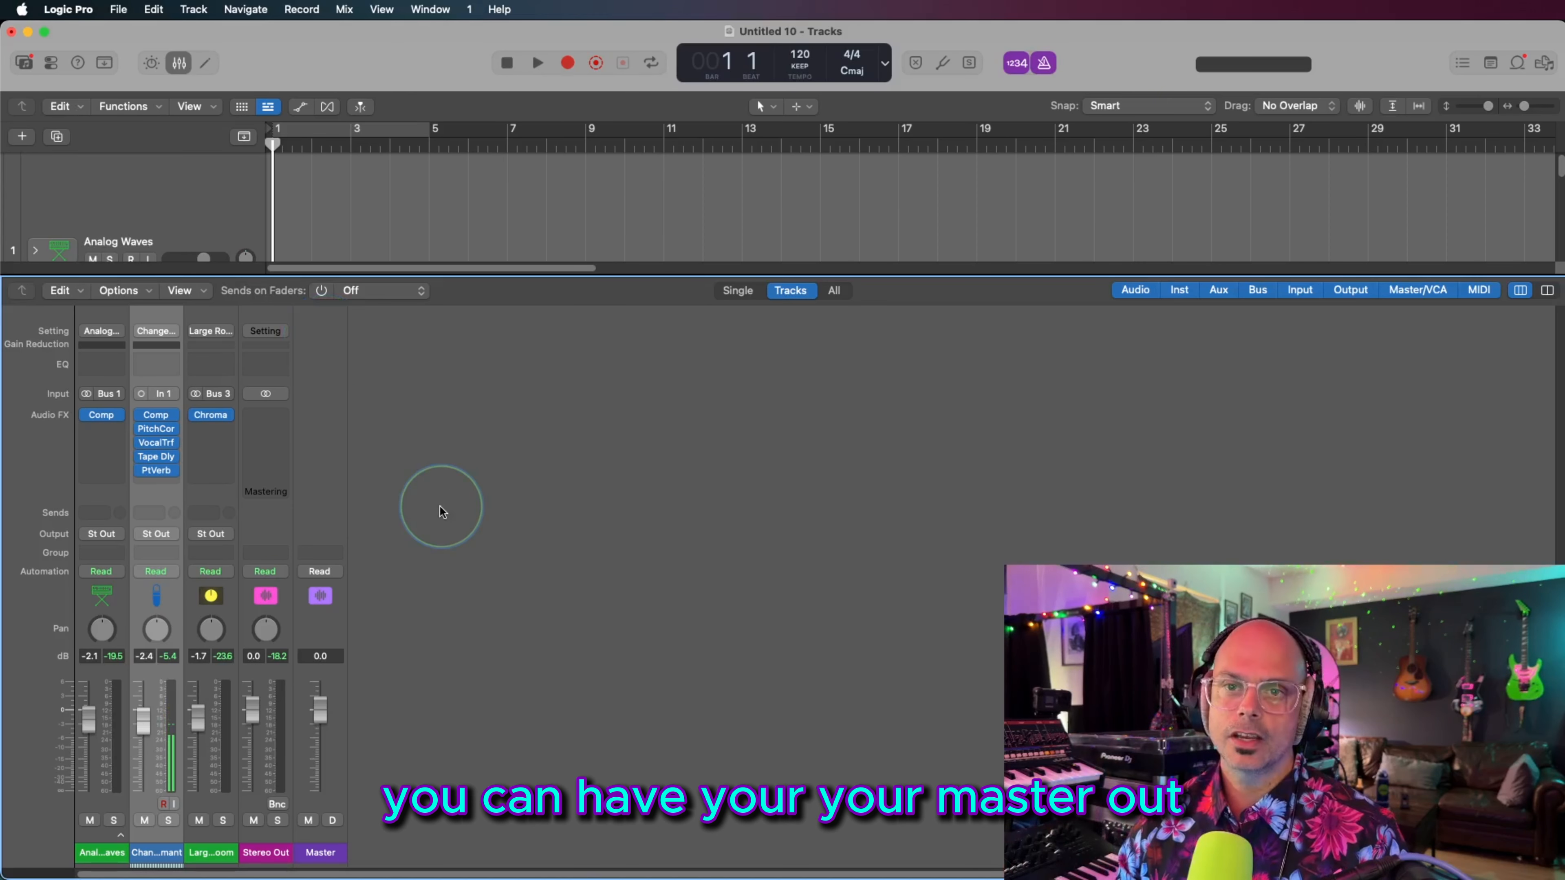
left_click(284, 496)
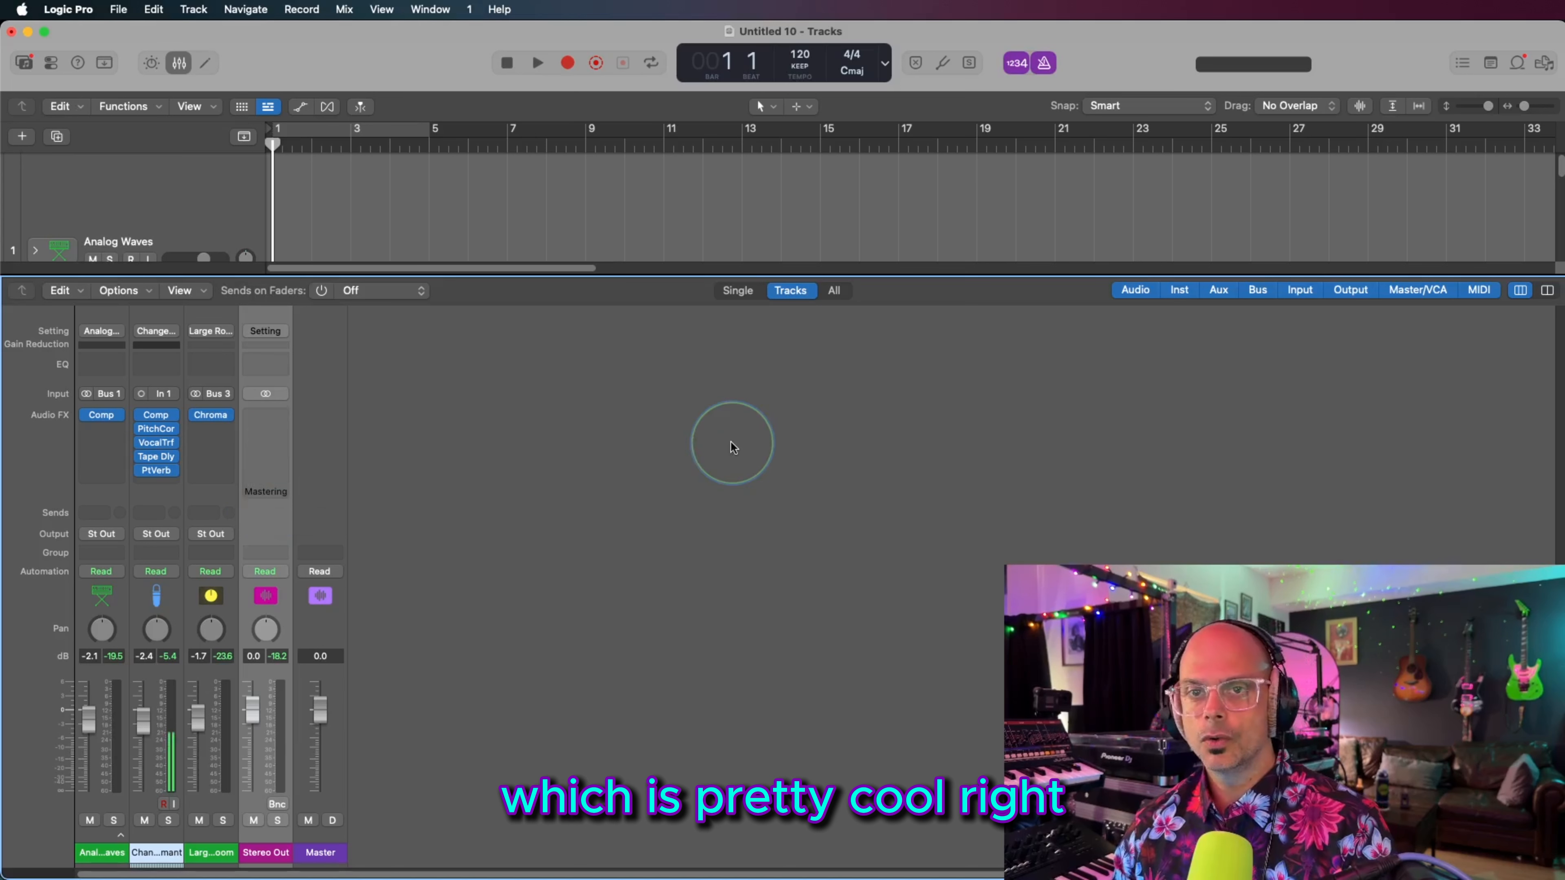
Step: Toggle the Mixer's visibility and leave it hidden
key("x")
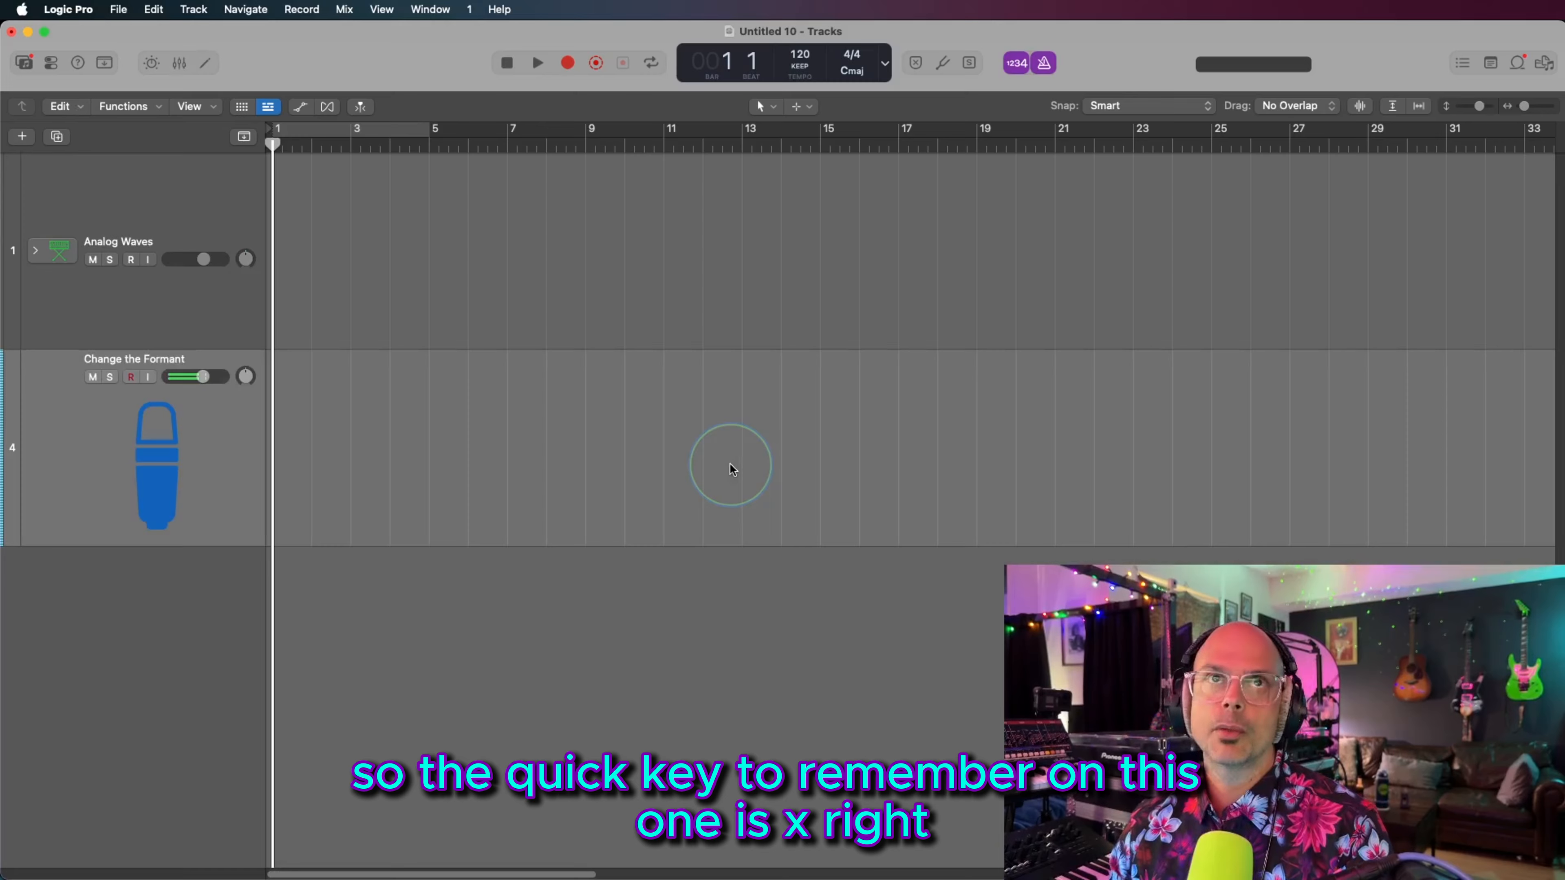
key("x")
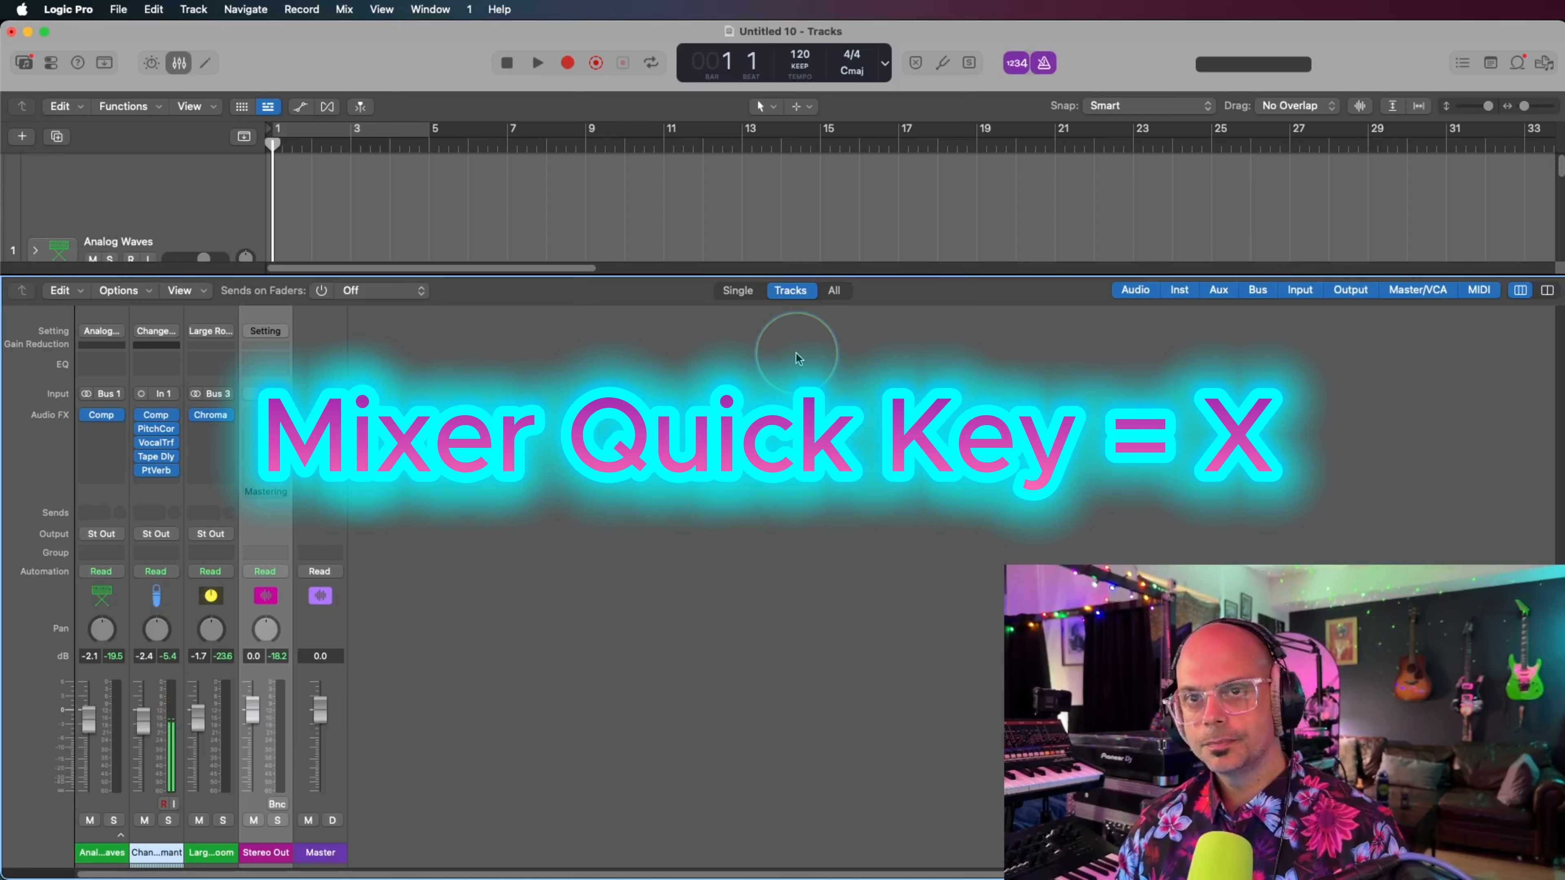
key("x")
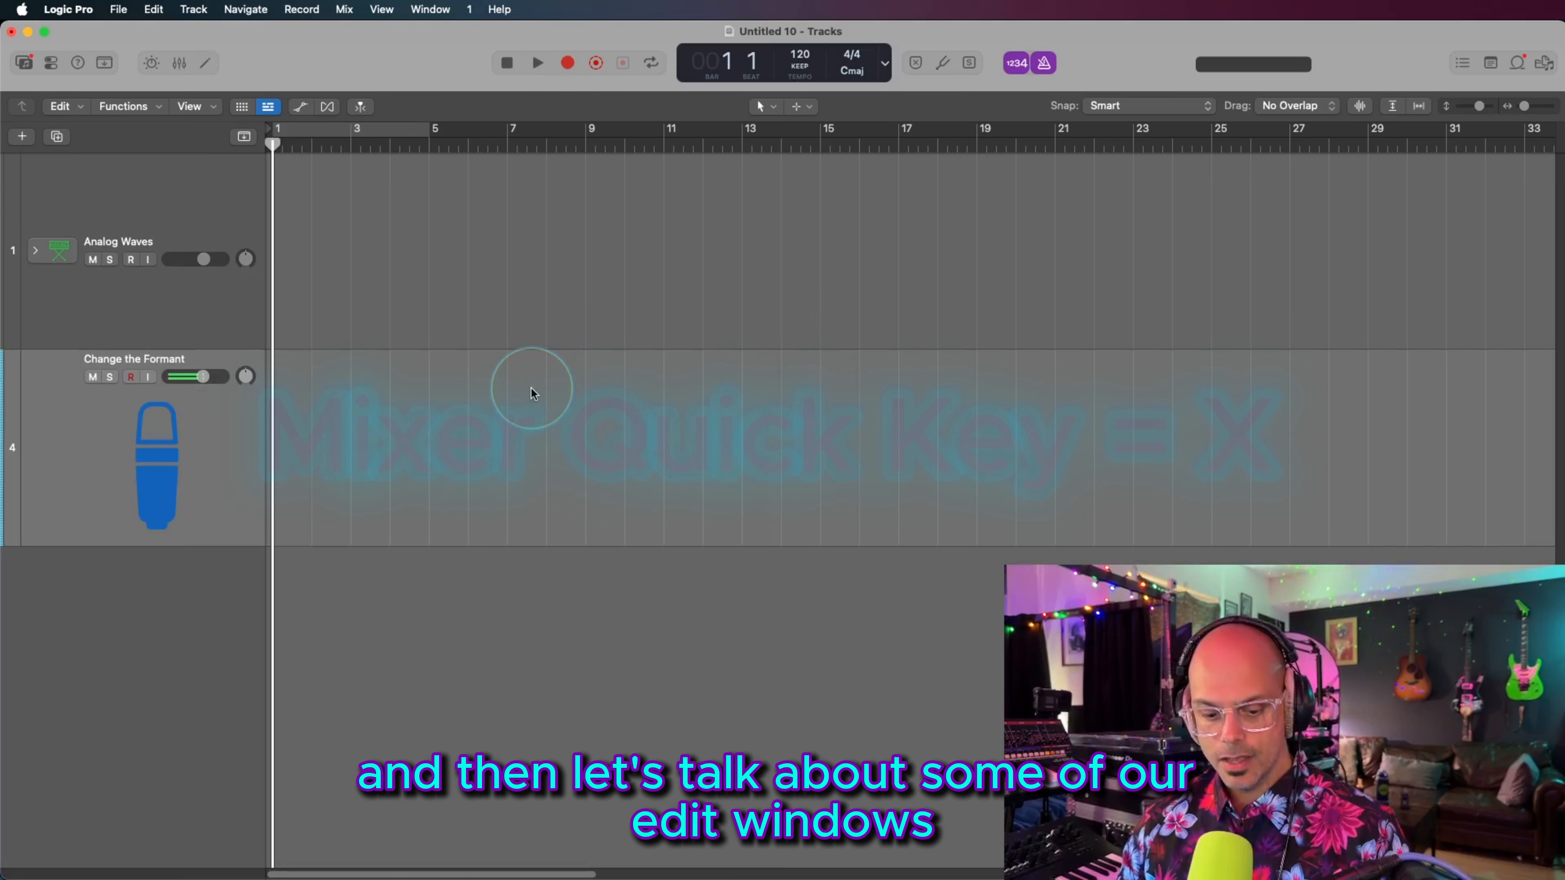
Step: Adjust the vertical zoom of the tracks area so that both track lanes are taller
key("super+Down")
key("super+Down")
key("super+Down")
key("super+Down")
key("super+Down")
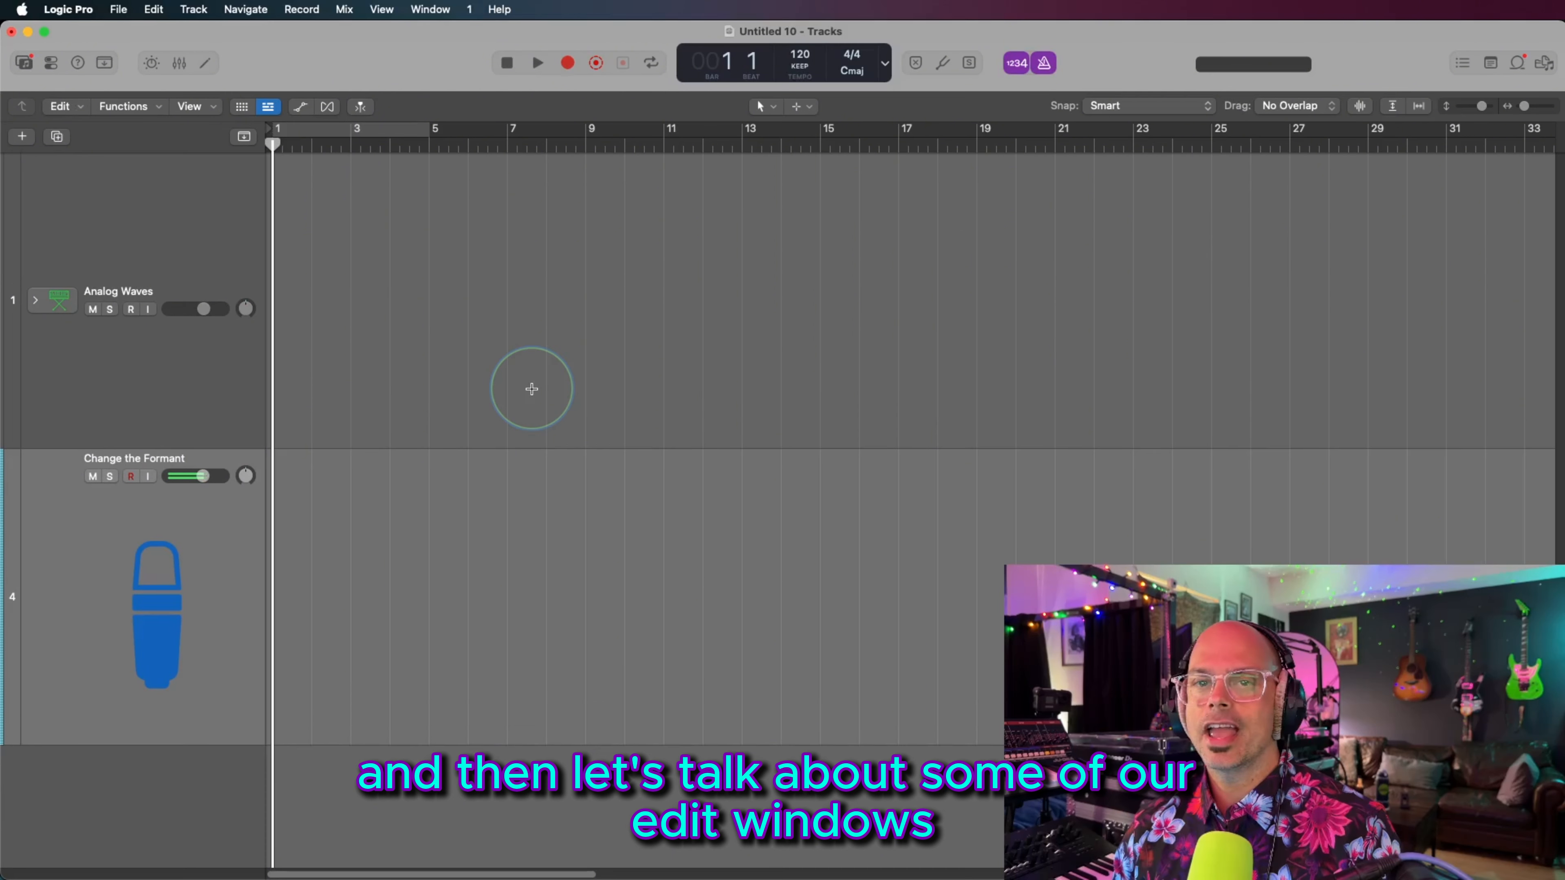
key("super+Up")
key("super+Up")
key("super+Up")
key("super+Down")
key("super+Down")
key("super+Down")
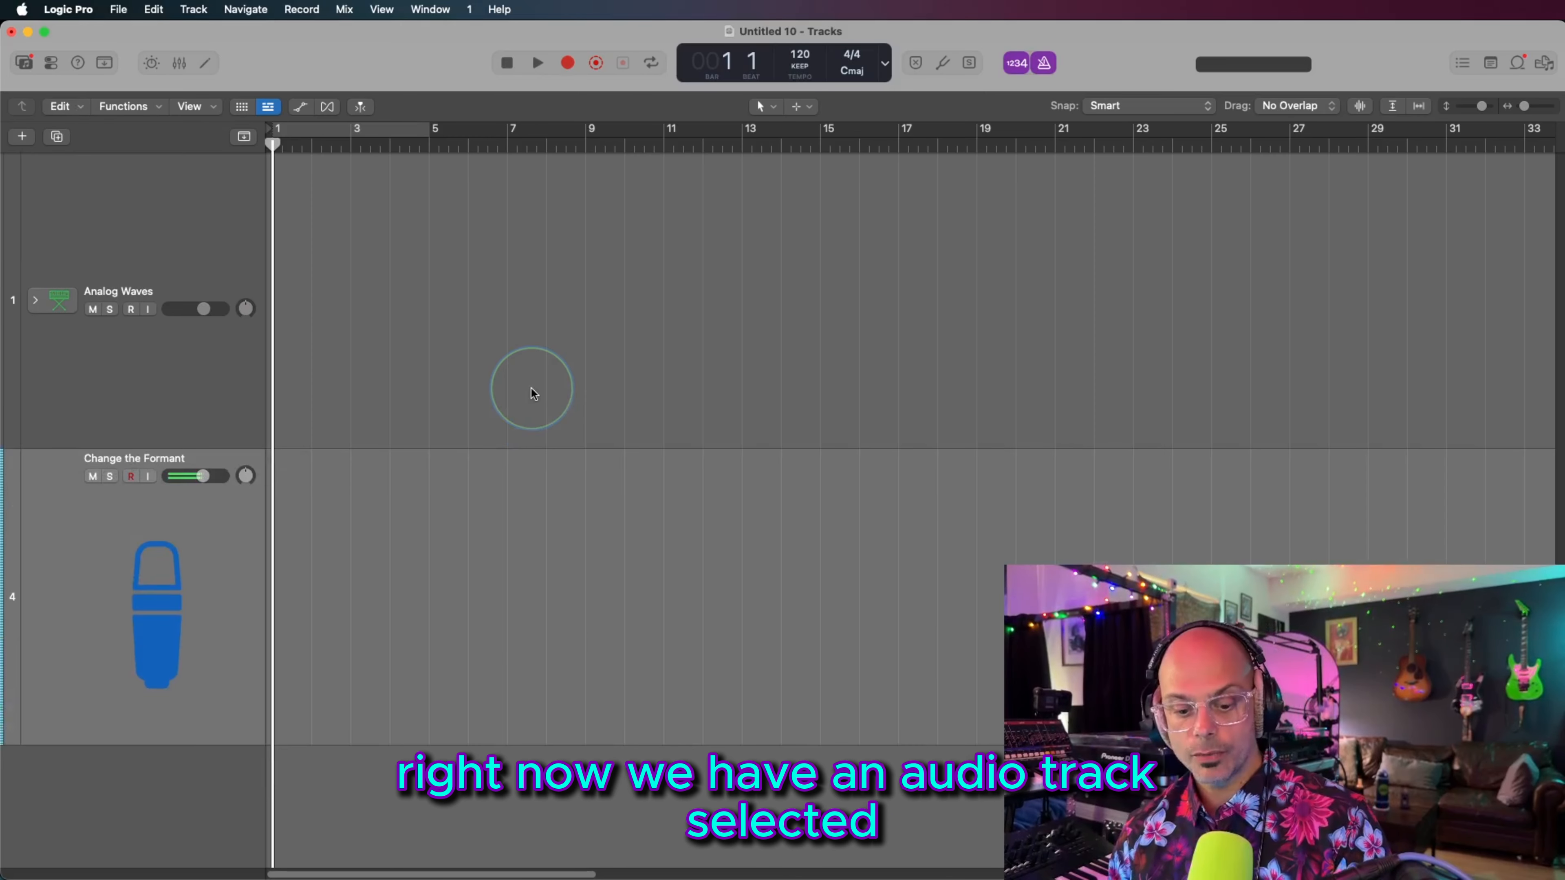
Step: Open the audio editor for the Change the Formant track and enlarge it to fill most of the window
key("e")
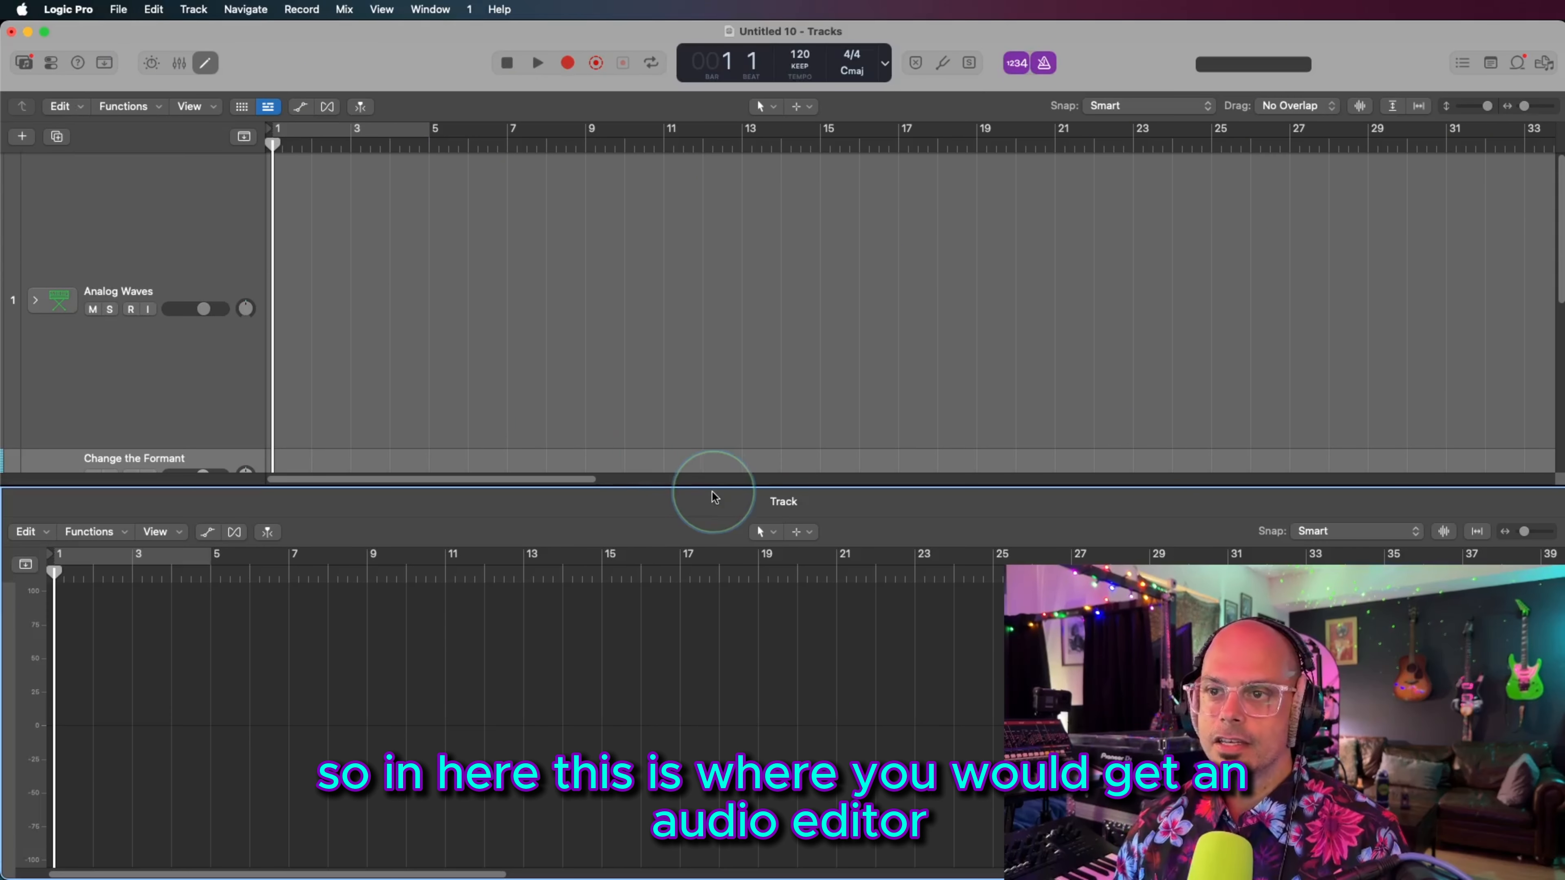
left_click_drag(712, 496, 709, 261)
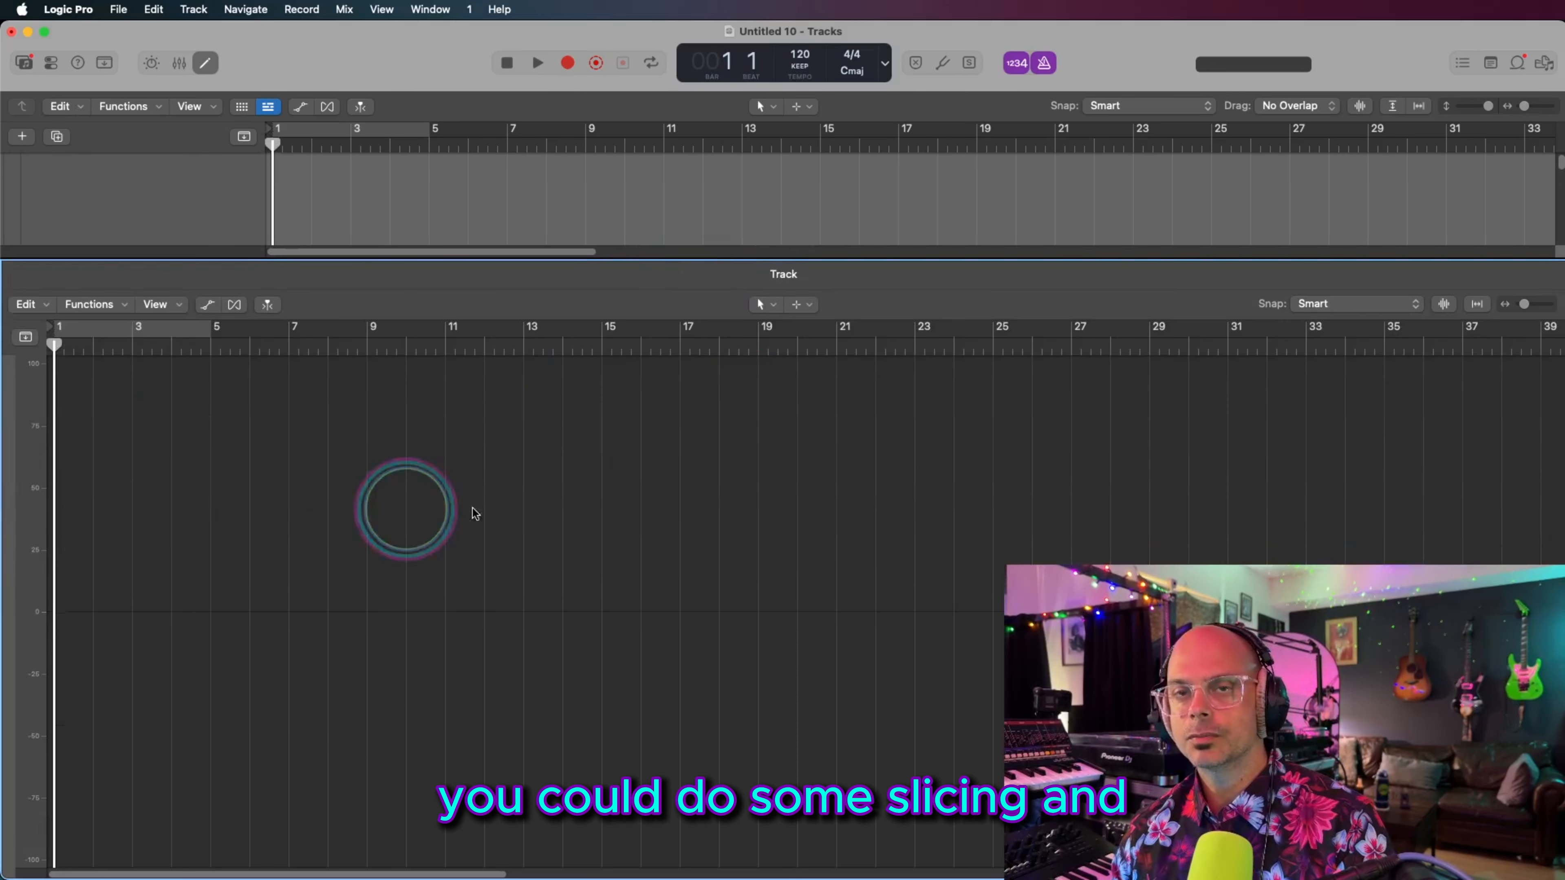
Step: Close the audio editor, select the Analog Waves track and open its Piano Roll editor
key("e")
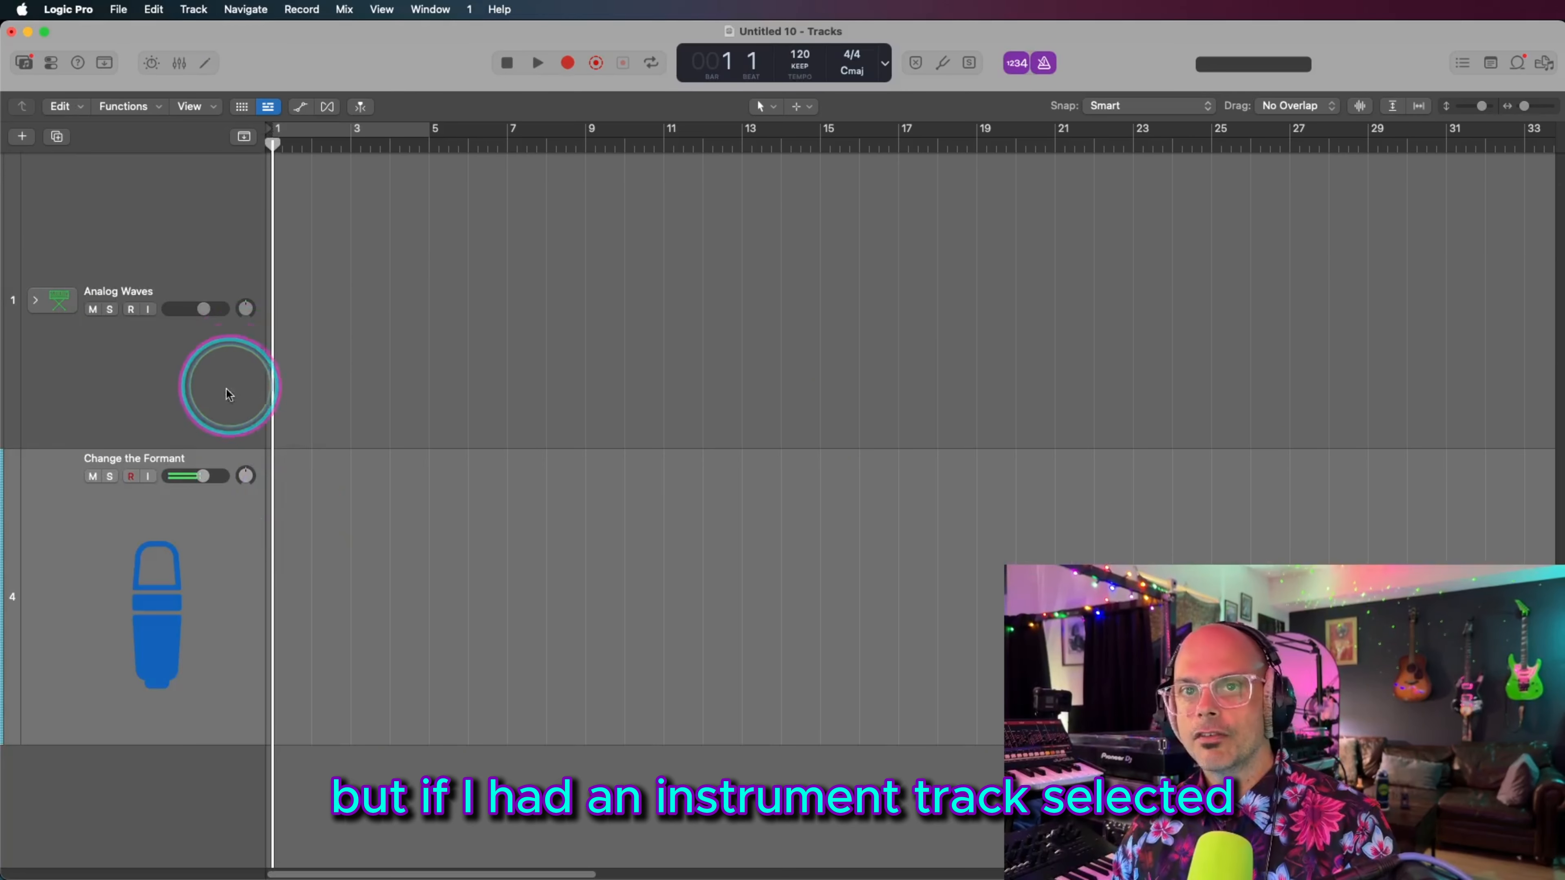
left_click(207, 398)
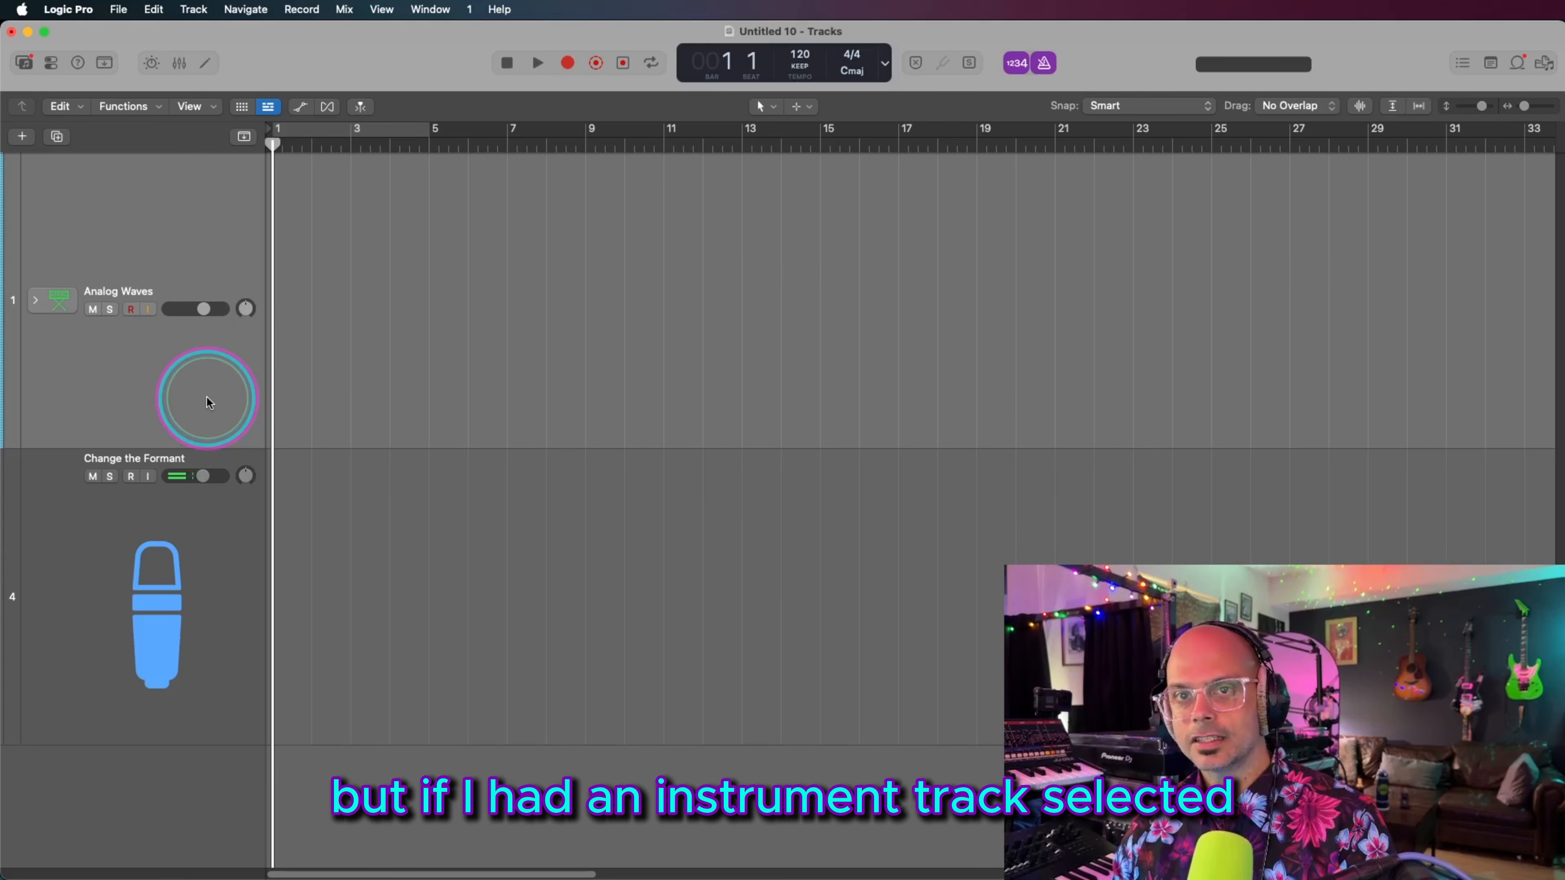
key("e")
key("e")
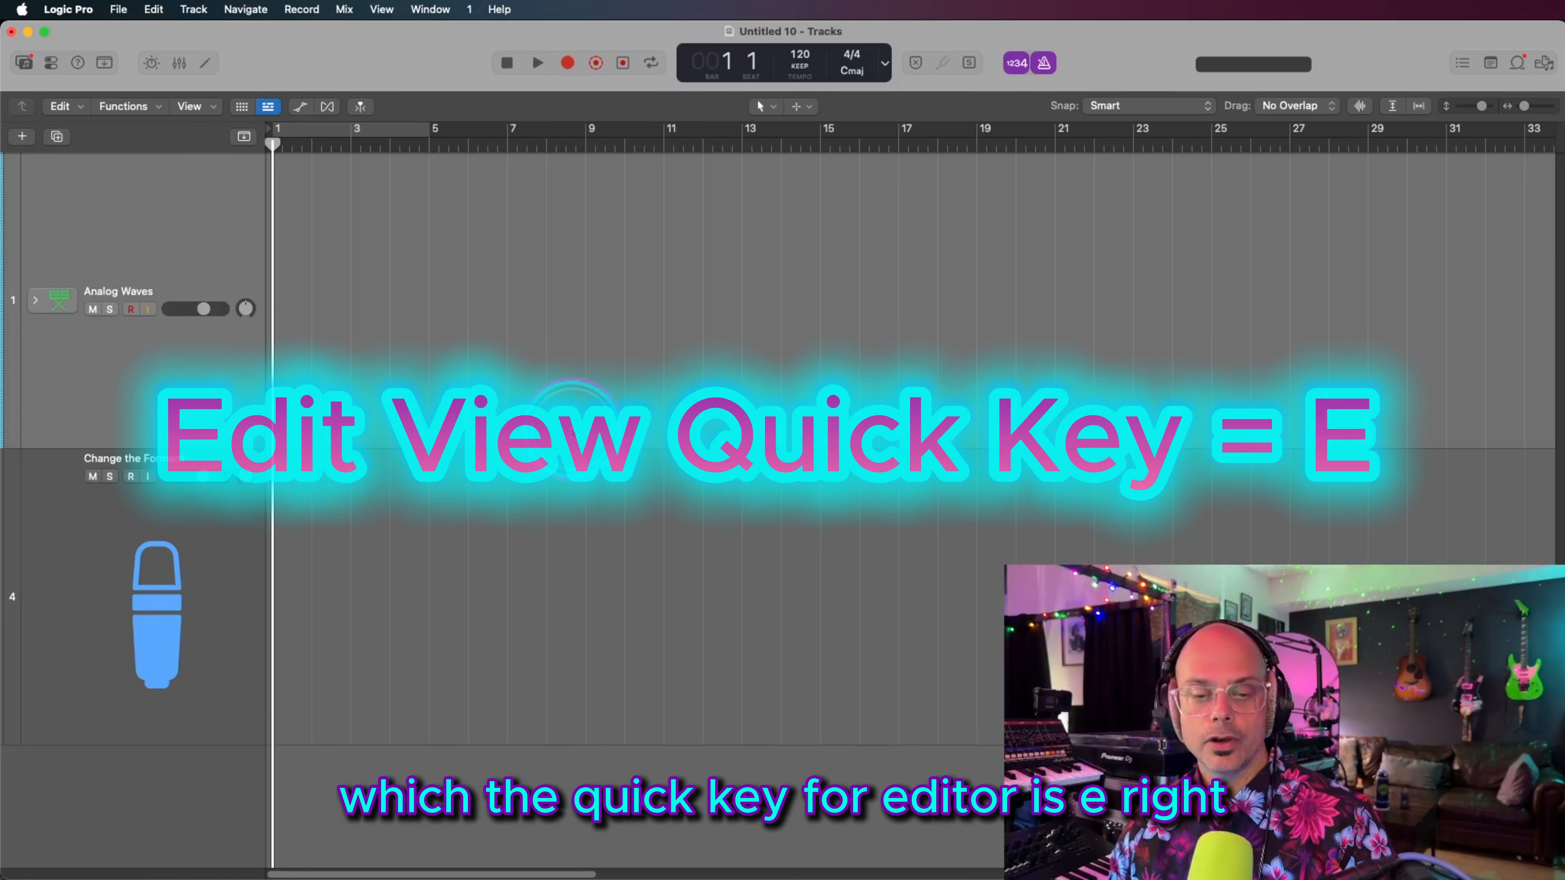
key("e")
key("e")
key("e")
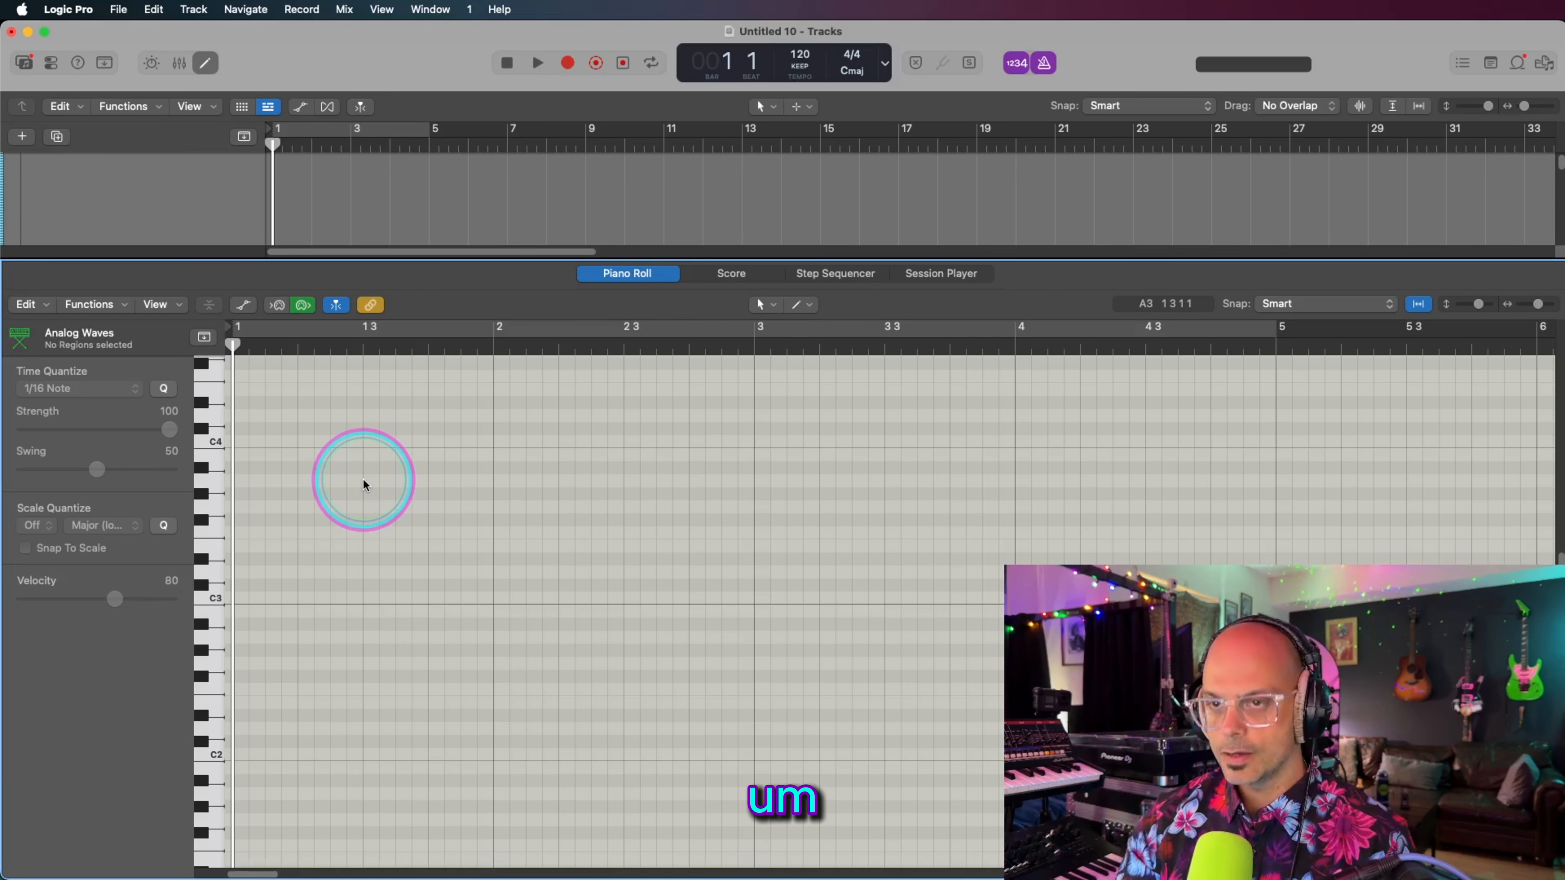
Step: Toggle the Piano Roll for the Analog Waves track several times and leave it hidden
key("p")
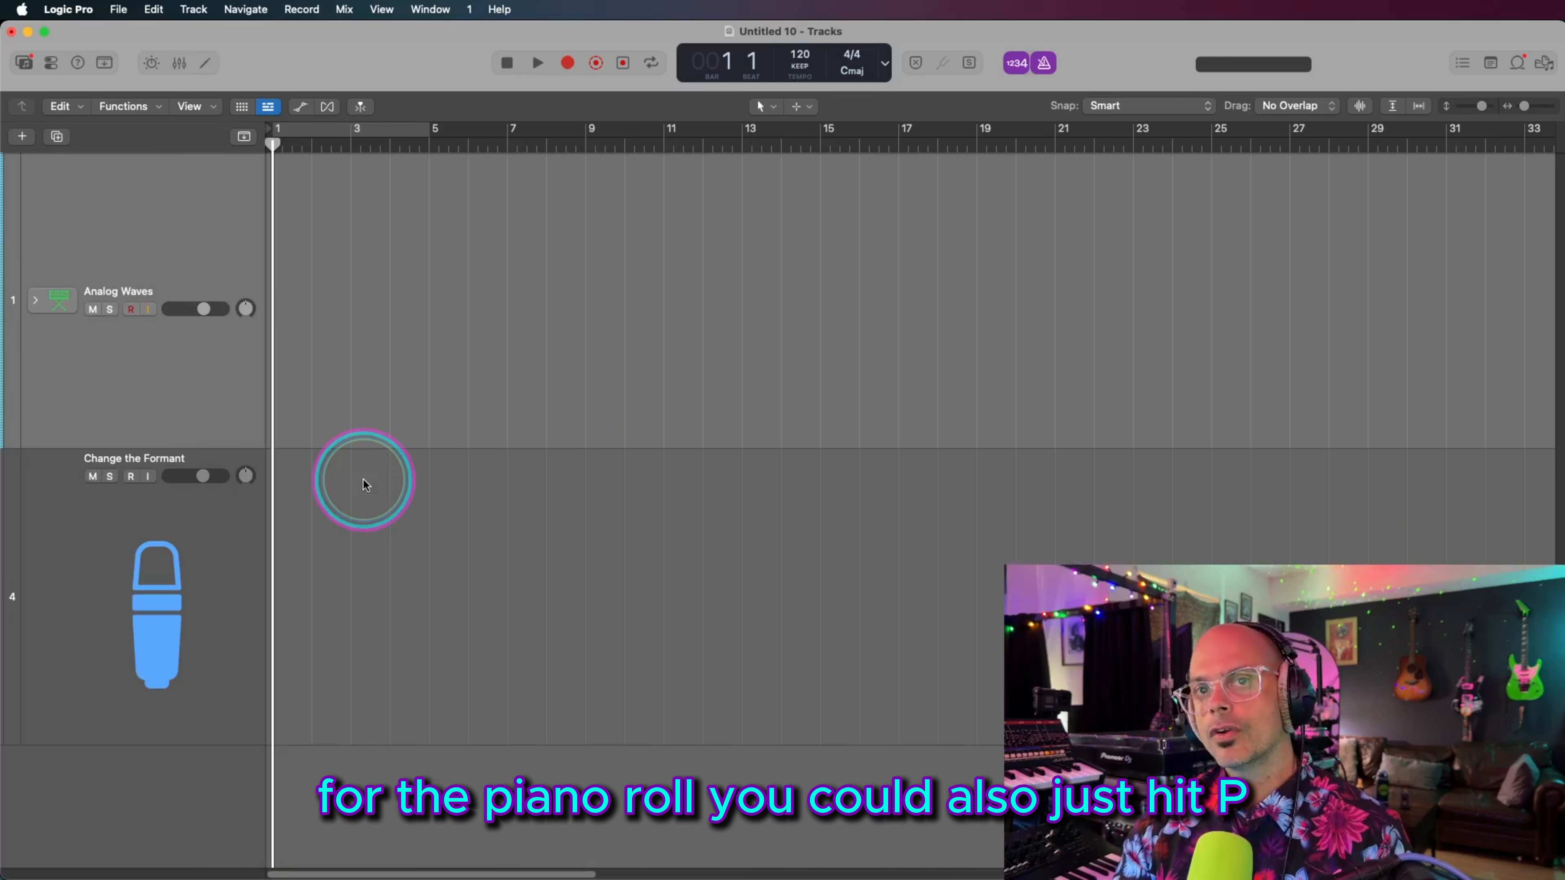
key("p")
key("p")
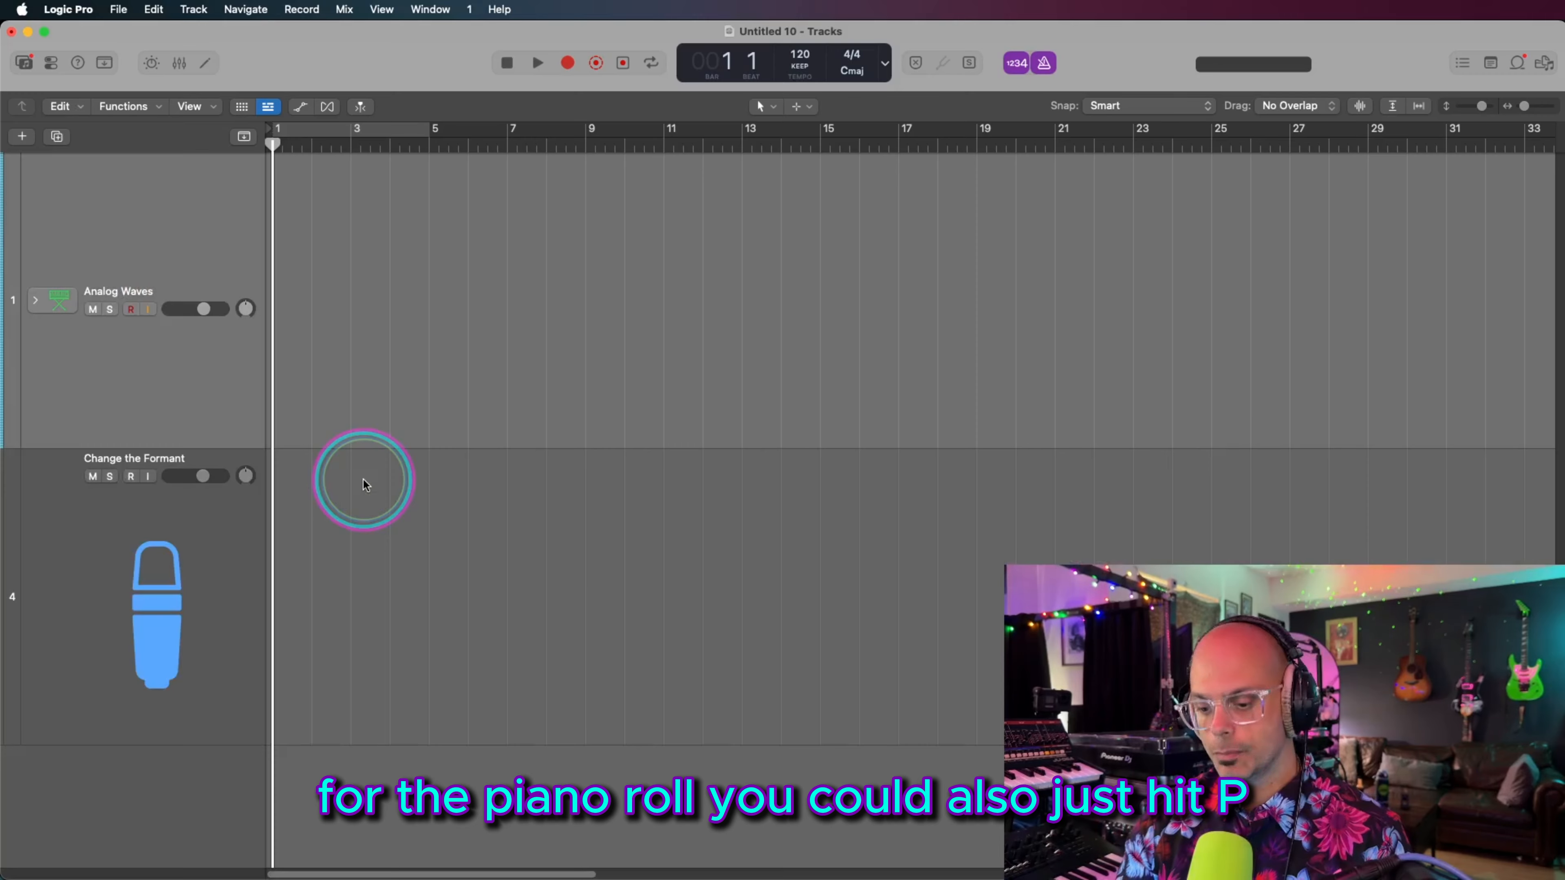
key("p")
key("p")
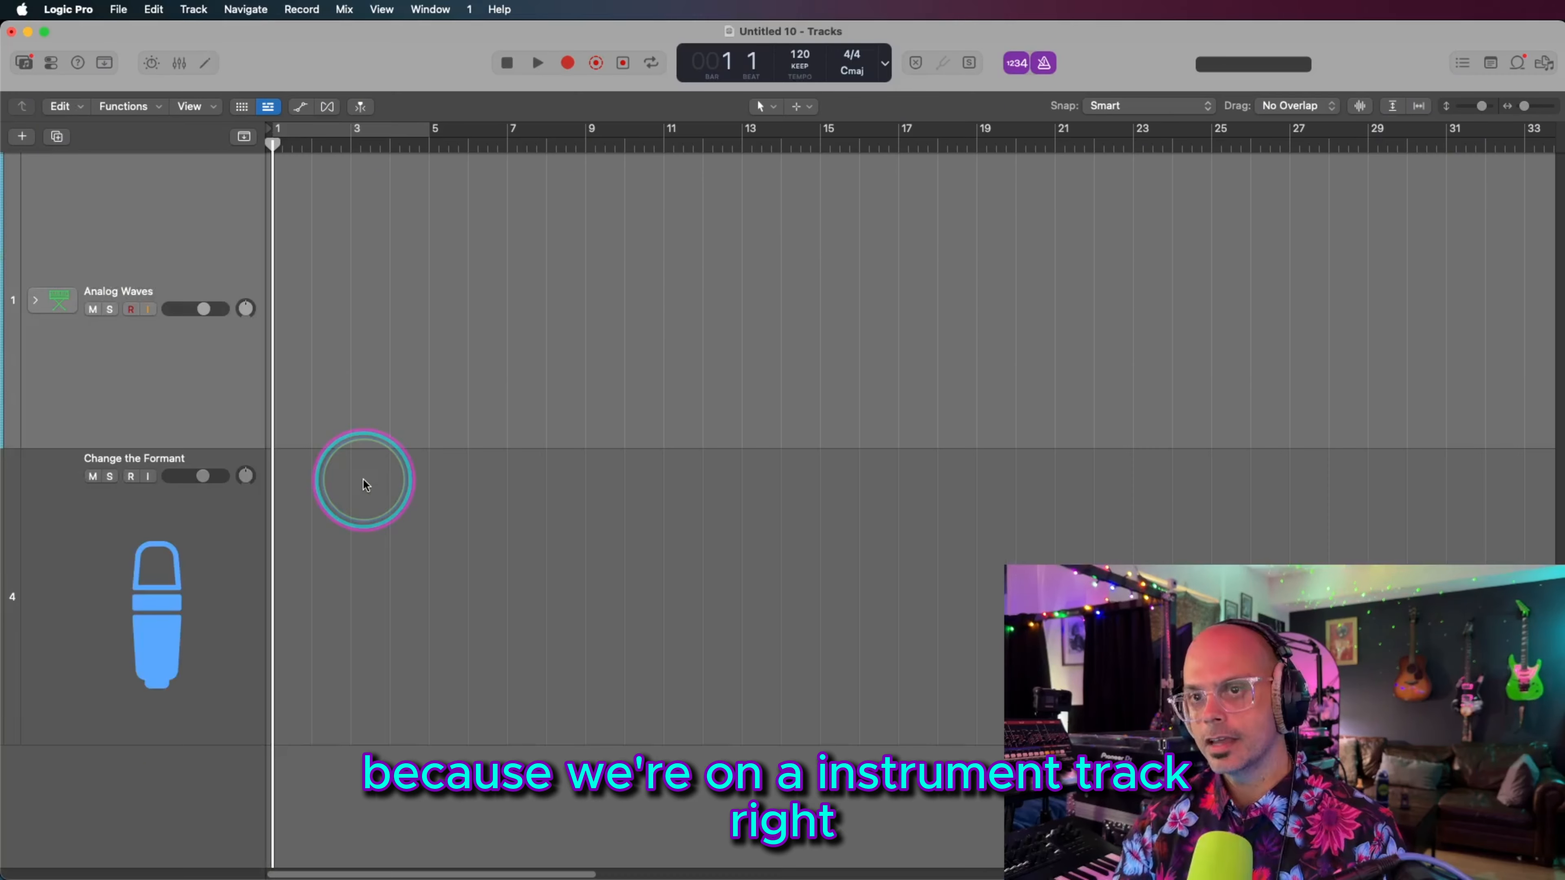
Step: Select the Change the Formant track, return to the Analog Waves track, and show and hide its Score editor
left_click(219, 520)
left_click(194, 259)
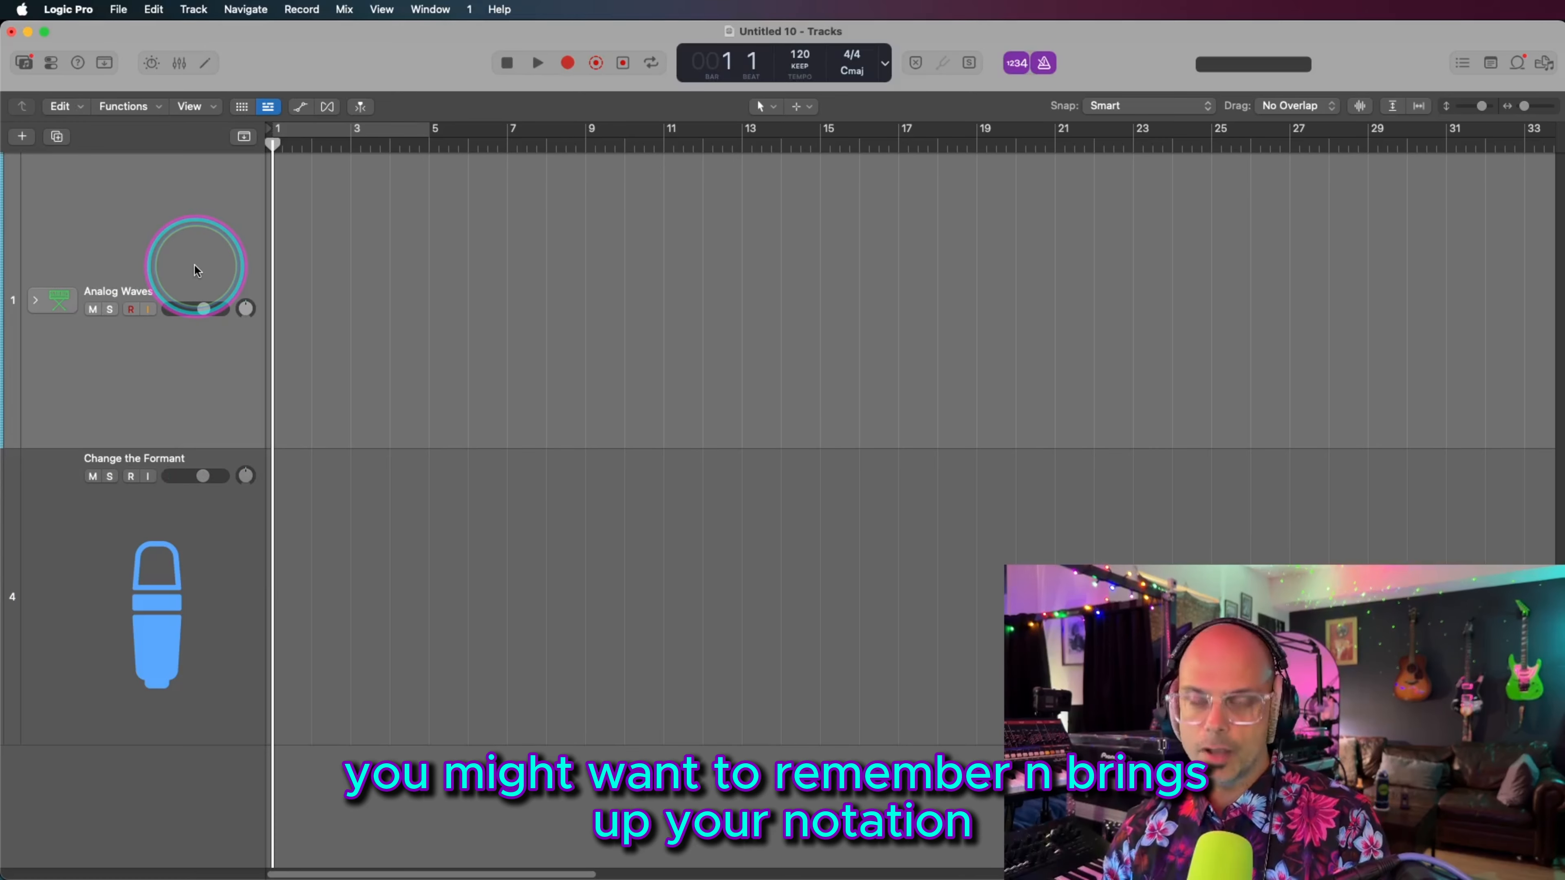
key("n")
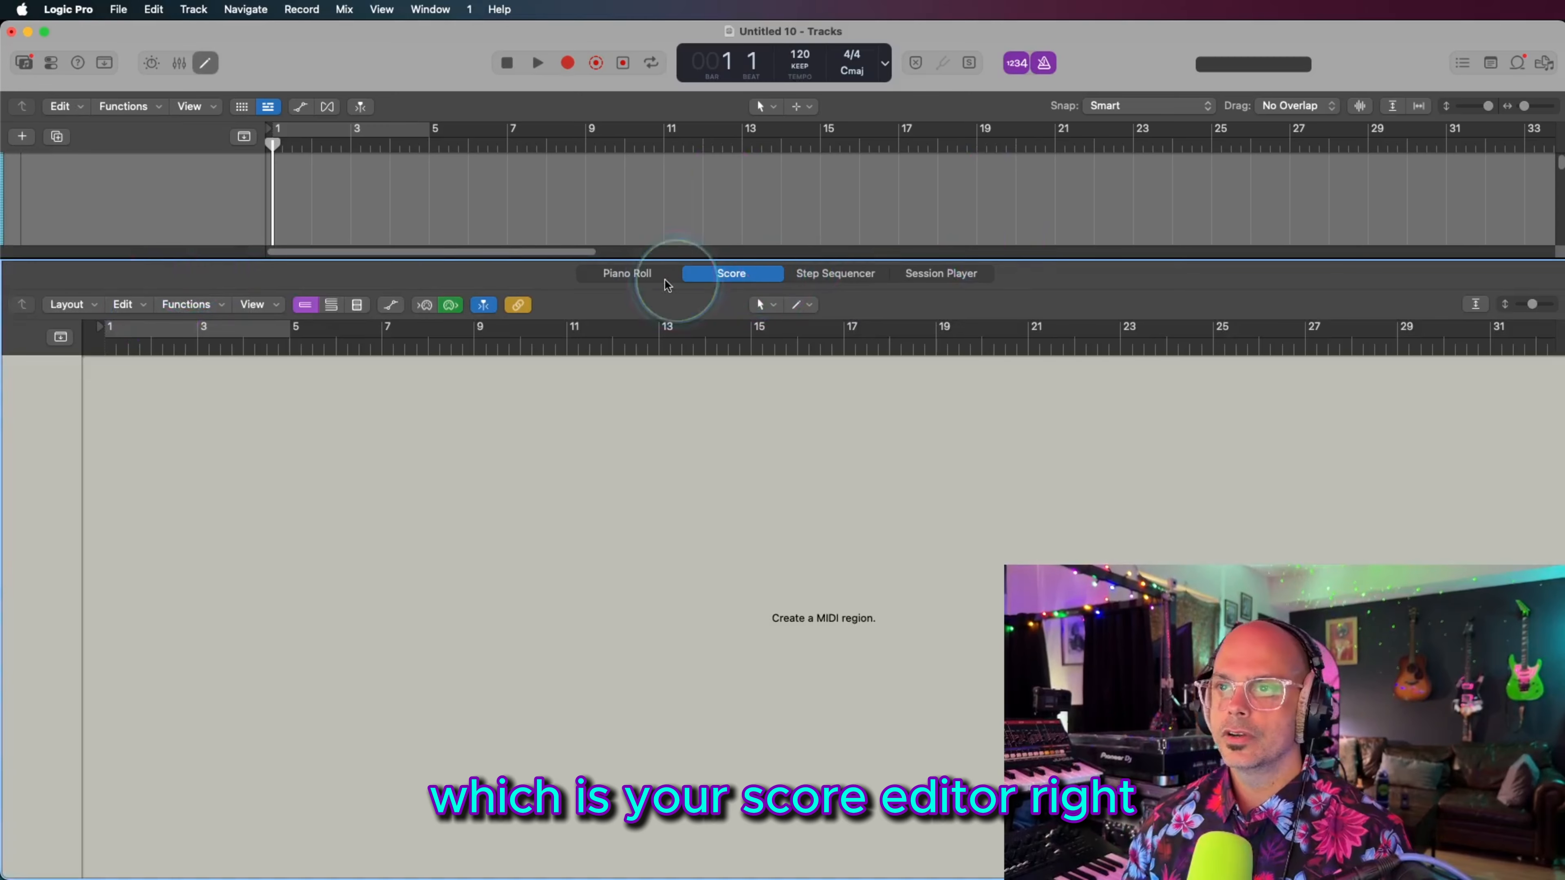
key("n")
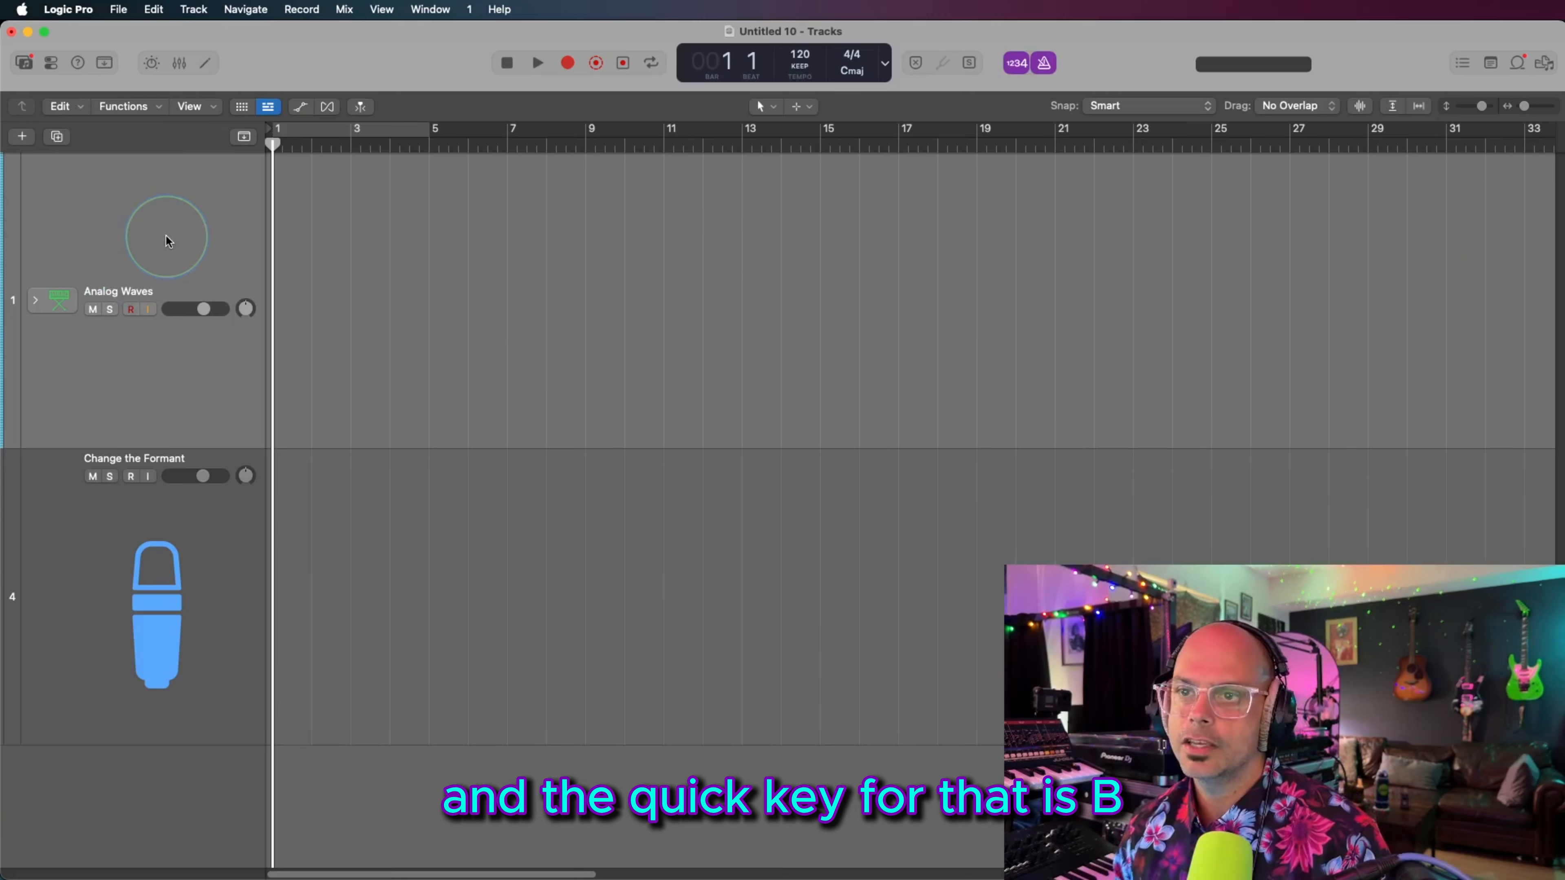
Step: Show the Smart Controls and the Library, and load the Arpeggiated patch Classic Analog Arp on the Analog Waves track
key("b")
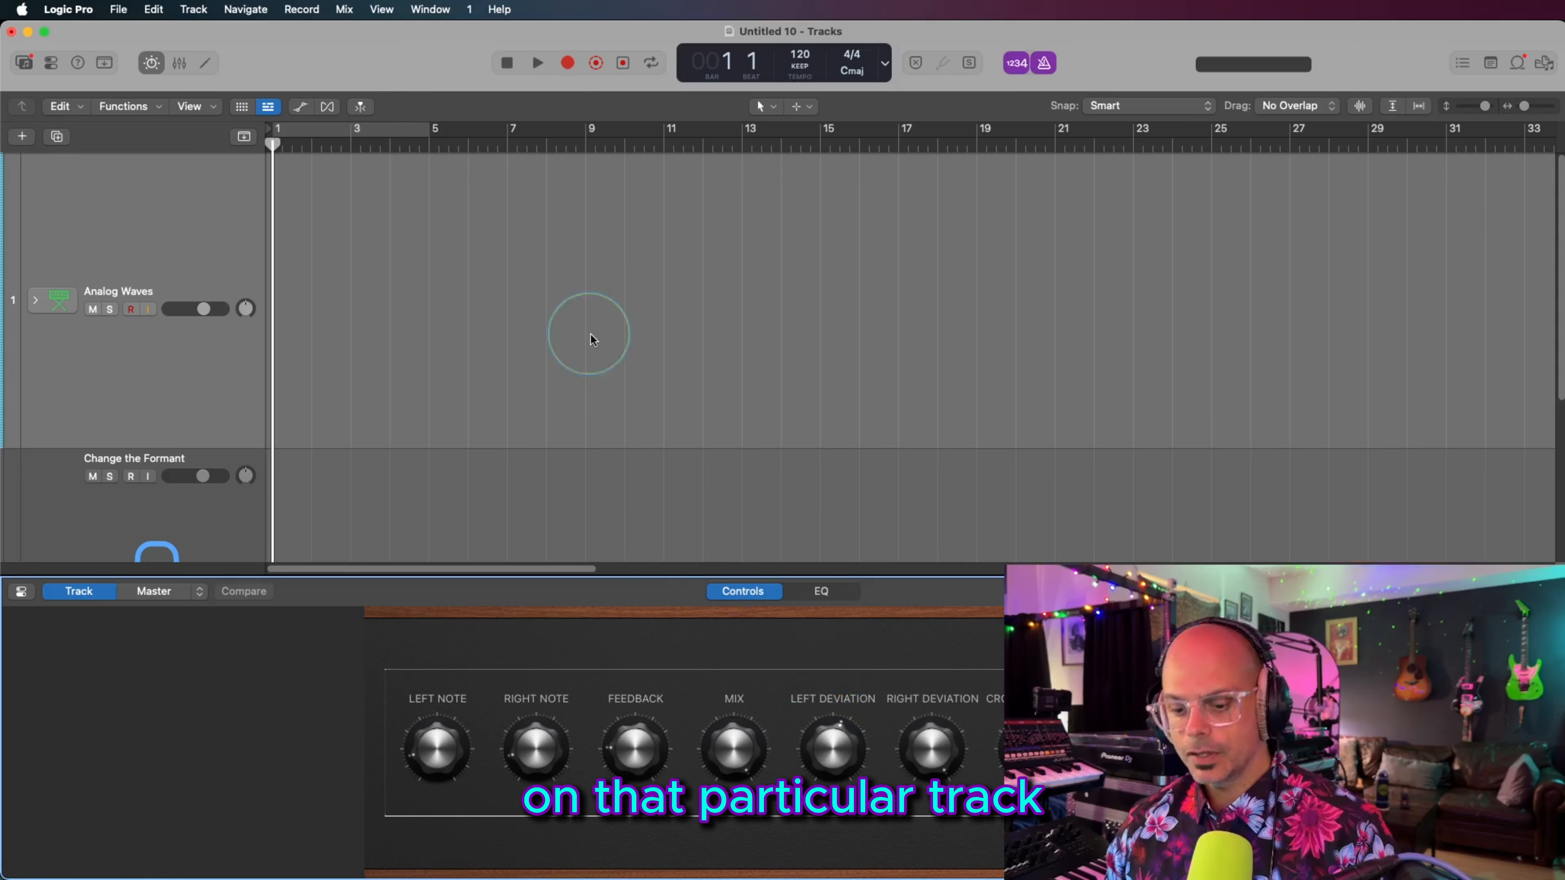
key("y")
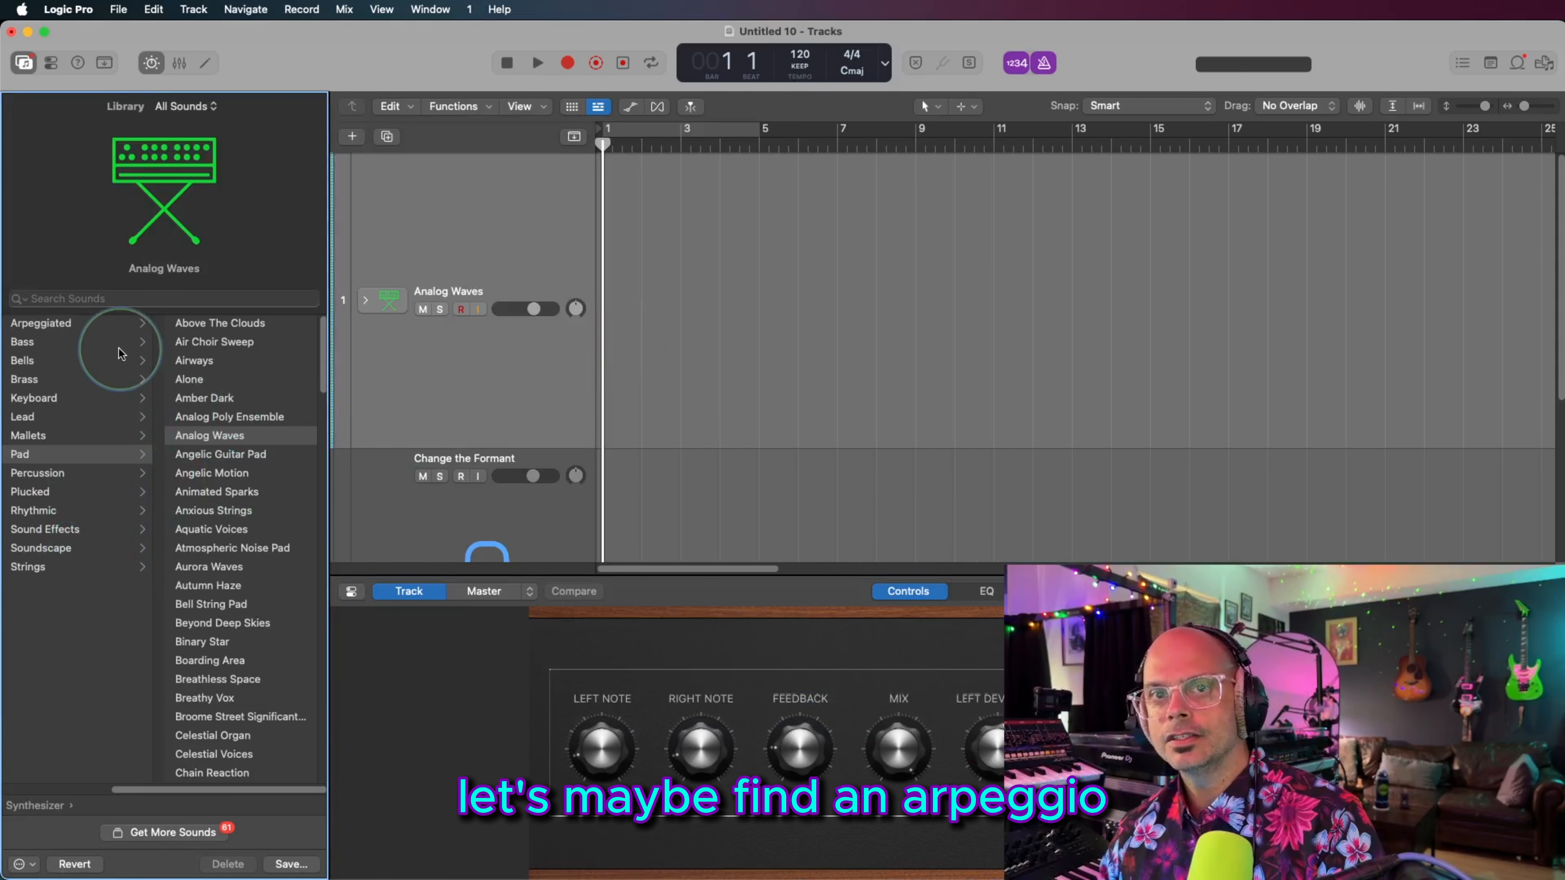
left_click(109, 324)
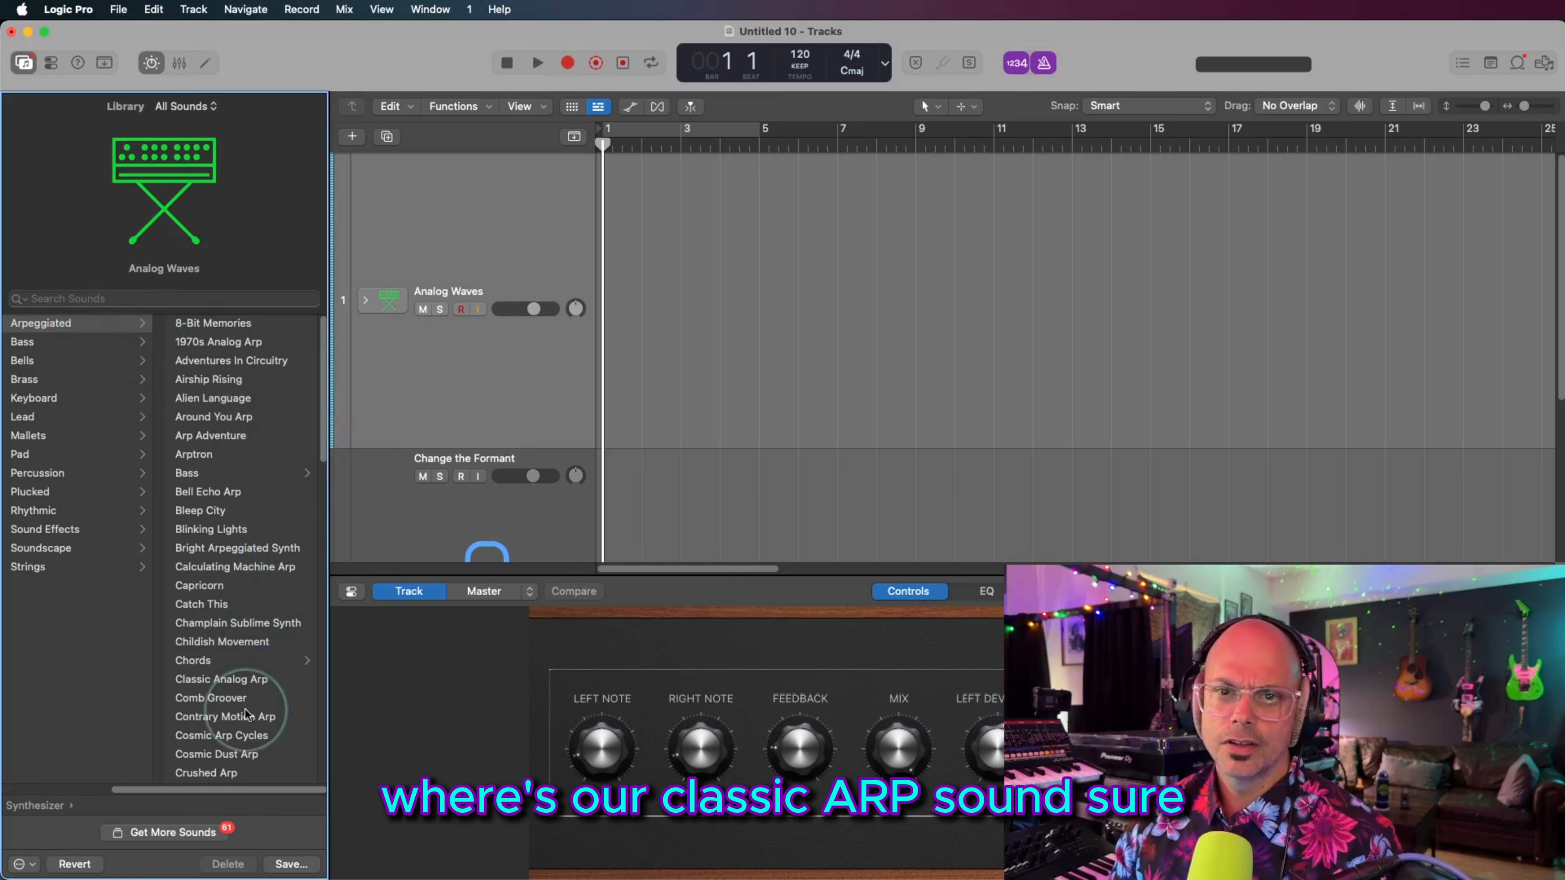
left_click(263, 680)
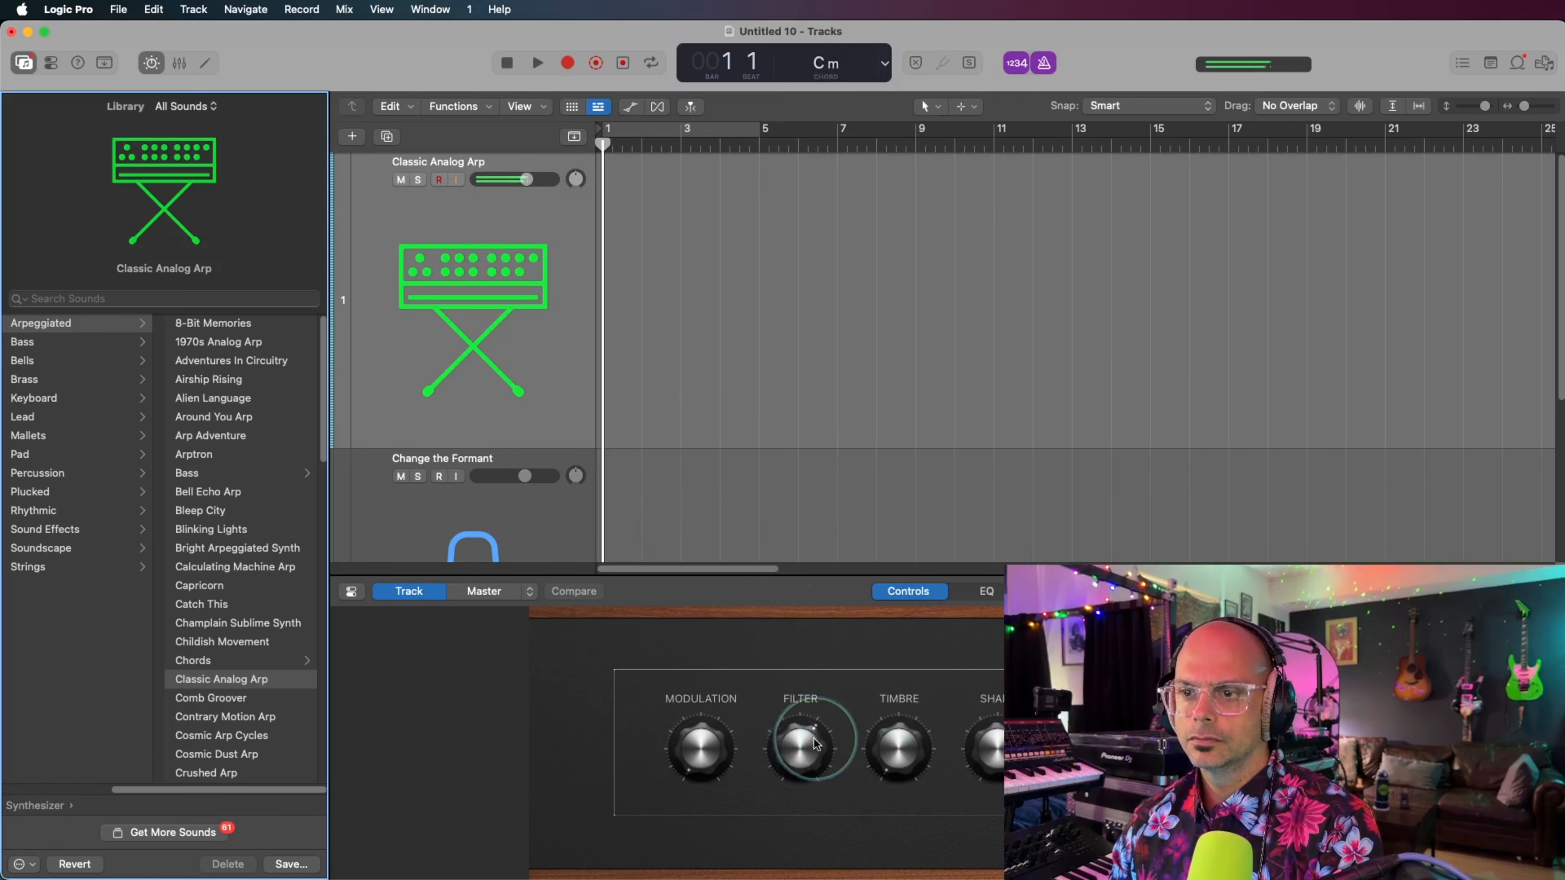
Step: Adjust the Filter knob in the Classic Analog Arp Smart Controls, hiding and reshowing the pane between adjustments
left_click_drag(814, 739, 802, 768)
left_click_drag(797, 826, 796, 832)
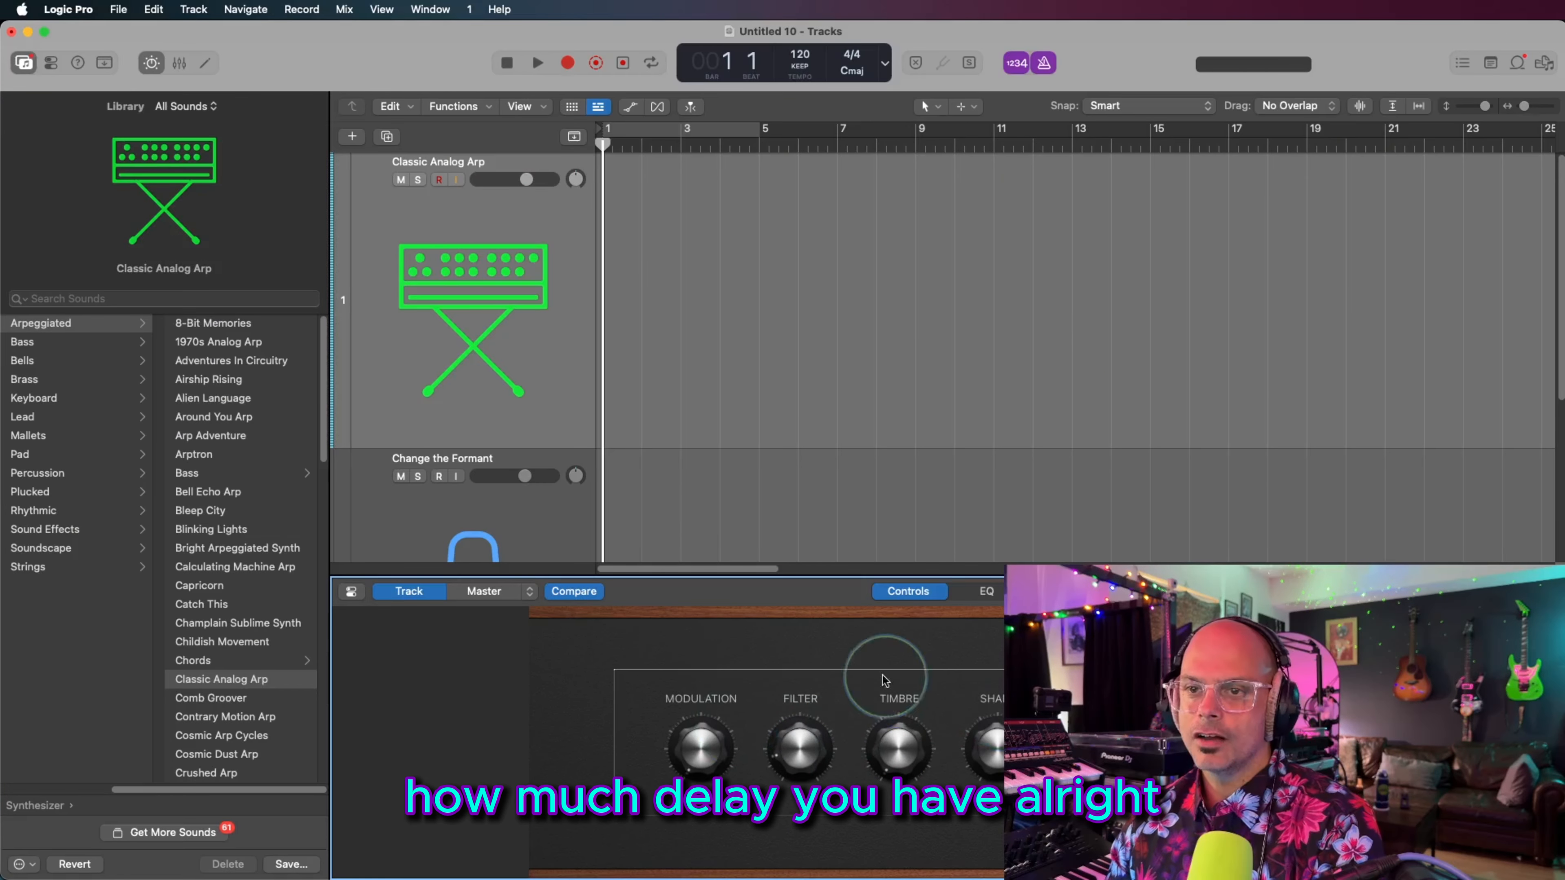
key("b")
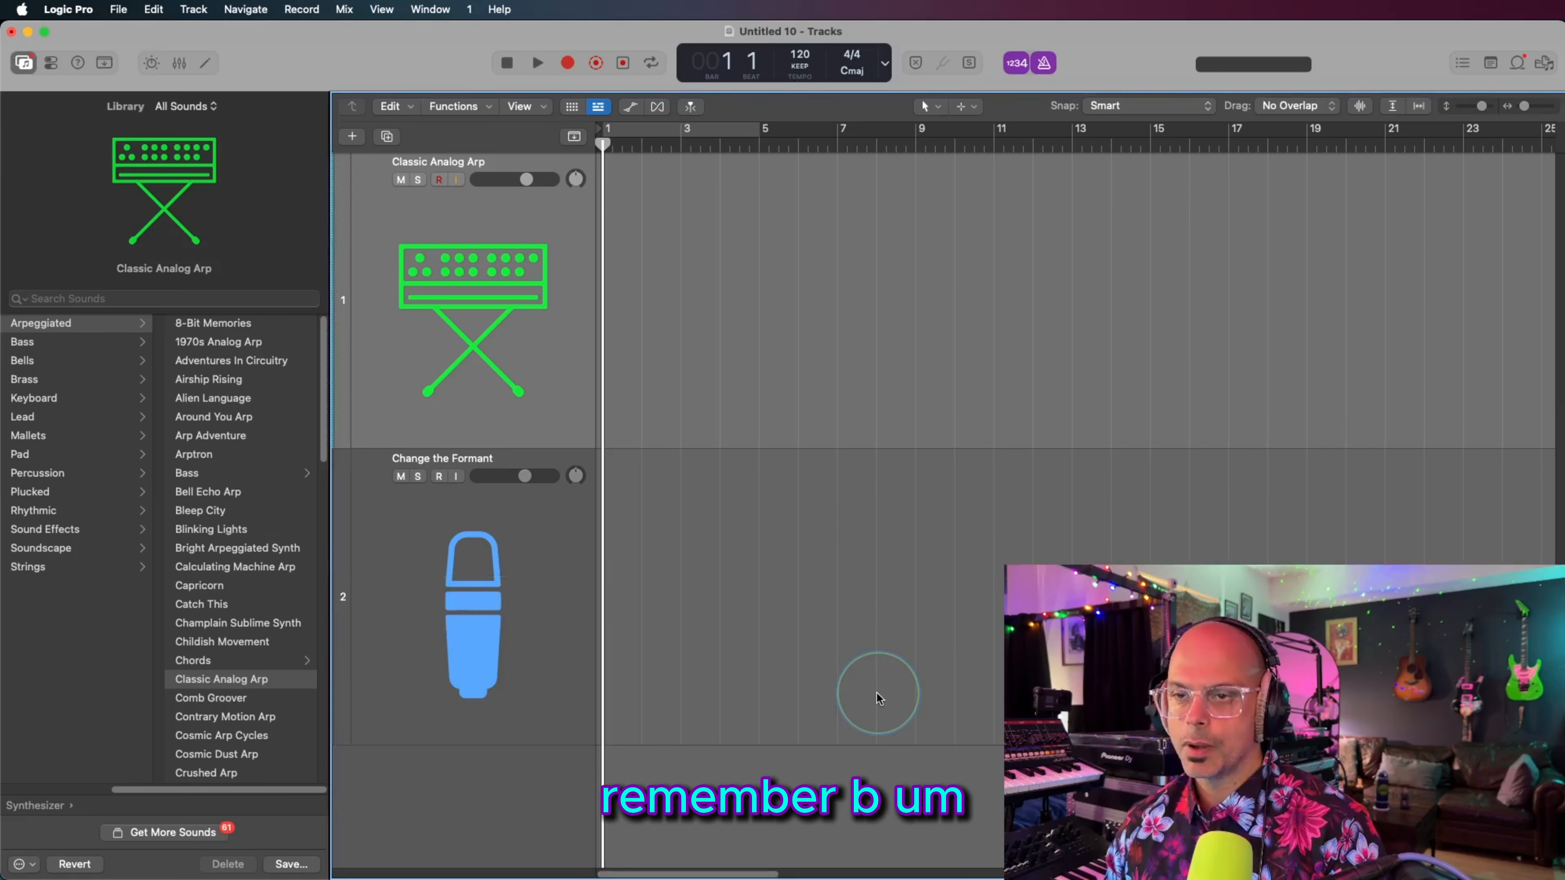
key("b")
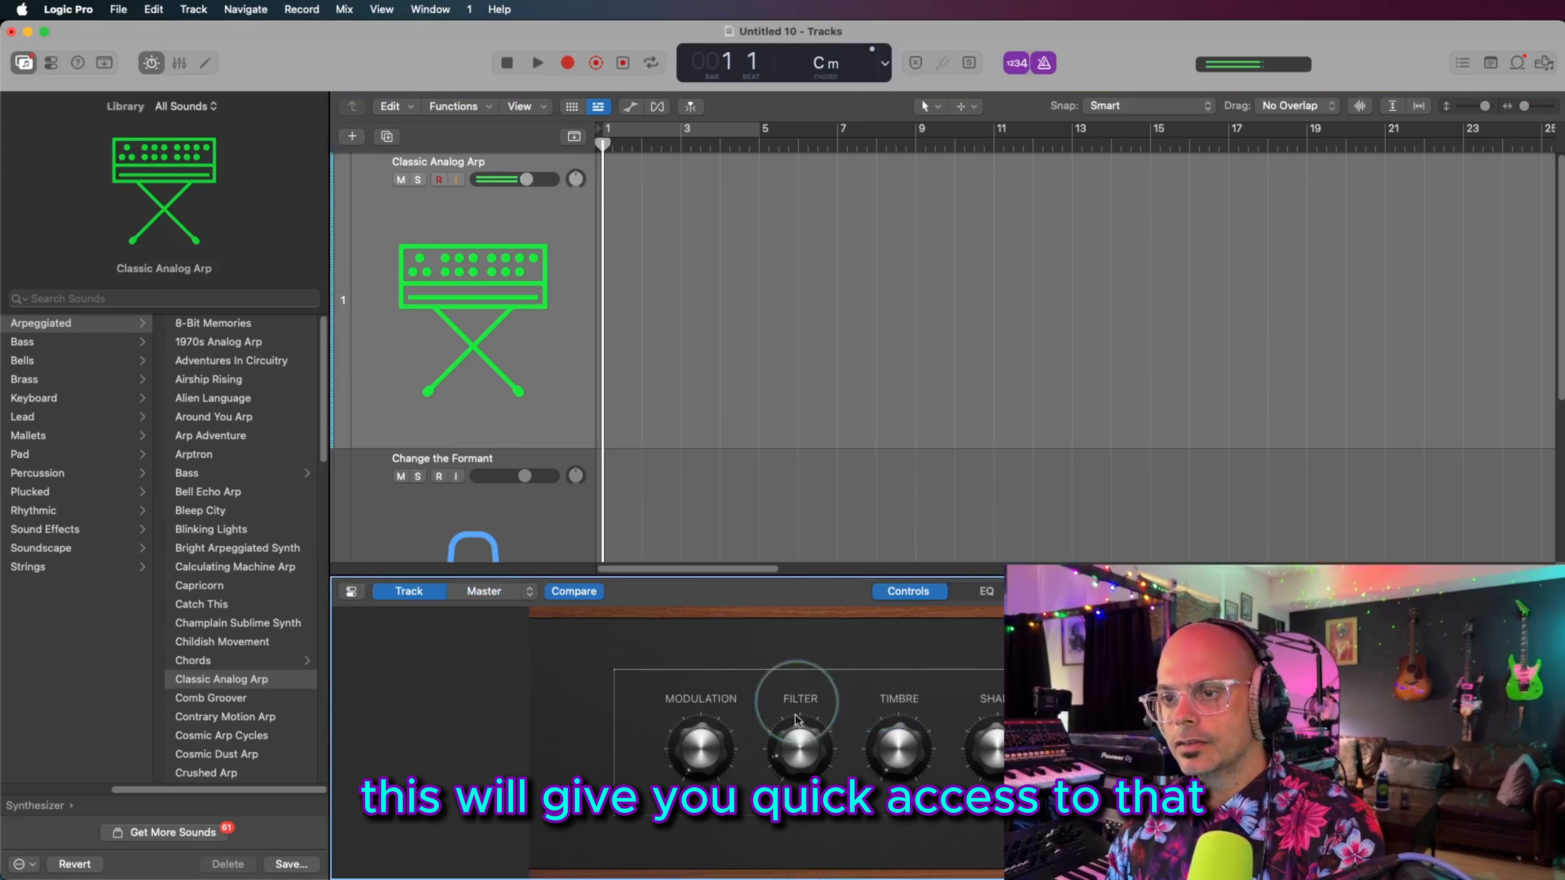
mouse_move(784, 745)
left_mouse_down()
mouse_move(793, 659)
mouse_move(792, 757)
left_mouse_up()
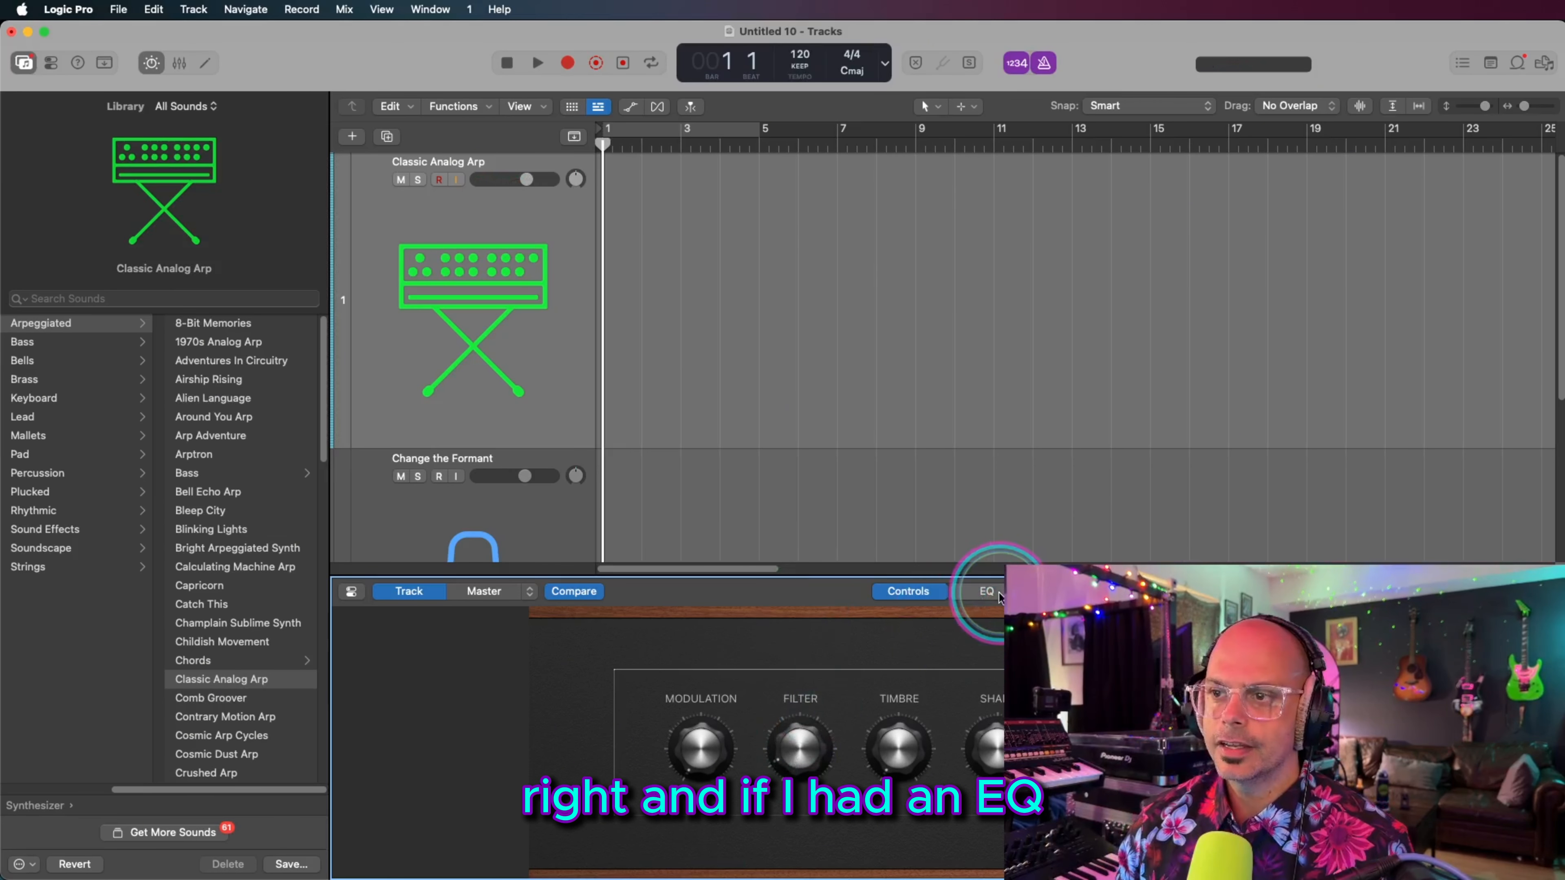
Step: View the Classic Analog Arp track's EQ, return to the Smart Controls knobs and turn down Filter
left_click(986, 591)
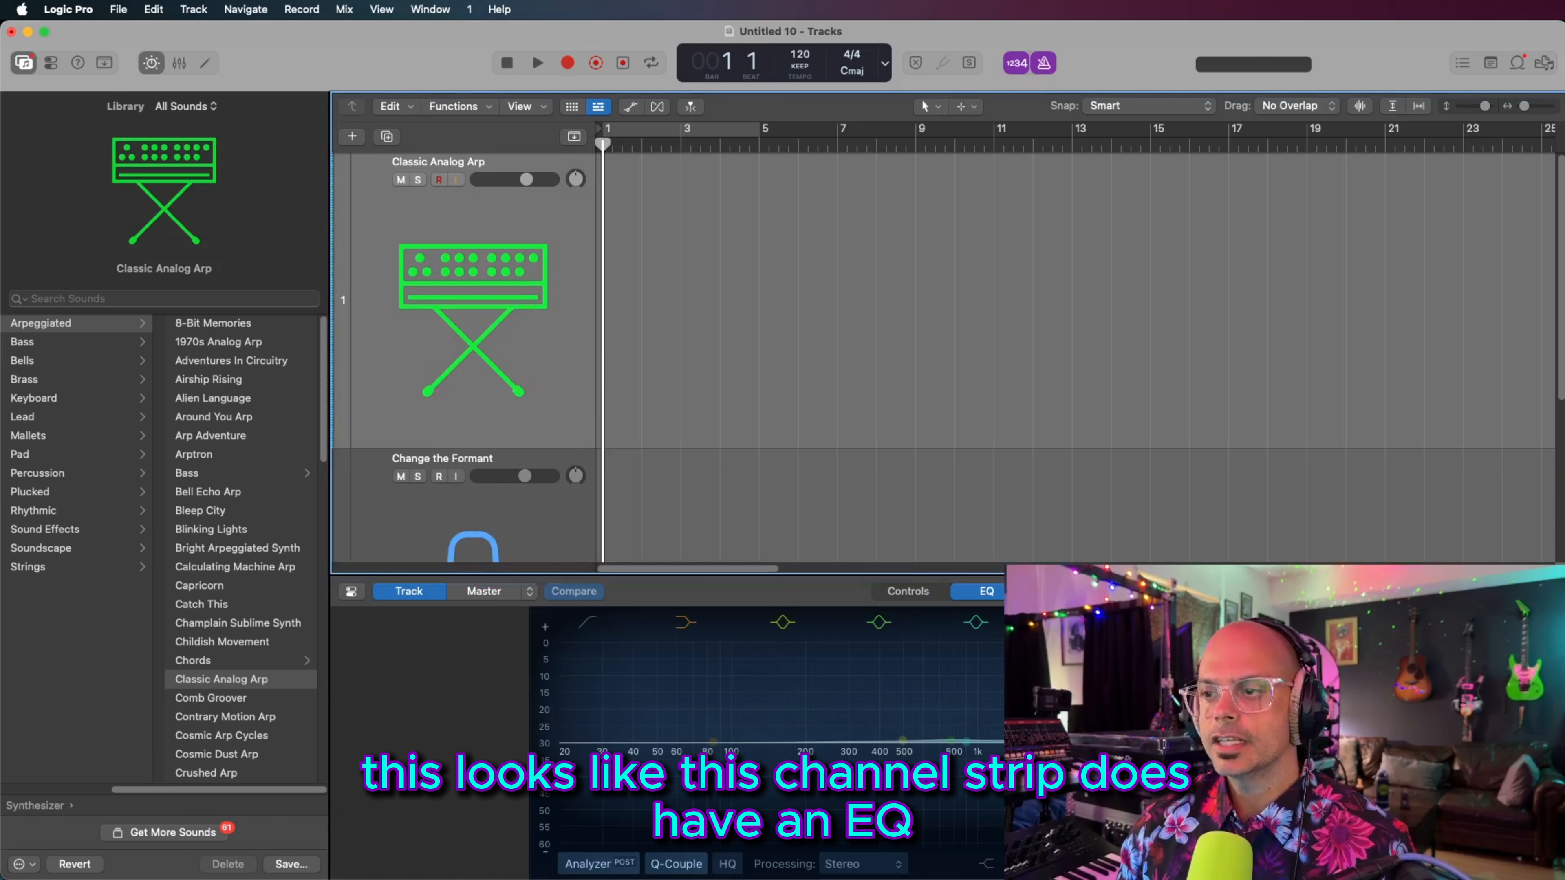
left_click(911, 593)
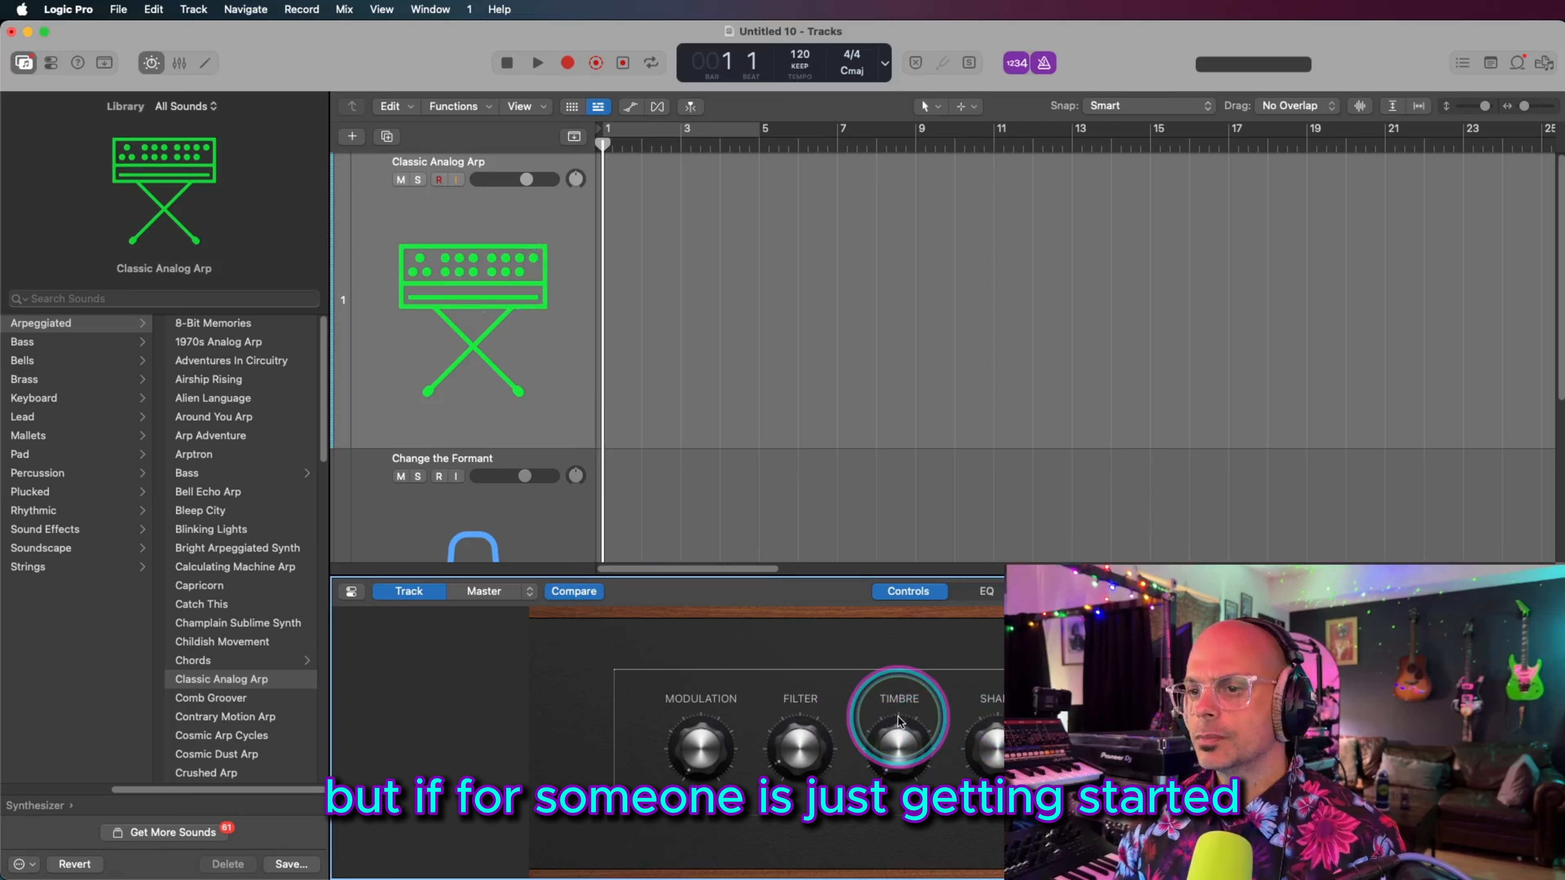
left_click_drag(797, 755, 801, 828)
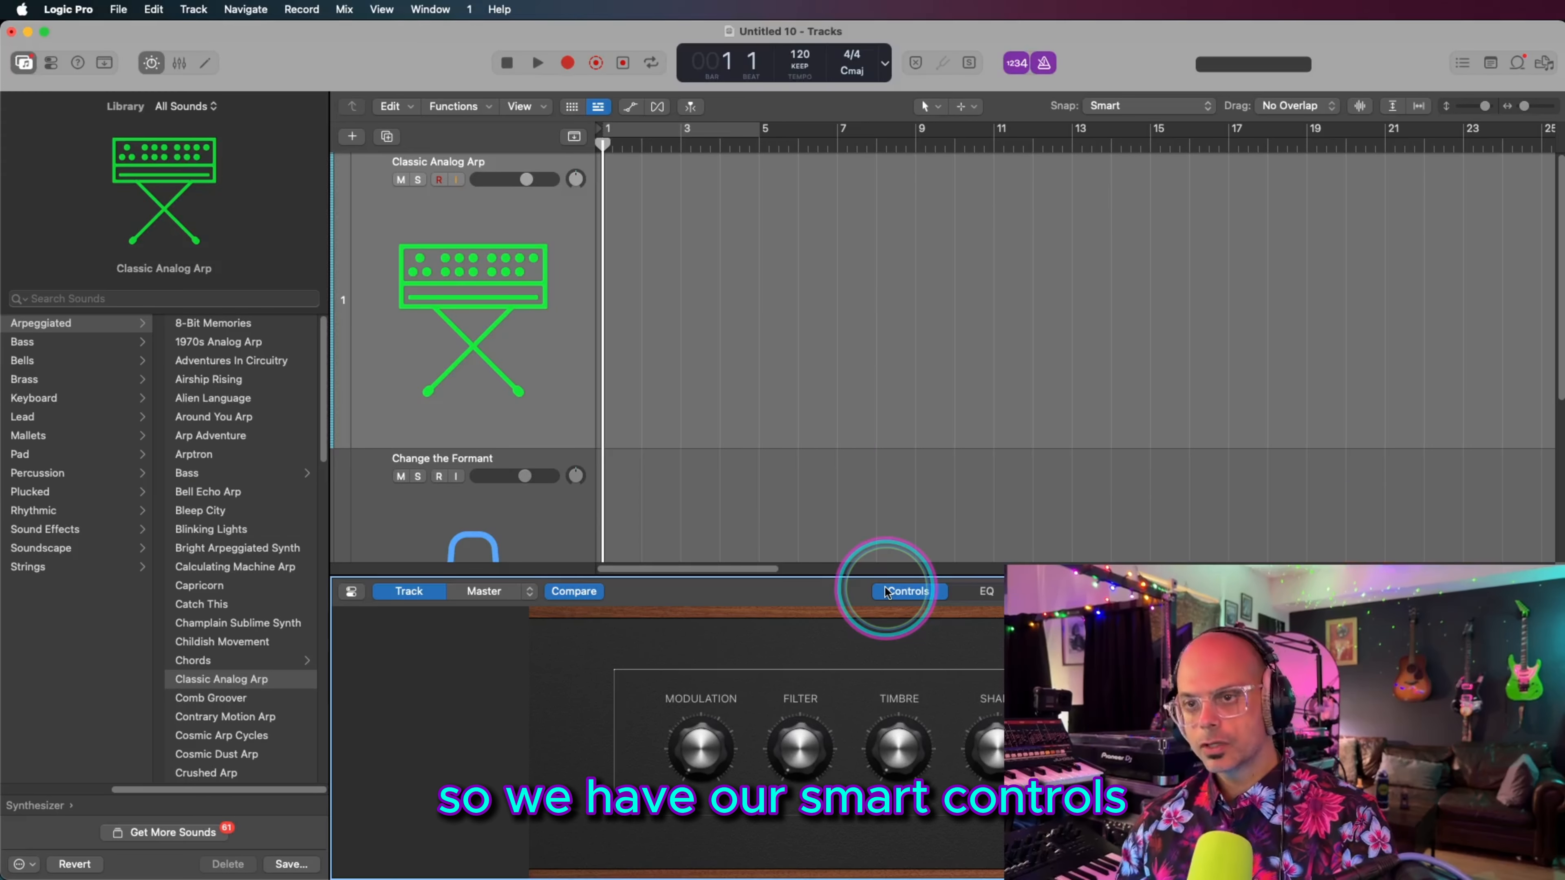
Step: Hide the Smart Controls, toggle the inspector on and off, and hide the Library
key("b")
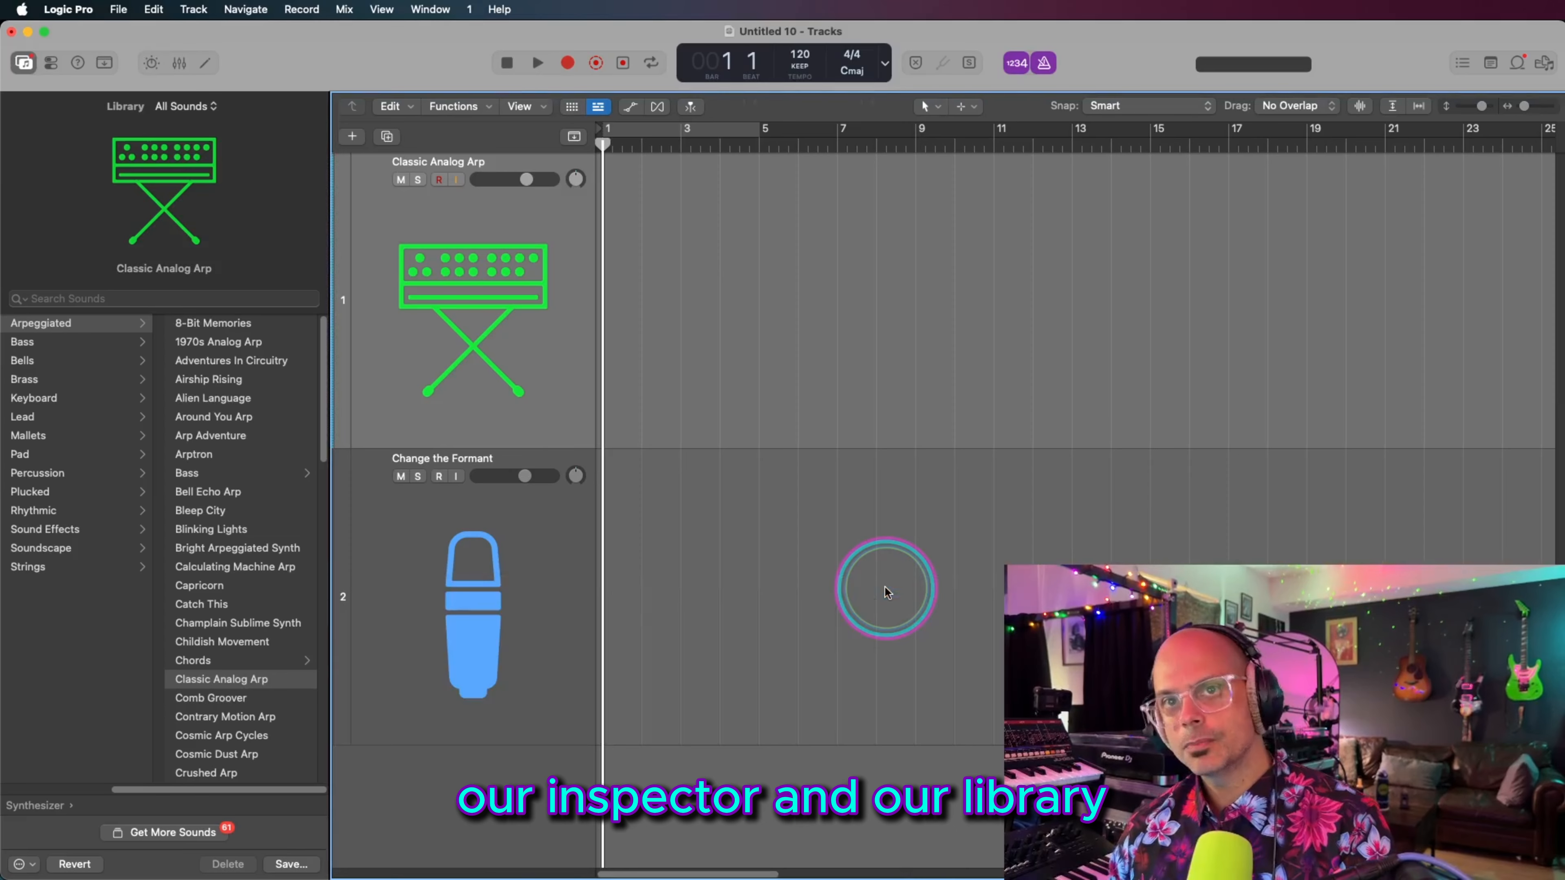
key("i")
key("i")
key("y")
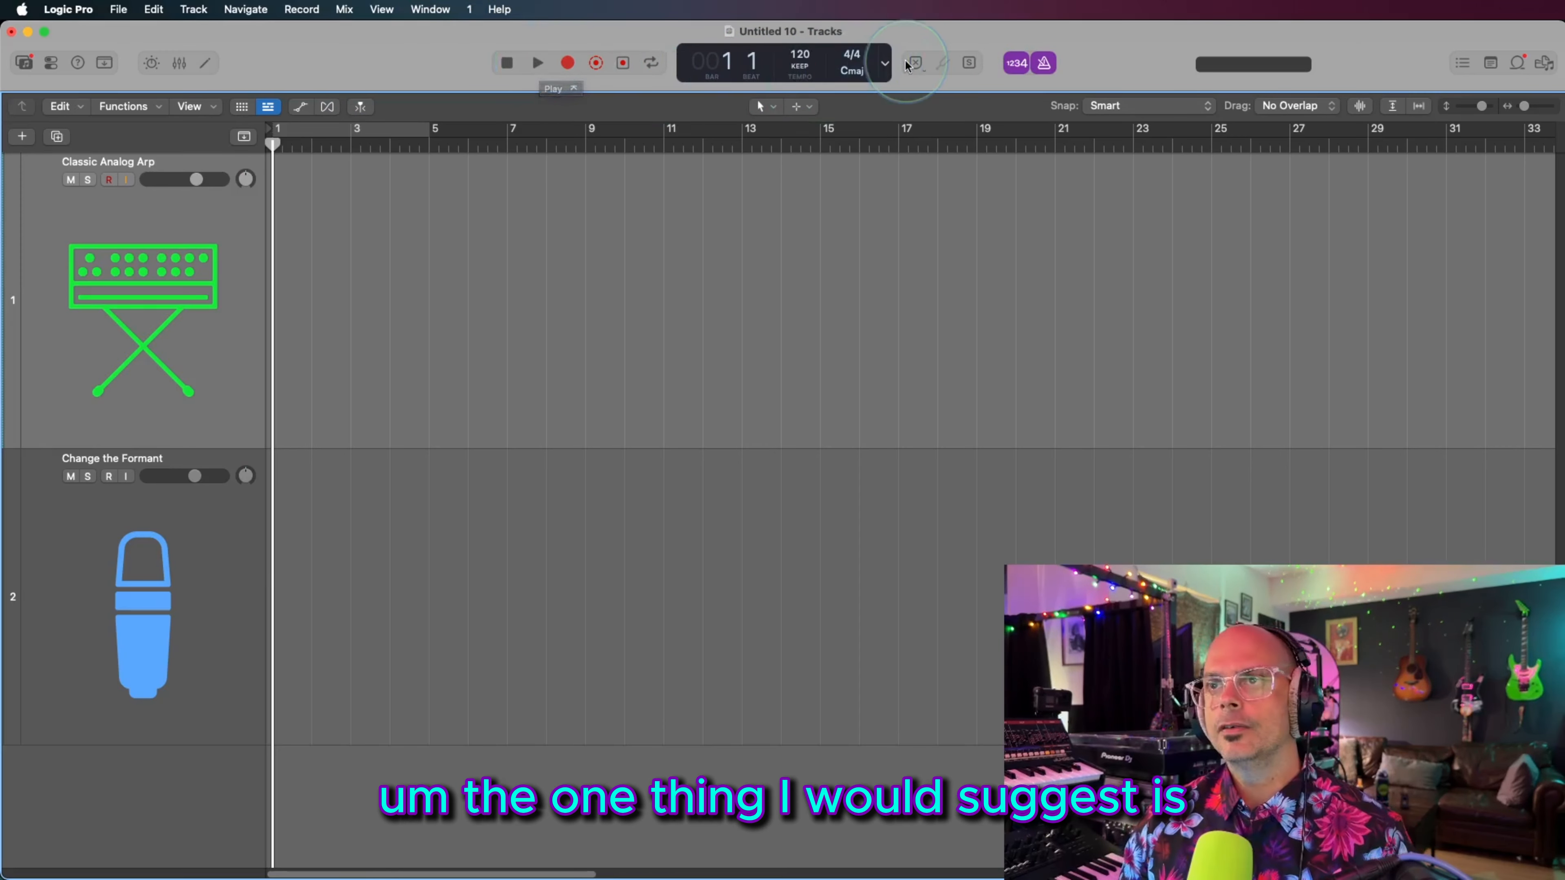
Step: Switch the control bar's LCD display from Beats & Project to Custom
left_click(884, 69)
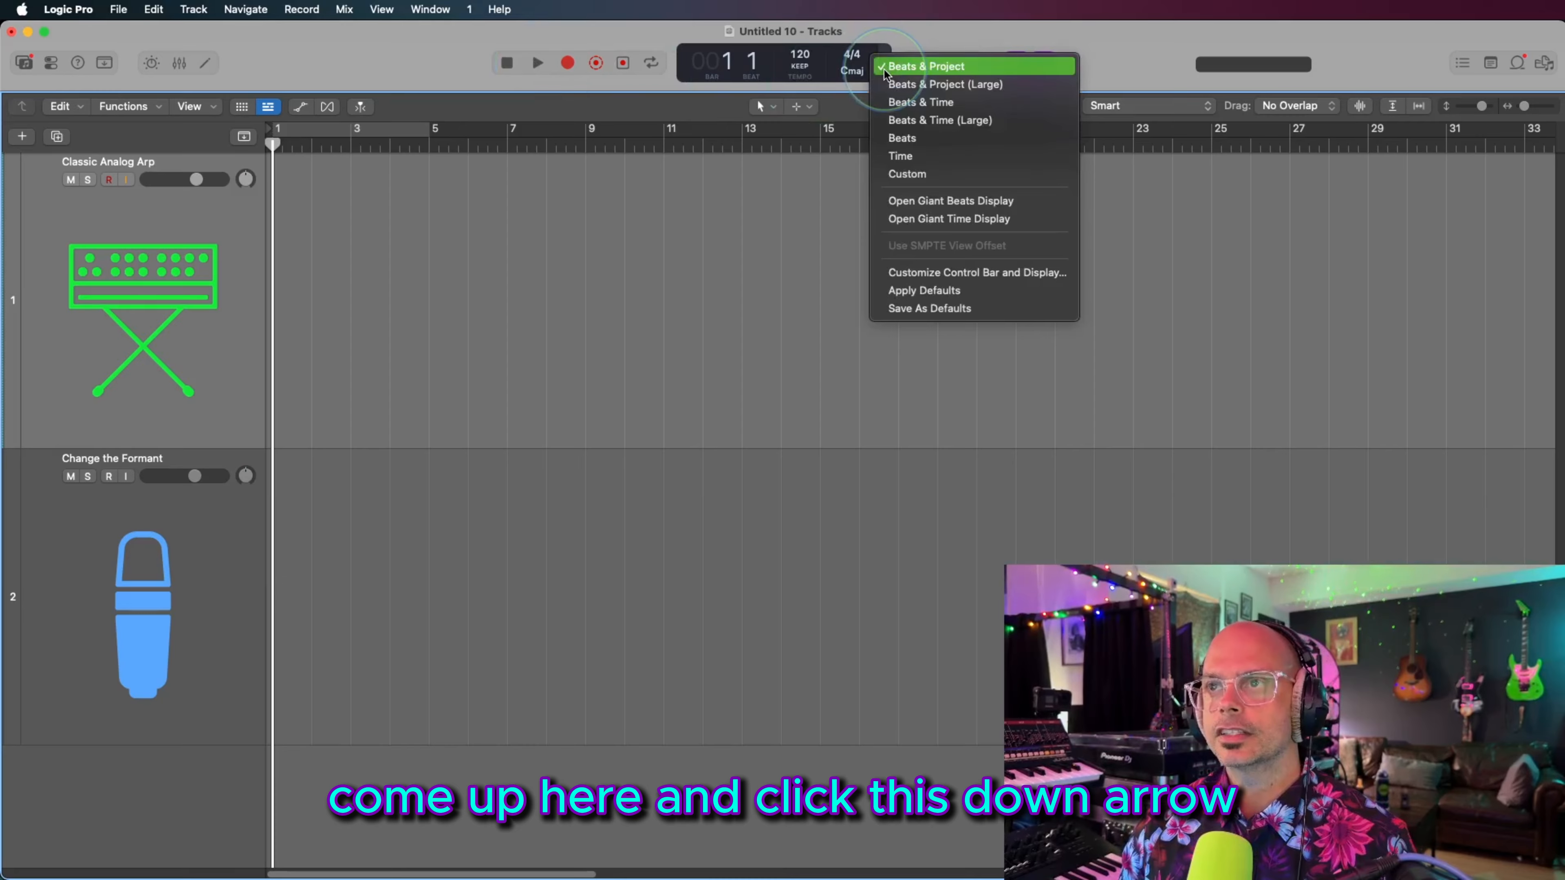
left_click(910, 174)
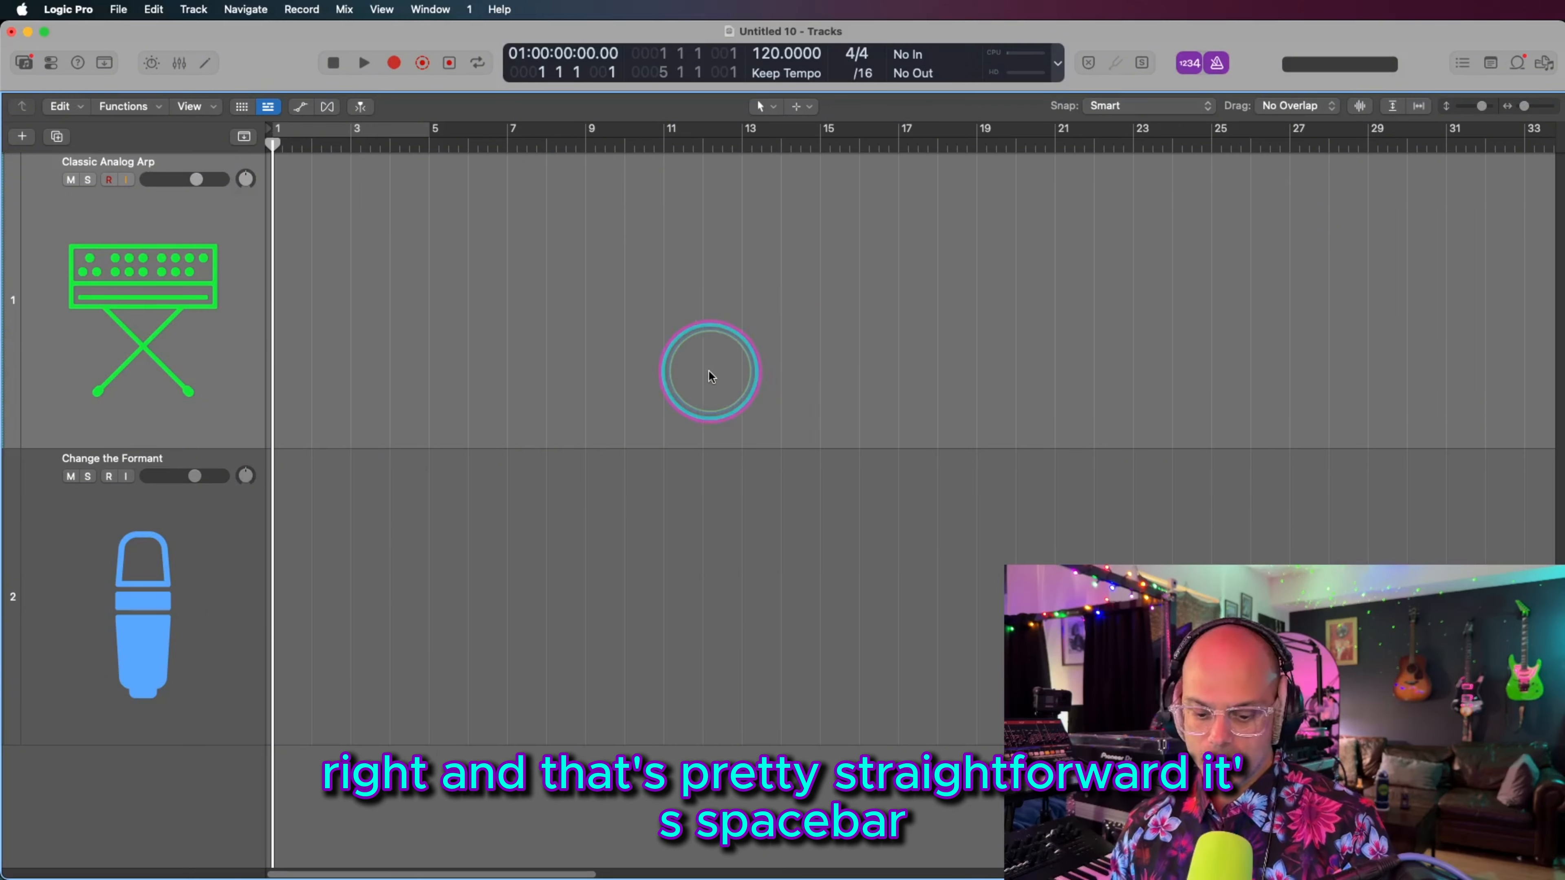
Step: Start and stop playback twice, and return the playhead to the start of the project
key("space")
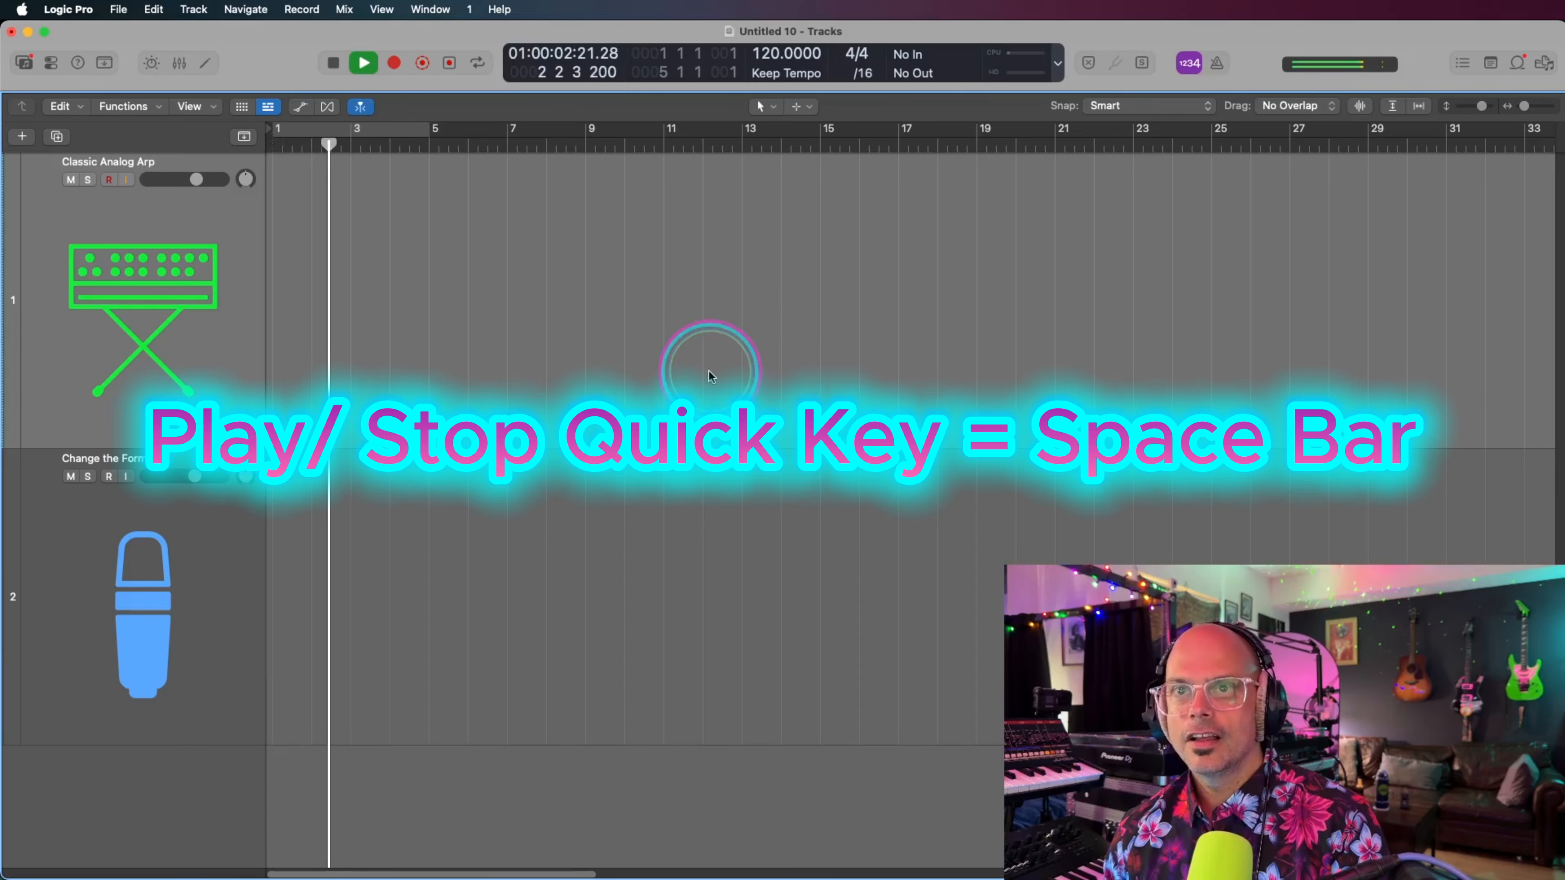
key("space")
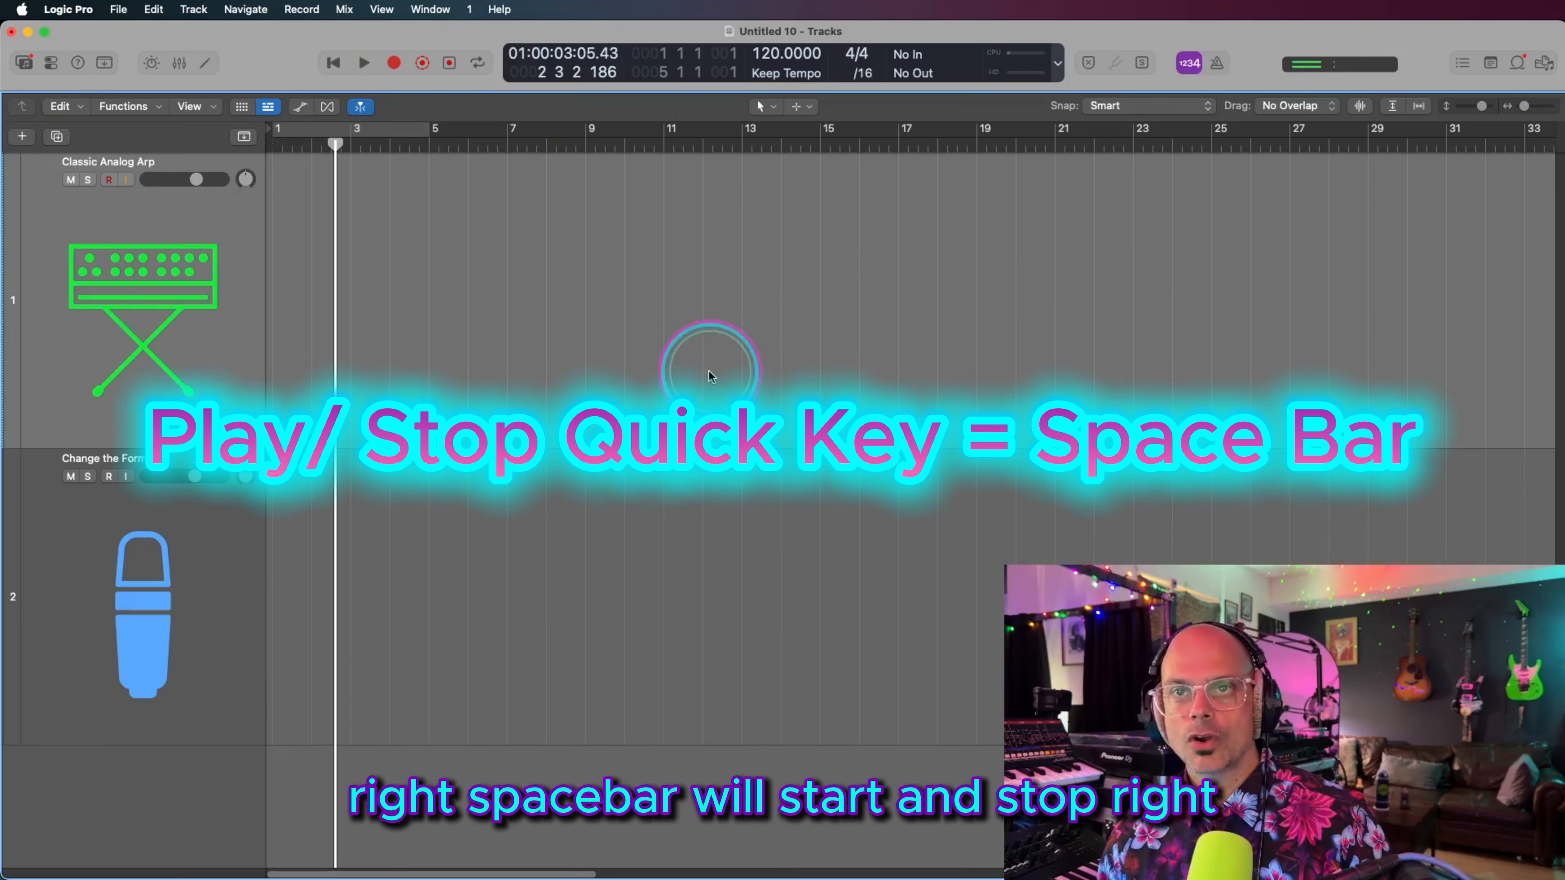
key("space")
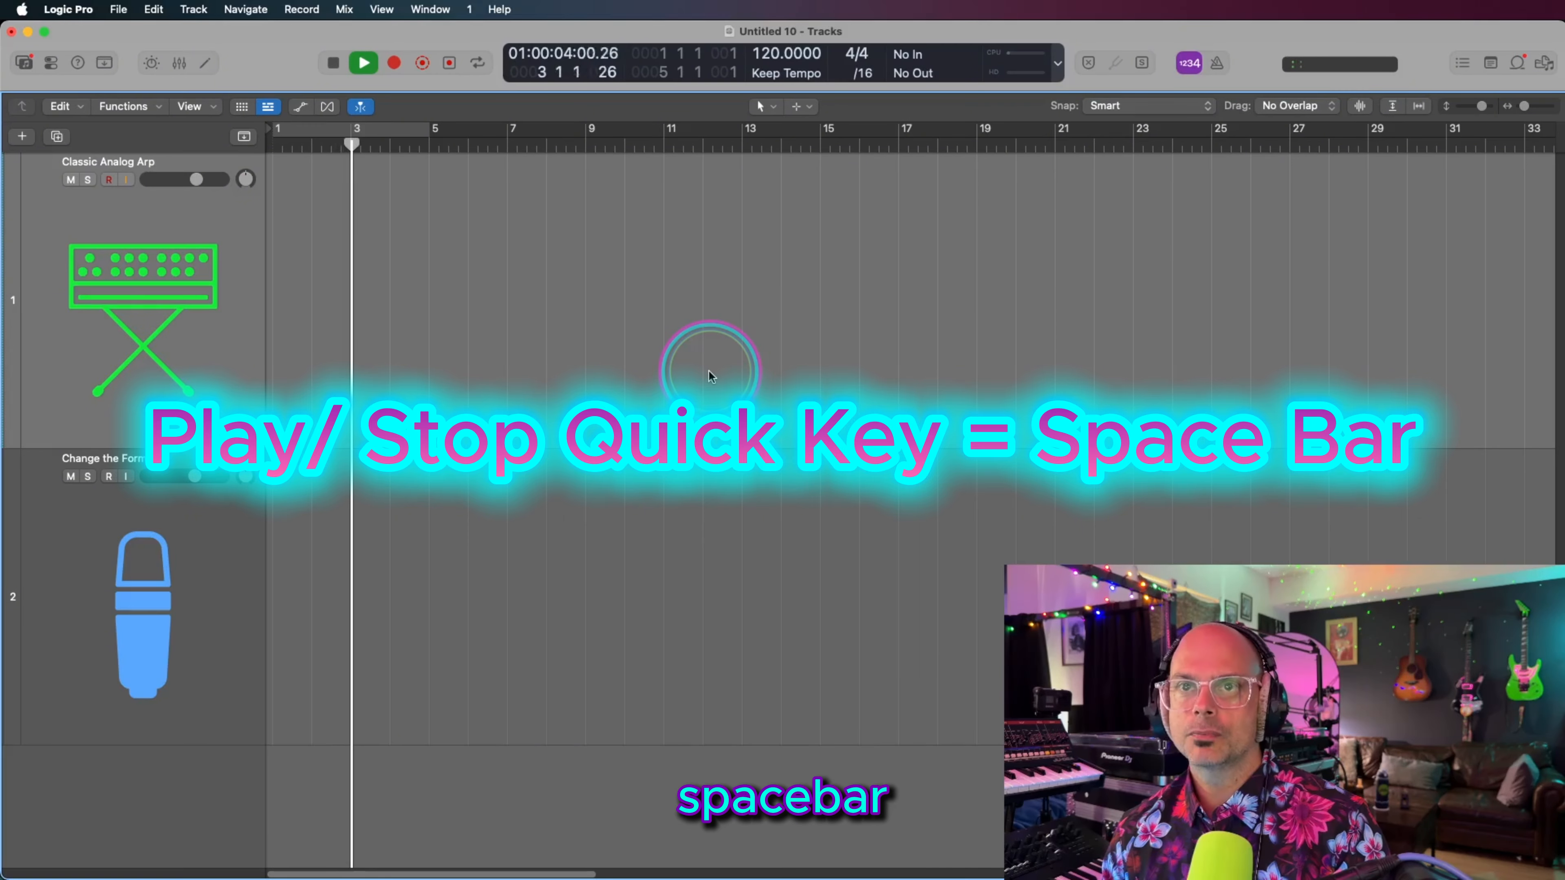
key("space")
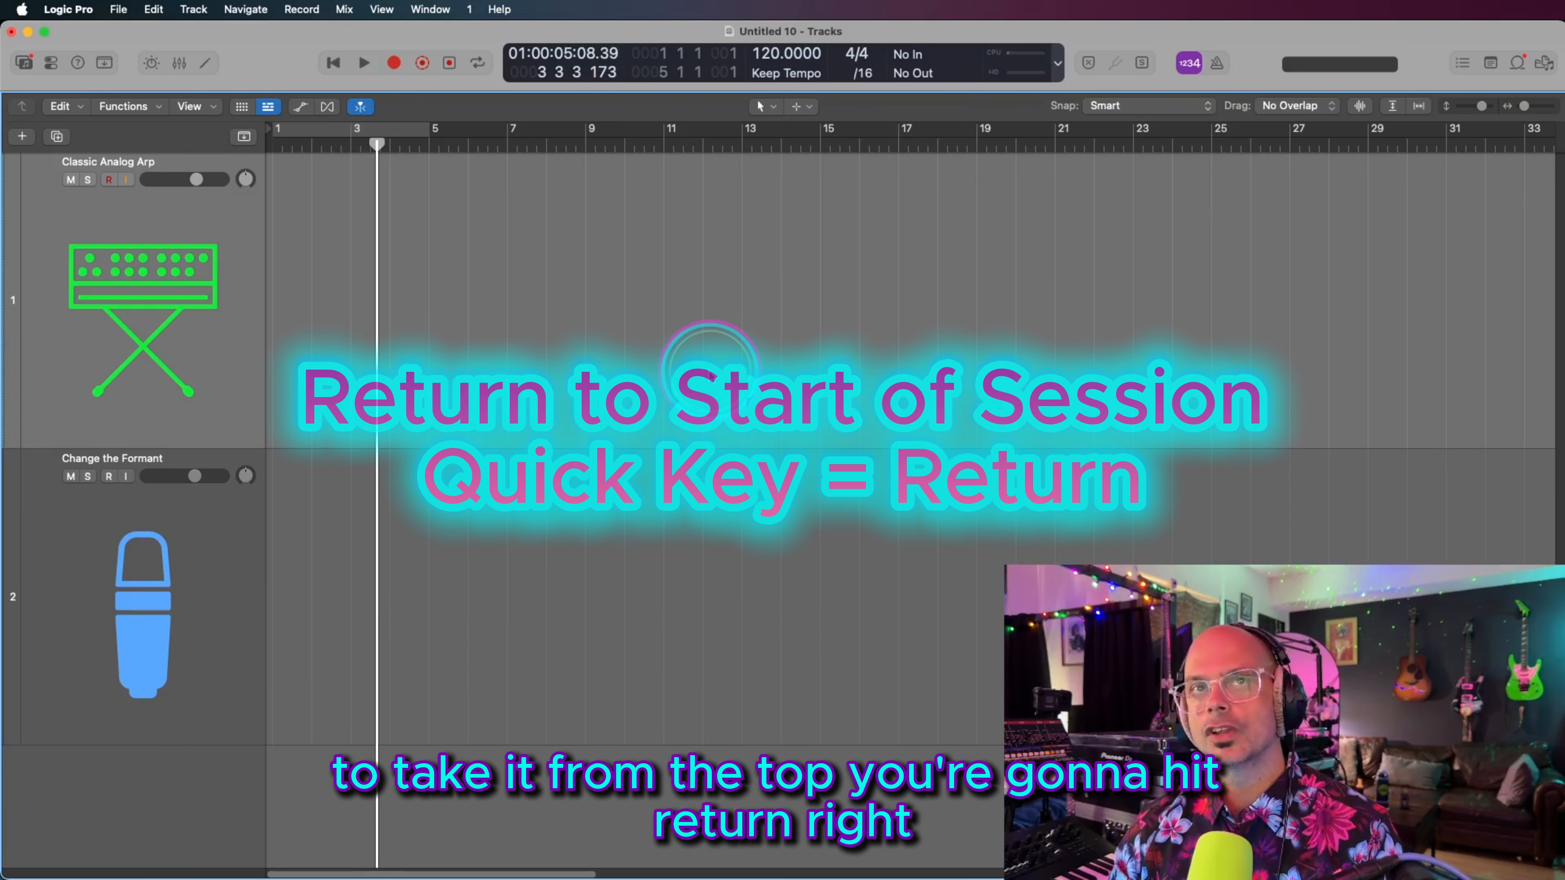
key("Return")
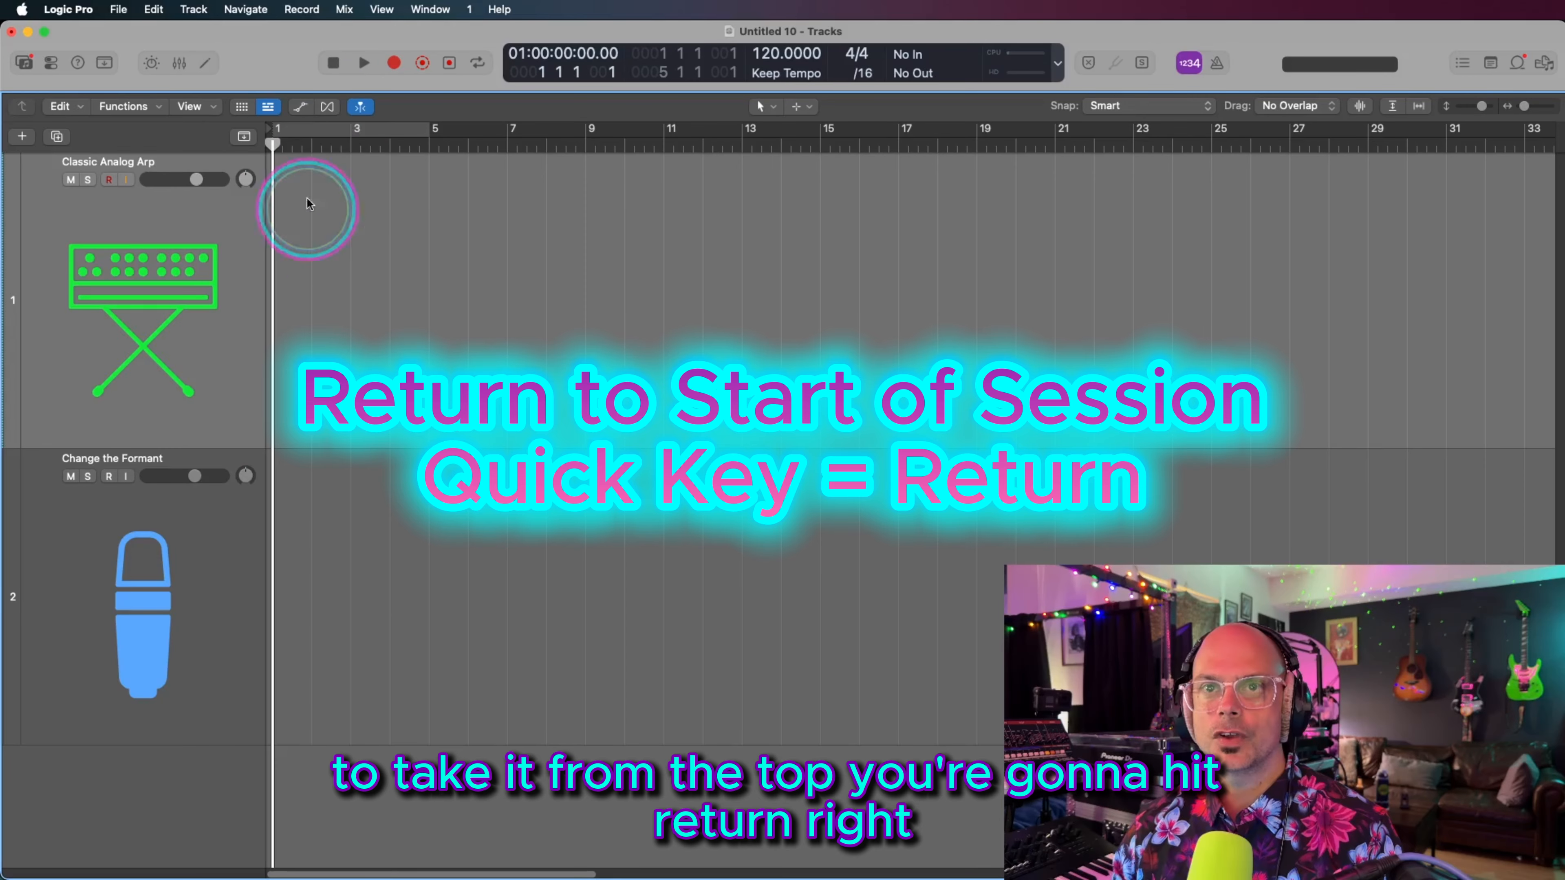
Step: Place the playhead at about bar 18 in the ruler and send it back to the start of the project
left_click(283, 146)
left_click_drag(743, 138, 227, 169)
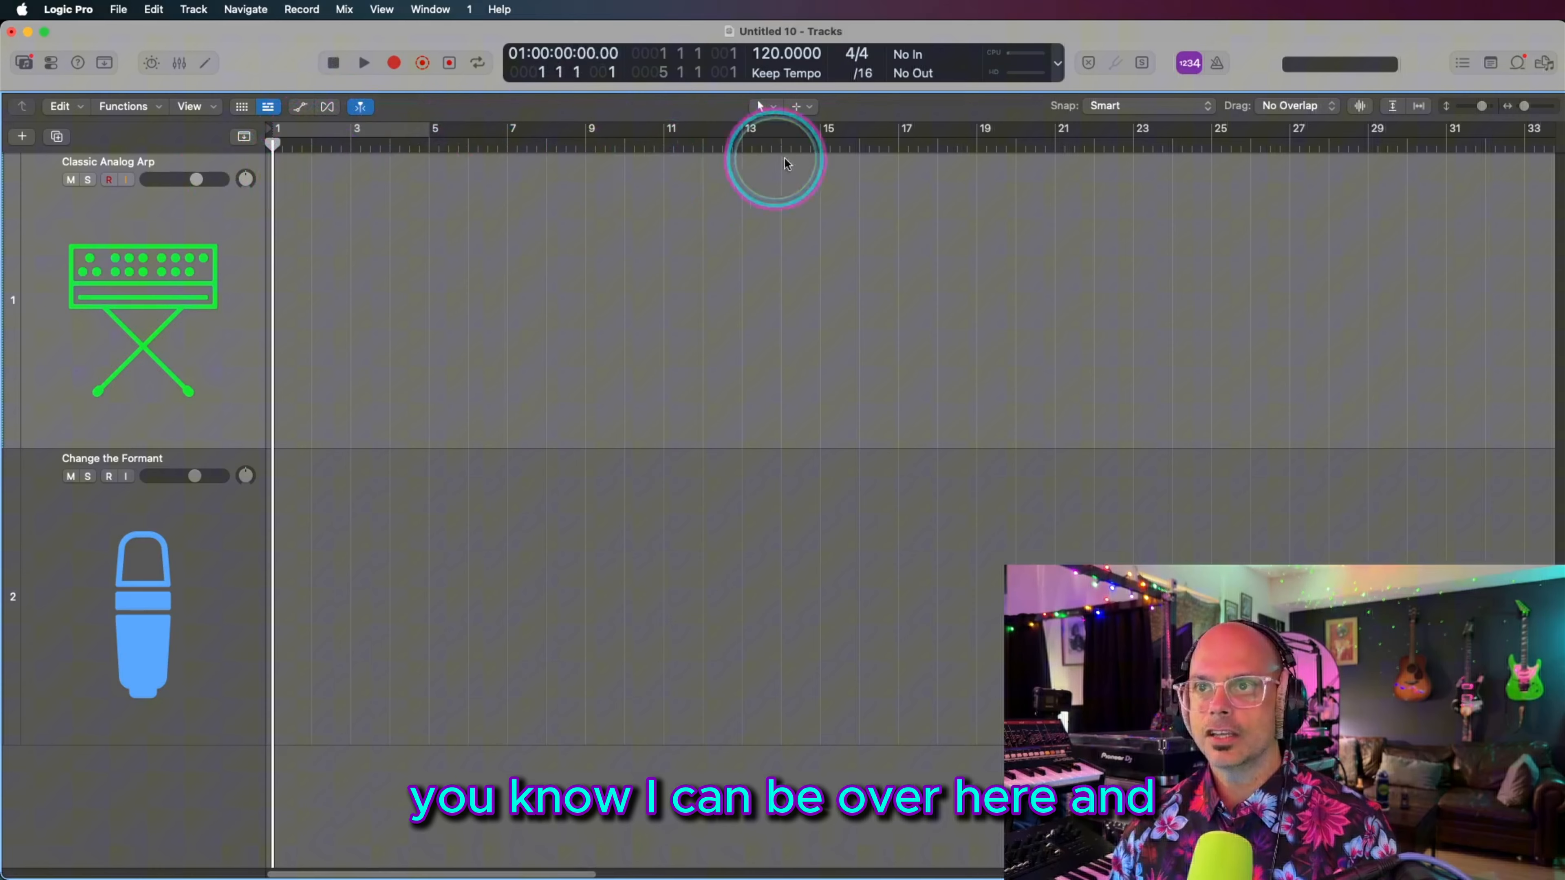
left_click(945, 146)
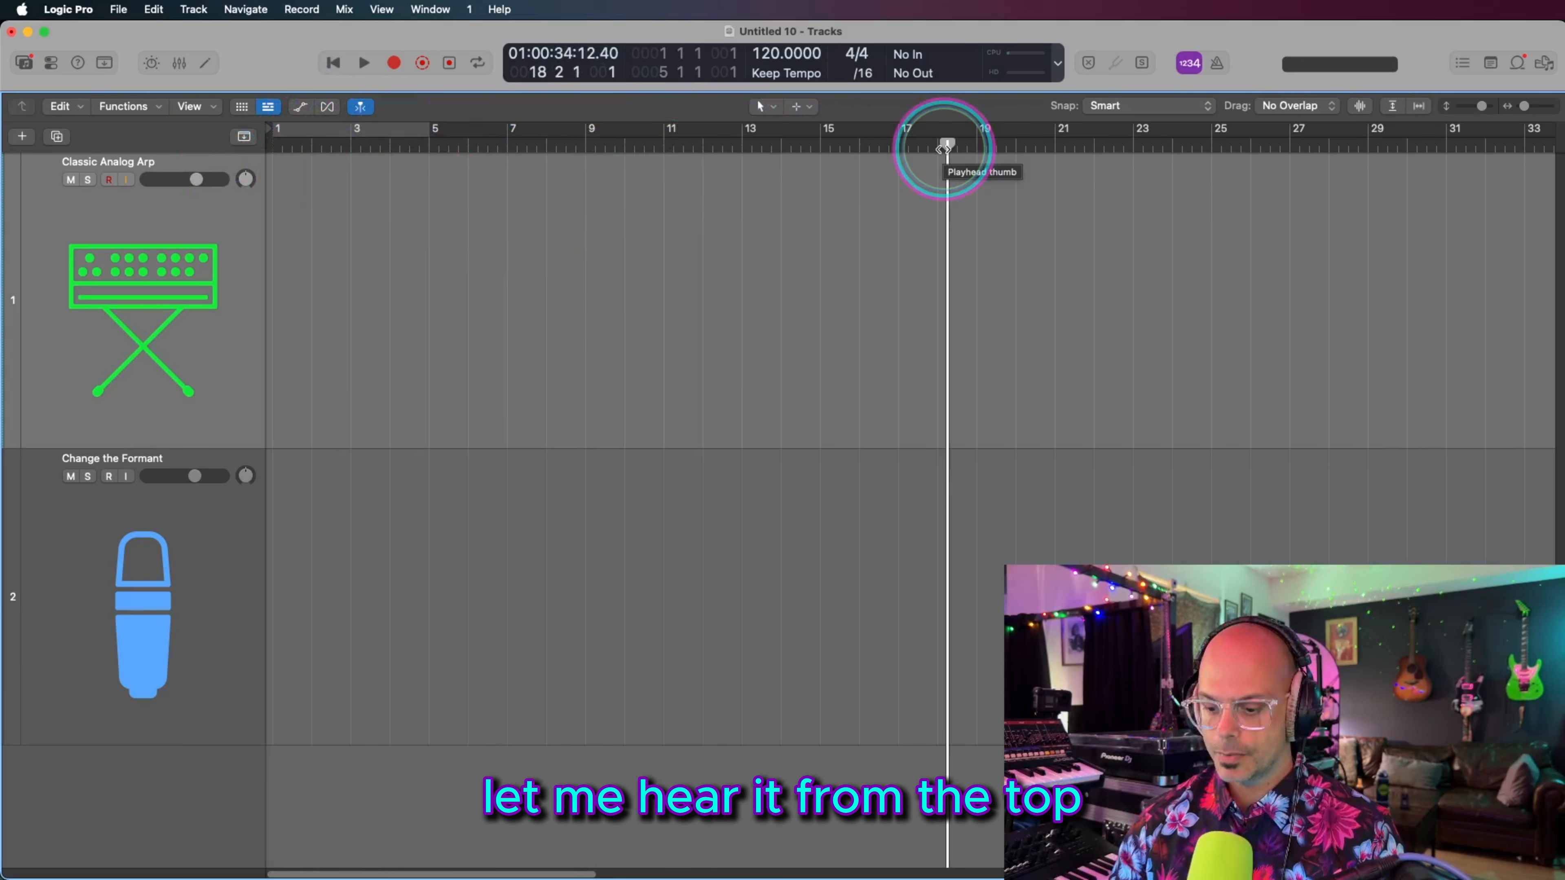
key("Return")
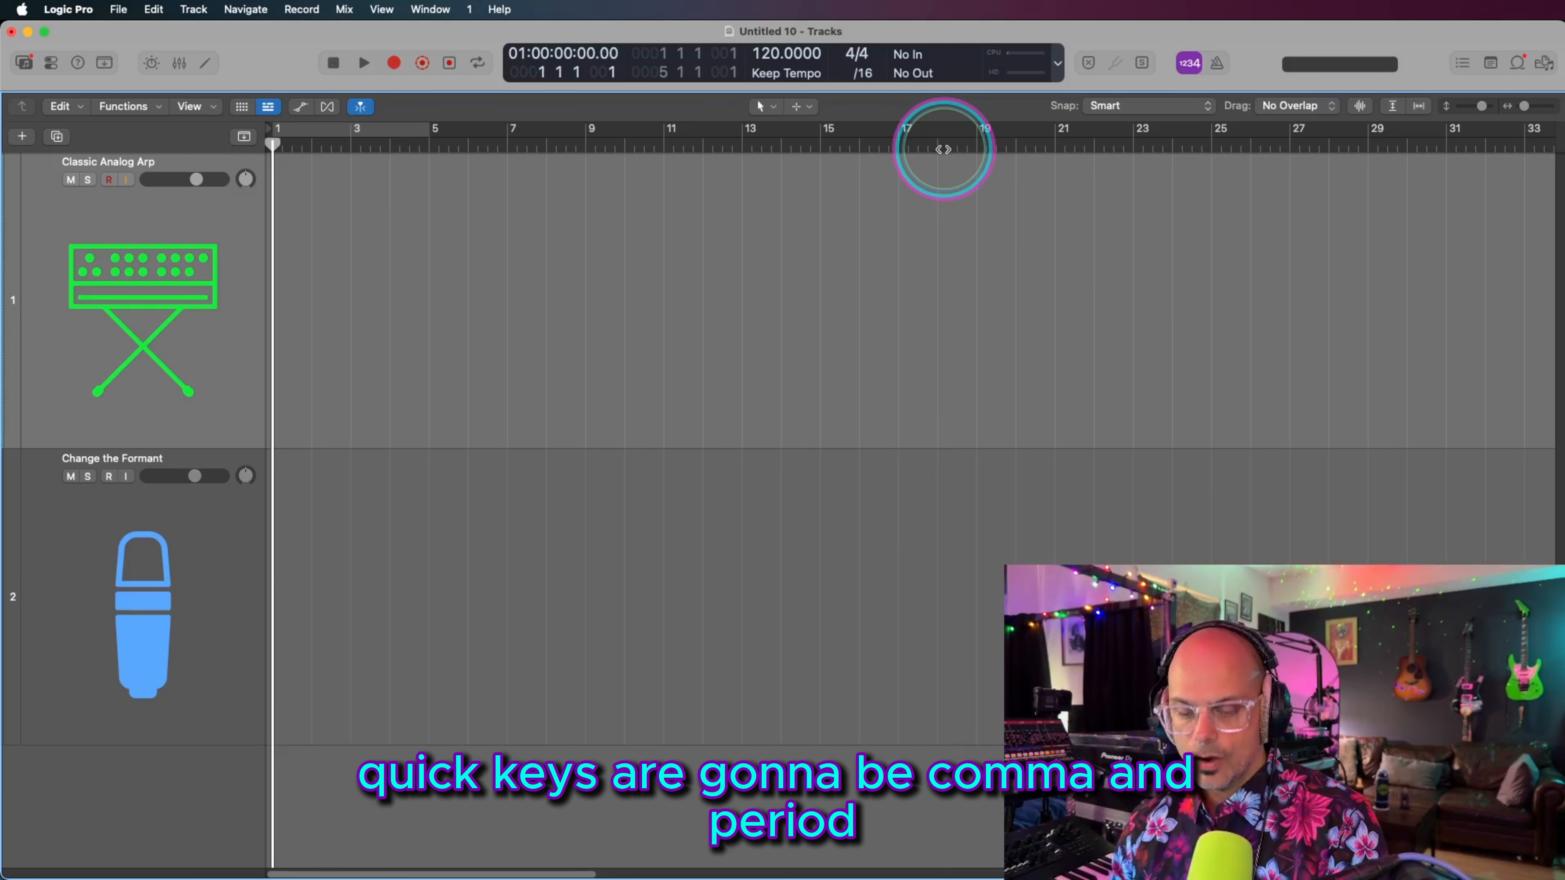
Step: Step the playhead forward and backward bar by bar from the project start, ending at bar 10
key("period")
key("period")
key("period")
key("period")
key("period")
key("period")
key("period")
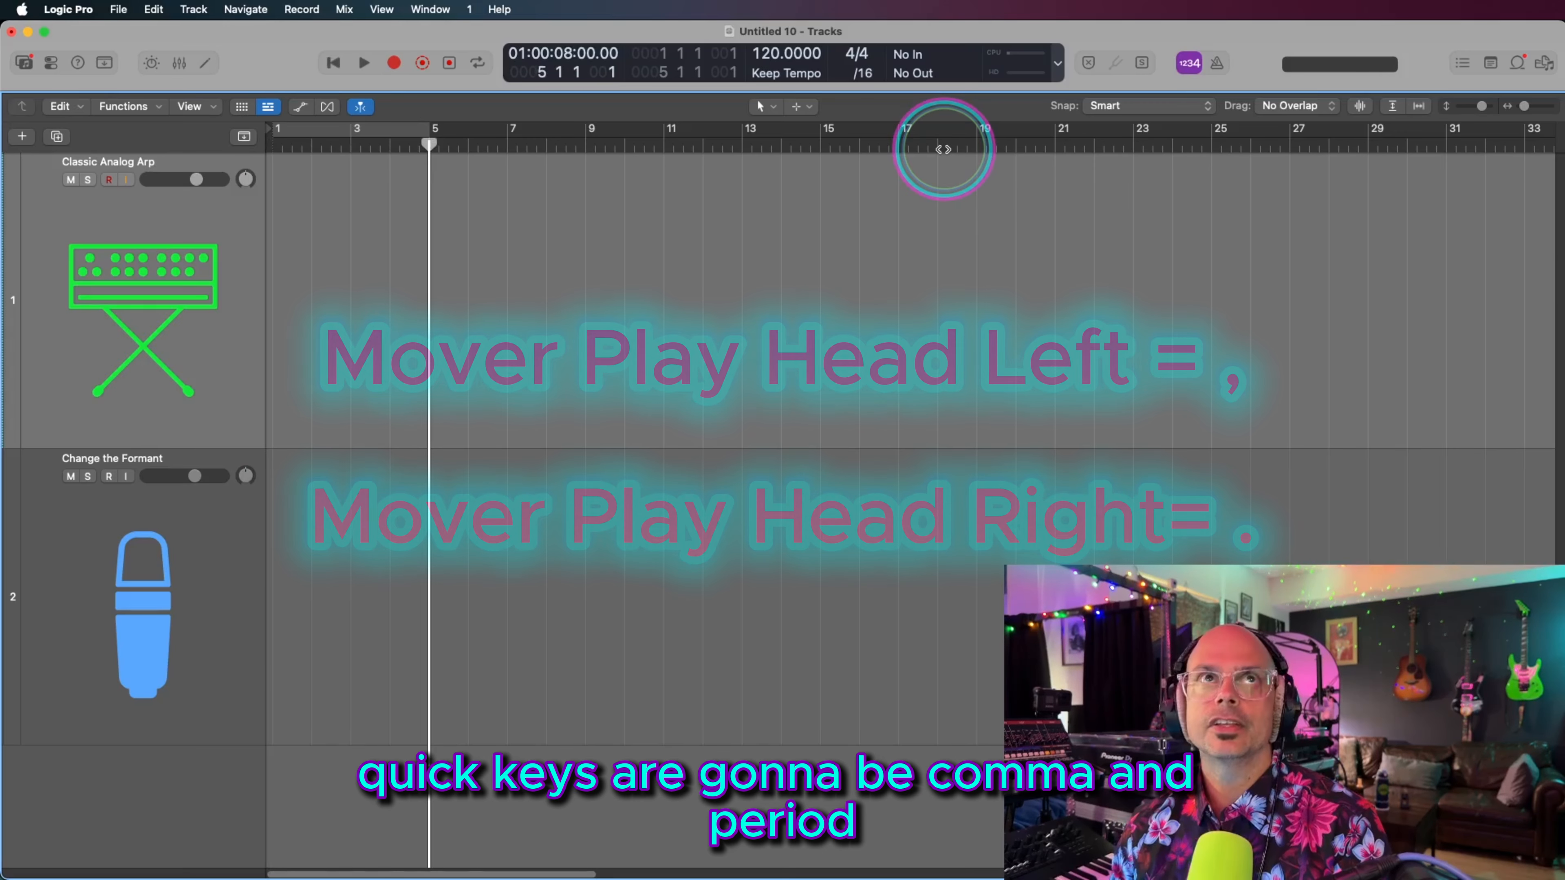
key("comma")
key("period")
key("period")
key("period")
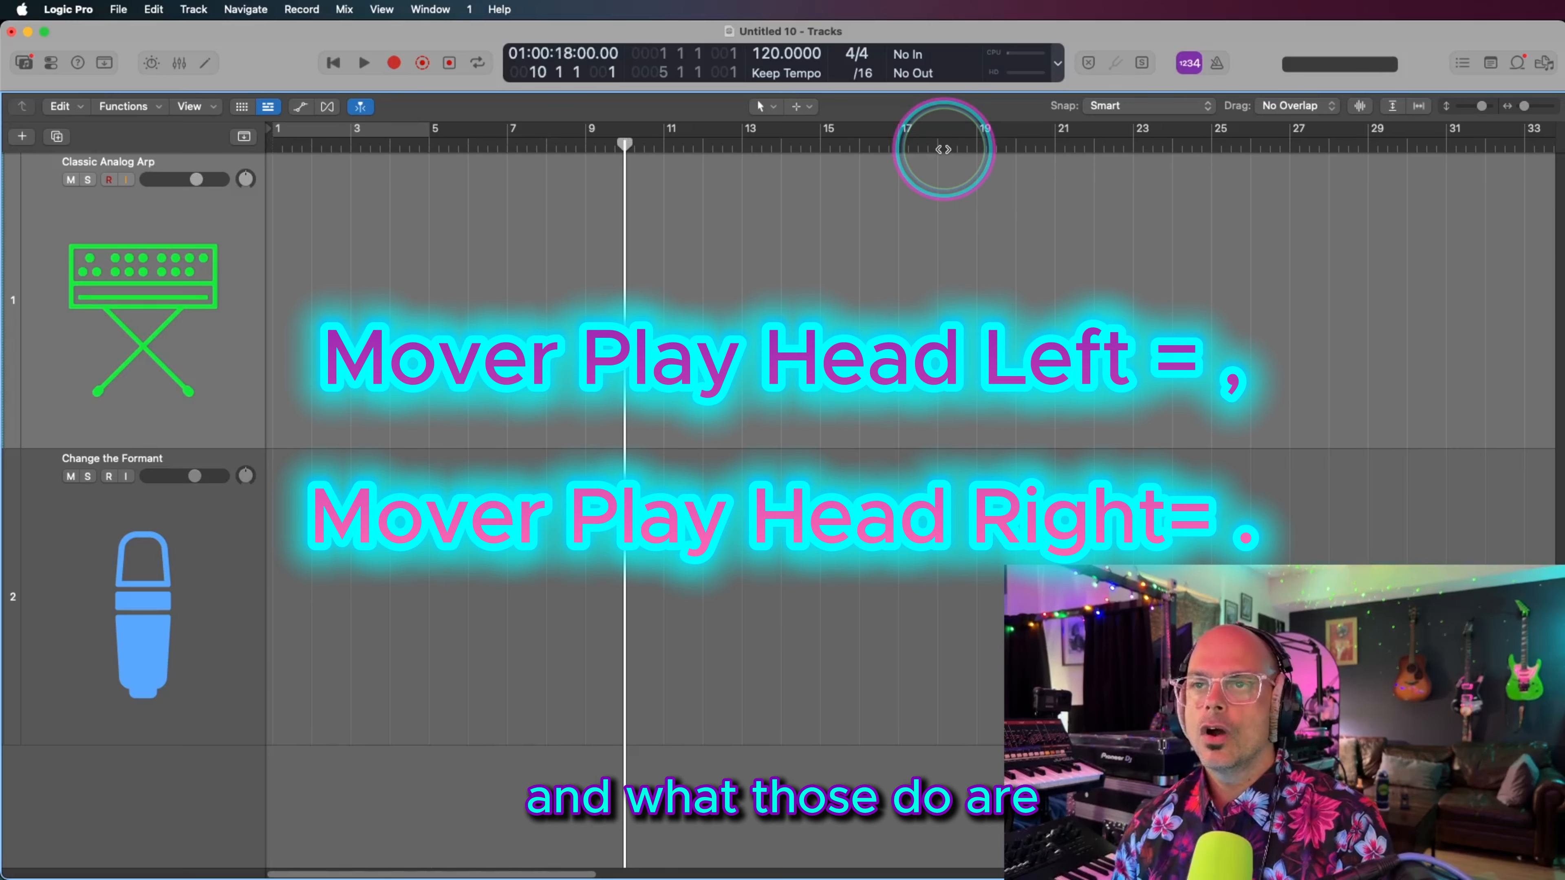
Step: Step the playhead forward bar by bar to bar 13 and move it freehand in the ruler to about bar 15, beat 3
key("period")
key("period")
key("period")
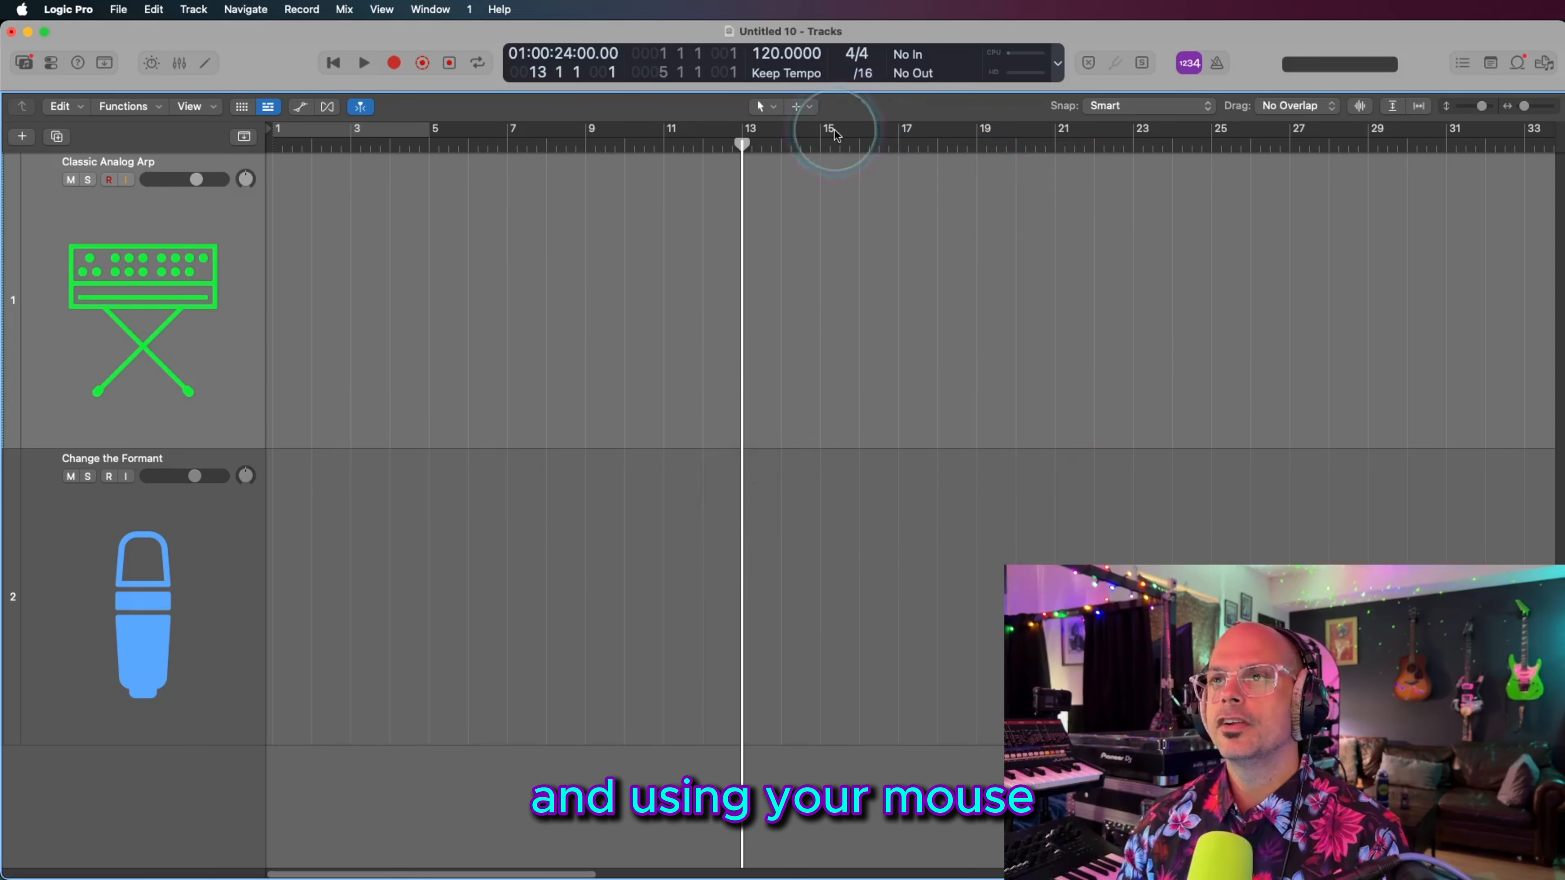
left_click_drag(985, 133, 852, 106)
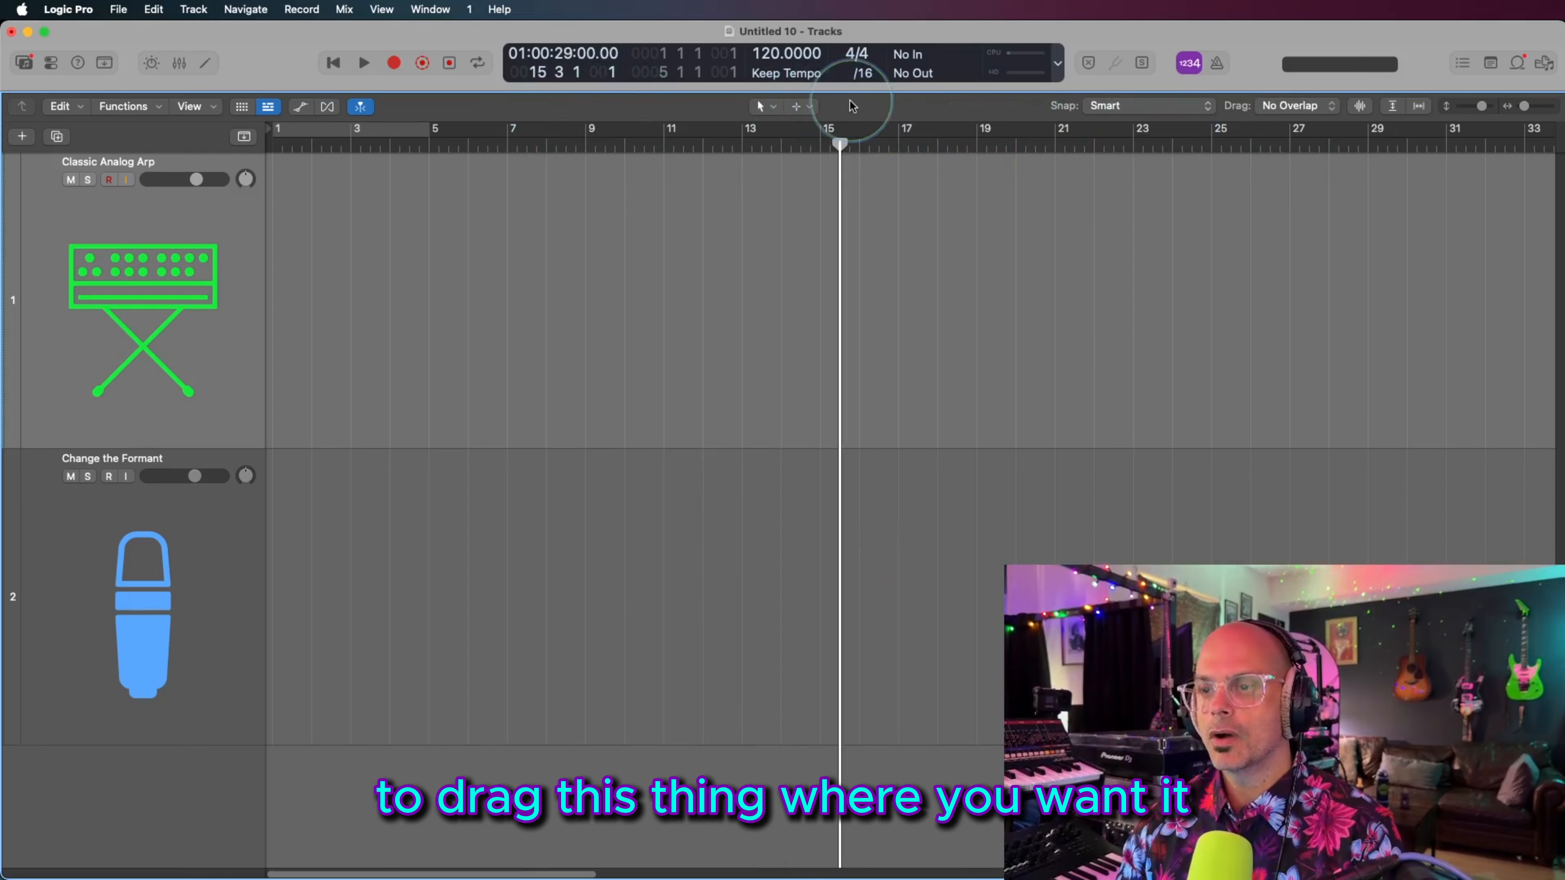
Step: Move the playhead backward and forward one bar at a time across the empty timeline, ending at bar 19
key("comma")
key("comma")
key("comma")
key("comma")
key("comma")
key("comma")
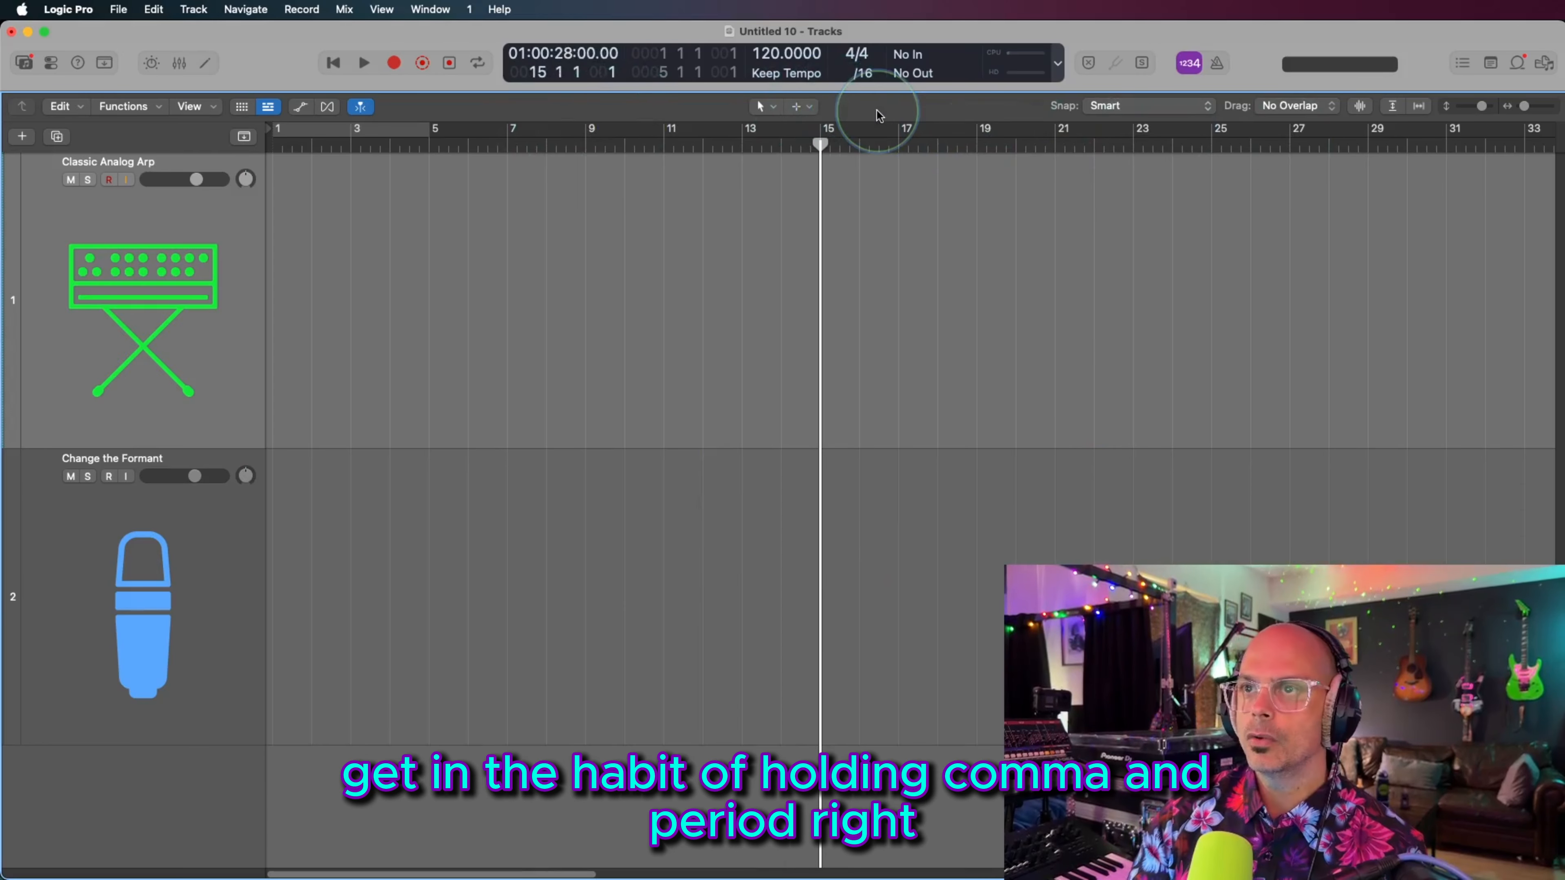
key("comma")
key("comma")
key("period")
key("period")
key("period")
key("period")
key("period")
key("period")
key("period")
key("period")
key("period")
key("period")
key("period")
key("period")
key("period")
key("period")
key("period")
key("period")
key("period")
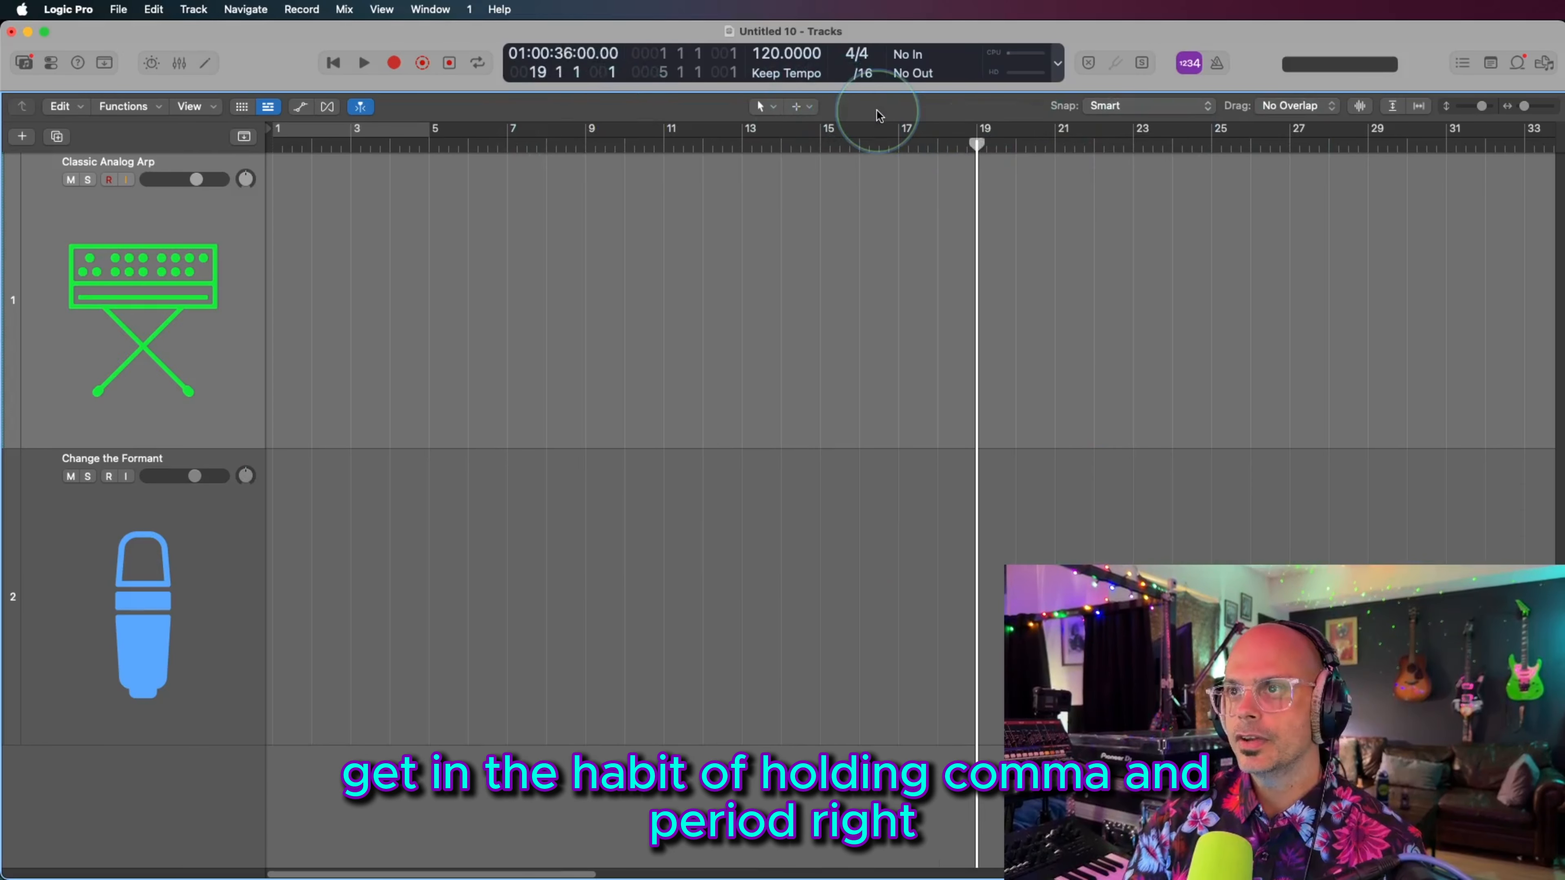
key("comma")
key("comma")
key("comma")
key("comma")
key("comma")
key("comma")
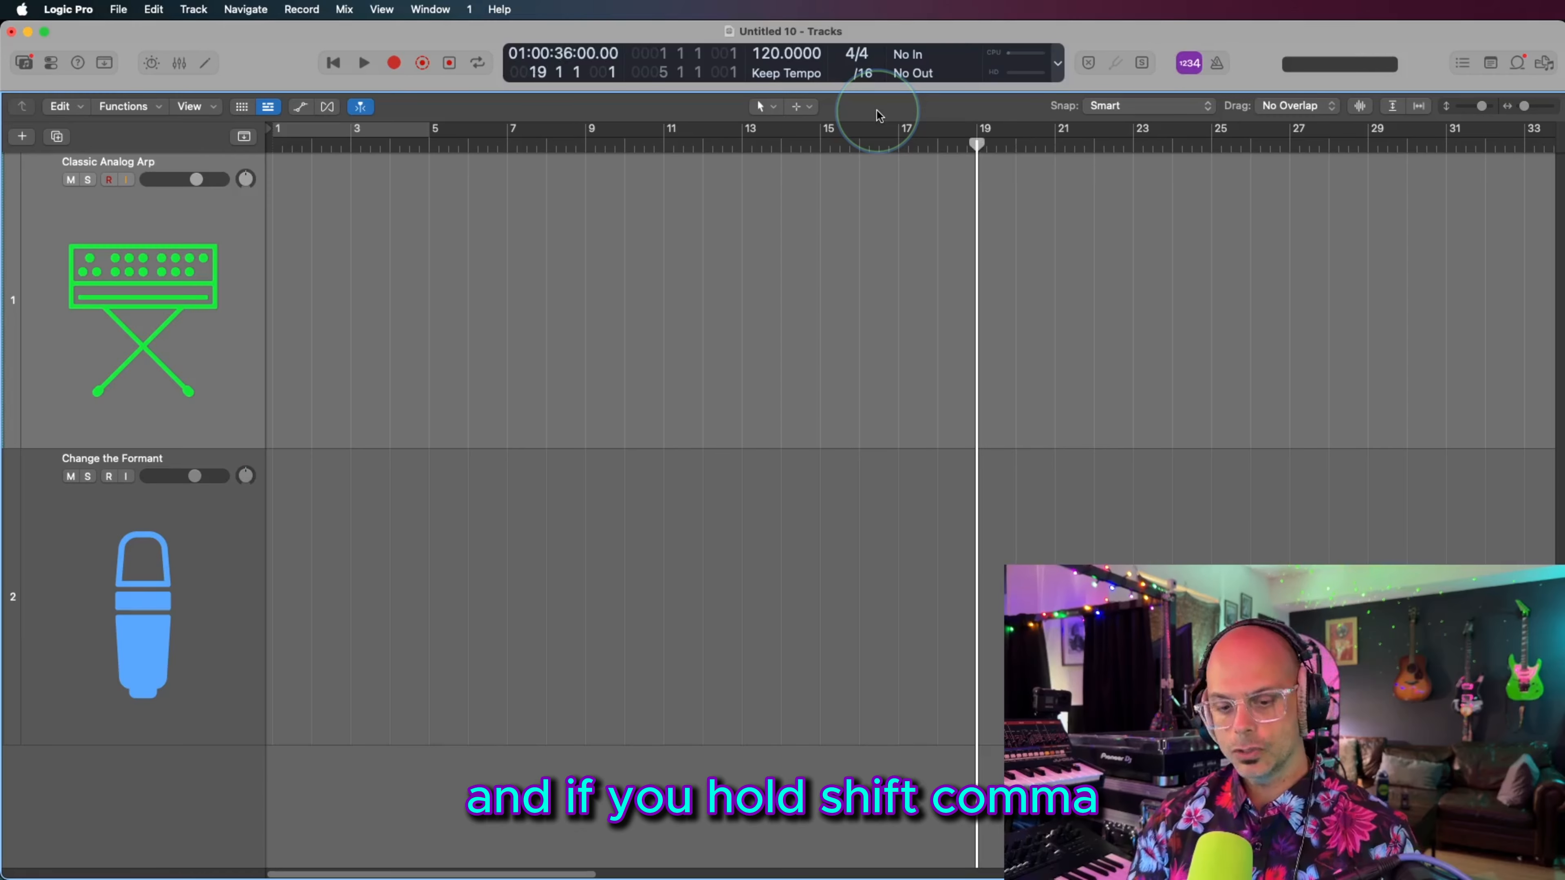
Step: Jump the playhead in eight-bar increments back to the project start, forward beyond bar 25, and back to bar 1
key("shift+comma")
key("comma")
key("comma")
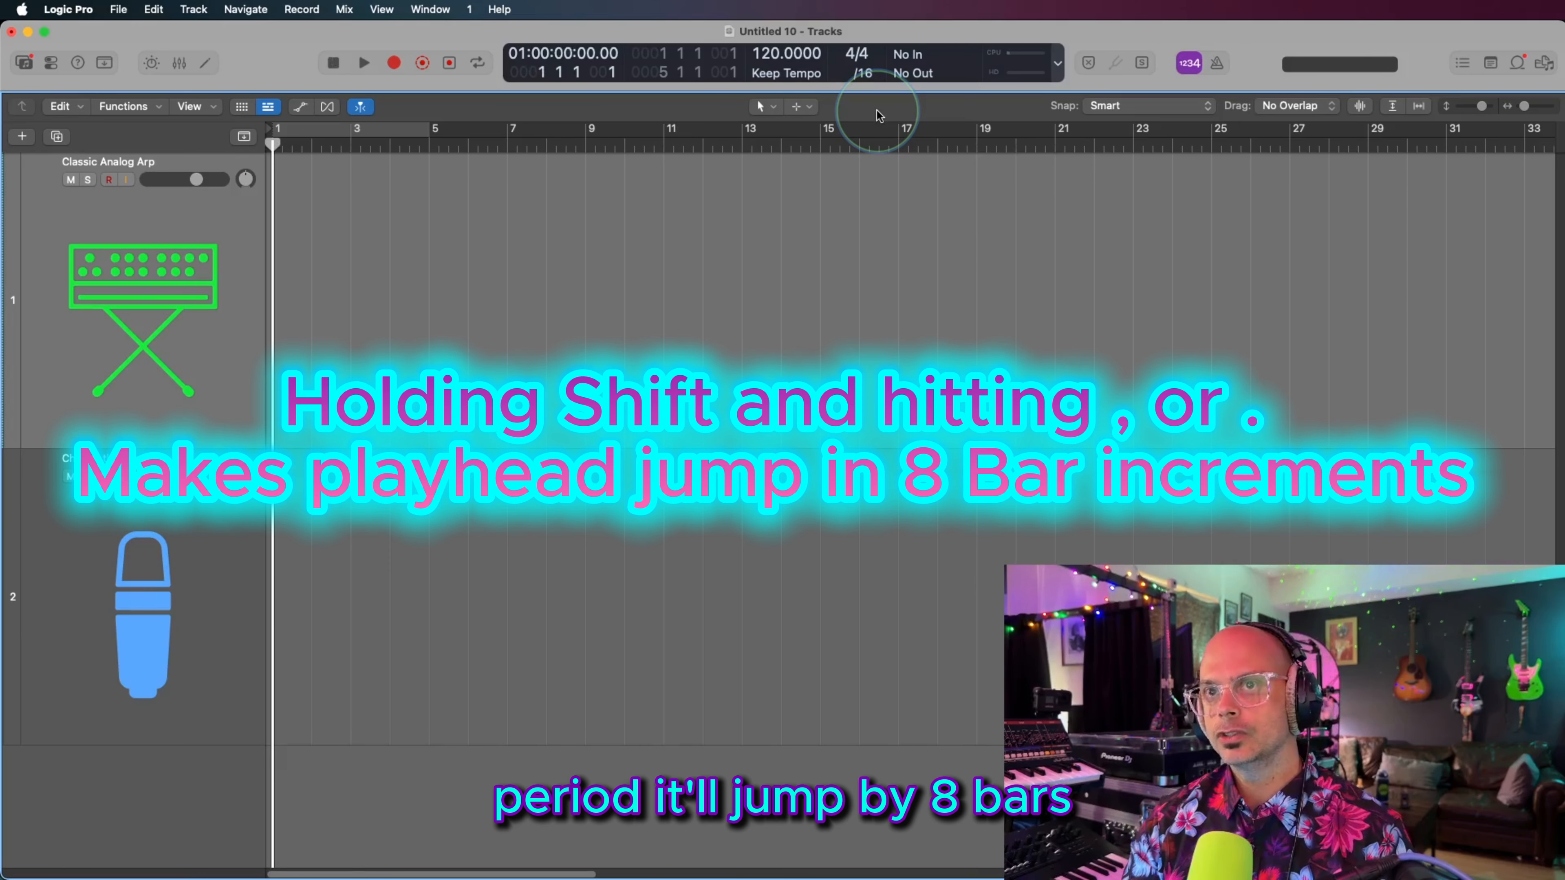
key("shift+period")
key("shift+period")
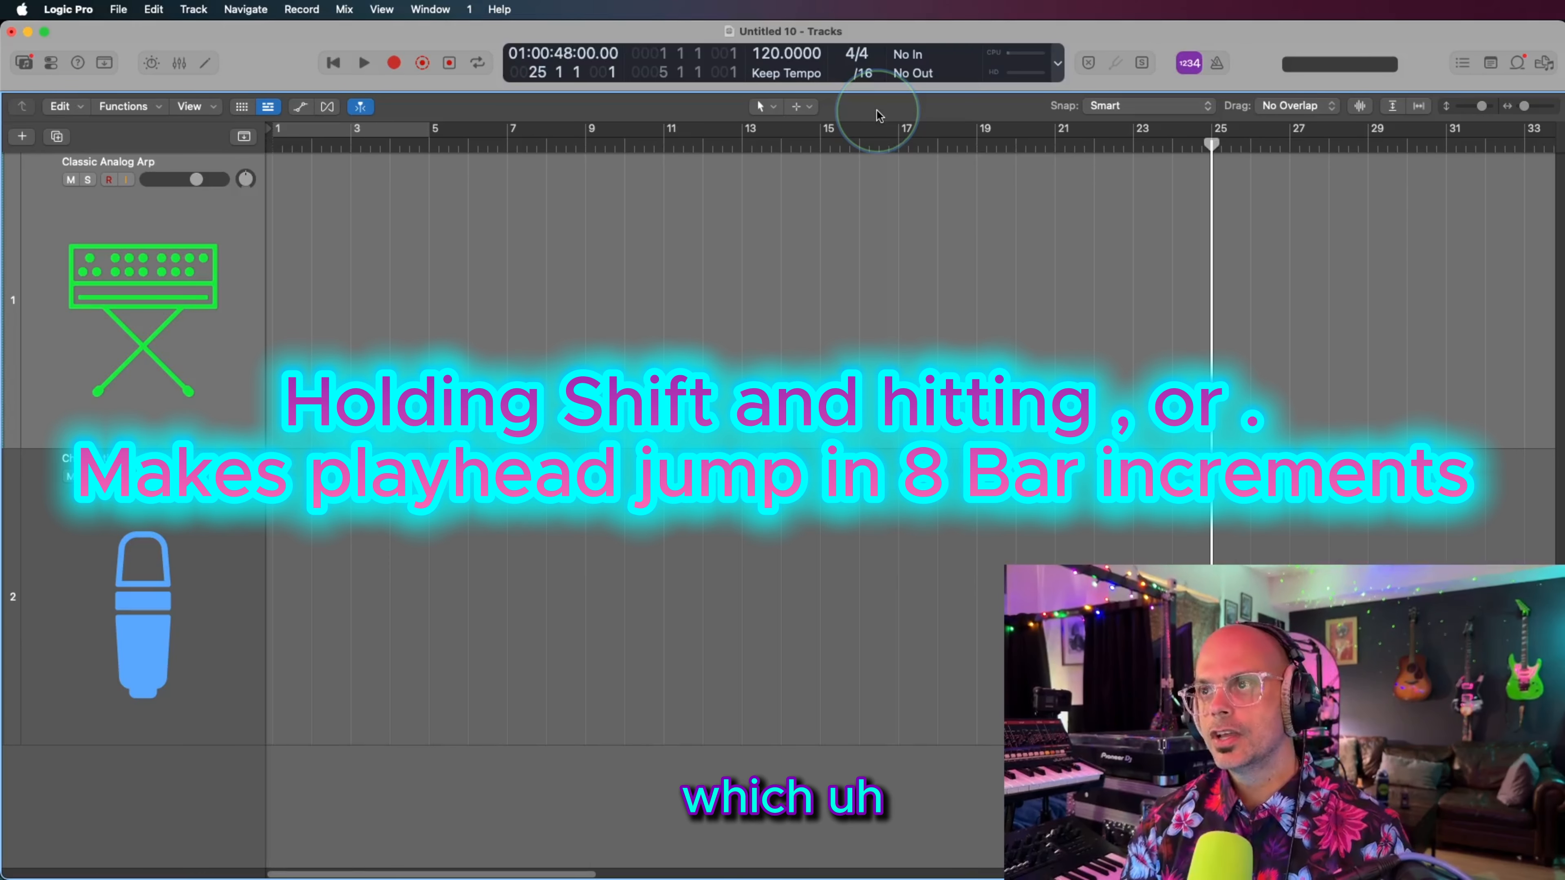
key("shift+period")
key("shift+comma")
key("shift+comma")
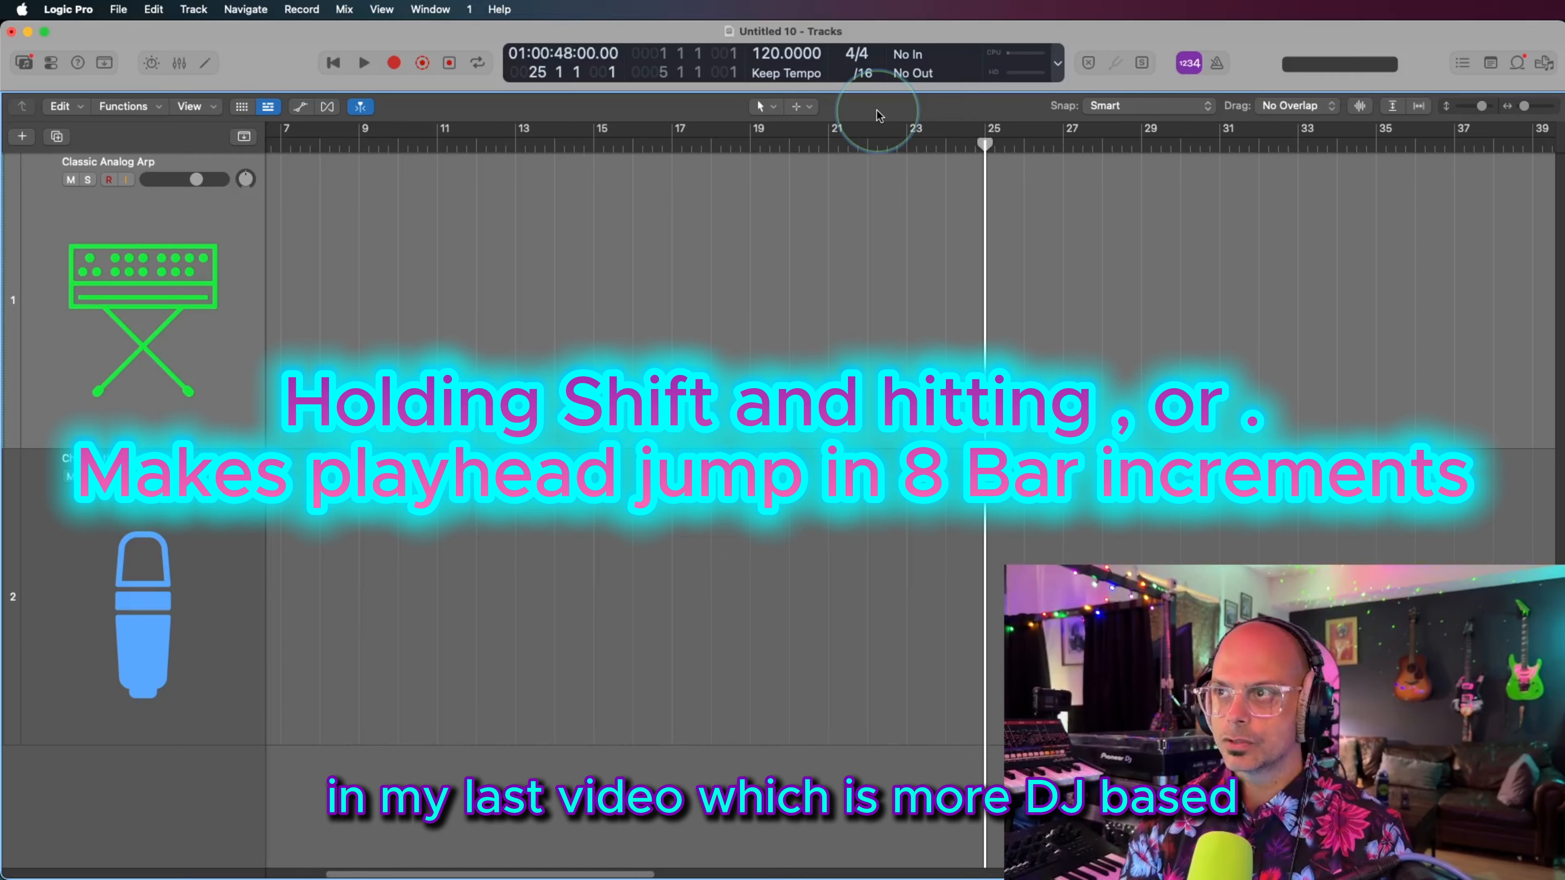
key("shift+comma")
key("shift+comma")
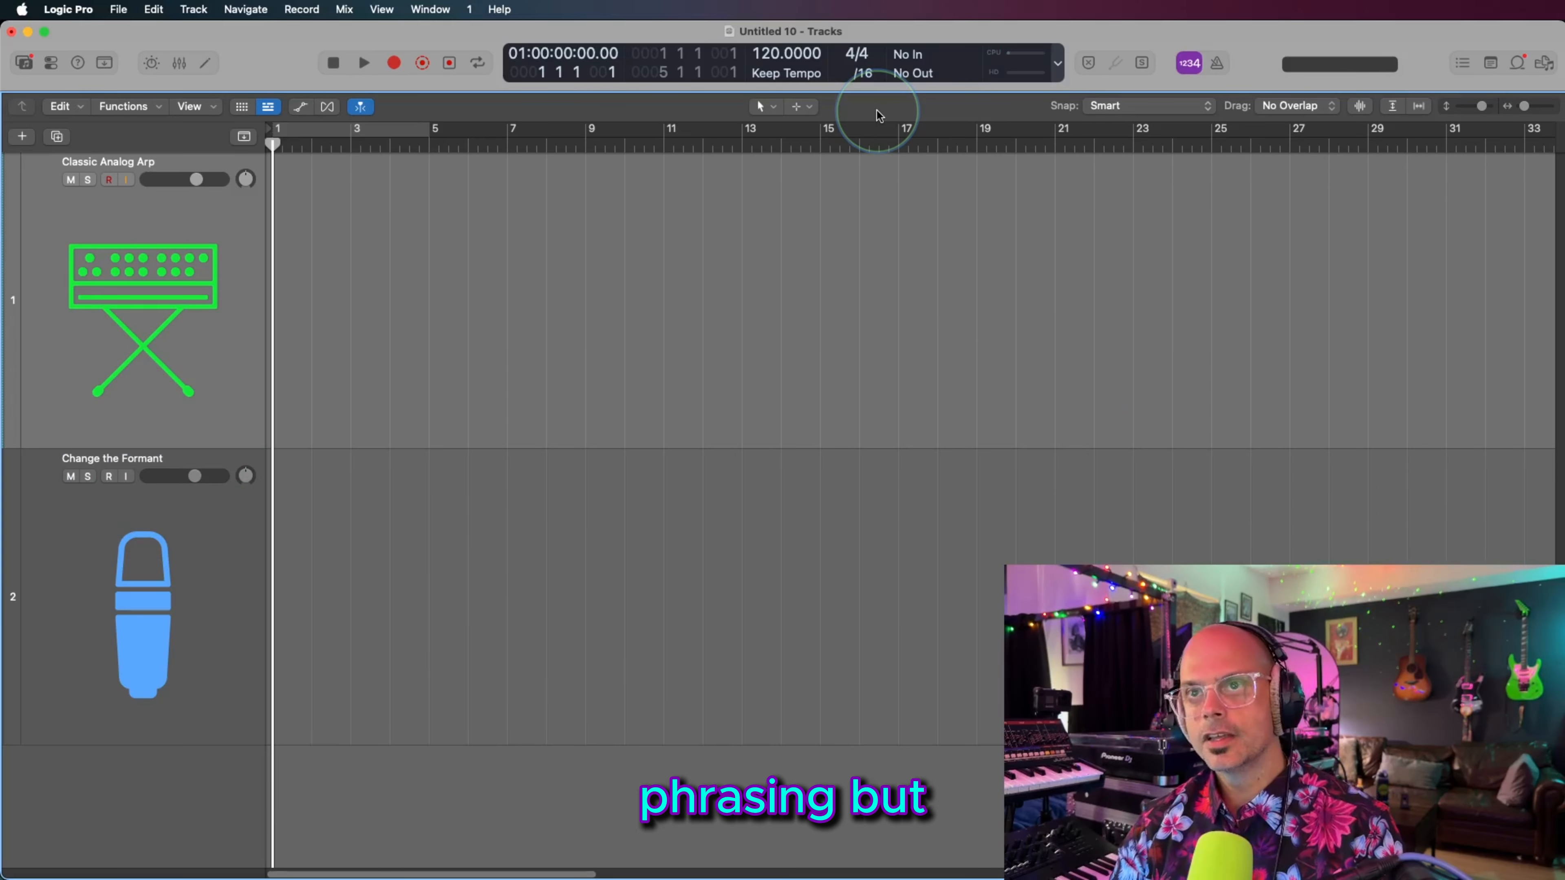
Step: Jump the playhead eight bars at a time to bars 9 and 17, and return it to bar 1 the same way
key("shift+period")
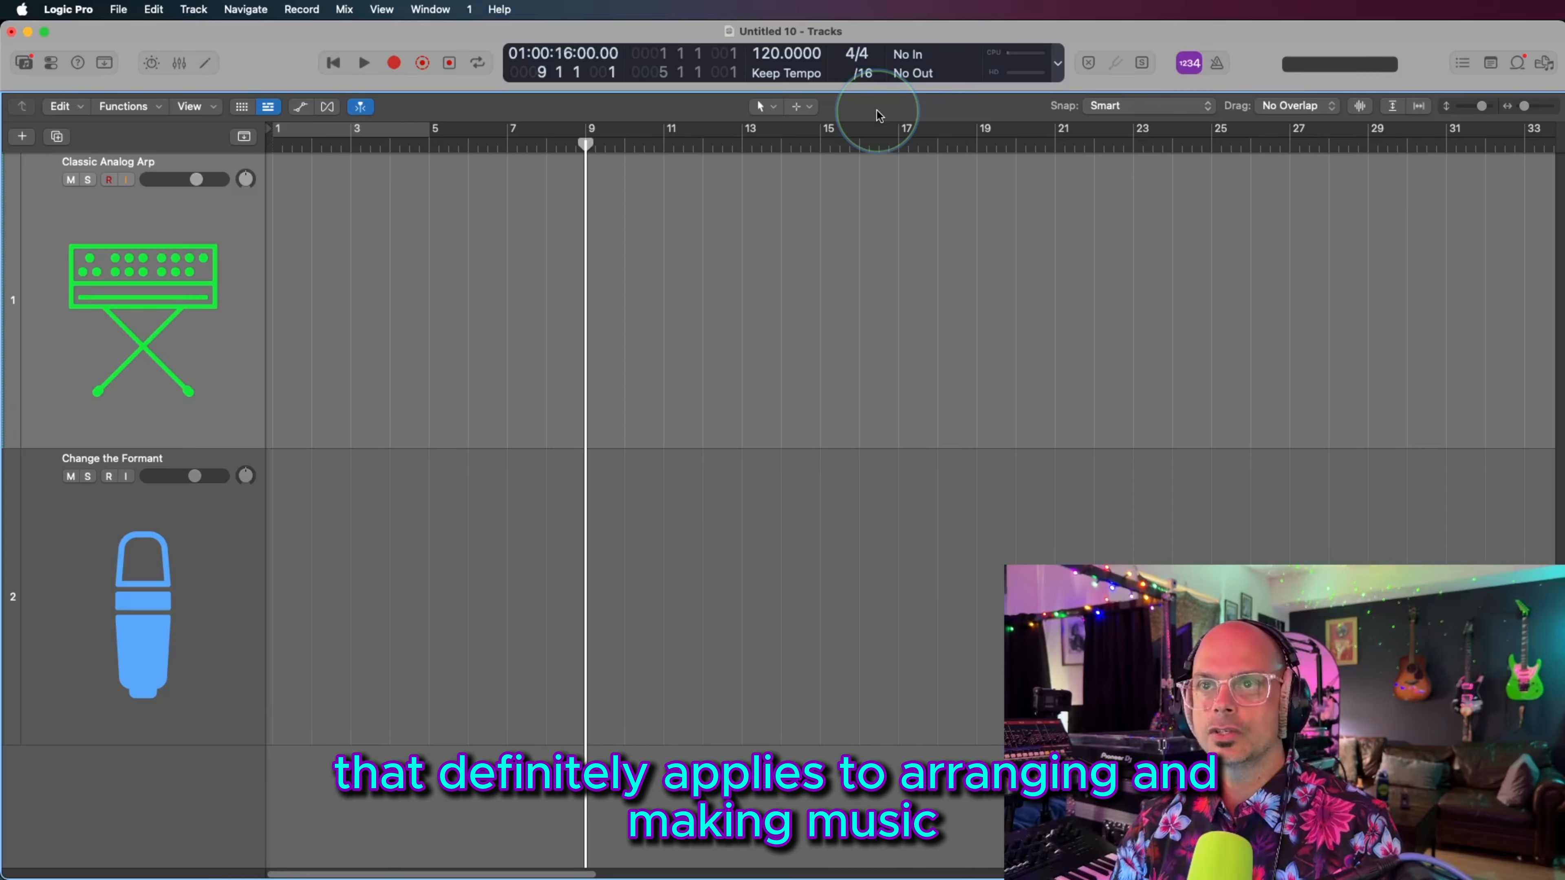
key("shift+period")
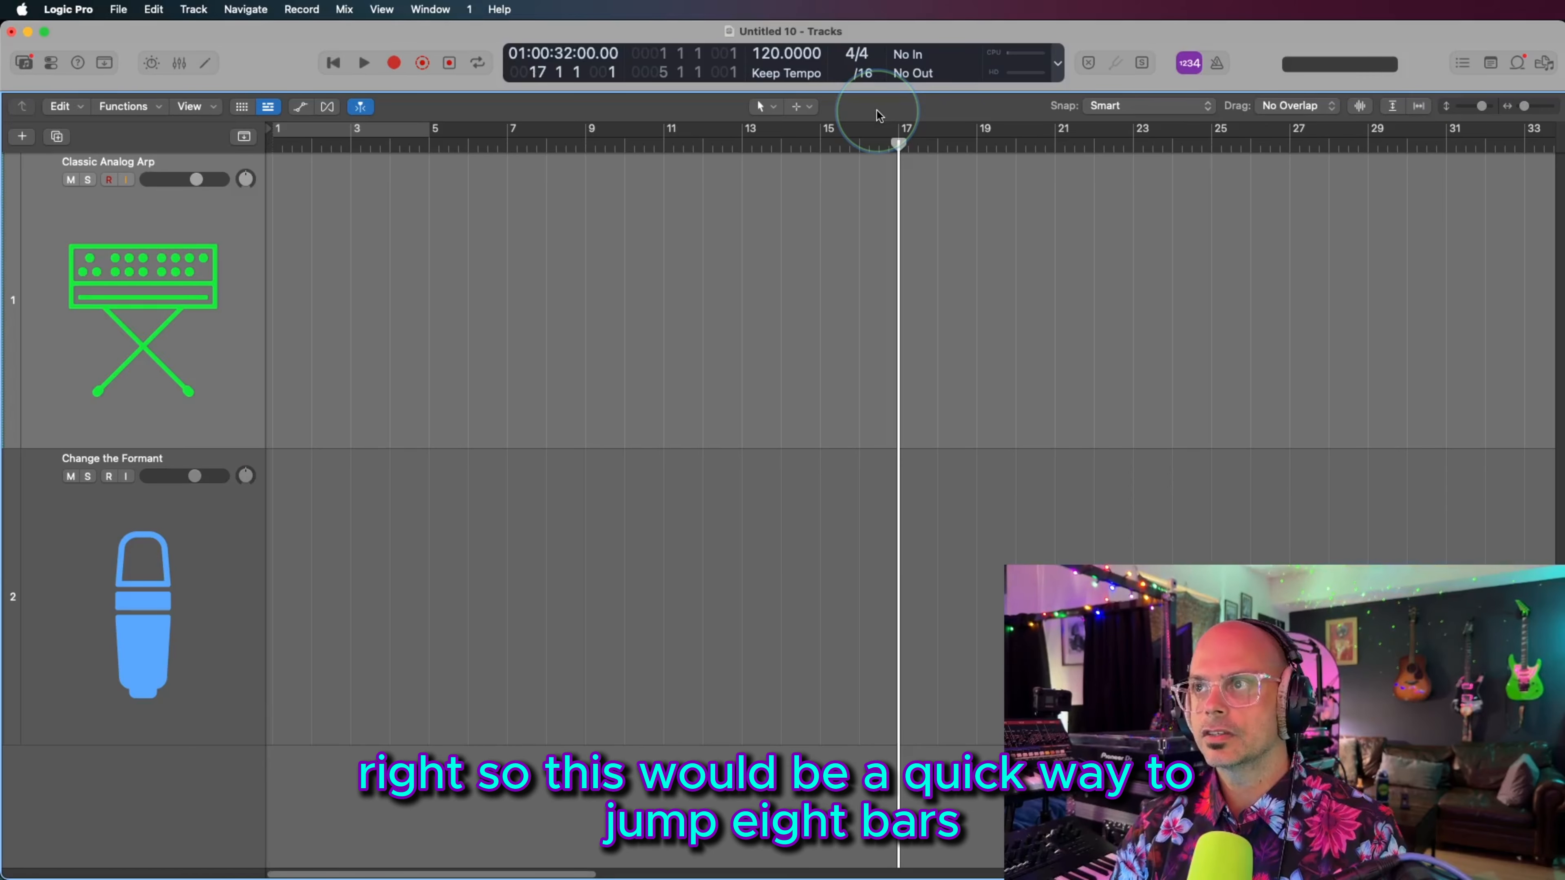
key("shift+comma")
key("shift+comma")
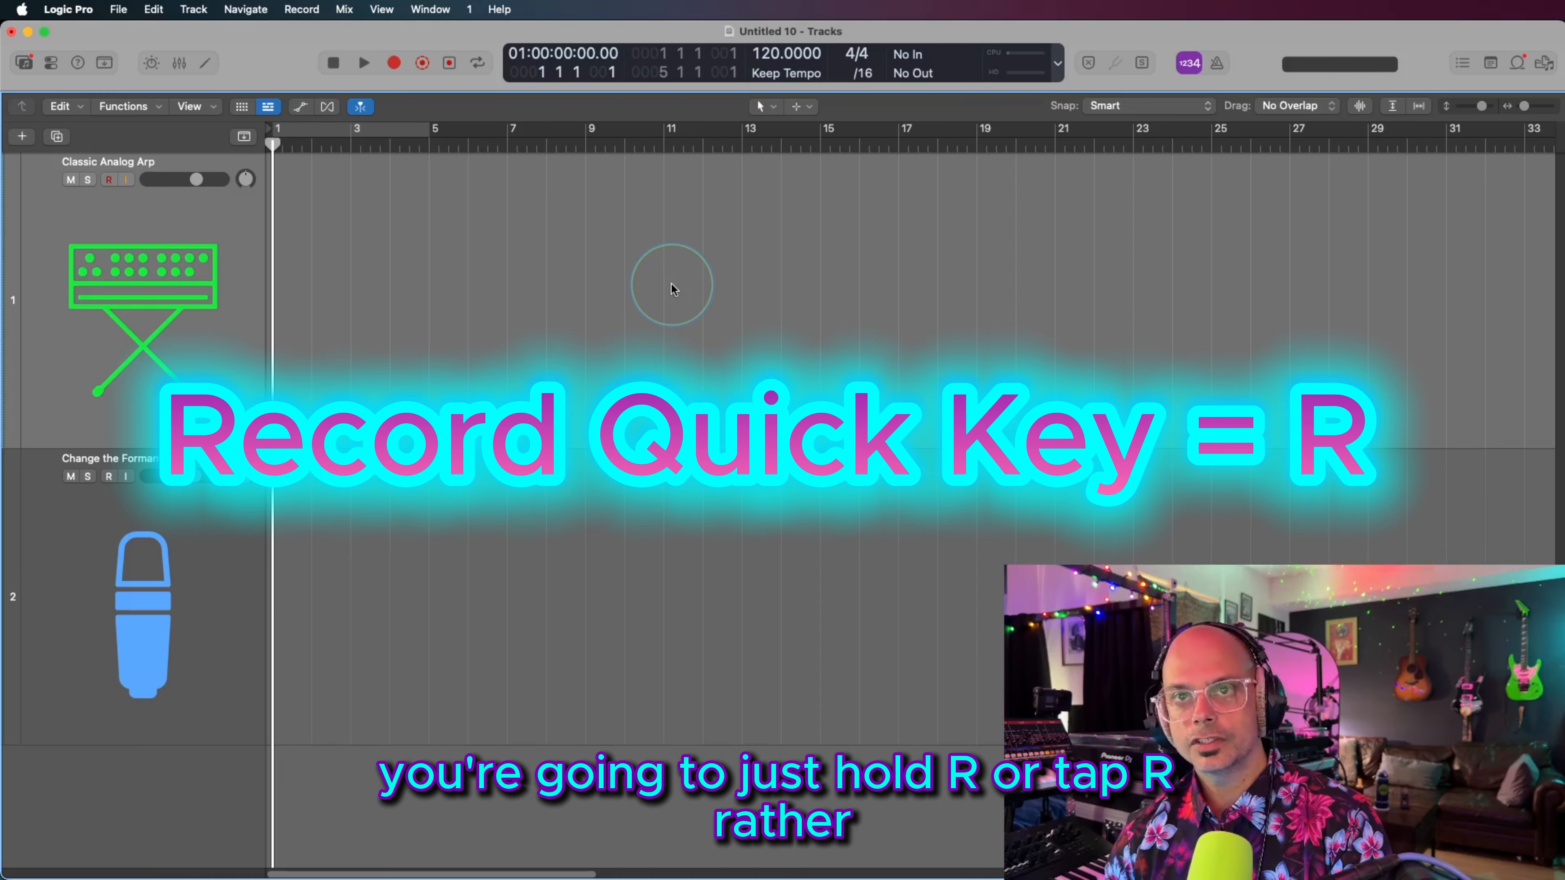
Step: Start a test recording on the Classic Analog Arp track, stop it at about bar 6, and return to the project start
key("r")
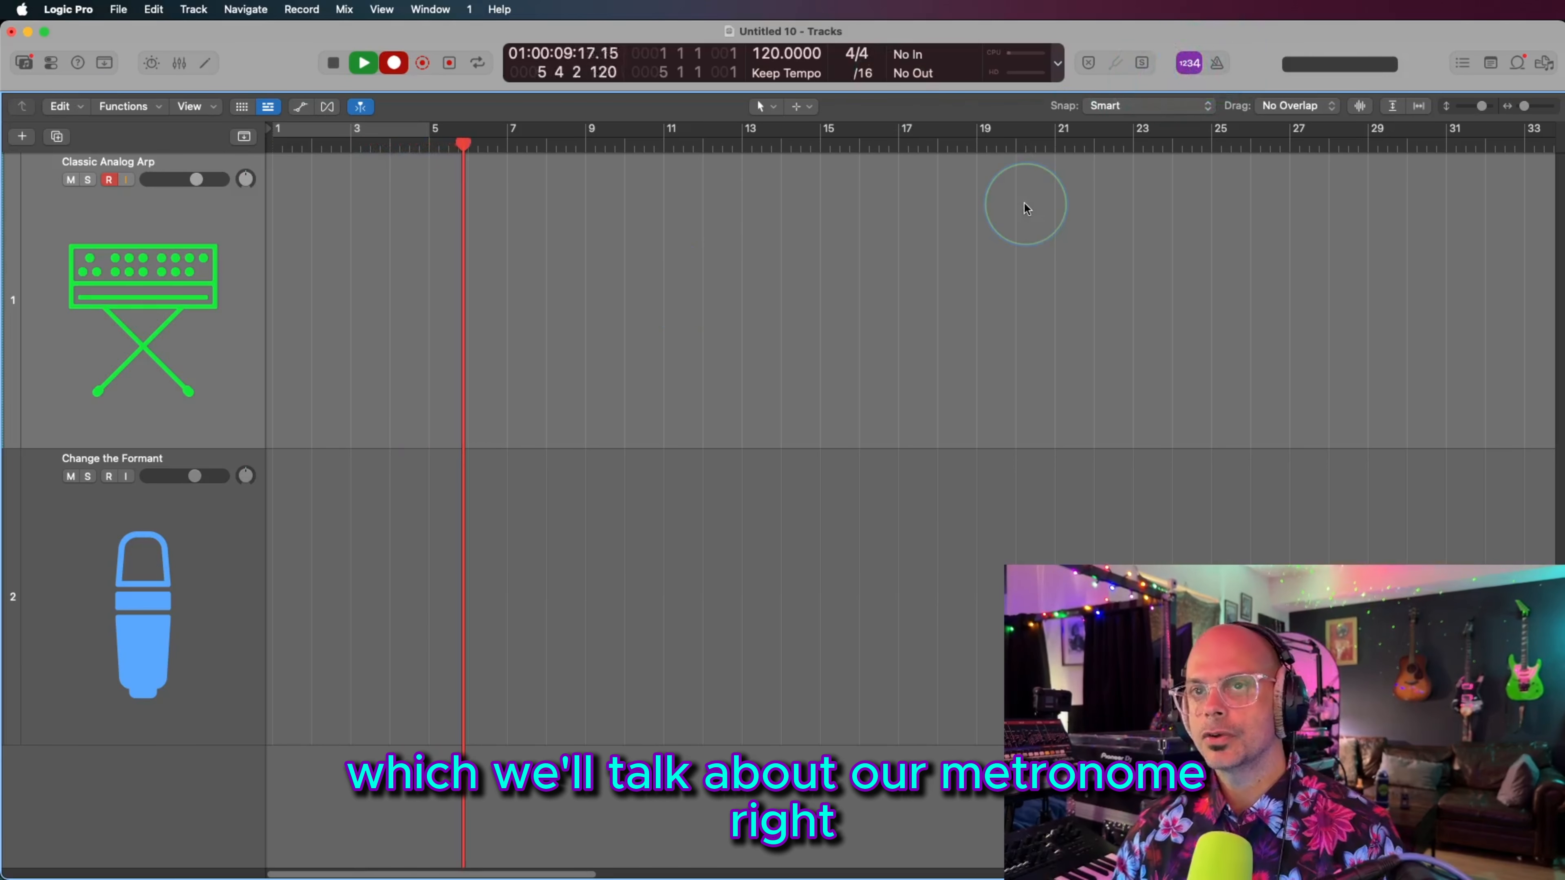
key("space")
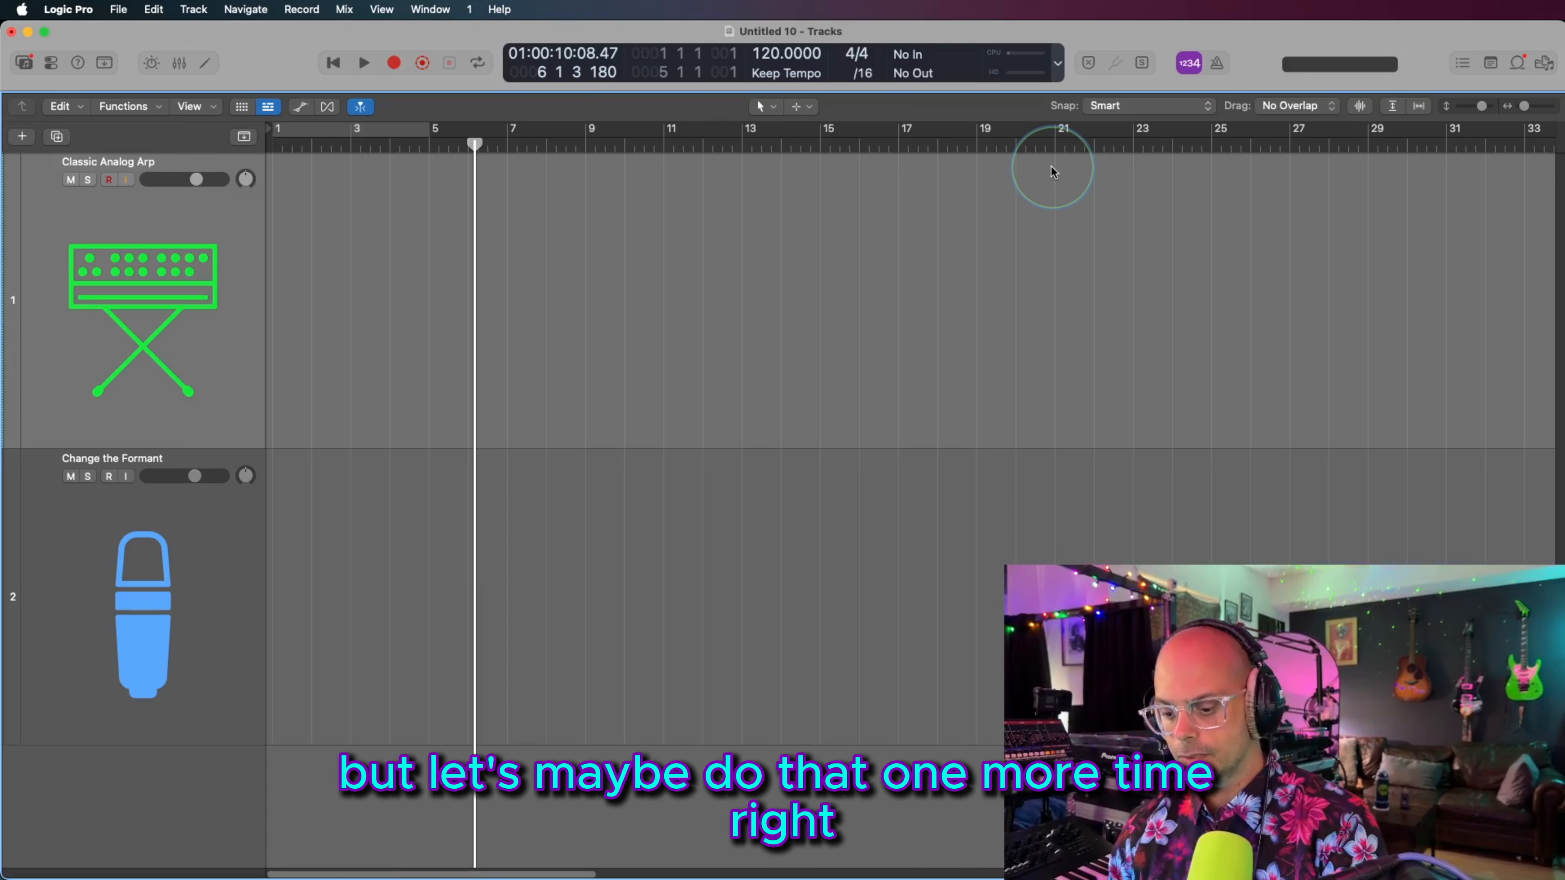
key("Return")
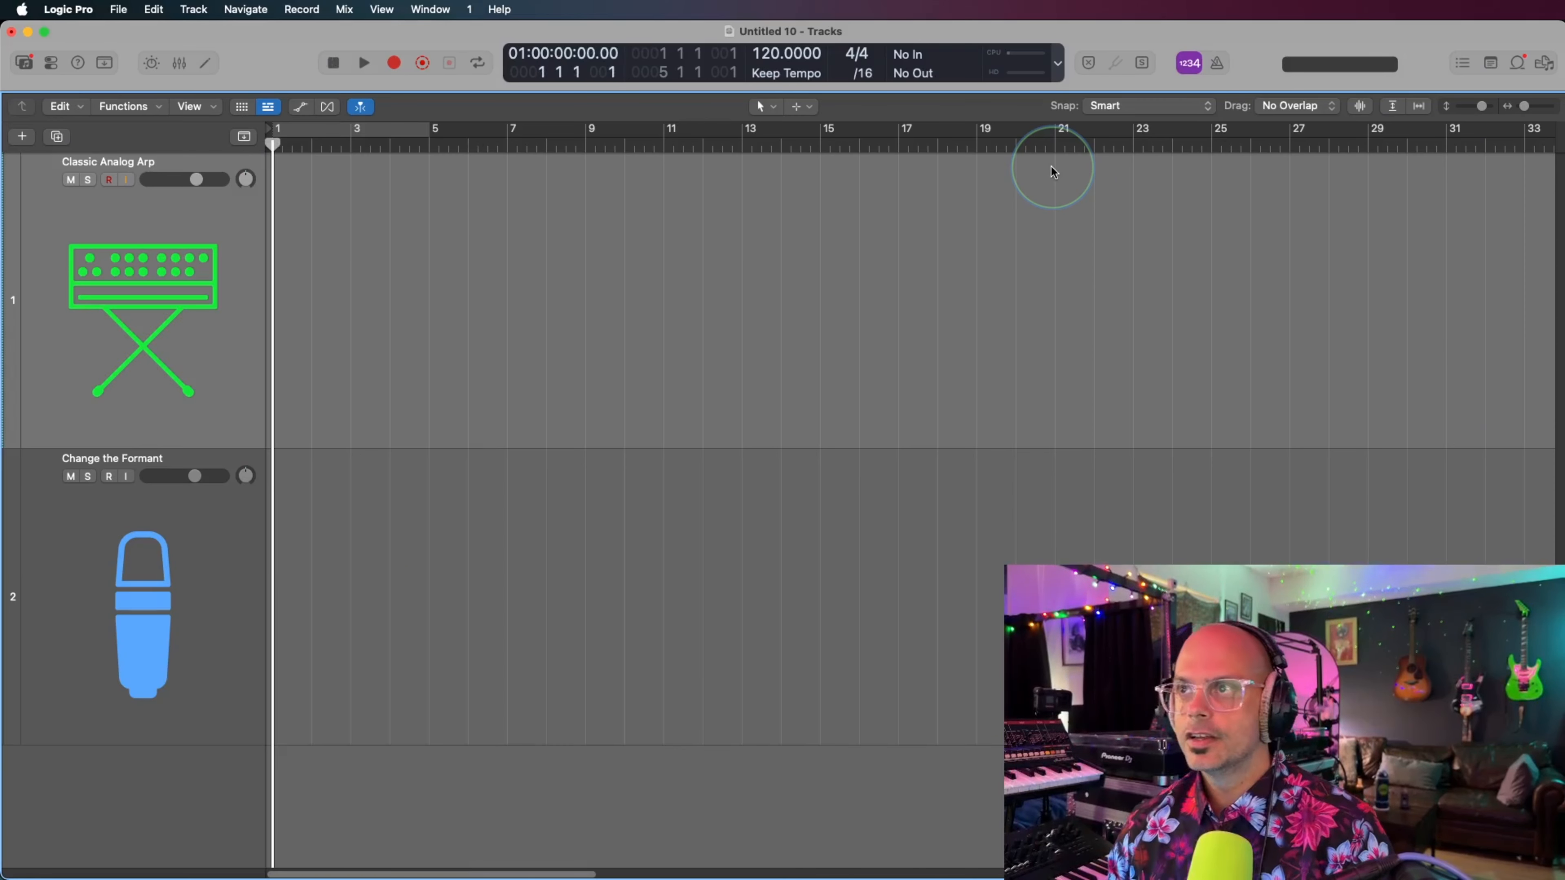
Step: Check the count-in length options and record two chords on the Classic Analog Arp track from bar 1 to about bar 5
right_click(1188, 65)
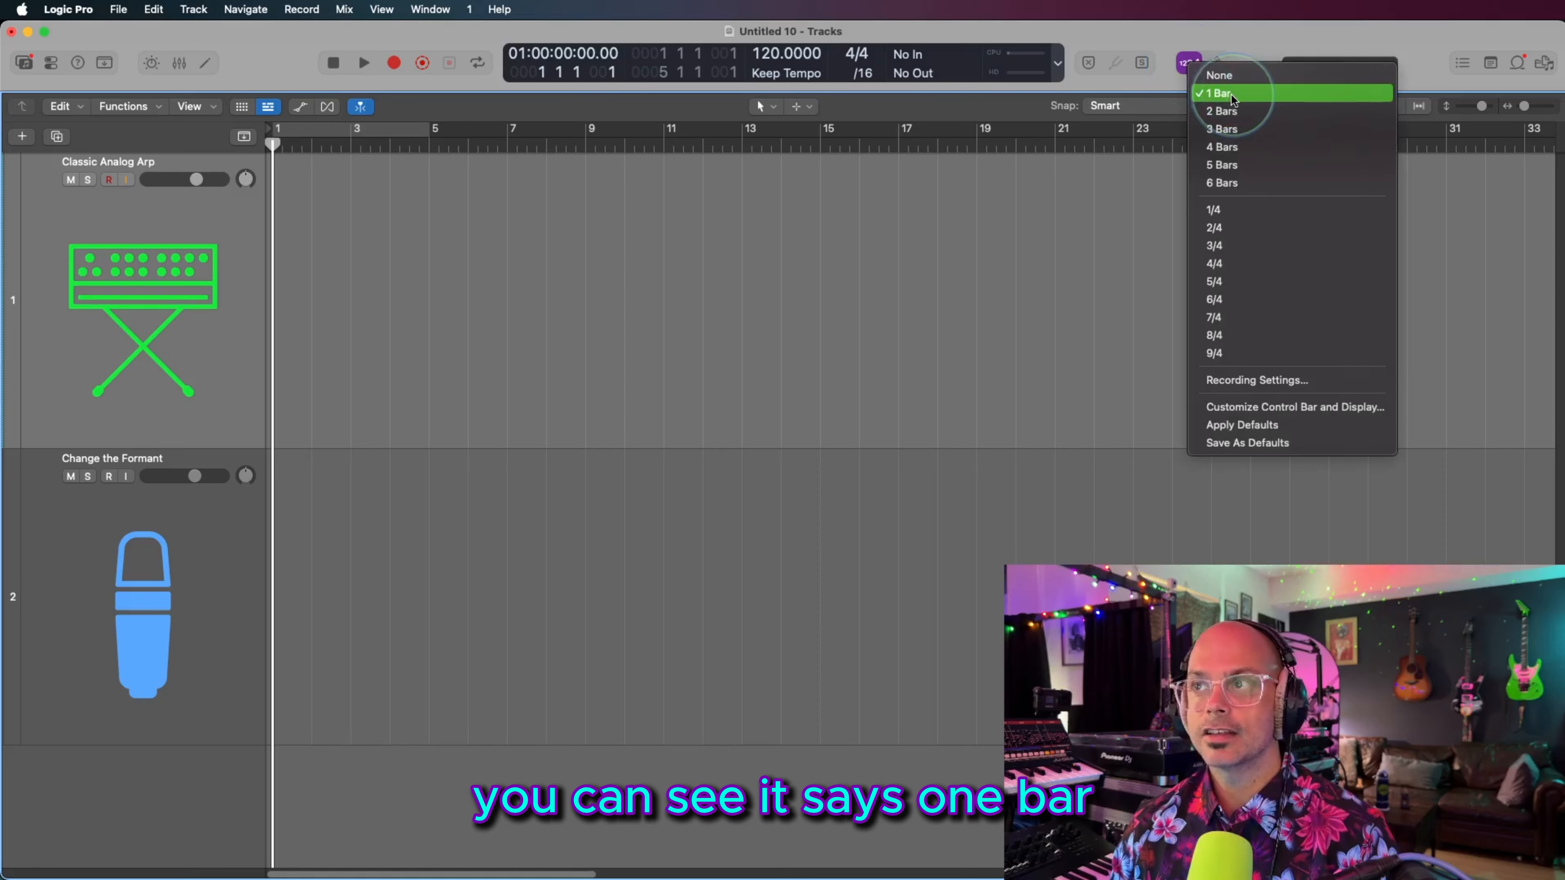
left_click(1185, 34)
left_click(941, 290)
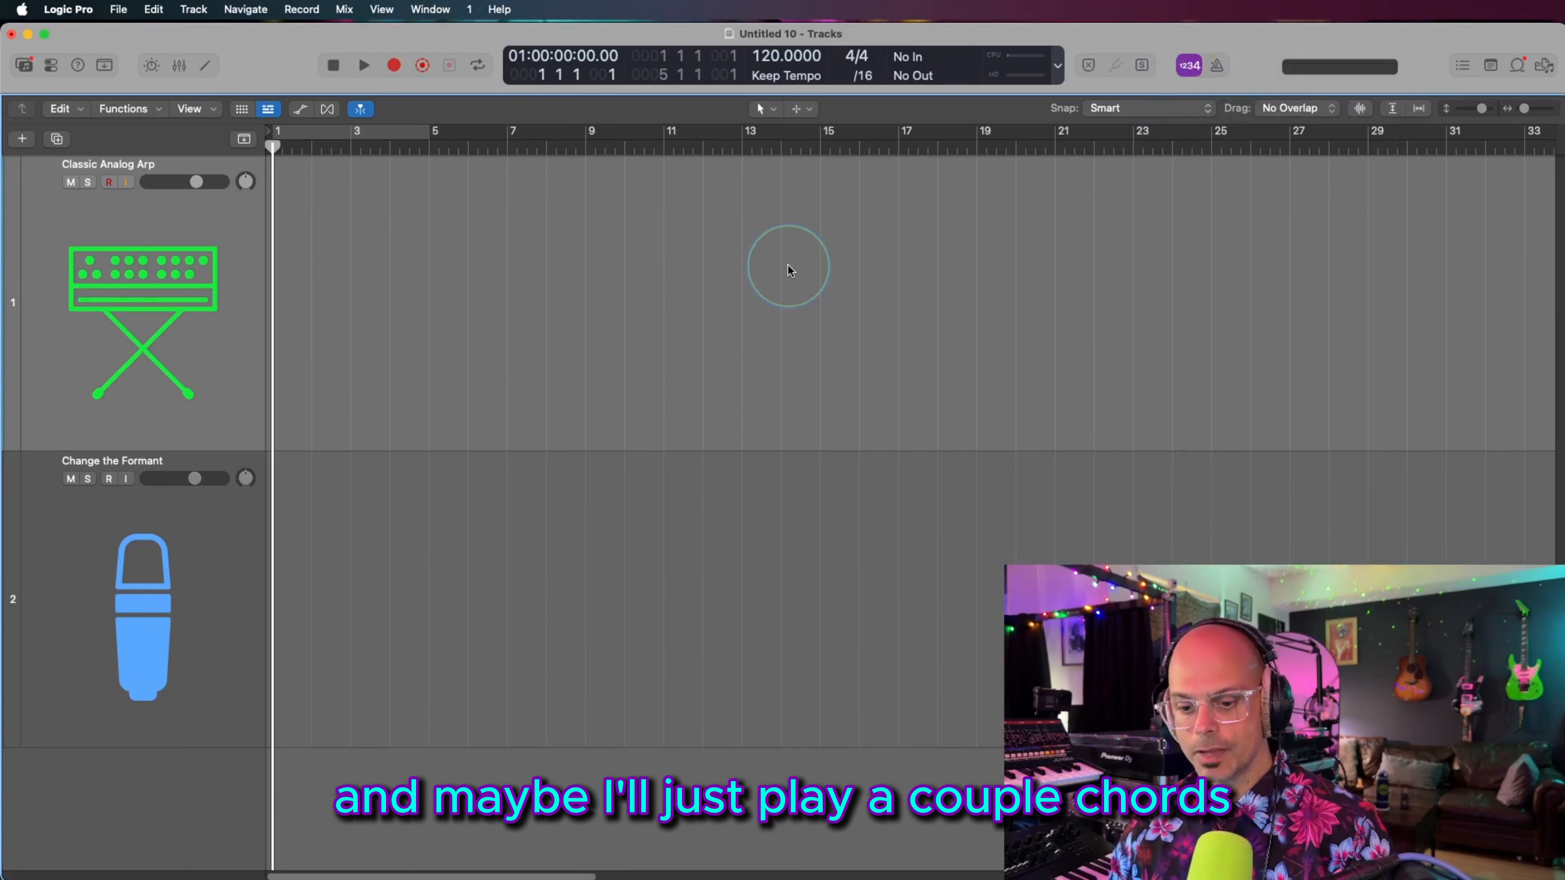
key("r")
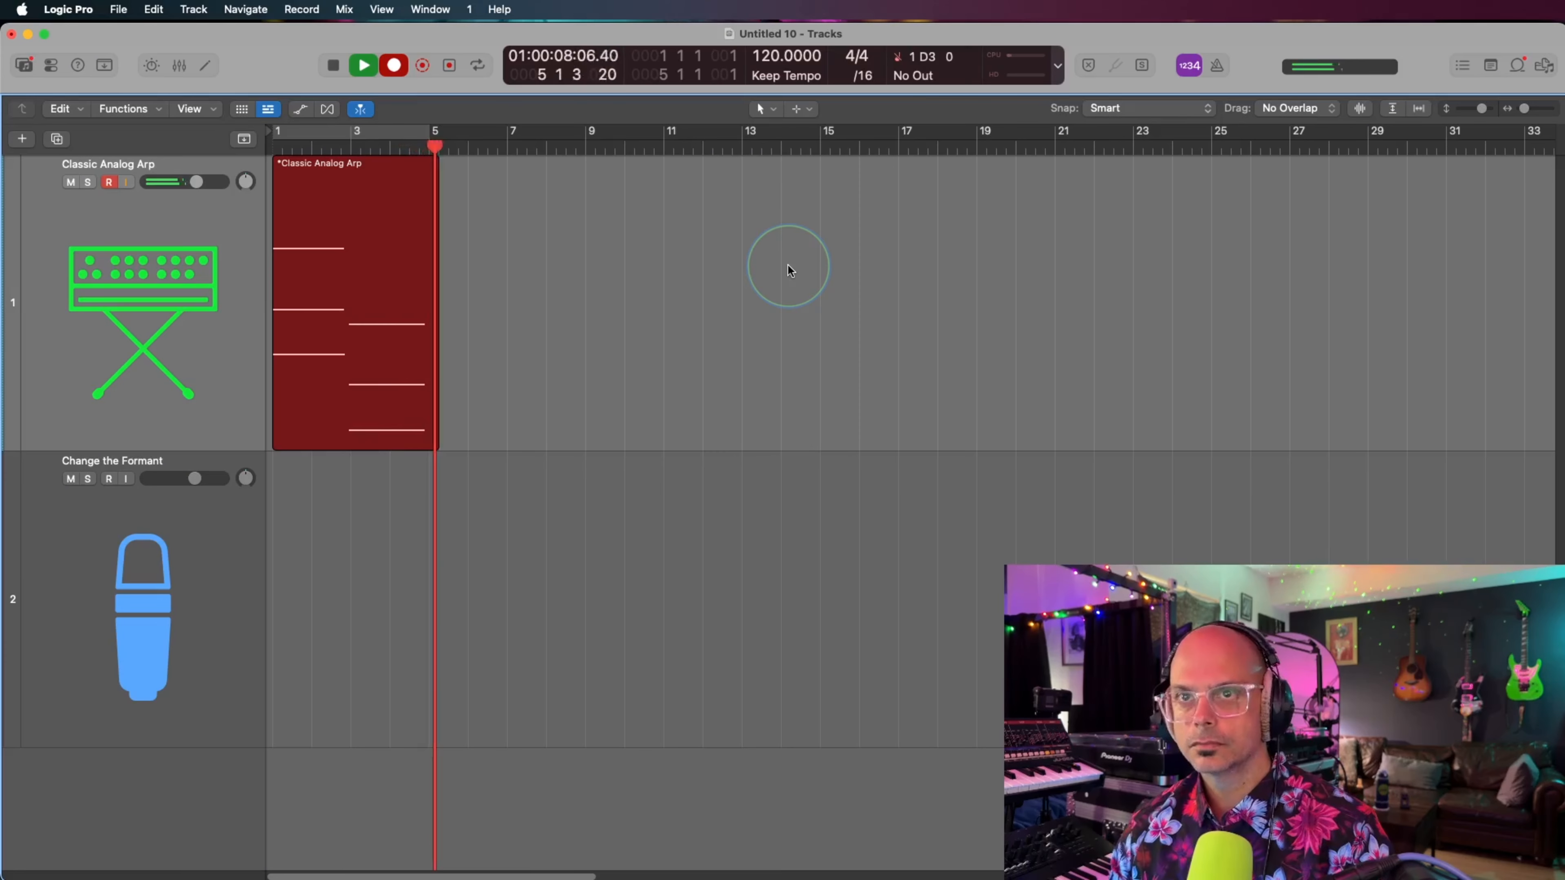
key("space")
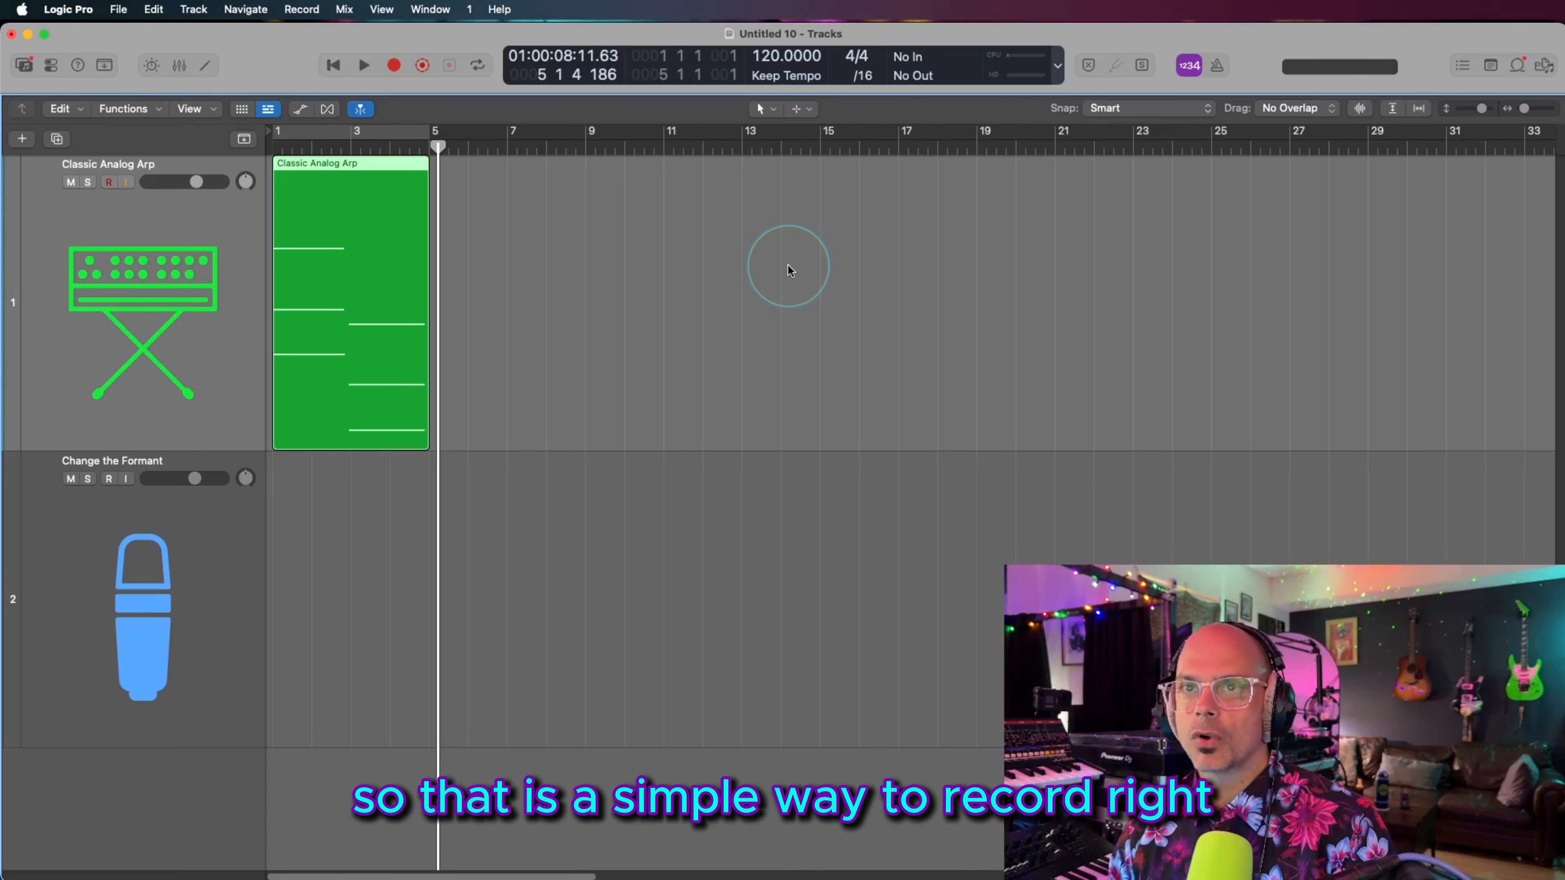
Step: Turn on the metronome, open its settings, and set the click's Tone to about a third of its range
left_click(1217, 68)
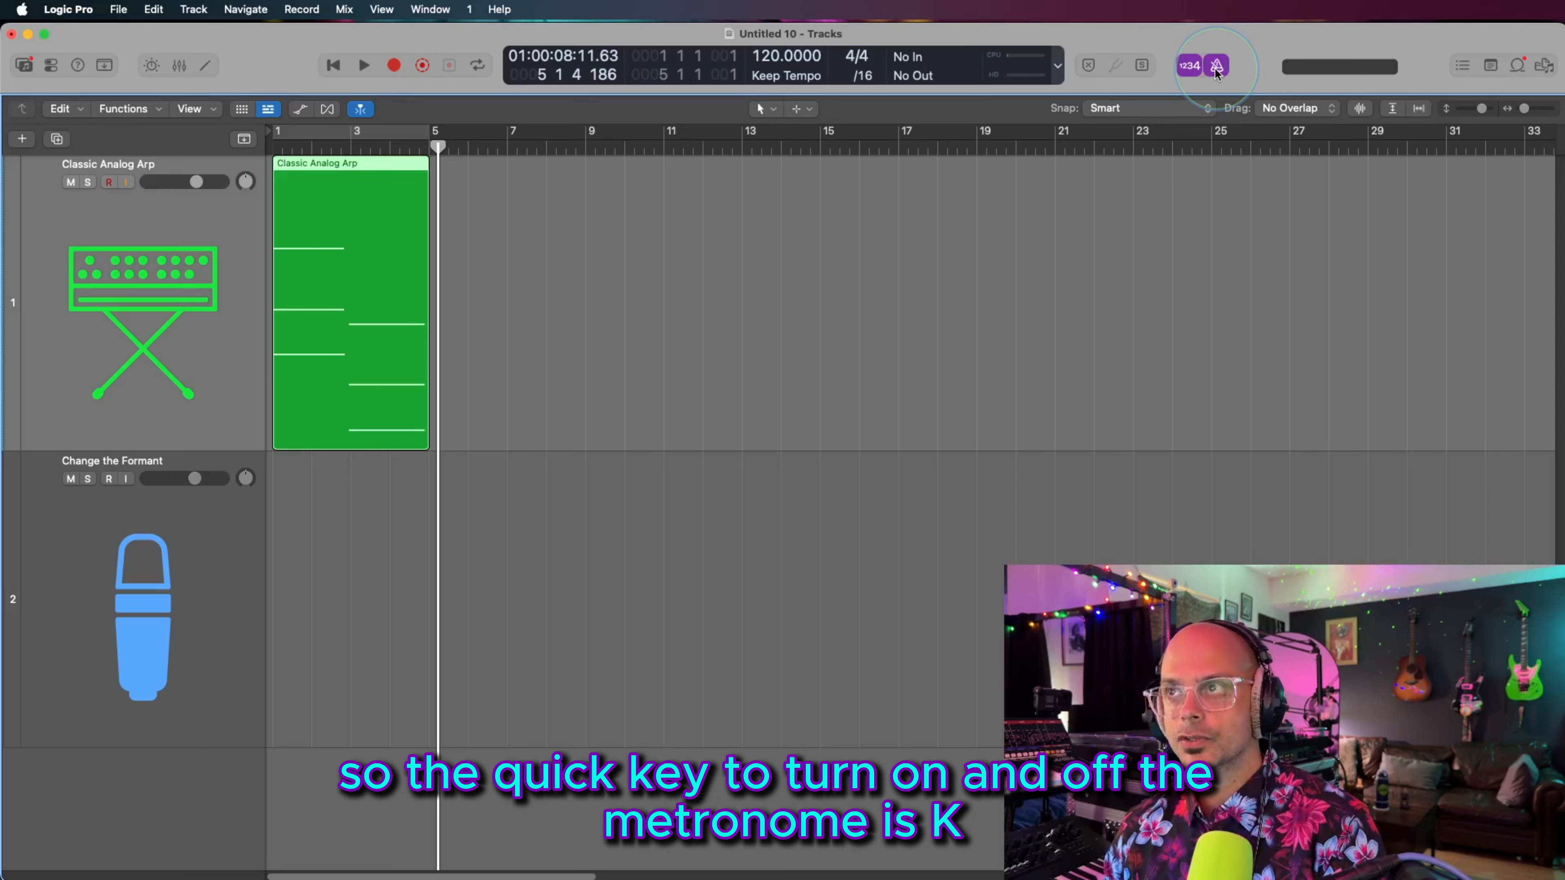
left_click(1217, 68)
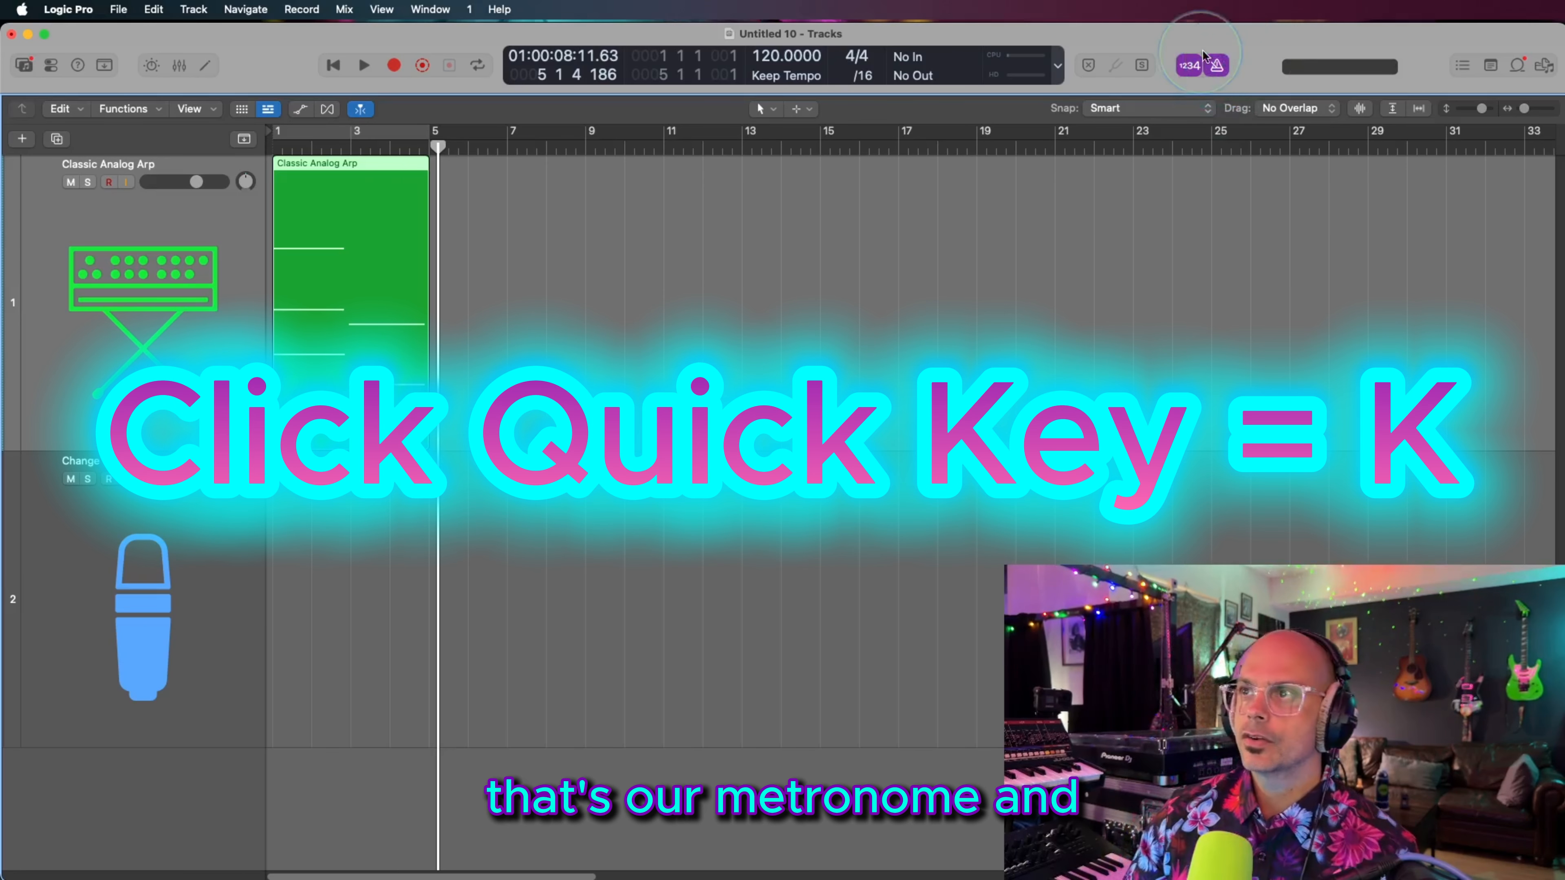
right_click(1221, 73)
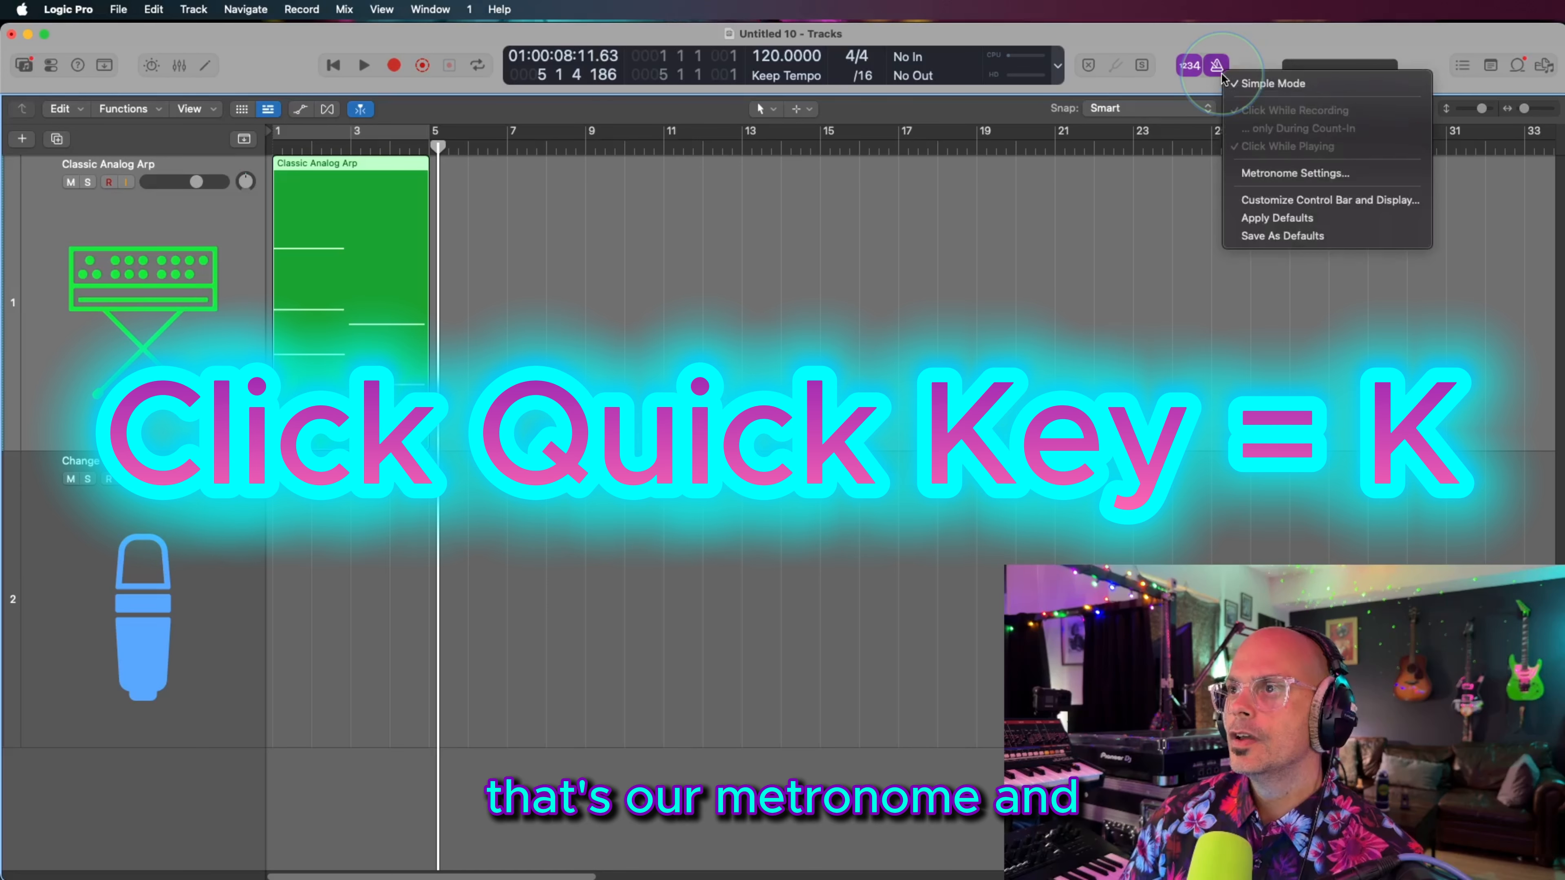
left_click(1272, 175)
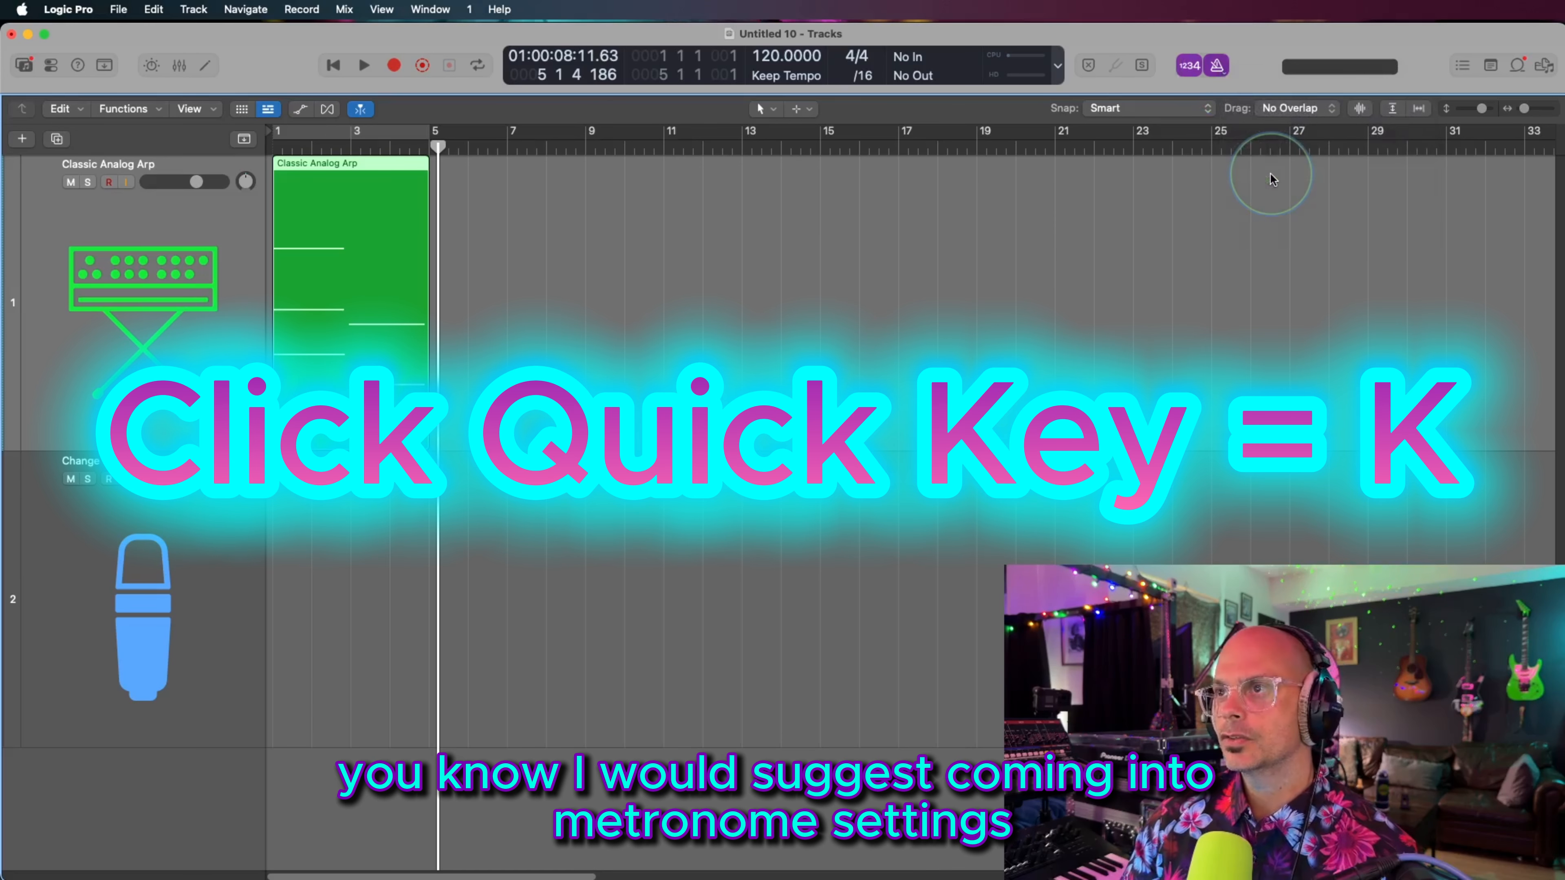
left_click_drag(938, 597, 859, 581)
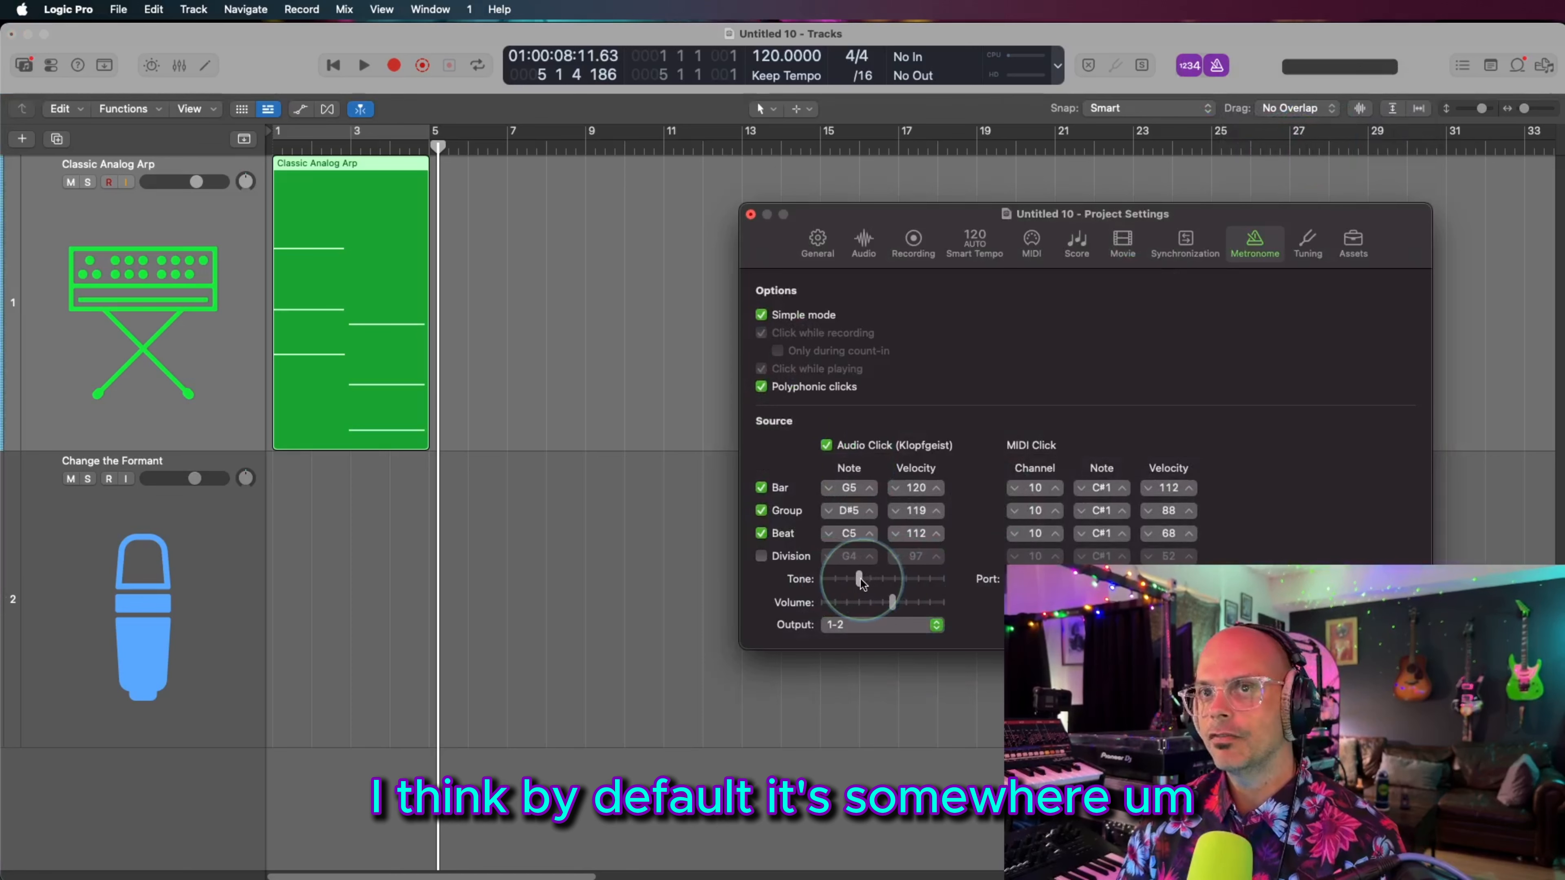
Step: Set the cycle range to bars 7–11 and raise the metronome's Tone to about three quarters of its range during playback
left_click_drag(332, 133, 715, 160)
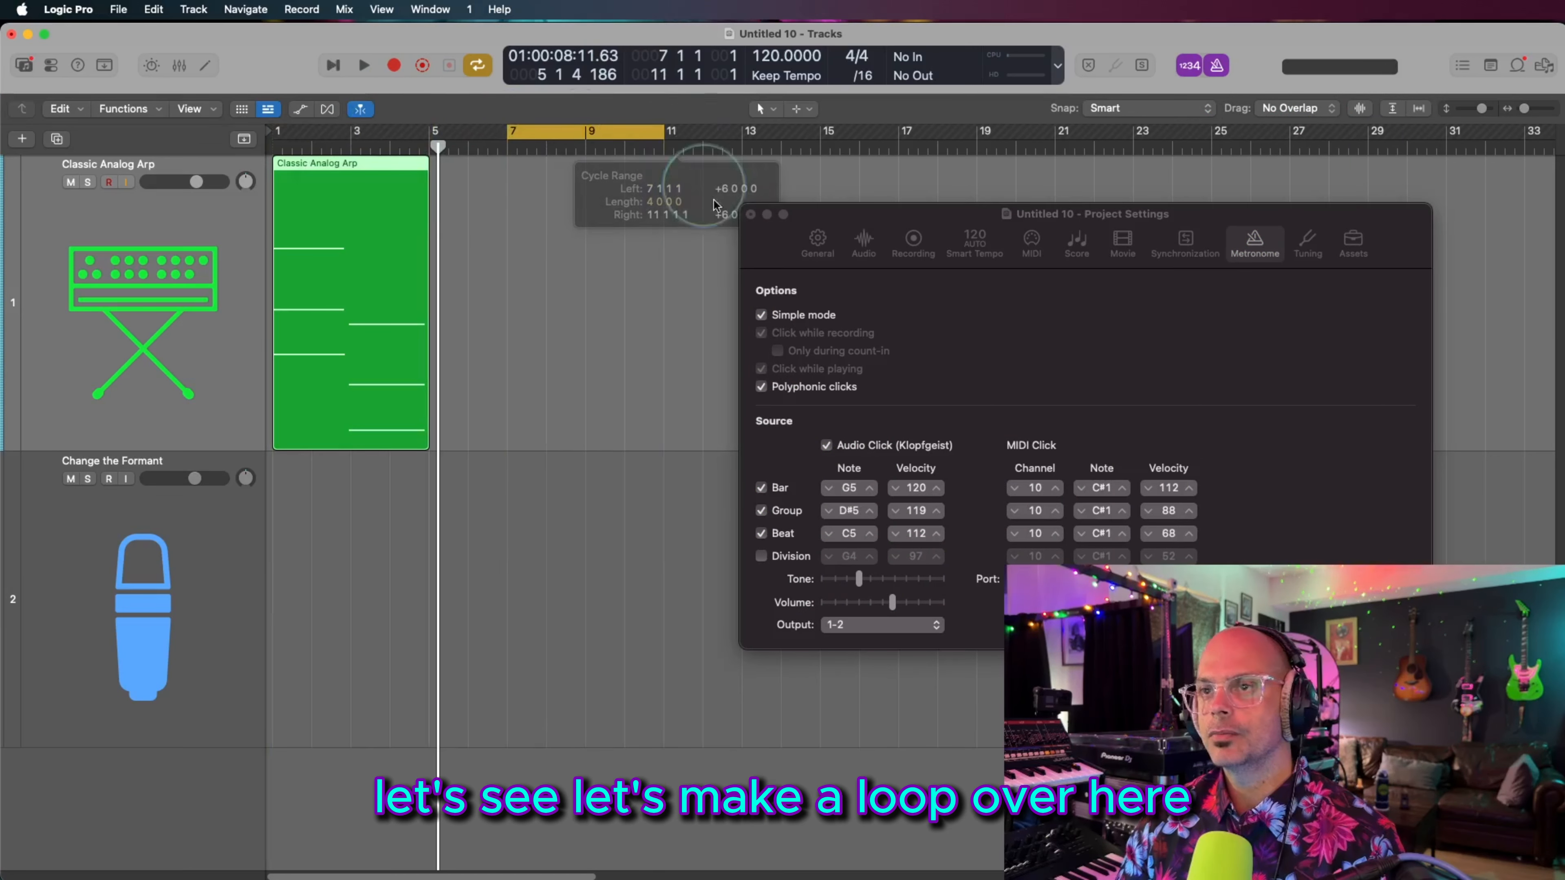
key("space")
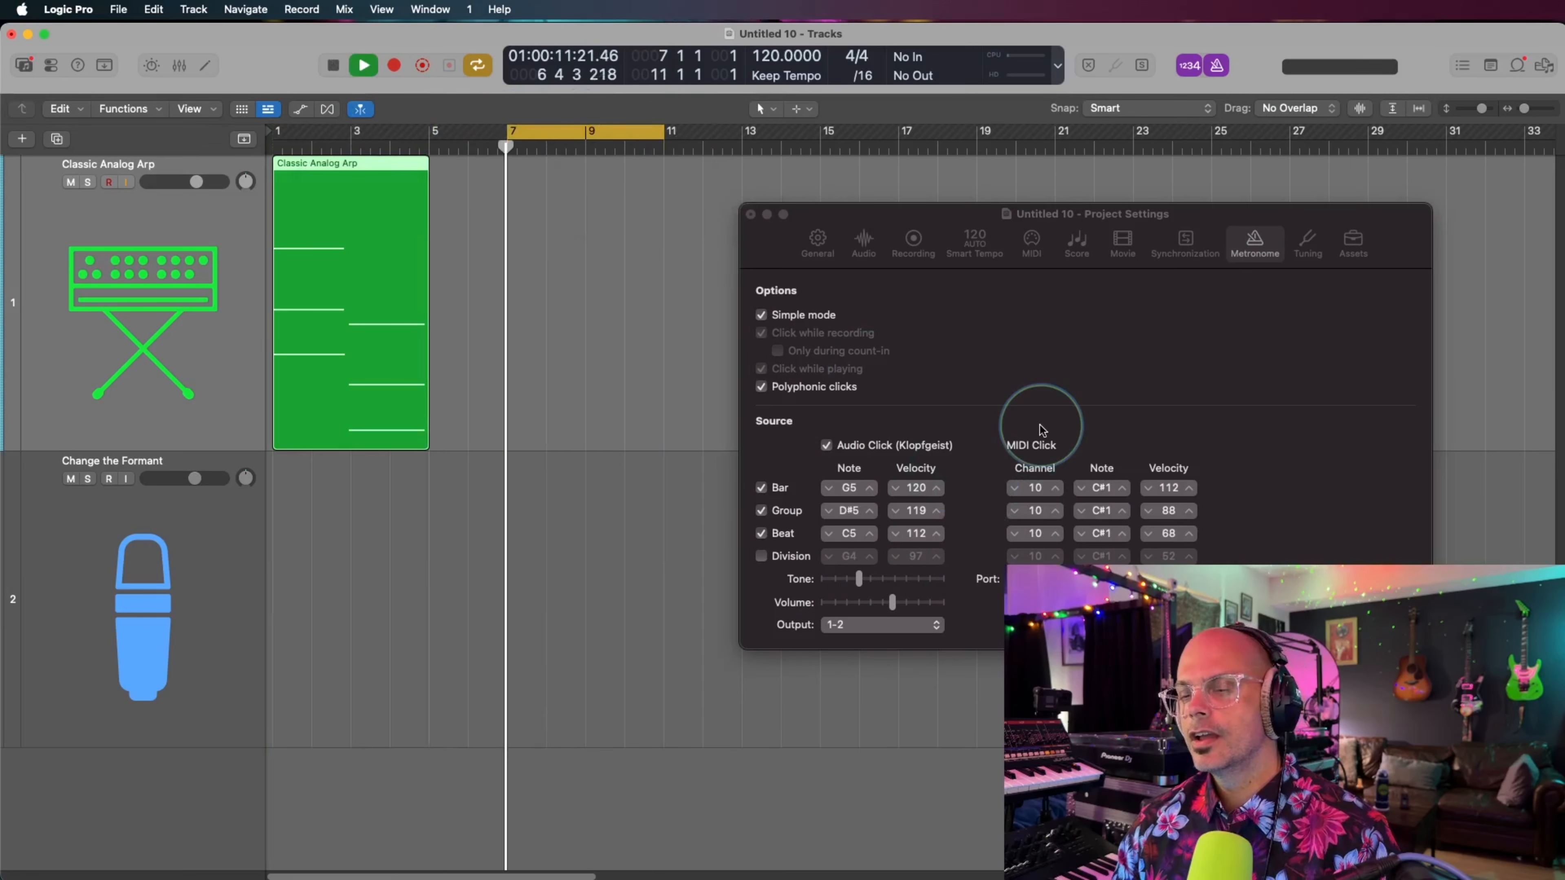
left_click(861, 578)
left_click_drag(863, 578, 916, 584)
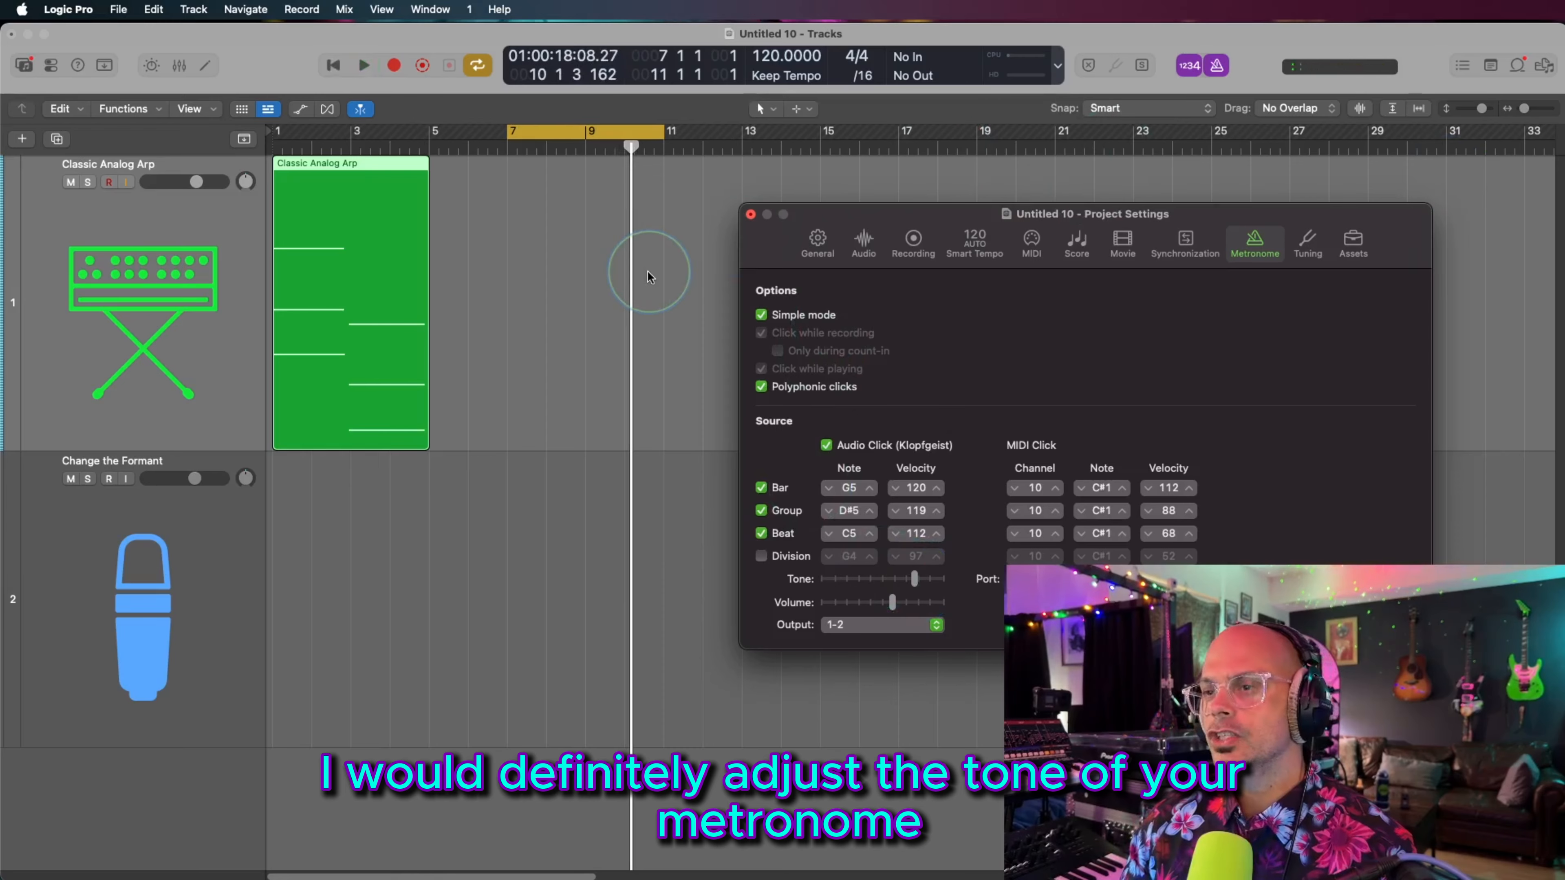
Step: Review the metronome's shortcut options for reaching its settings and close the Project Settings window
left_click(1255, 225)
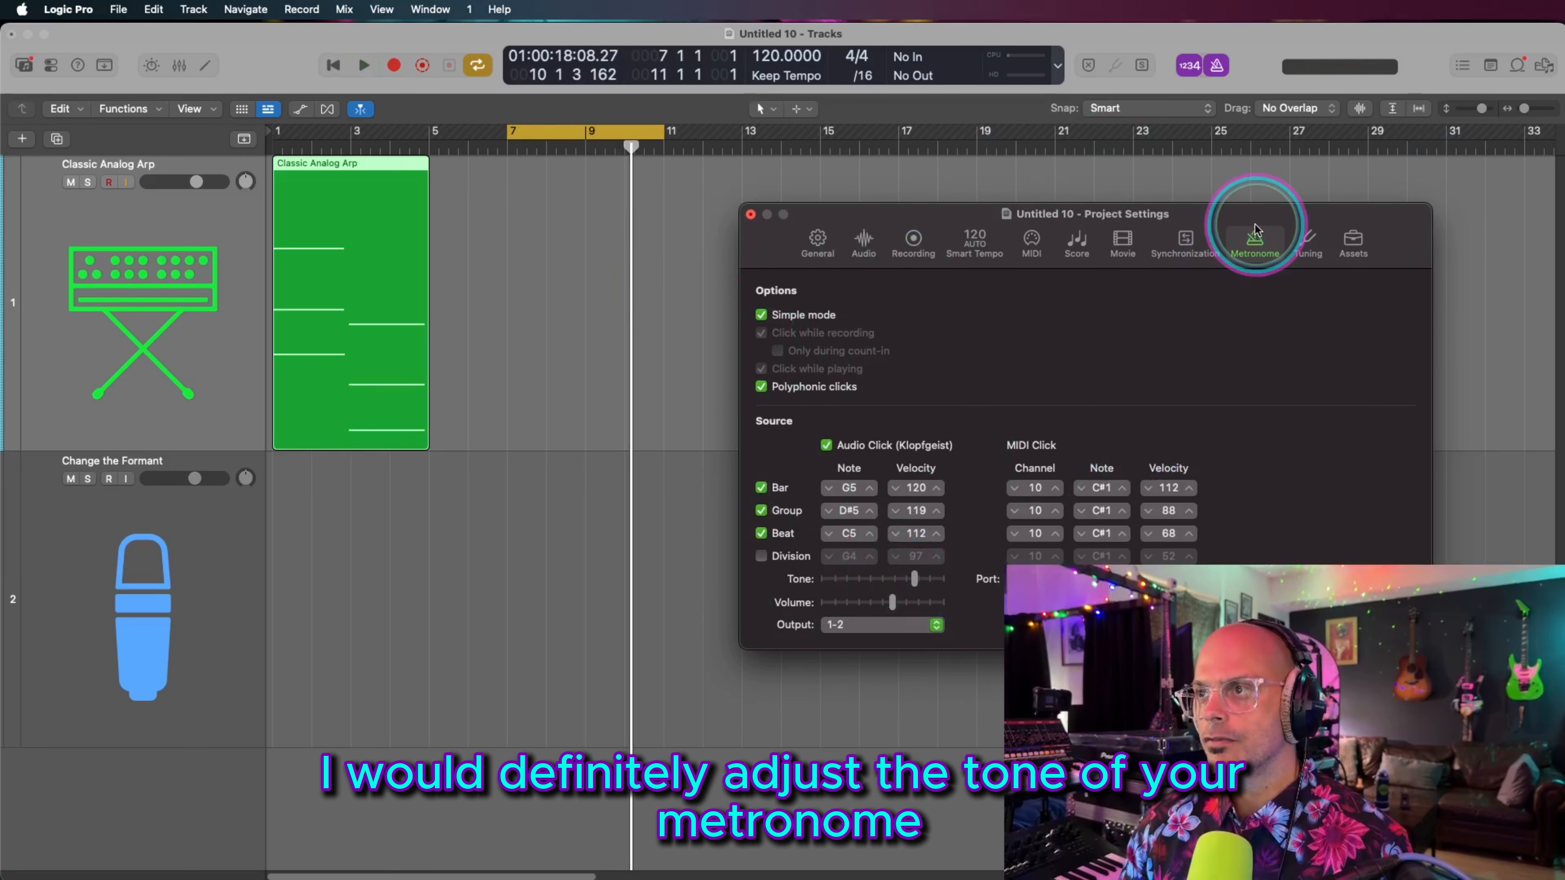
right_click(1217, 66)
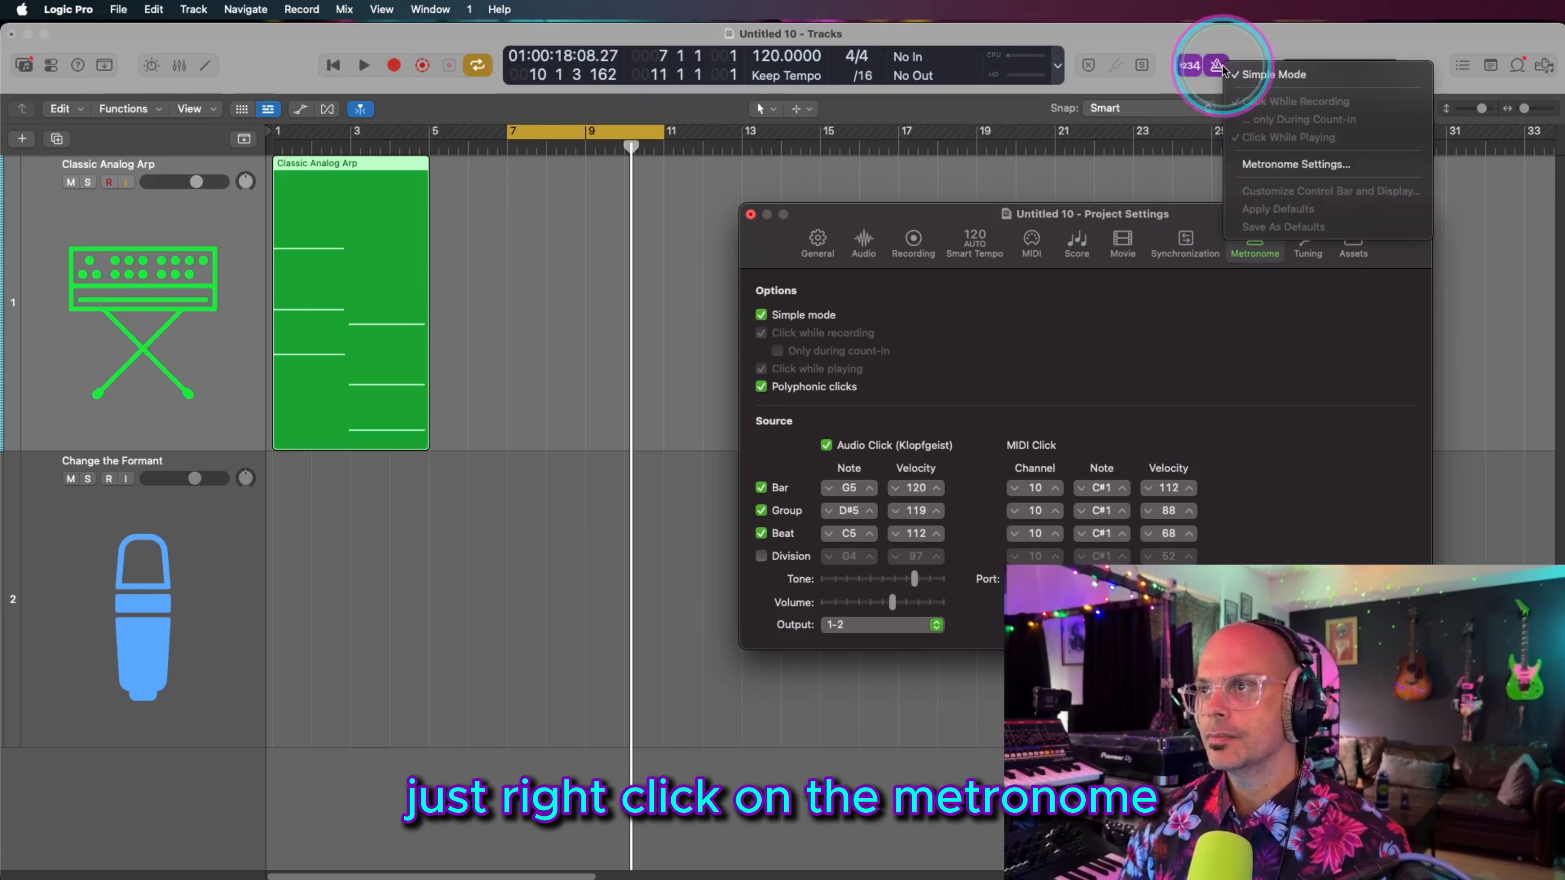
left_click(751, 215)
left_click(751, 216)
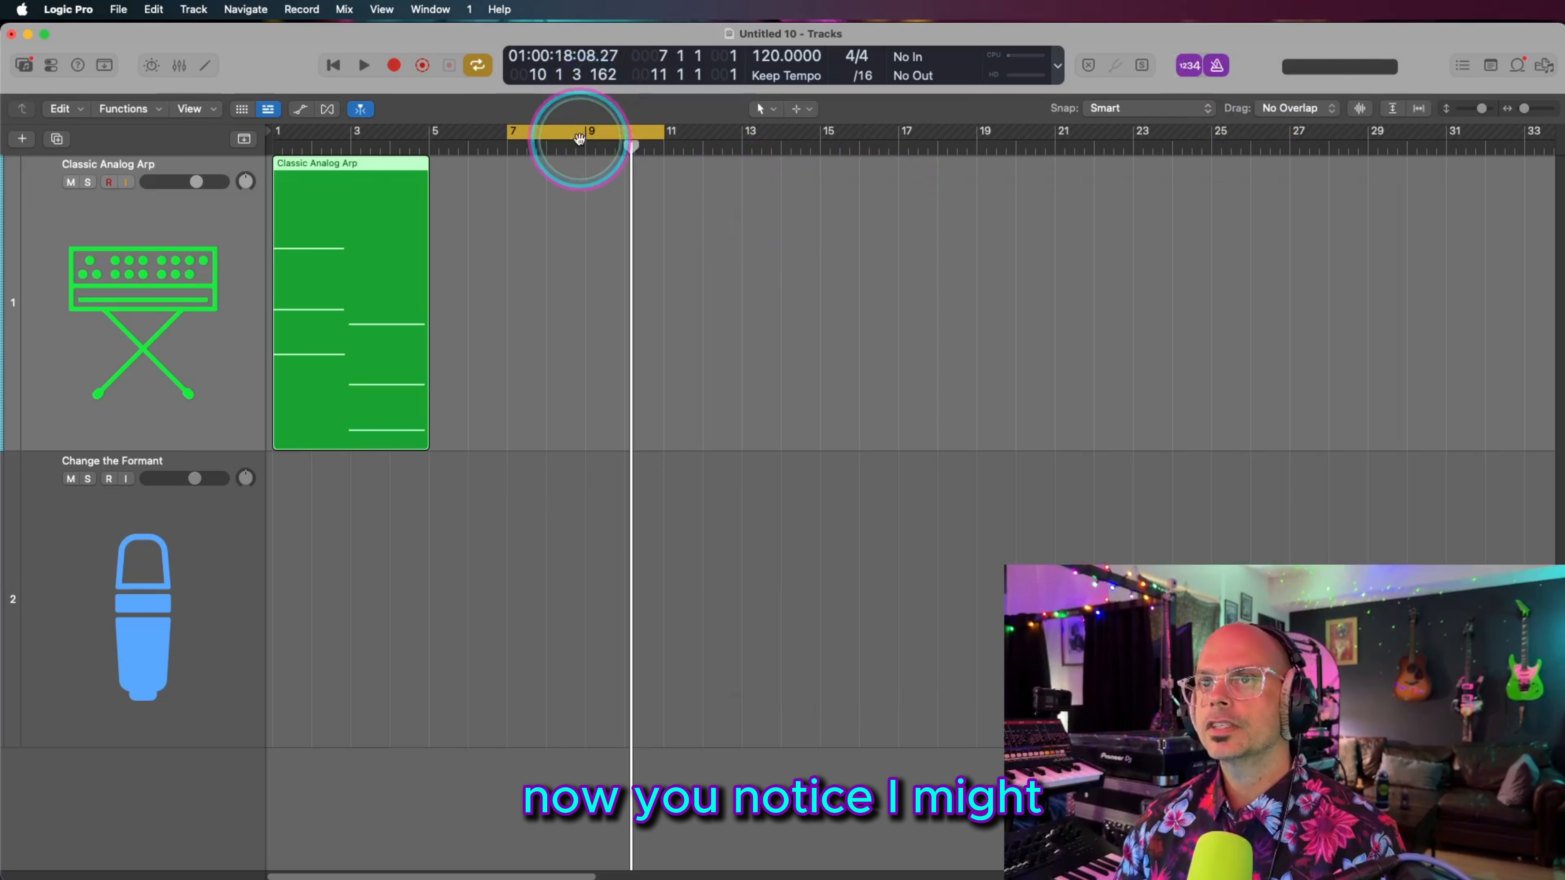
Step: Toggle cycle mode off and back on, and move the four-bar cycle range to bars 16–20
mouse_move(583, 130)
left_mouse_down()
mouse_move(853, 131)
mouse_move(542, 156)
mouse_move(581, 157)
left_mouse_up()
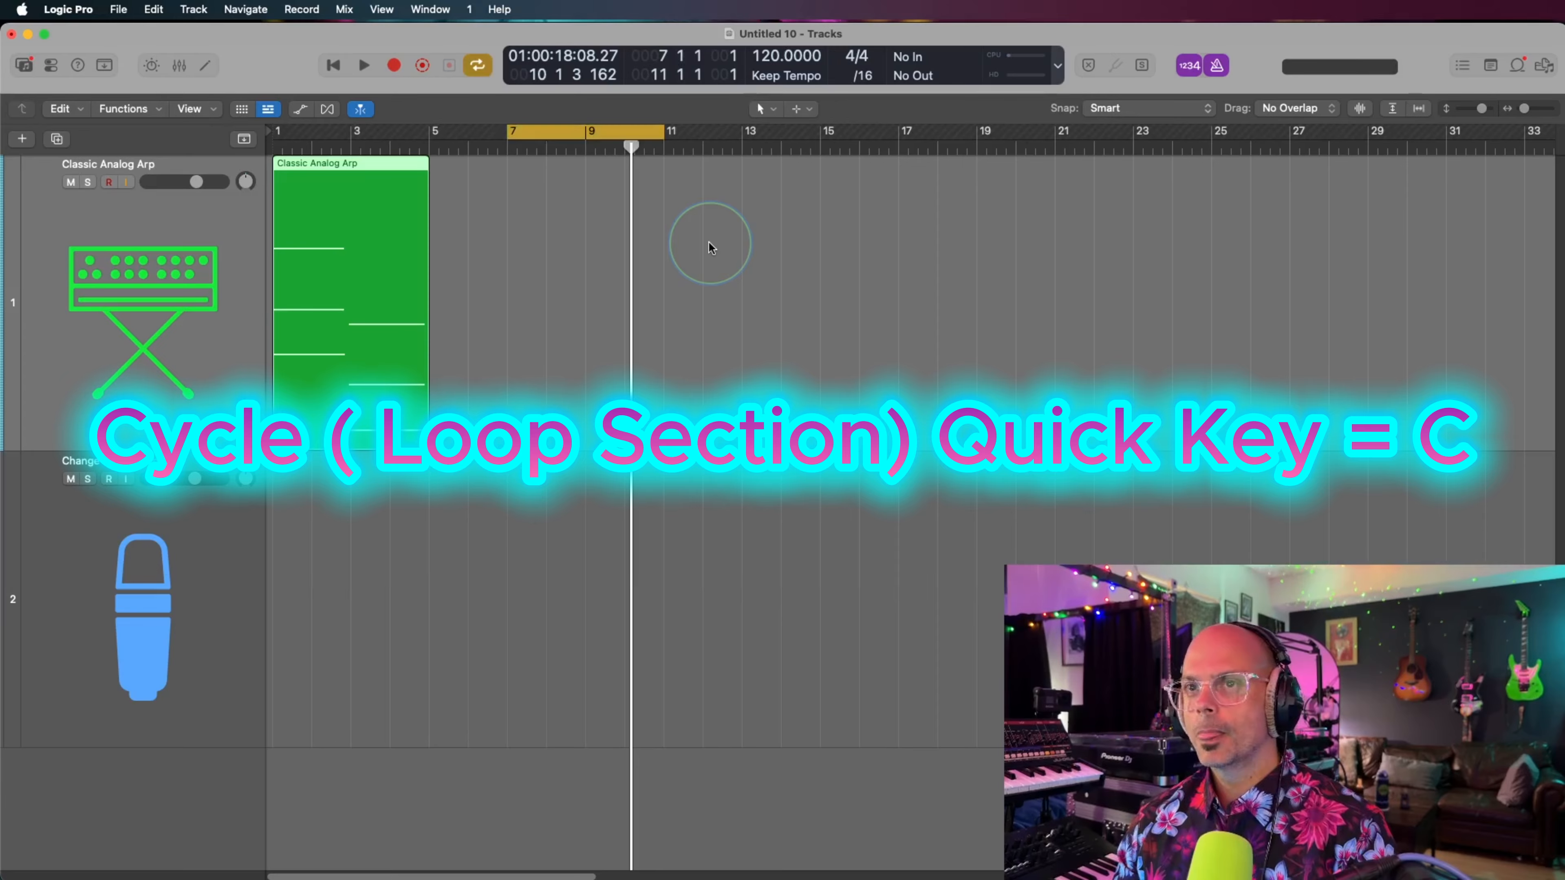
key("c")
key("c")
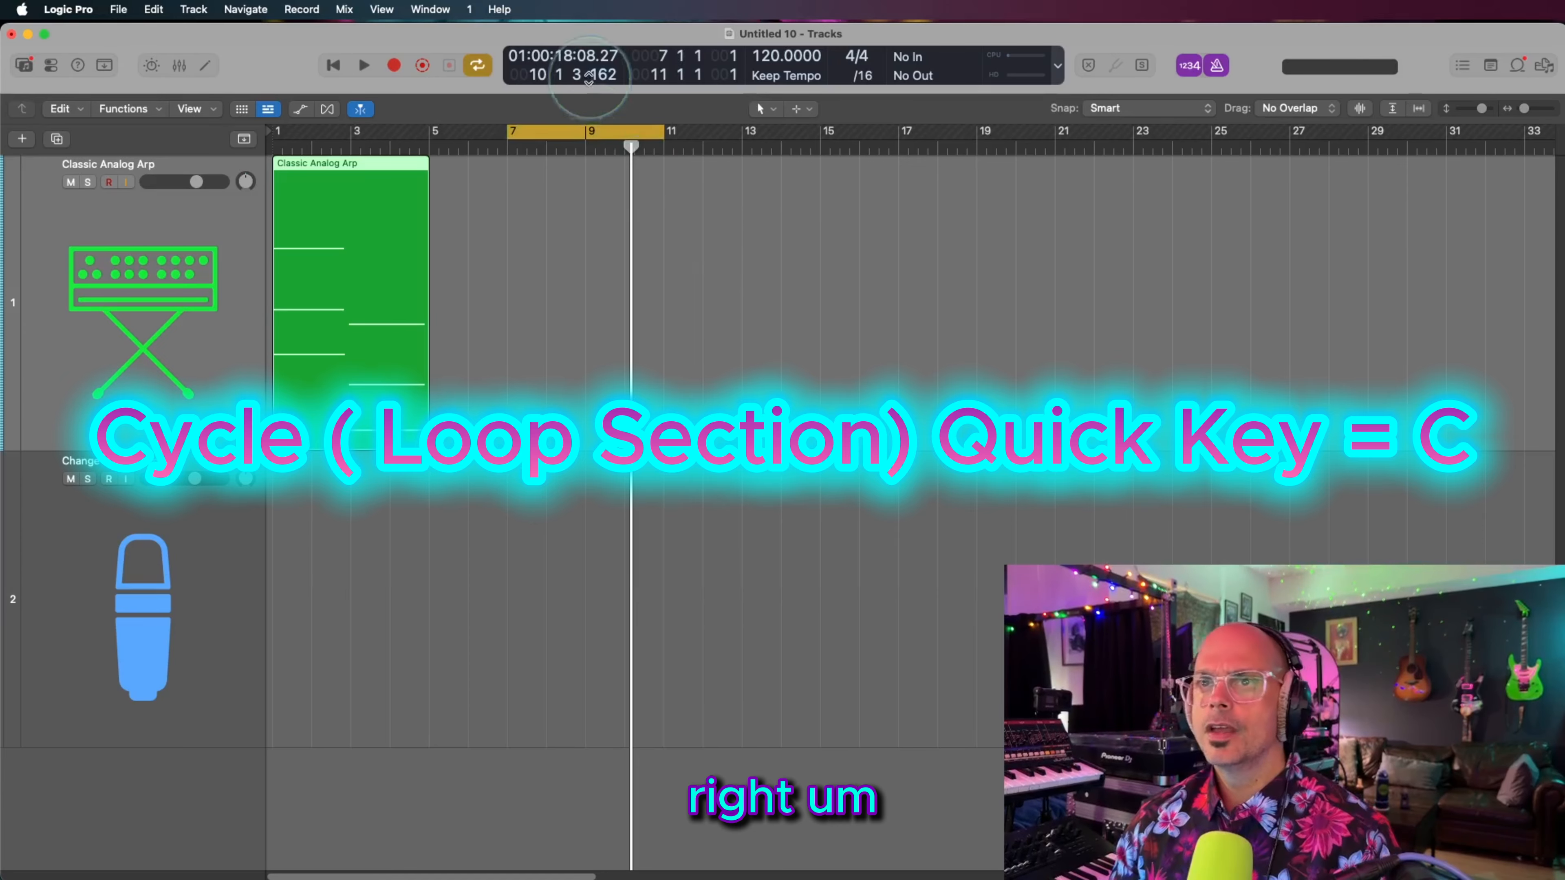
left_click_drag(582, 131, 932, 120)
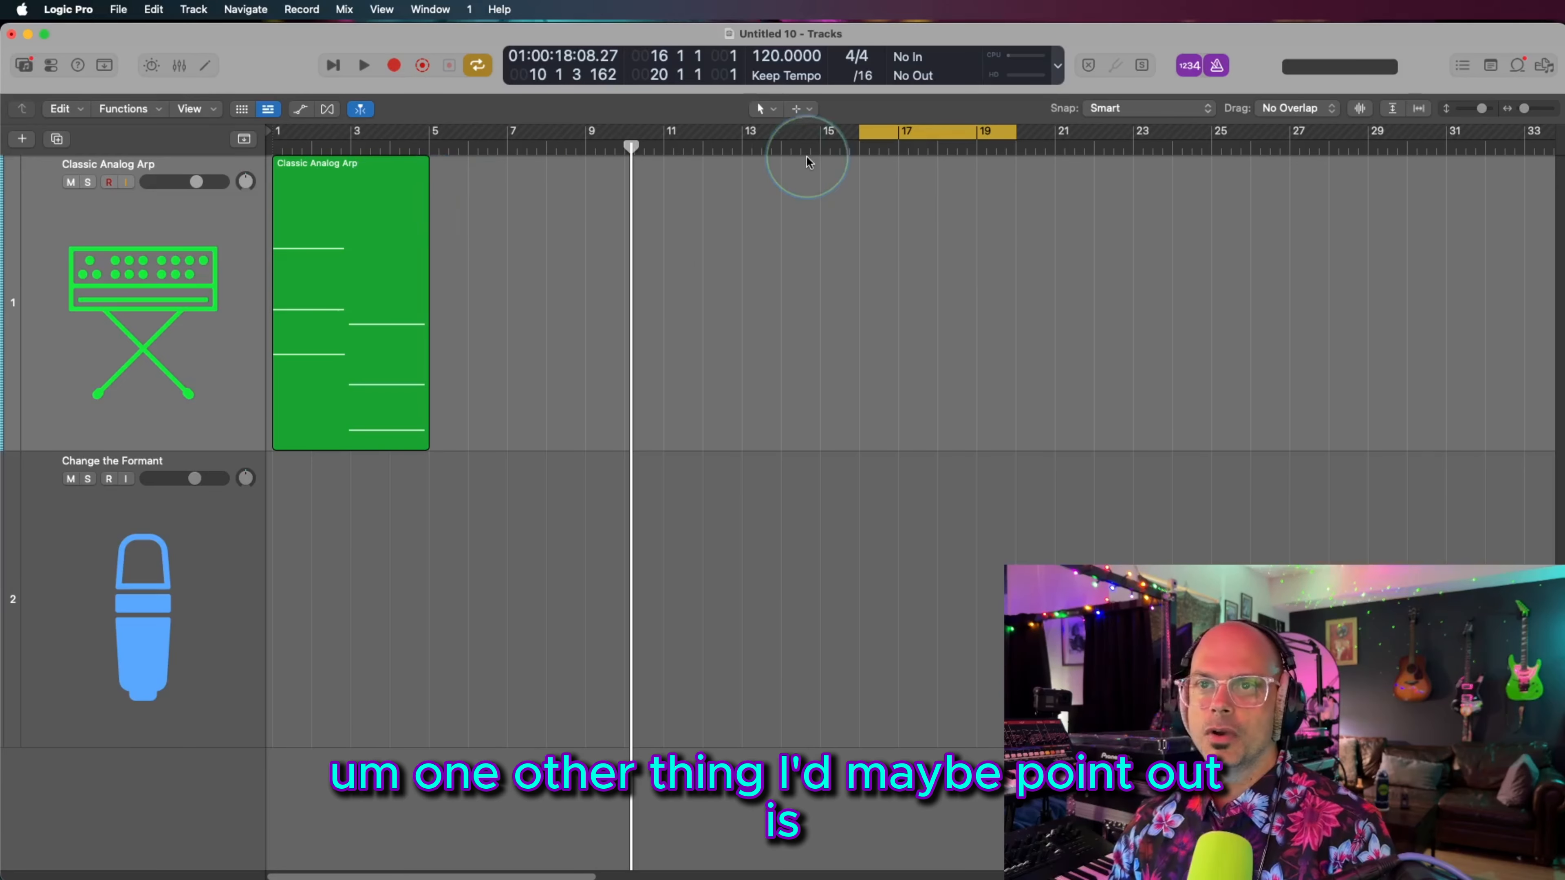
Step: Select the recorded Classic Analog Arp region, deselect it, and select it again
left_click(404, 227)
left_click(778, 208)
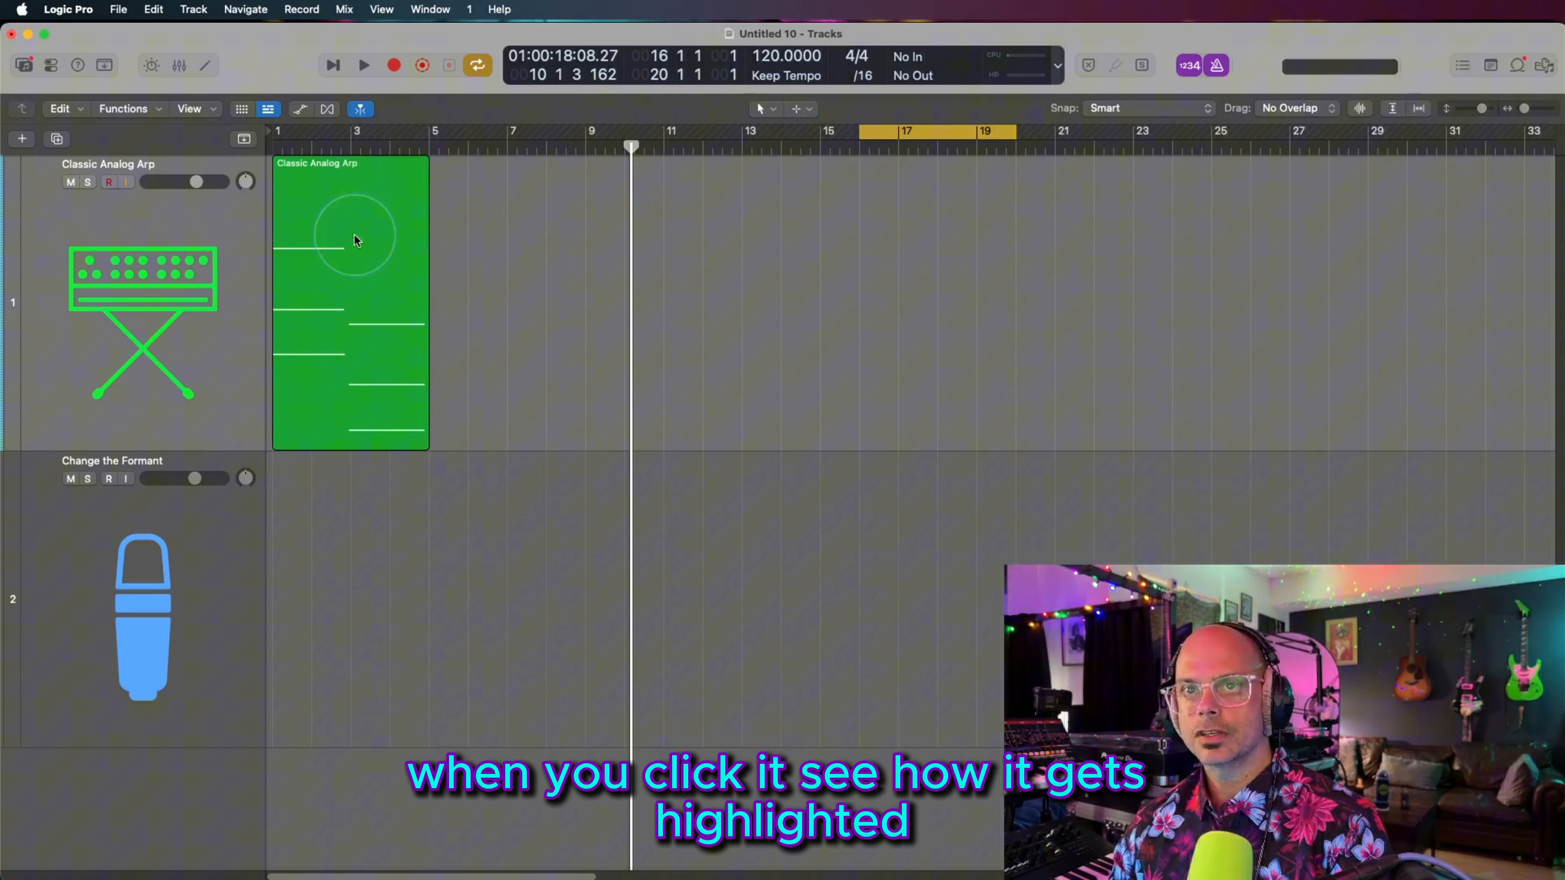
left_click(337, 201)
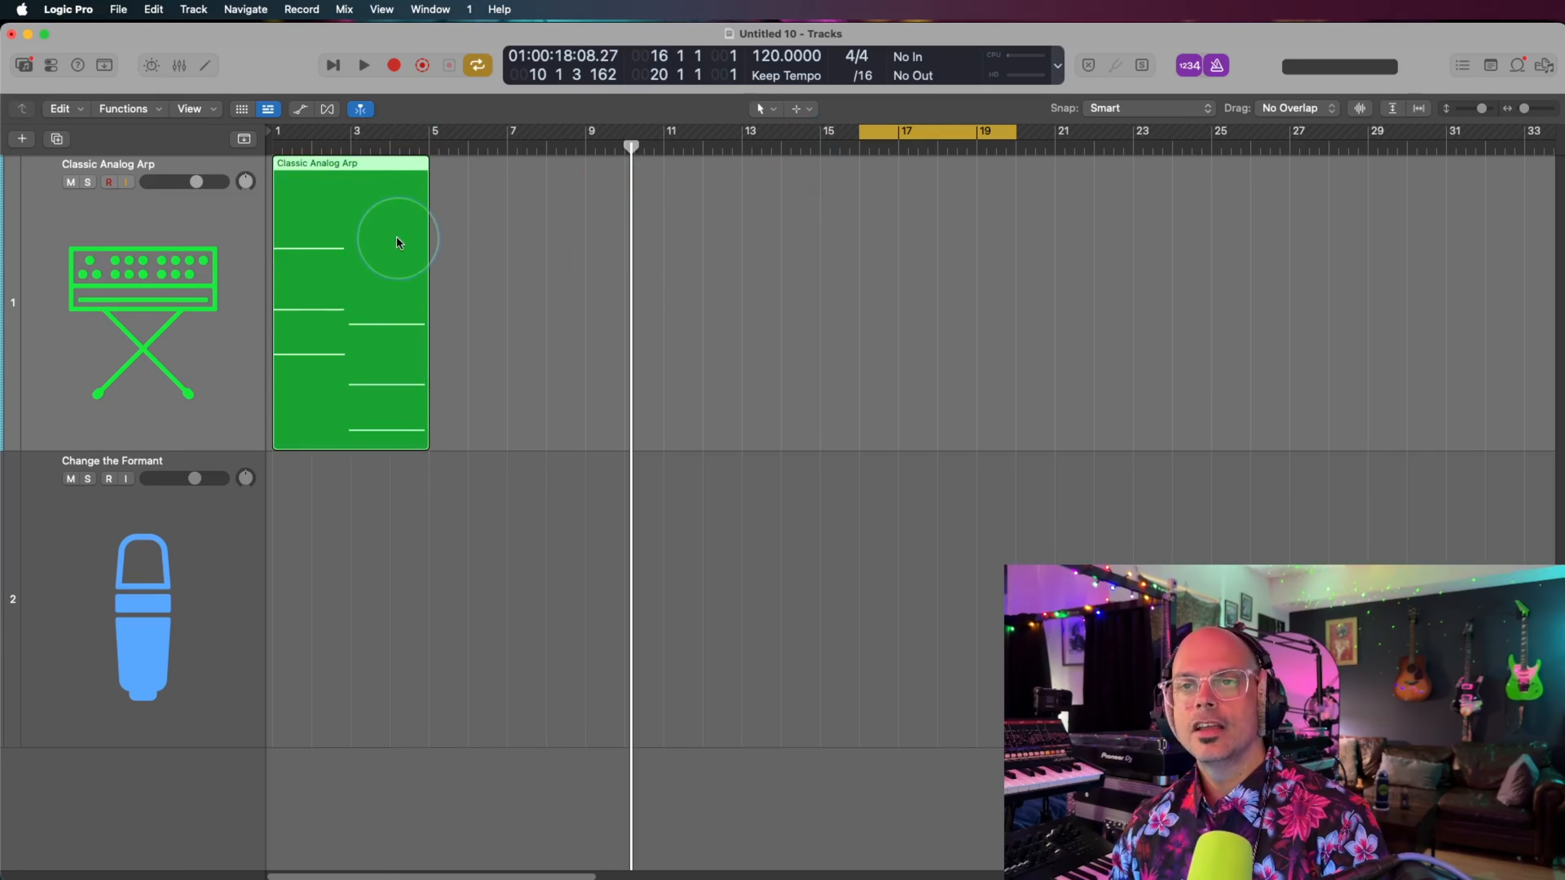
Step: Set the cycle range to the selected Classic Analog Arp region, spanning bars 1–5, and toggle cycle mode off and on
key("super+u")
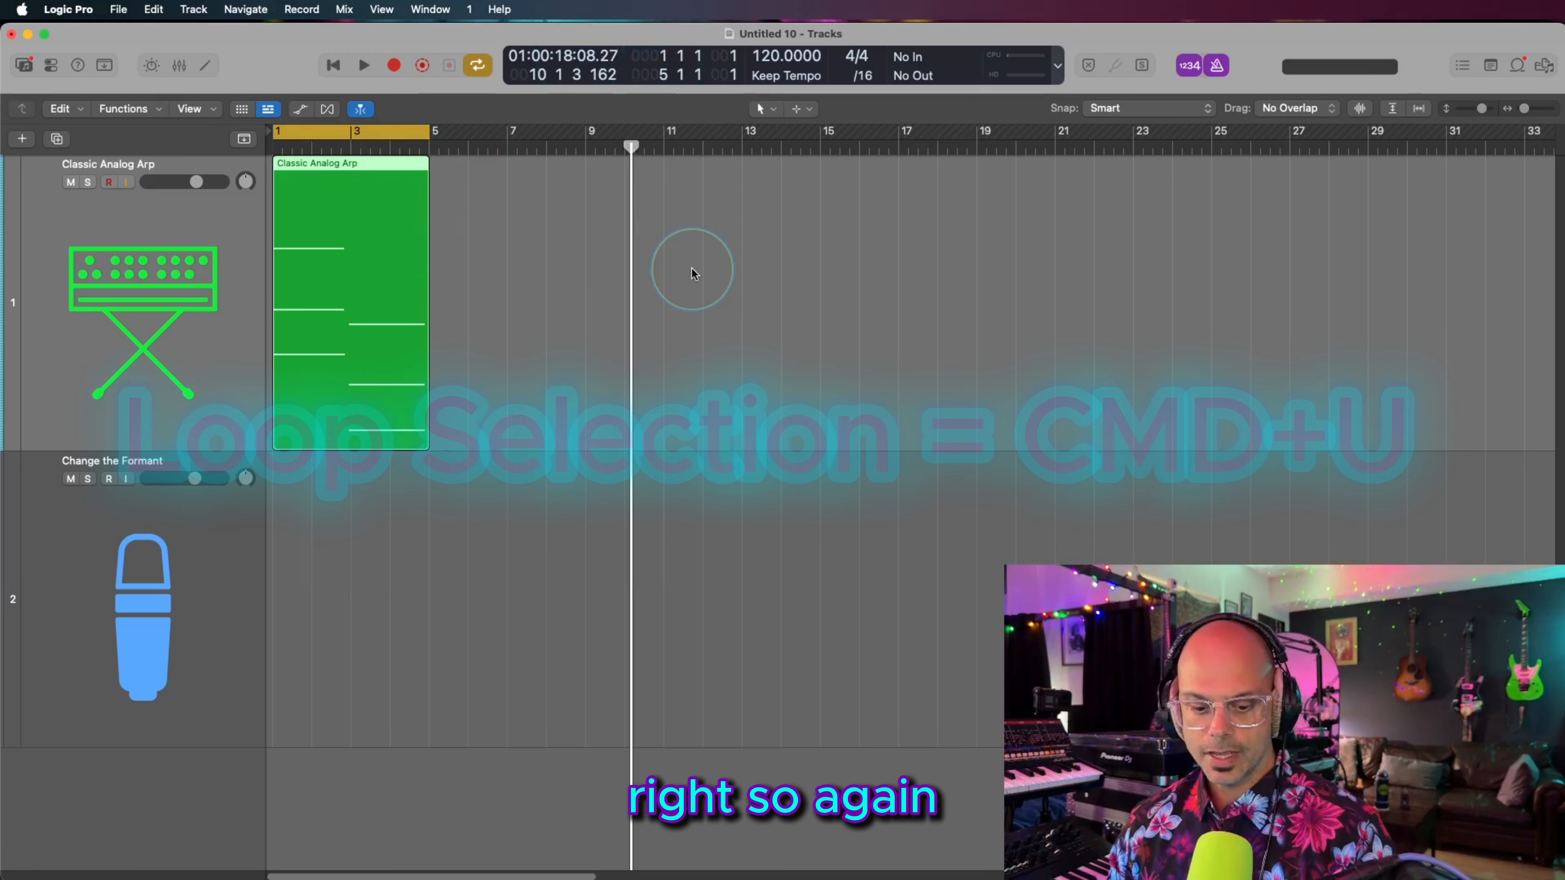
key("c")
key("c")
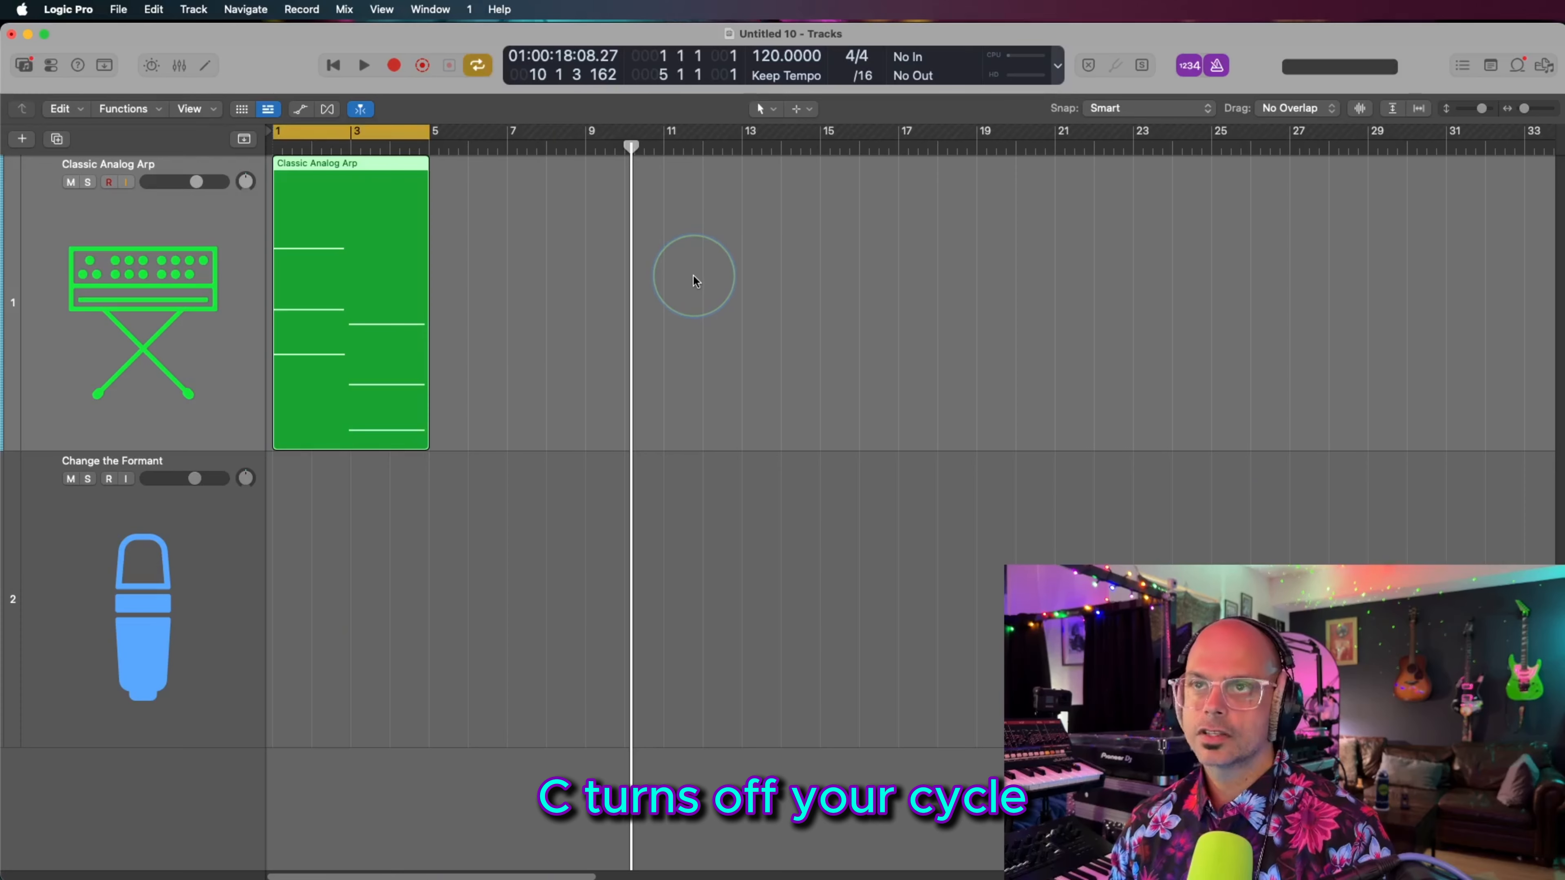
key("c")
key("c")
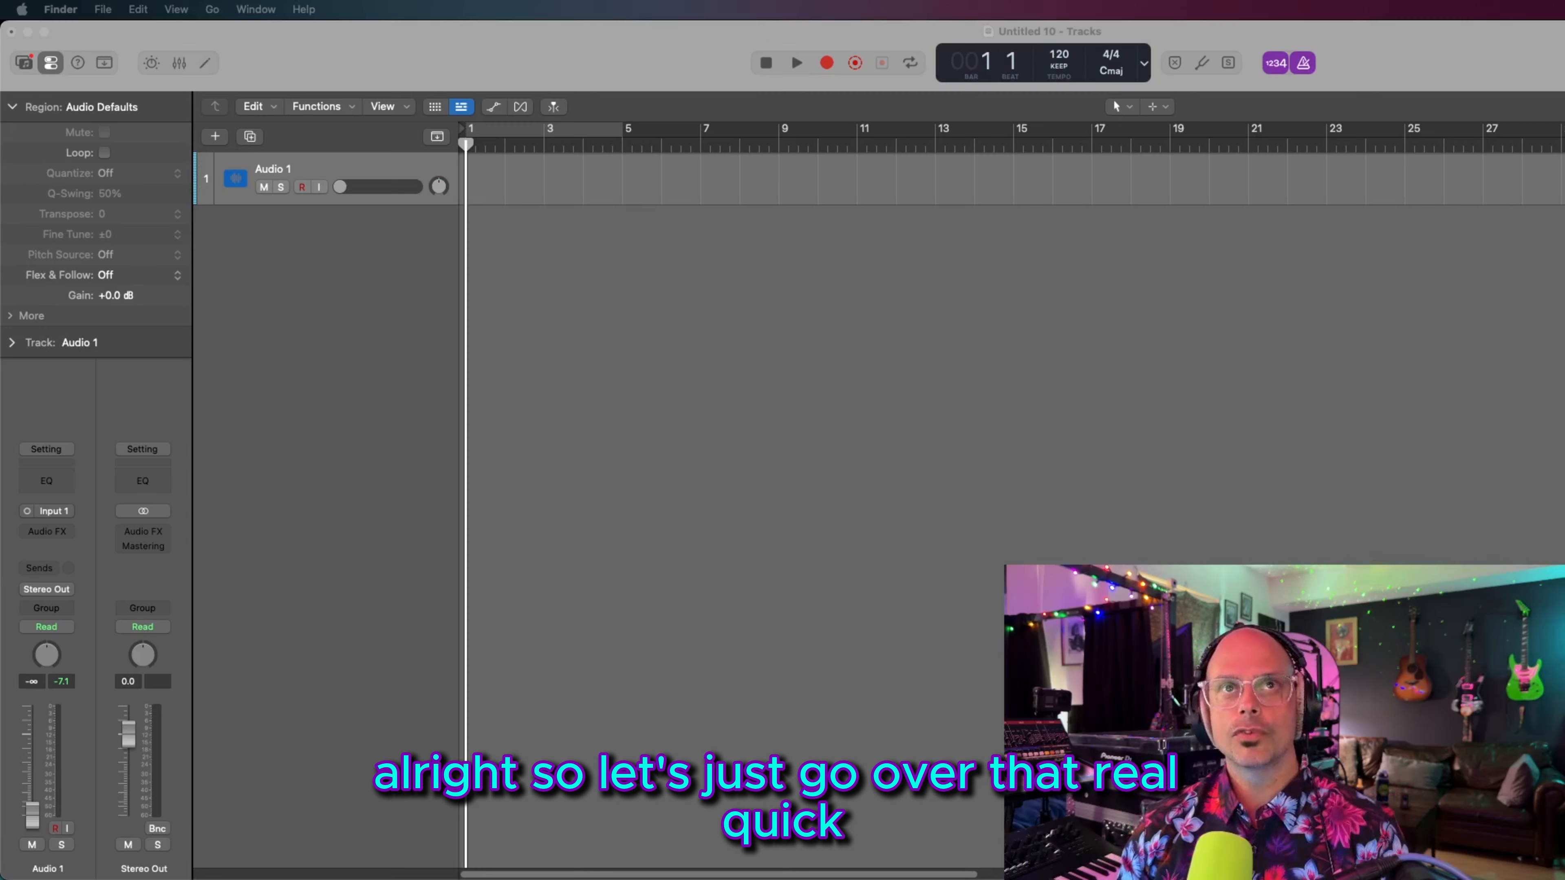
Step: Show the Loop Browser beside the Tracks area, hide it, and show it again
left_click(1003, 354)
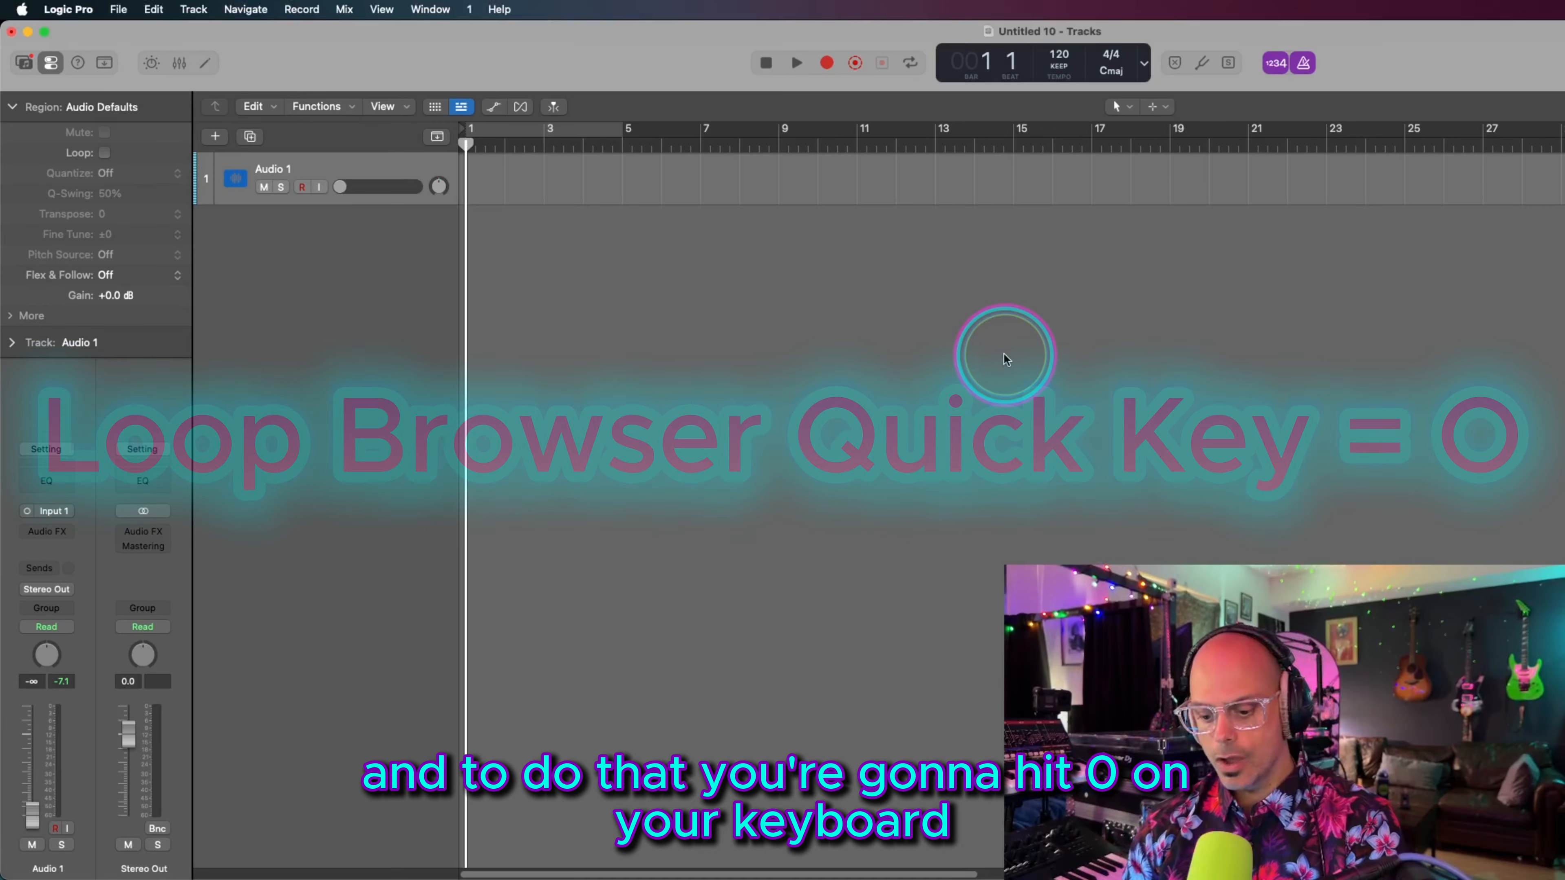
key("o")
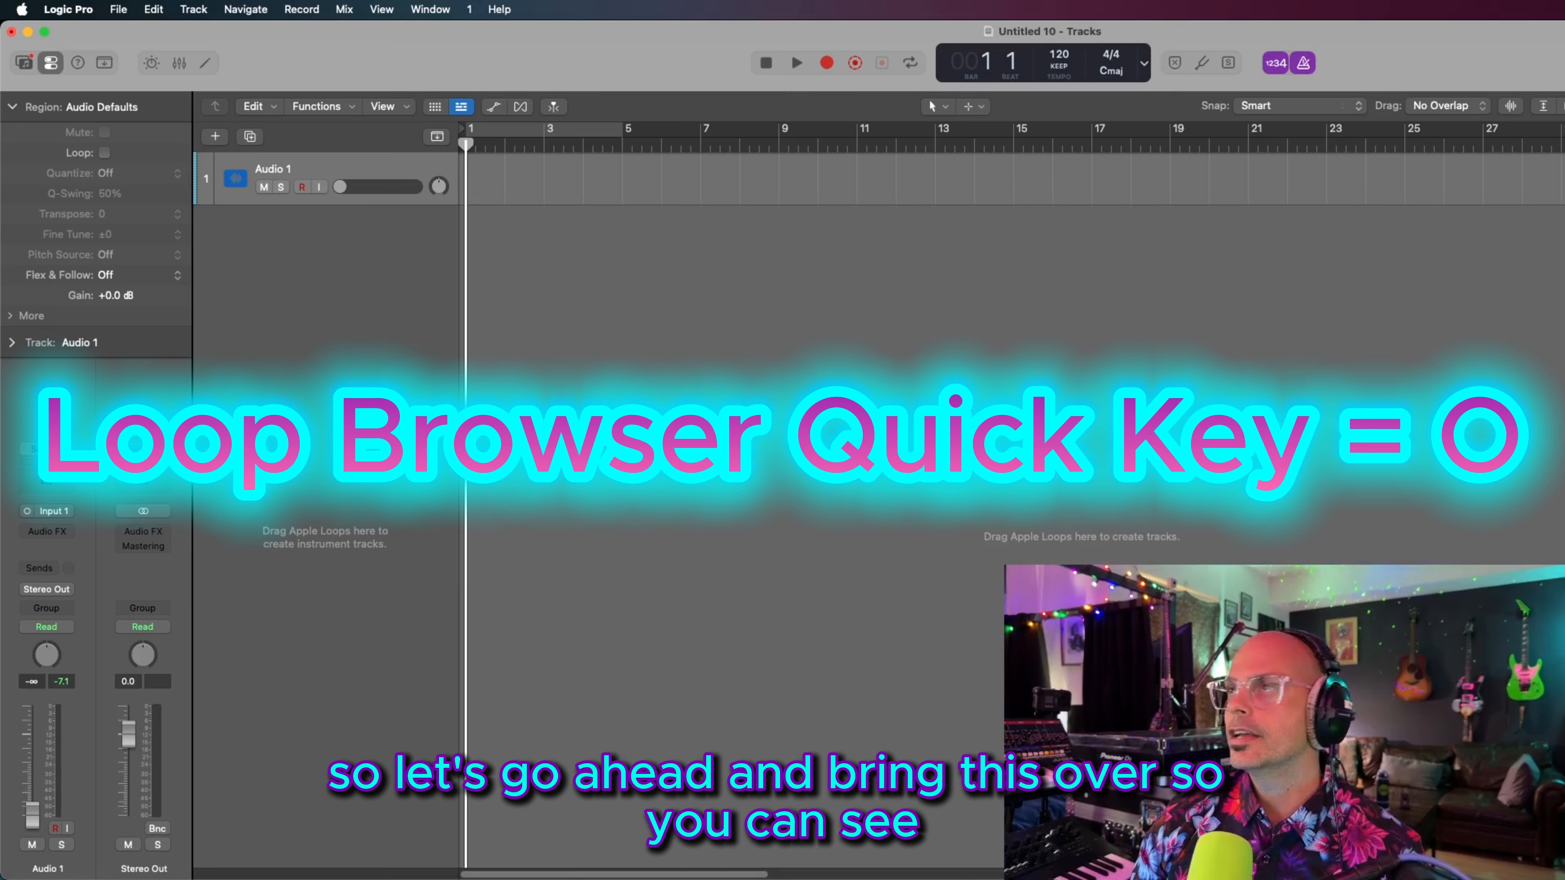
mouse_move(1564, 22)
left_mouse_down()
mouse_move(1509, 19)
mouse_move(1564, 12)
left_mouse_up()
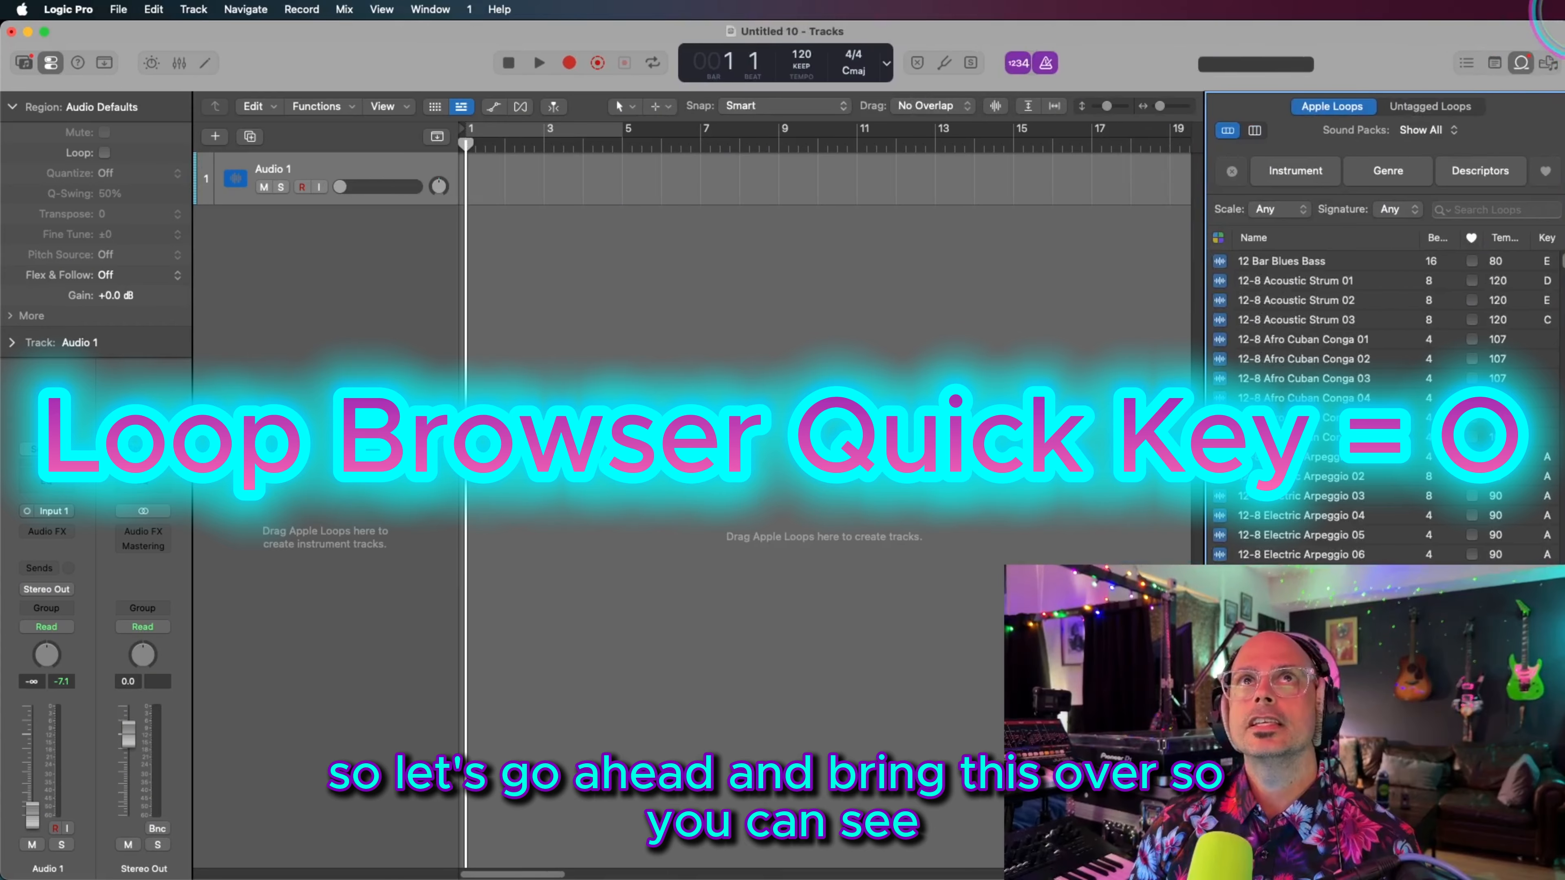
key("o")
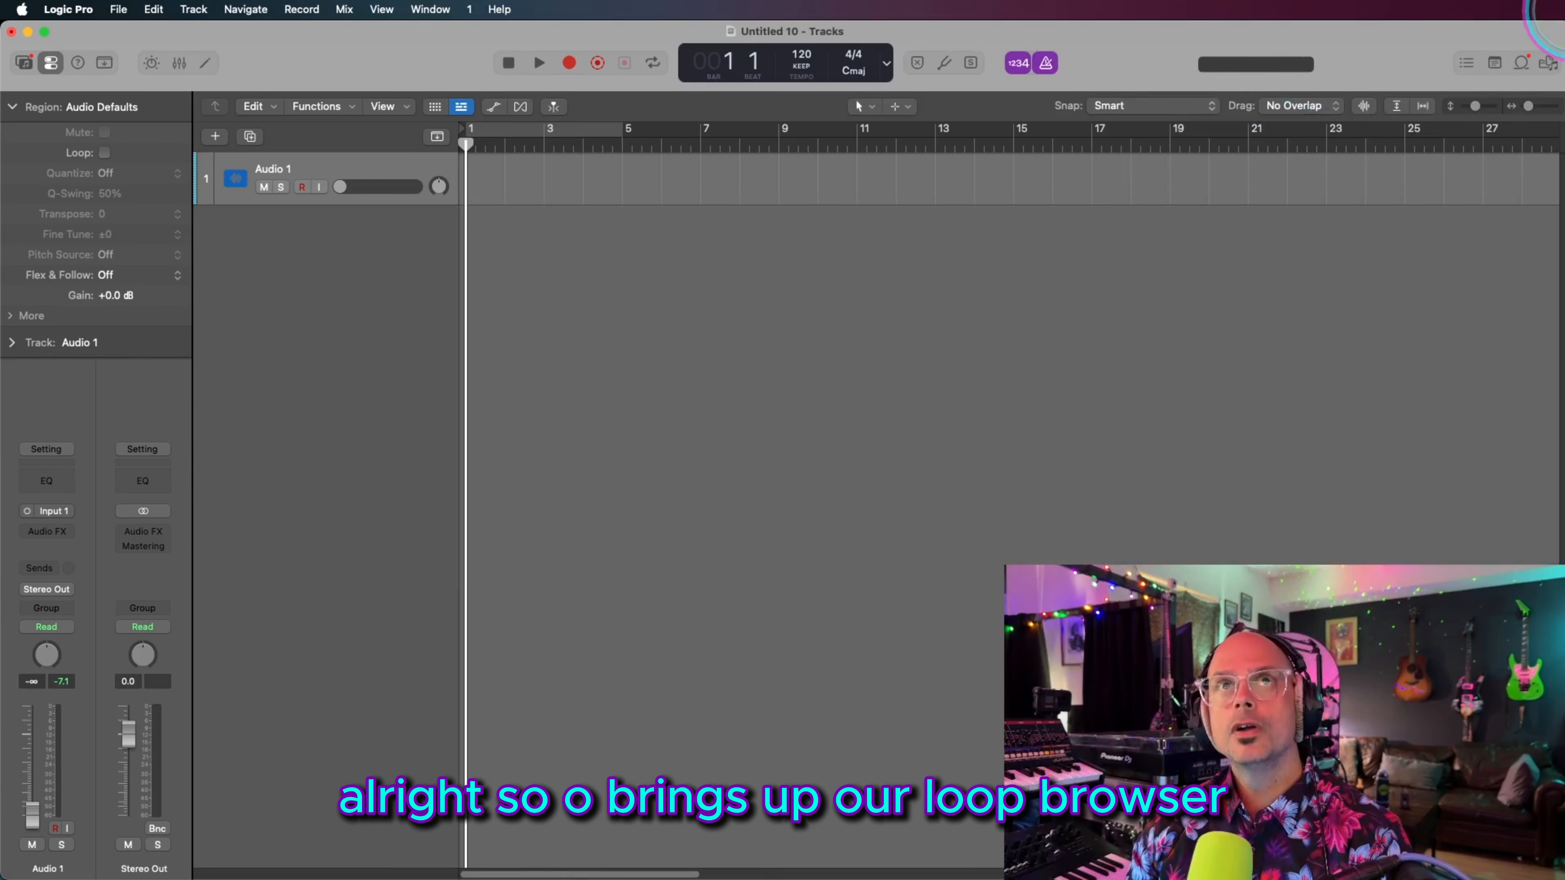
key("o")
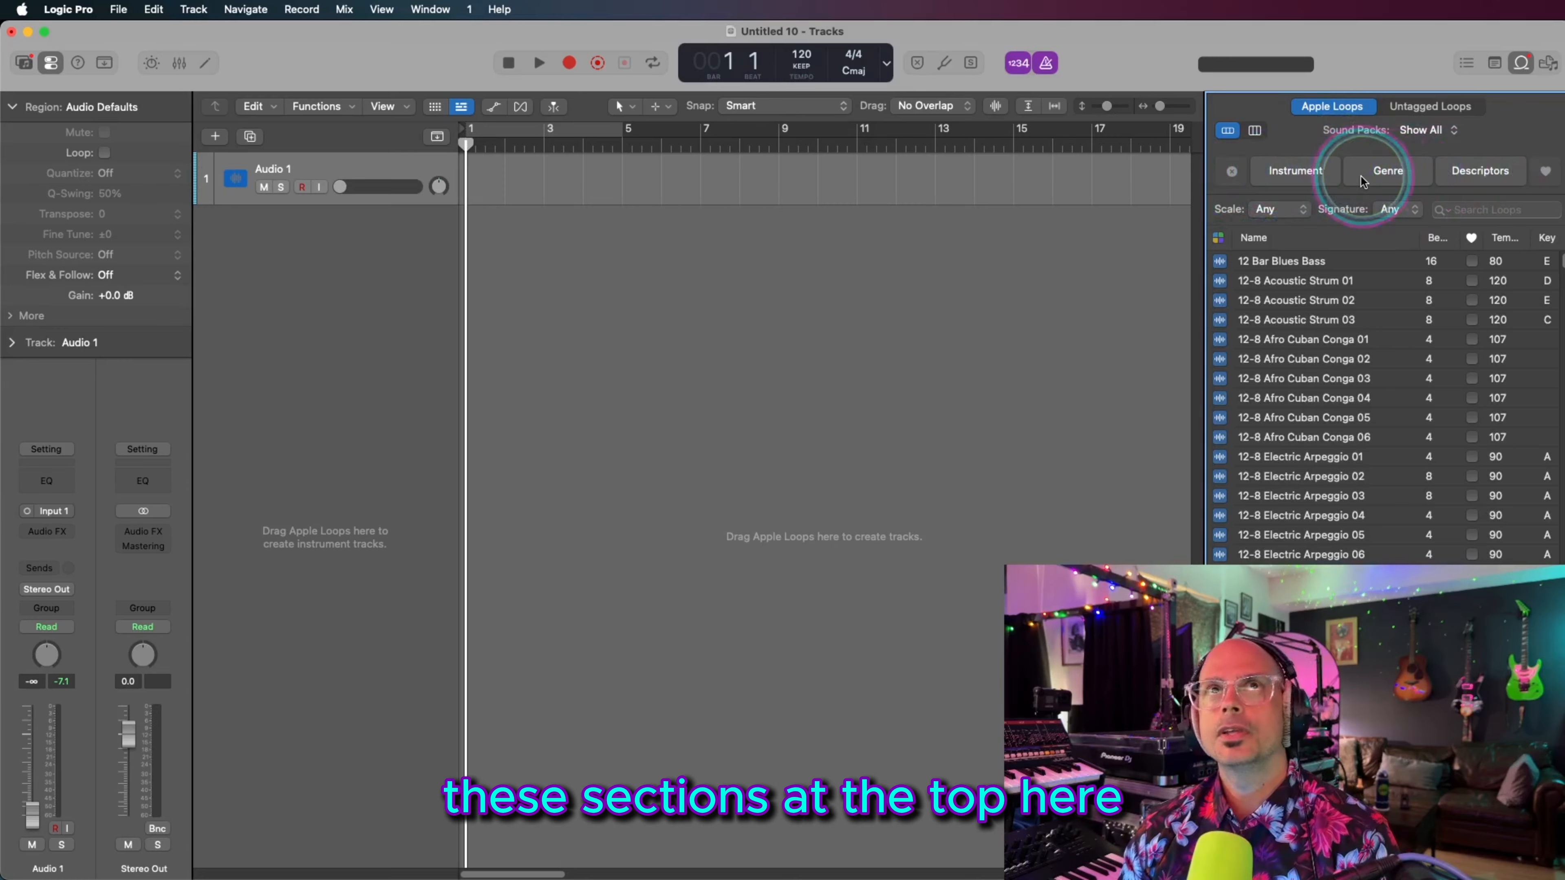
Step: Filter the Apple Loops by the Beats instrument, sort them by tempo, and find the 120 BPM loops
left_click(1307, 178)
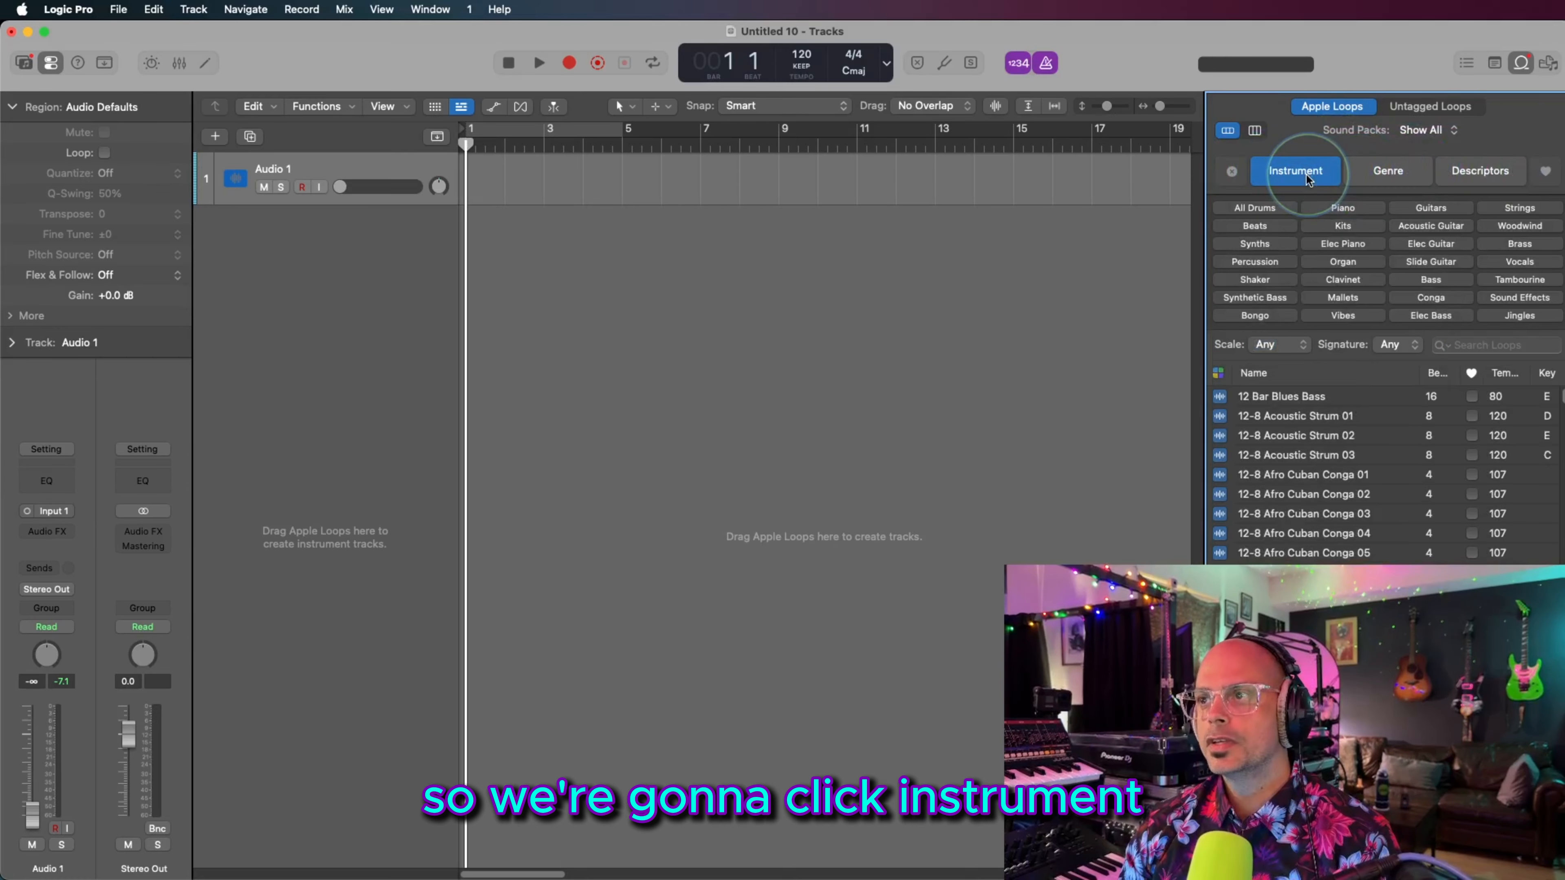
left_click(1254, 226)
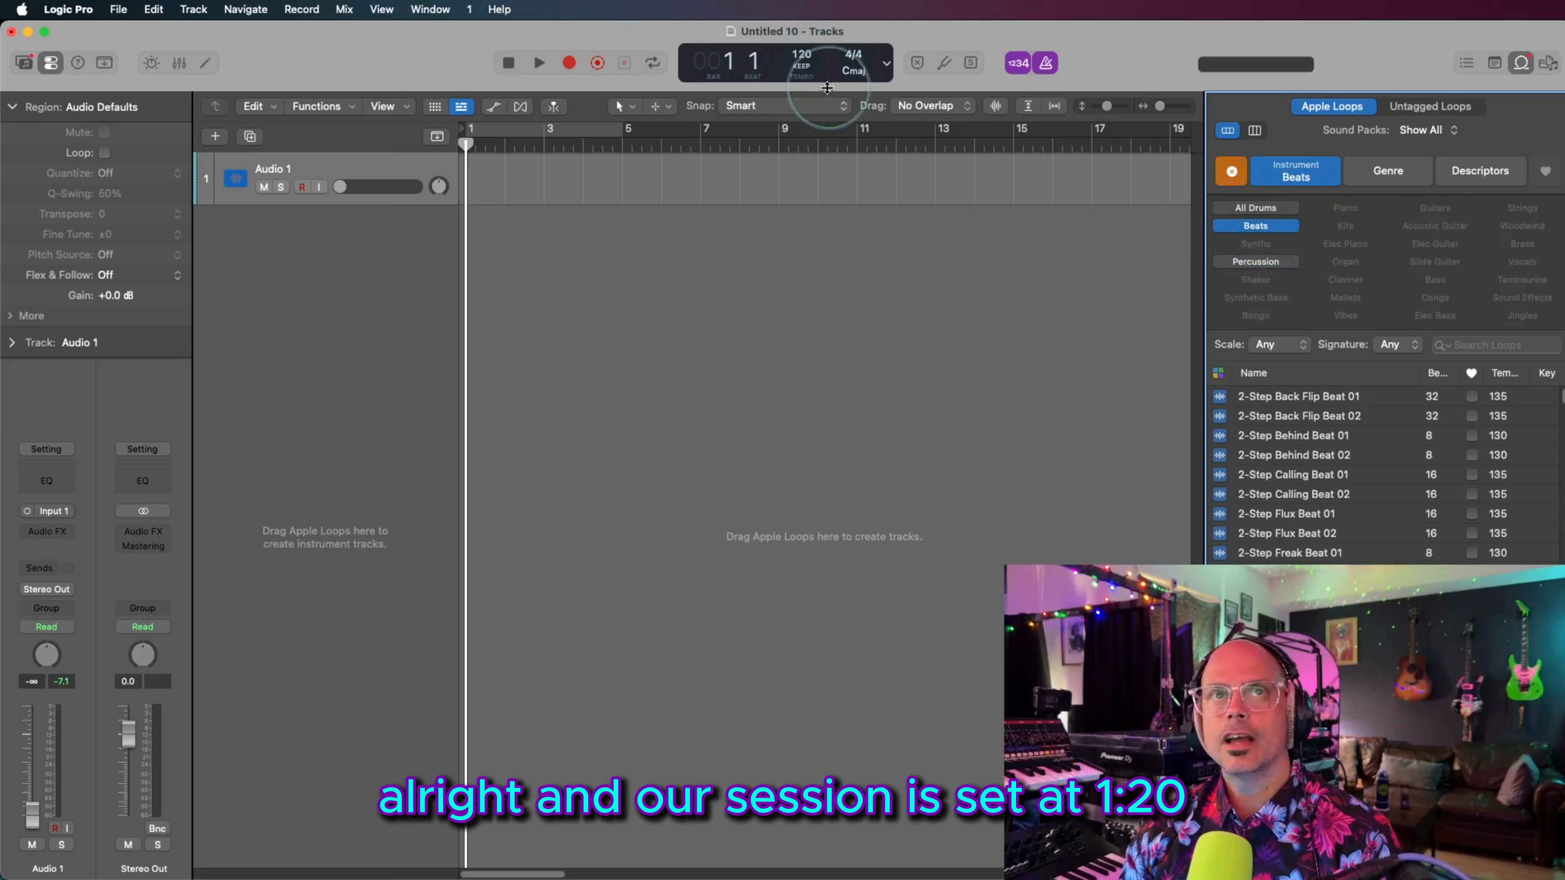
left_click(1499, 374)
scroll(1417, 469, "down", 15)
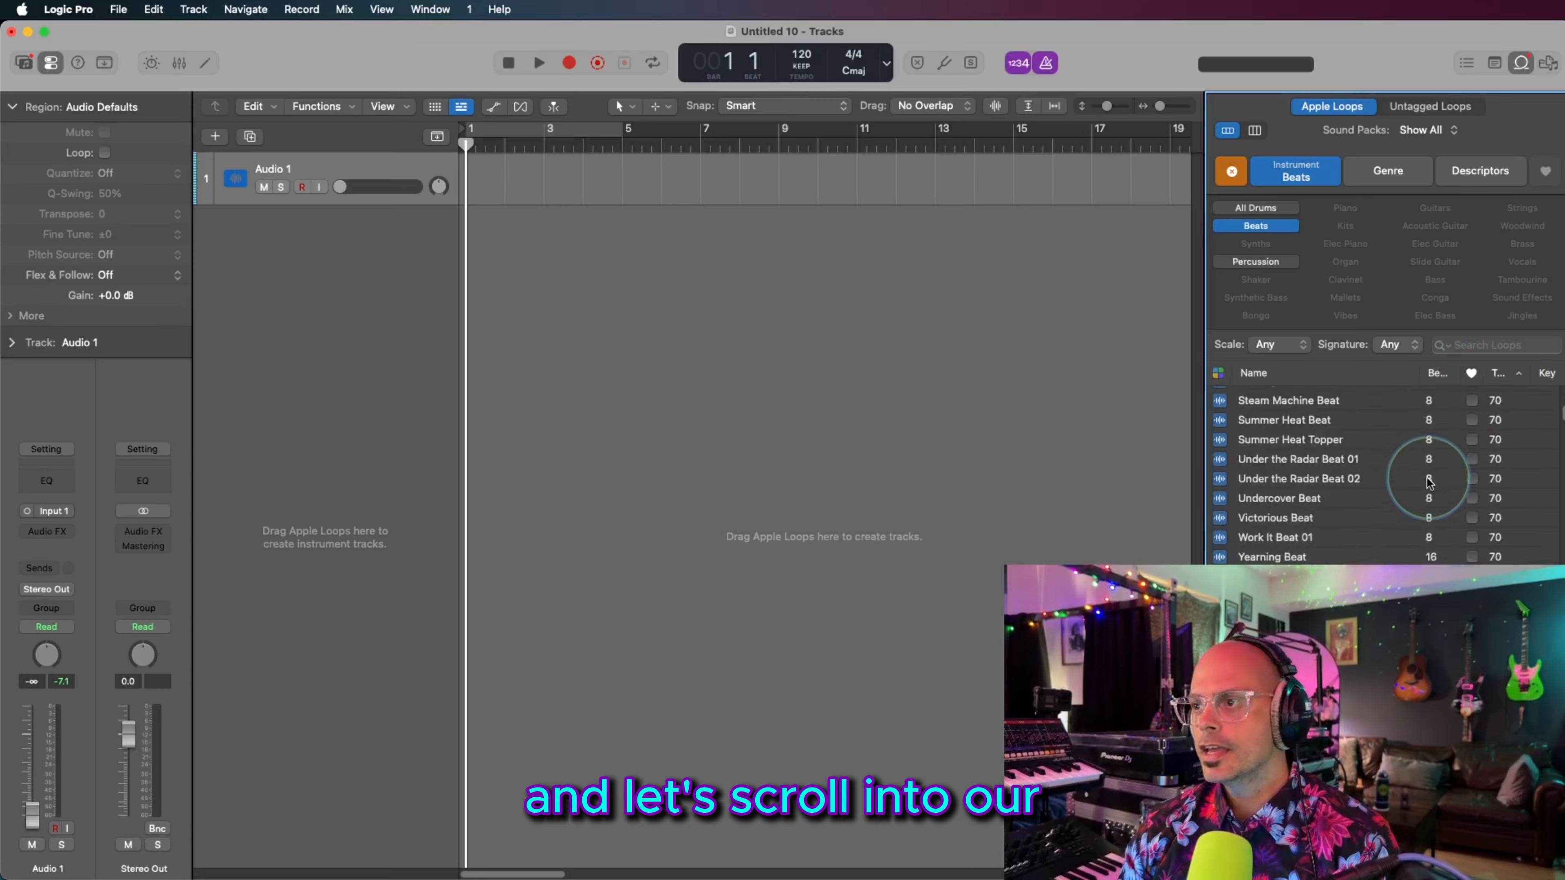
scroll(1429, 483, "down", 15)
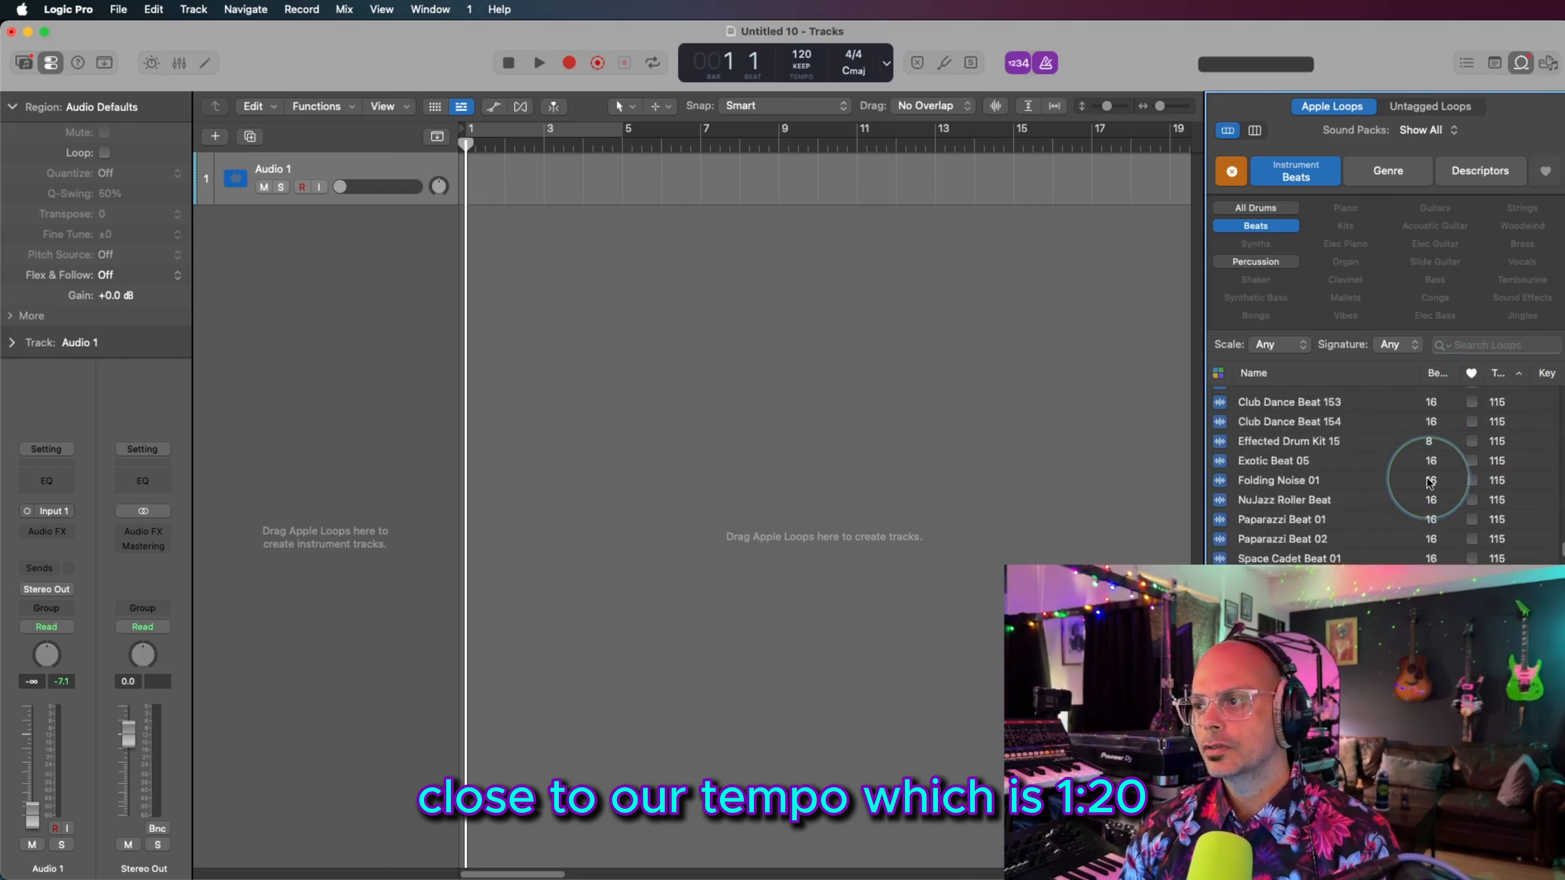
scroll(1429, 483, "up", 10)
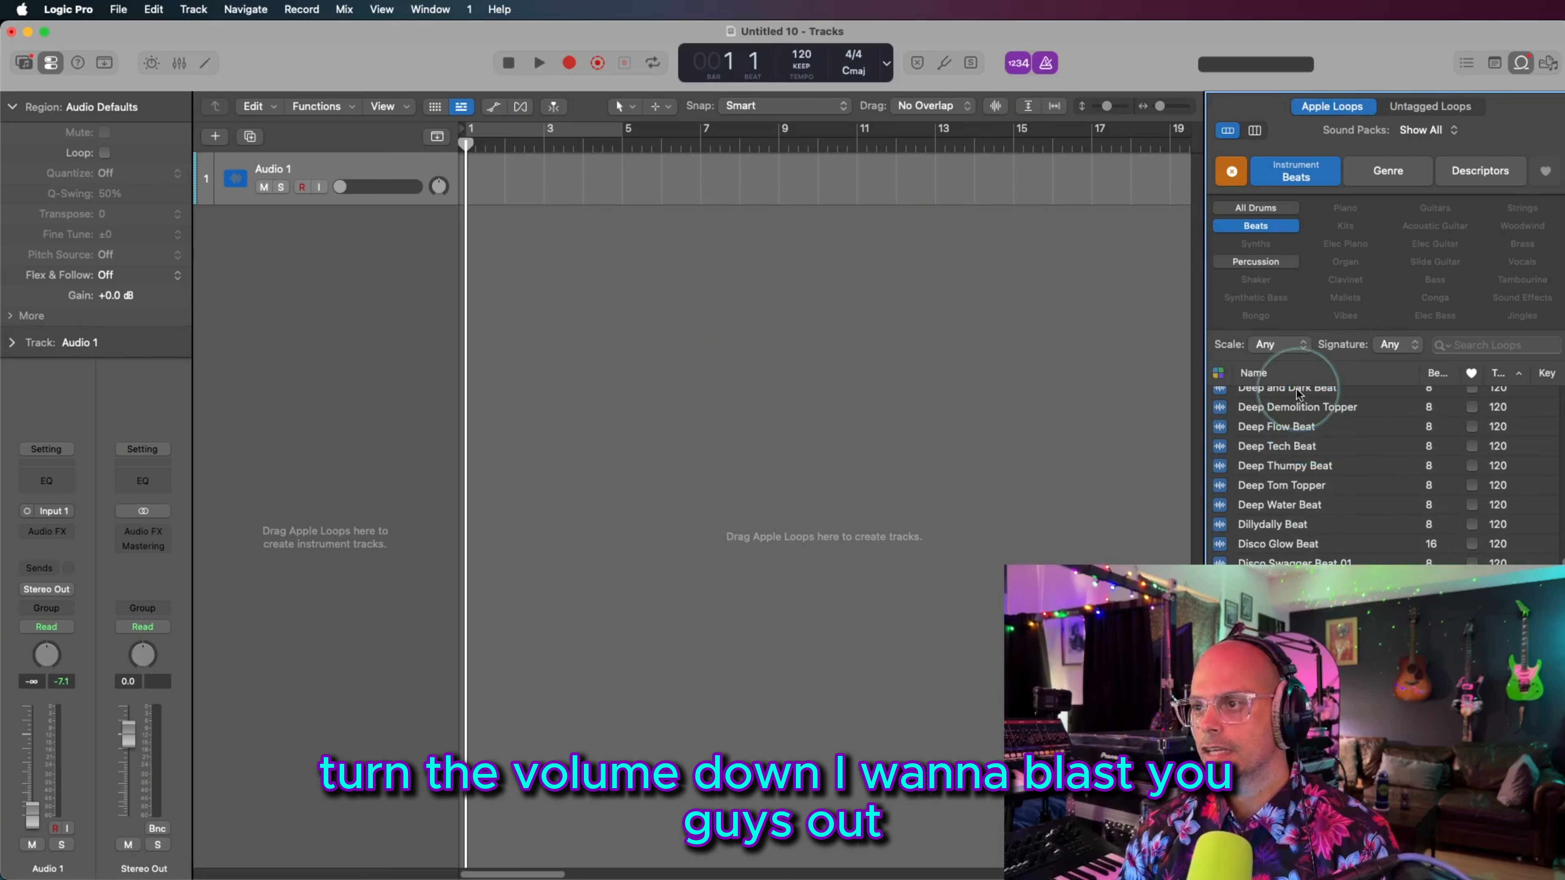
Step: Preview the Deep Flow Beat loop, and start and stop project playback
left_click(1321, 429)
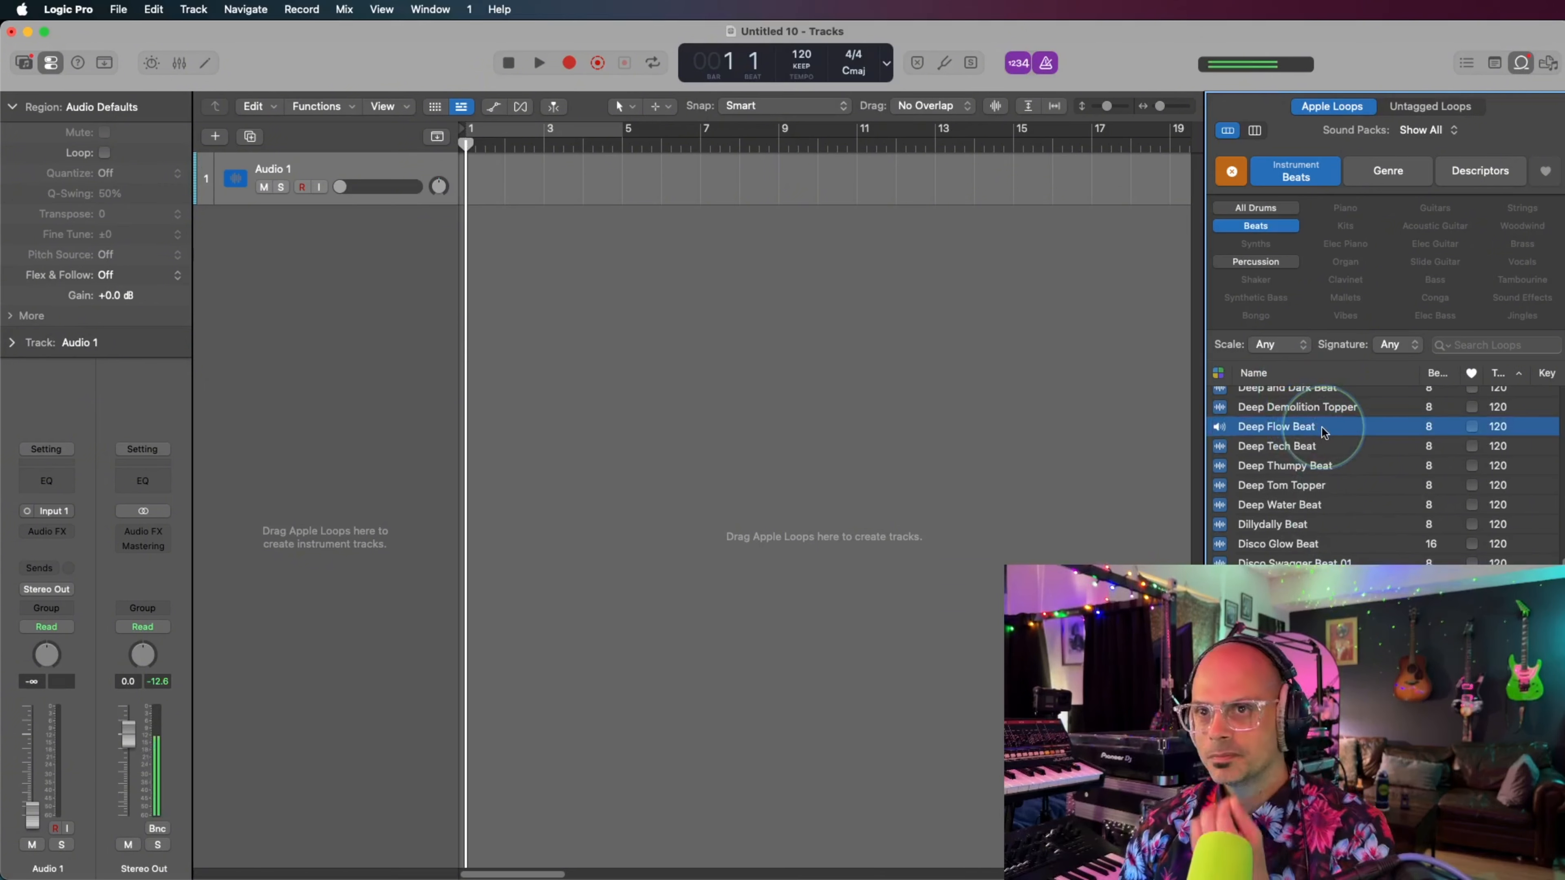
mouse_move(1323, 431)
left_mouse_down()
mouse_move(646, 289)
mouse_move(477, 292)
mouse_move(899, 284)
mouse_move(499, 259)
mouse_move(1115, 268)
mouse_move(1257, 420)
mouse_move(1347, 445)
left_mouse_up()
key("space")
key("space")
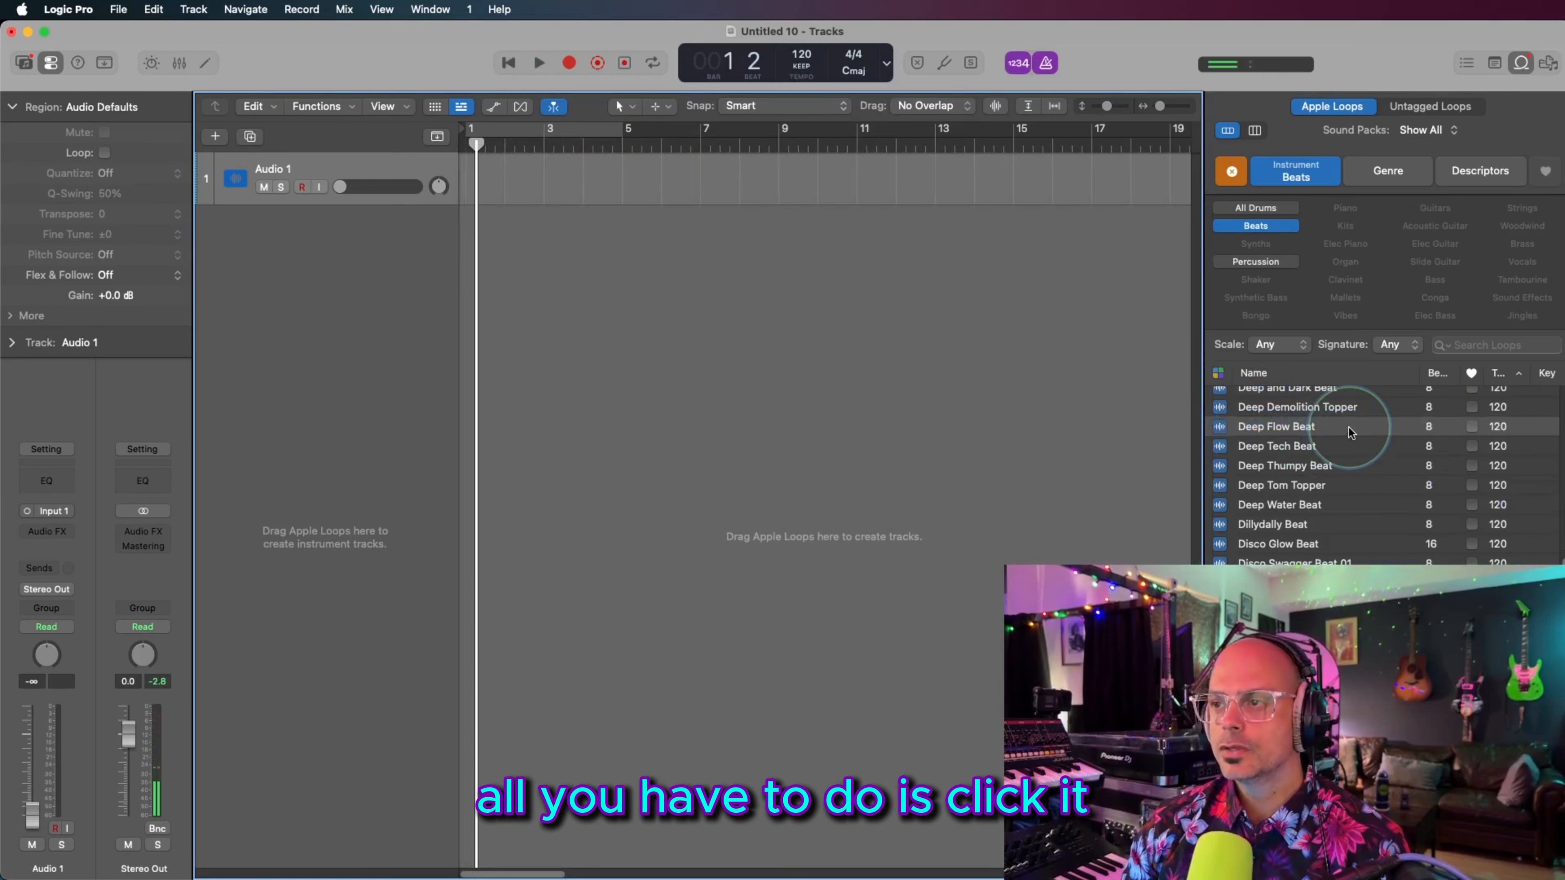
Step: Add the Deep Flow Beat loop on a new track at bar 1 and extend its looping to bar 25
left_click(1348, 428)
left_click_drag(1348, 428, 469, 363)
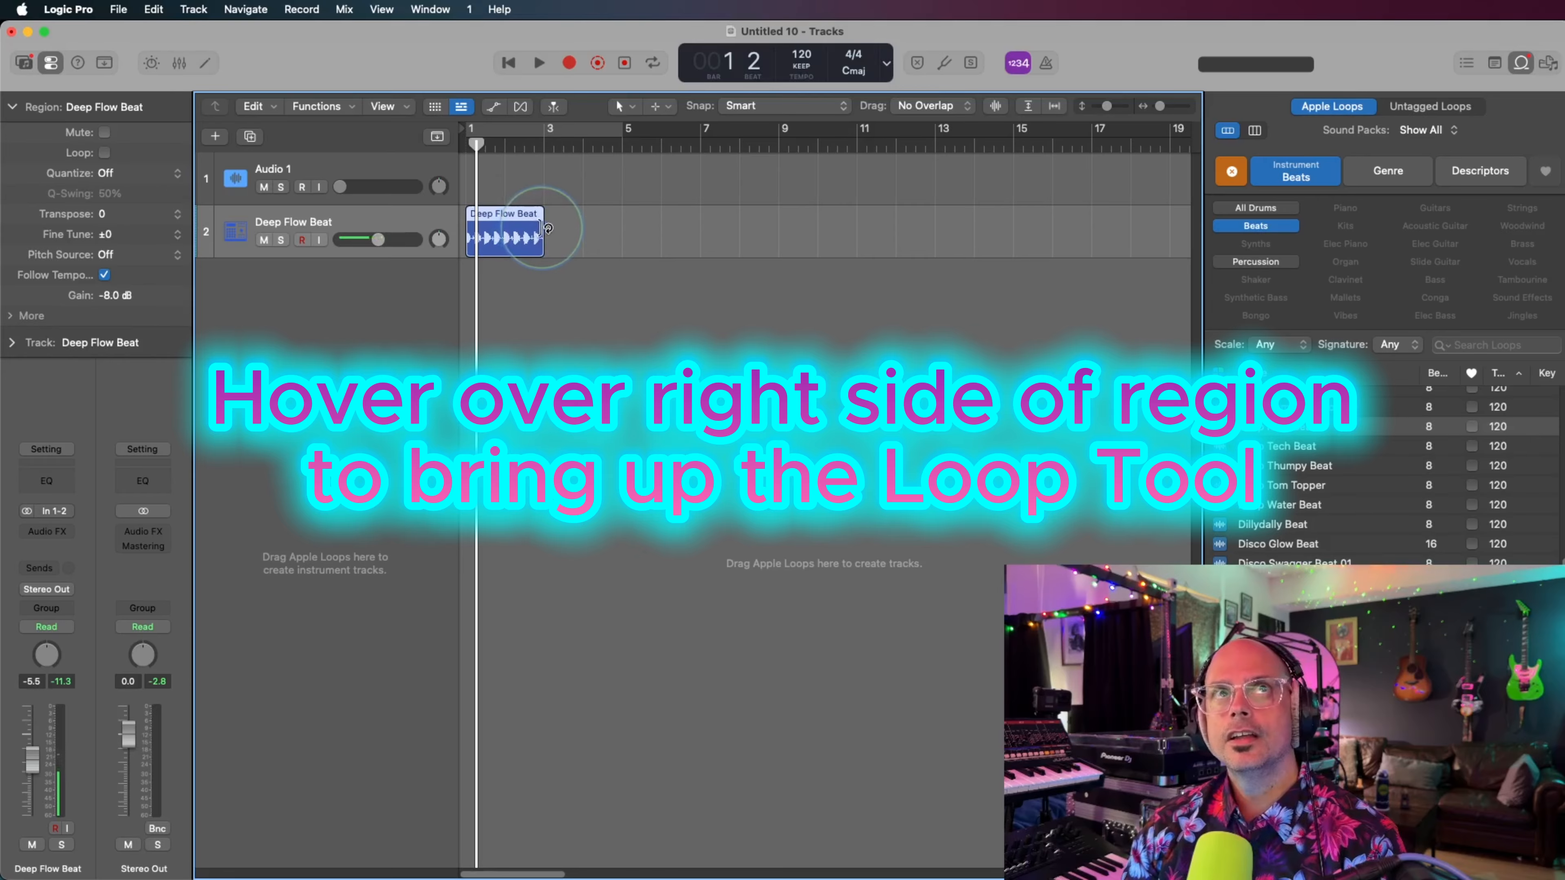
left_click_drag(542, 227, 912, 230)
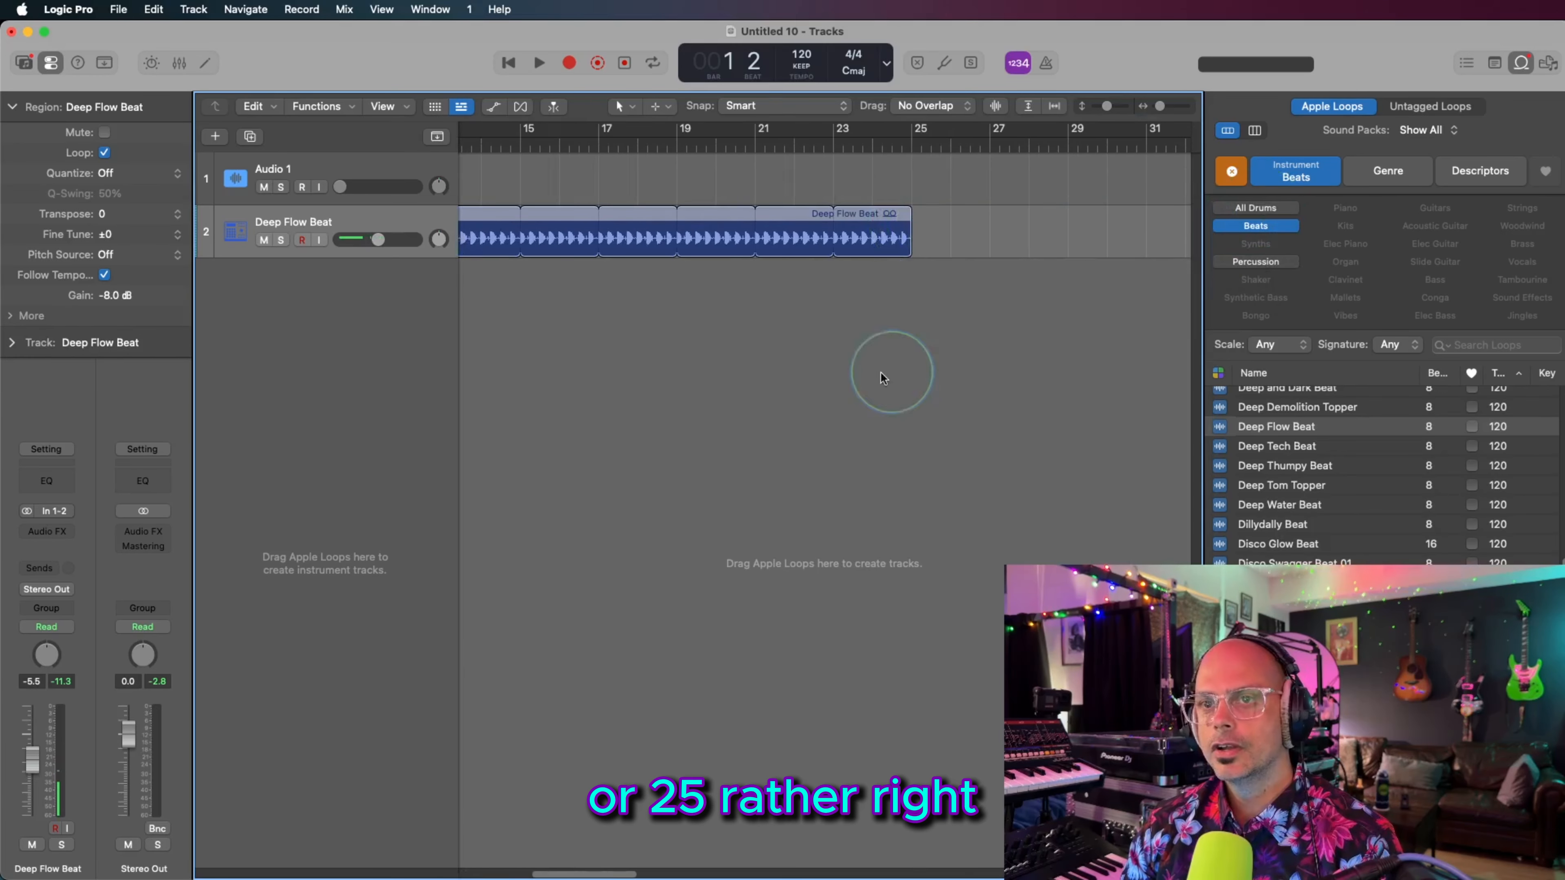
left_click(860, 345)
key("space")
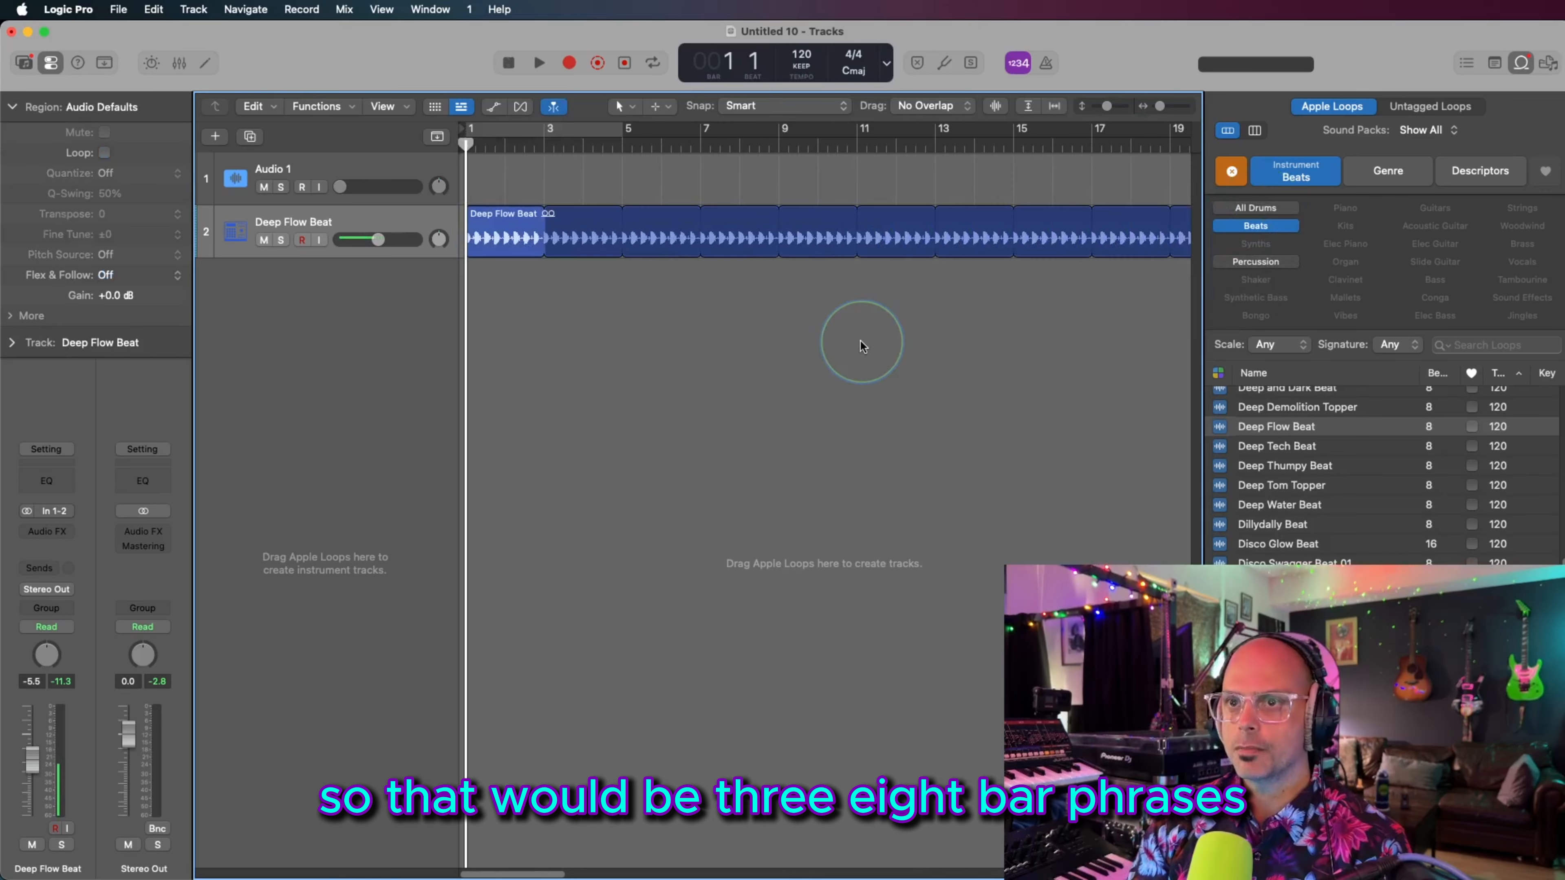
Step: Zoom out the timeline and adjust the track height to view the whole Deep Flow Beat region through bar 25
key("super+Down")
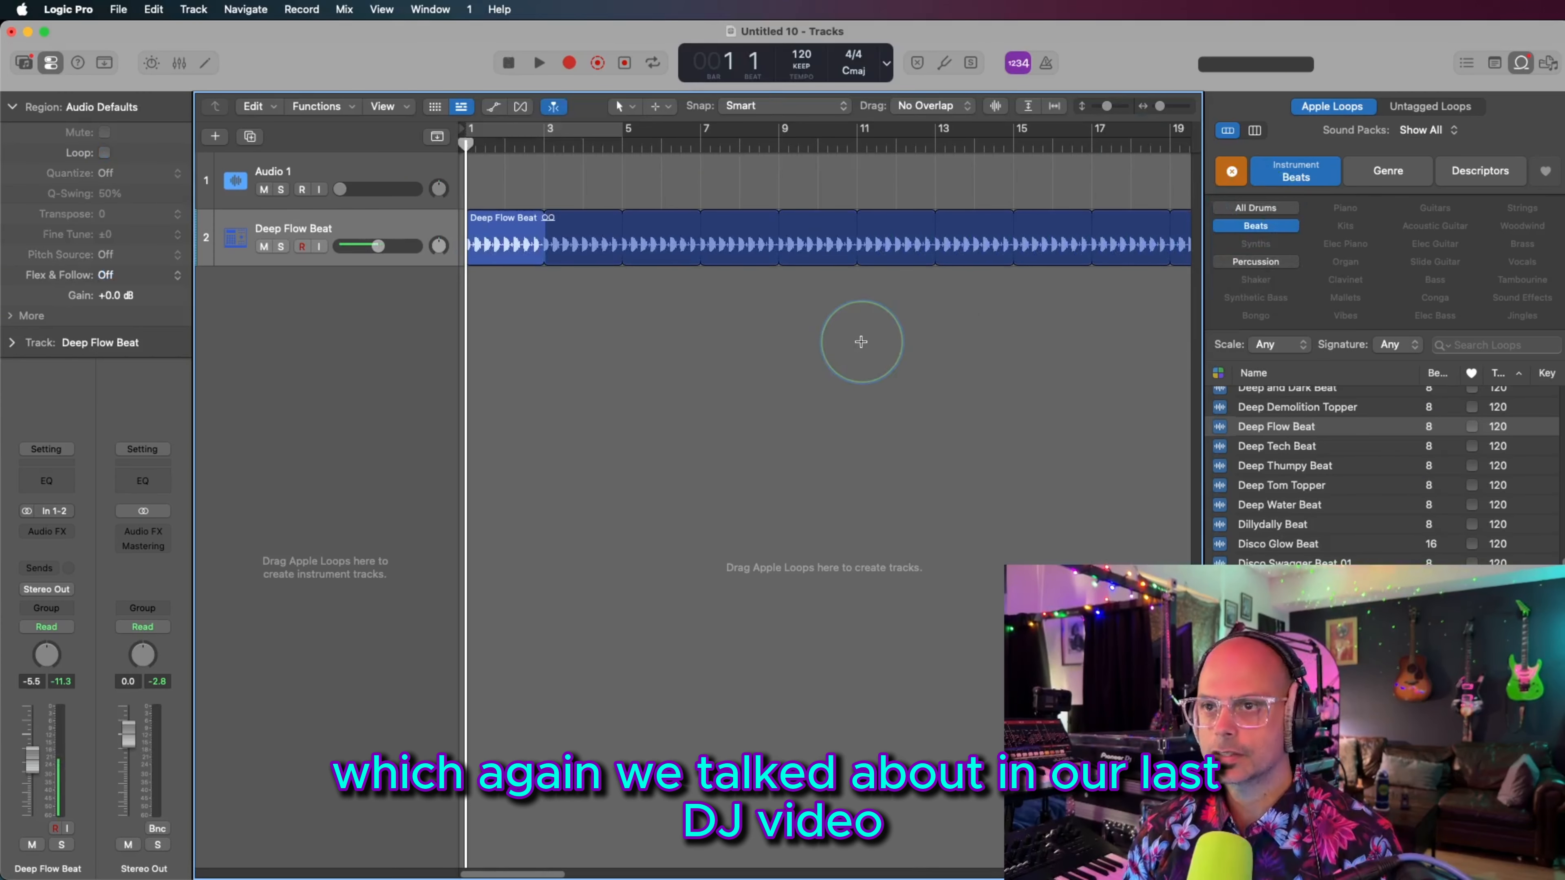
key("super+Down")
key("super+Down")
key("super+Down")
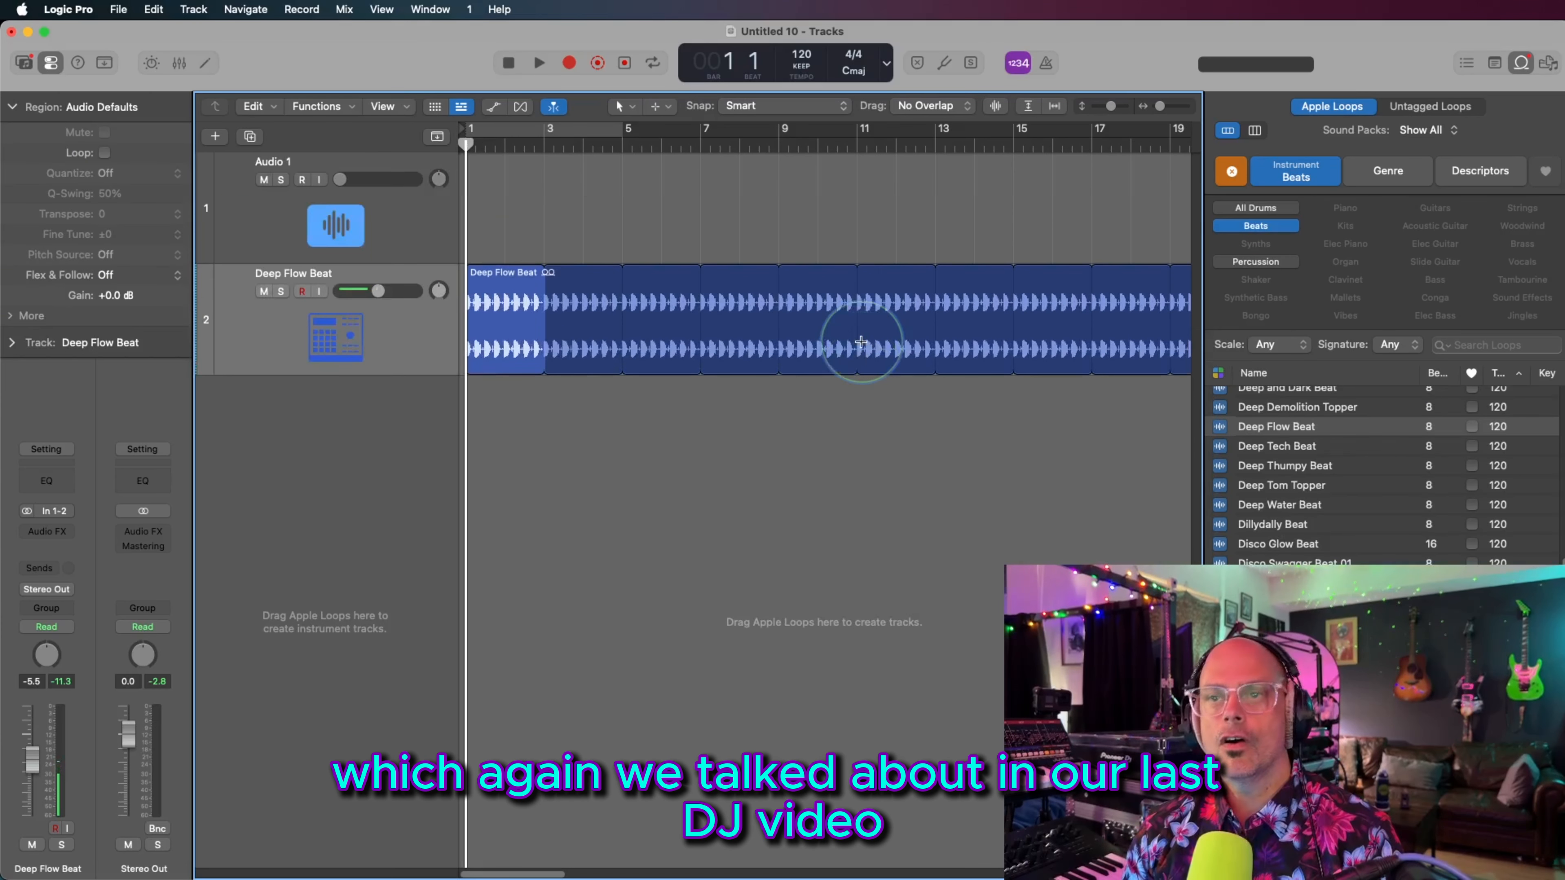
key("super+Down")
key("super+Left")
key("super+Left")
key("super+Left")
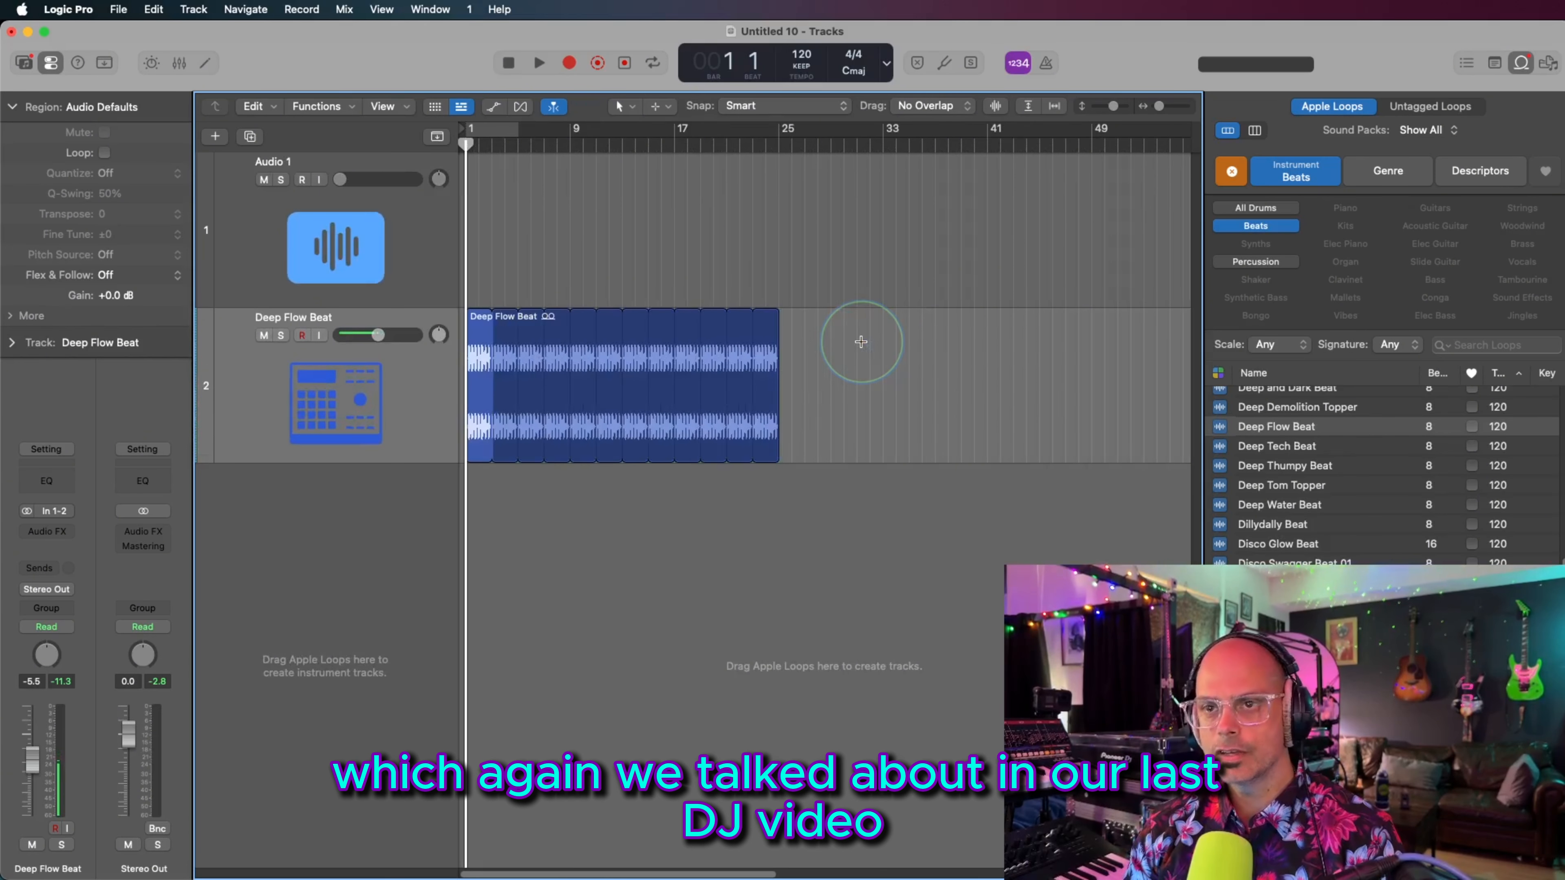
key("super+Up")
key("super+Up")
key("super+Up")
key("super+Up")
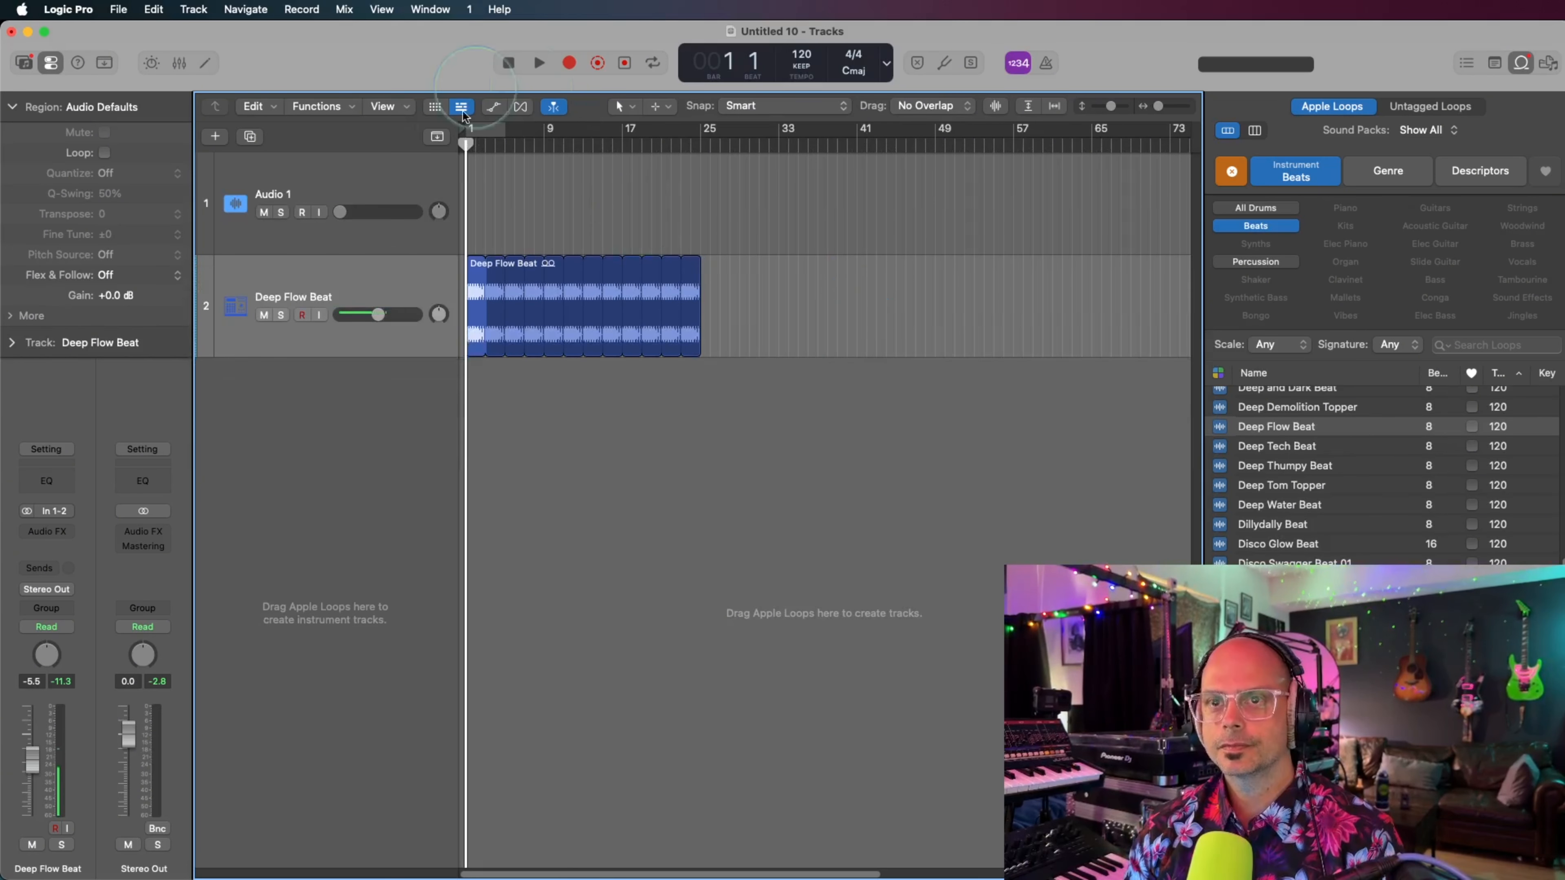
Step: Delete the empty Audio 1 track
left_click(388, 165)
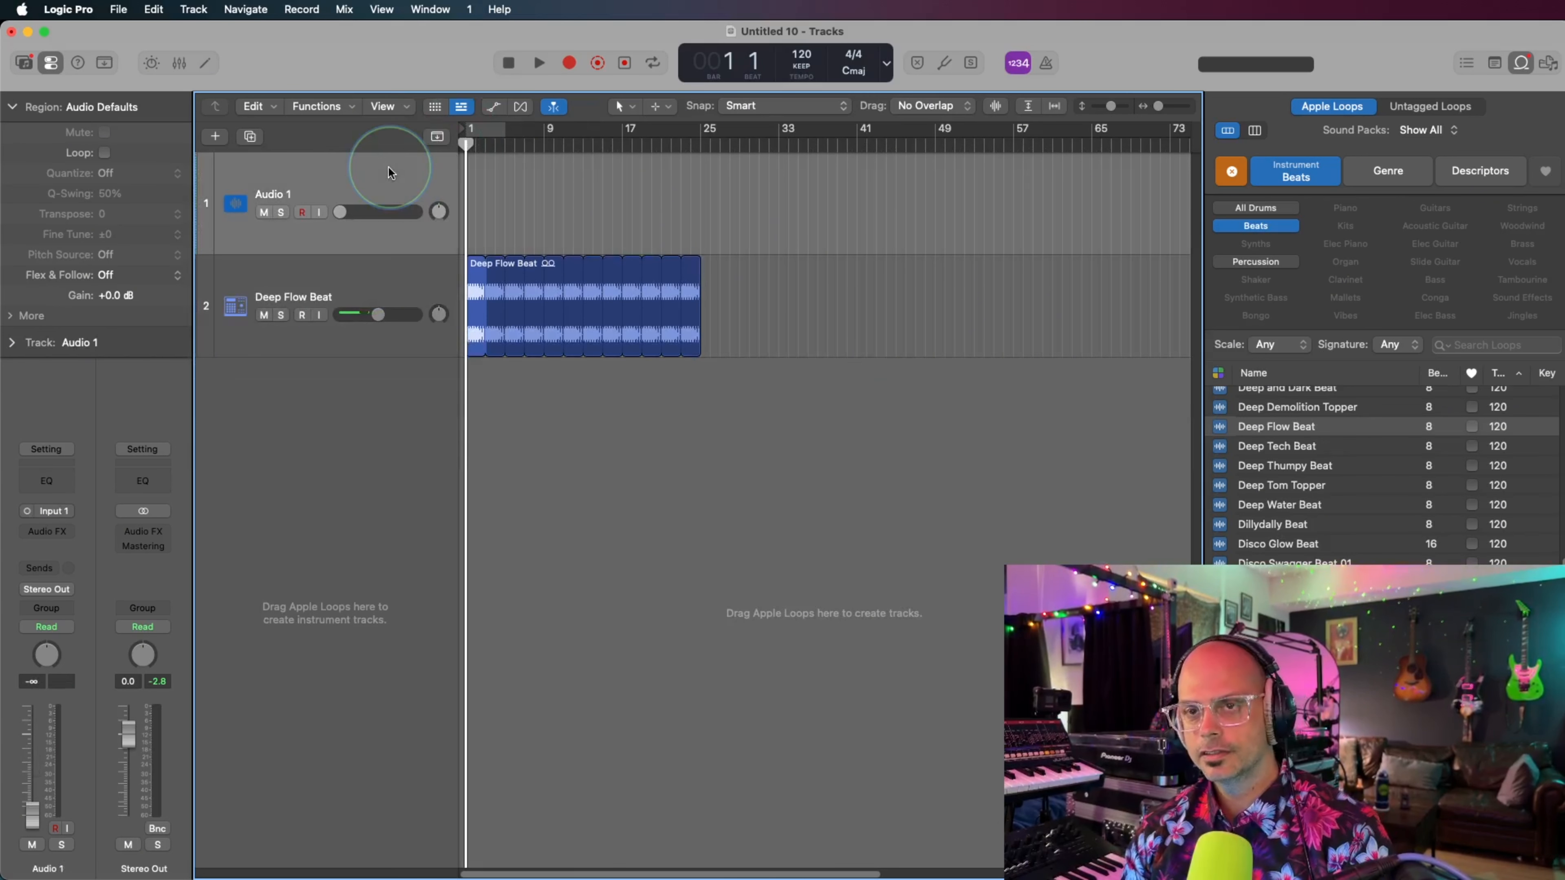
key("super+BackSpace")
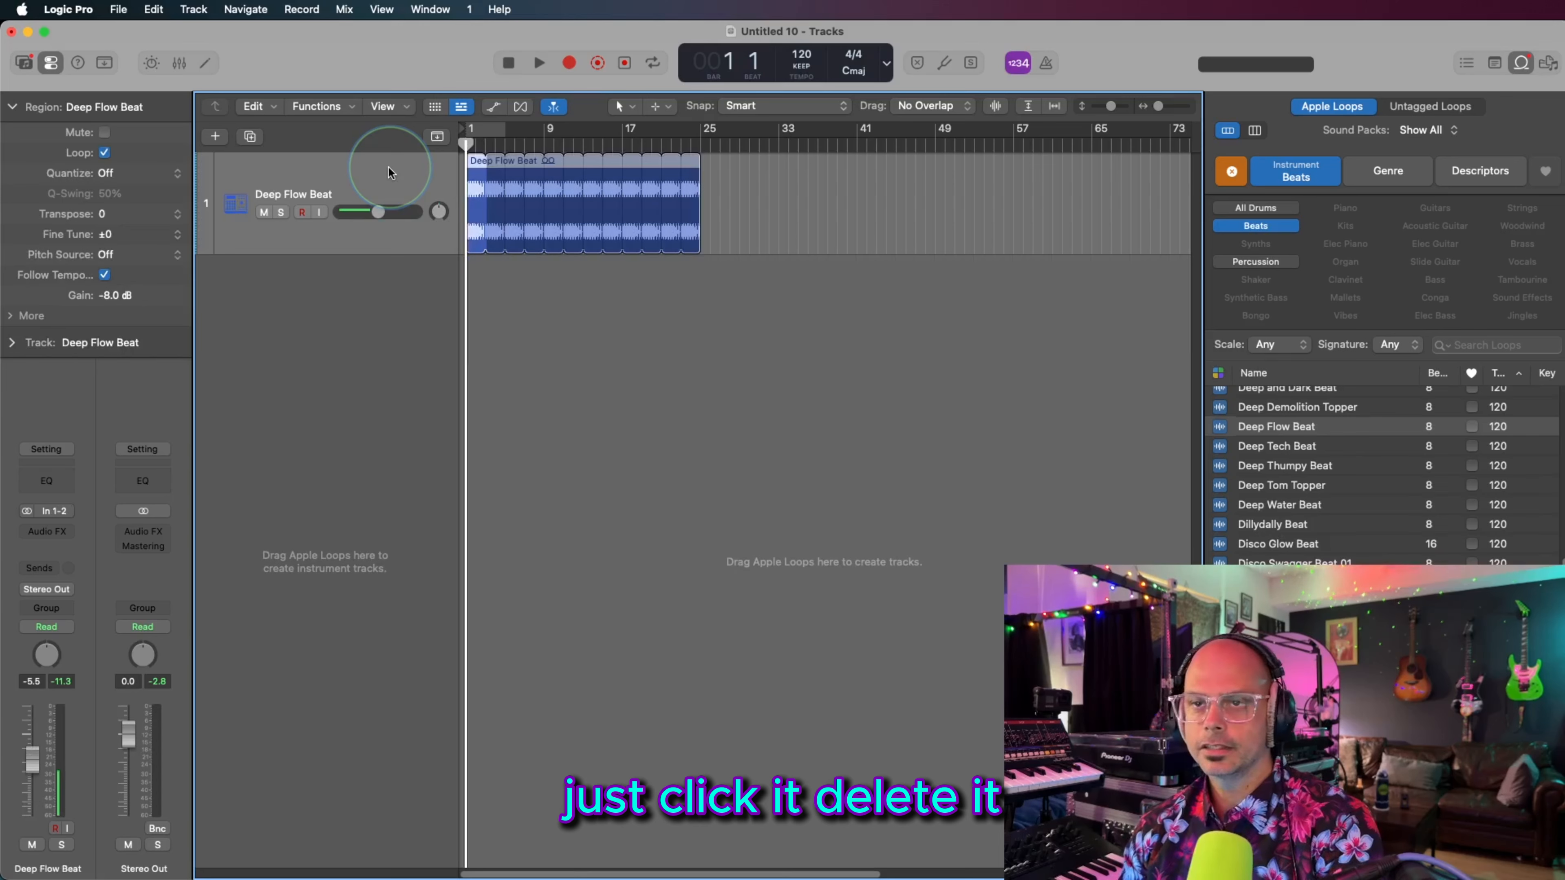
left_click(574, 294)
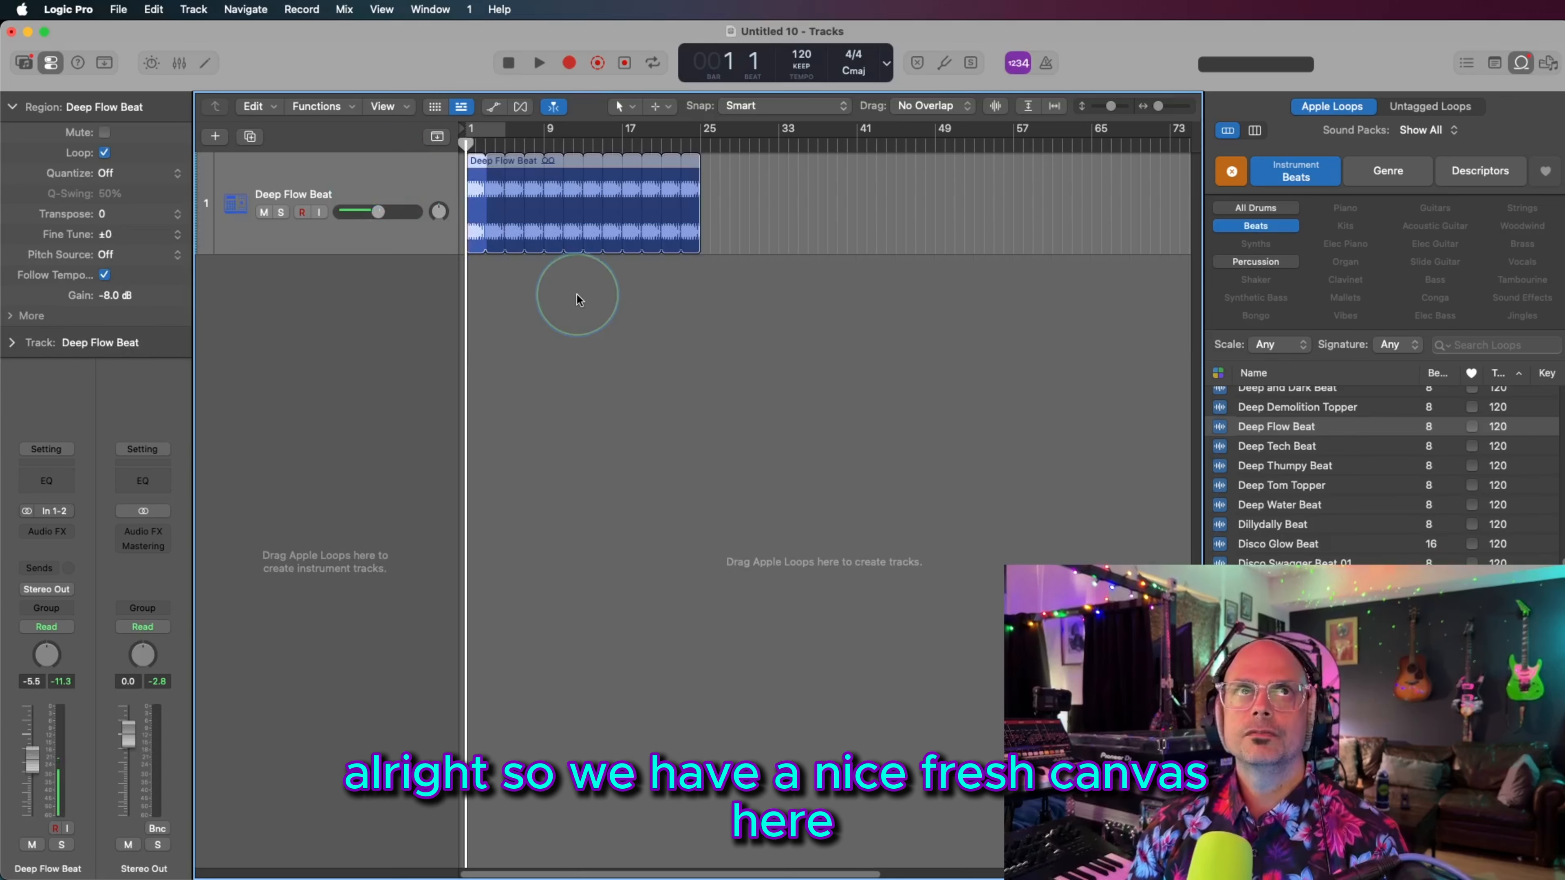
Step: Enlarge the Deep Flow Beat track vertically to view its waveform, and zoom in slightly along the timeline
key("super+Down")
key("super+Down")
key("super+Down")
key("super+Down")
key("super+Down")
key("super+Down")
key("super+Down")
key("super+Down")
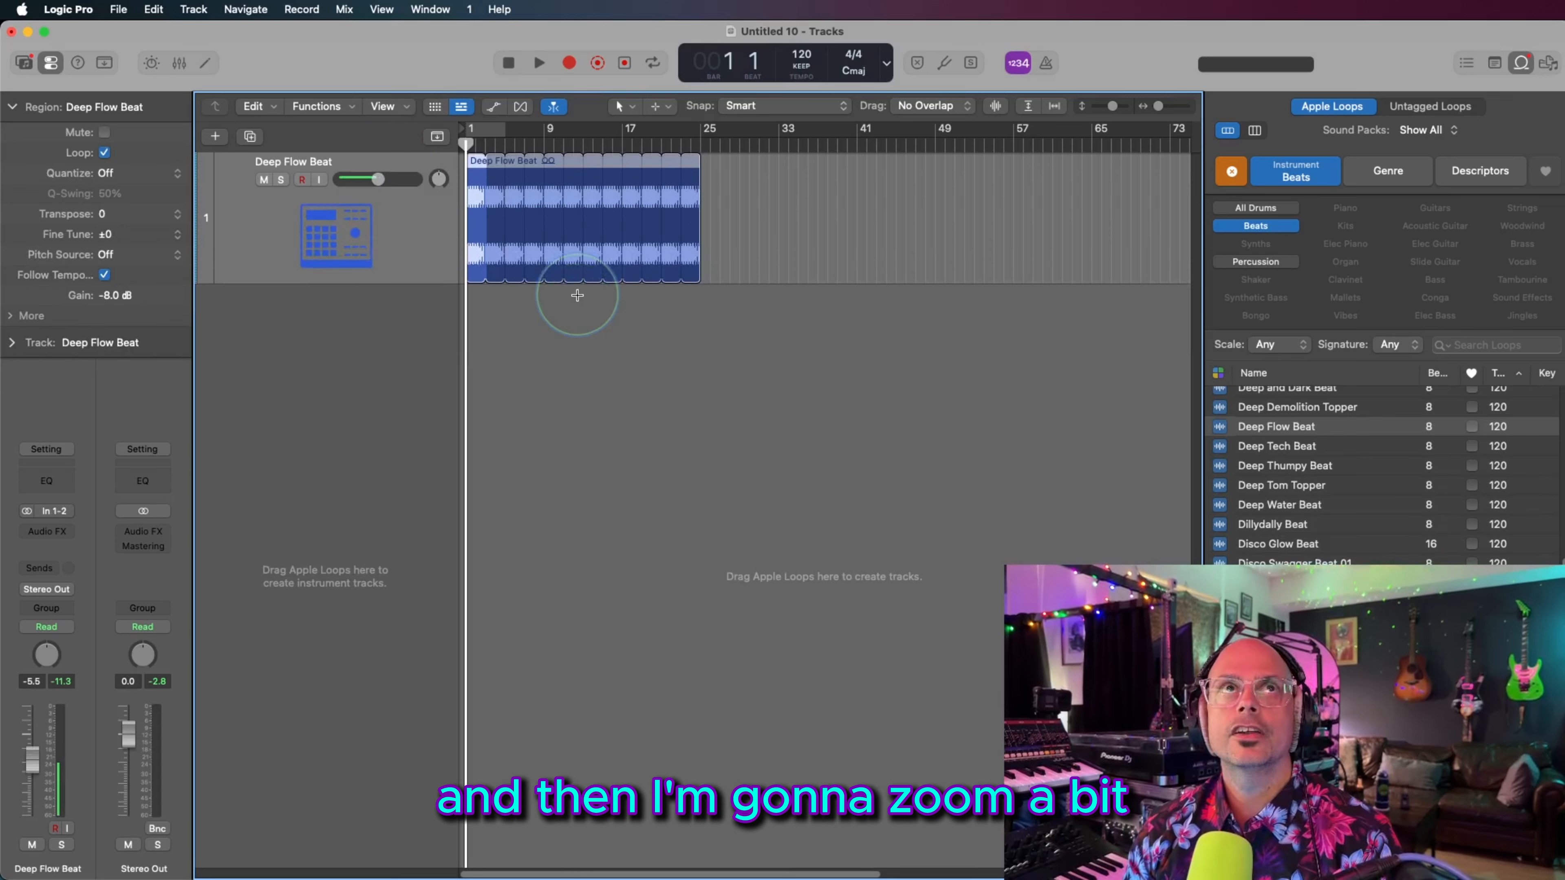
key("super+Down")
key("super+Down")
key("super+Down")
key("super+Down")
key("super+Down")
key("super+Down")
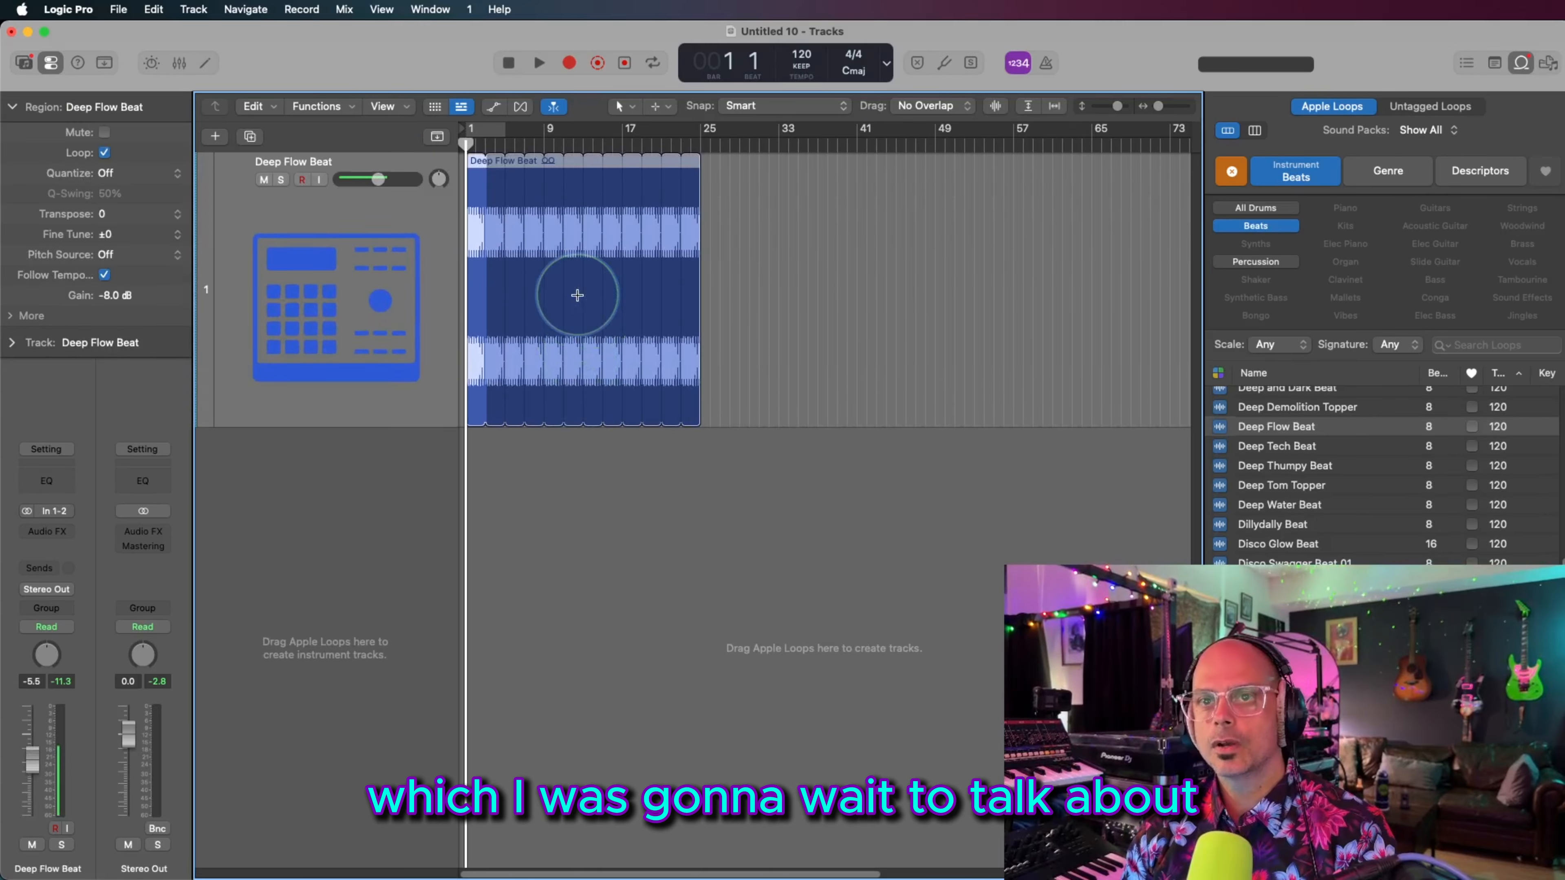
key("super+Right")
key("super+Down")
key("super+Down")
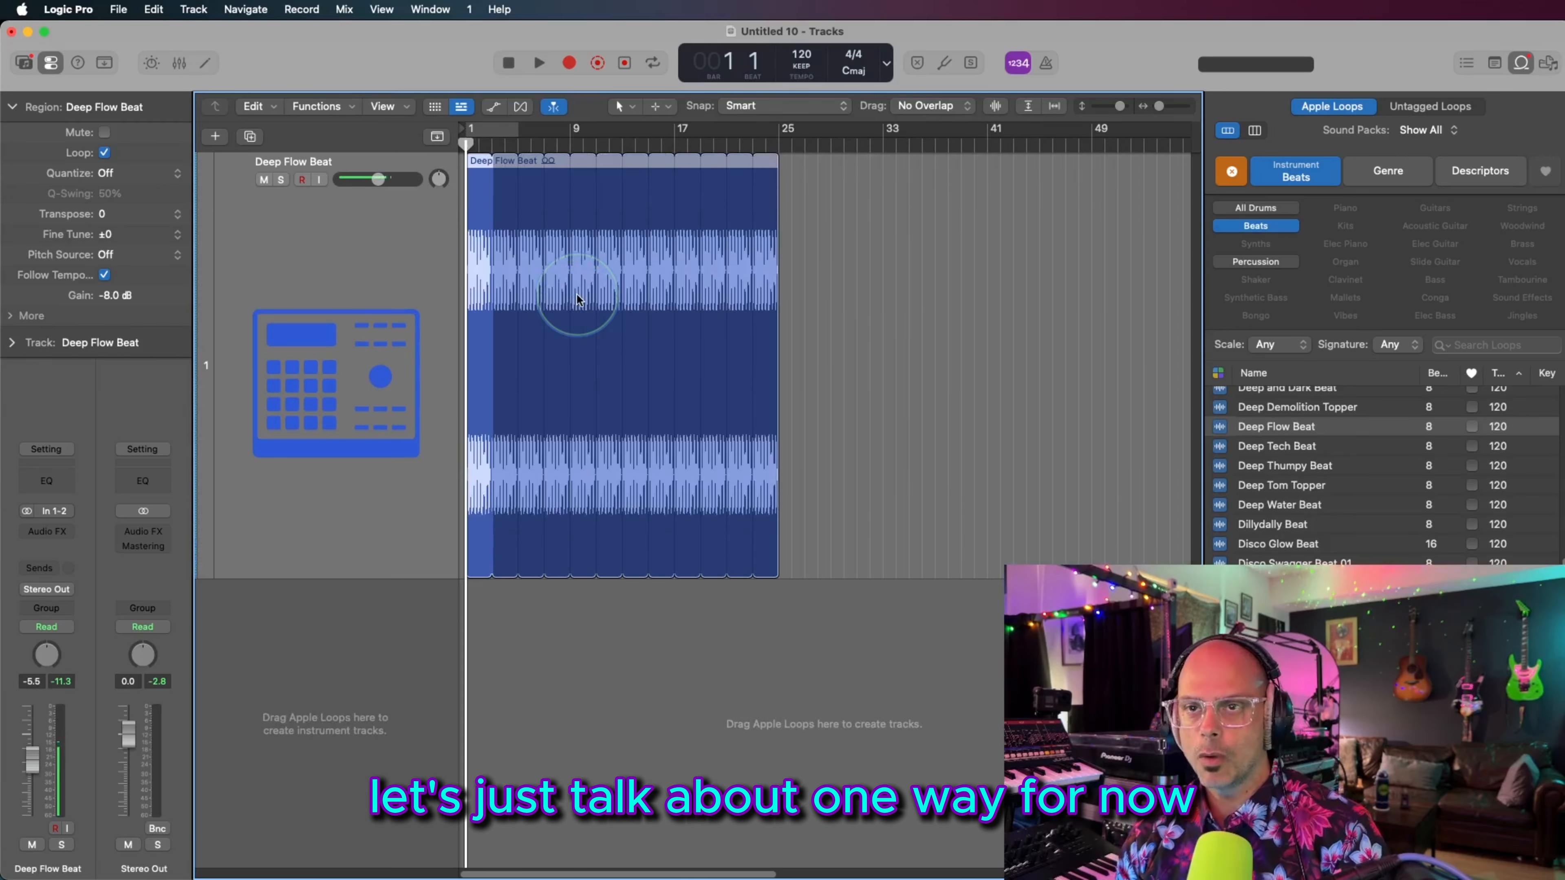
Step: Practice vertical zoom by shrinking and enlarging the Deep Flow Beat track, and zoom out along the timeline
key("super+Up")
key("super+Up")
key("super+Up")
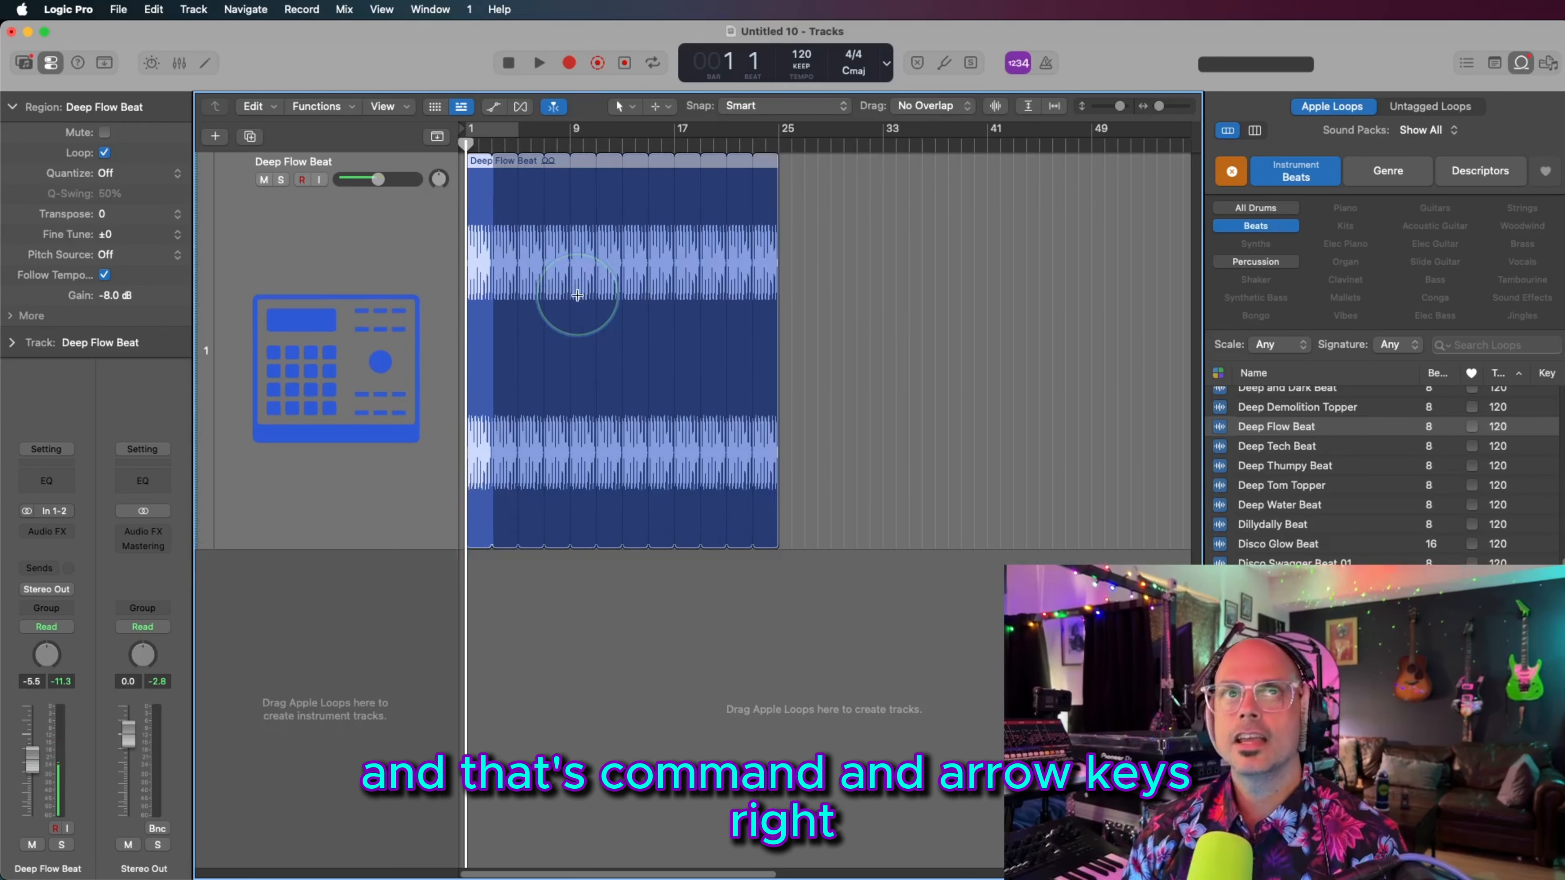
key("super+Up")
key("super+Up")
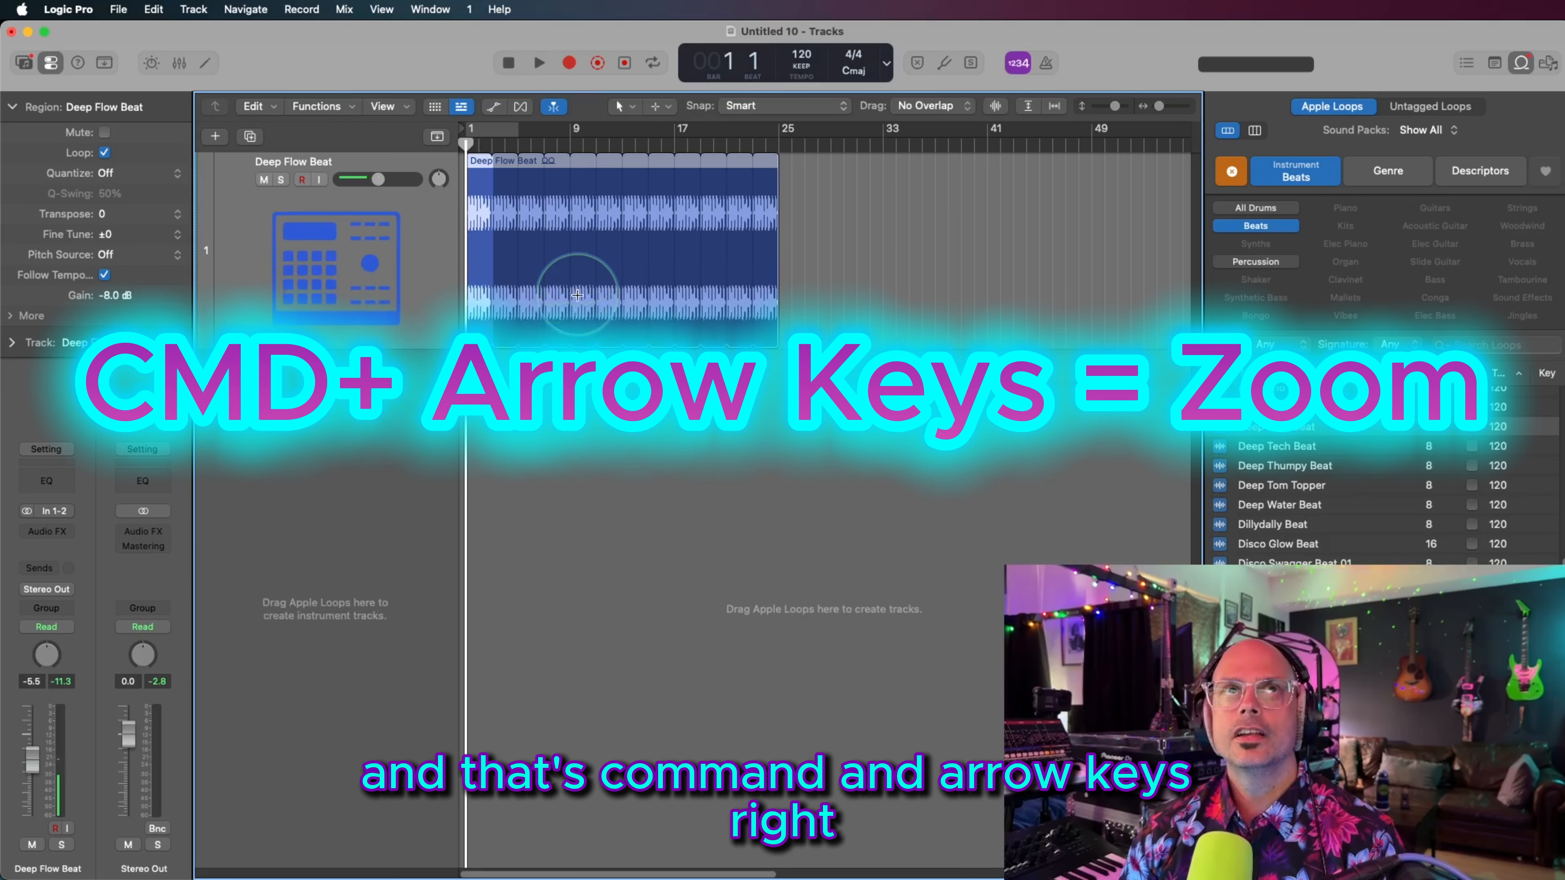
key("super+Down")
key("super+Down")
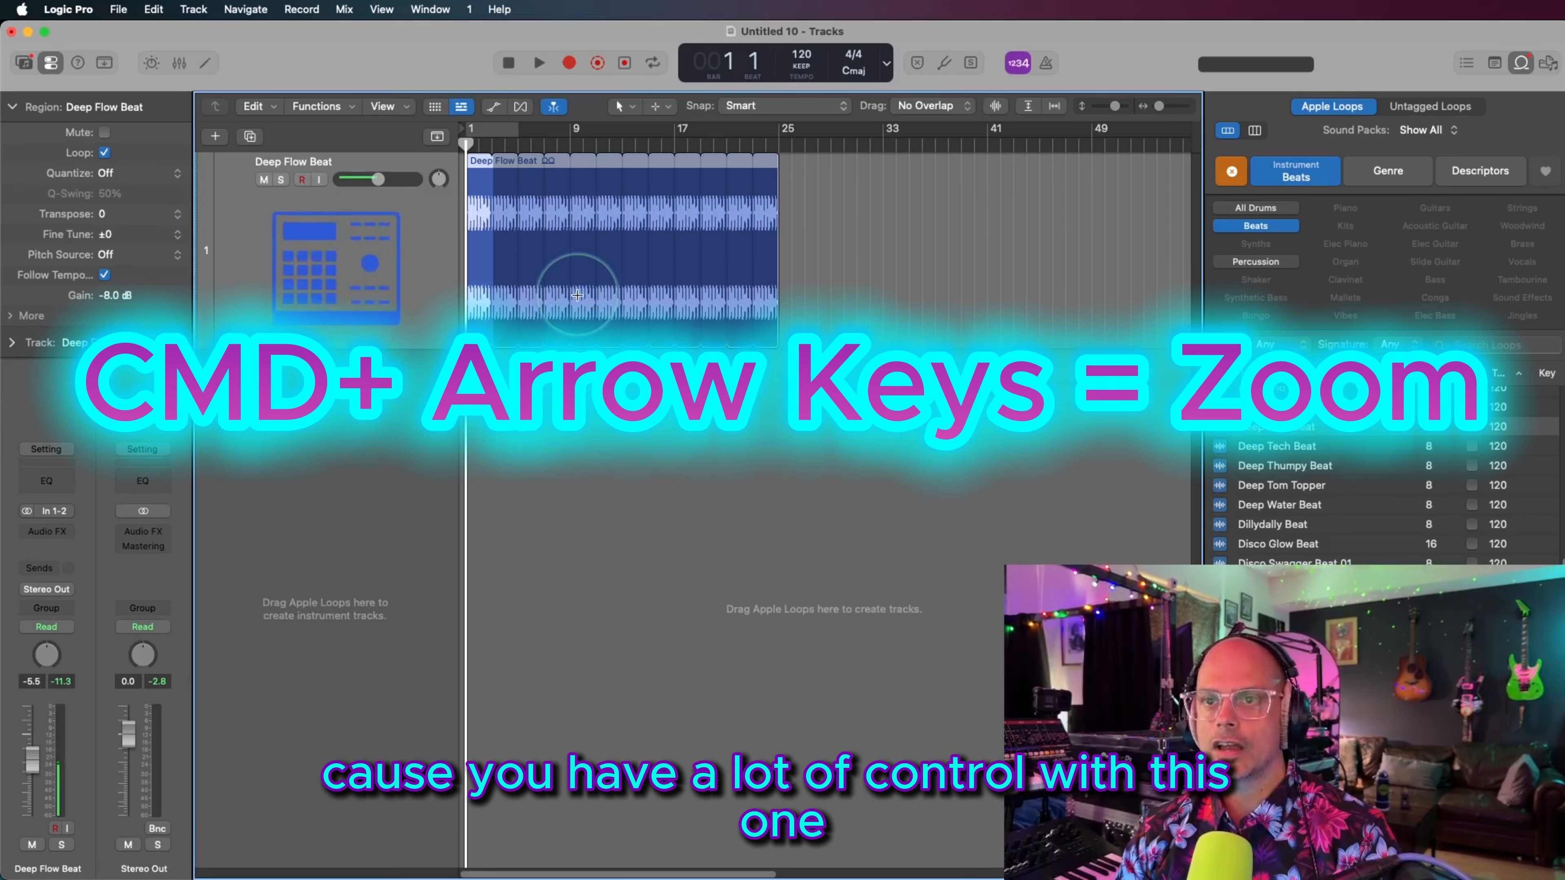
key("super+Left")
key("super+Down")
key("super+Down")
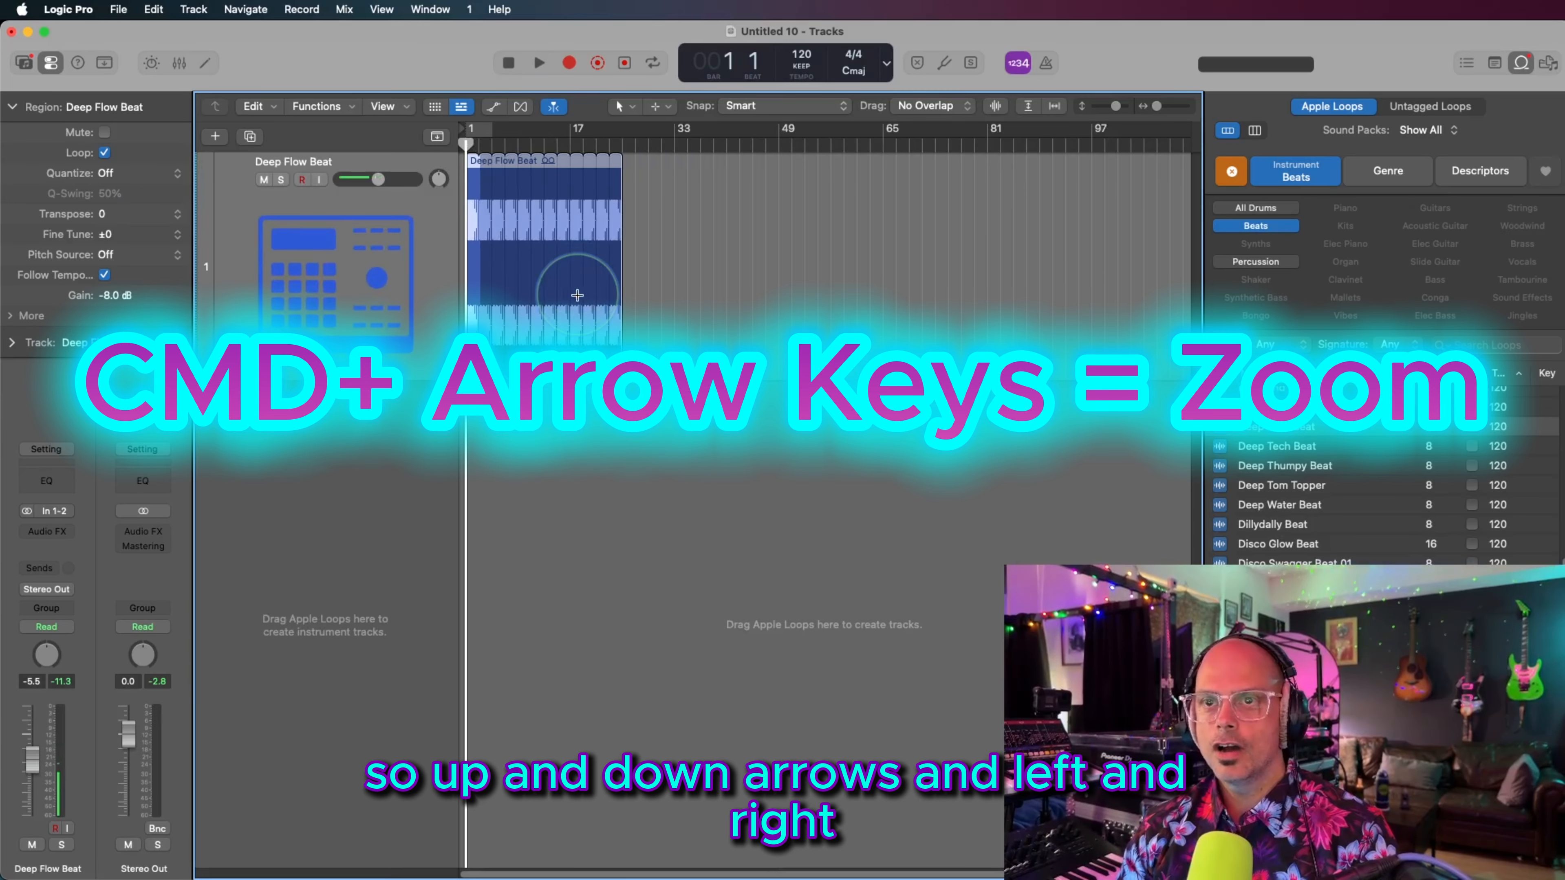
key("super+Down")
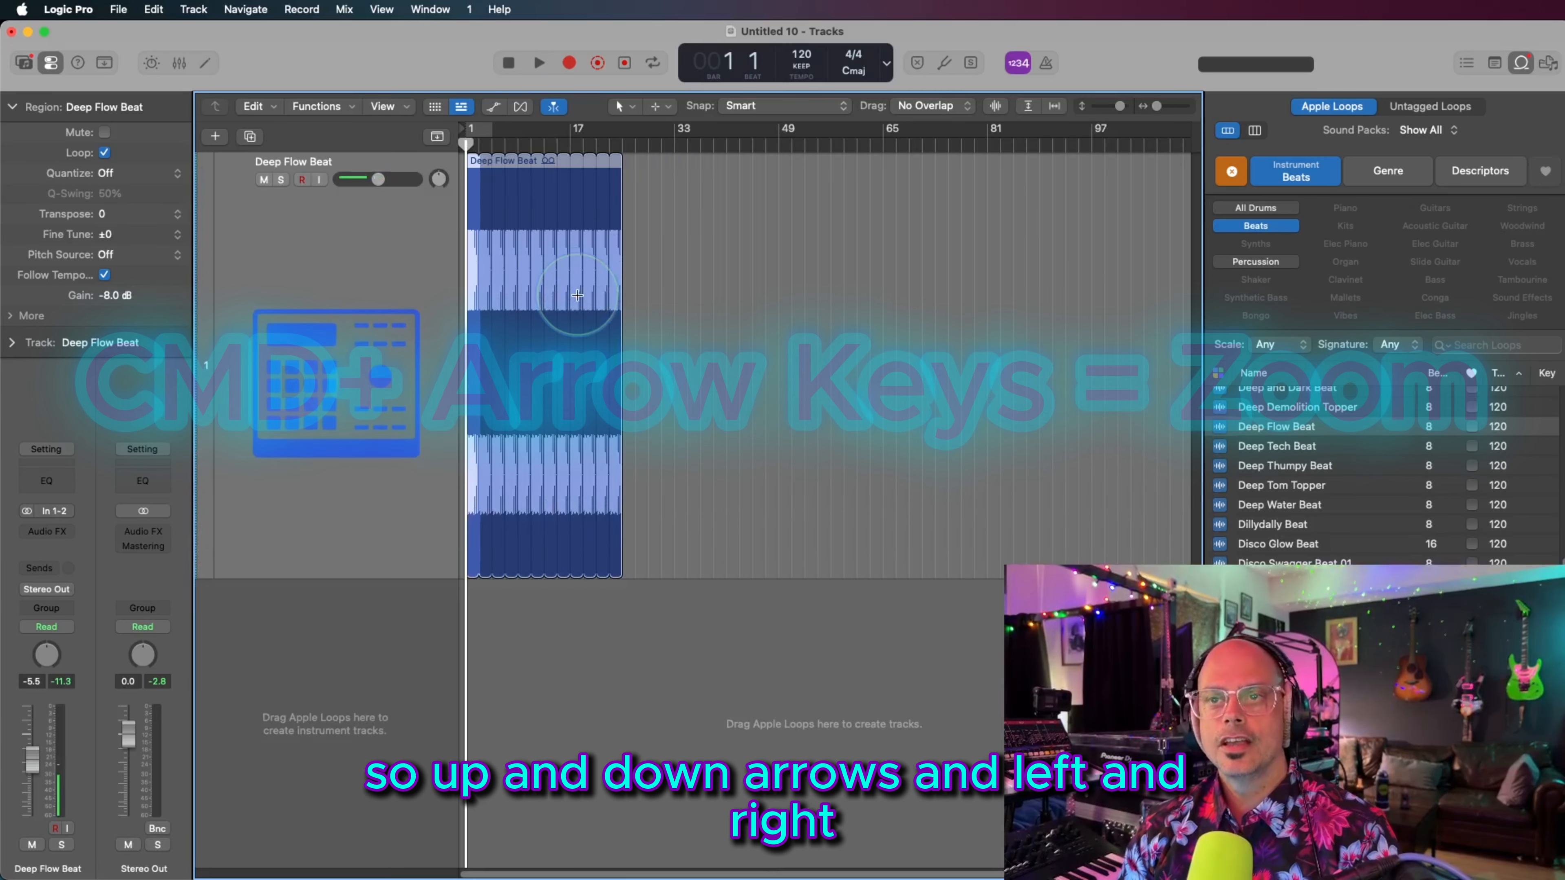
Step: Zoom horizontally in and out on the looped Deep Flow Beat region, and reduce its track height
key("super+Up")
key("super+Up")
key("super+Right")
key("super+Right")
key("super+Right")
key("super+Right")
key("super+Left")
key("super+Left")
key("super+Left")
key("super+Left")
key("super+Left")
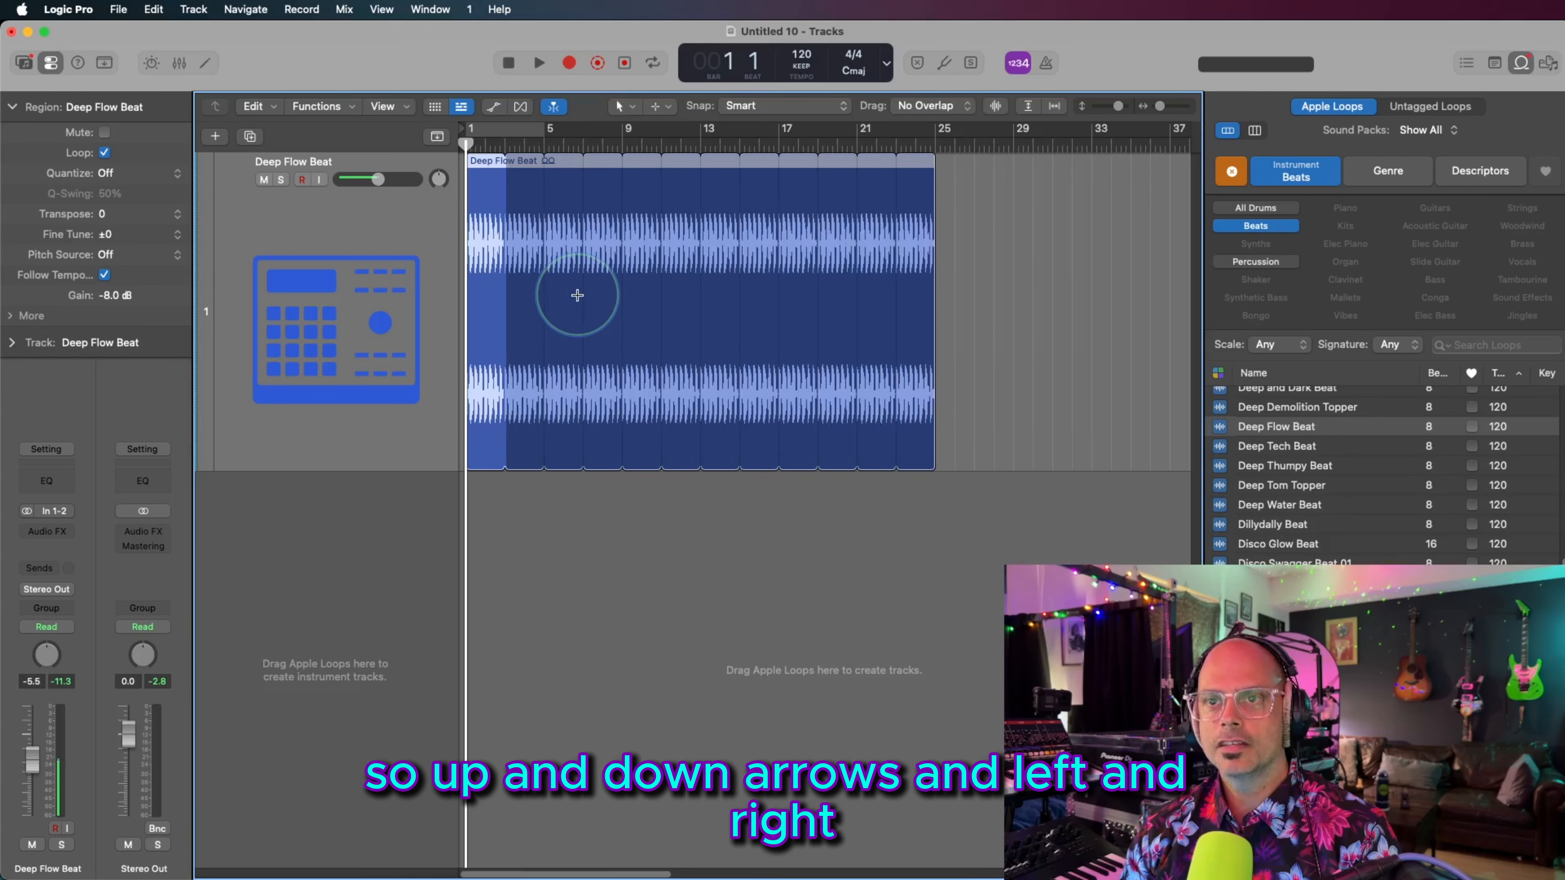
key("super+Up")
key("super+Up")
key("super+Up")
key("super+Up")
key("super+Up")
key("super+Up")
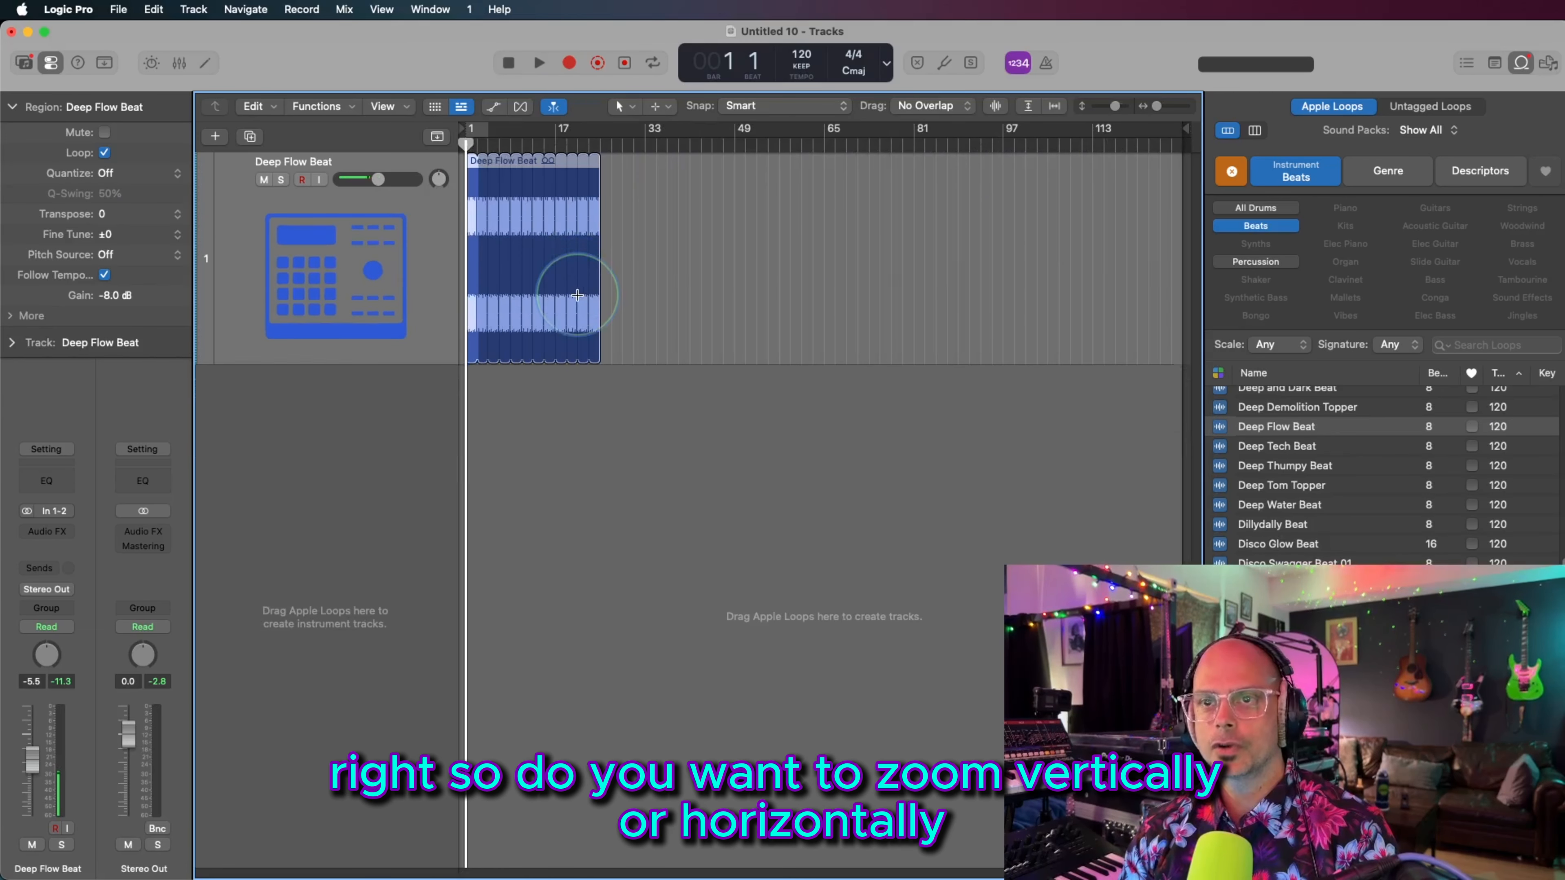
Step: Enlarge the Deep Flow Beat track vertically and zoom the timeline so the looped region fills nearly half the Tracks area
key("super+Down")
key("super+Down")
key("super+Down")
key("super+Down")
key("super+Down")
key("super+Right")
key("super+Right")
key("super+Right")
key("super+Right")
key("super+Right")
key("super+Right")
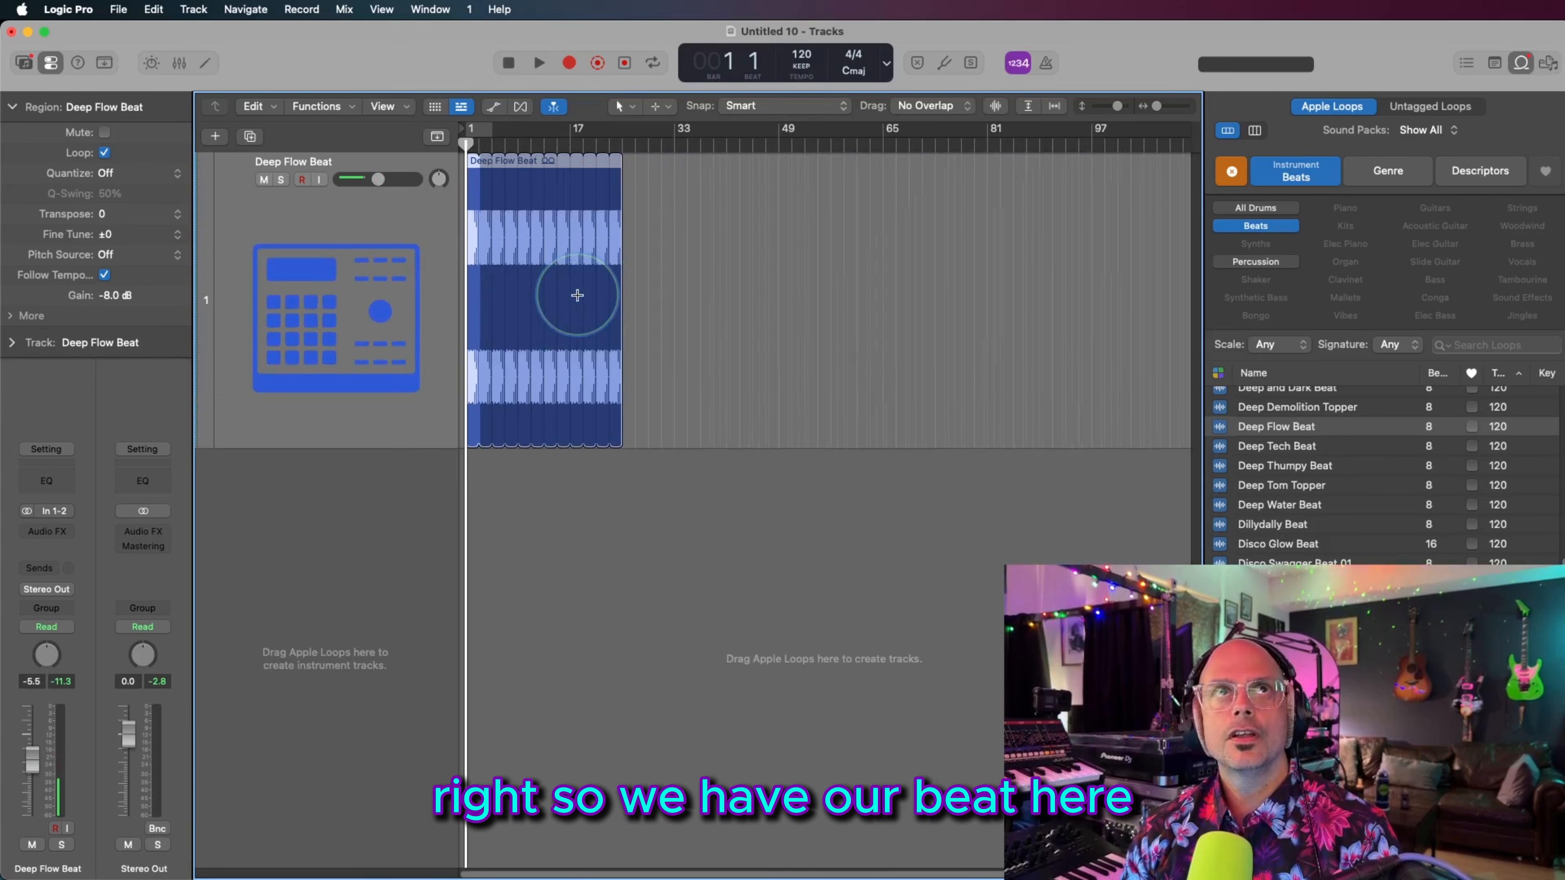
key("super+Left")
key("super+Left")
key("super+Left")
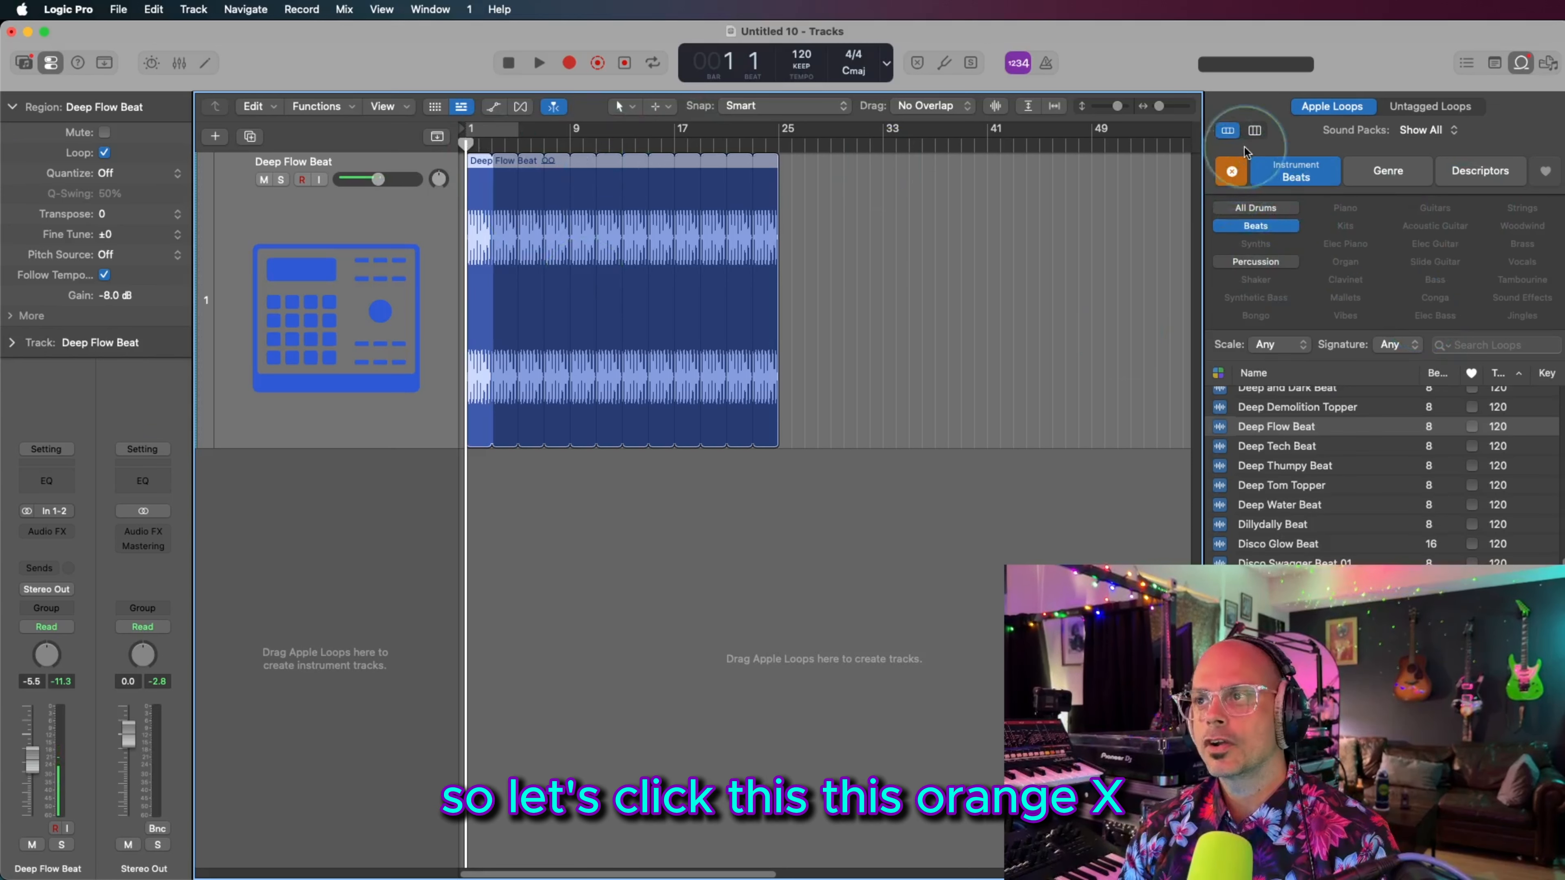
Step: Reset the loop filters, show only Synthetic Bass loops, and sort them by tempo to browse those just below 120 BPM
left_click(1231, 173)
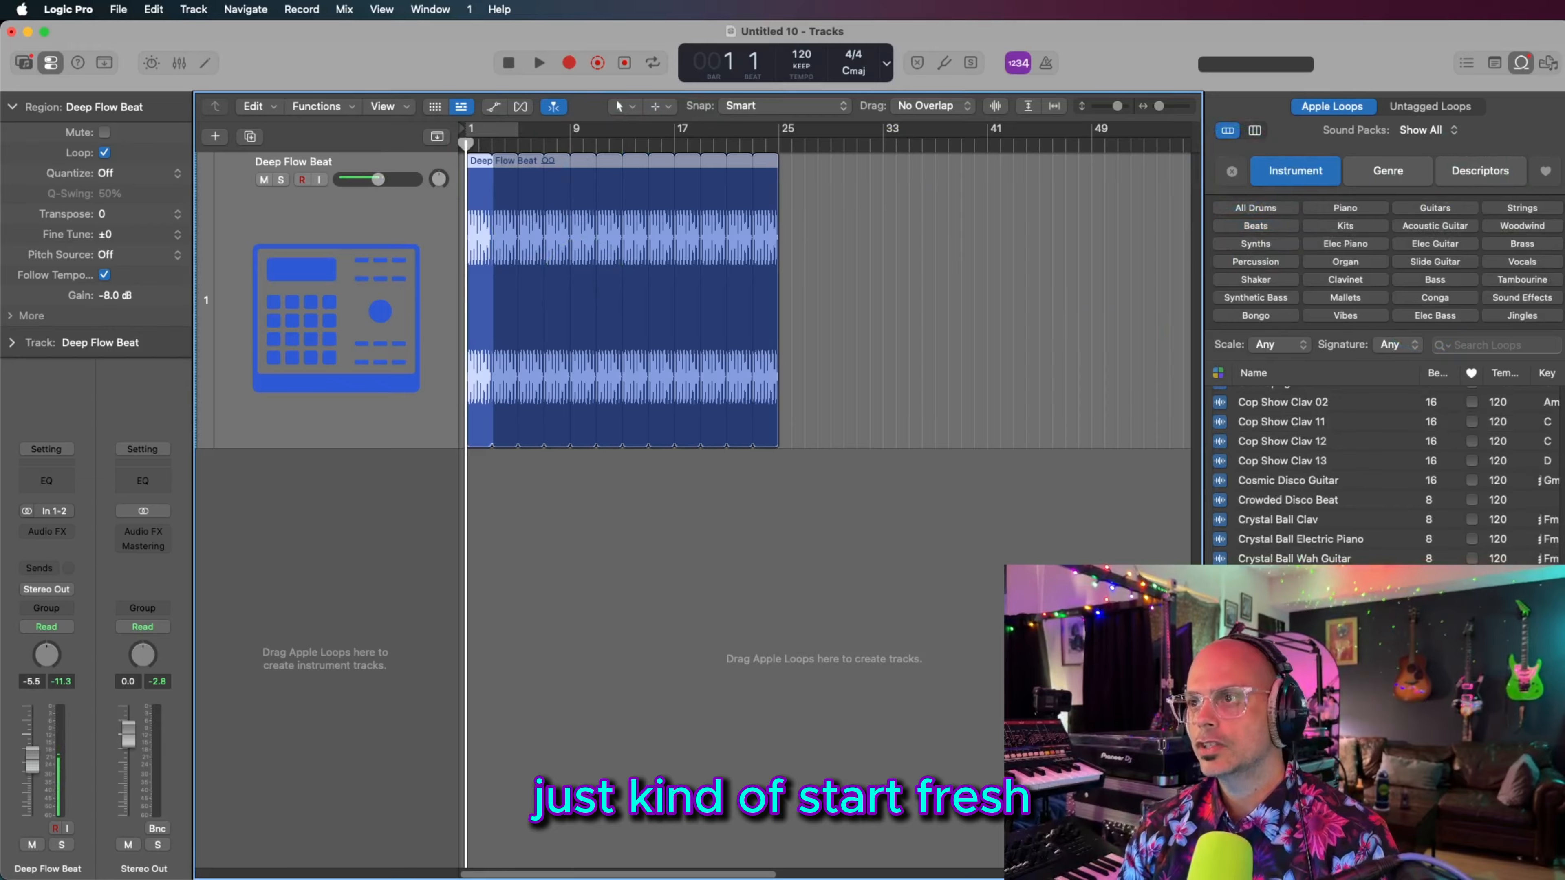
left_click(1255, 297)
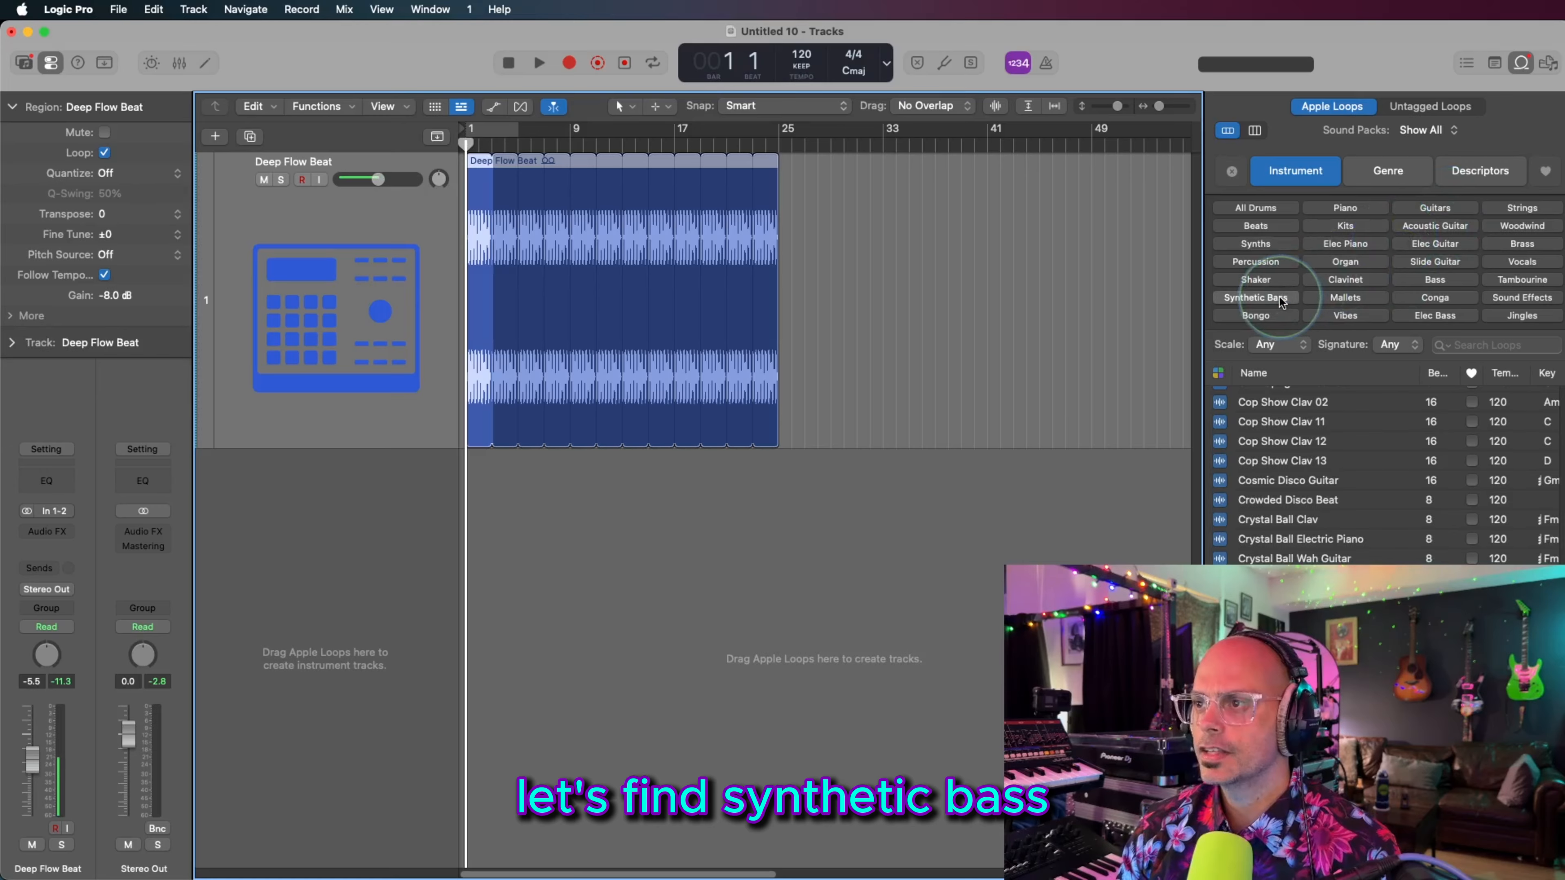
left_click(1503, 374)
scroll(1375, 478, "down", 15)
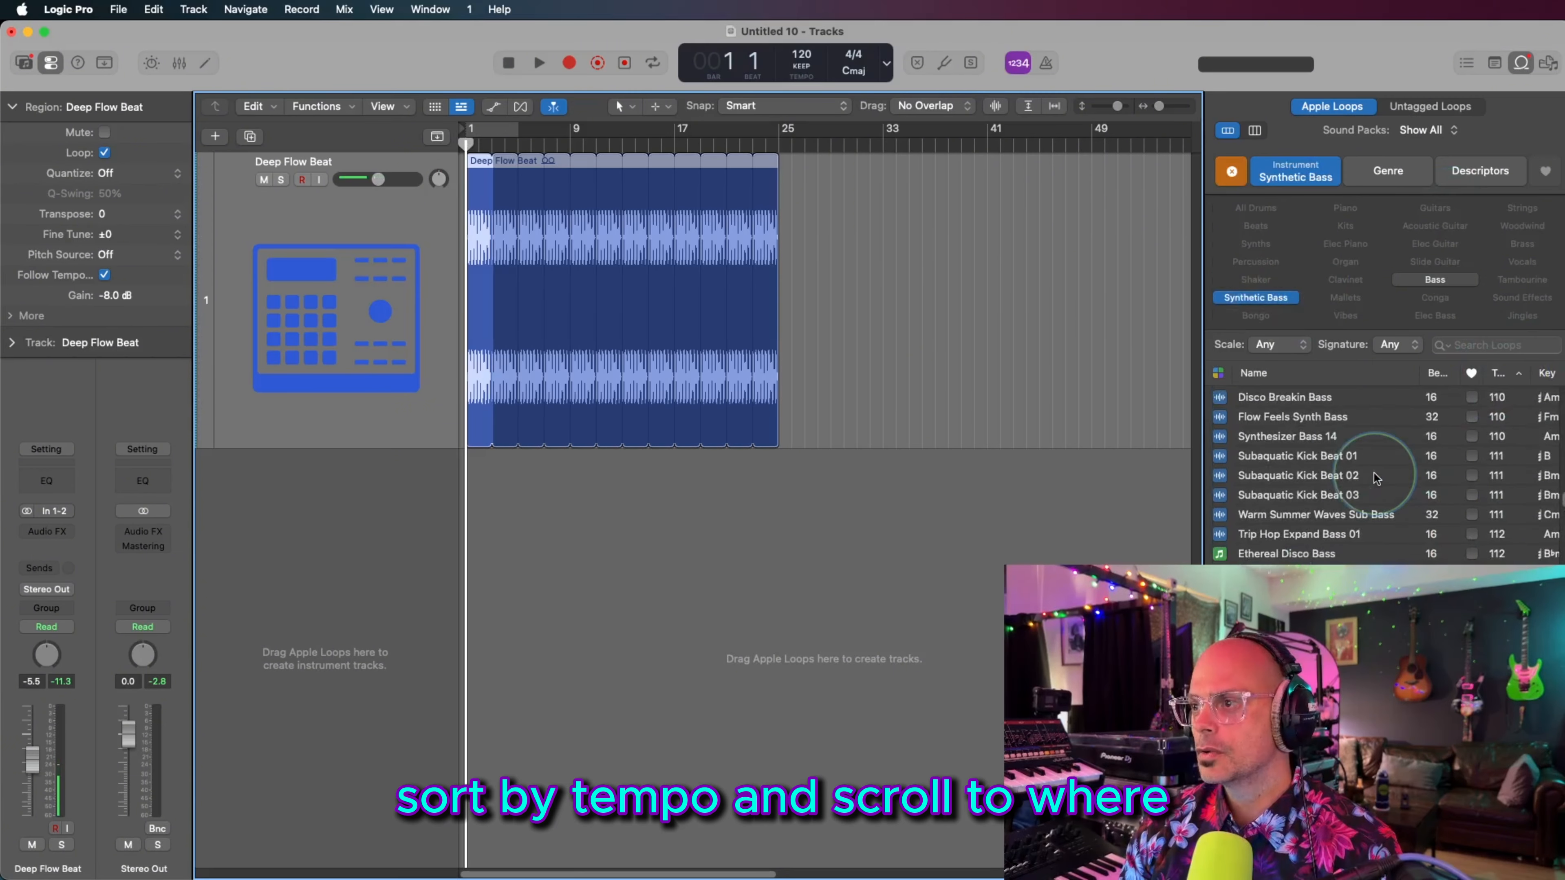
scroll(1376, 479, "up", 5)
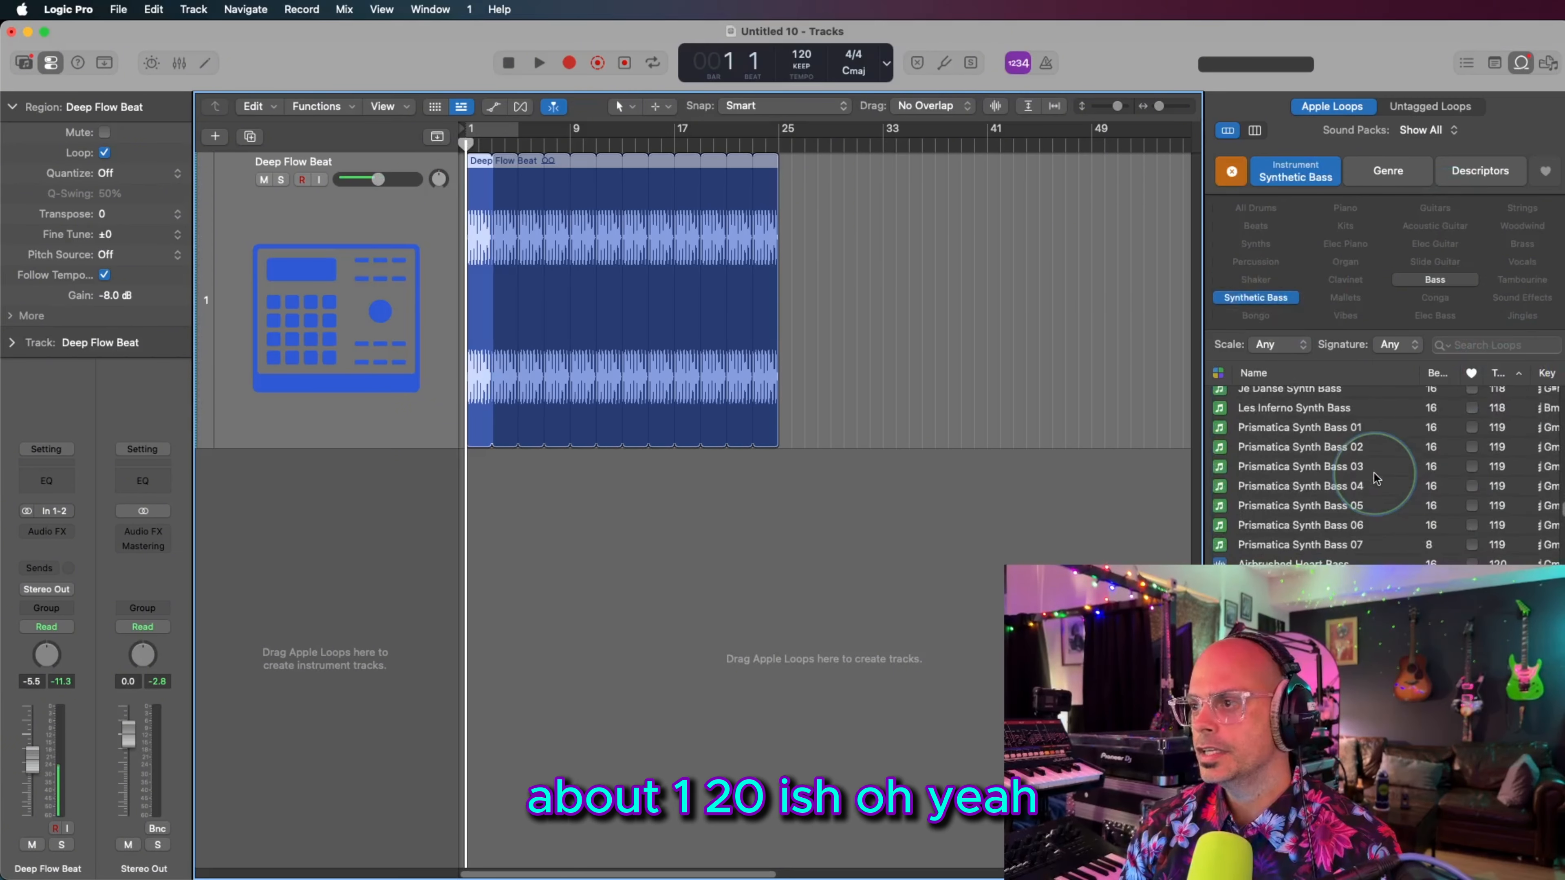
scroll(1376, 479, "up", 2)
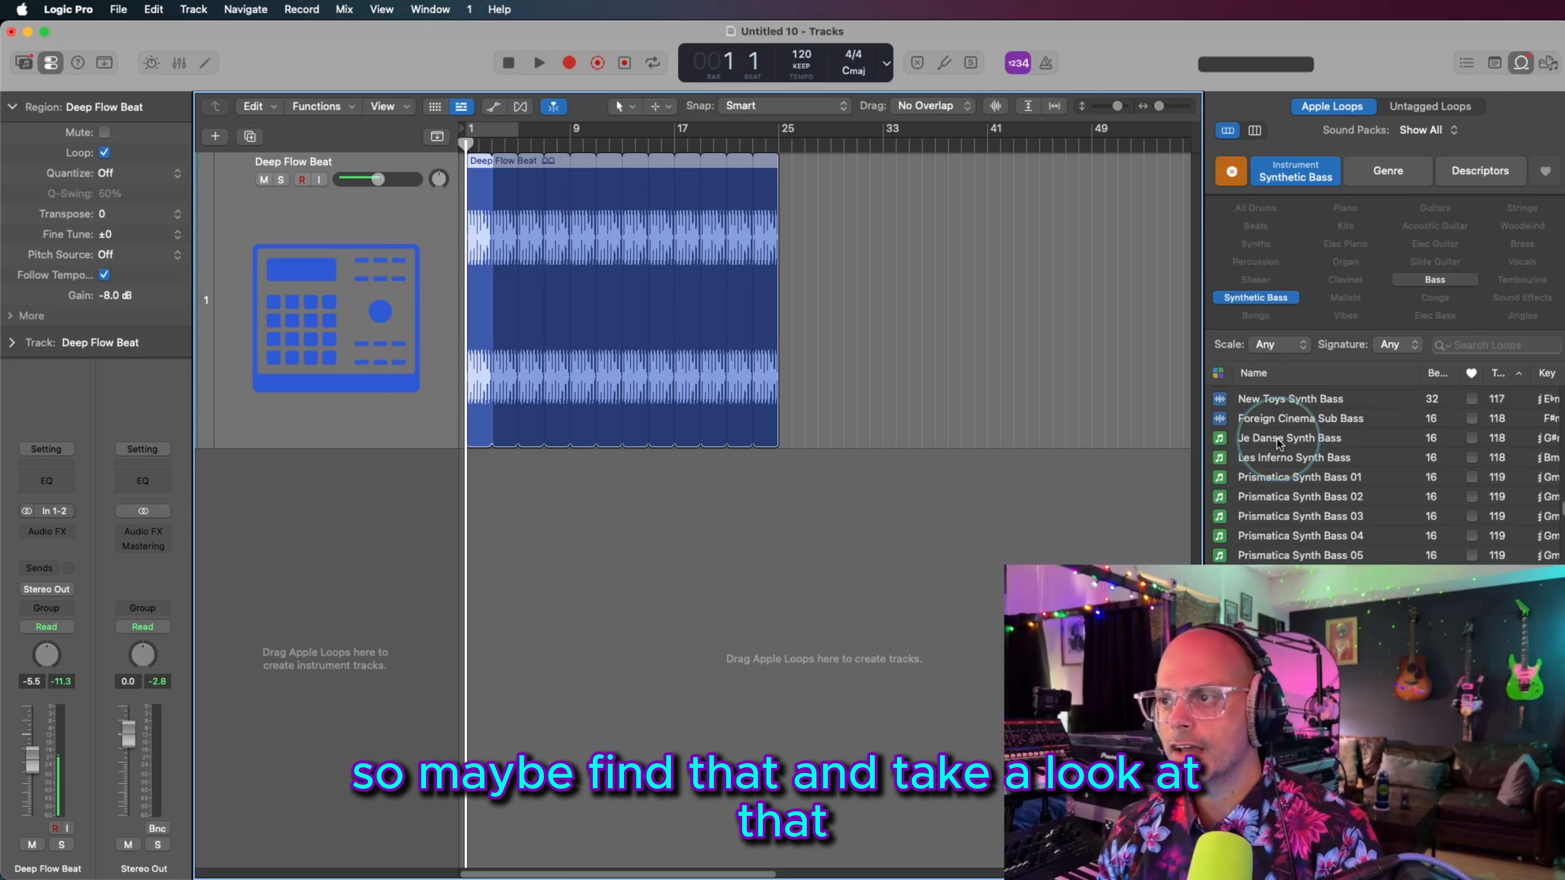
Step: Audition Je Danse Synth Bass on its own, select Prismatica Synth Bass 02, and start project playback
left_click(1279, 439)
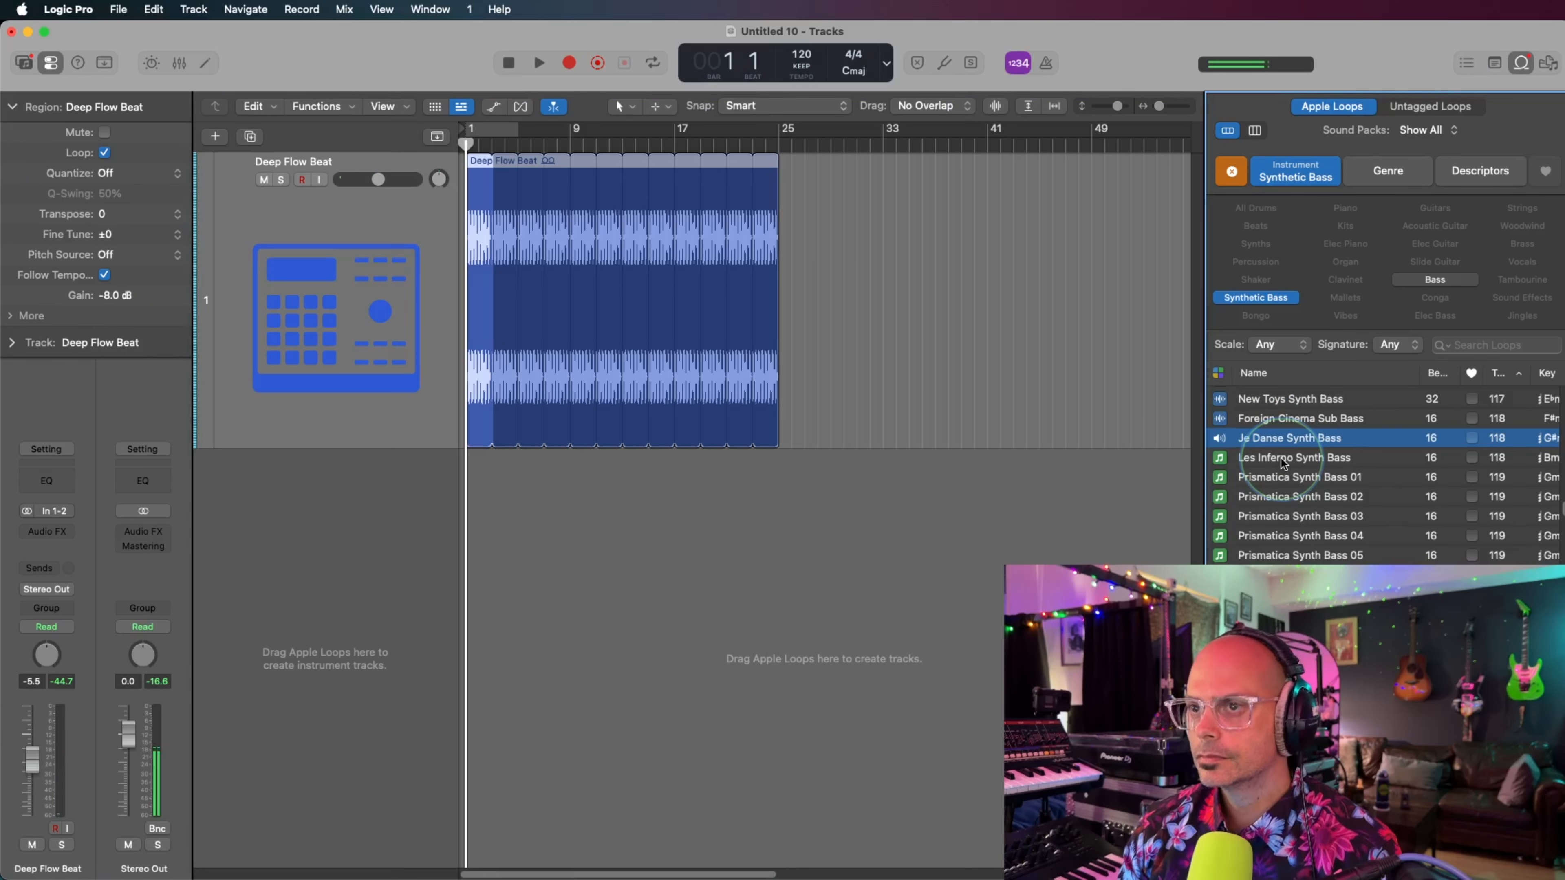
left_click(977, 410)
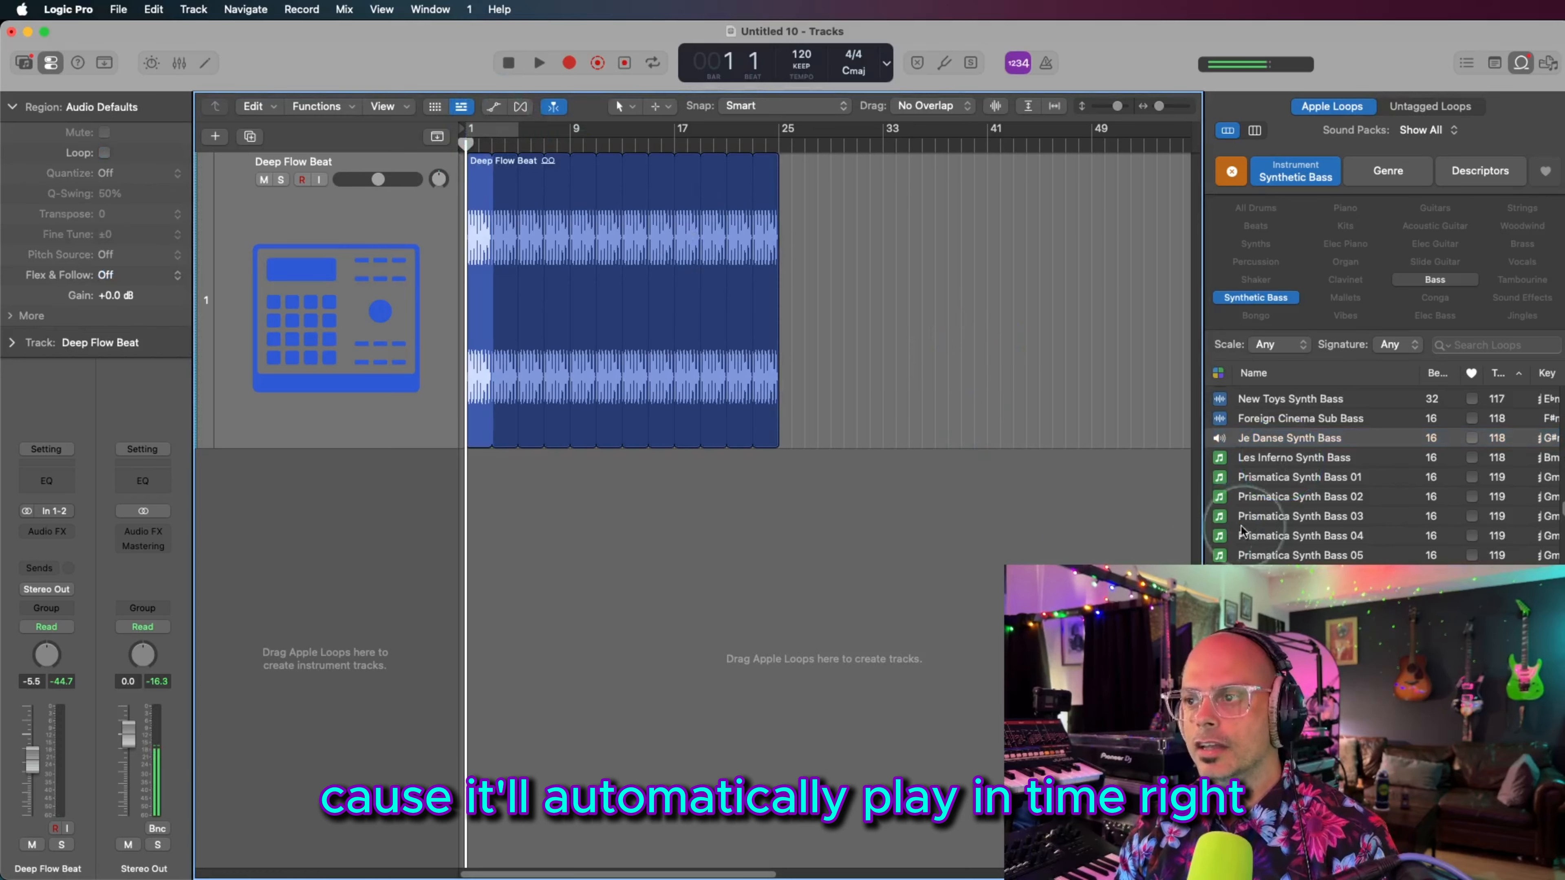
left_click(1338, 498)
key("space")
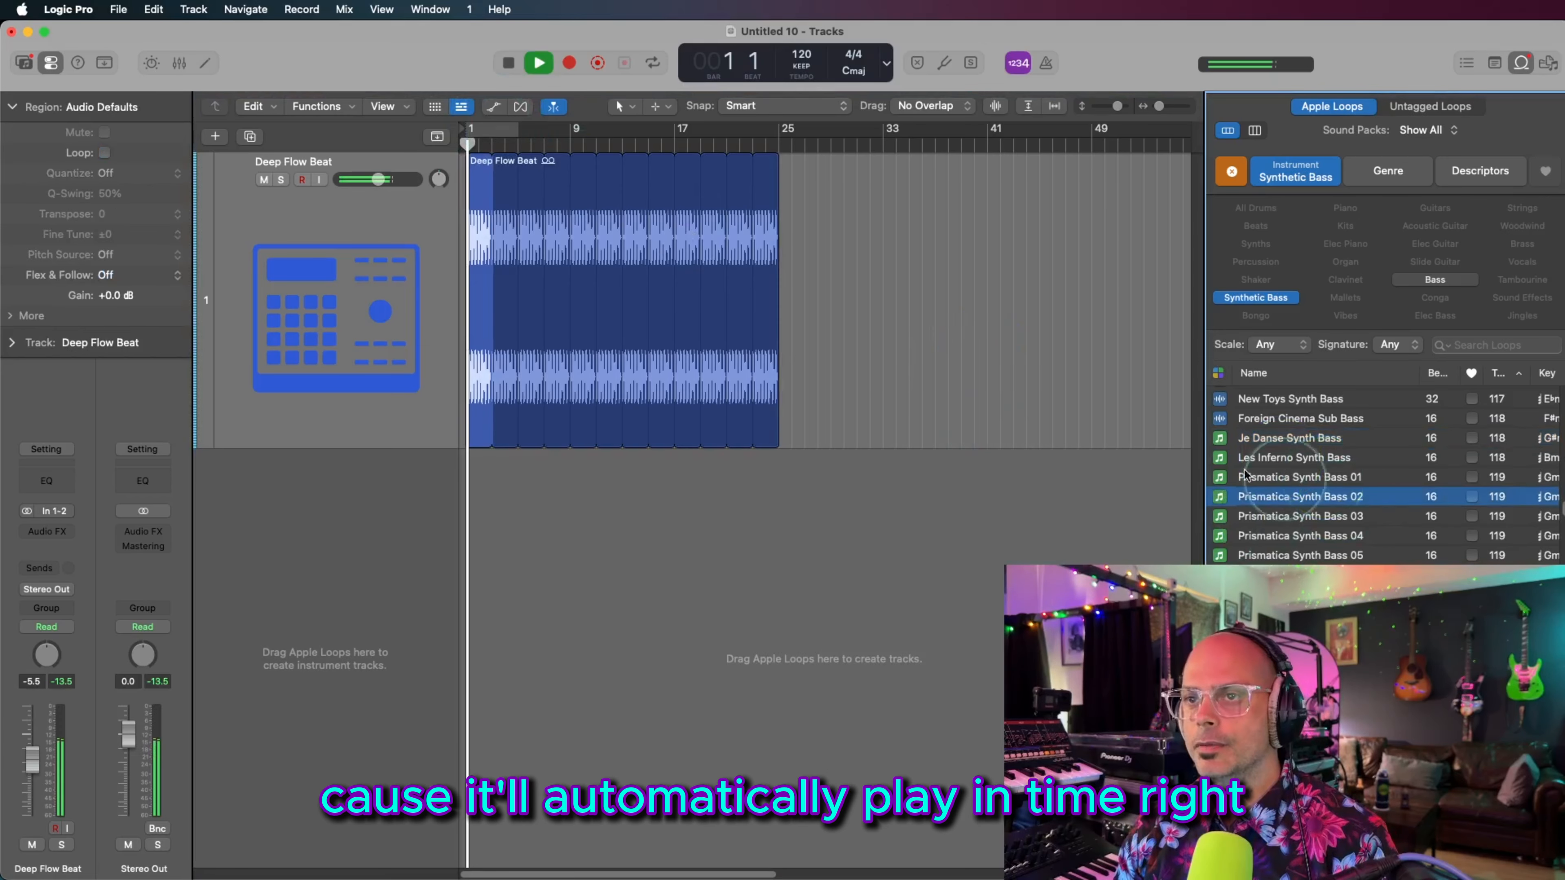
Step: Cycle bars 1 to 5 and audition Prismatica Synth Bass 01, Je Danse Synth Bass and further bass loops against the beat
left_click(491, 130)
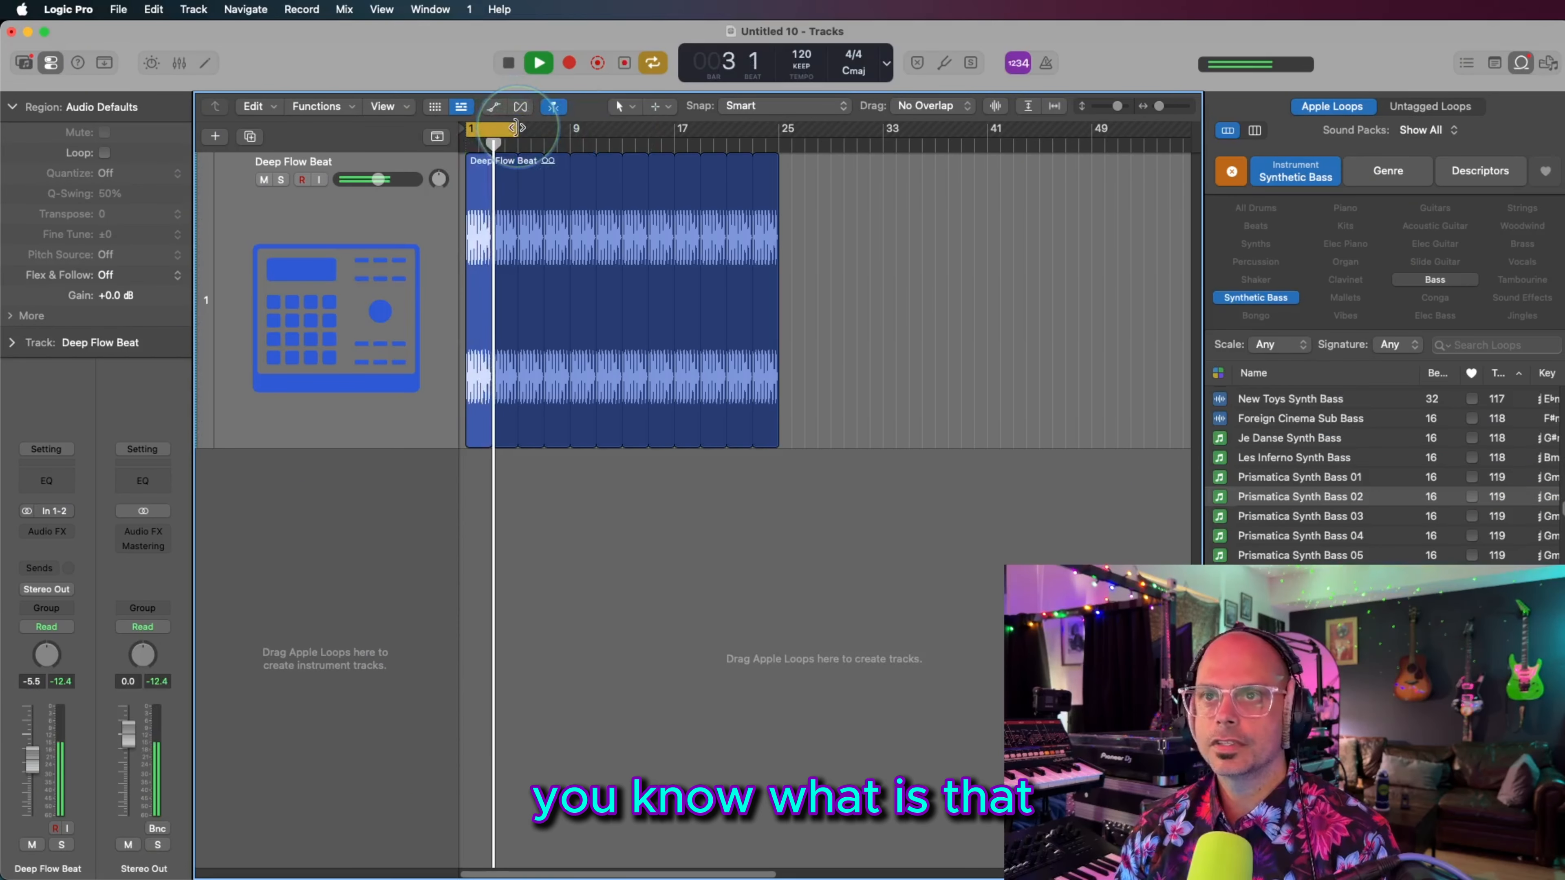
left_click(1307, 479)
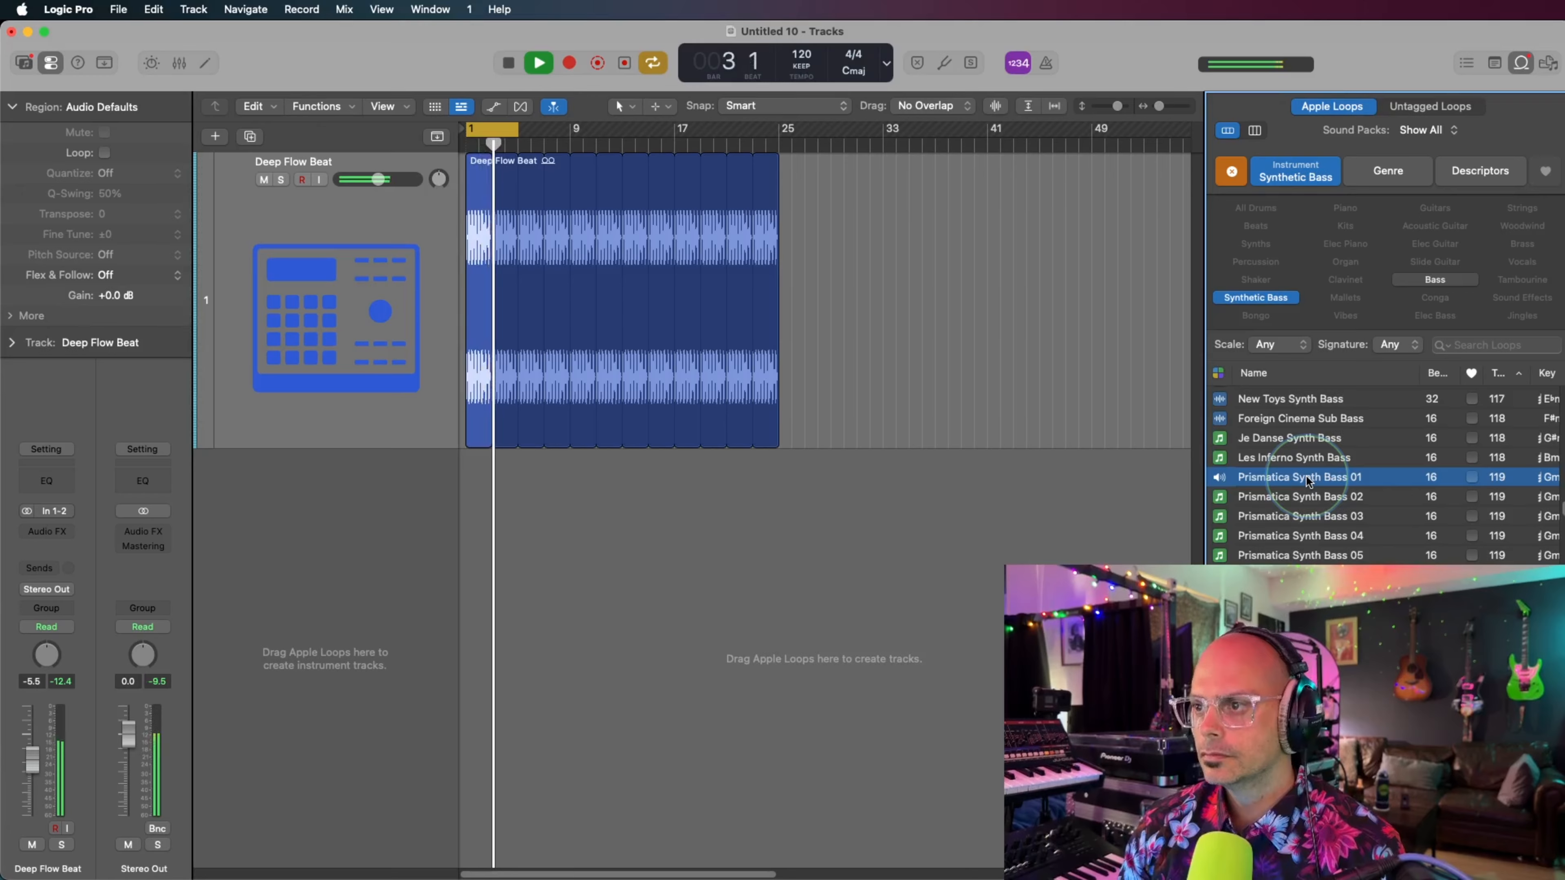
left_click(1296, 439)
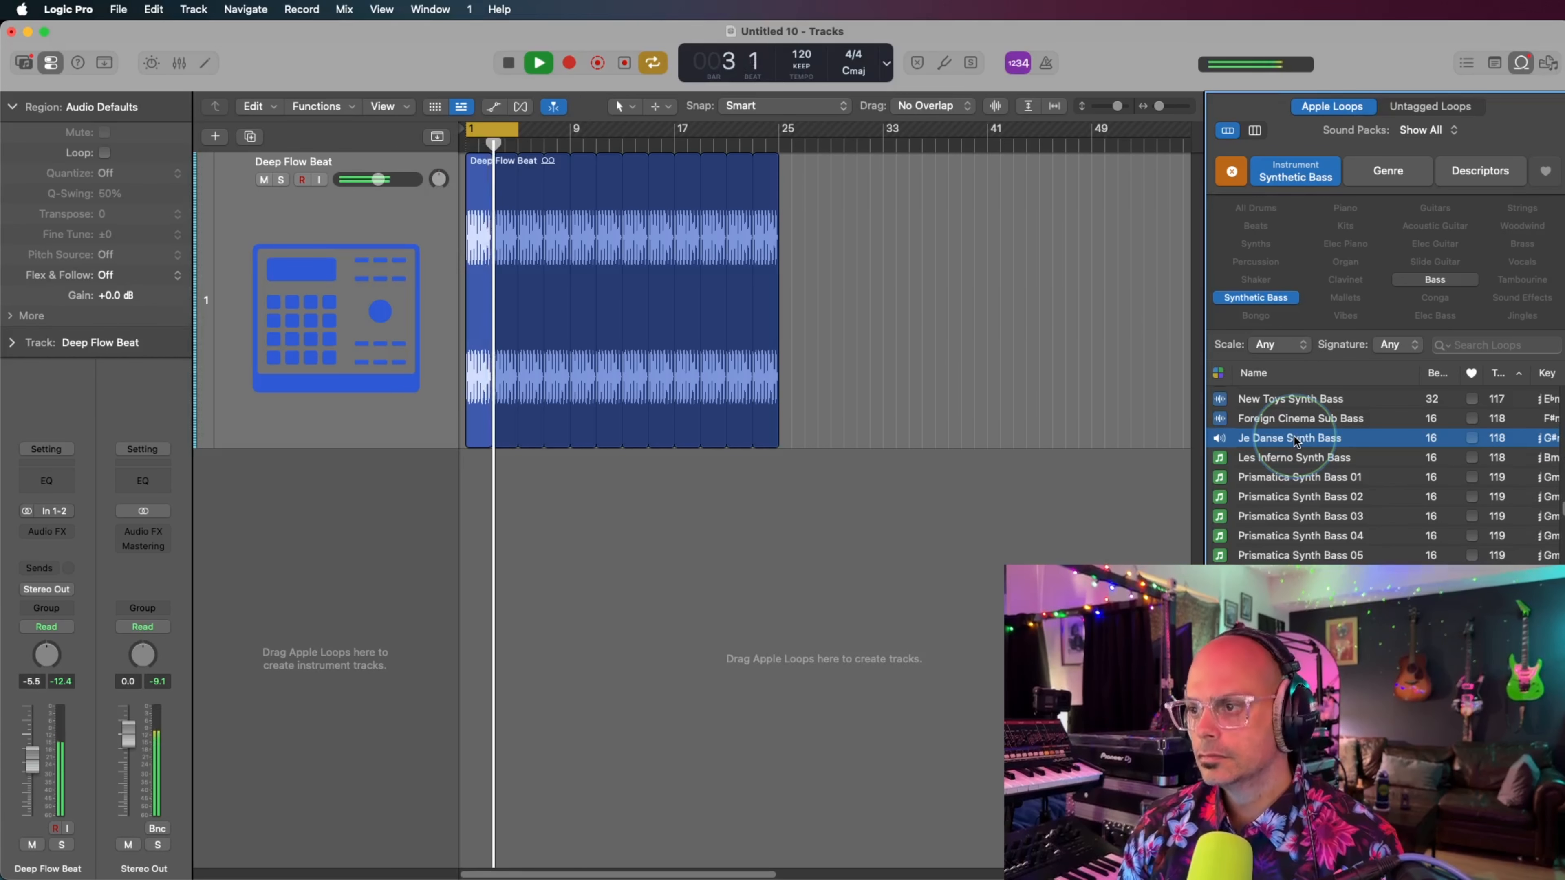
left_click(1291, 567)
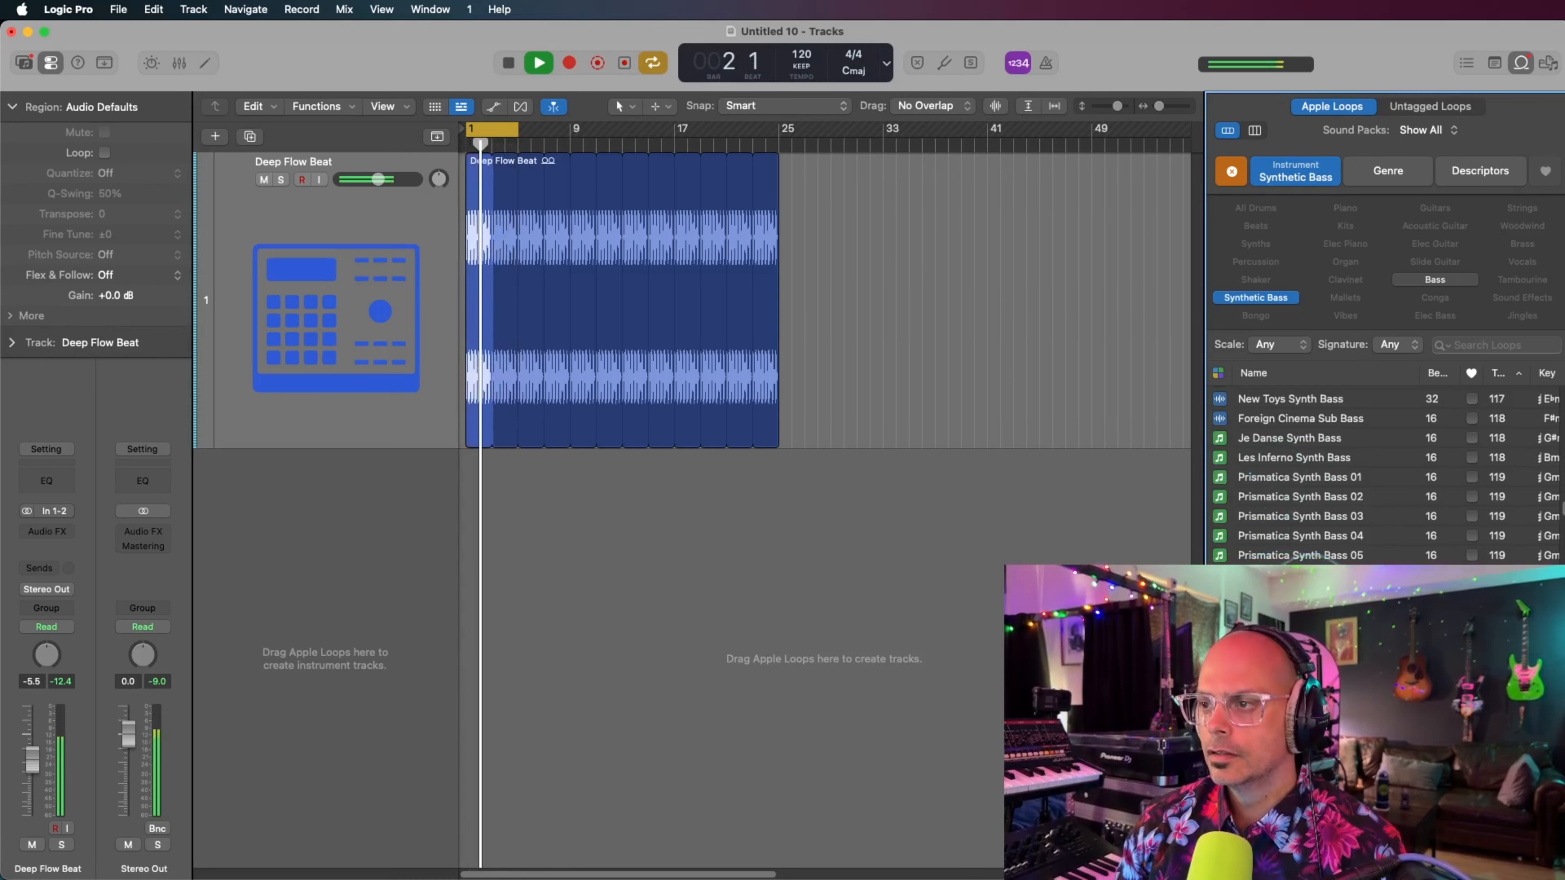
Step: Add Prismatica Synth Bass 07 on a new track at bar 9, loop it to bar 25, and cycle bars 9 to 25
left_click_drag(1300, 476, 573, 520)
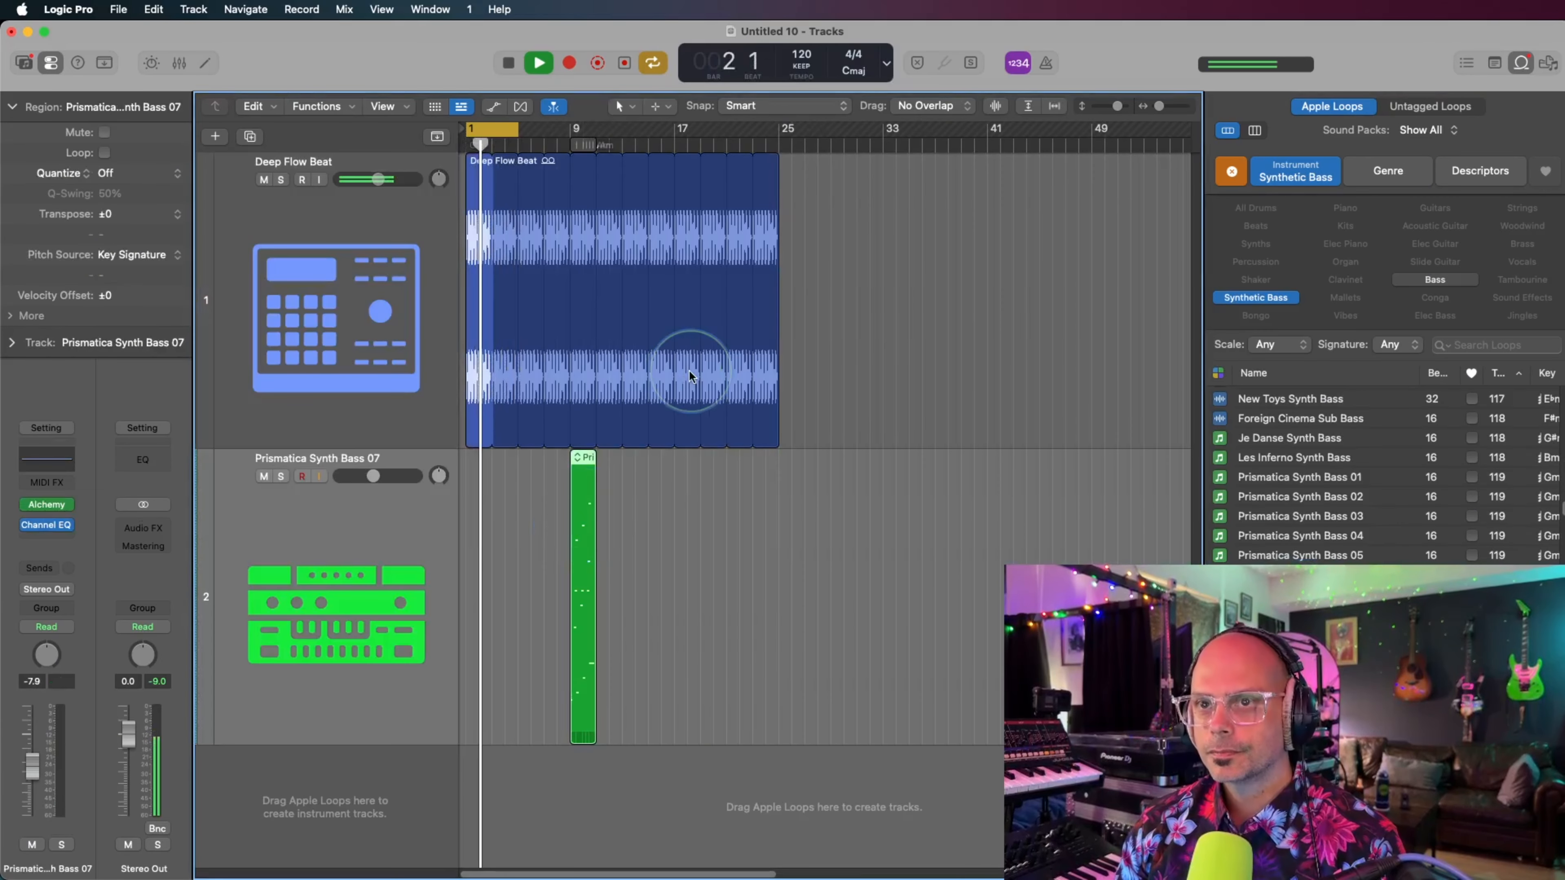
left_click_drag(518, 128, 676, 127)
left_click_drag(595, 467, 684, 464)
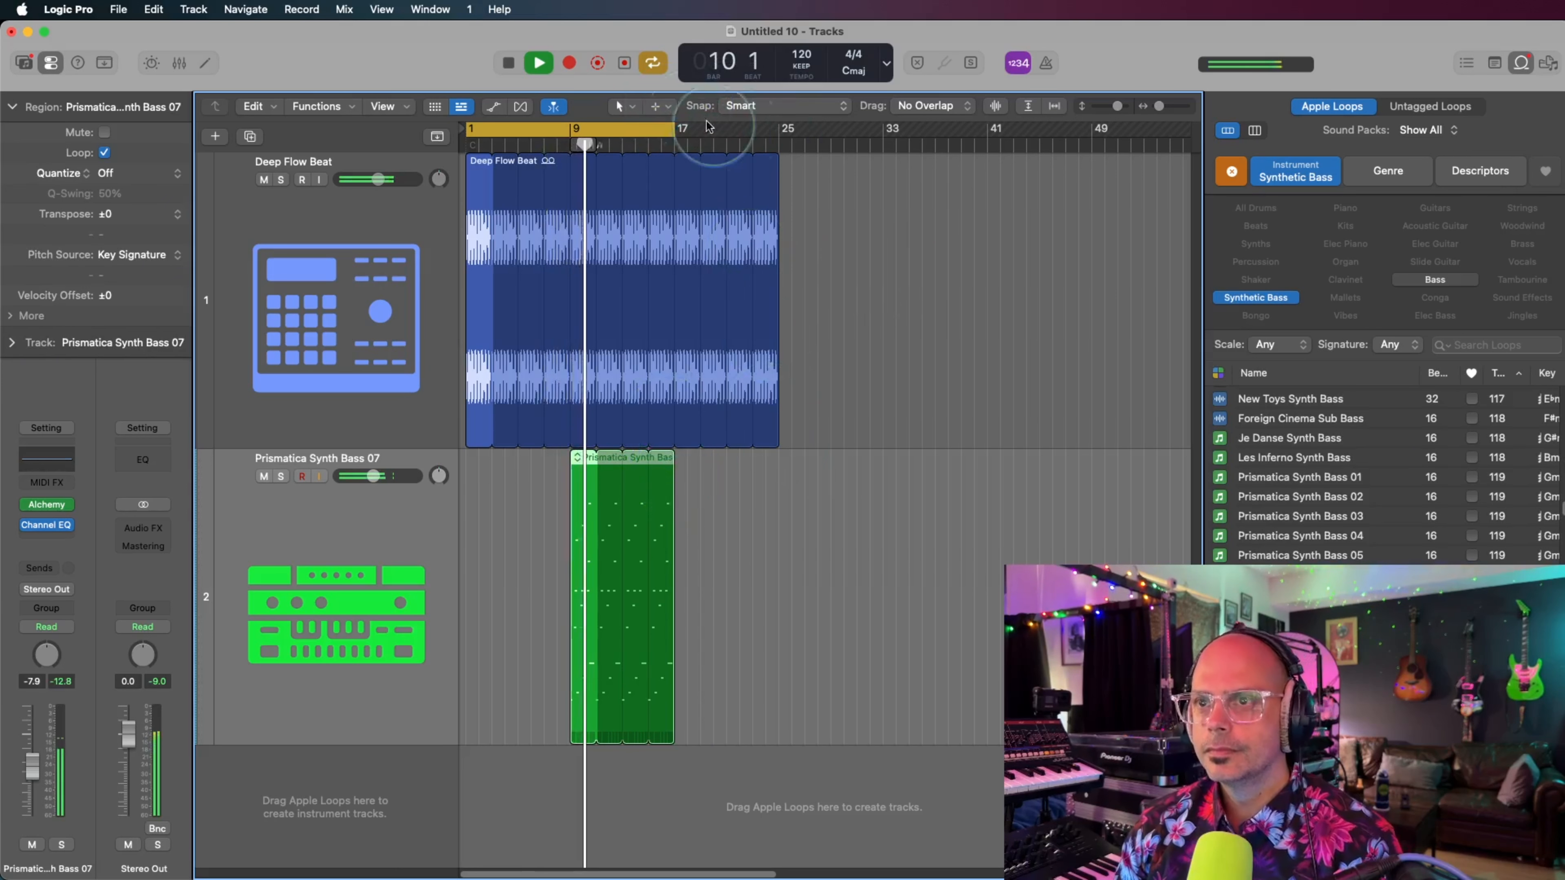
left_click_drag(558, 128, 664, 129)
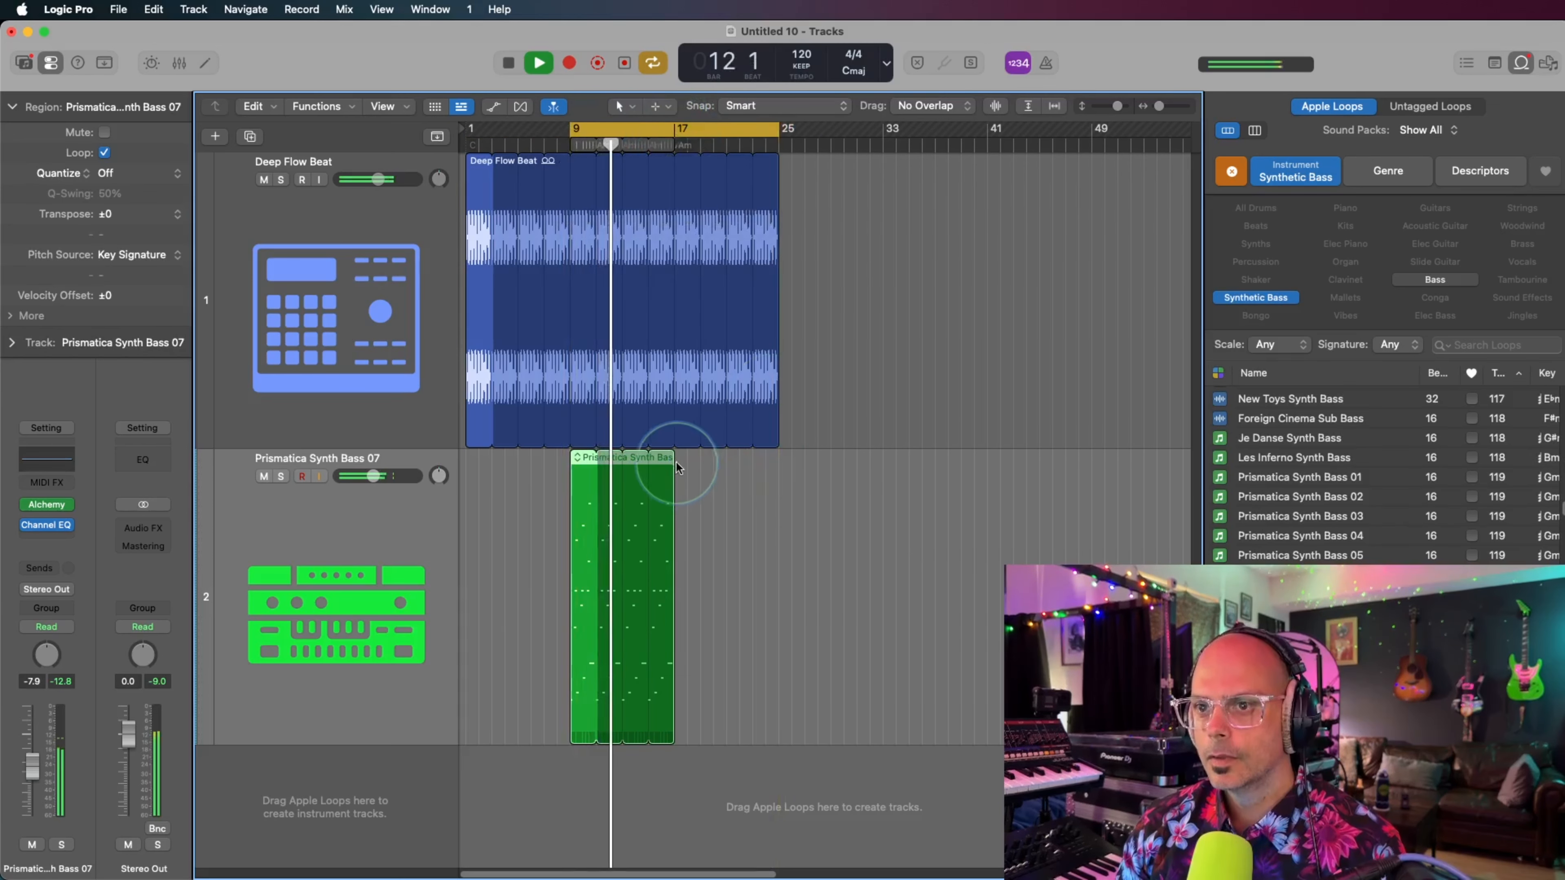
left_click_drag(674, 459, 779, 462)
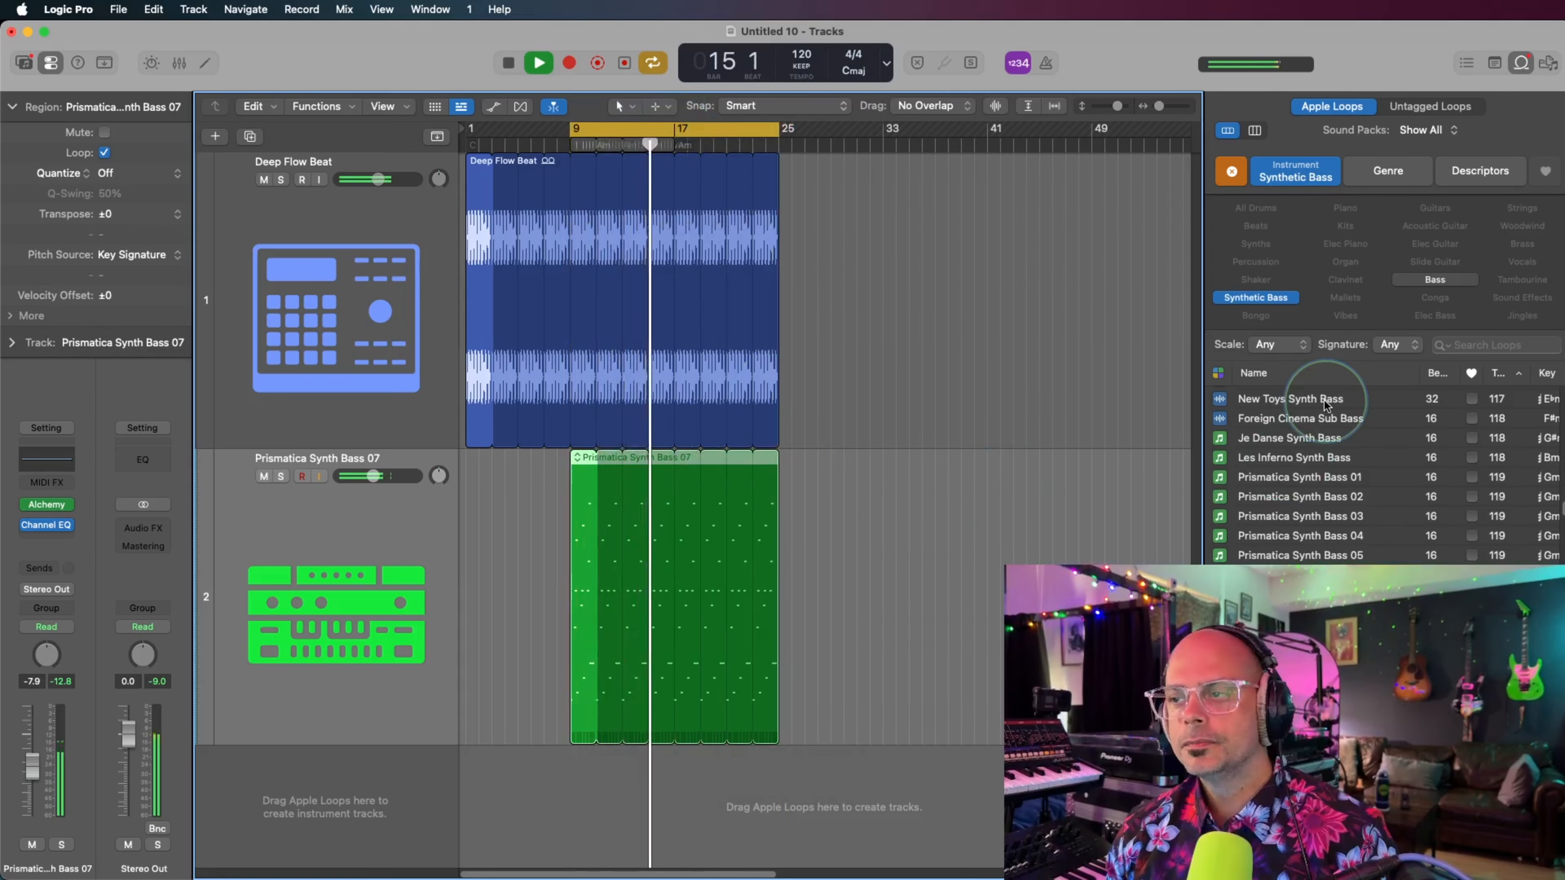
Step: Stop playback, reset the loop filters, filter to Percussion, and search the loops for "SHAKER"
left_click(1224, 174)
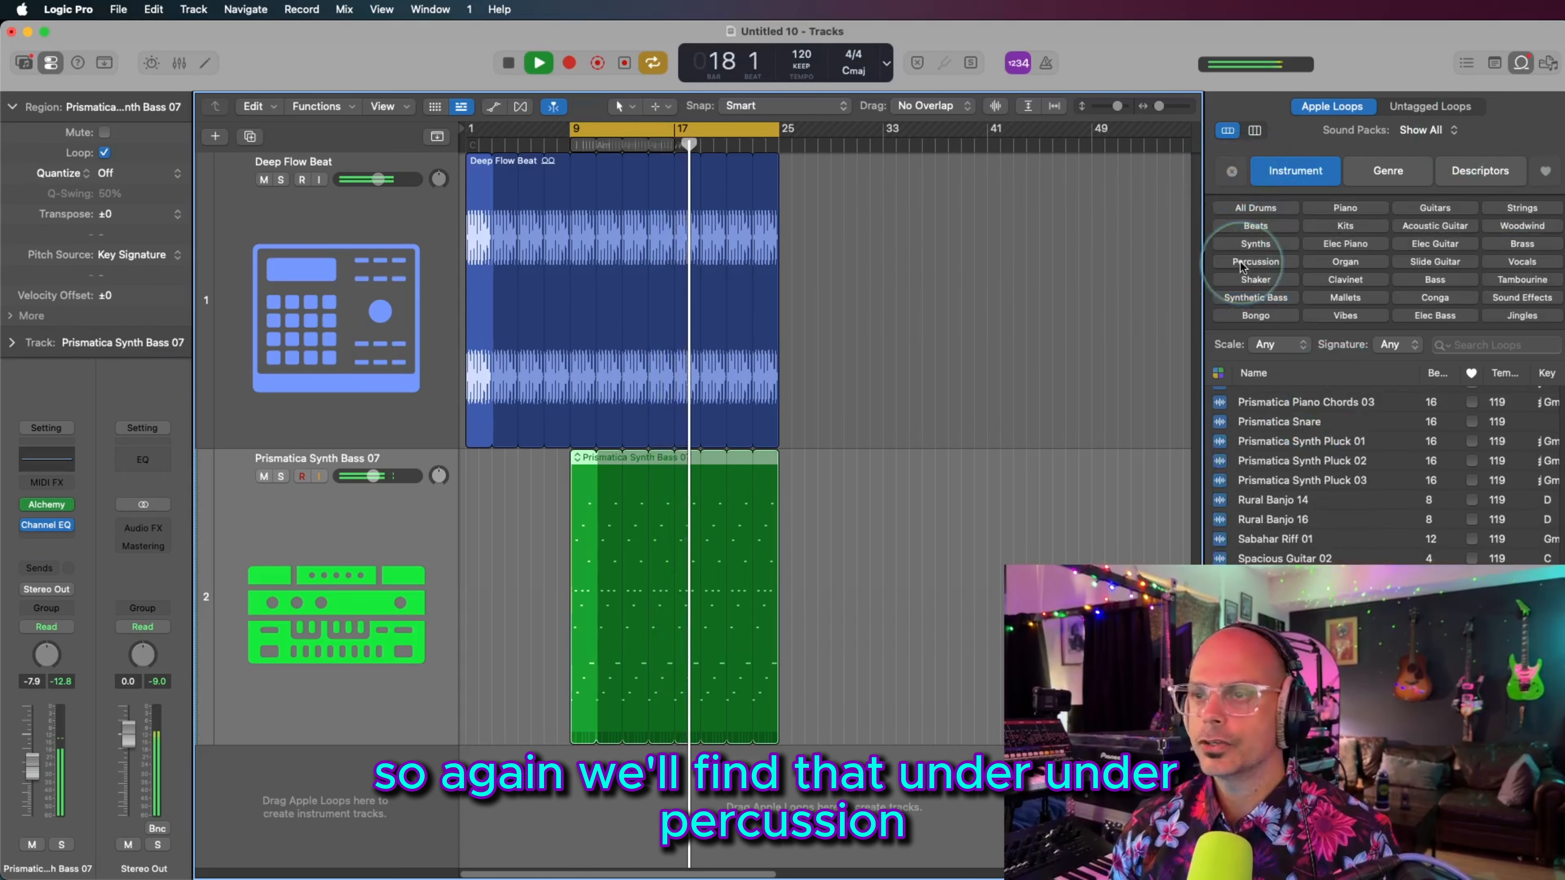
key("space")
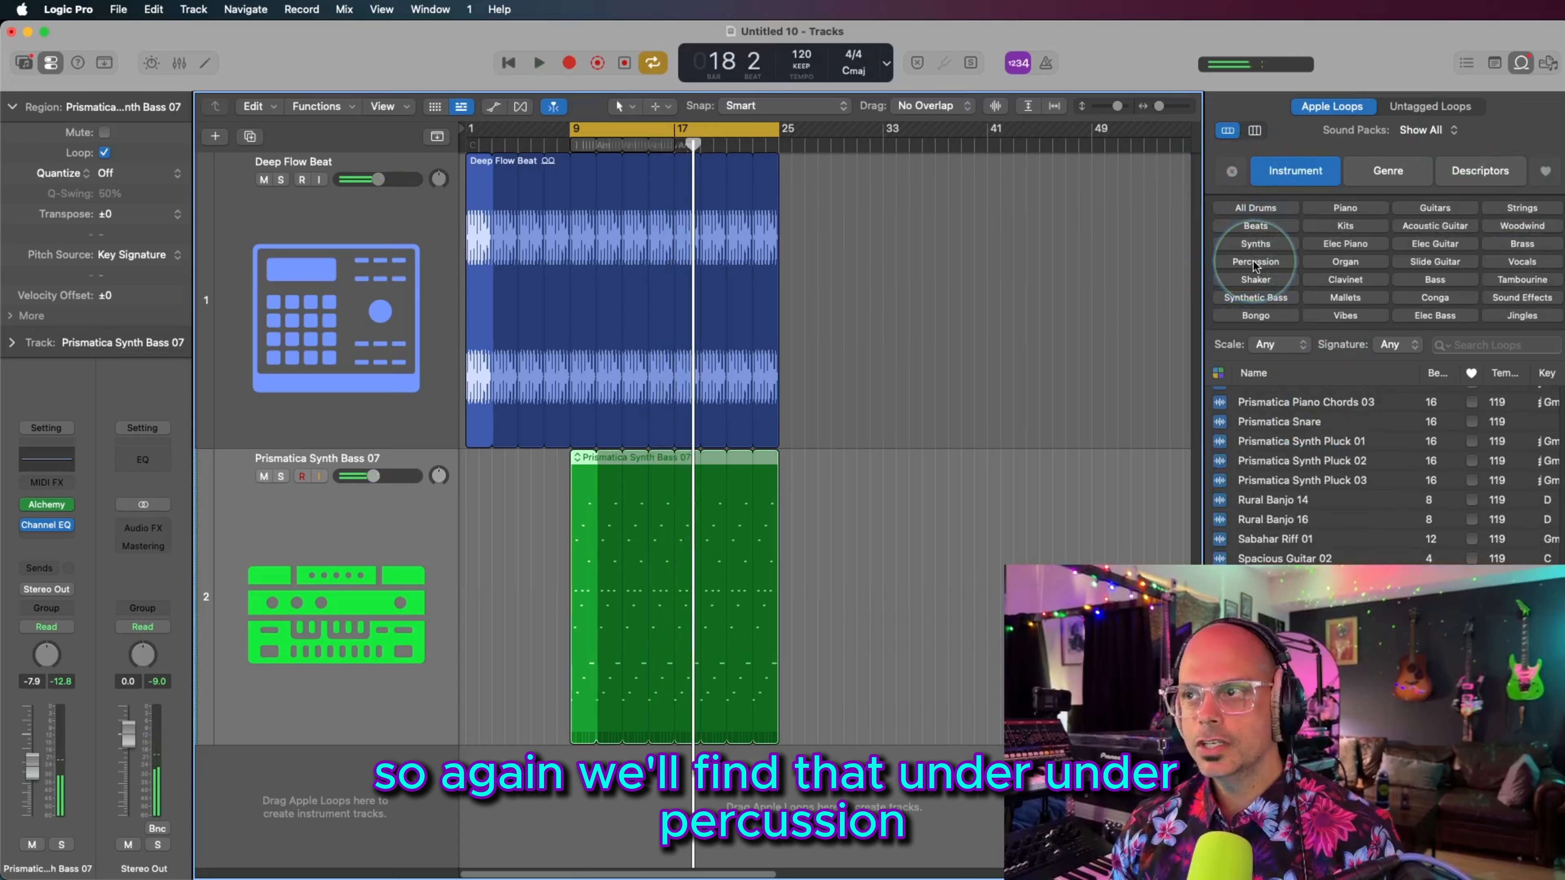
left_click(1254, 261)
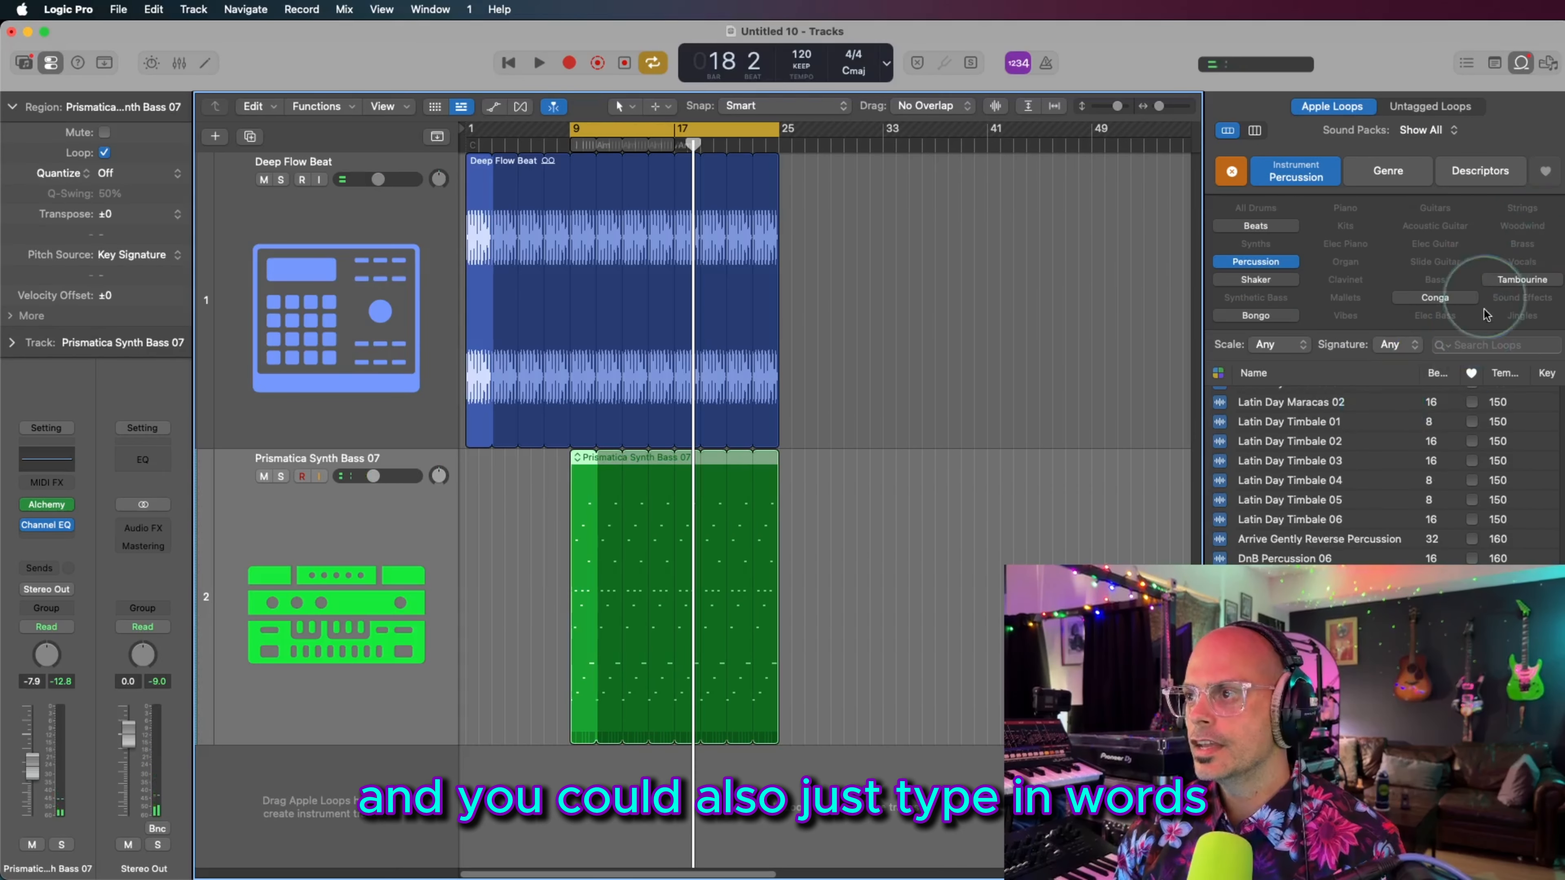
left_click(1479, 346)
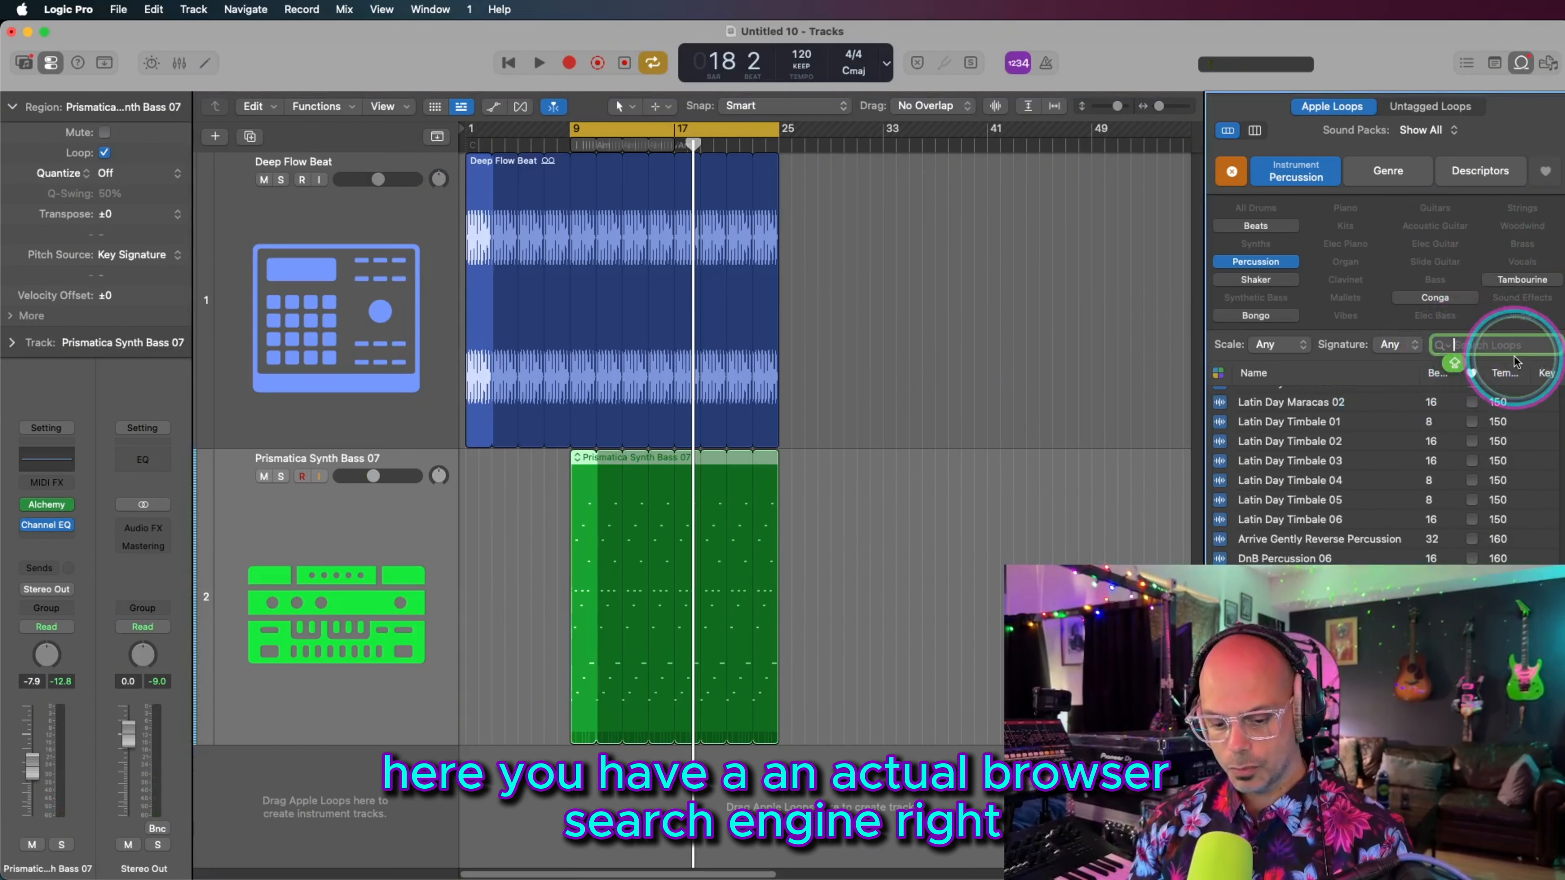
type("SHAKER")
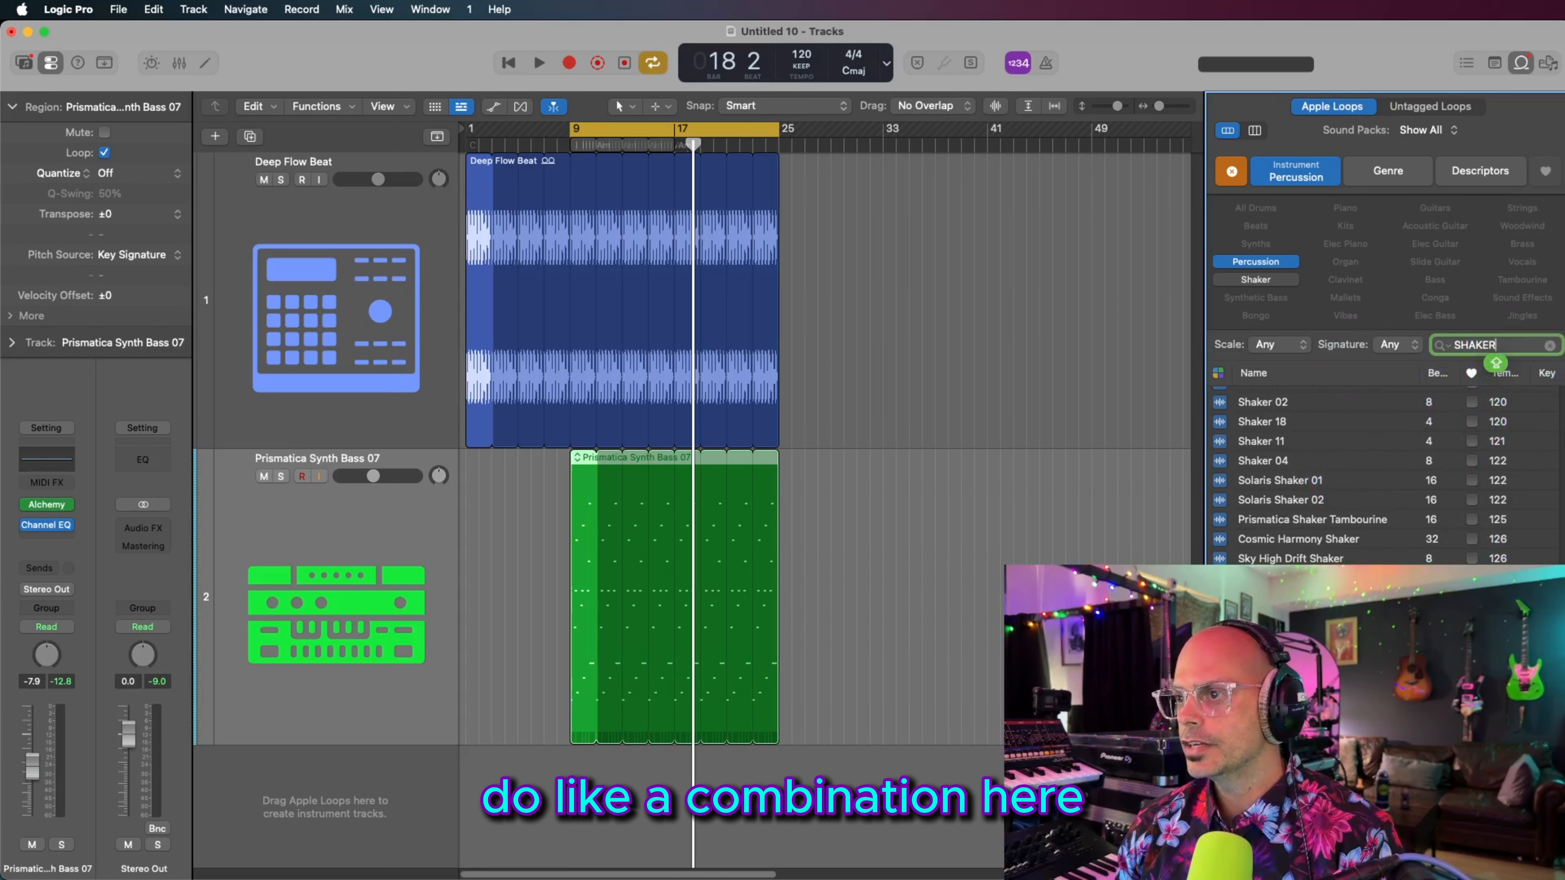
Step: Audition the Shaker 02 loop and place it on a new track at bar 17
key("super+Tab")
key("super+Tab")
scroll(1339, 562, "up", 5)
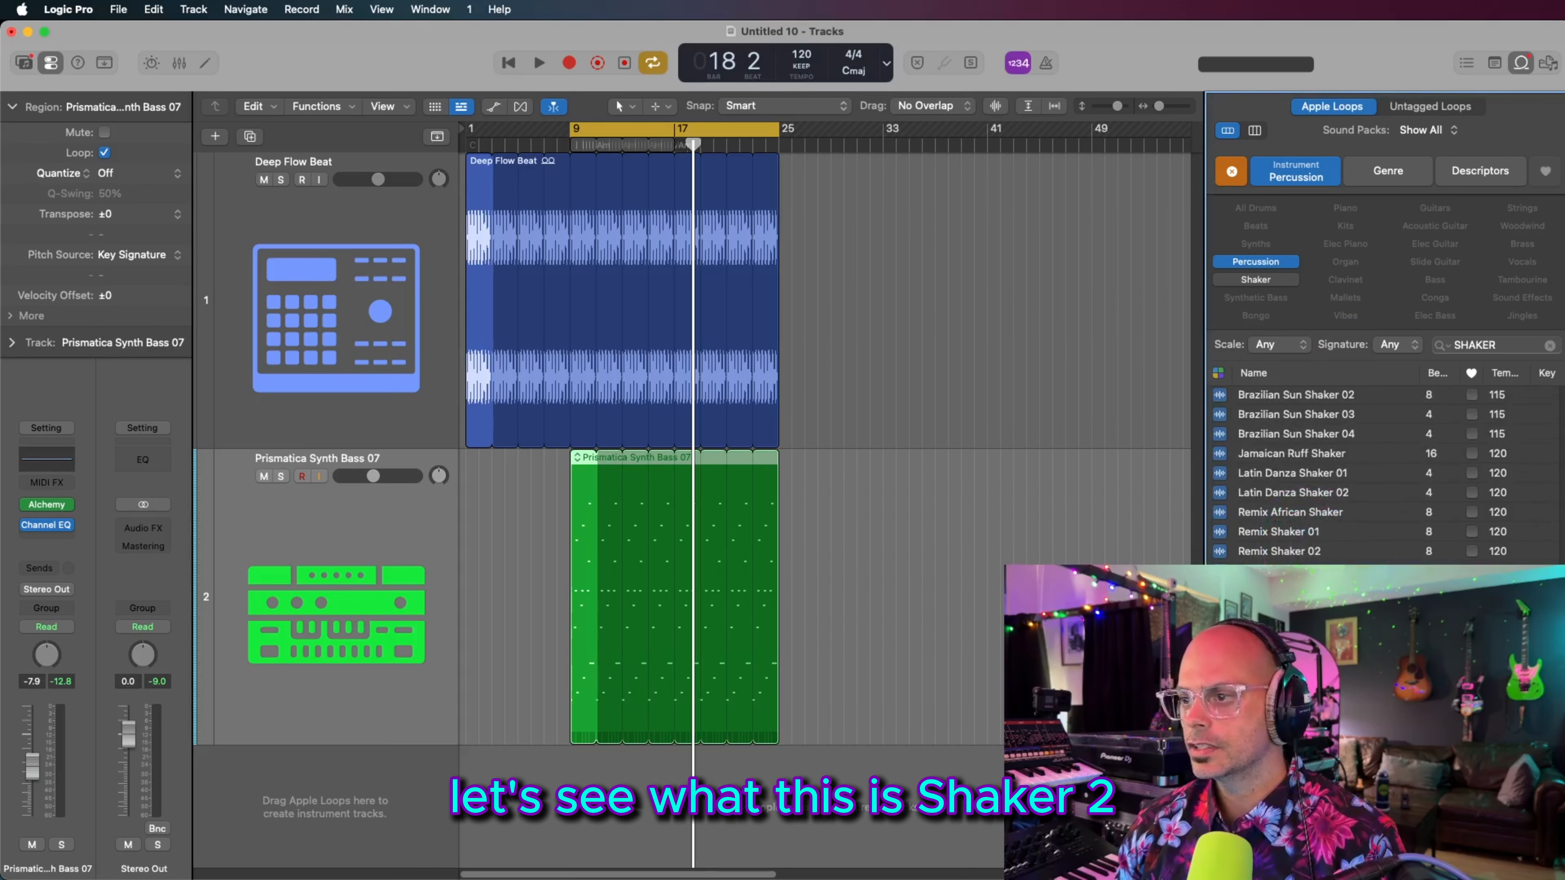
scroll(1304, 462, "down", 5)
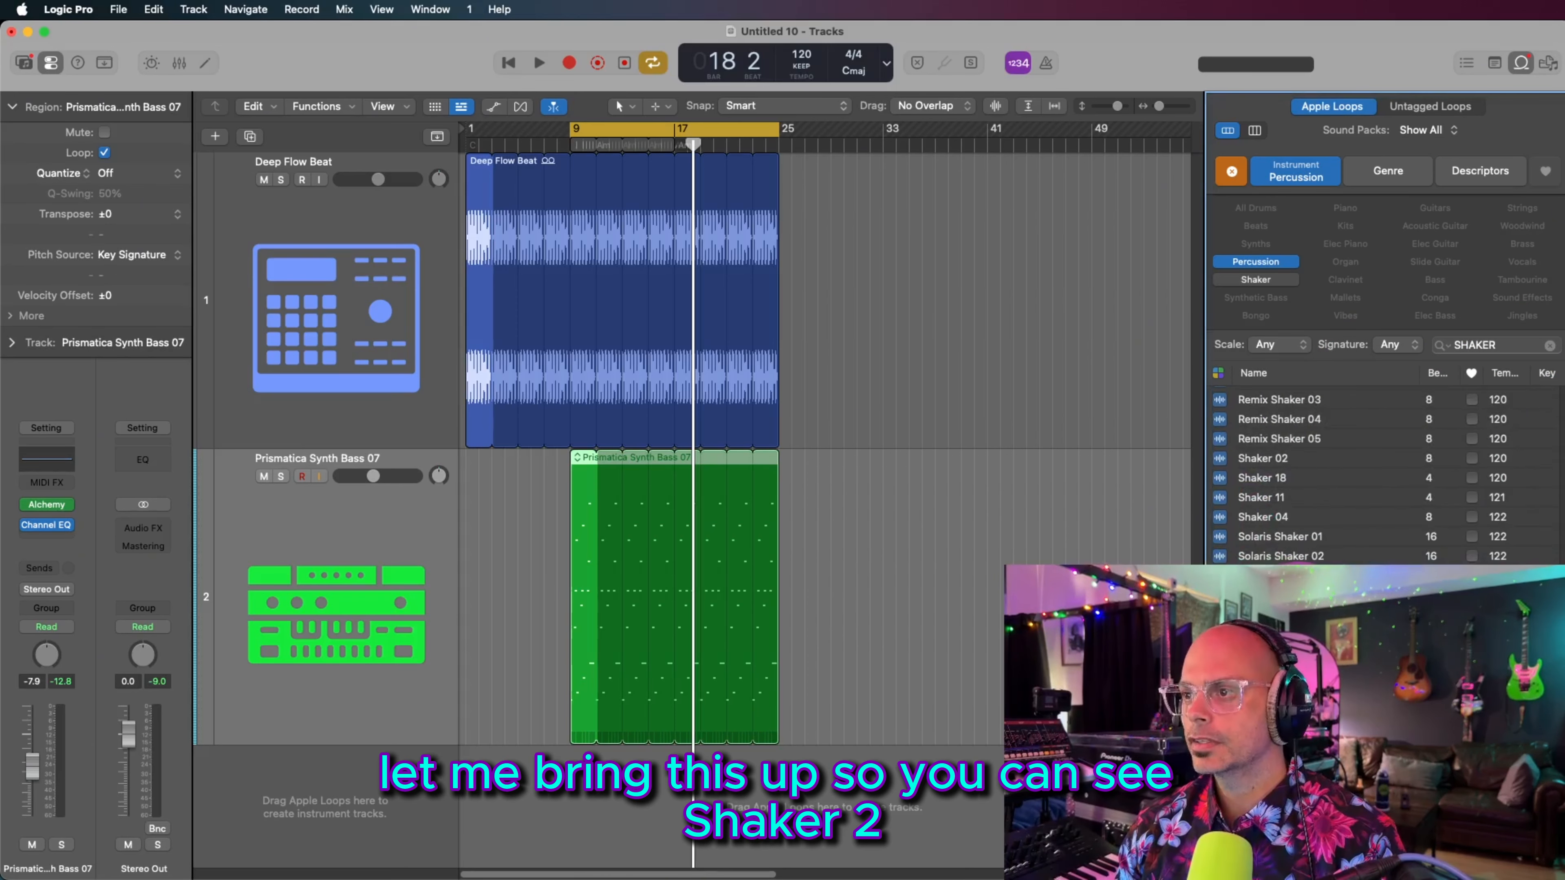
left_click(1304, 460)
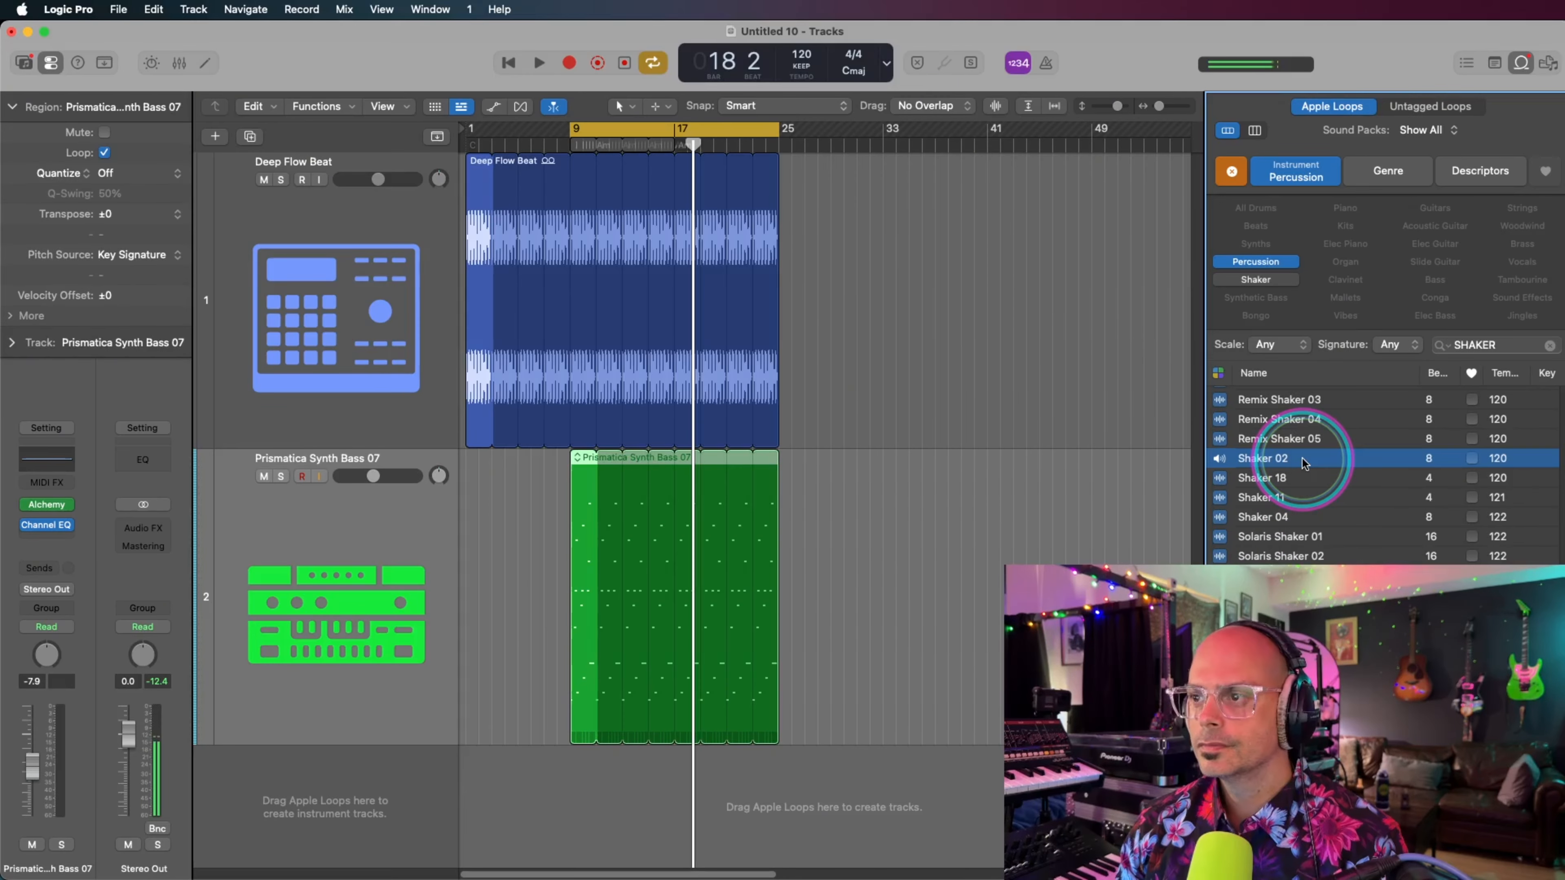
left_click_drag(1304, 462, 695, 792)
left_click(698, 753)
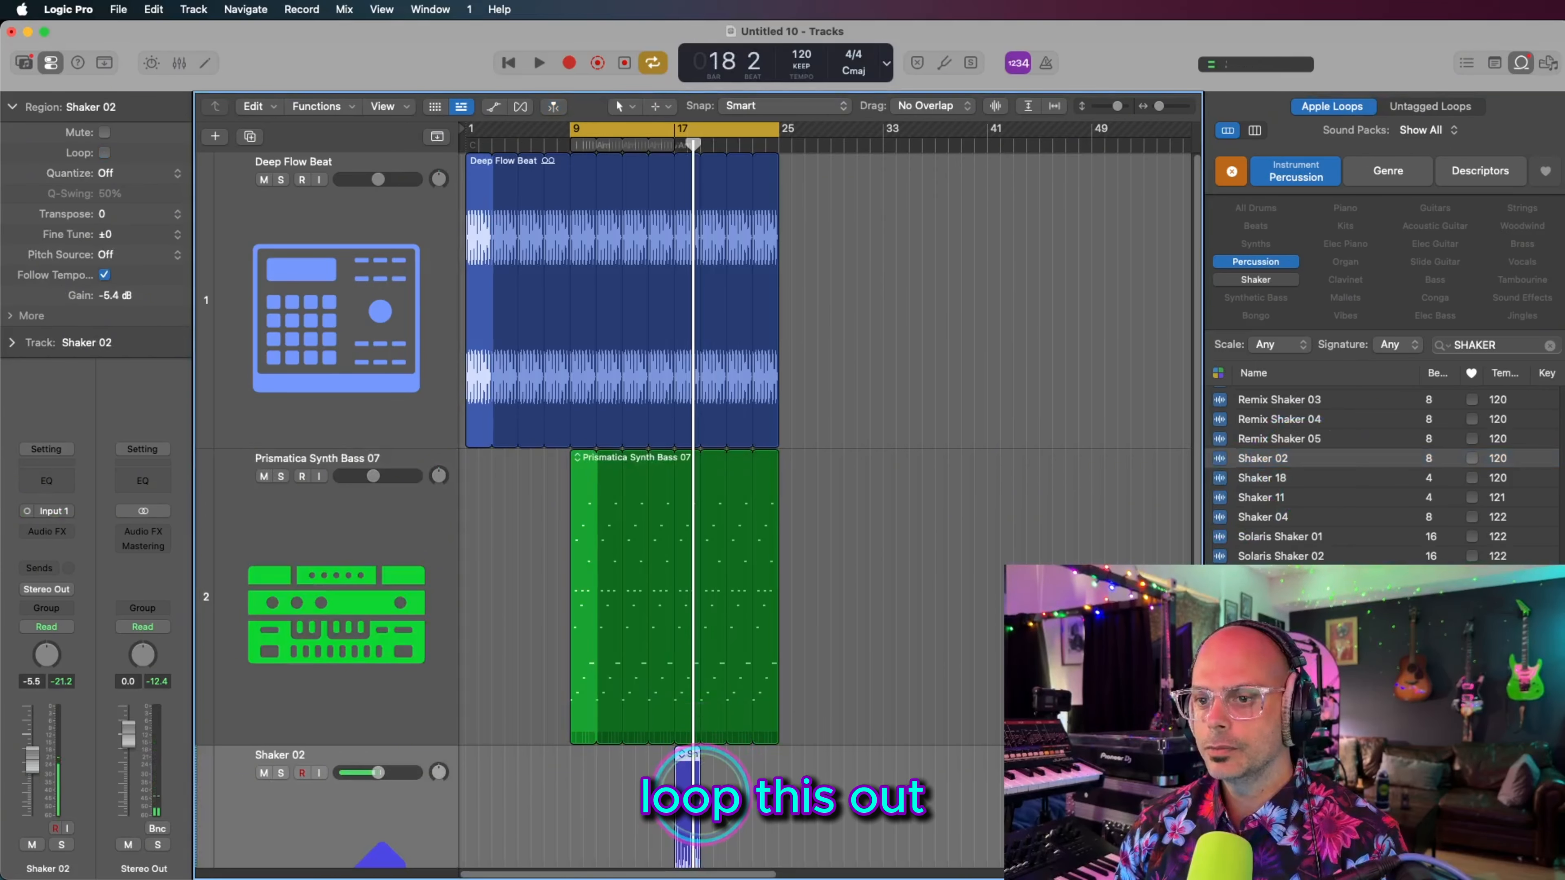
Step: Zoom in on the Shaker 02 region and loop it out to bar 25
left_click(711, 795)
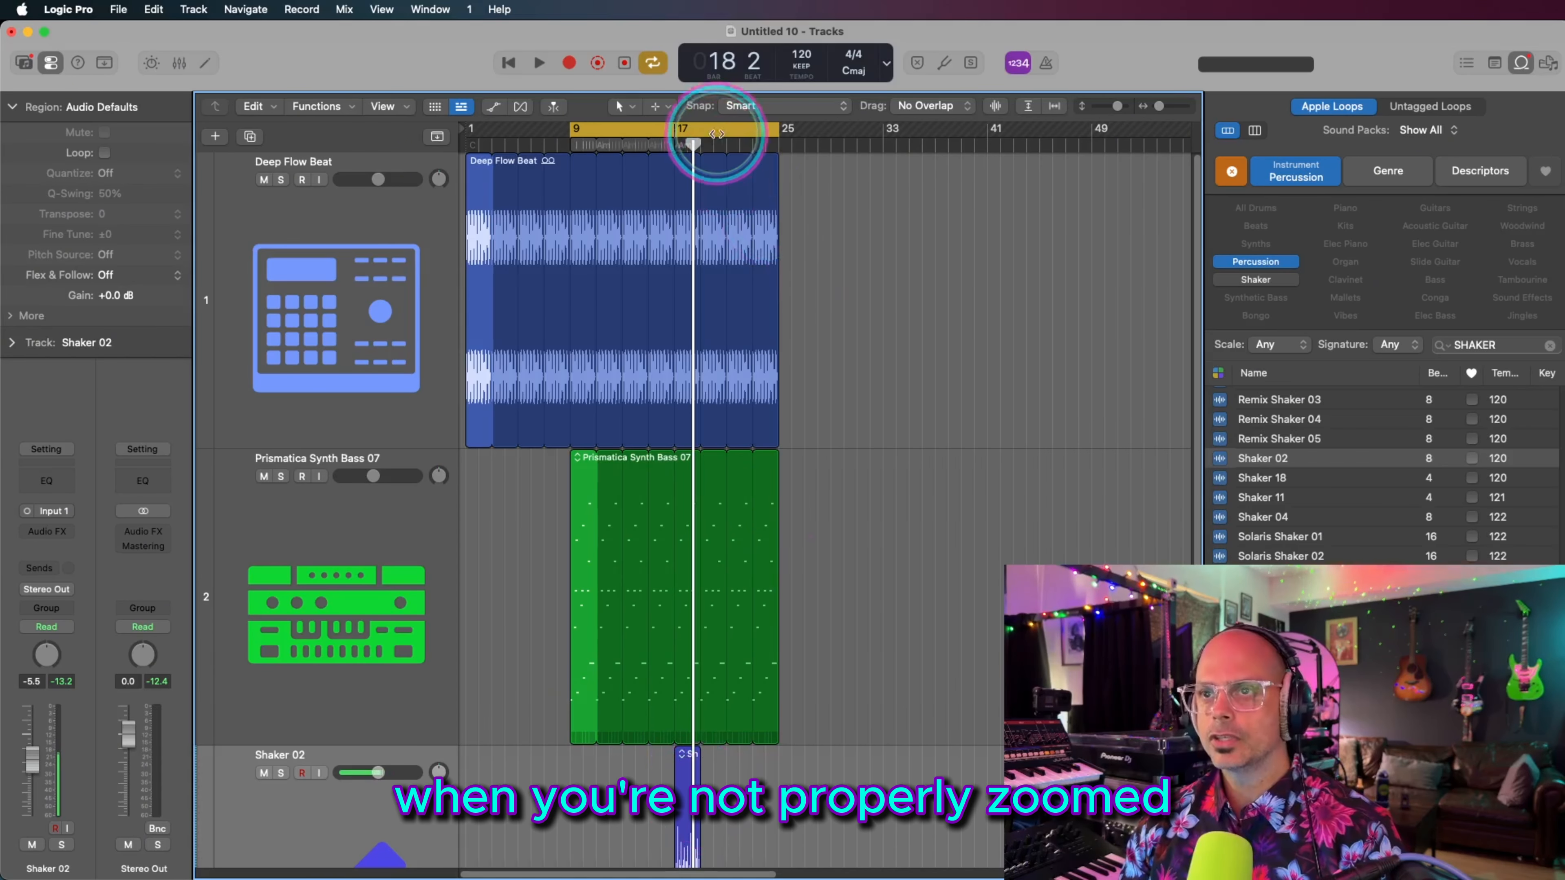
key("super+Right")
key("super+Right")
key("super+Right")
key("super+Right")
key("super+Right")
key("super+Right")
key("super+Right")
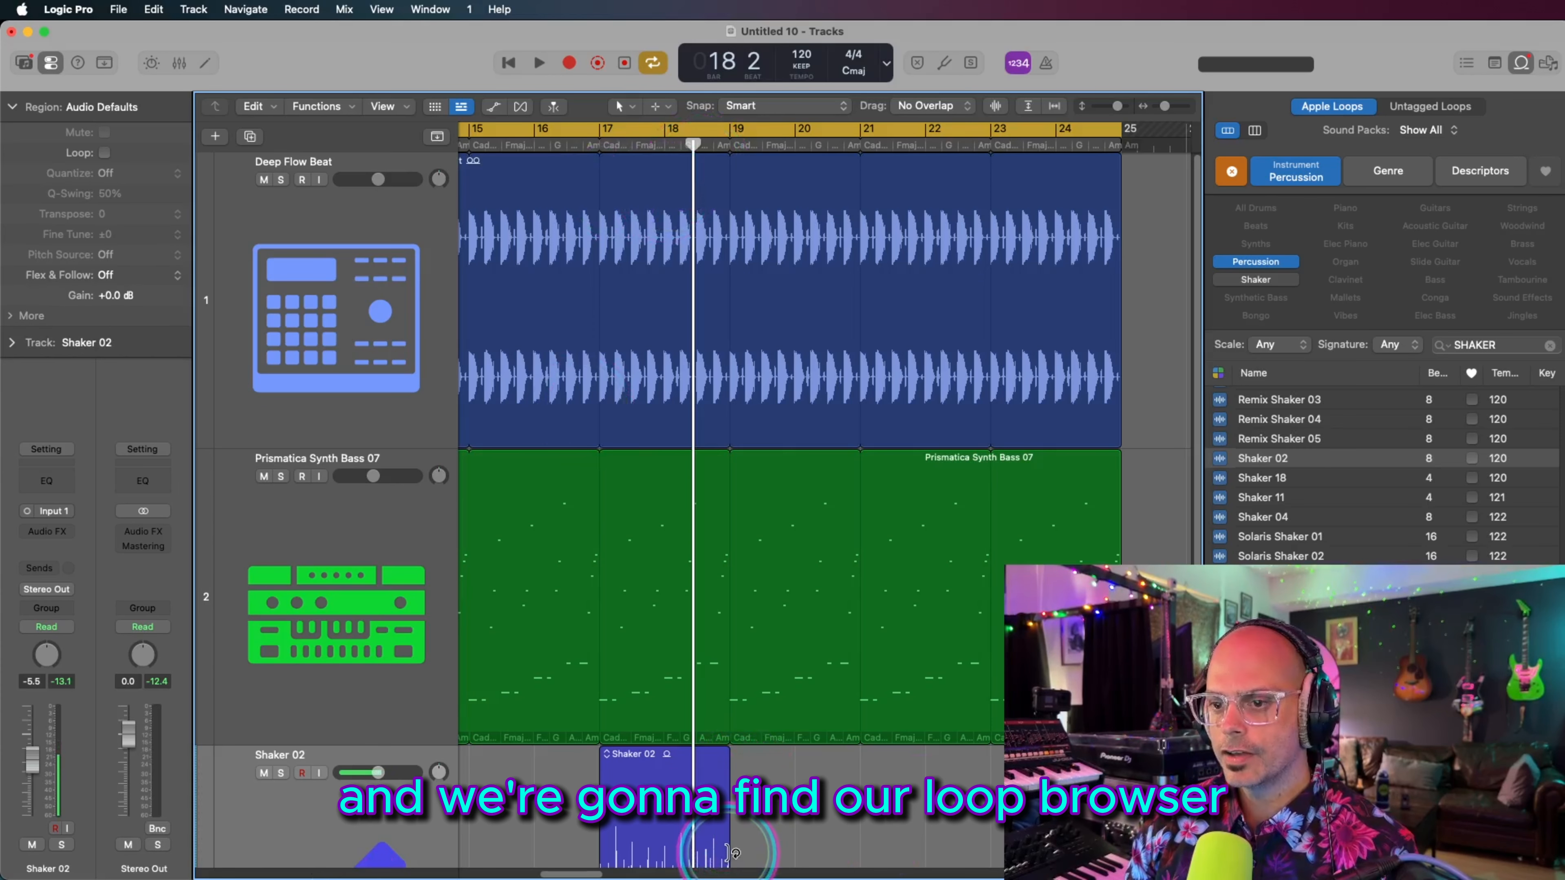
left_click_drag(733, 853, 1047, 853)
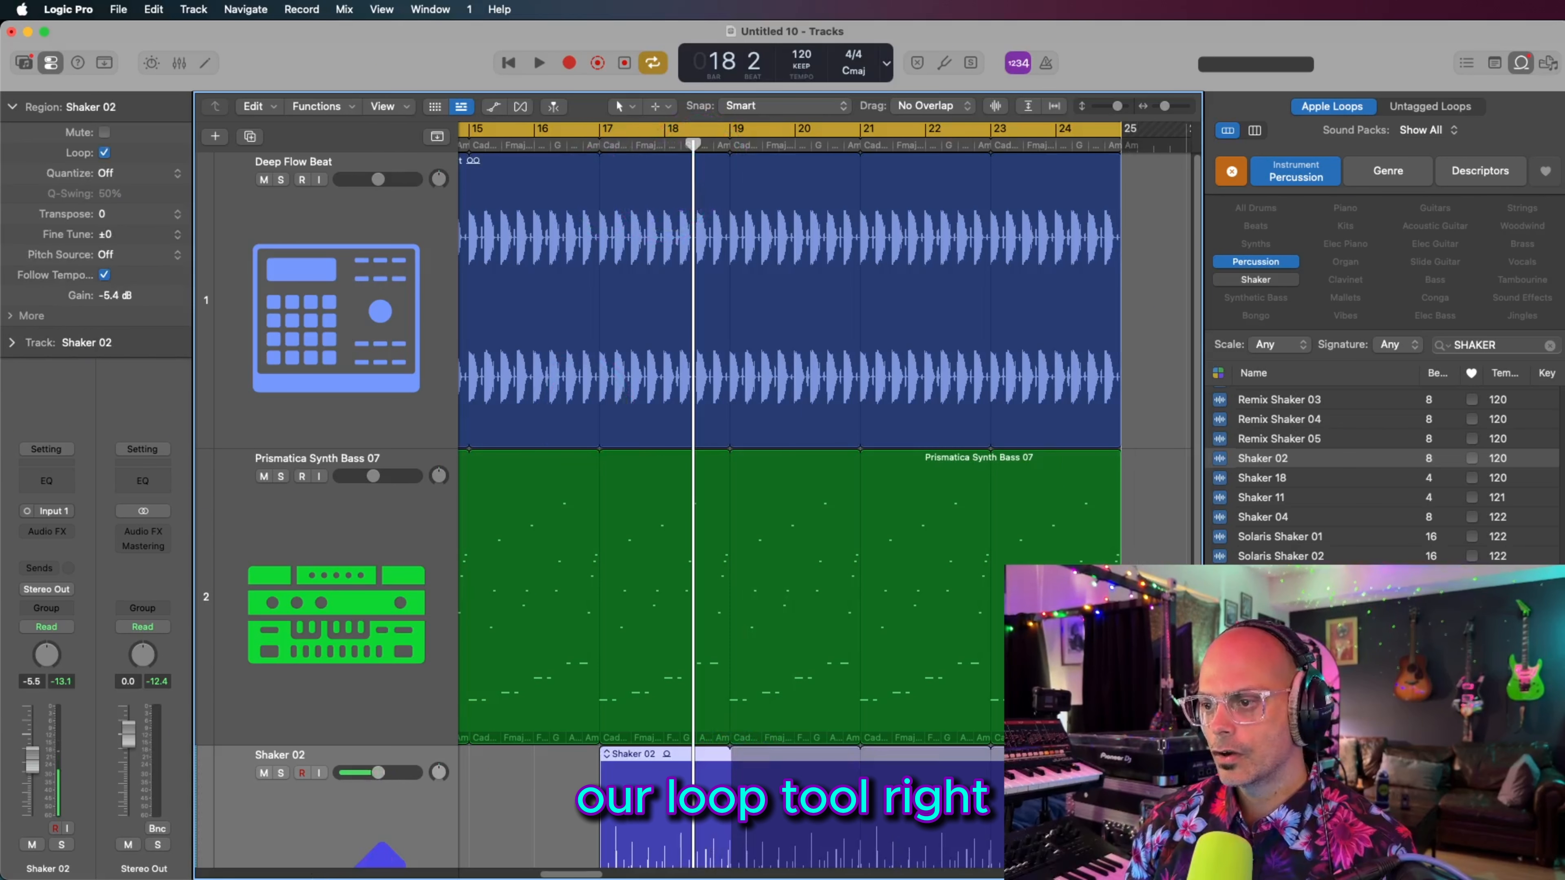
scroll(696, 511, "down", 3)
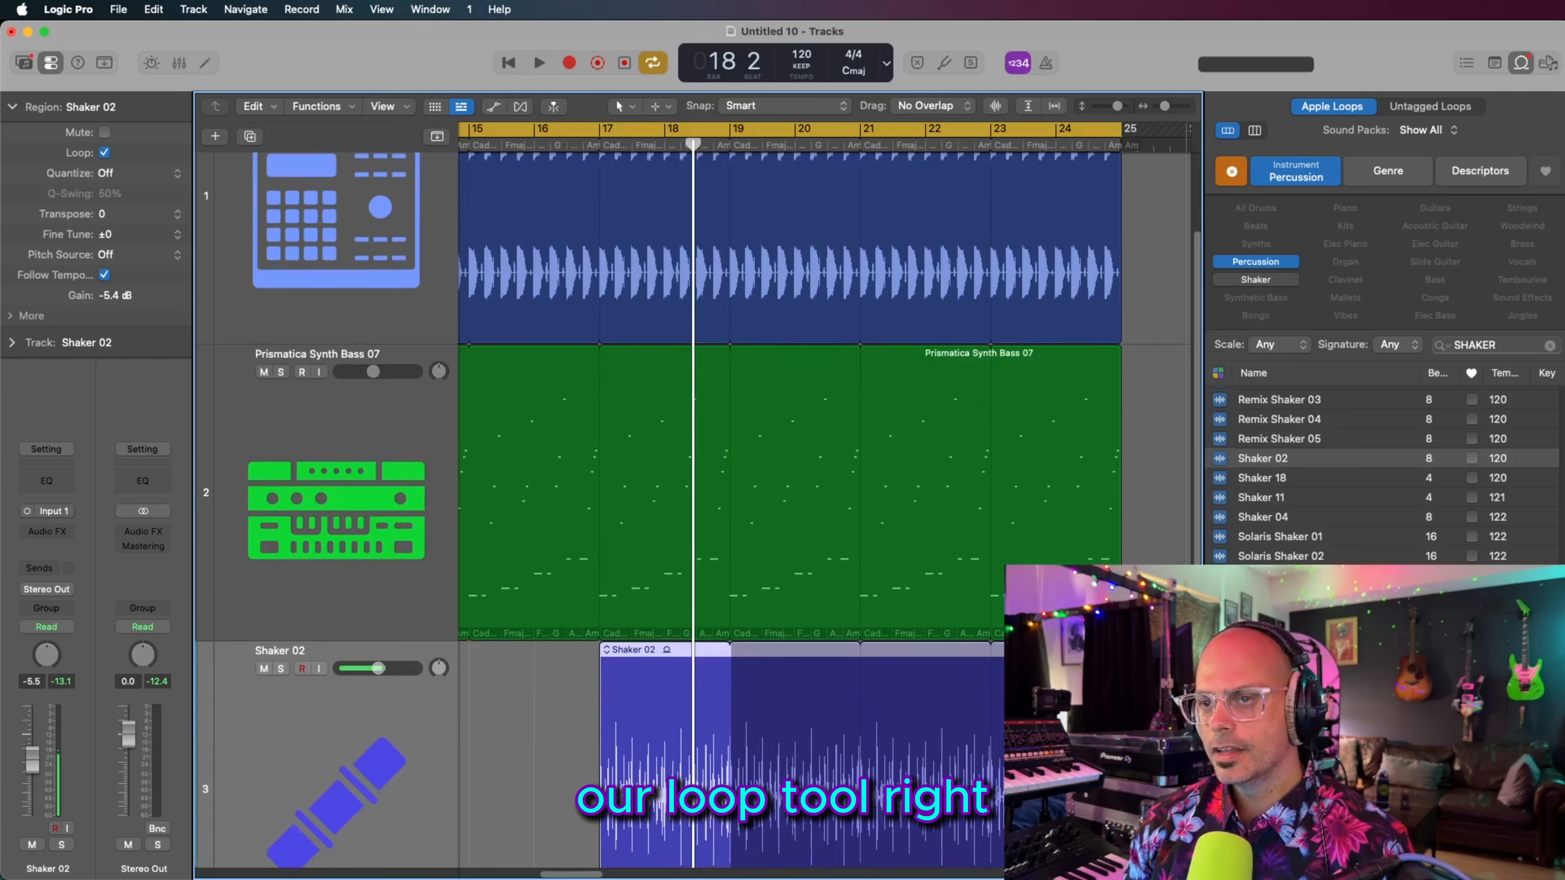
Step: Turn off the cycle range and play the arrangement from bar 17 to hear the shaker with the beat and bass
left_click(593, 137)
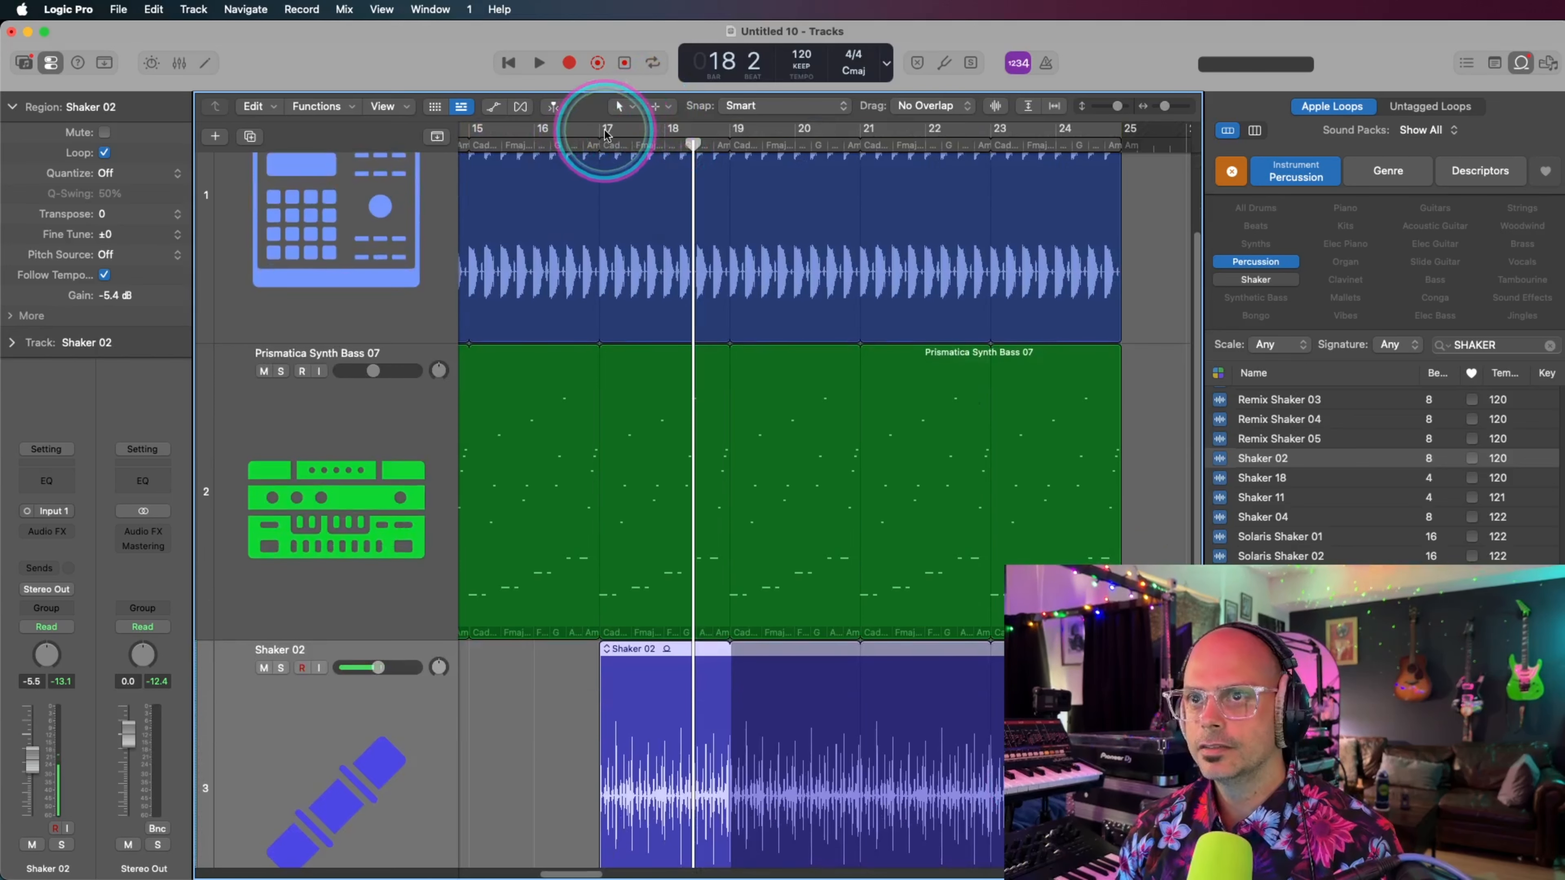
left_click(583, 143)
key("space")
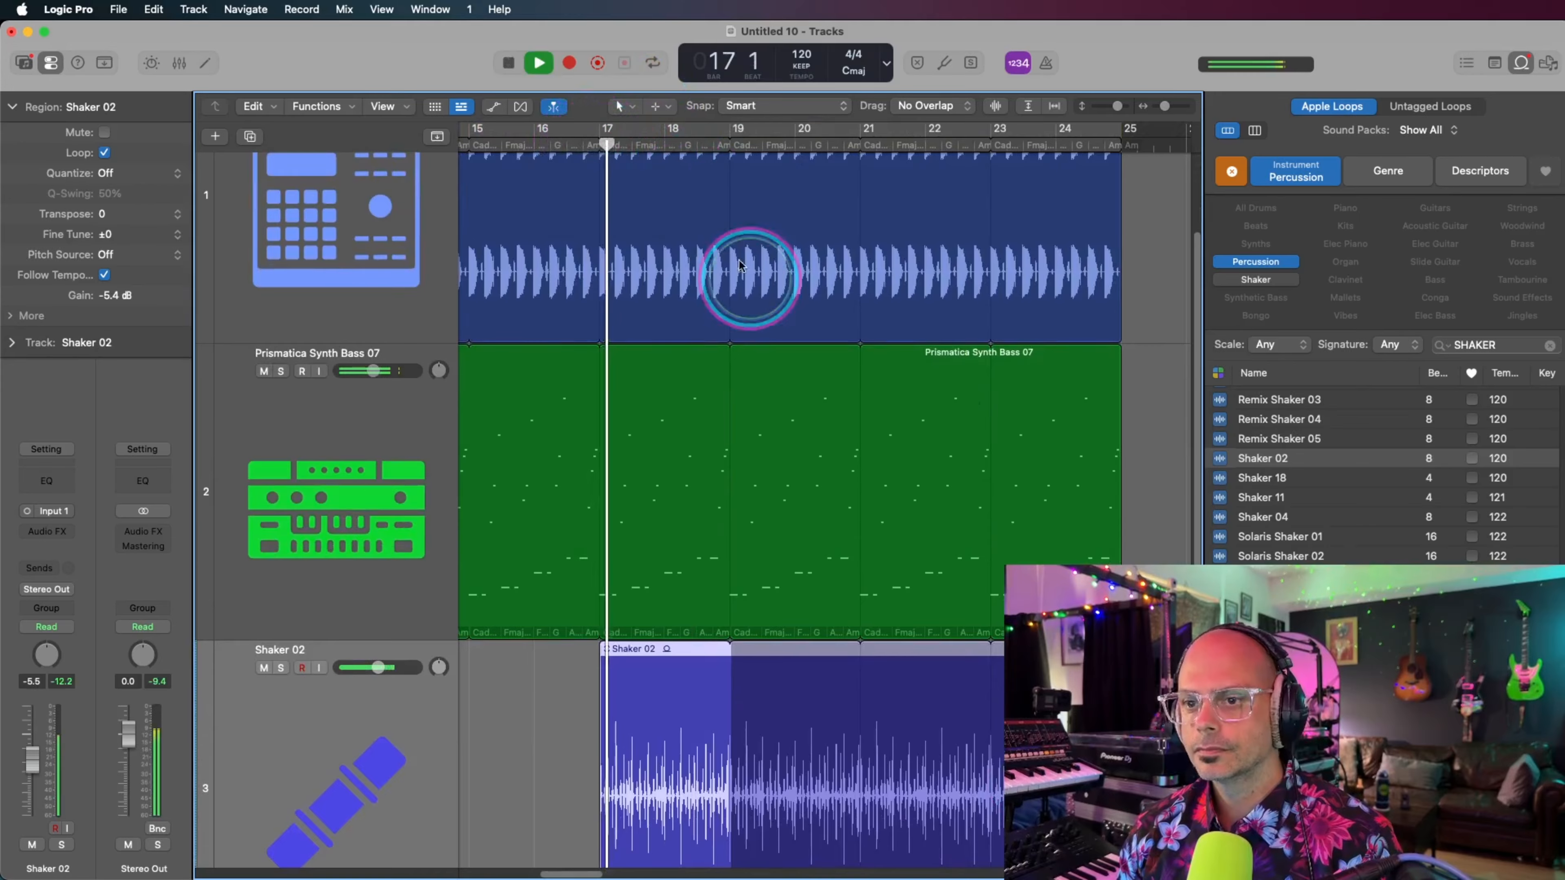
scroll(866, 442, "down", 3)
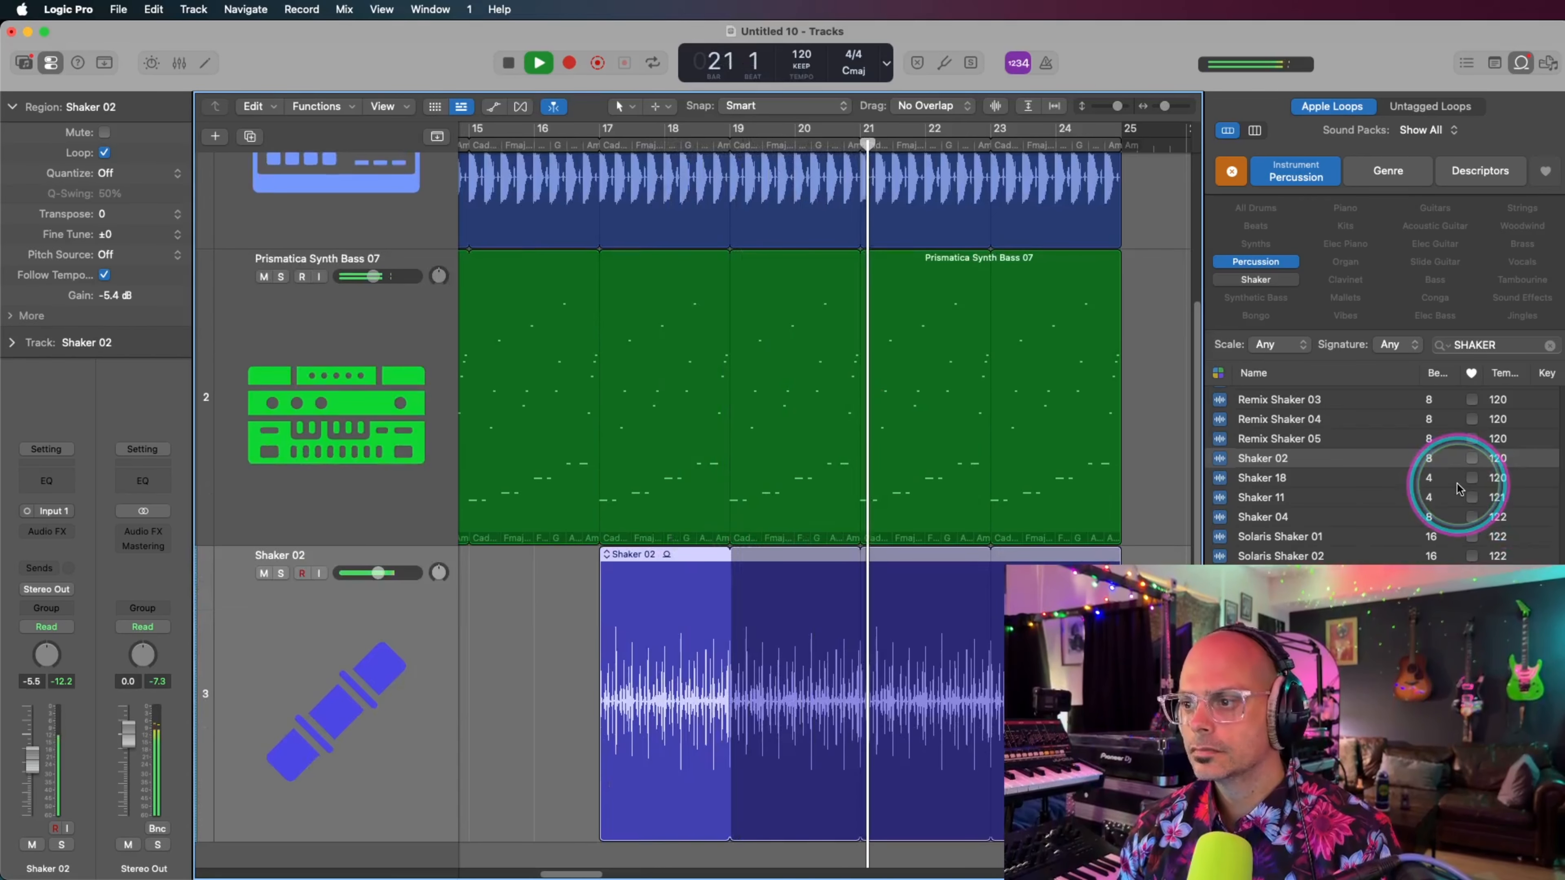
Step: Replace the loop search text with "TAMB" to find tambourine loops within Percussion
left_click(1514, 346)
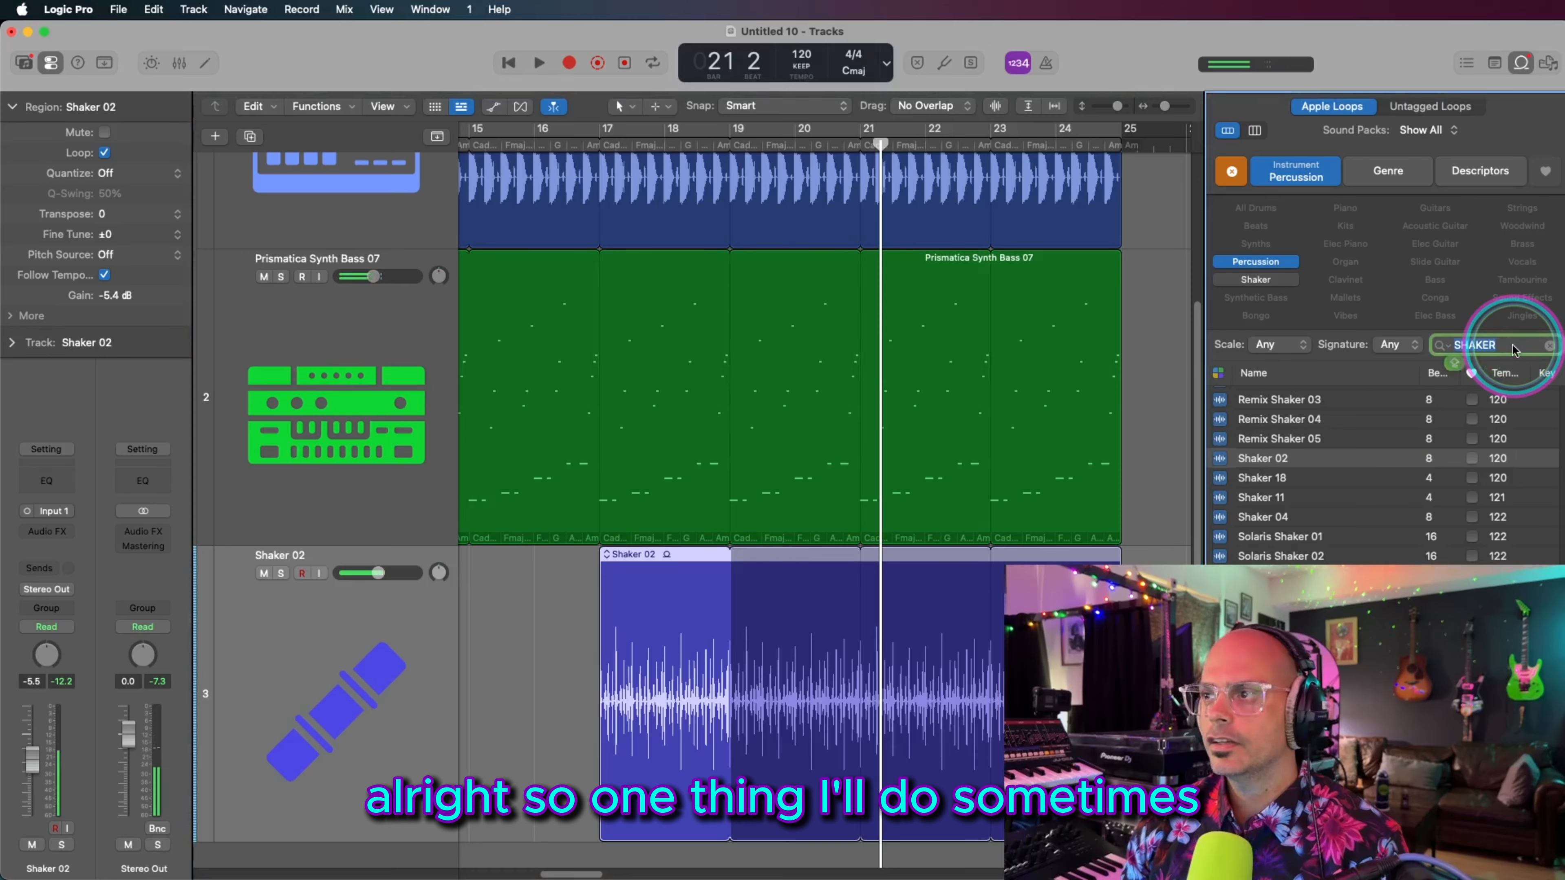
key("BackSpace")
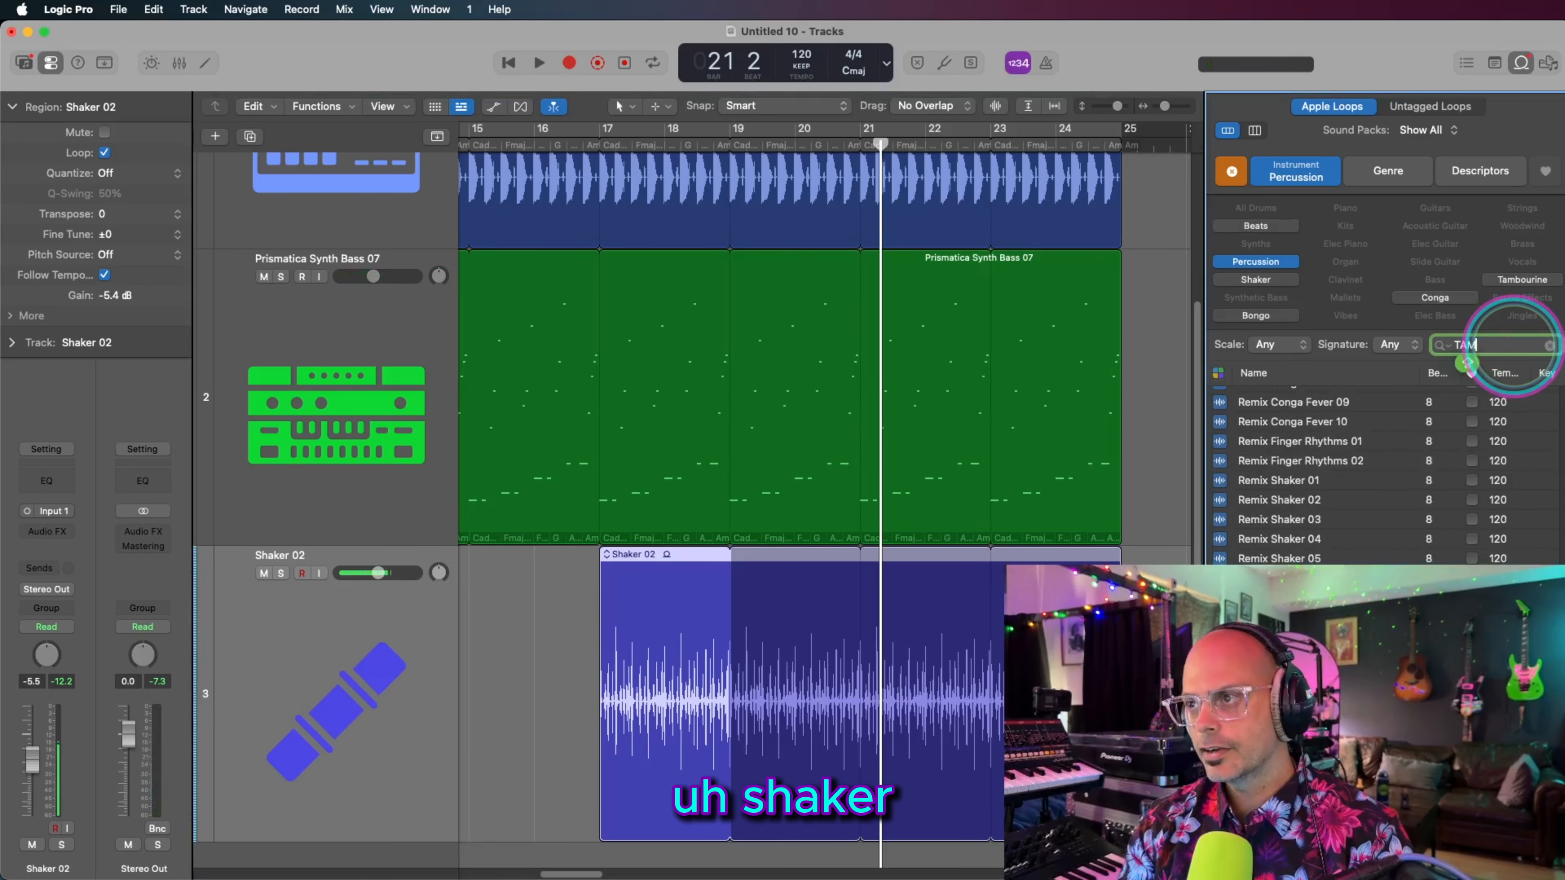
type("TAM")
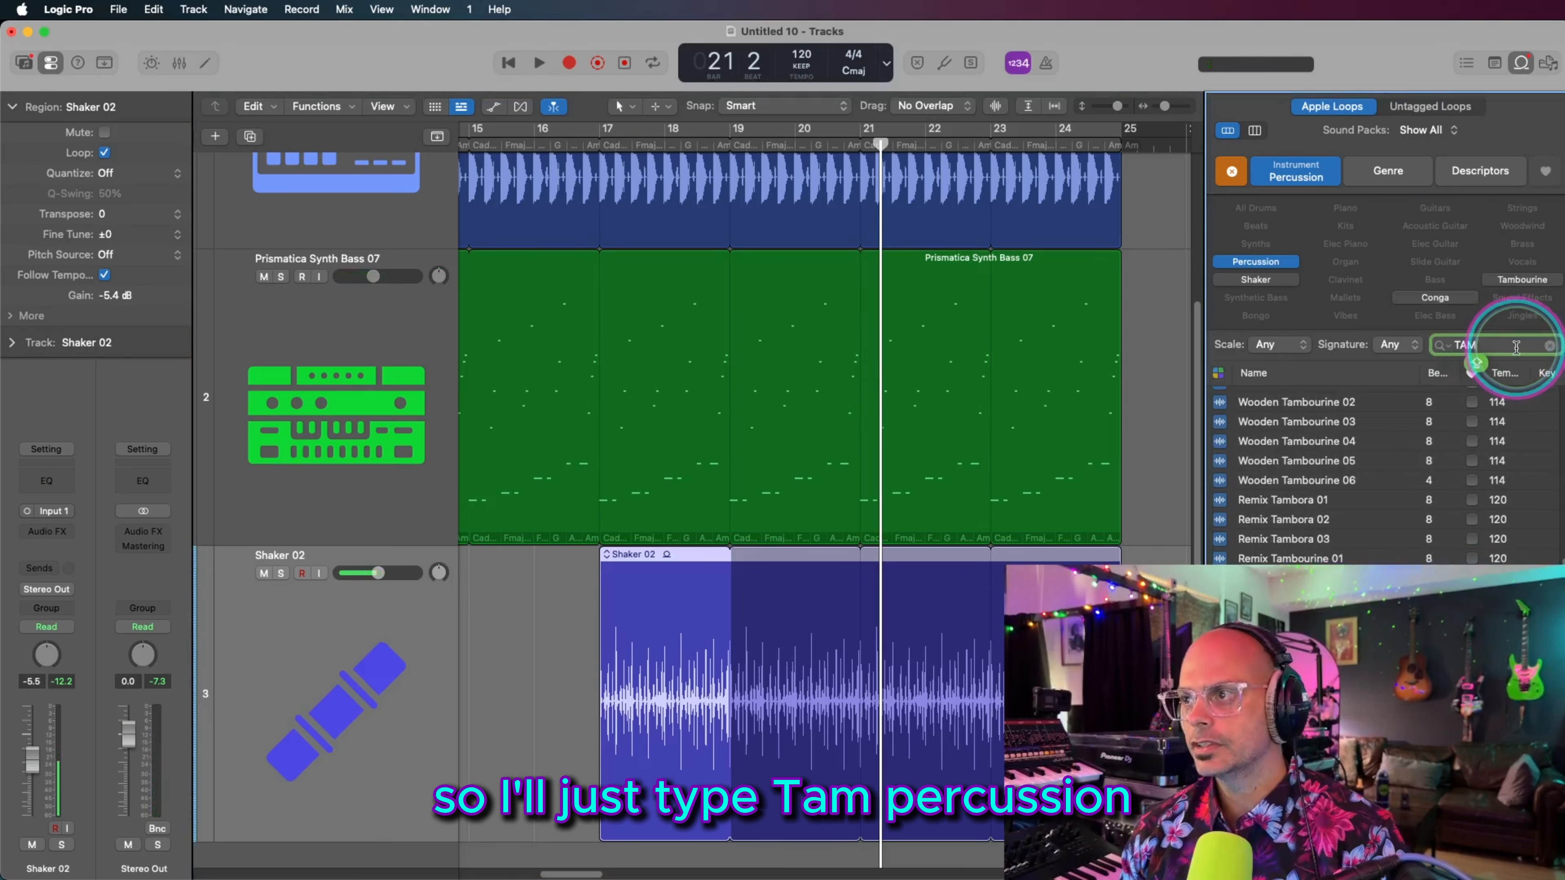
type("B")
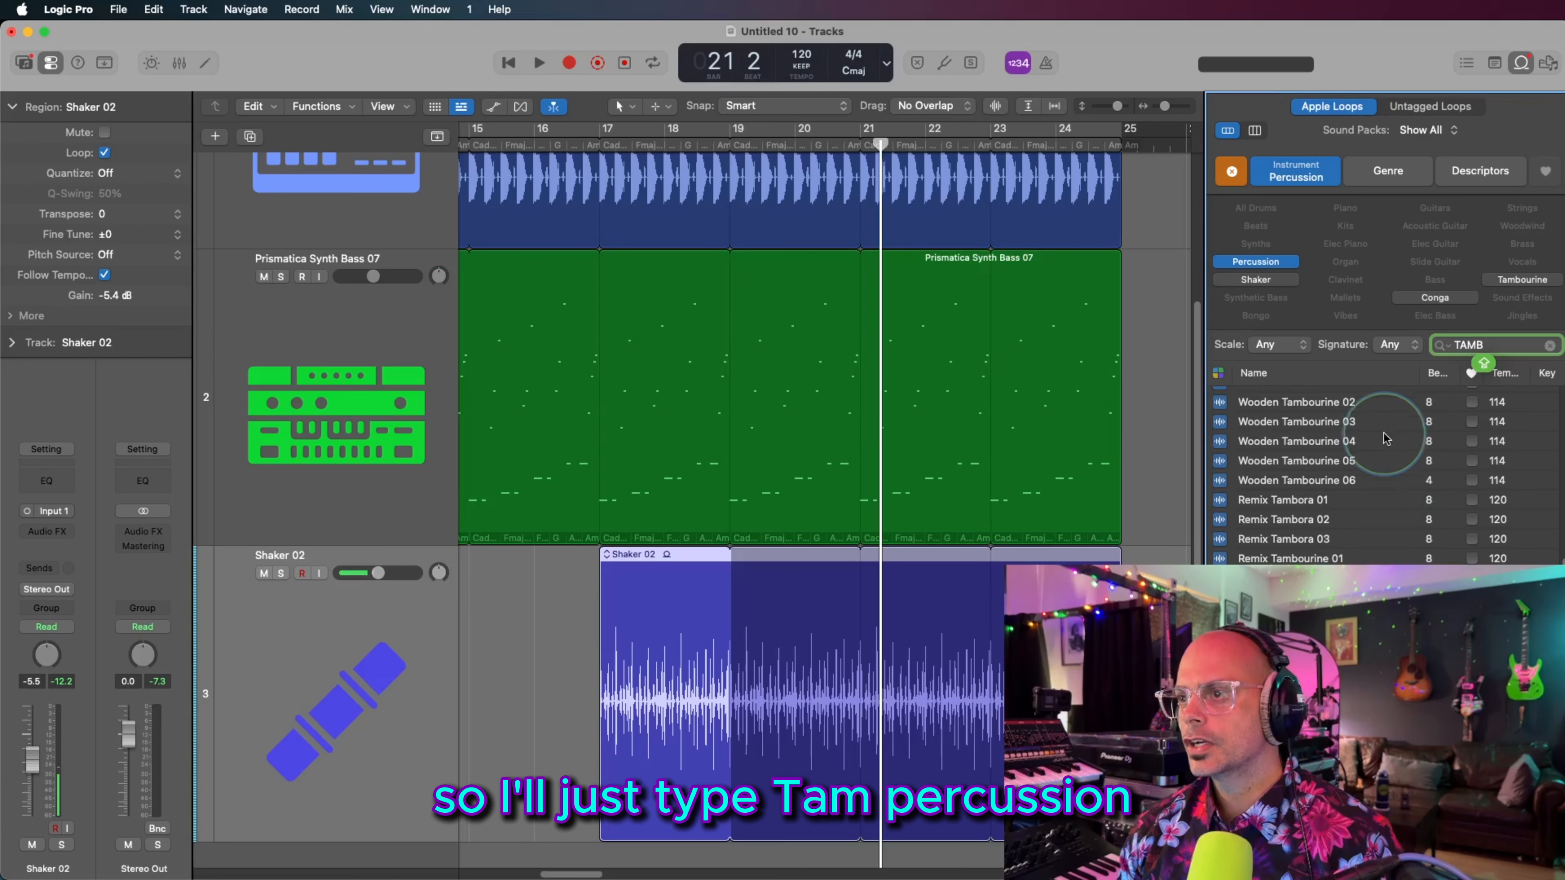
Step: Audition Wooden Tambourine 05 and other tambourine loops in the results
left_click(1322, 521)
left_click(1331, 468)
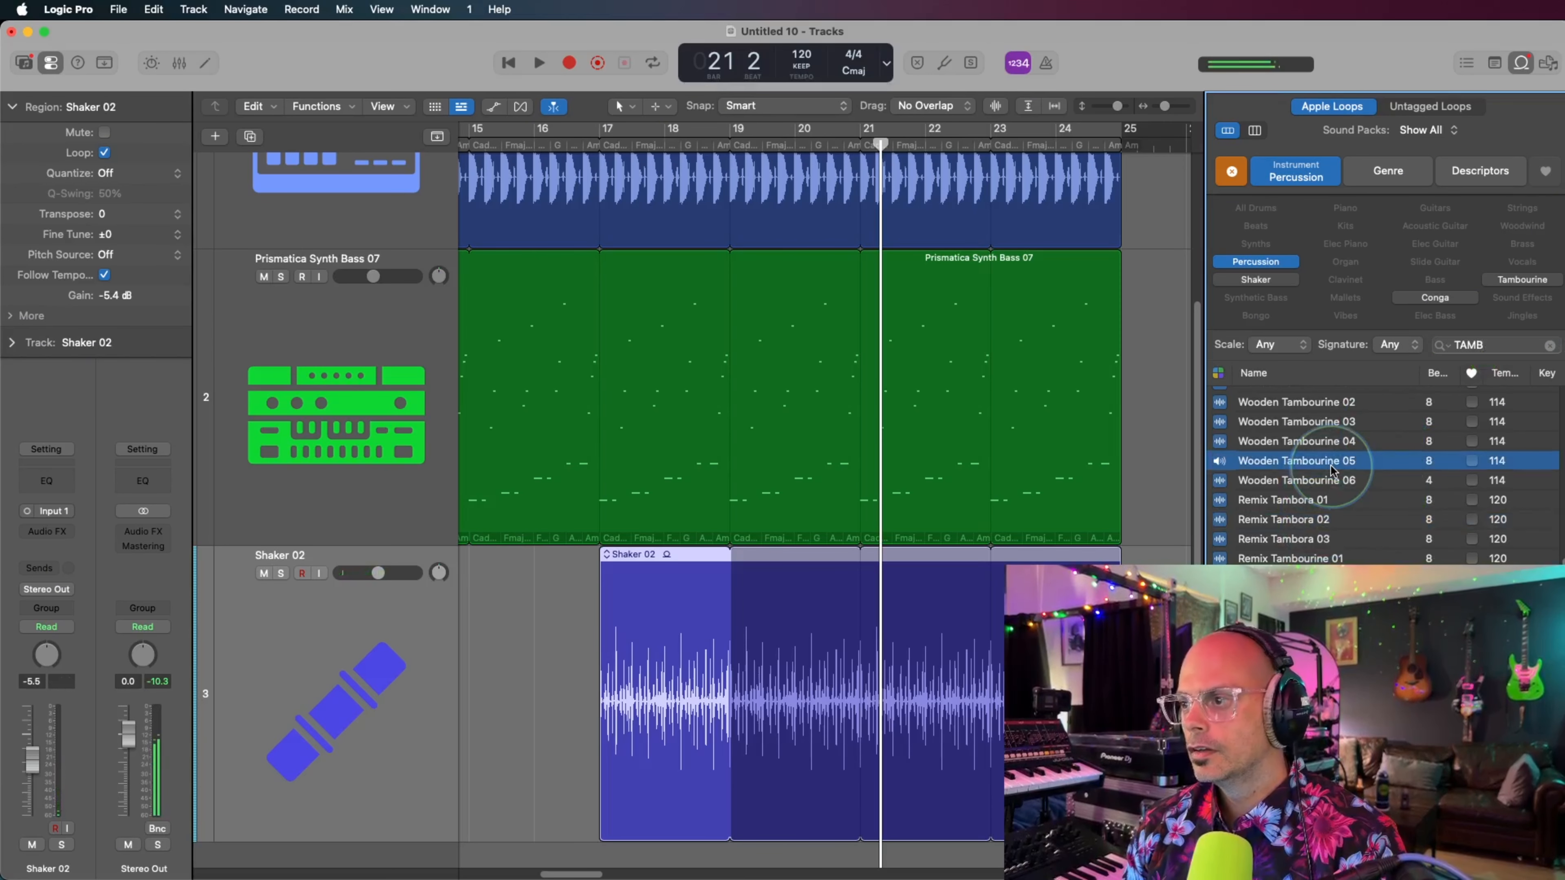
left_click(1342, 586)
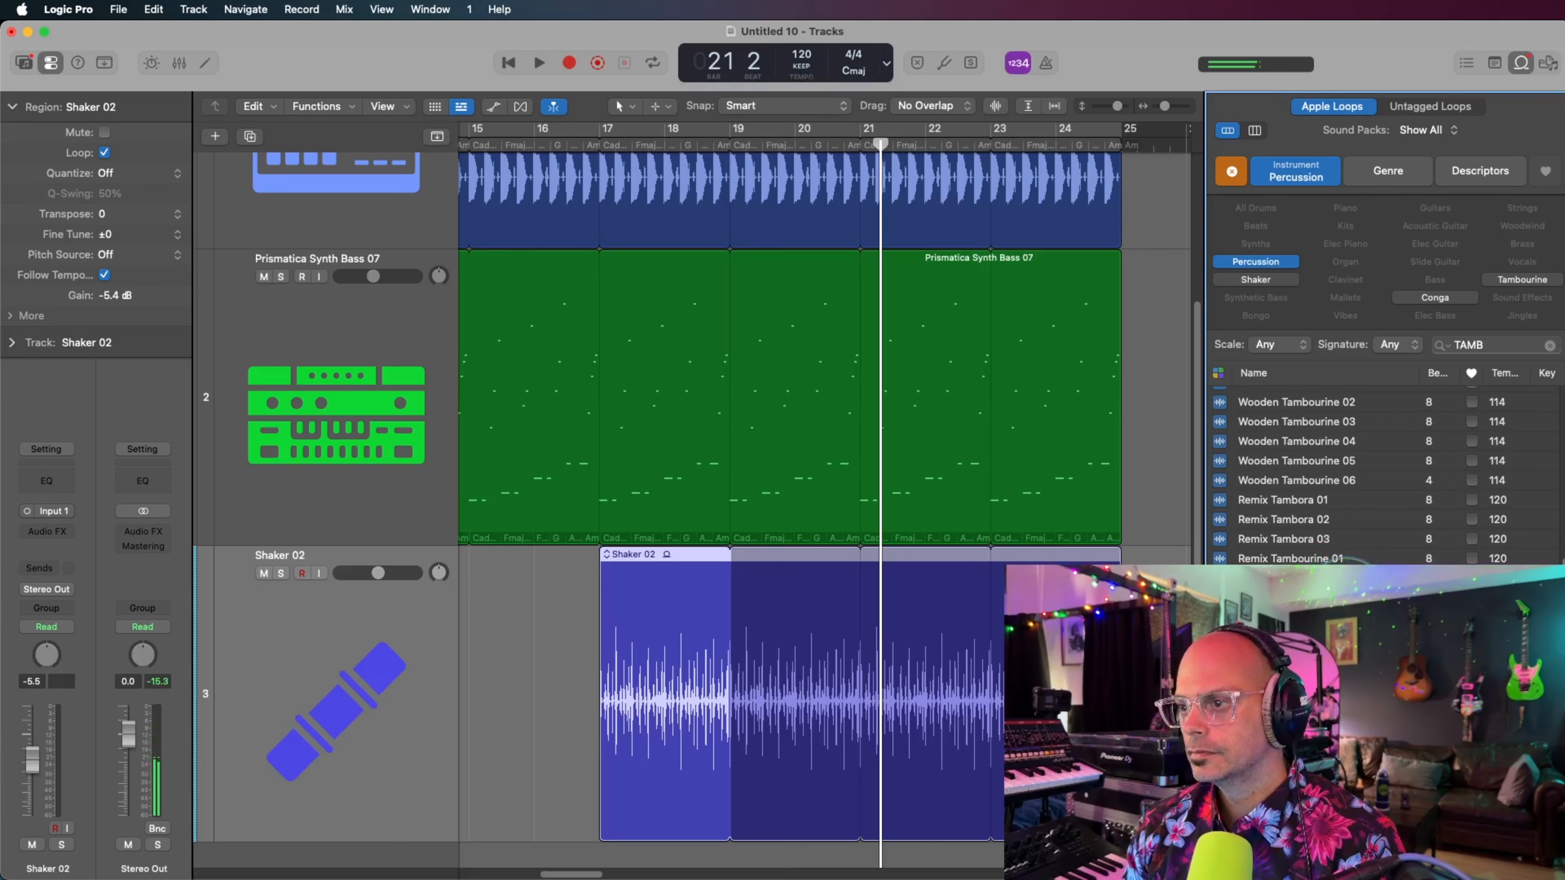
scroll(1355, 475, "up", 3)
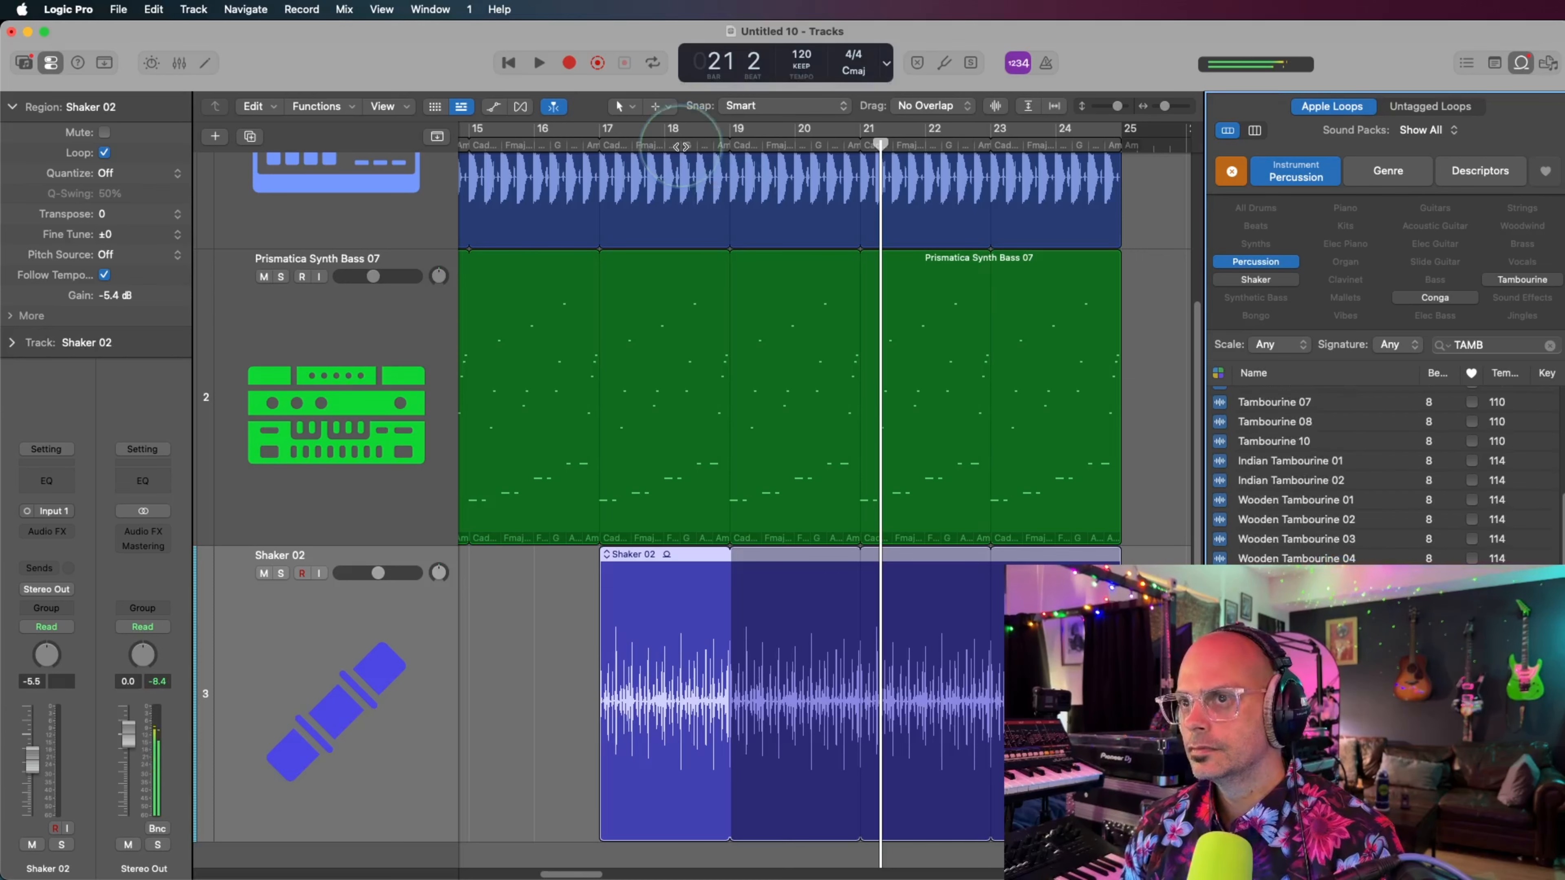
Step: Set a cycle range from bar 17 to bar 25 and play the arrangement through it
left_click_drag(618, 134, 1121, 133)
key("space")
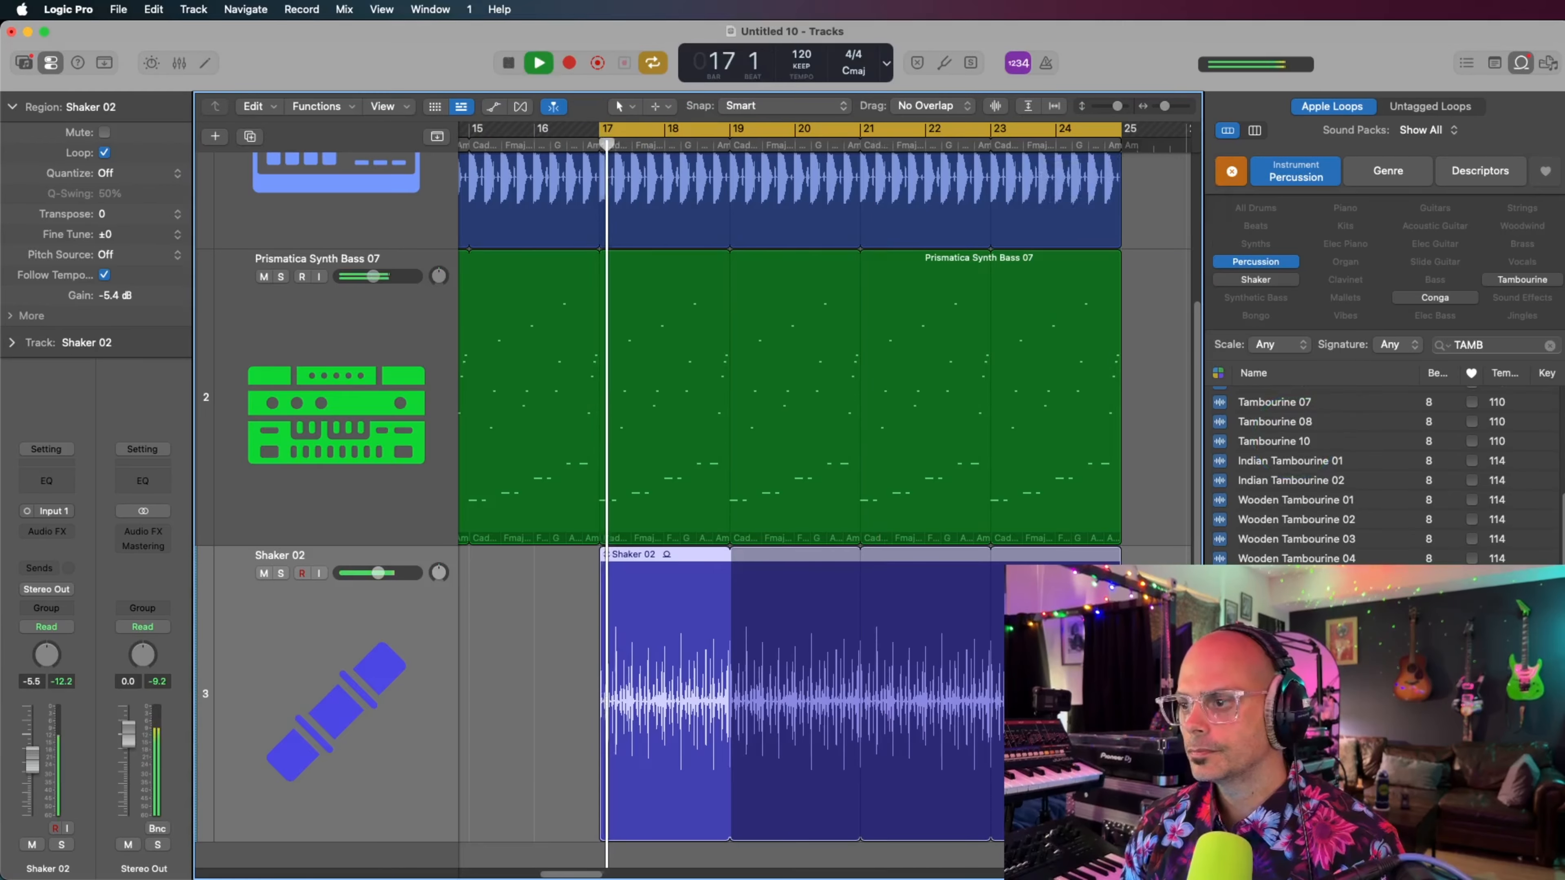
scroll(1356, 475, "down", 3)
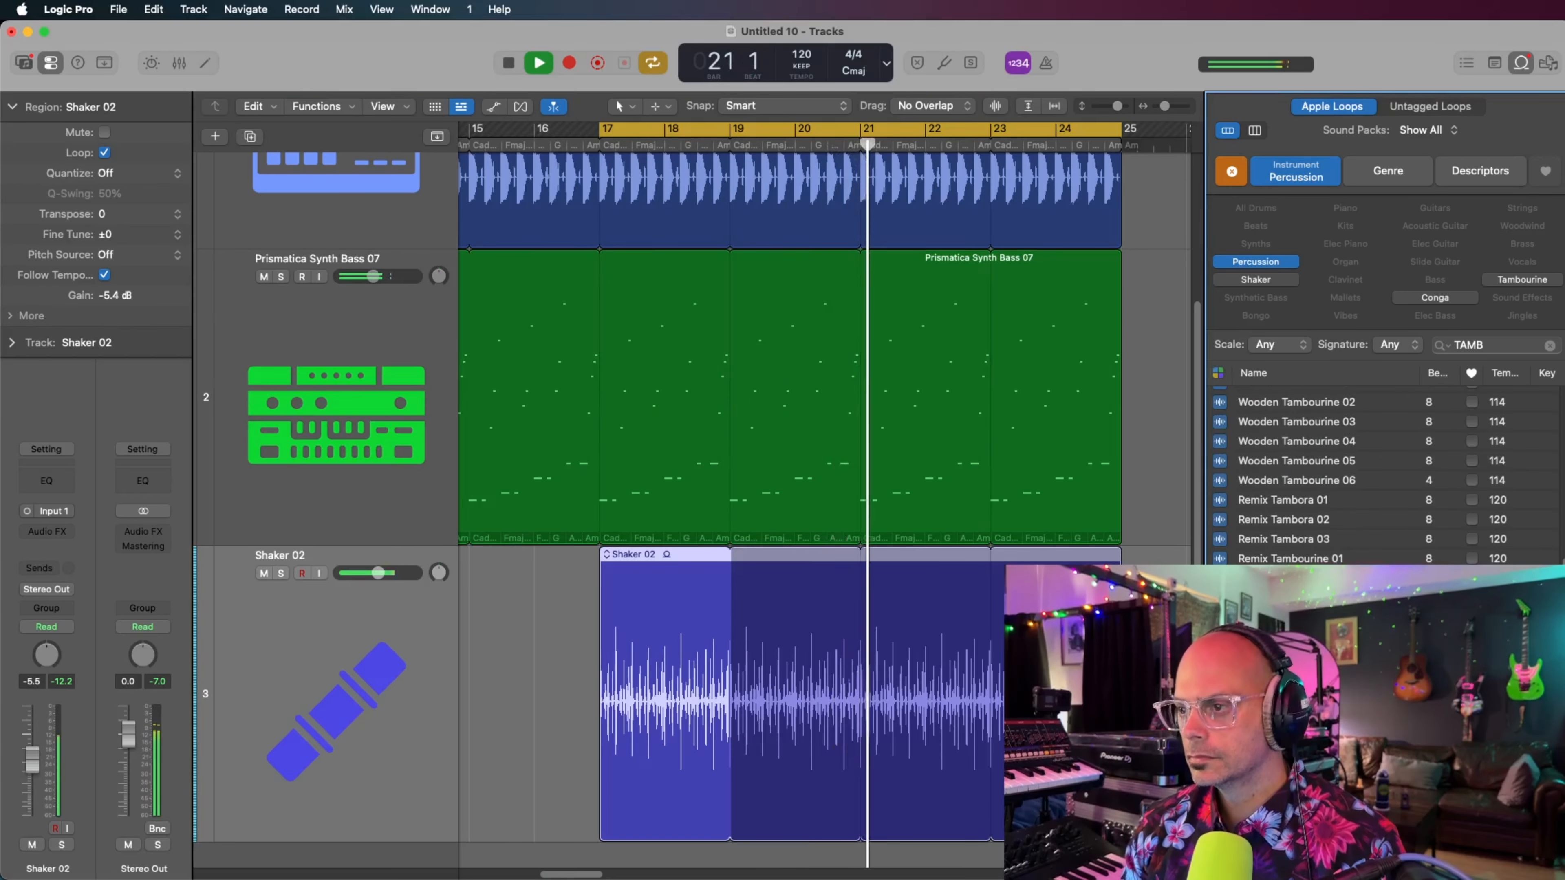
scroll(924, 610, "down", 2)
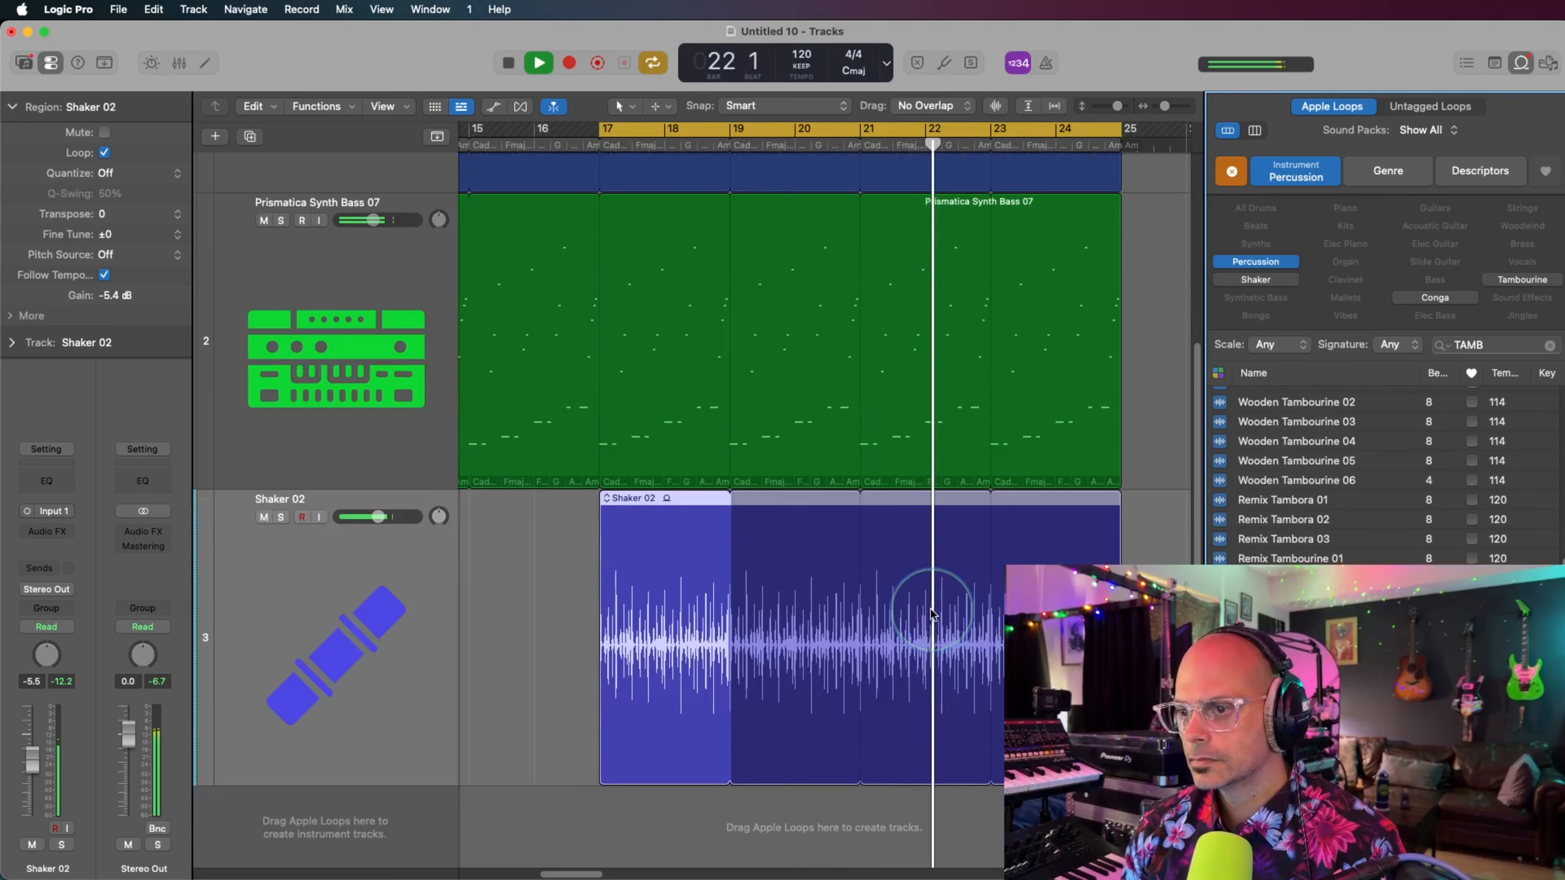
Step: Place the Solaris Tambourine Woodblock 01 loop on a new track at bar 17, listen to it, and stop playback
left_click_drag(1284, 656, 609, 852)
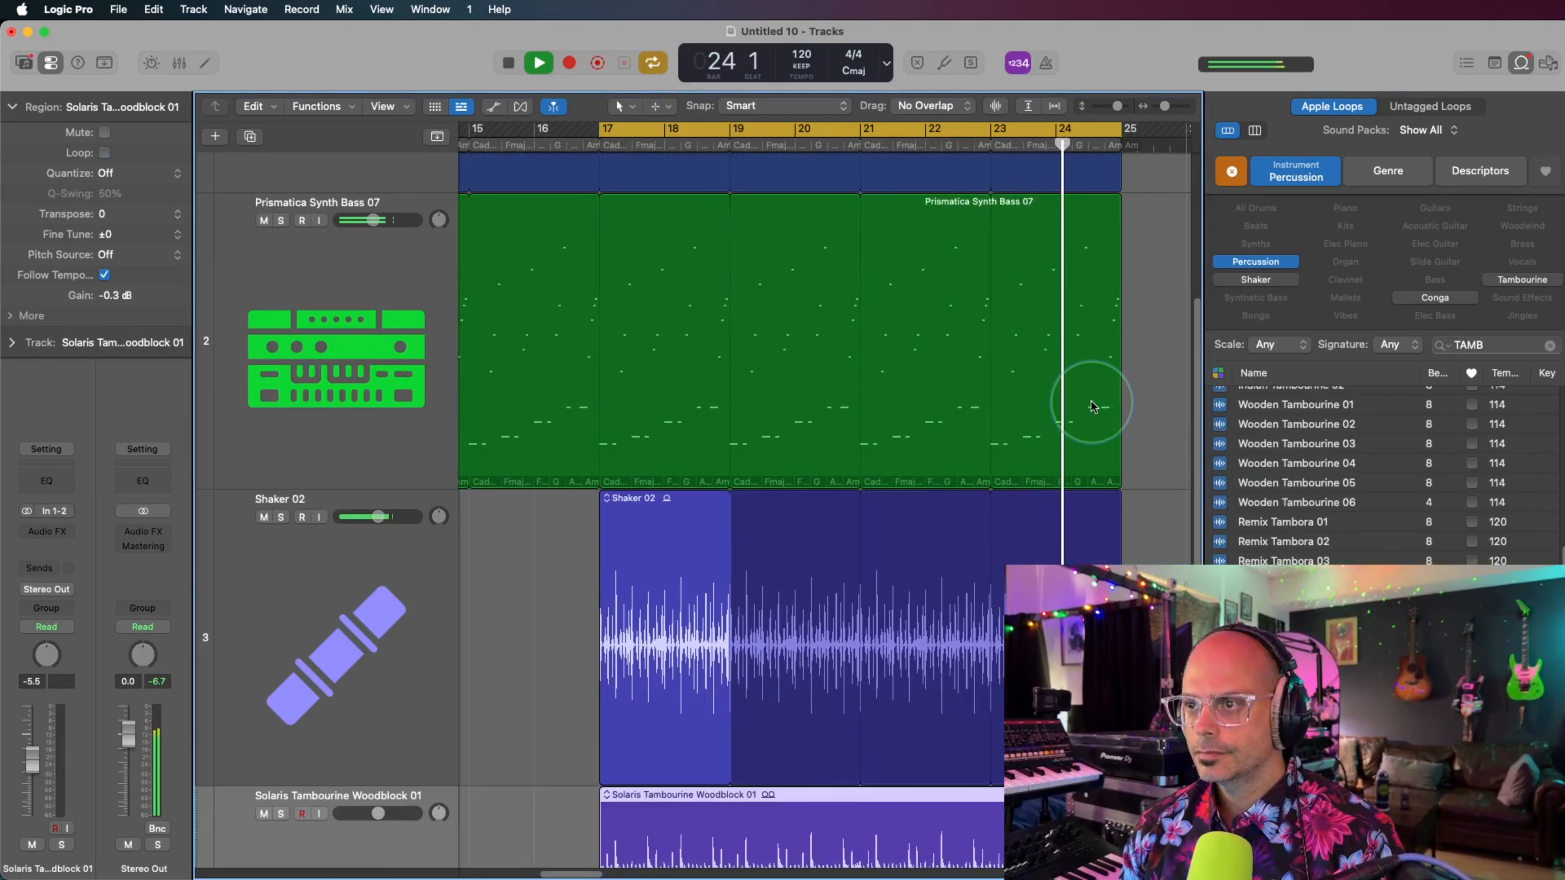
scroll(1090, 401, "down", 1)
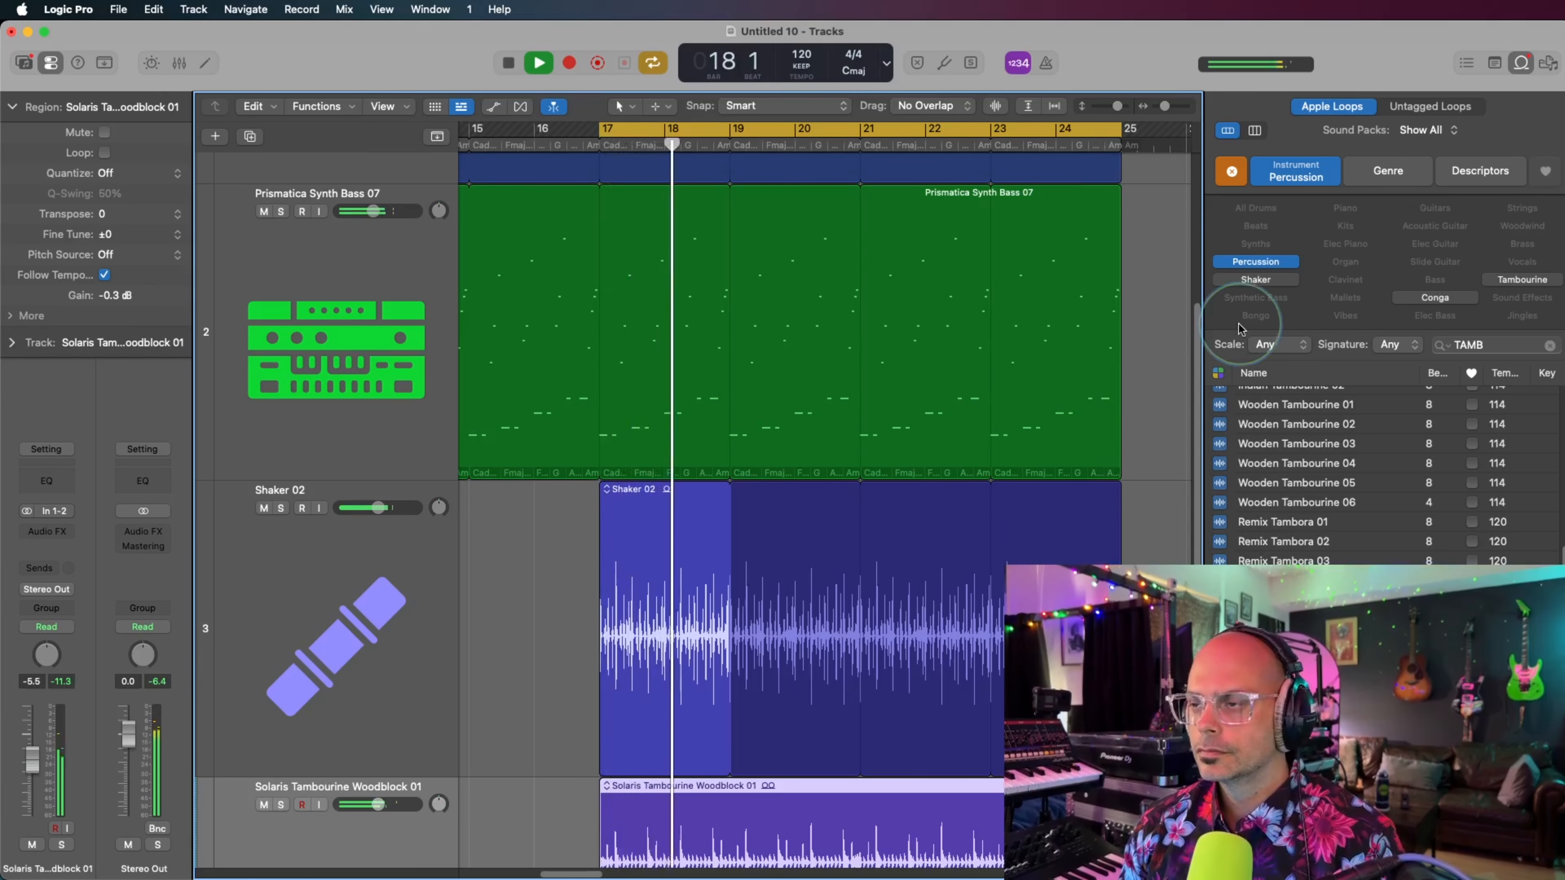
key("space")
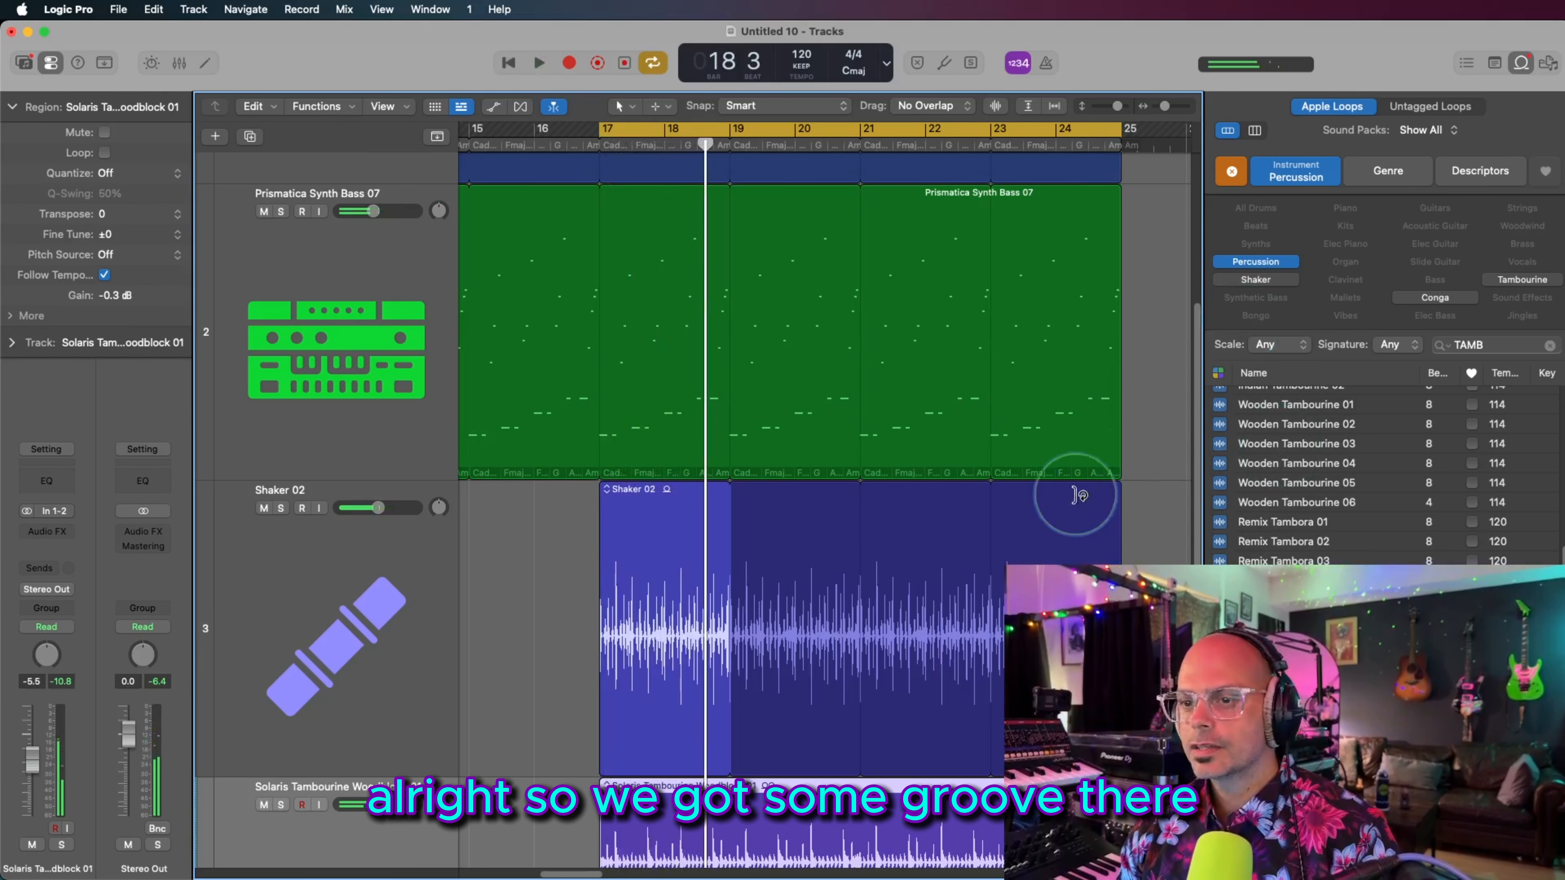
Step: Hide the loop browser and show the mixer
scroll(1061, 489, "down", 3)
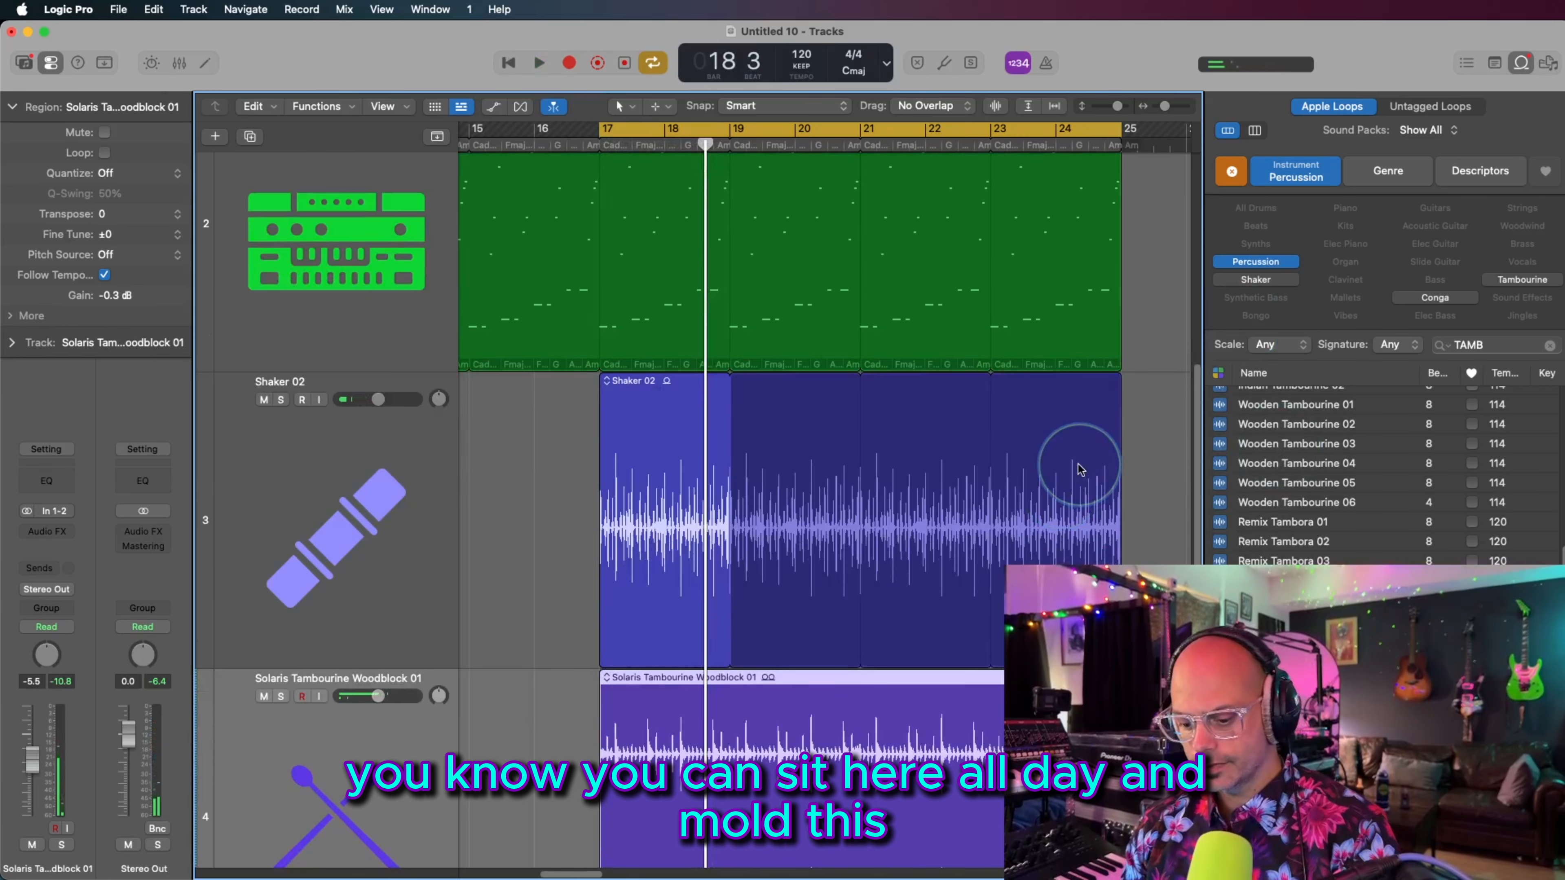
key("o")
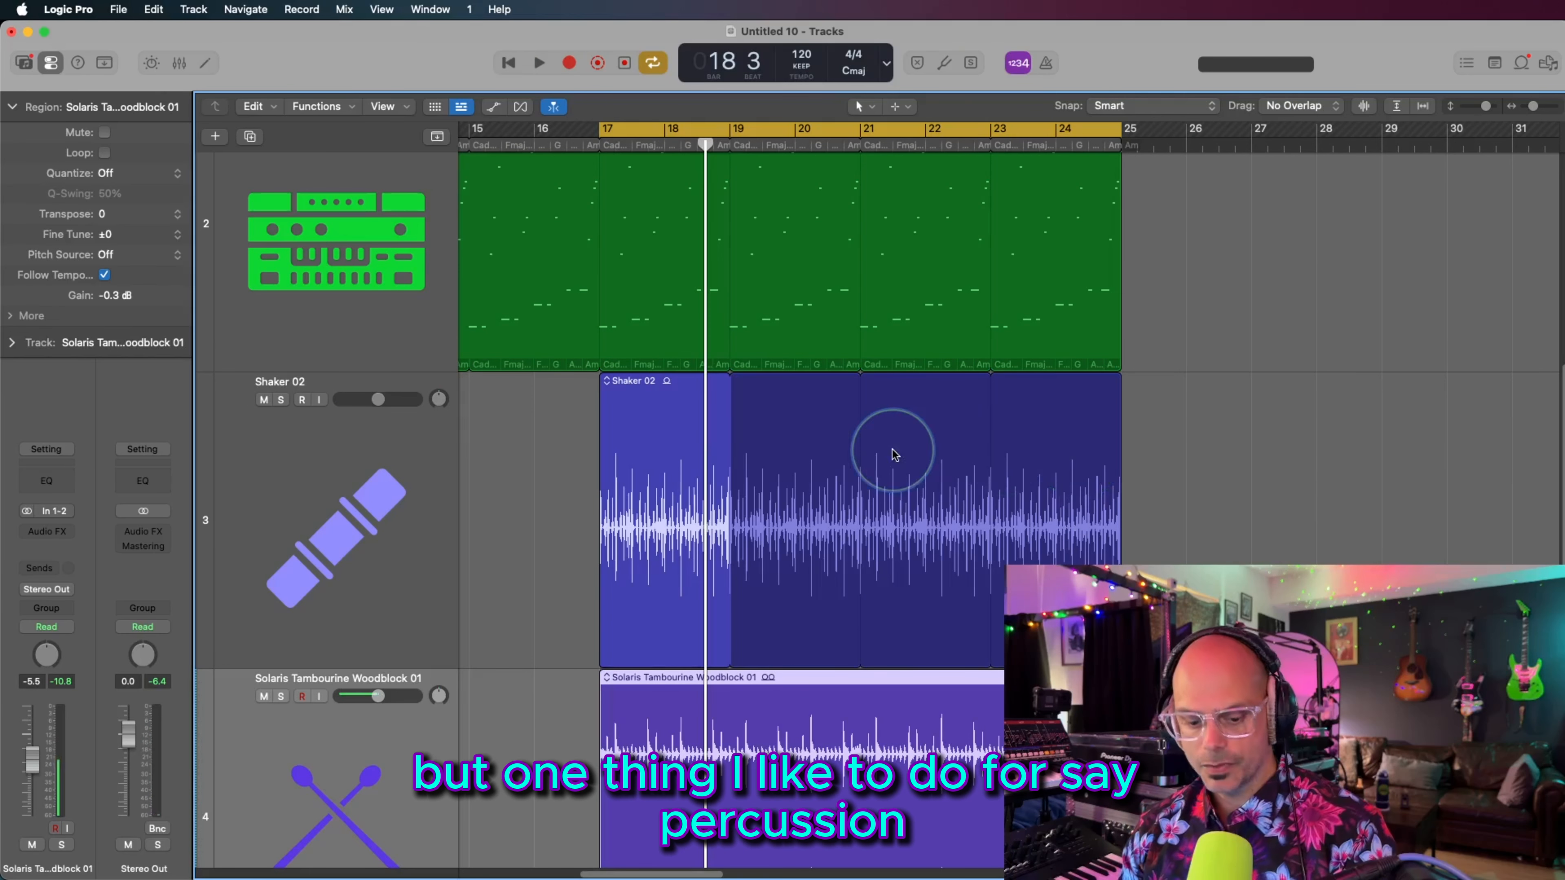
key("x")
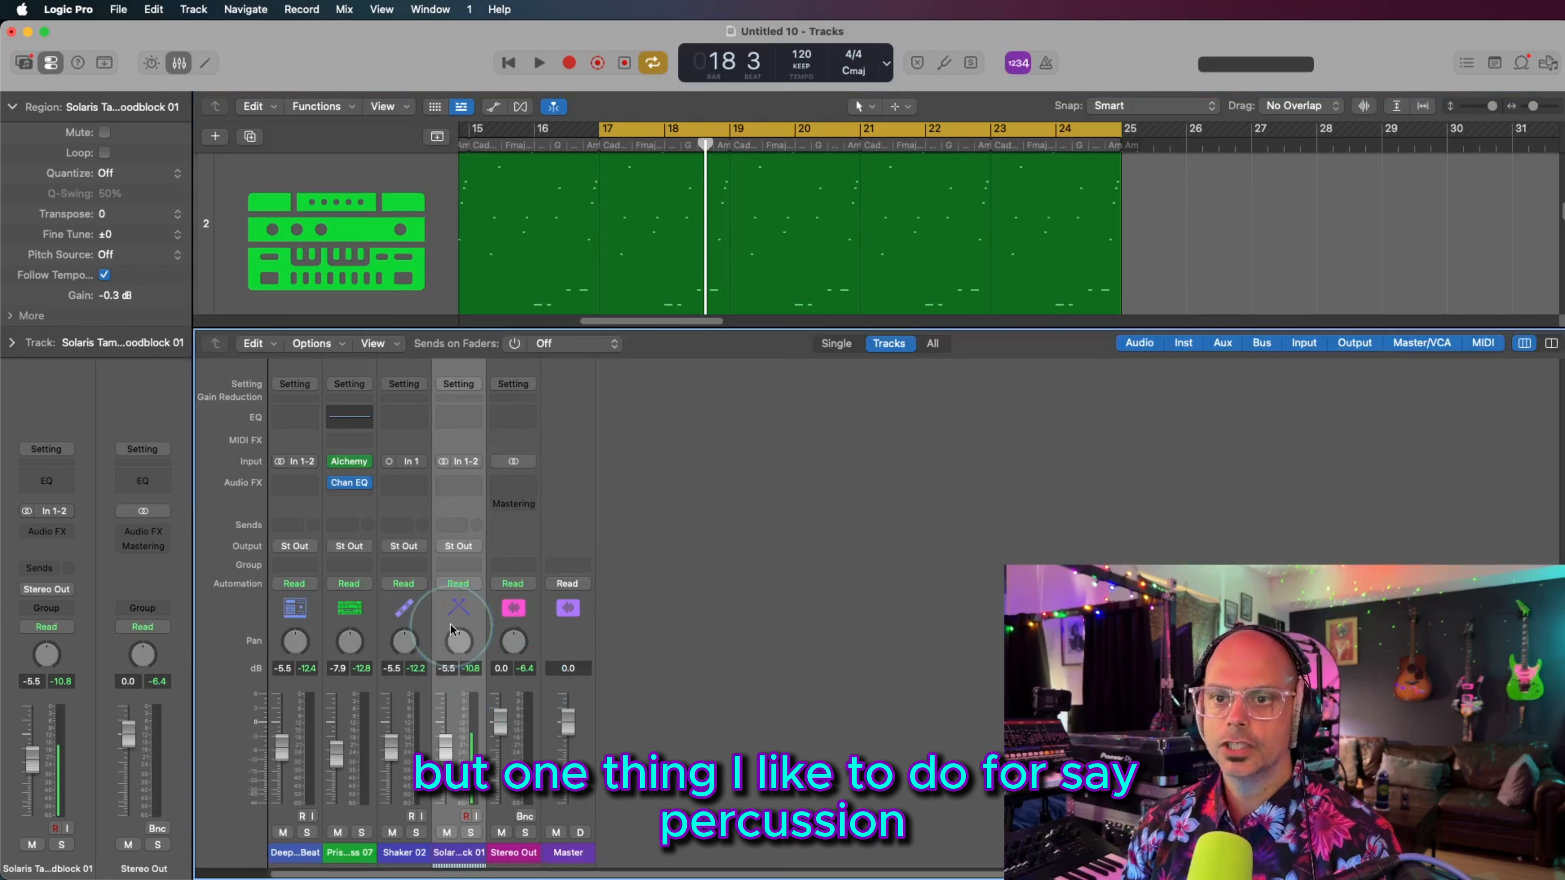
key("x")
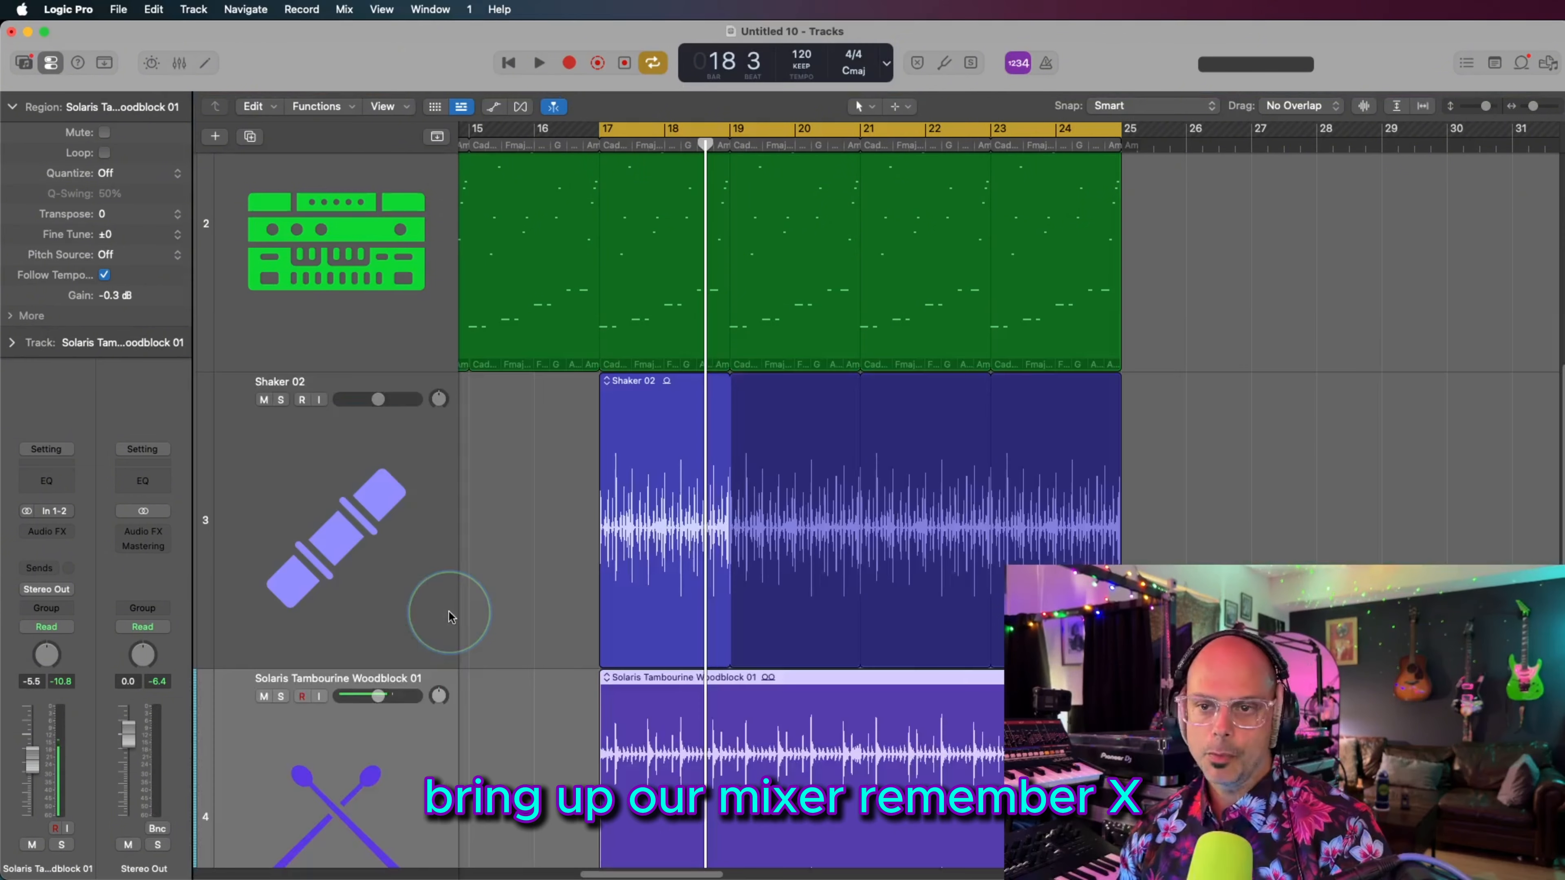
key("x")
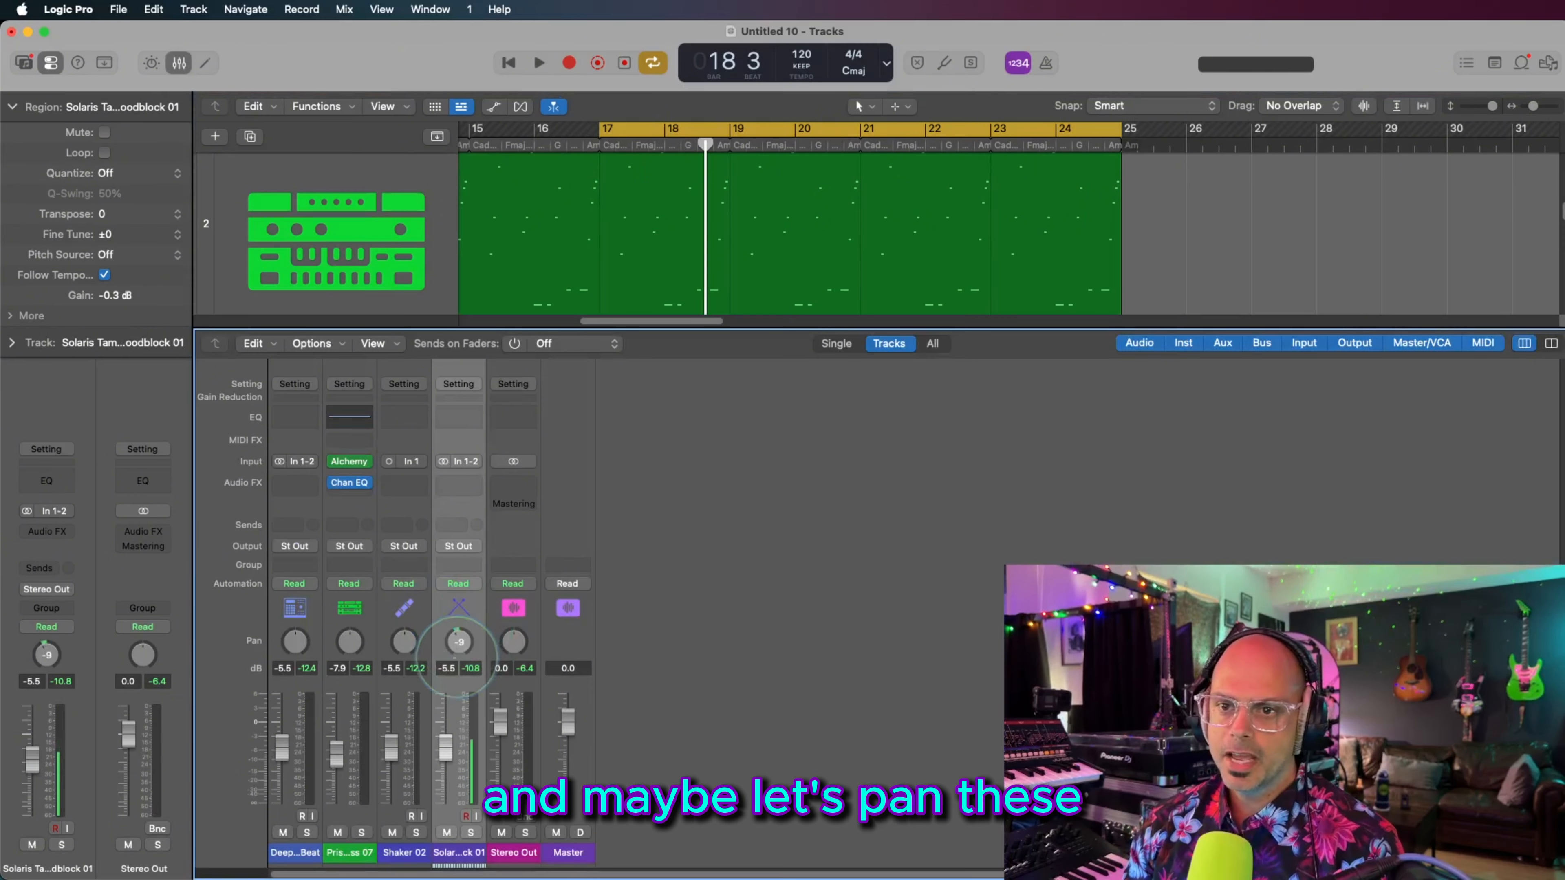
Step: Pan the Shaker 02 channel to -36 and the Solaris Tambourine Woodblock 01 channel to +34, with Stereo Out centred
left_click_drag(455, 655, 442, 687)
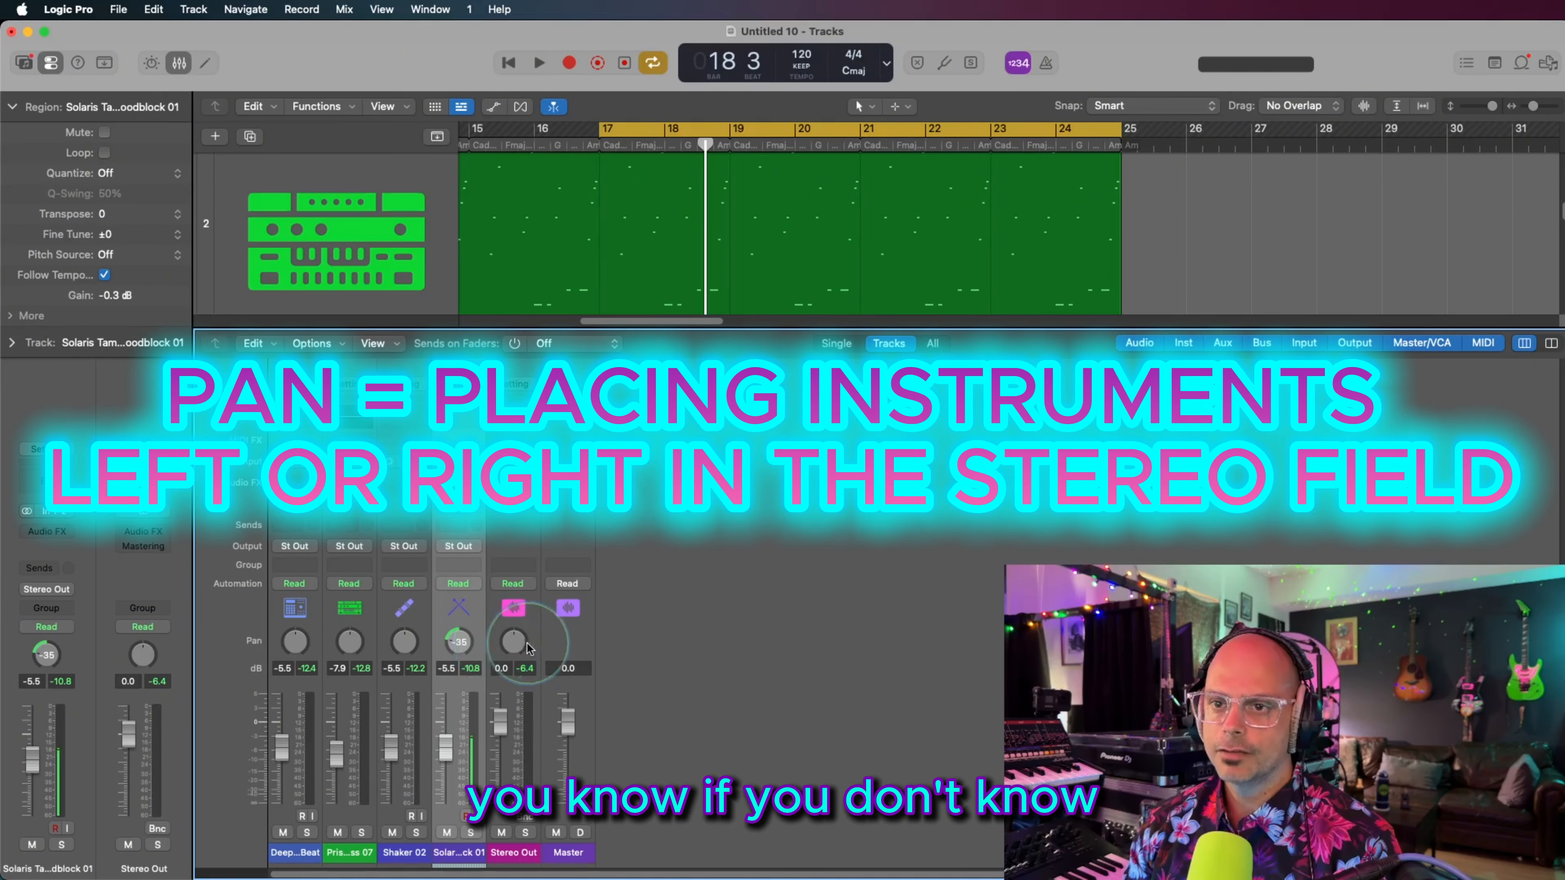
left_click_drag(513, 642, 524, 593)
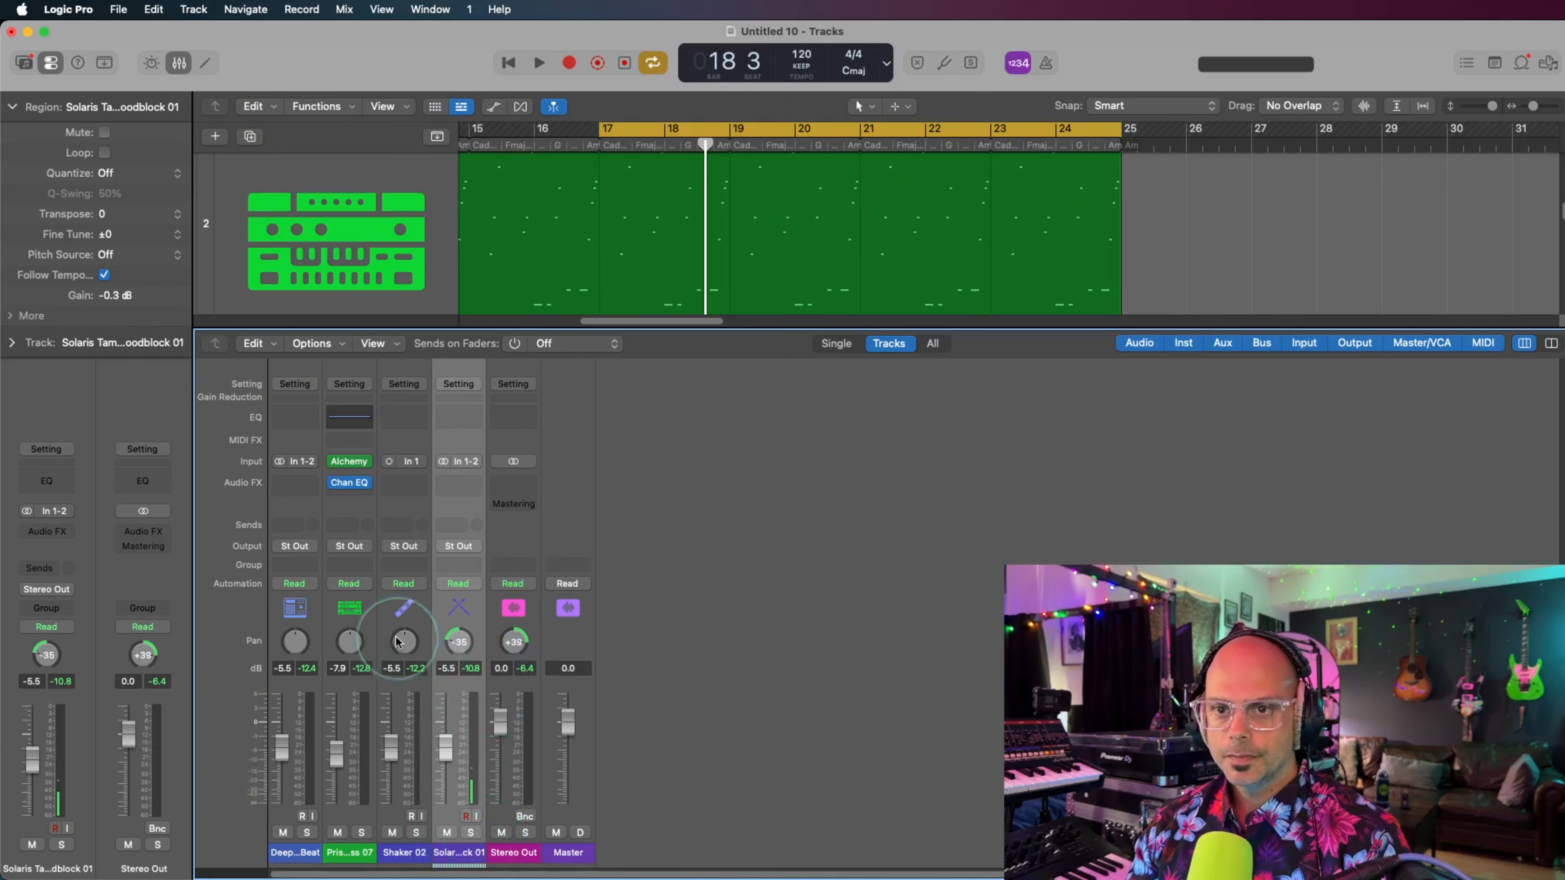
left_click_drag(397, 641, 396, 697)
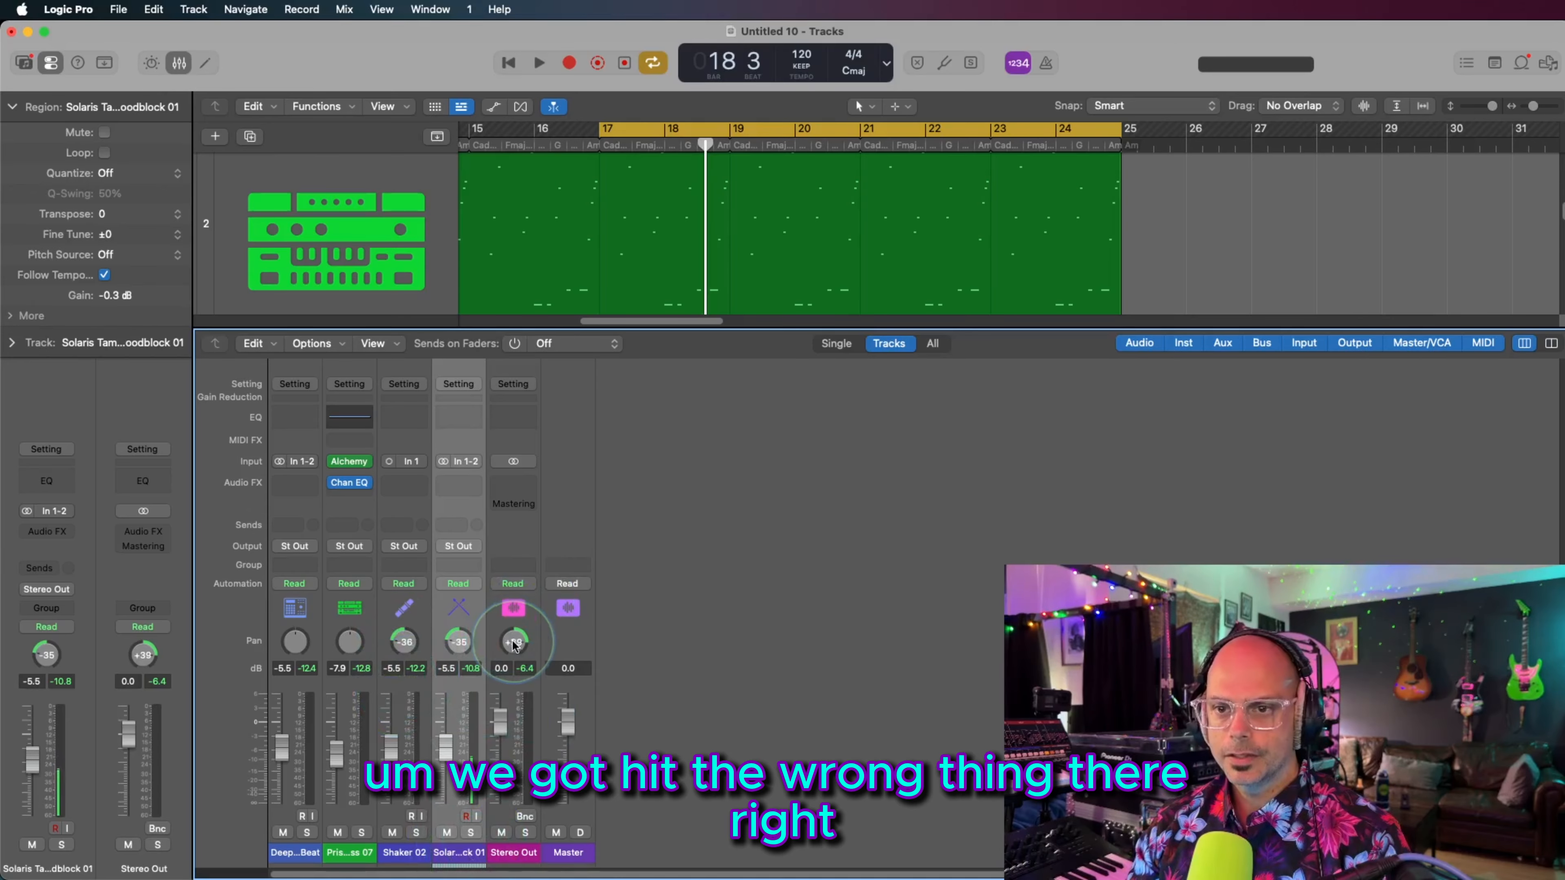
left_click_drag(456, 647, 477, 562)
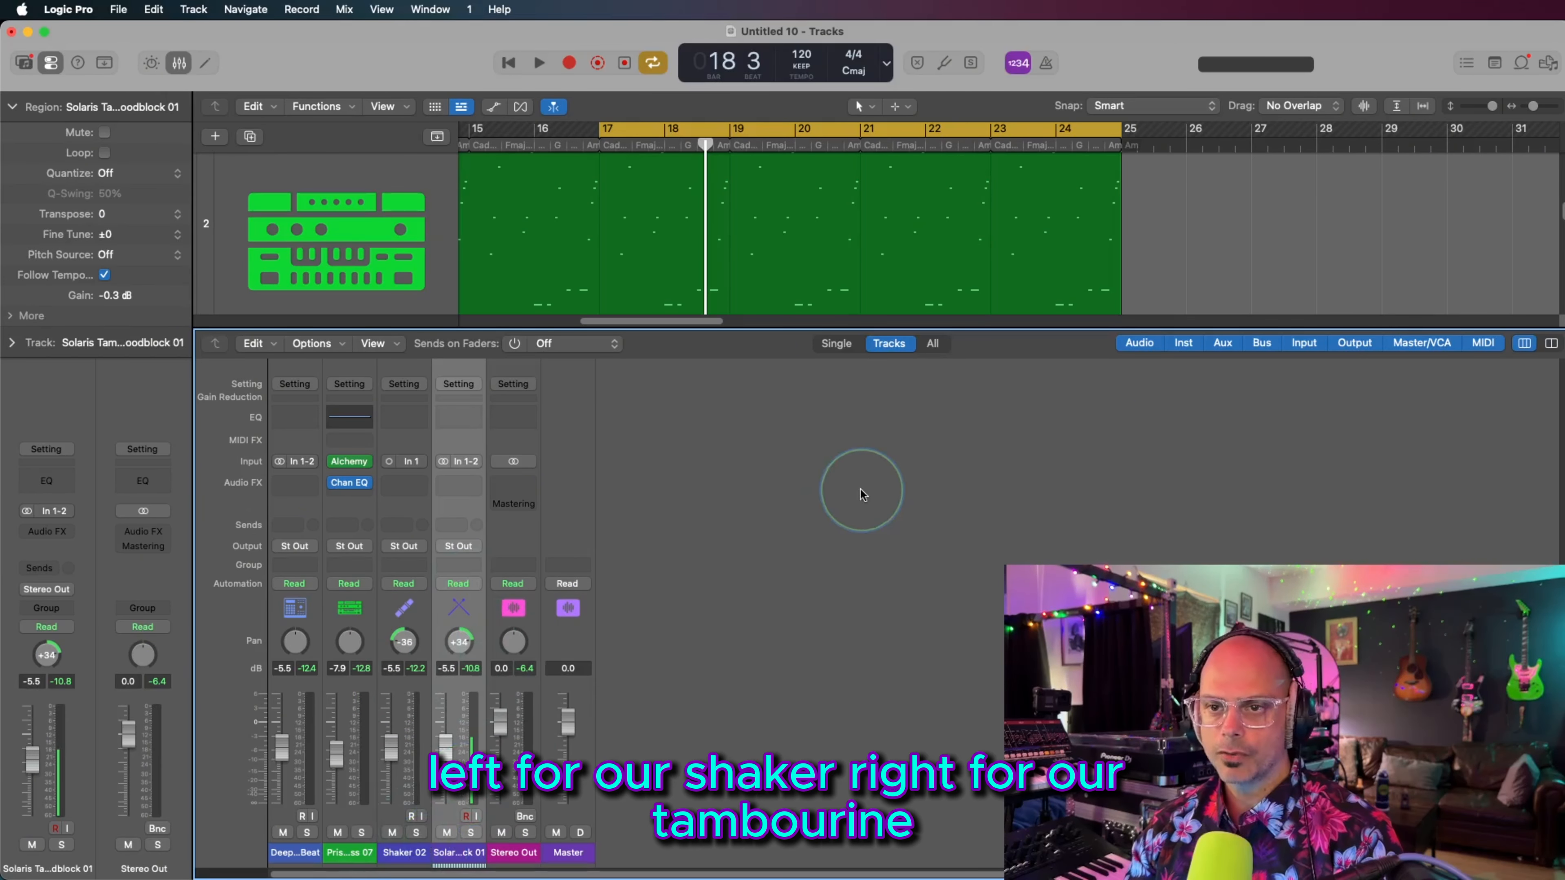
Step: Play the panned mix, hide the mixer, and deselect the regions
key("space")
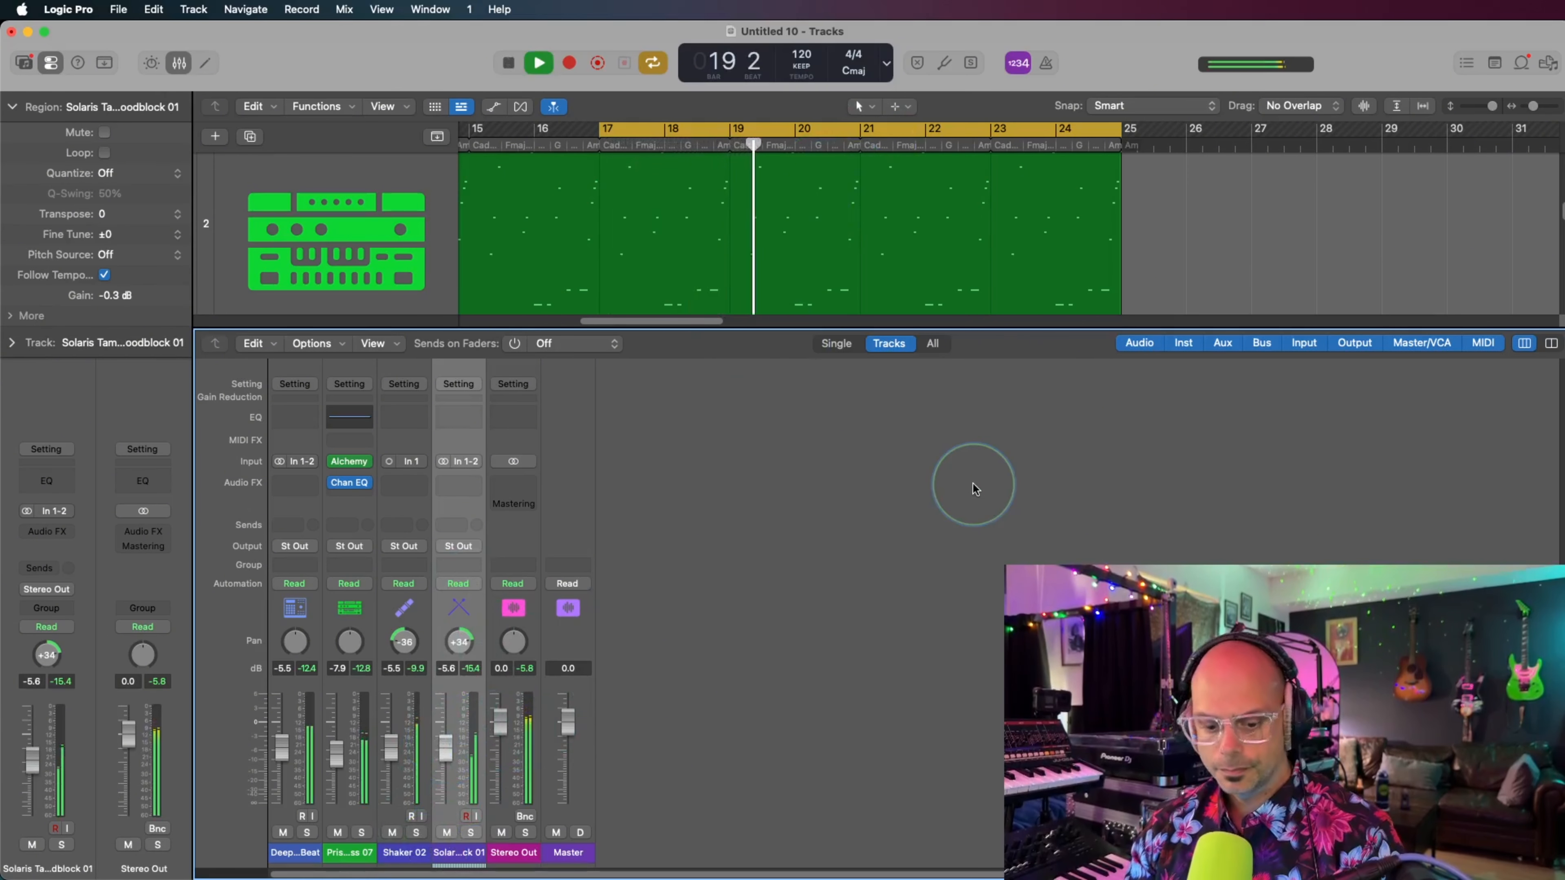
key("x")
left_click(1247, 478)
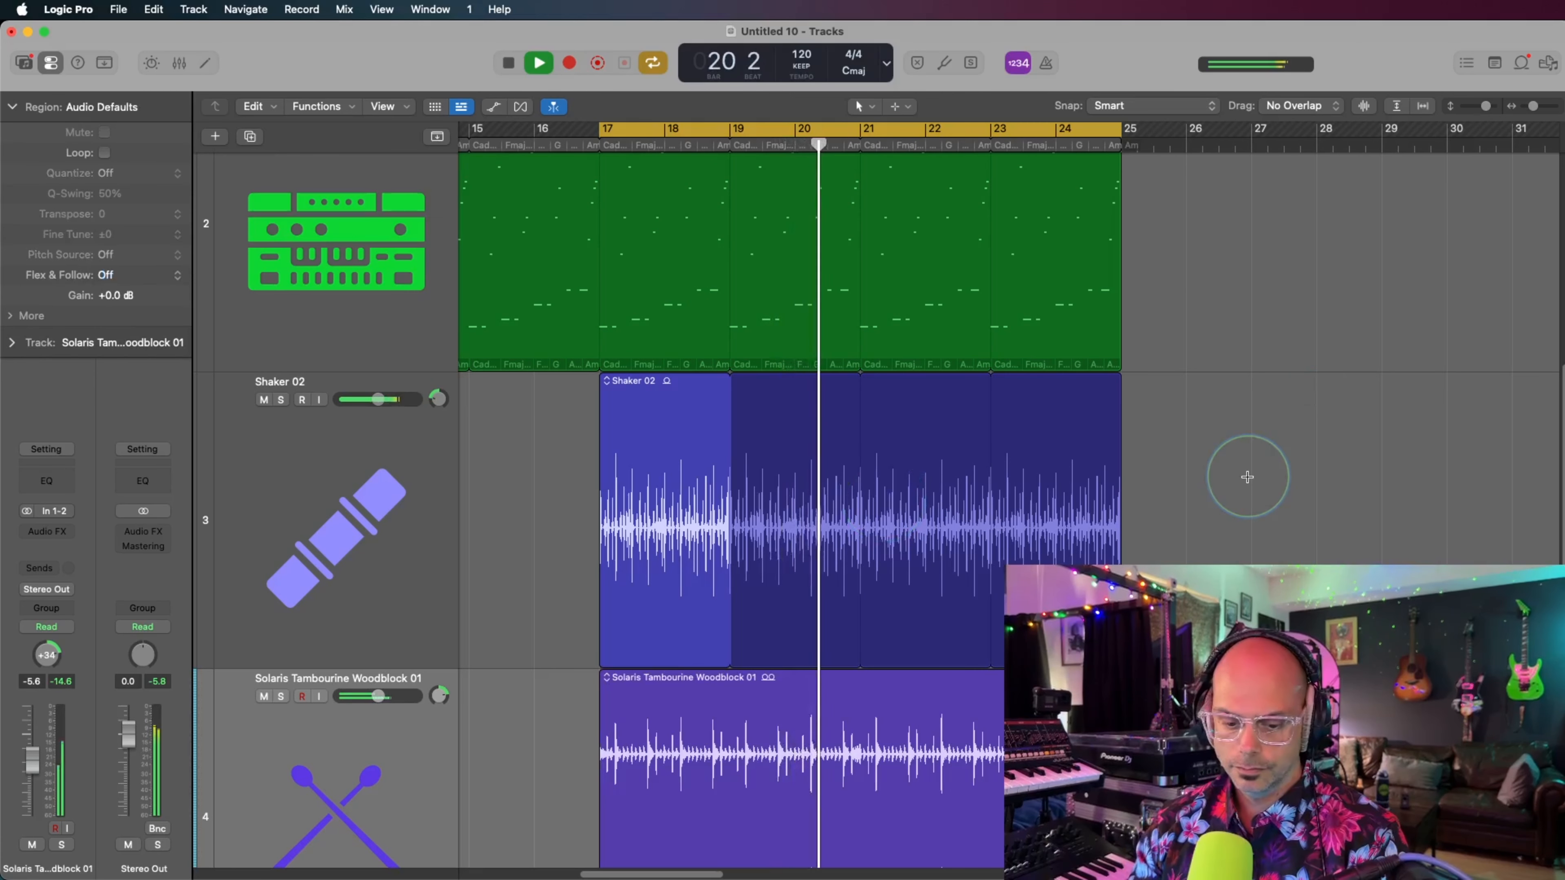
Step: Reduce the track heights until all four tracks fit, select the Shaker 02 track, and stop playback
key("super+Up")
key("super+Up")
key("super+Up")
key("super+Up")
key("super+Up")
key("super+Up")
key("super+Up")
key("super+Up")
key("super+Up")
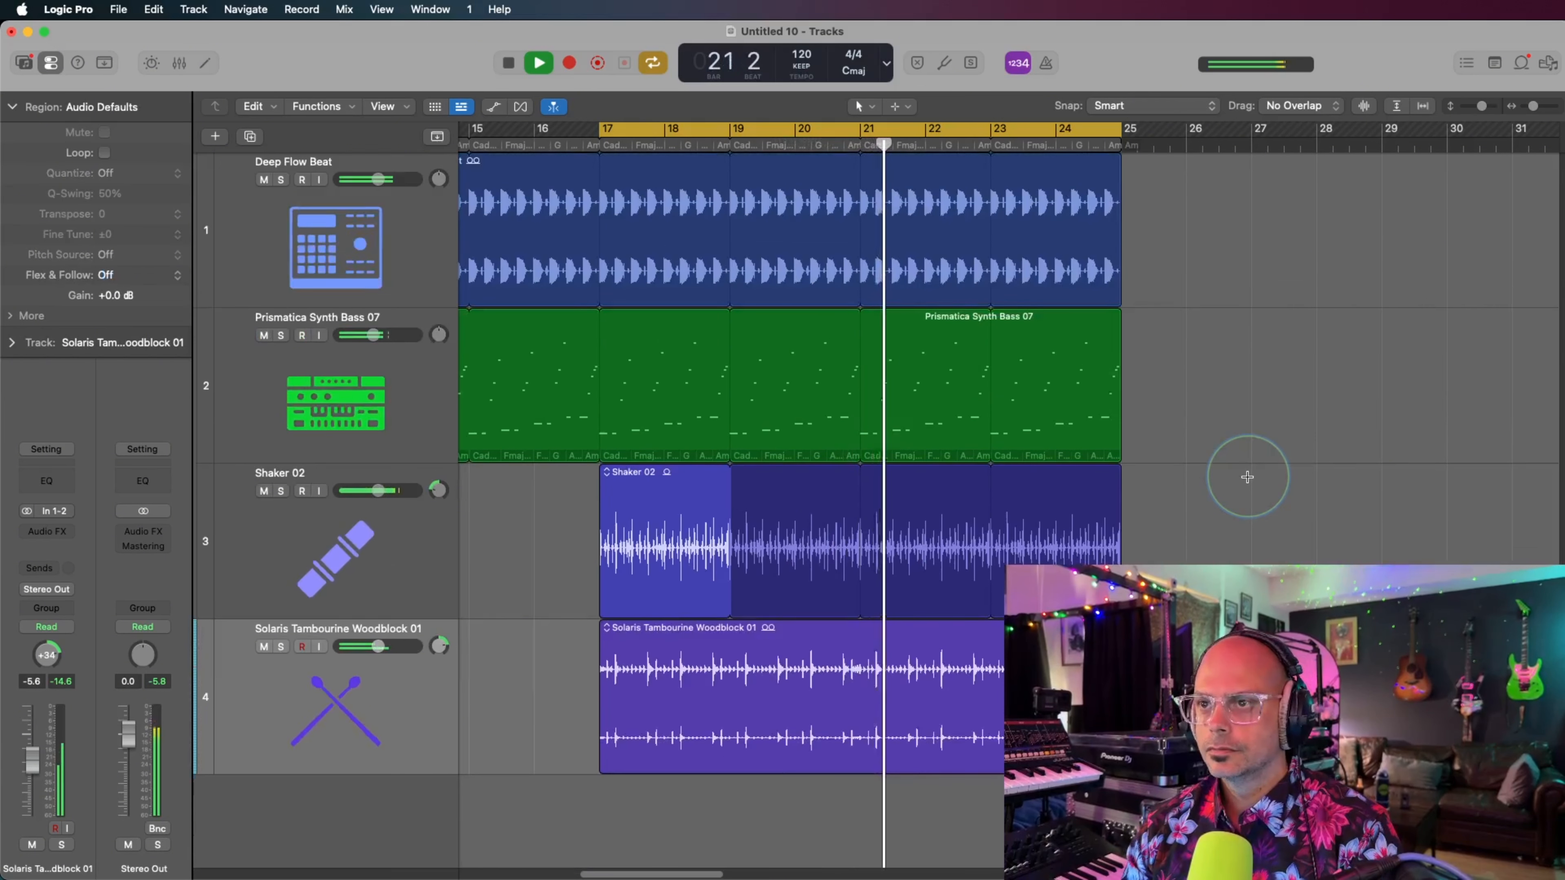
key("Up")
key("space")
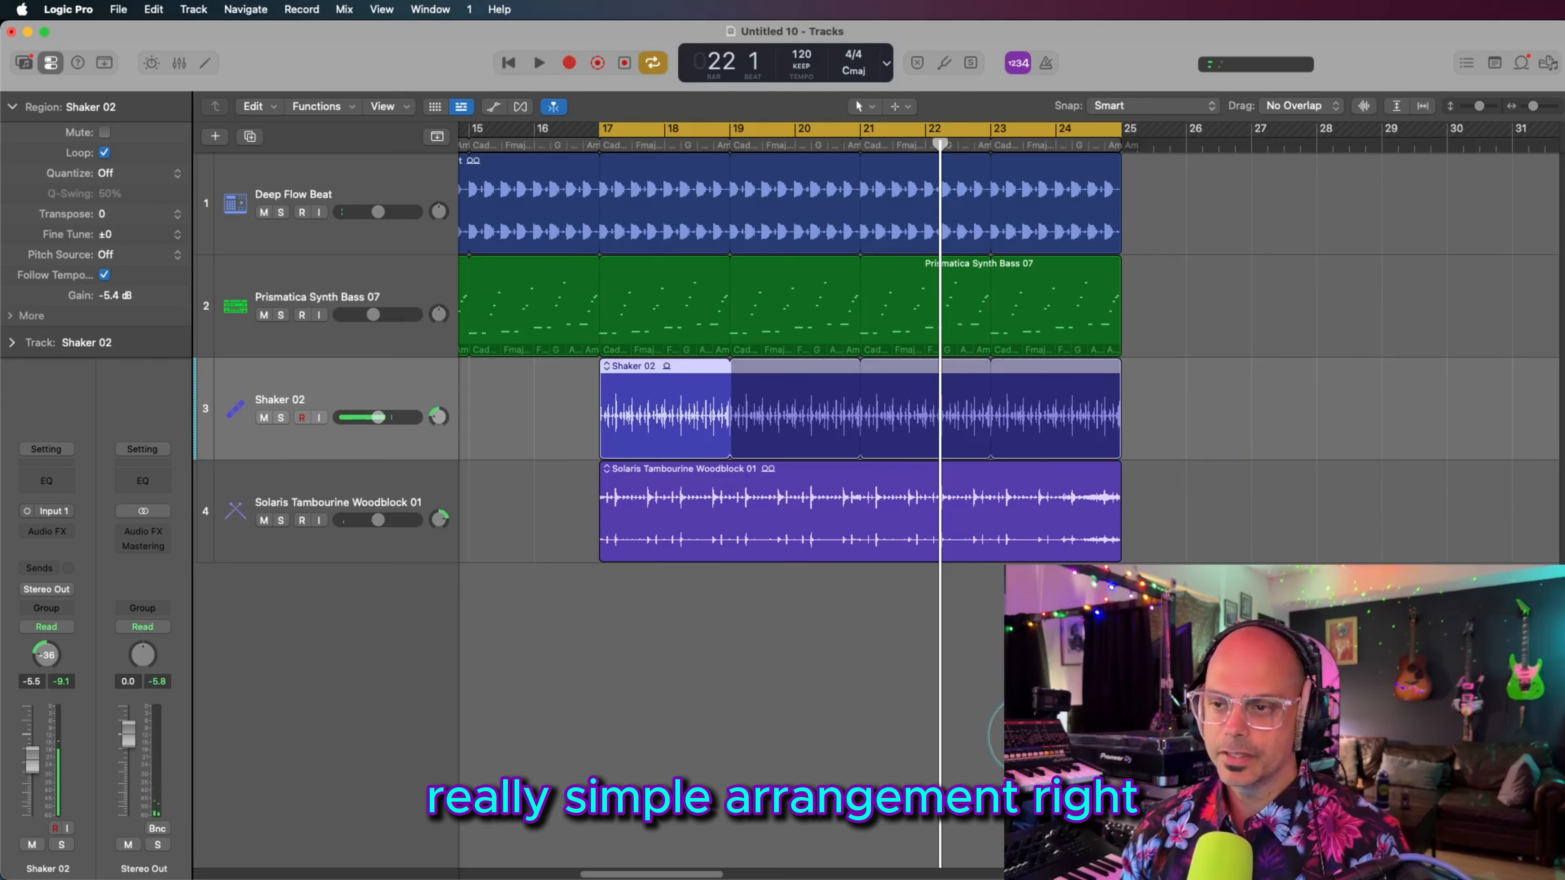
Step: Fit the whole arrangement in view and extend the start of the cycle range back to bar 1
left_click(1029, 736)
key("z")
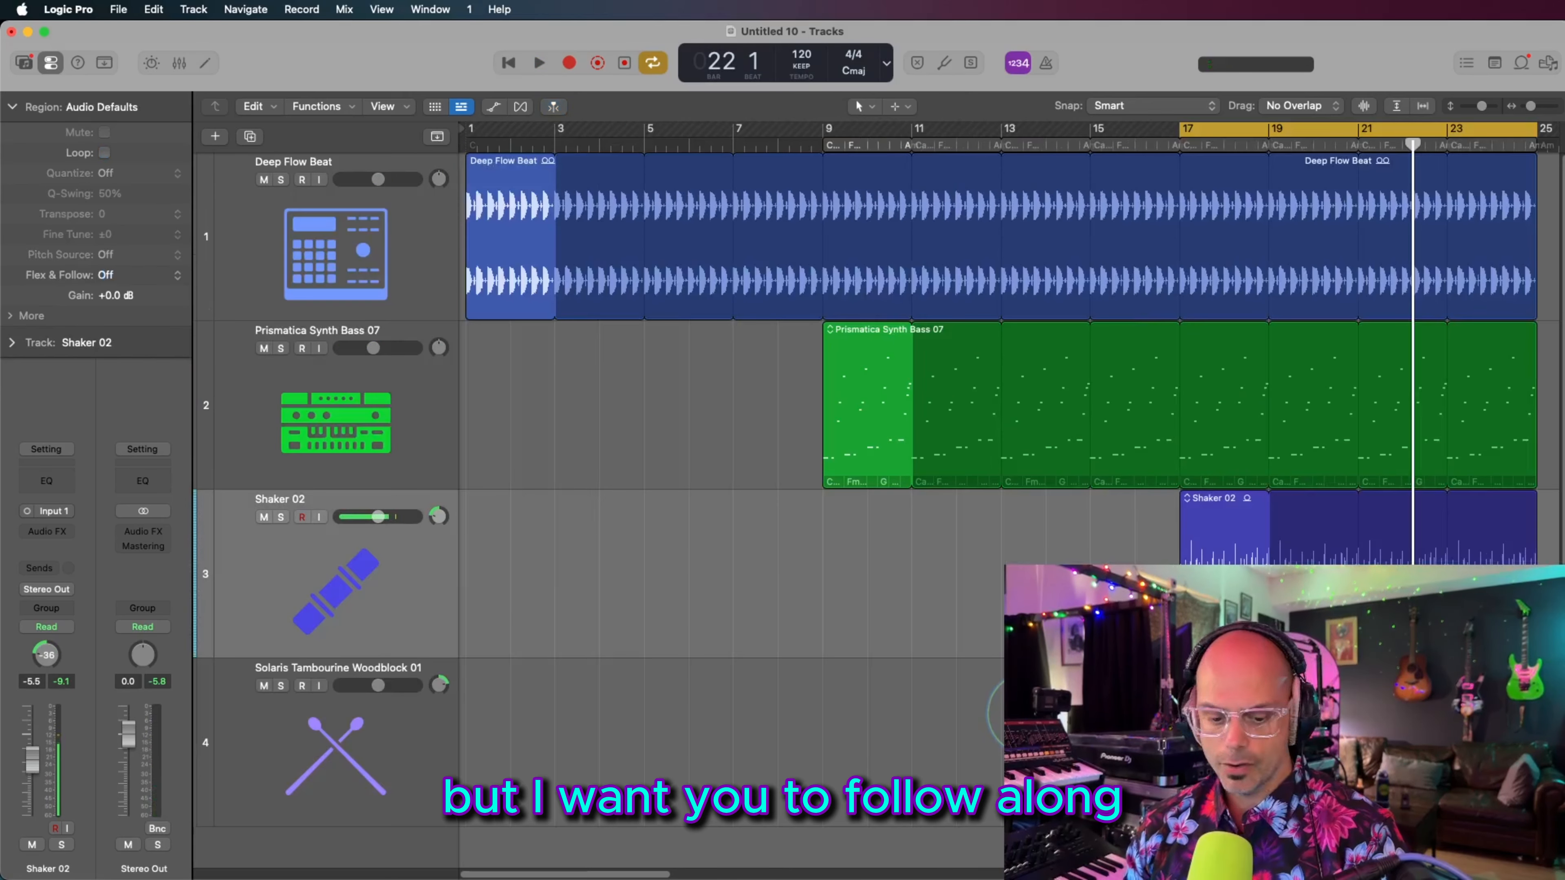
key("z")
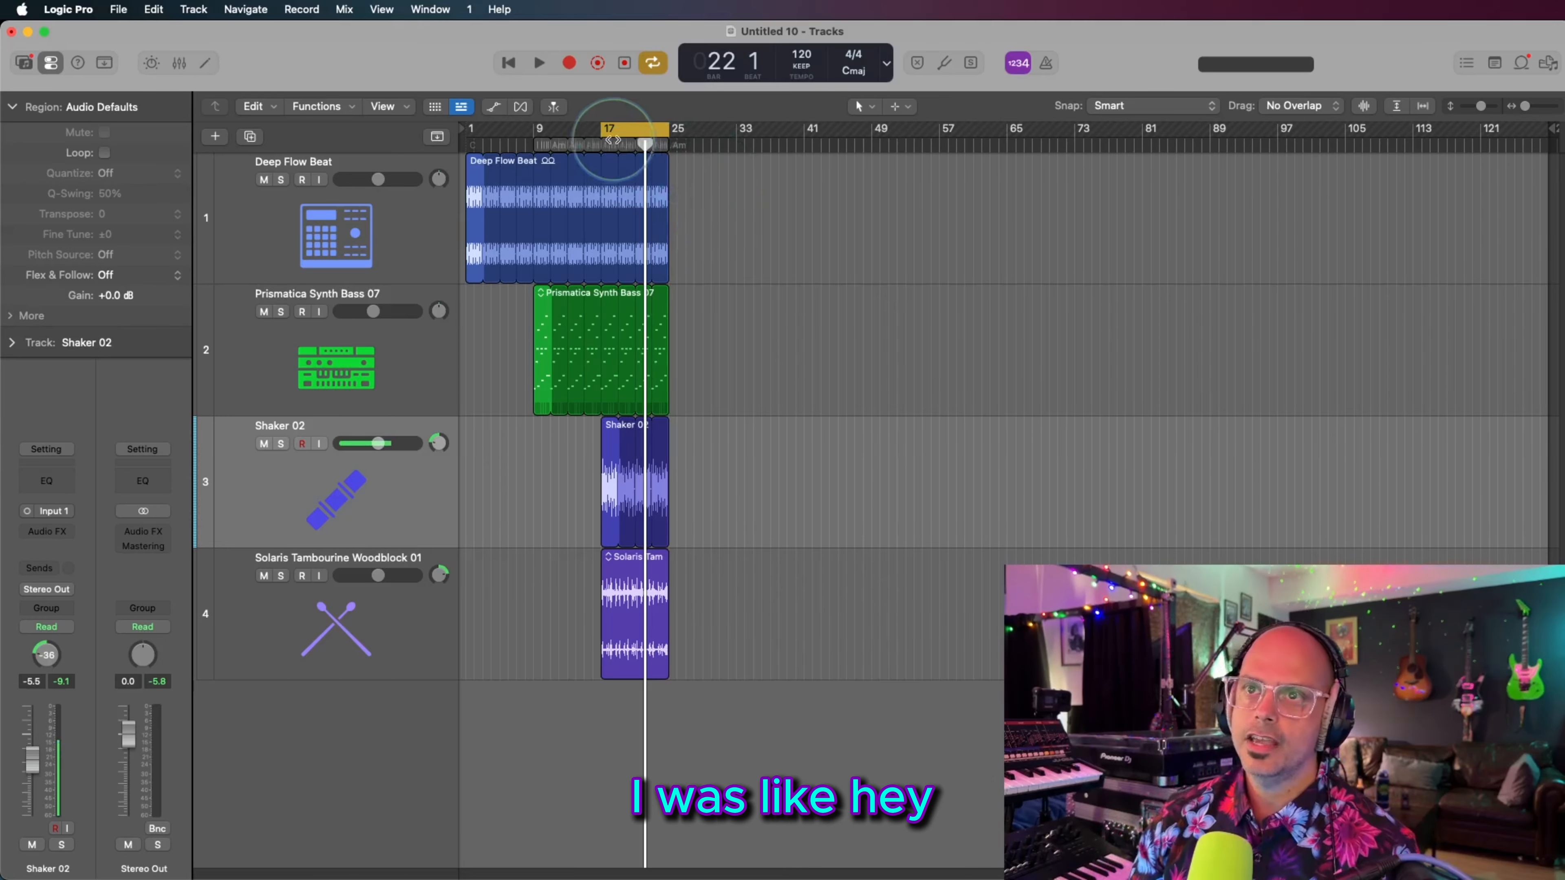
left_click_drag(602, 129, 471, 135)
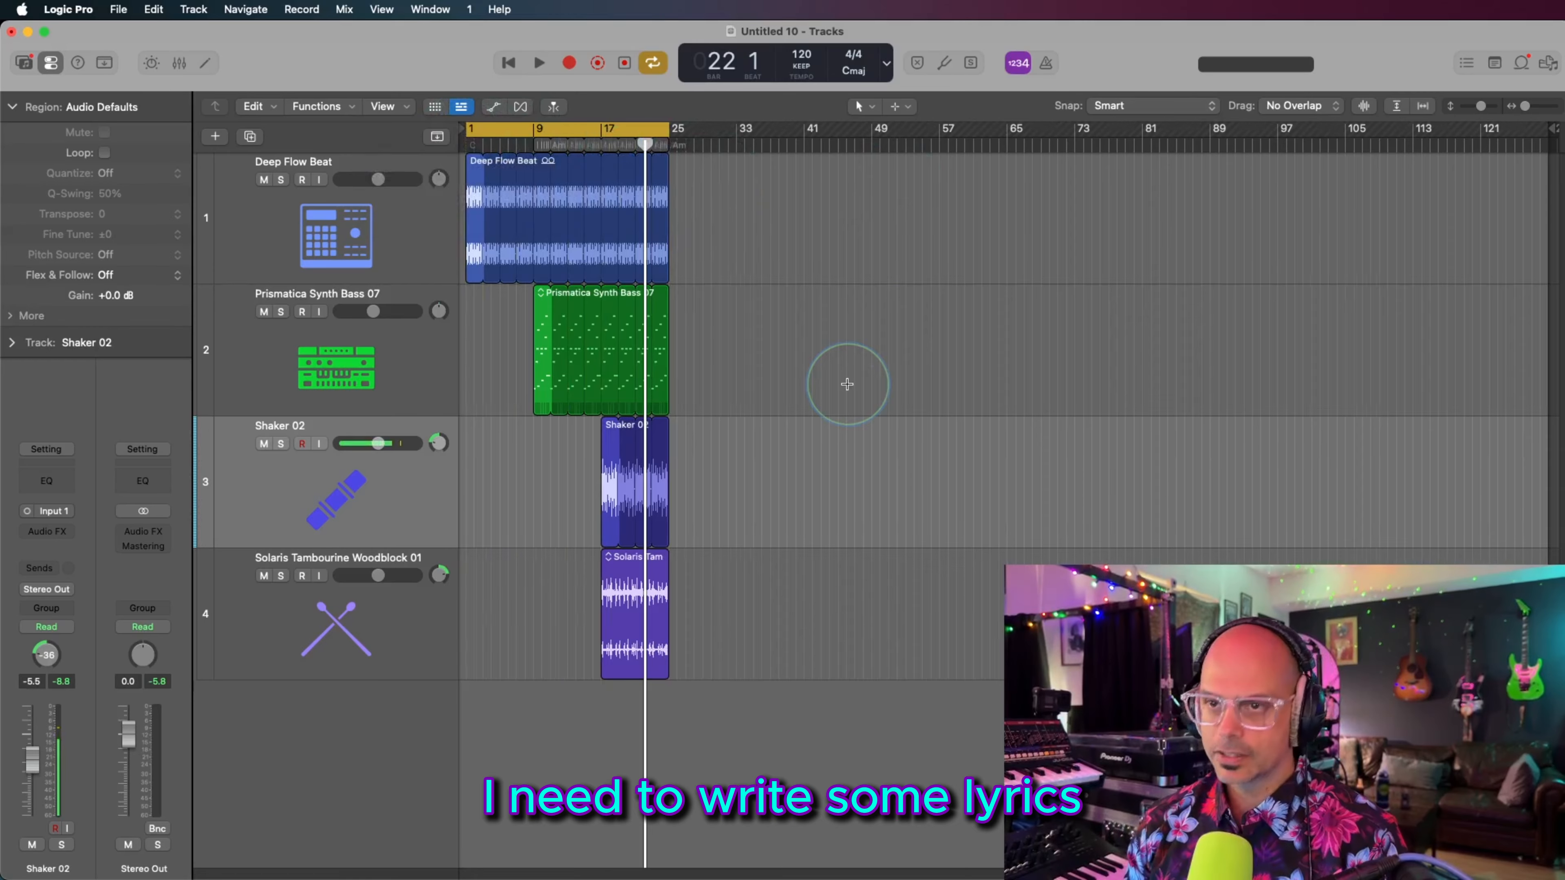
Step: Return the playhead to bar 1 and adjust the horizontal zoom so the full arrangement shows
key("super+Right")
key("super+Right")
key("super+Right")
key("super+Right")
key("super+Right")
key("super+Right")
key("super+Right")
key("super+Right")
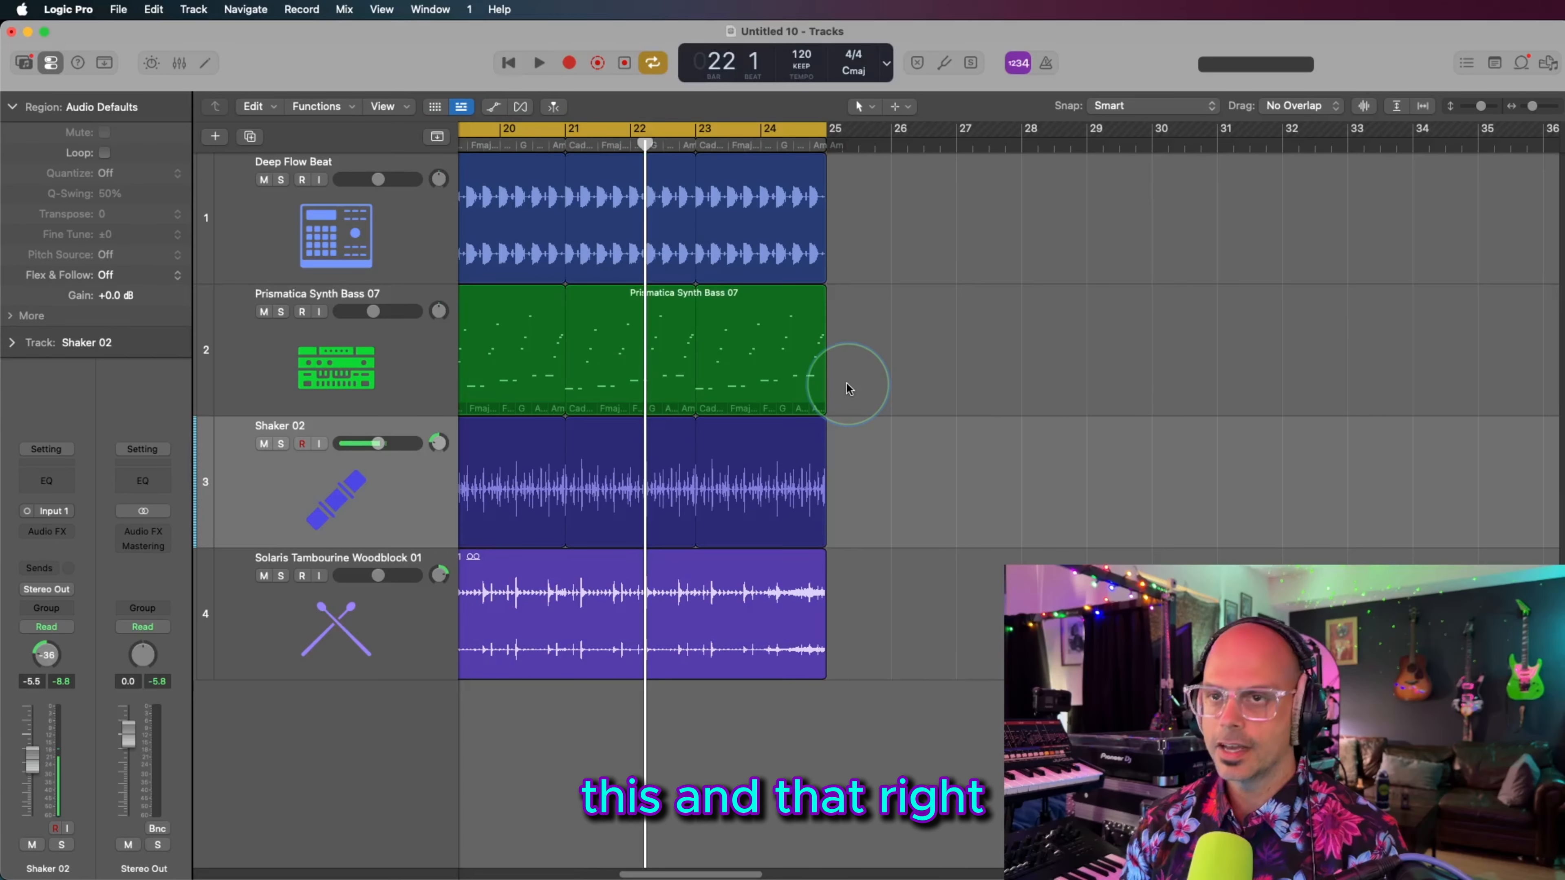
key("Return")
key("super+Left")
key("super+Left")
key("super+Left")
key("super+Left")
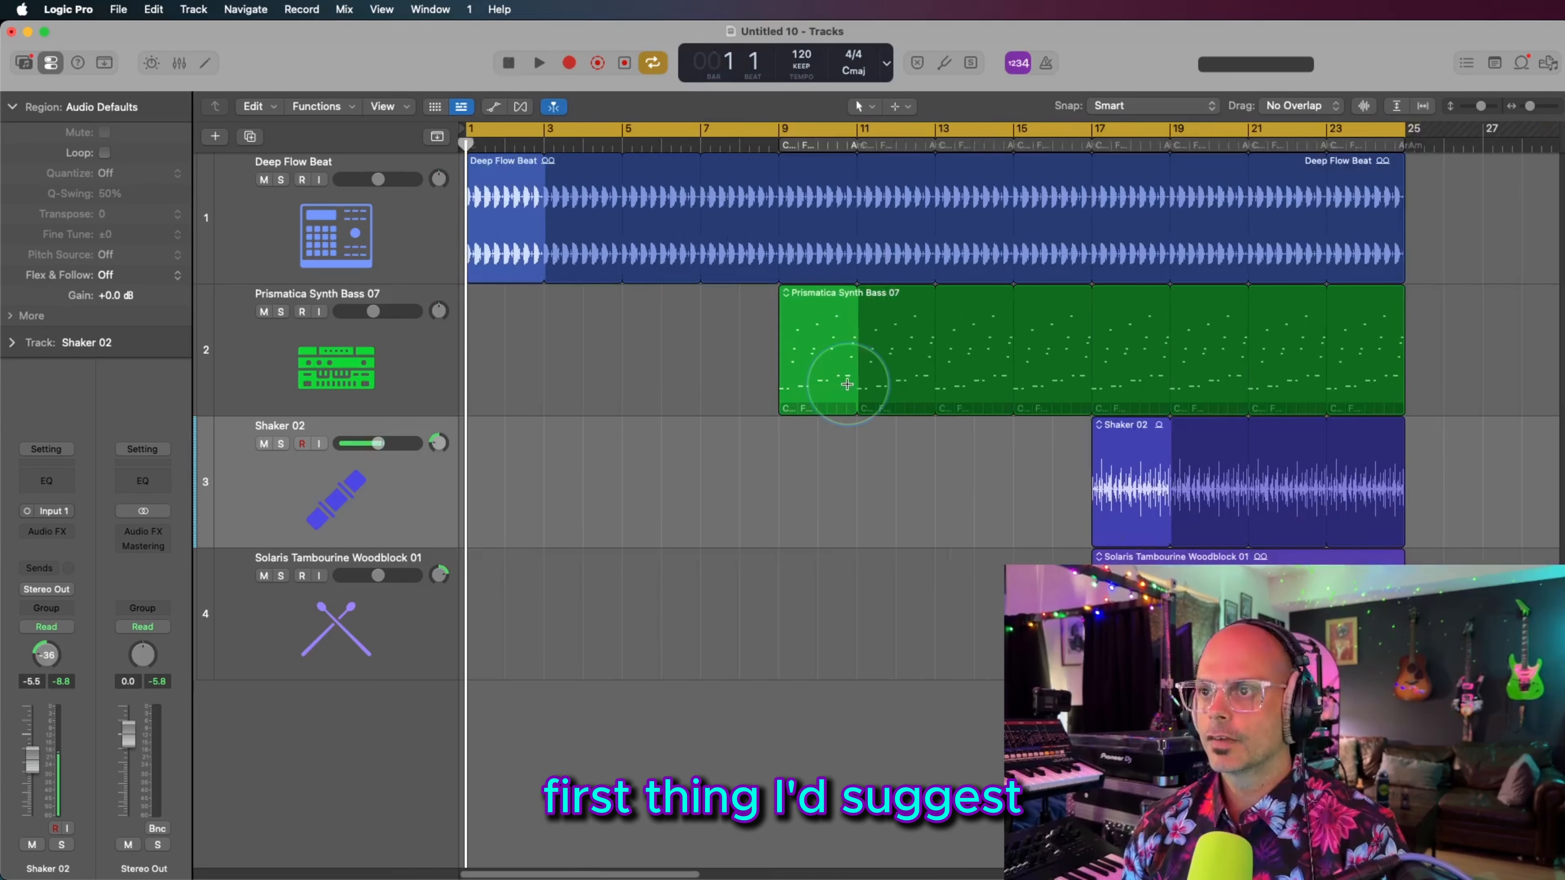
Step: Turn off the existing cycle range and draw a new one covering the whole track, from bar 1 to about bar 32
left_click(665, 127)
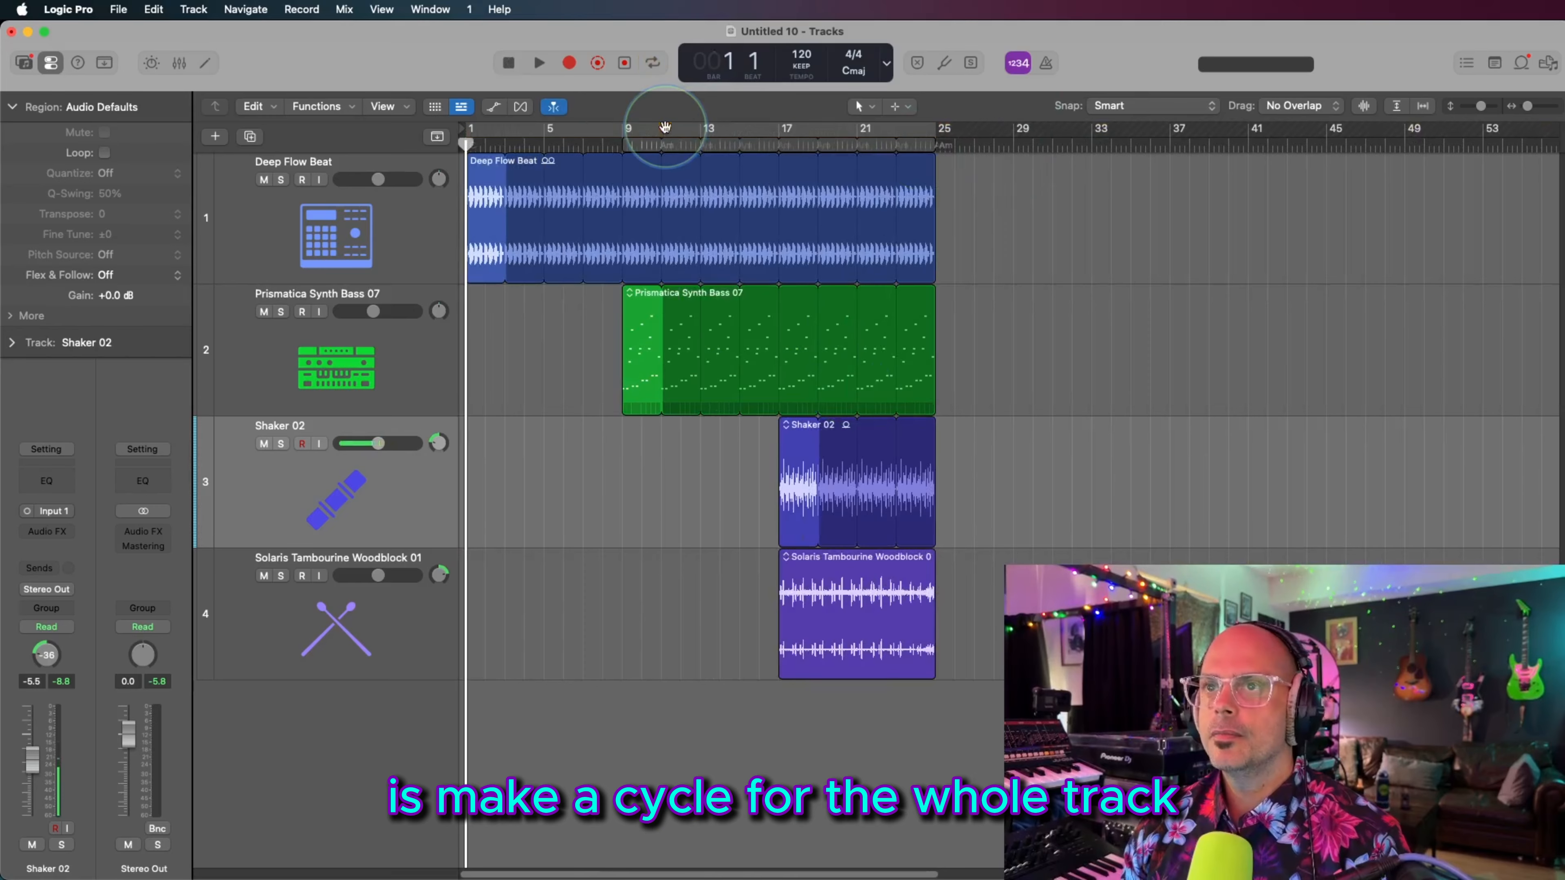
left_click(666, 129)
left_click(664, 127)
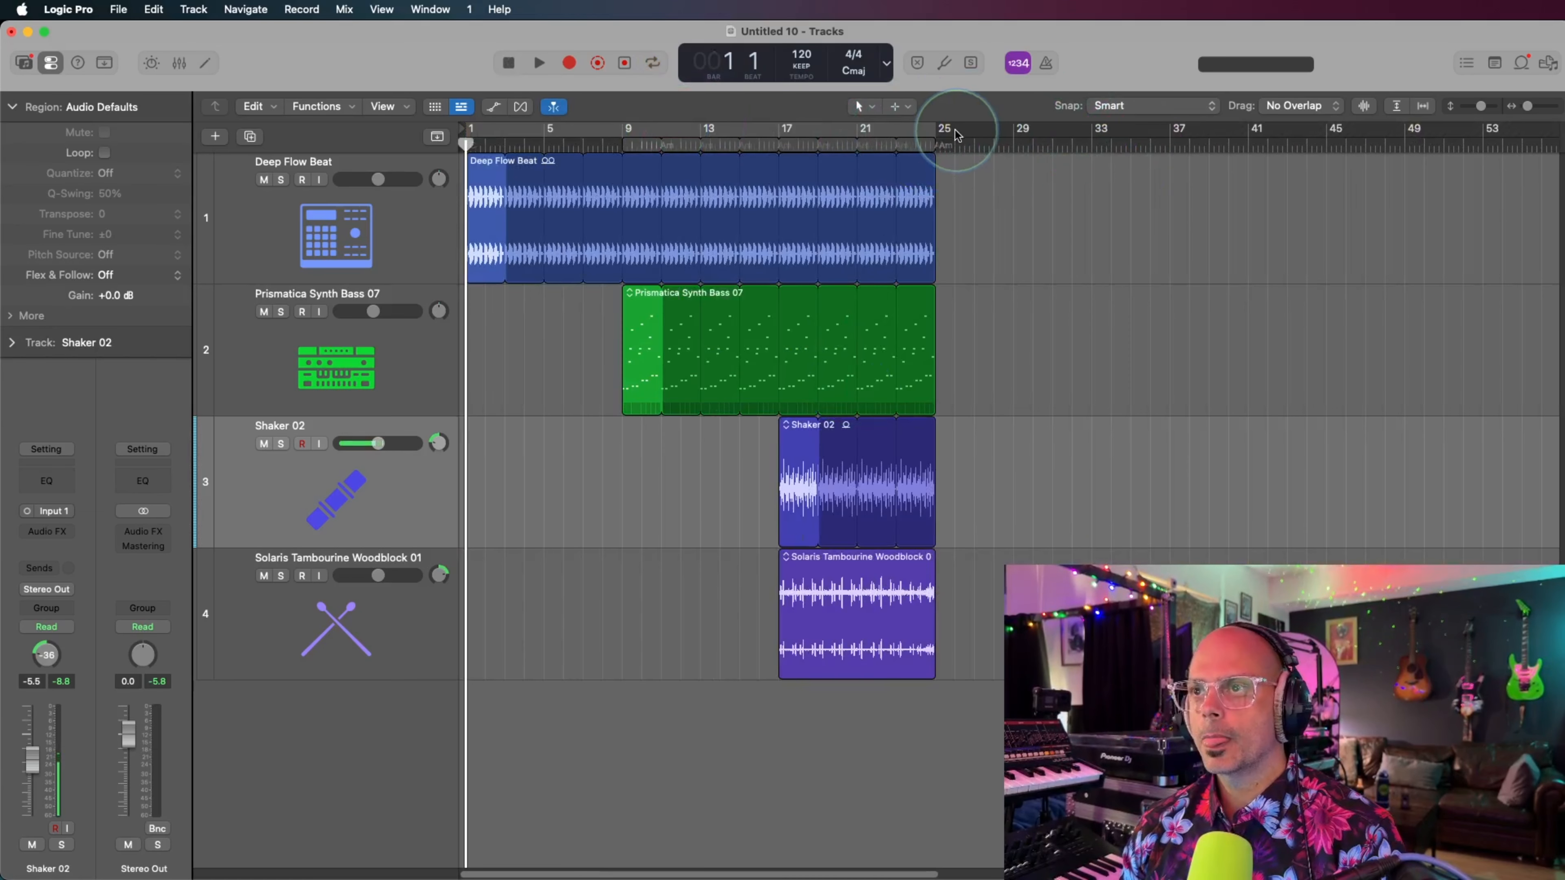
left_click_drag(956, 135, 1228, 131)
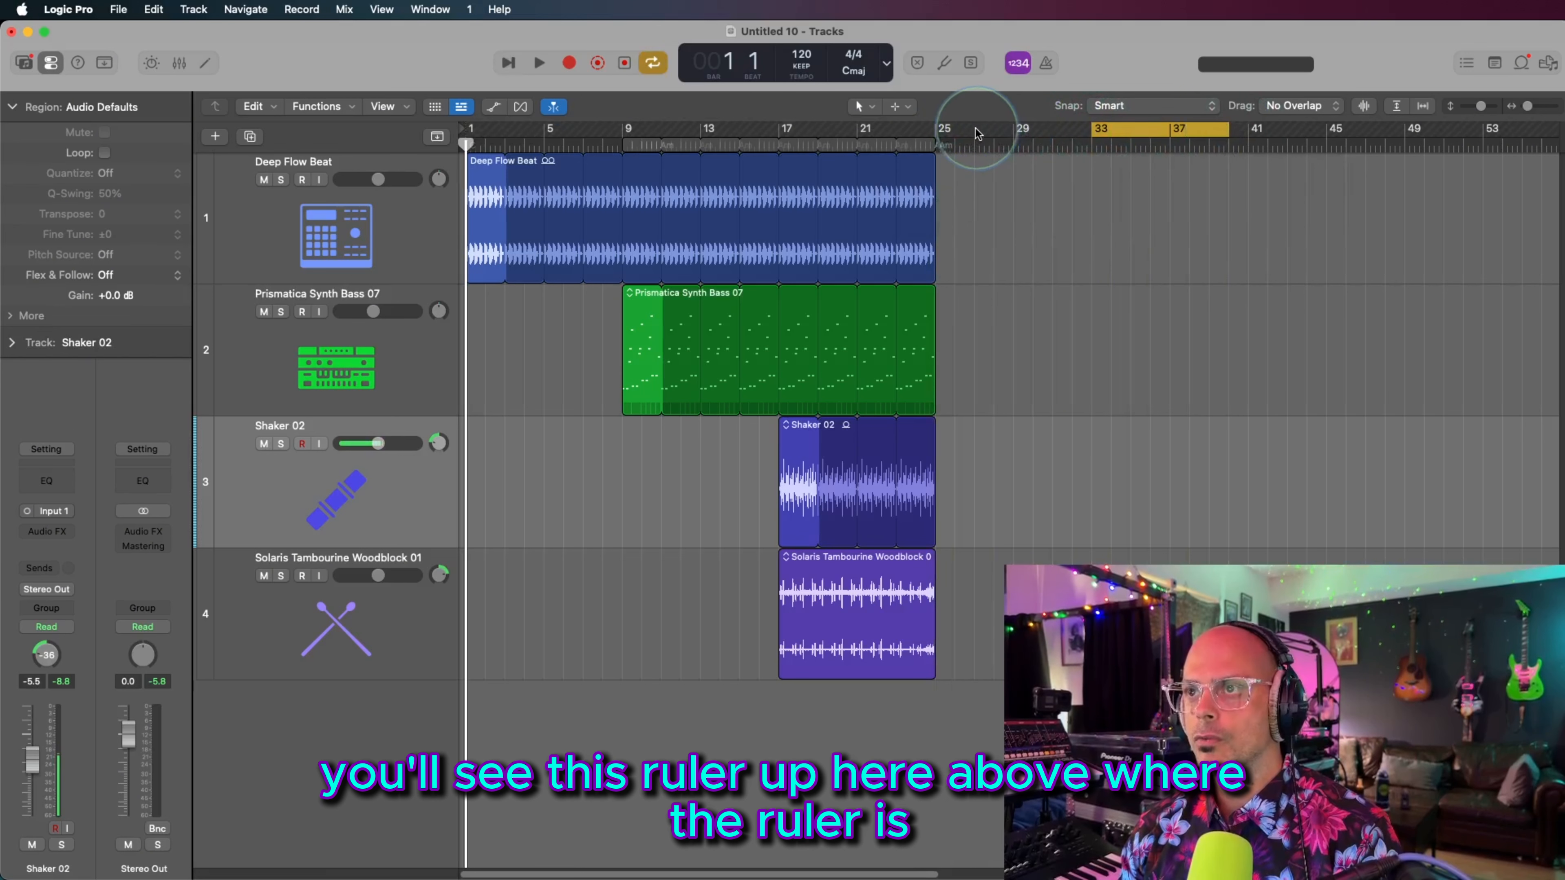
left_click_drag(976, 133, 1074, 131)
left_click_drag(977, 131, 468, 131)
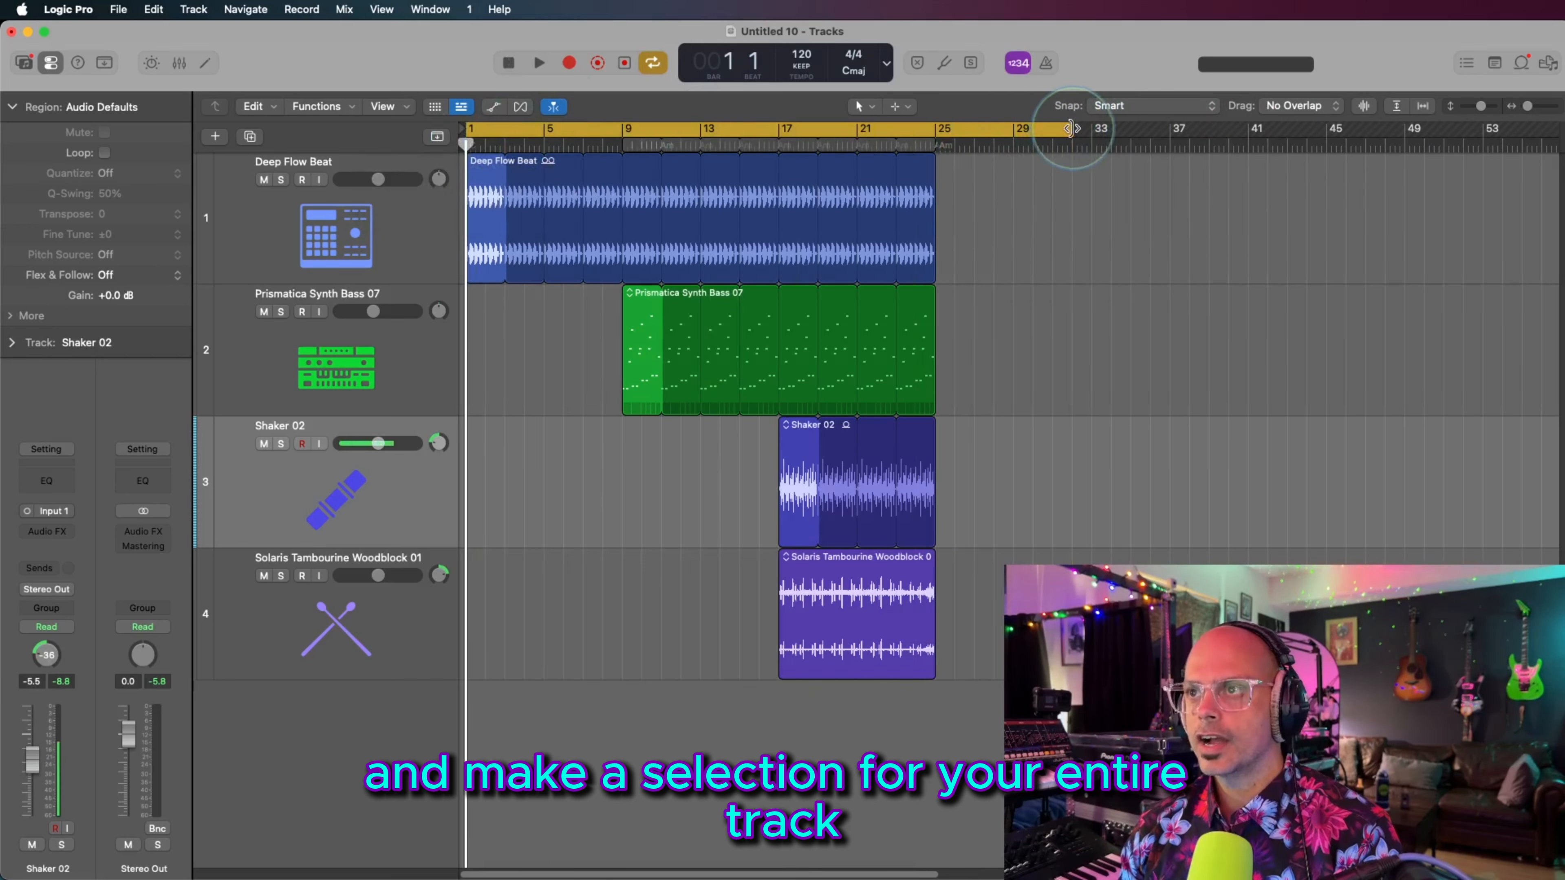
Step: Shorten the cycle range so it ends near bar 25, then open the mixer and start playback
left_click_drag(1072, 128, 954, 133)
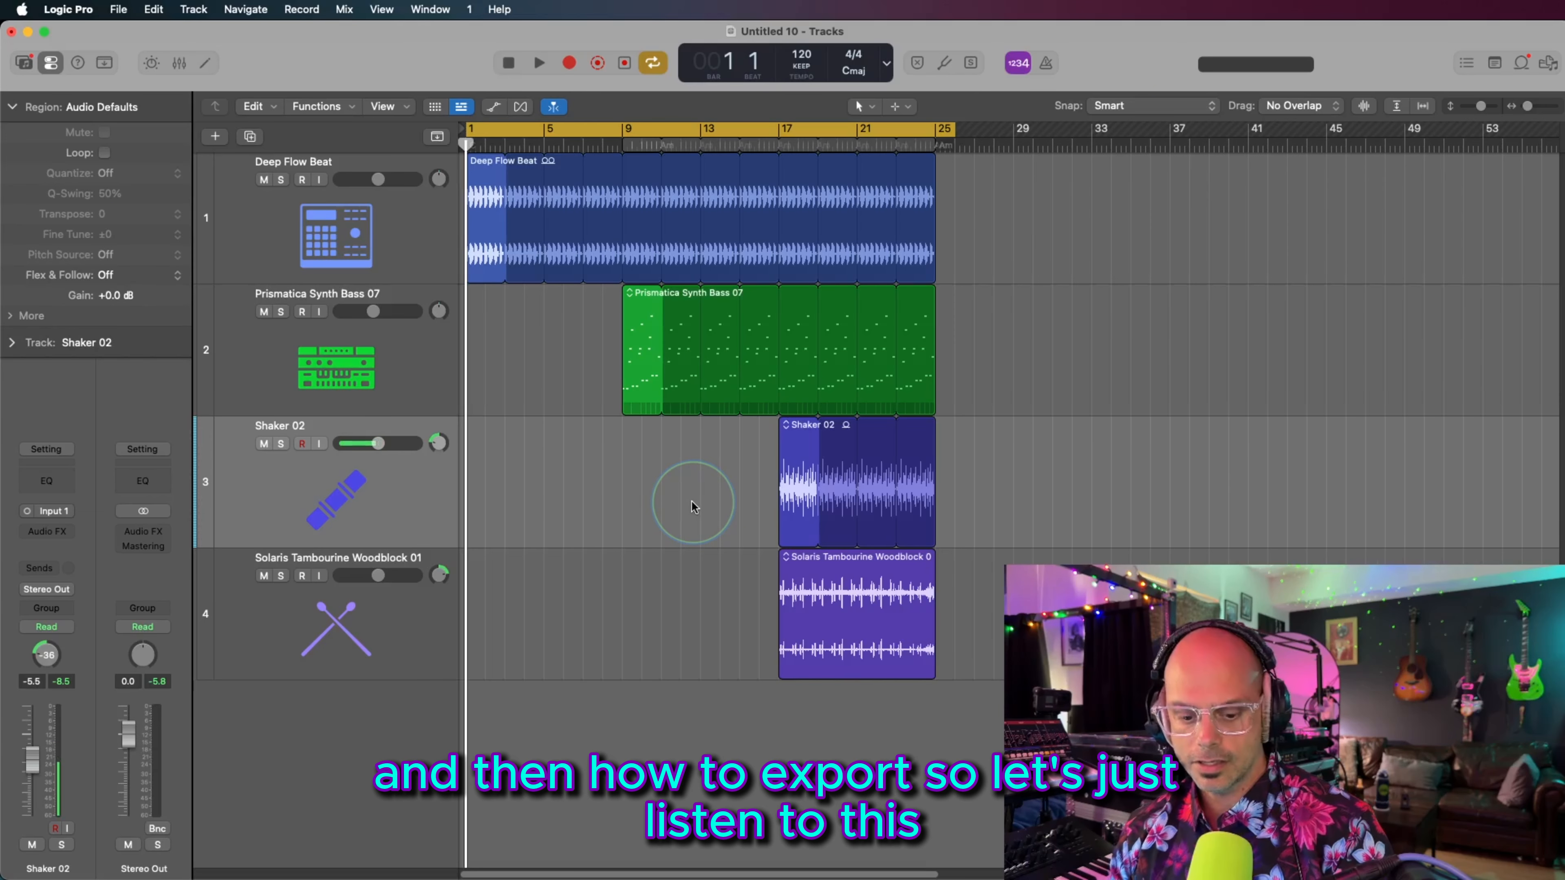
key("x")
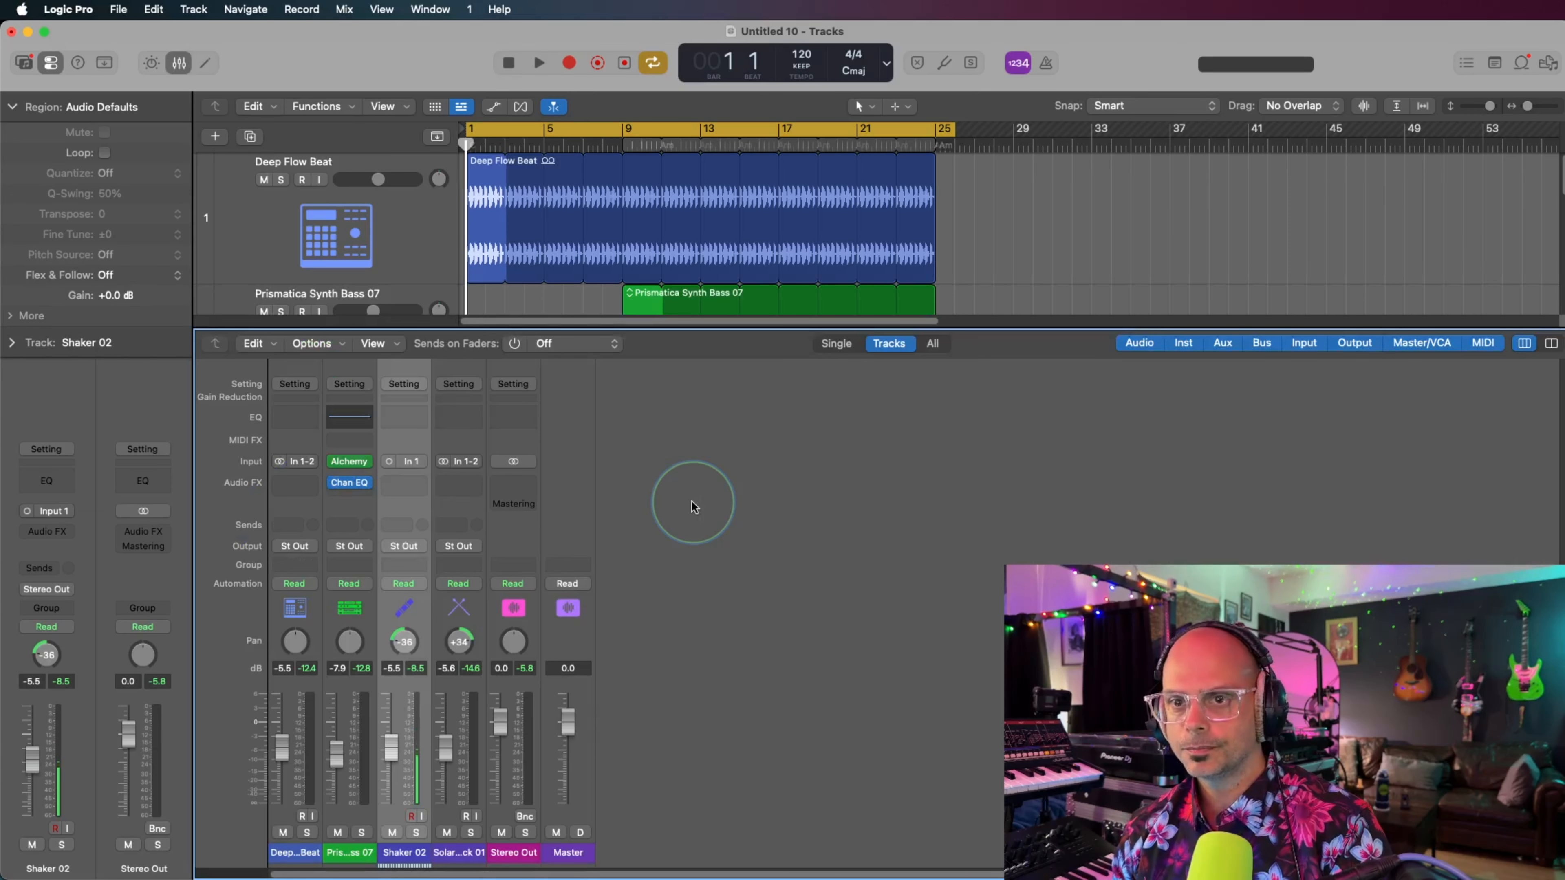
key("space")
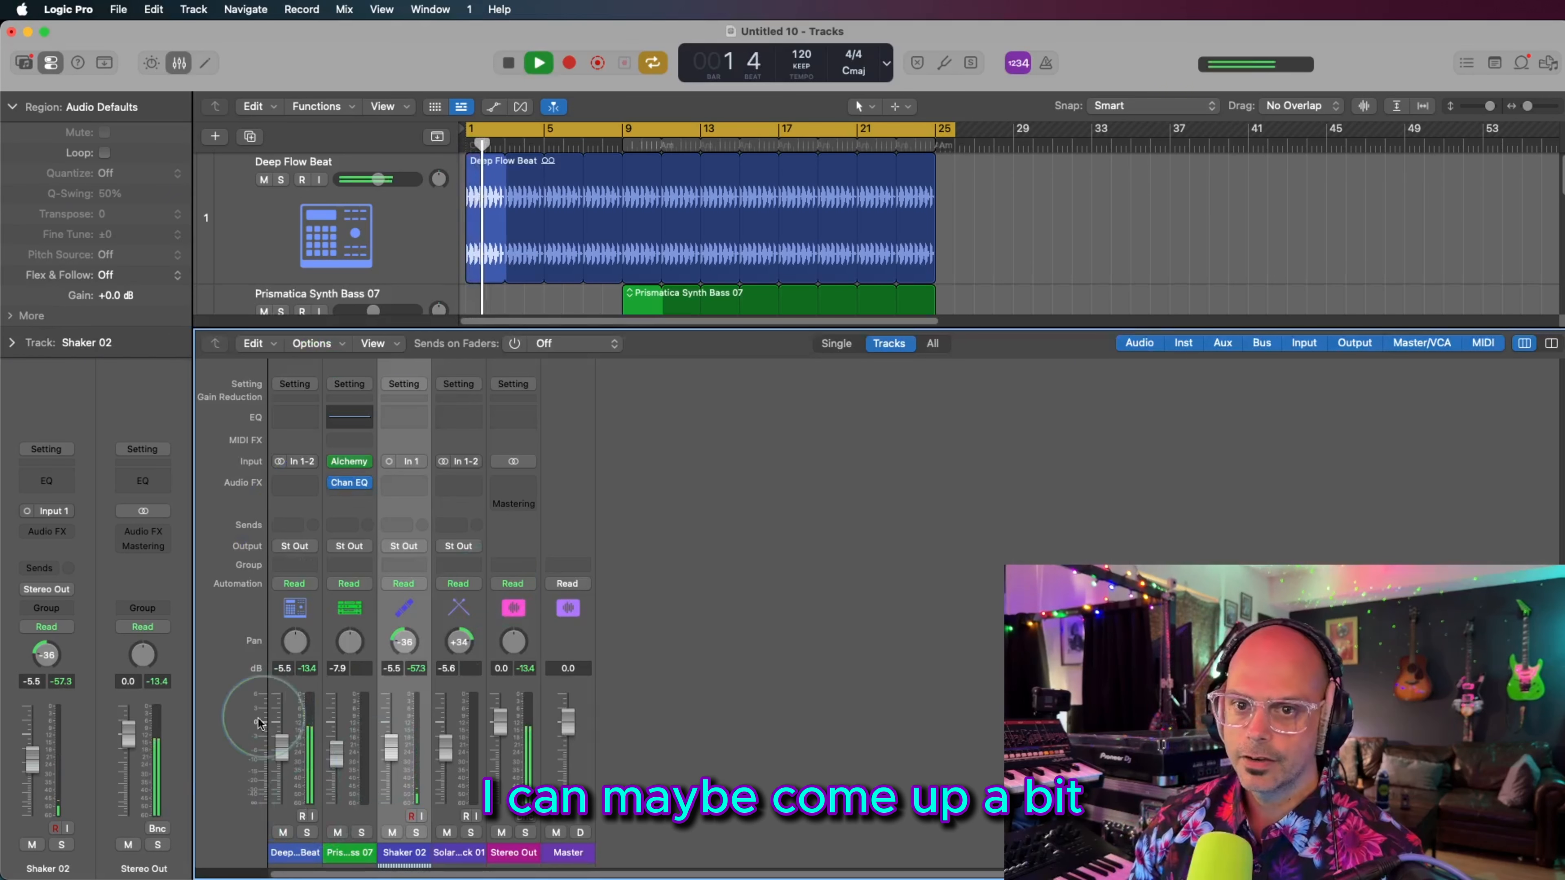
Step: Set the volume of Deep Flow Beat to -3.5 dB, Prismatica Synth Bass 07 to -6.6 dB and Shaker 02 to -6.2 dB, then stop playback
left_click_drag(285, 749, 290, 737)
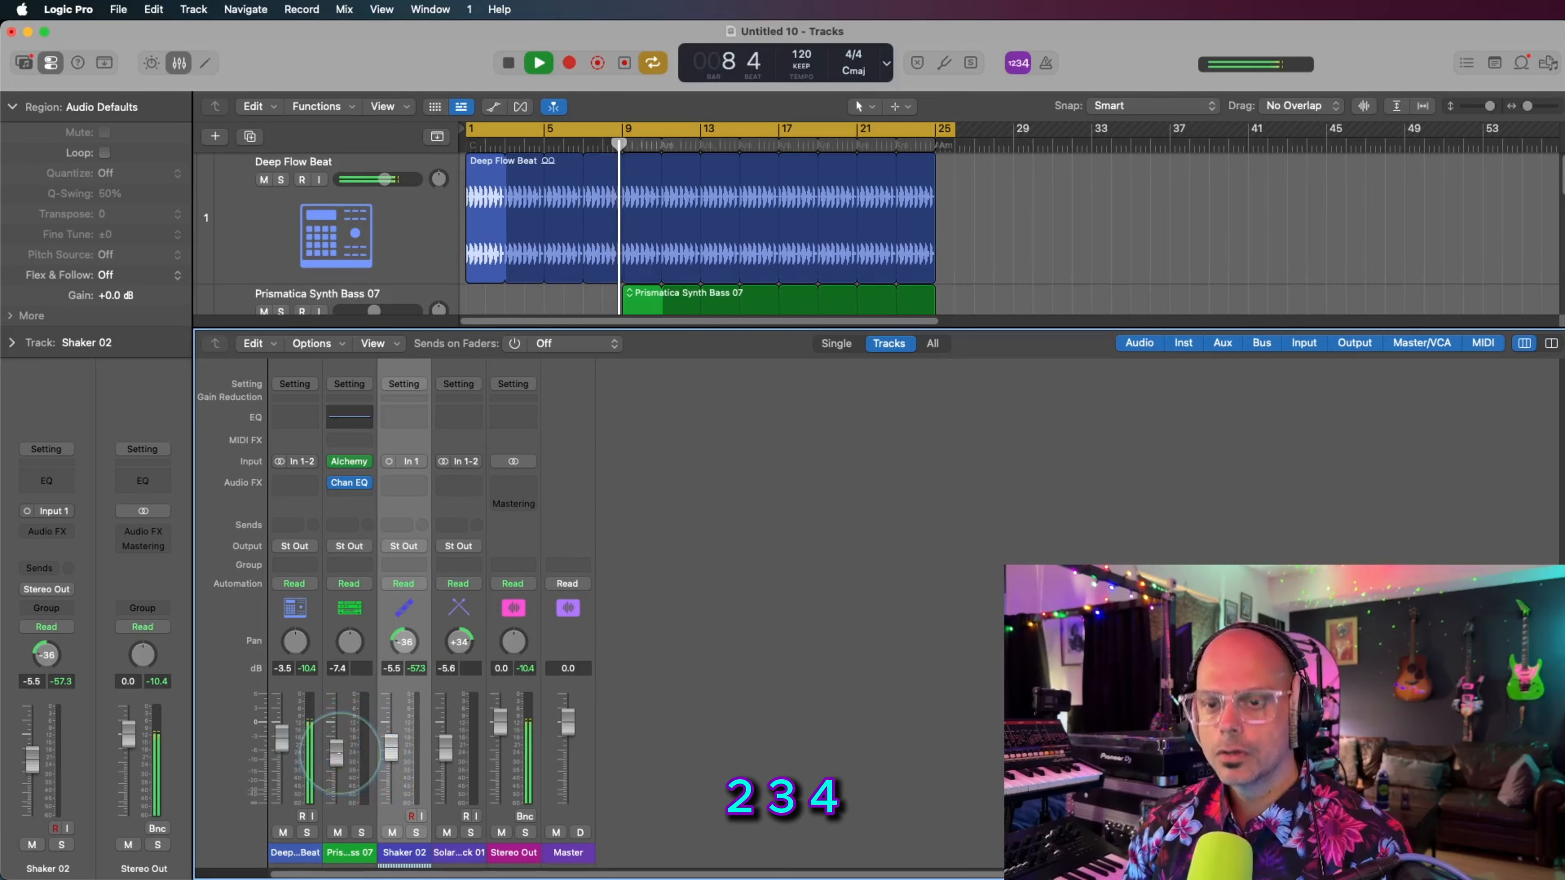
left_click_drag(338, 756, 349, 749)
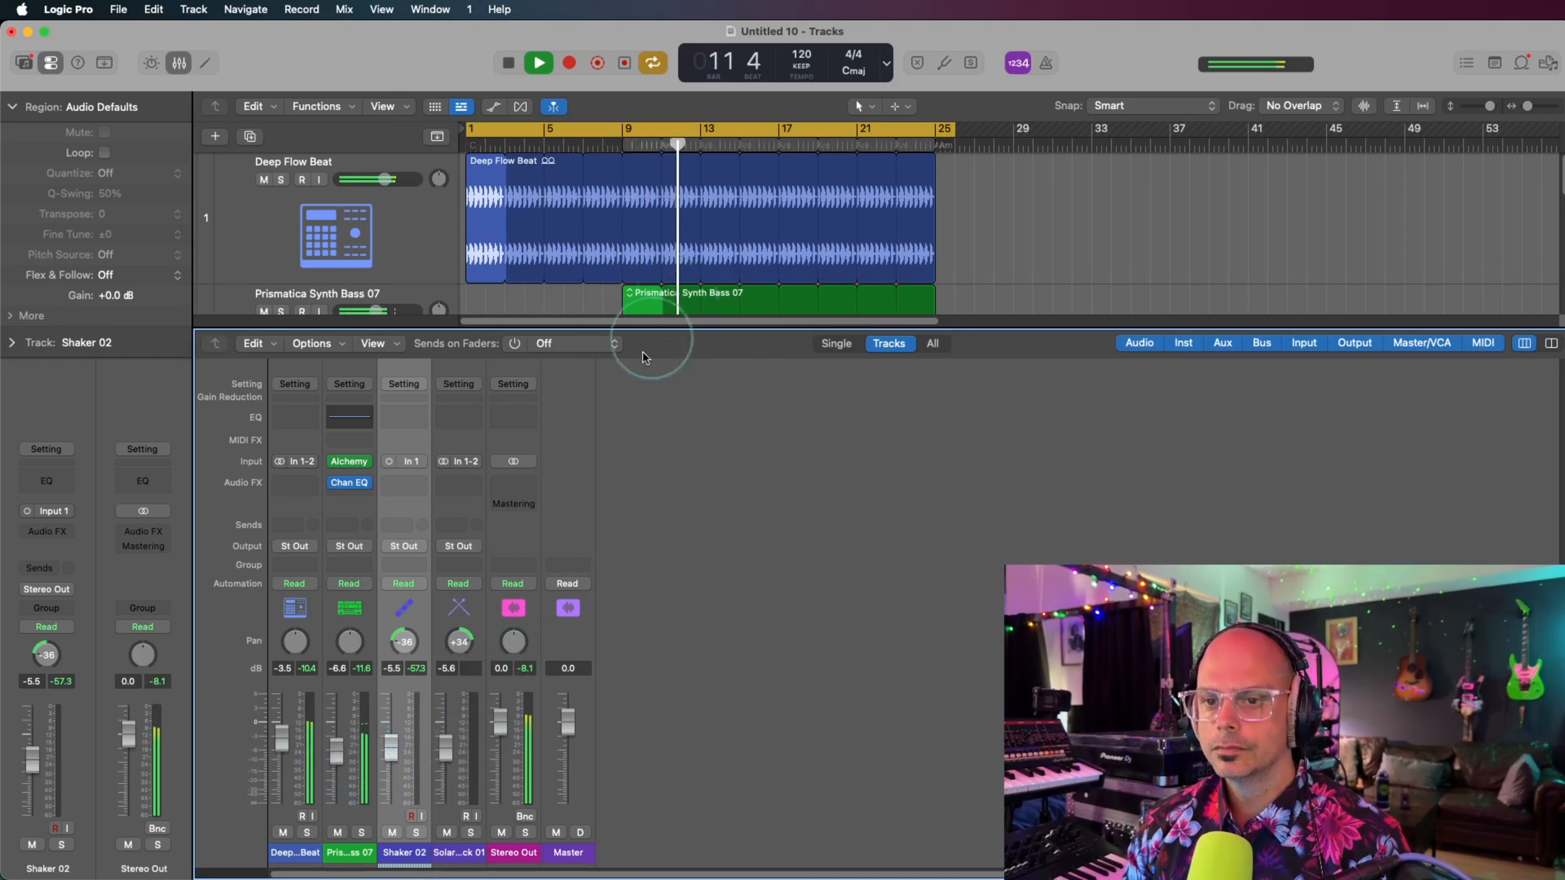
left_click_drag(385, 753, 390, 751)
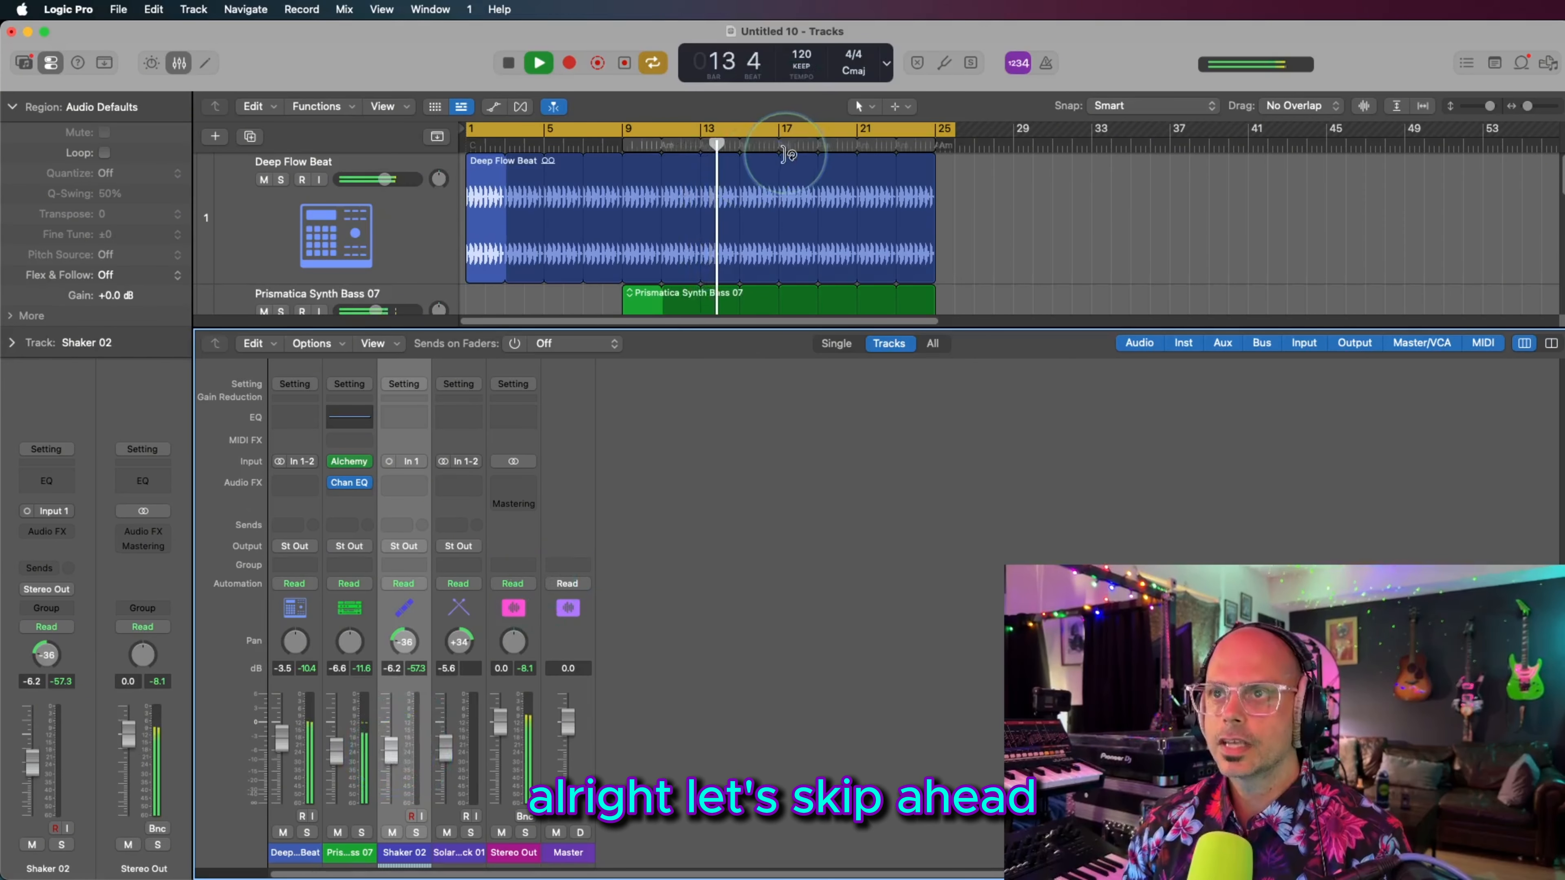
key("space")
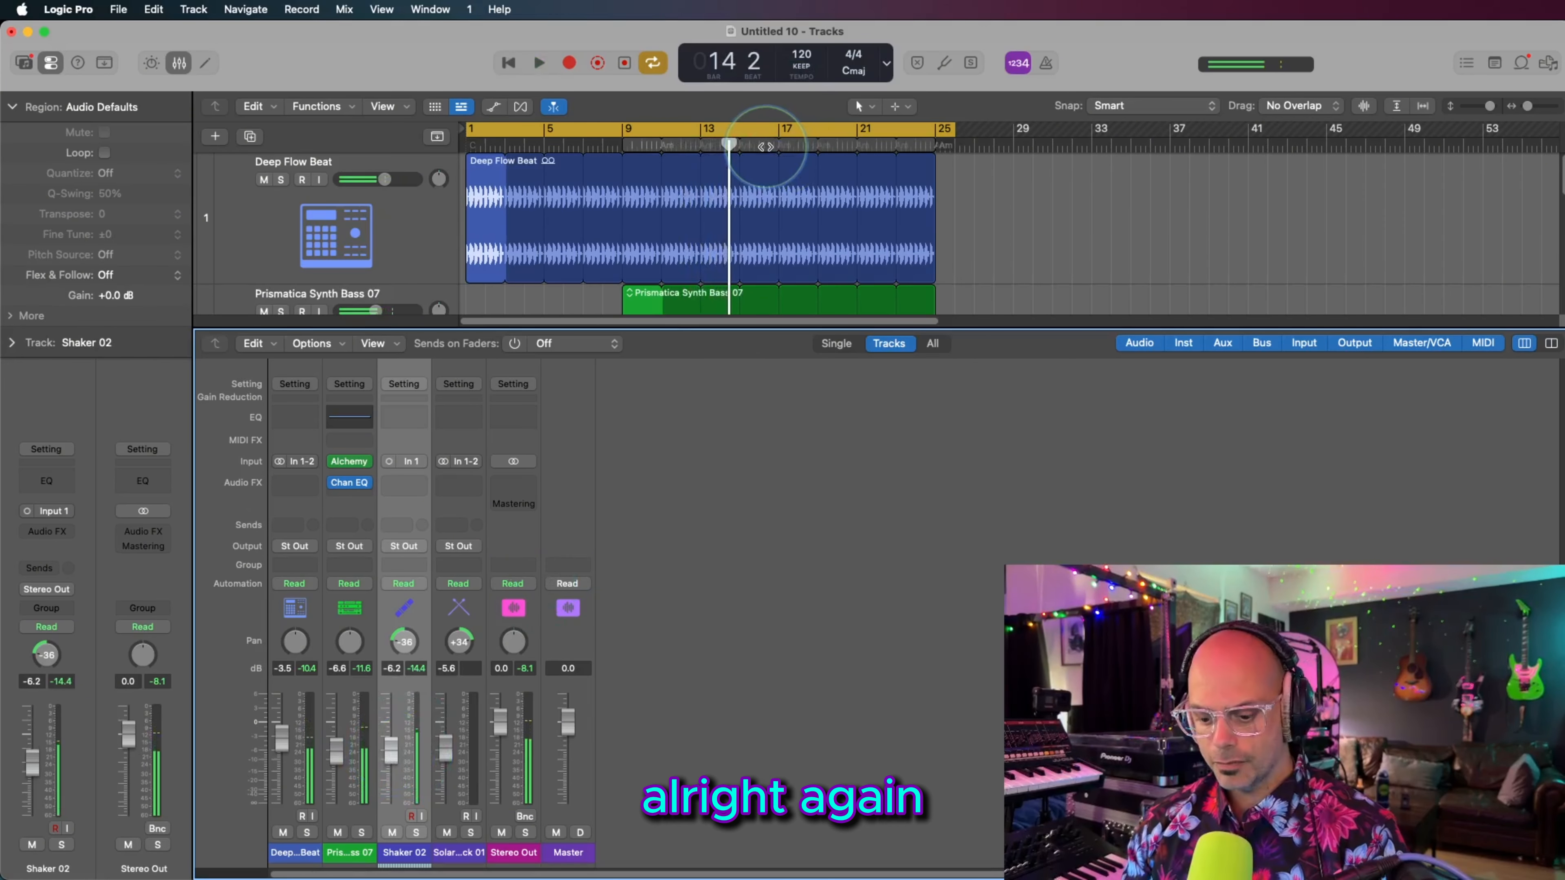
Step: Try to start playback from bar 17 with the cycle range still on
key("period")
key("period")
key("period")
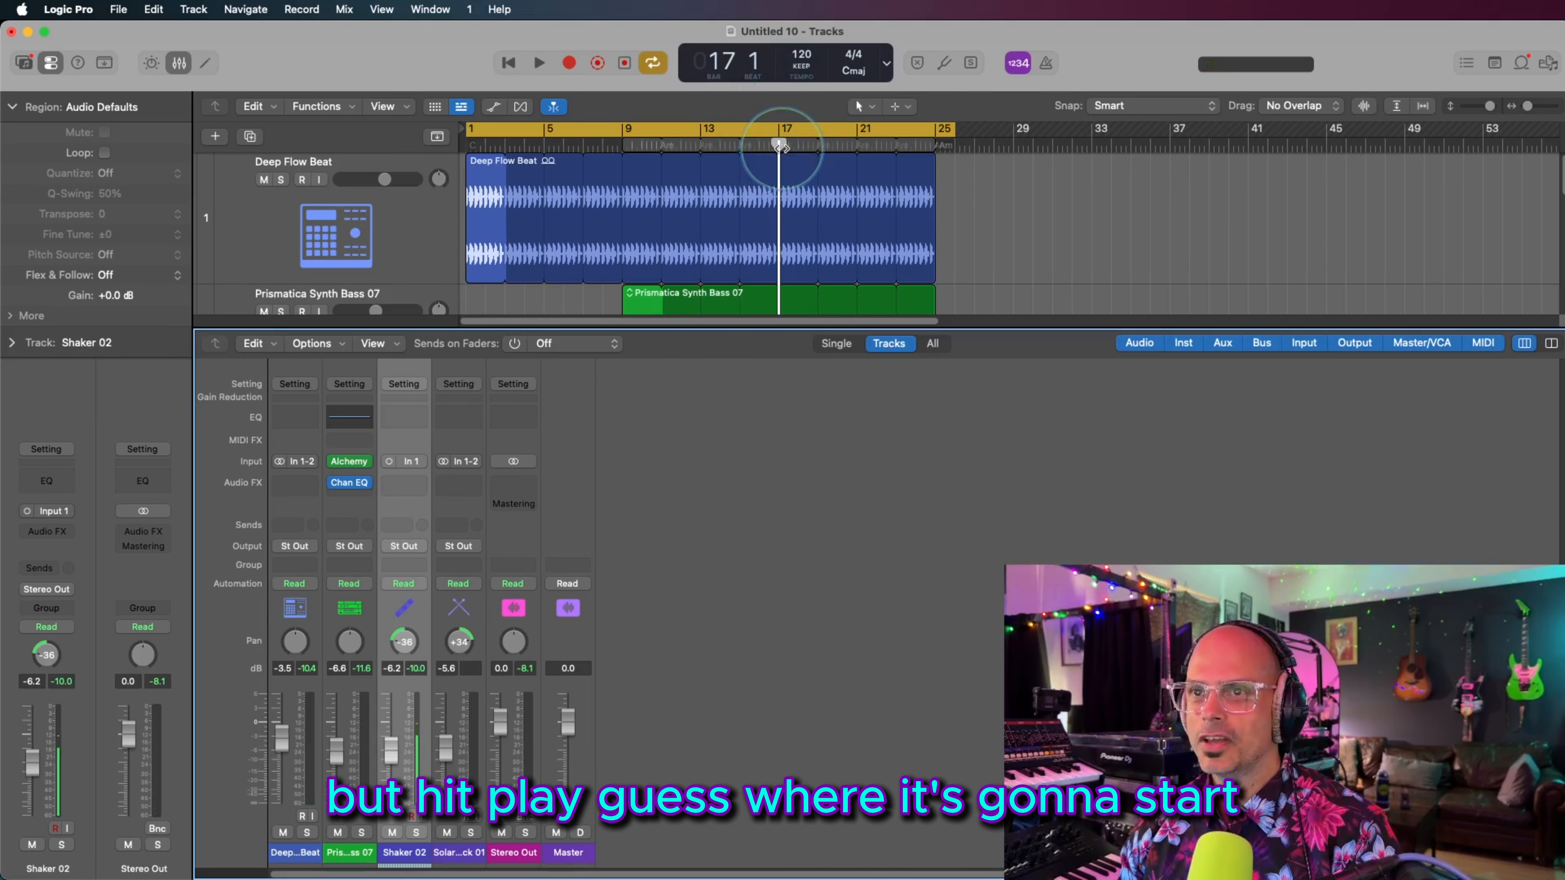
key("space")
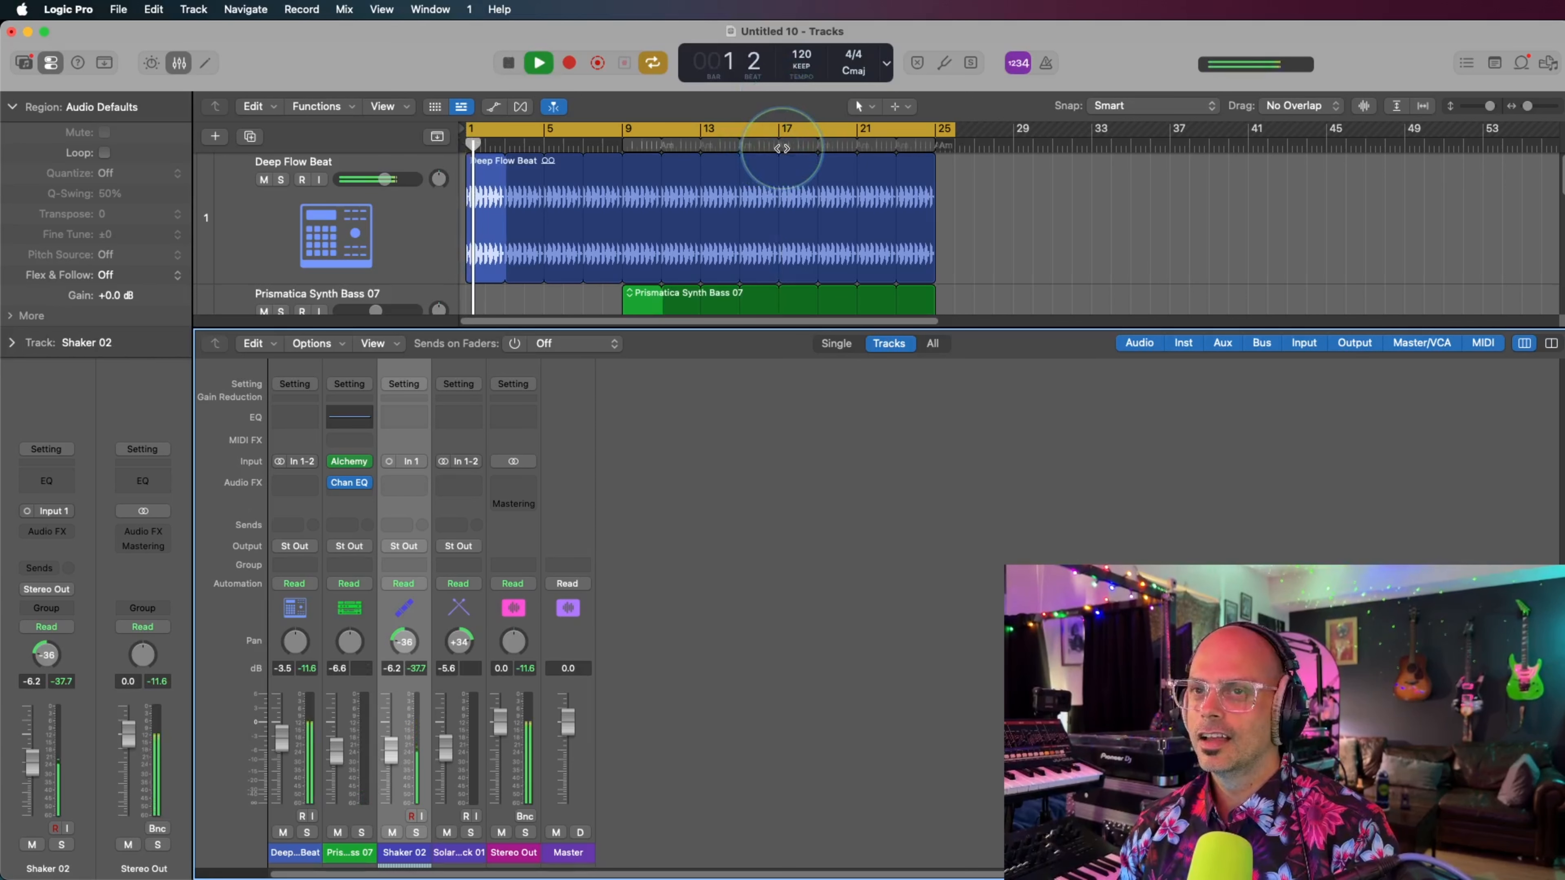
Step: Turn off the cycle range and play the arrangement from just before bar 17
left_click(761, 134)
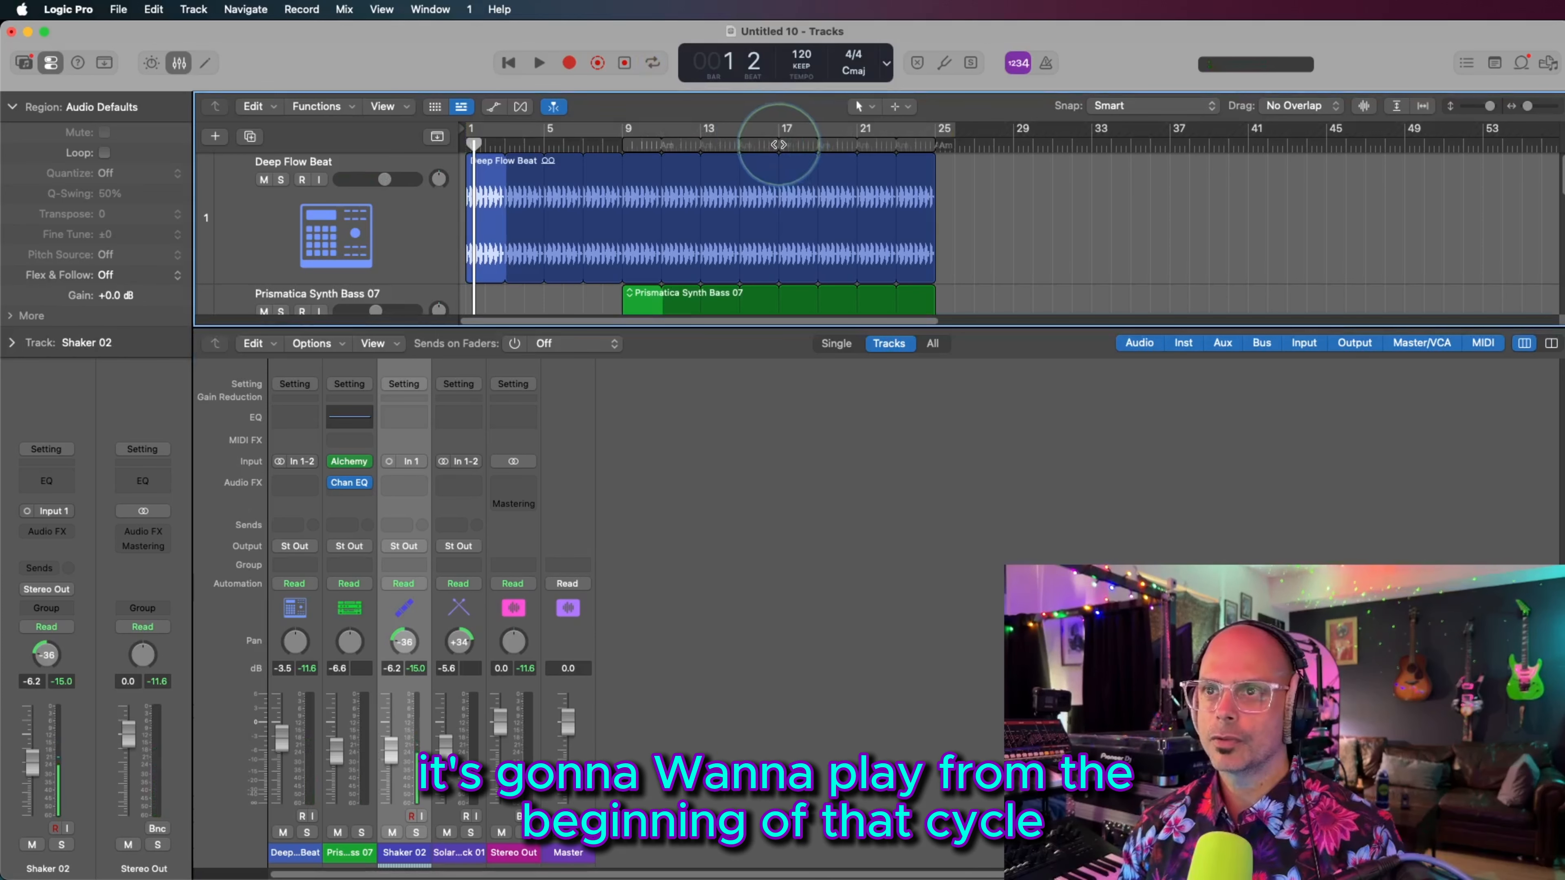
left_click(773, 144)
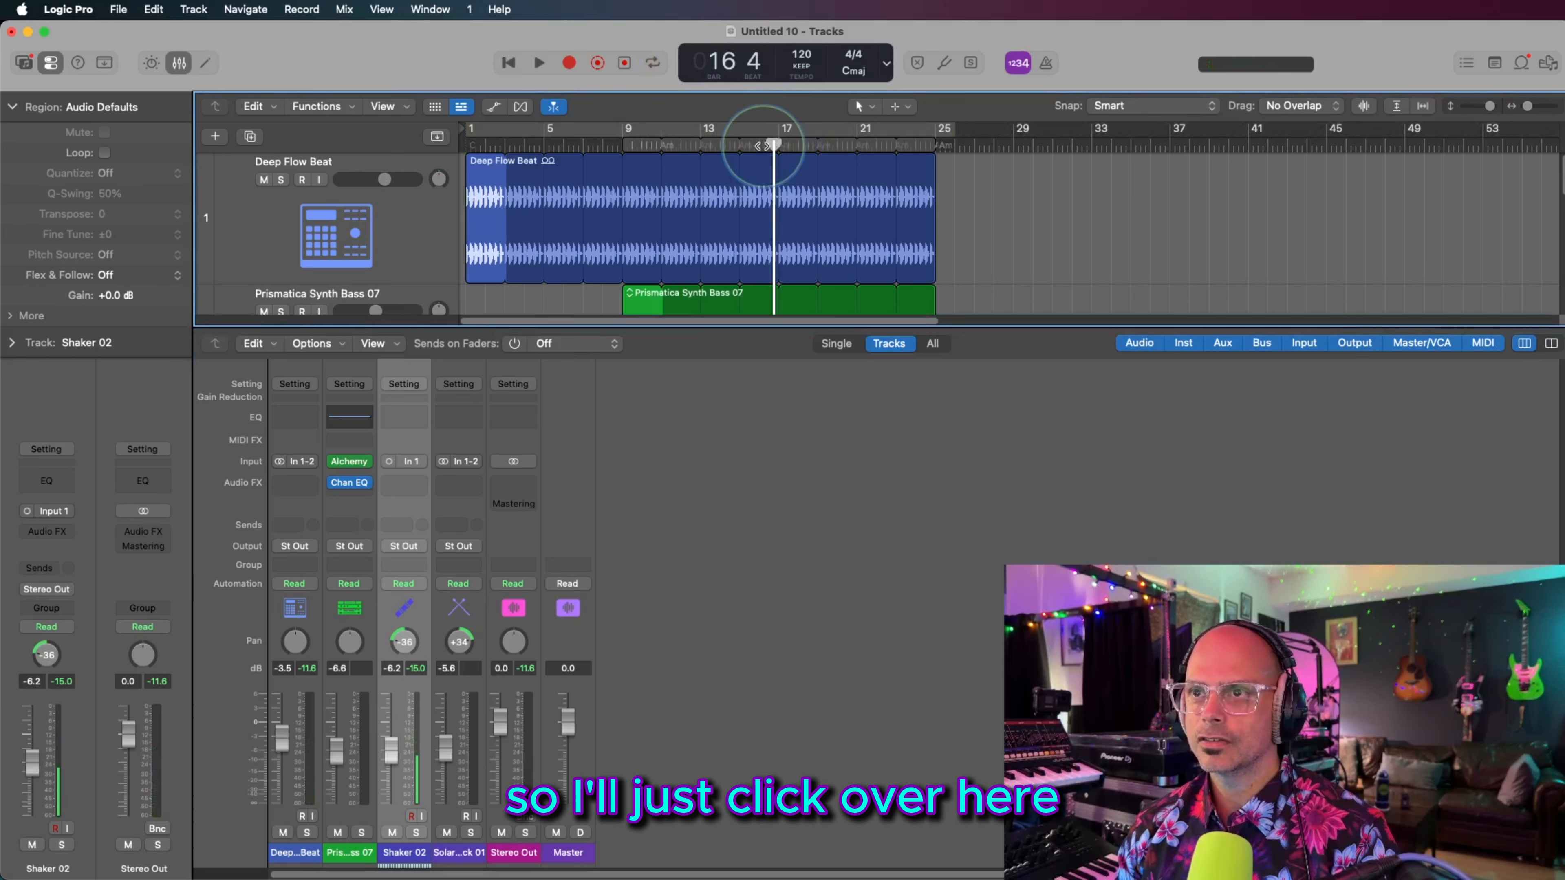
key("space")
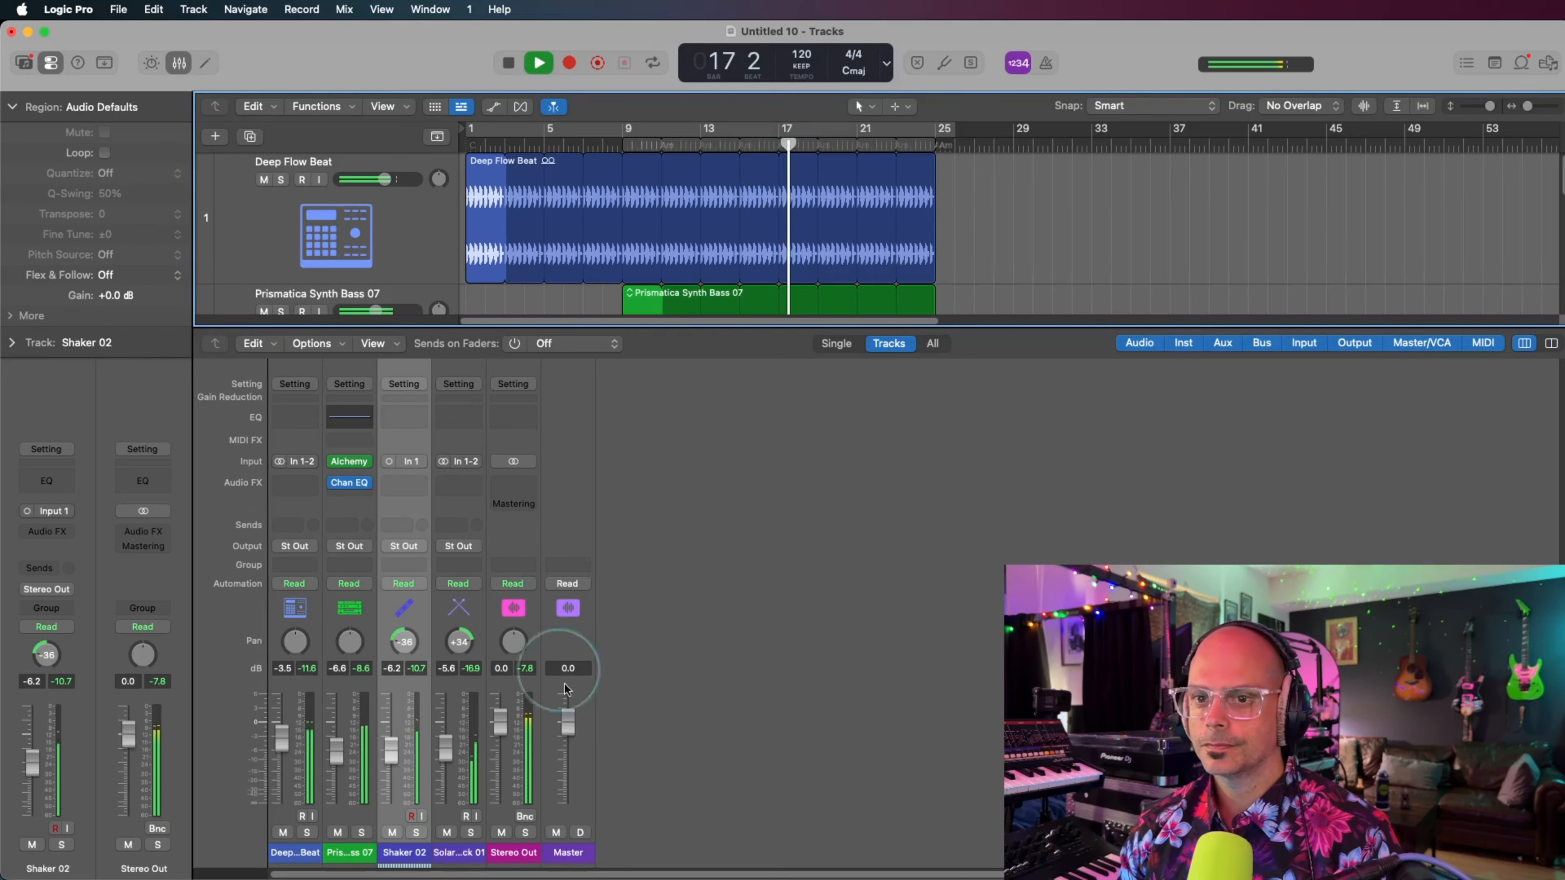
Step: Lower the Shaker 02 track to -9.4 dB, stop playback and close the mixer
left_click_drag(390, 749, 394, 762)
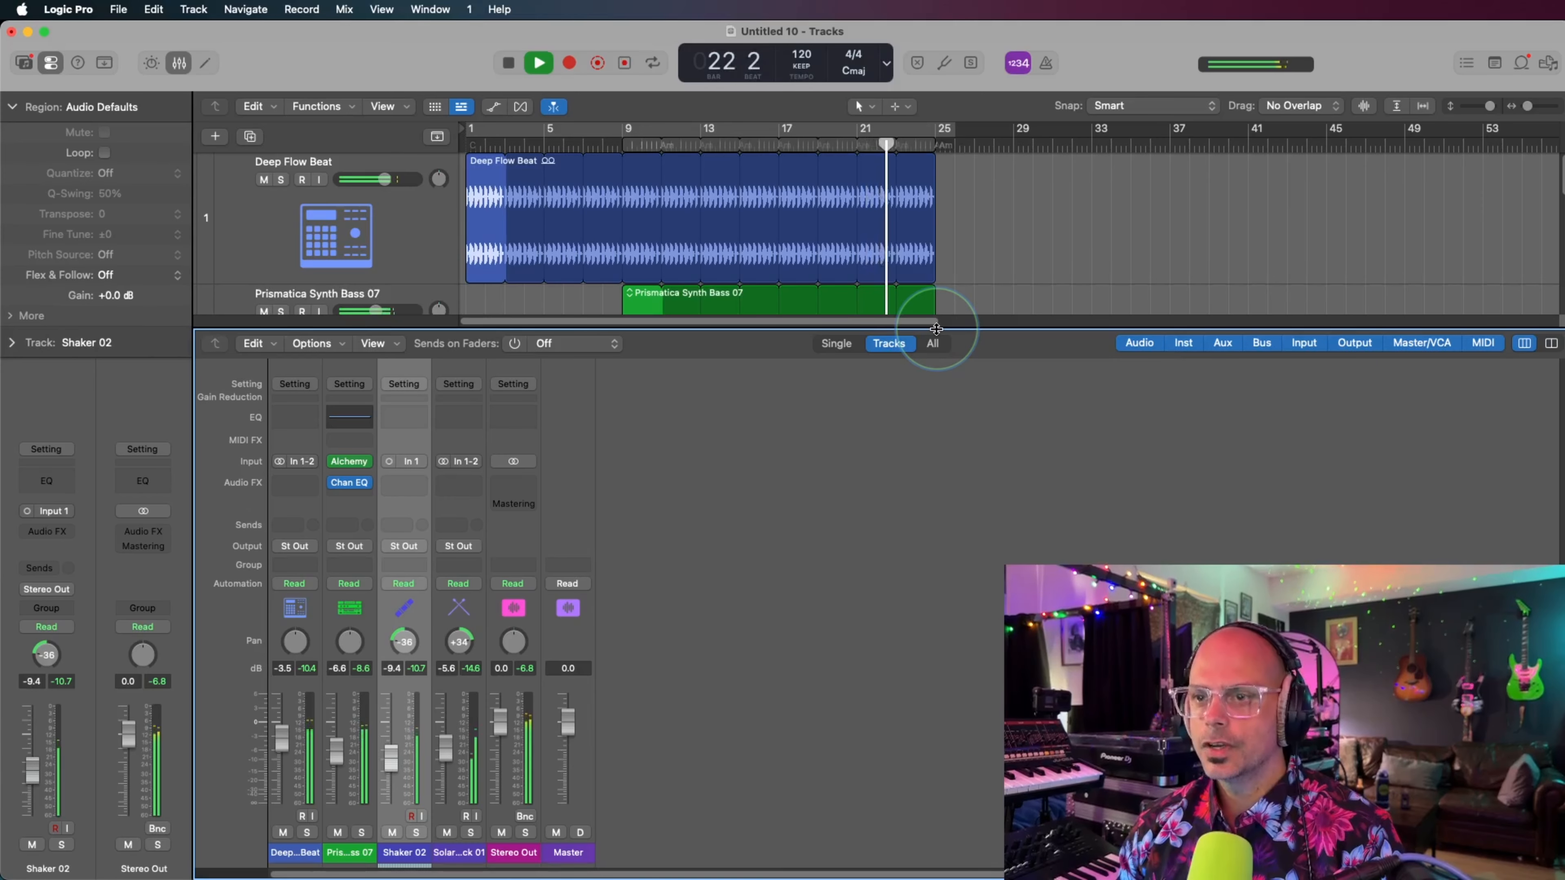
key("space")
key("x")
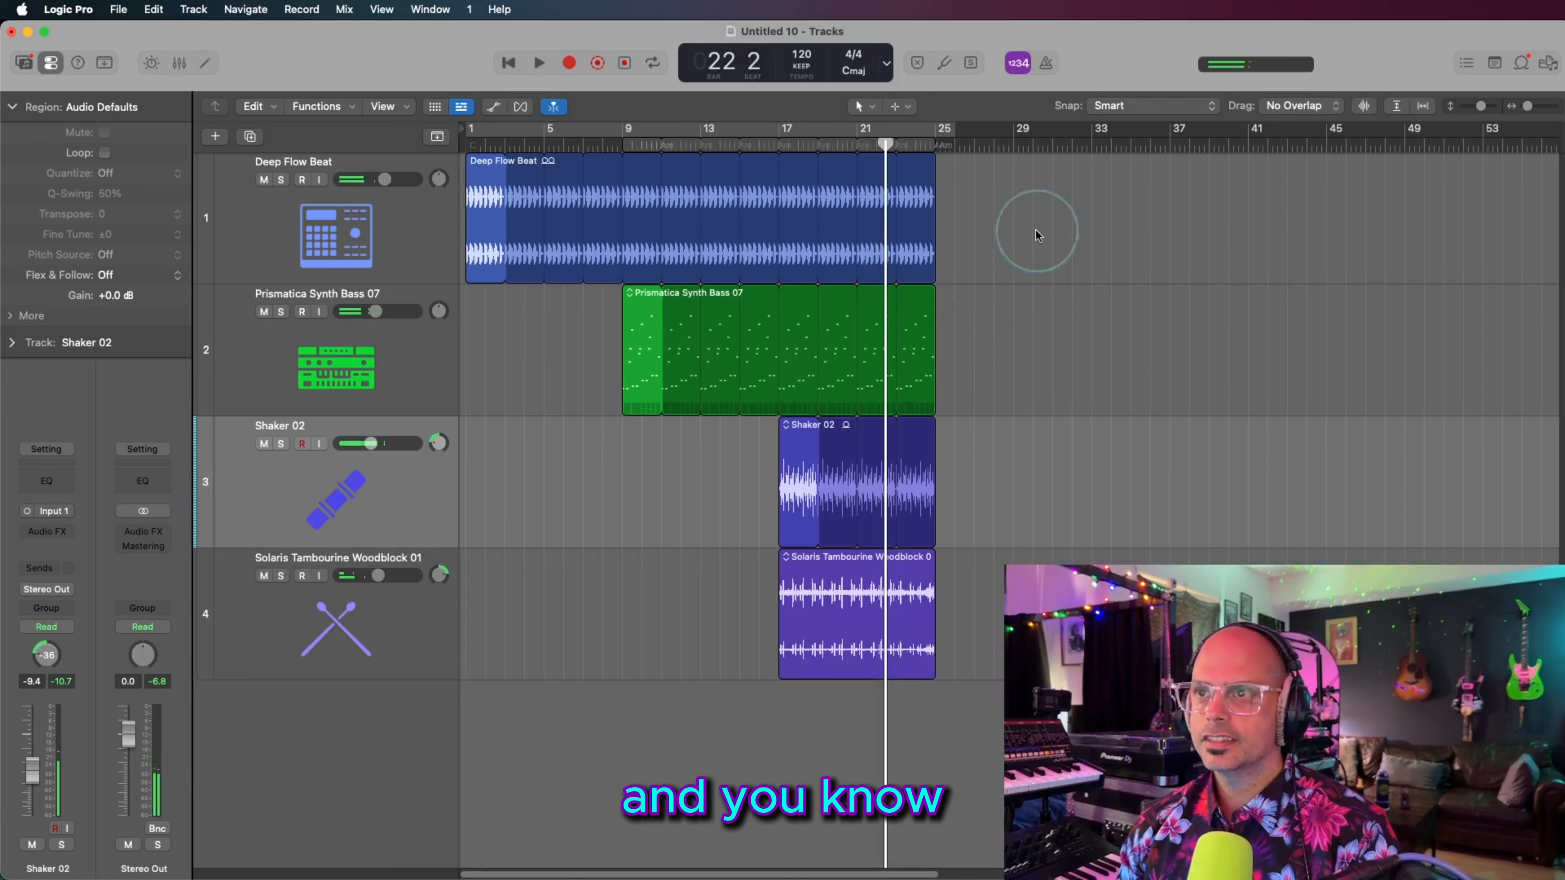
Step: Select the regions on all four tracks and loop them out together to bar 33
left_click_drag(1005, 170, 825, 635)
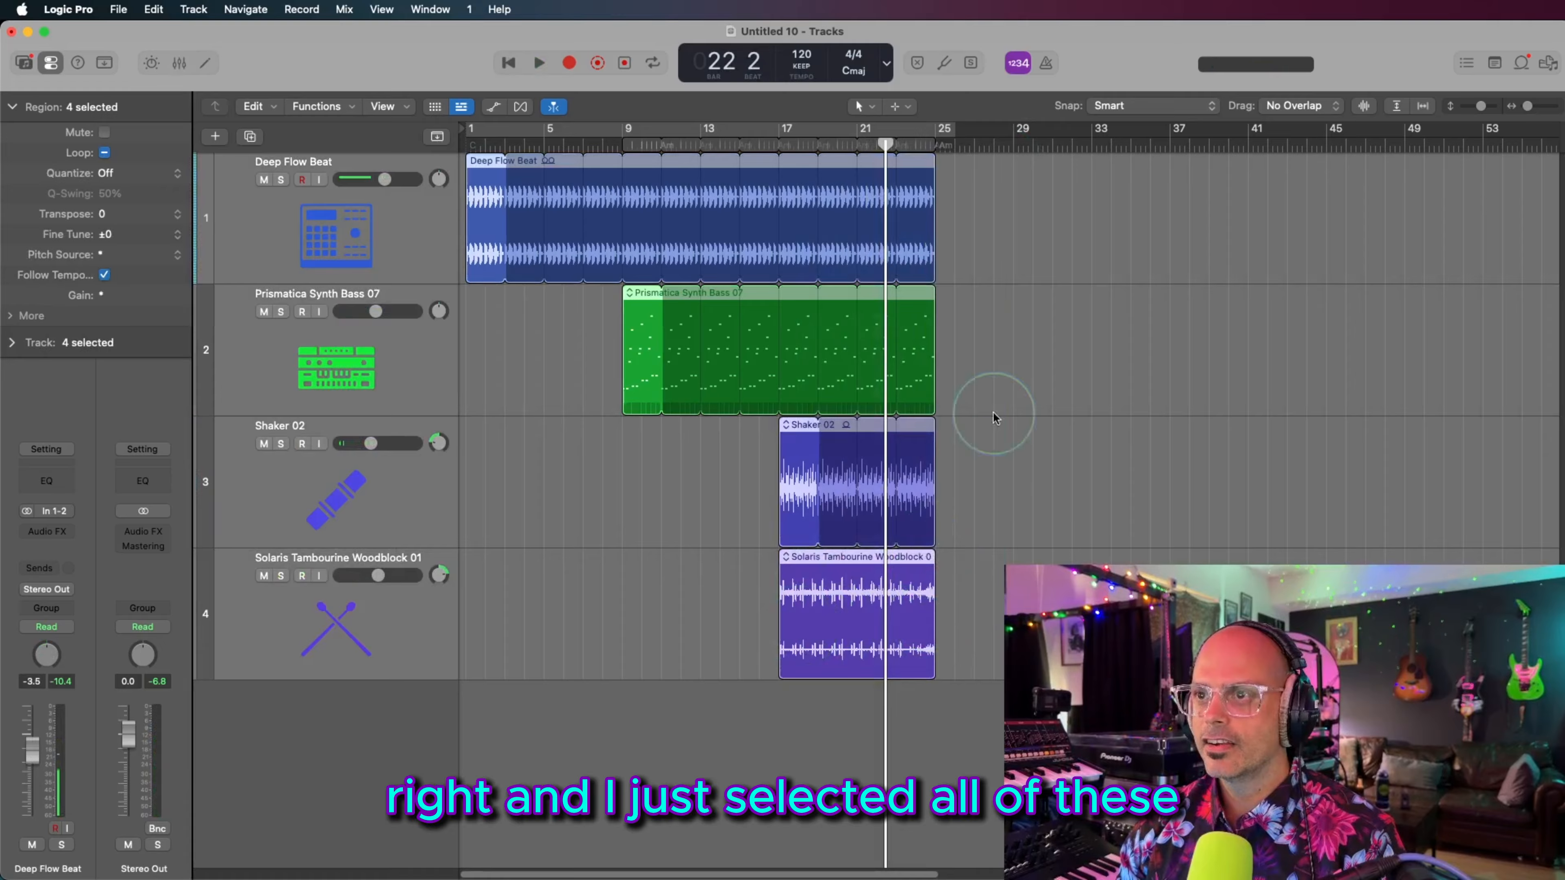
left_click_drag(1109, 198, 767, 603)
left_click_drag(1151, 205, 813, 647)
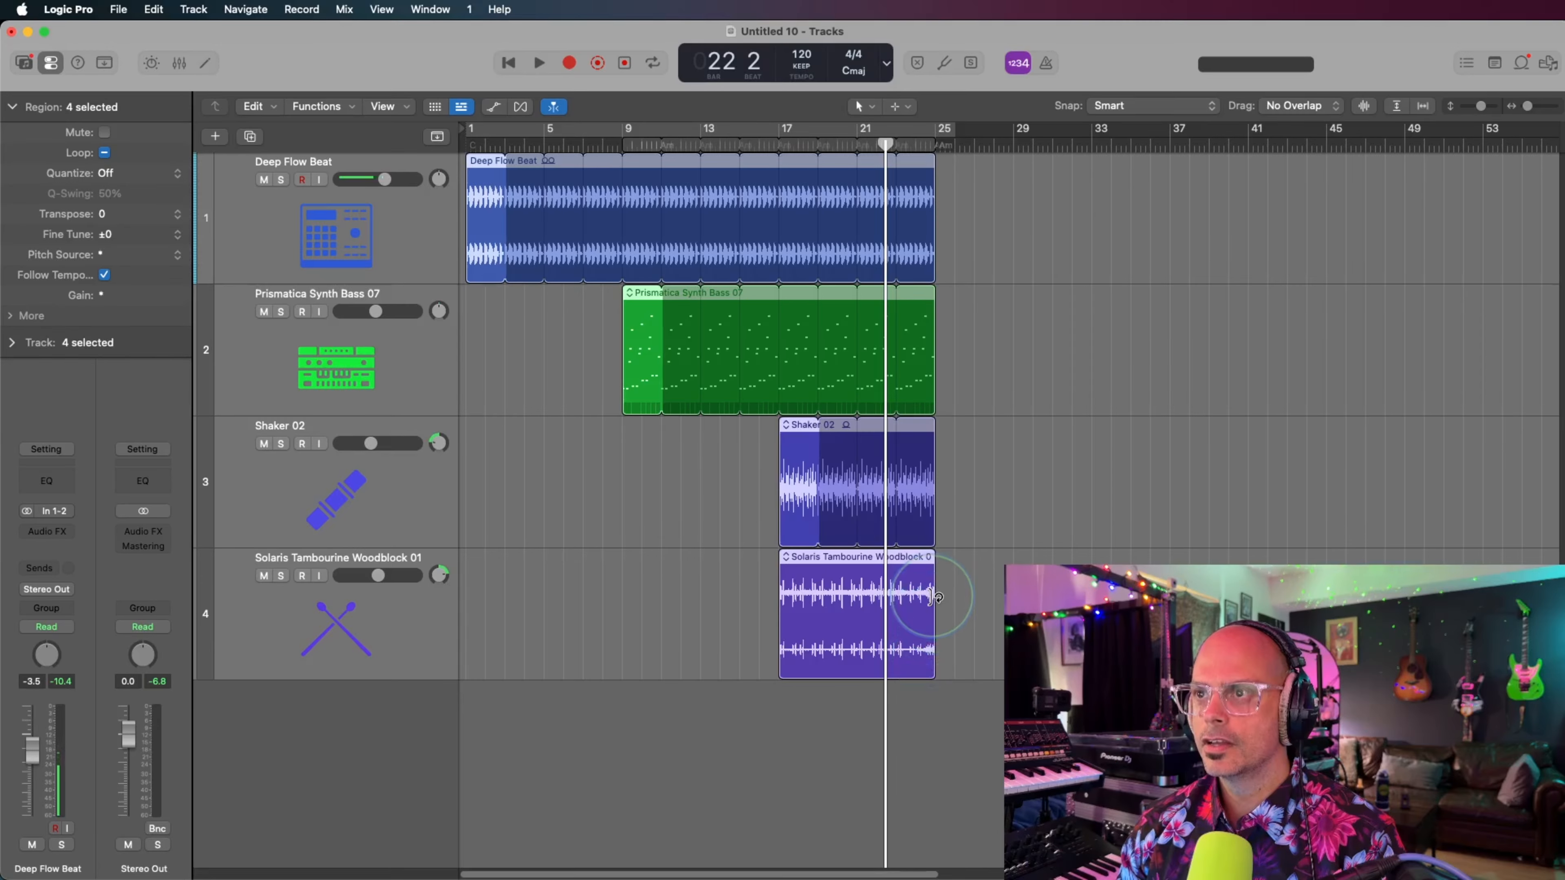
left_click_drag(931, 661, 1091, 662)
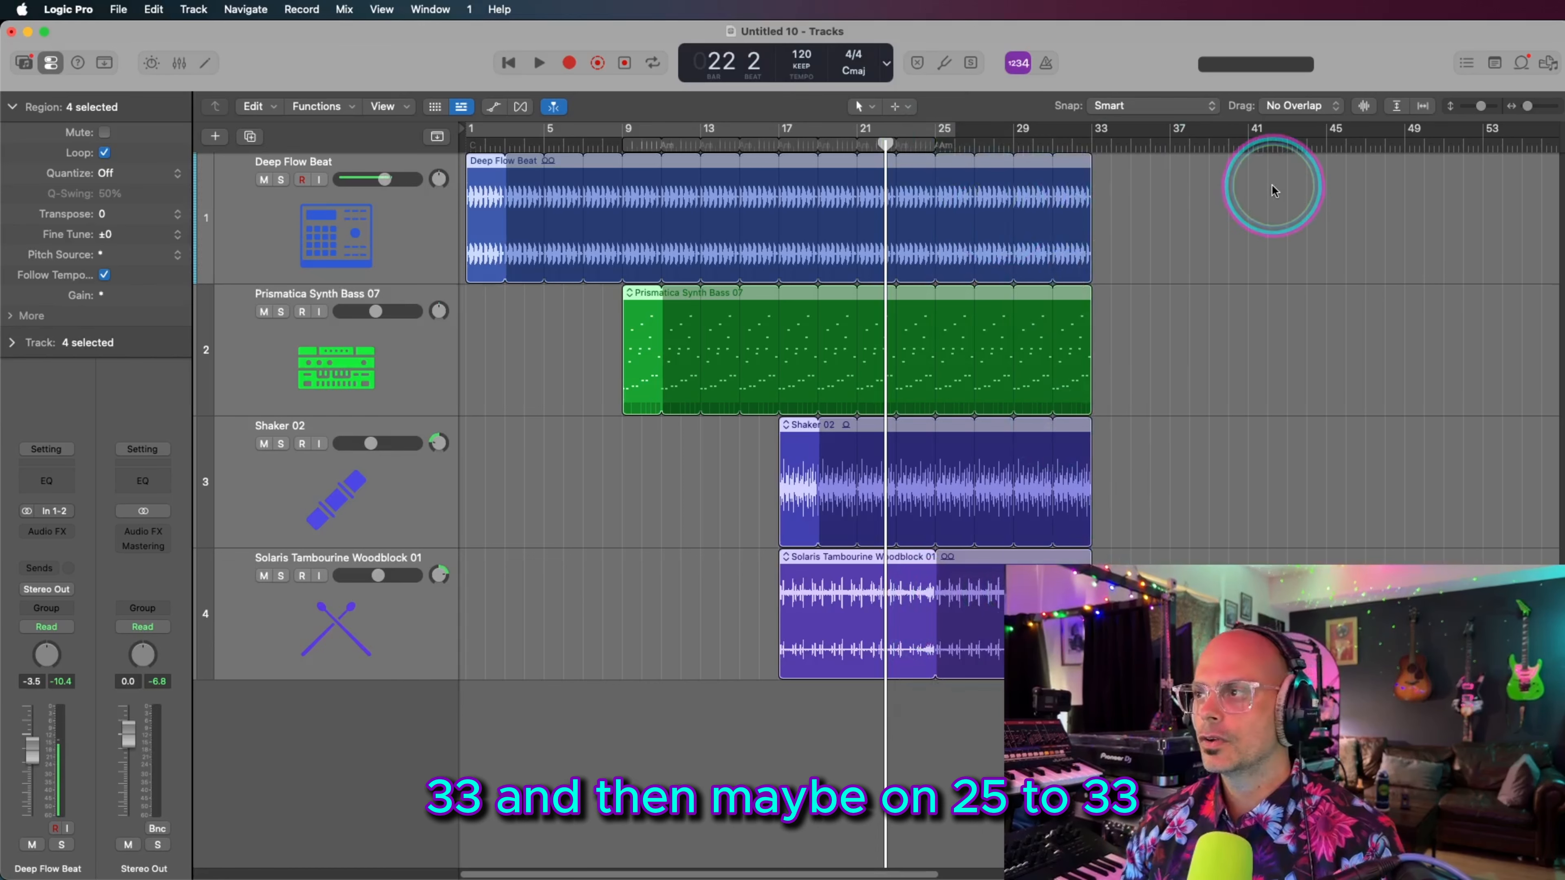
Step: Open the loop browser, clear the old filters, filter the loops by Elec Guitar and audition Modern Rock Guitar 20
key("o")
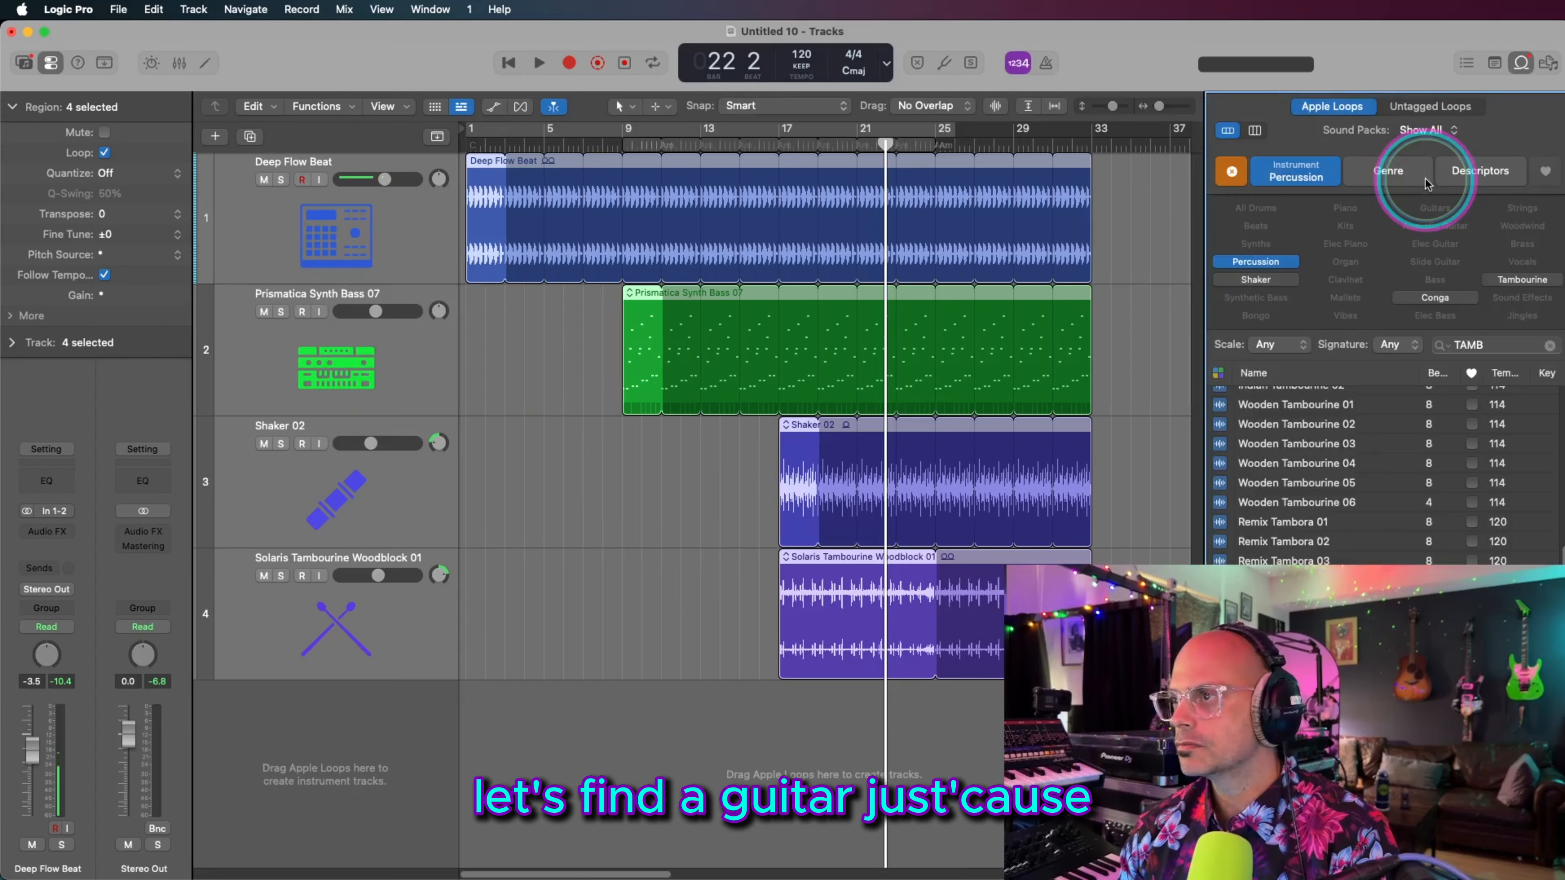
left_click(1232, 173)
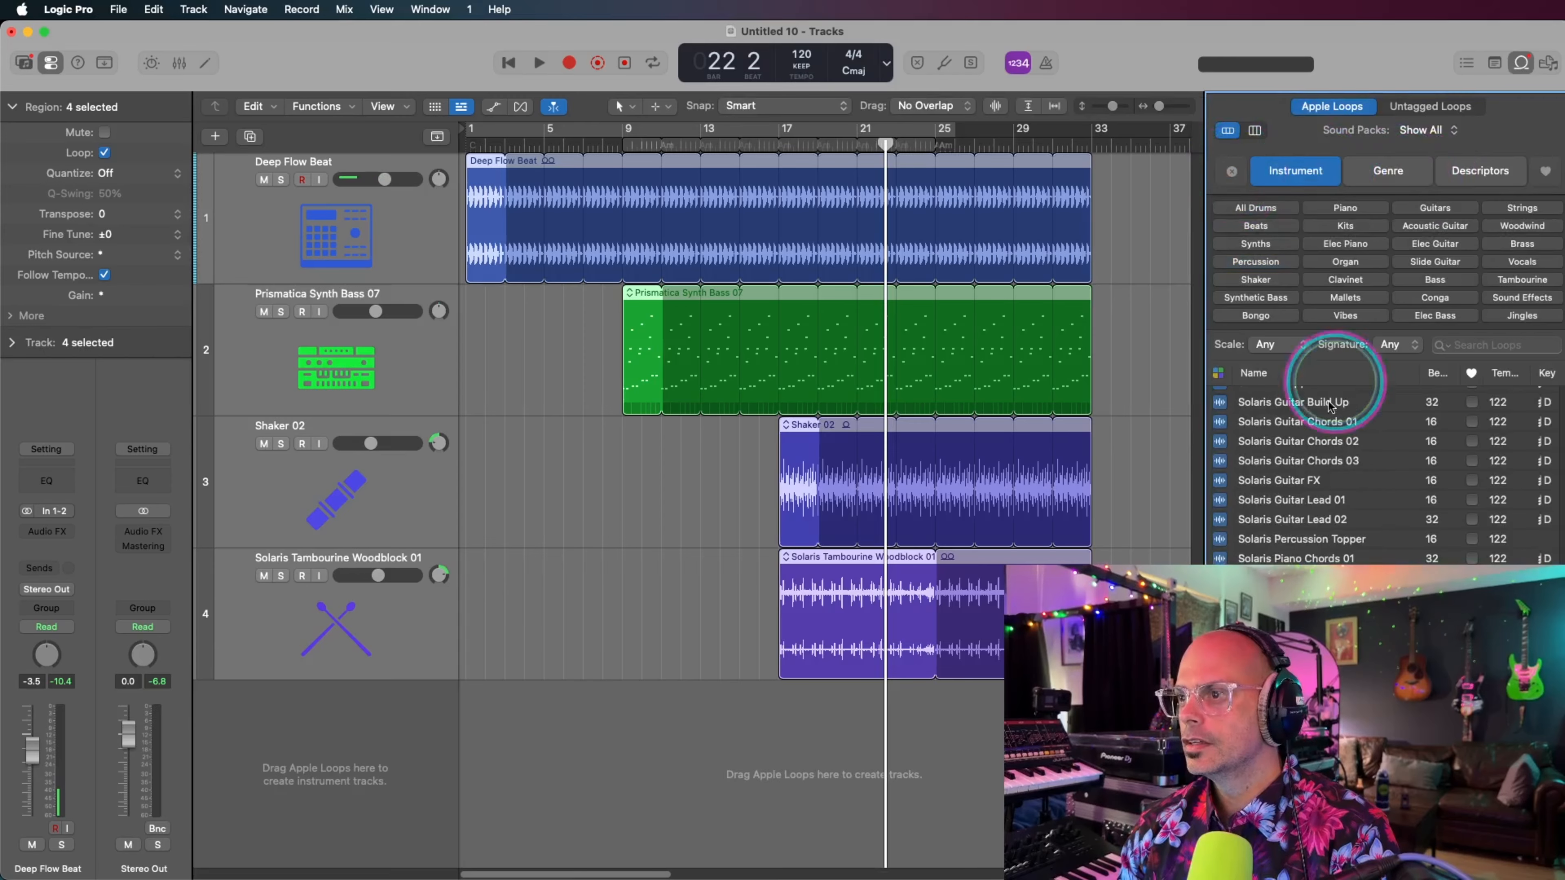
scroll(1320, 480, "up", 5)
scroll(1320, 481, "up", 10)
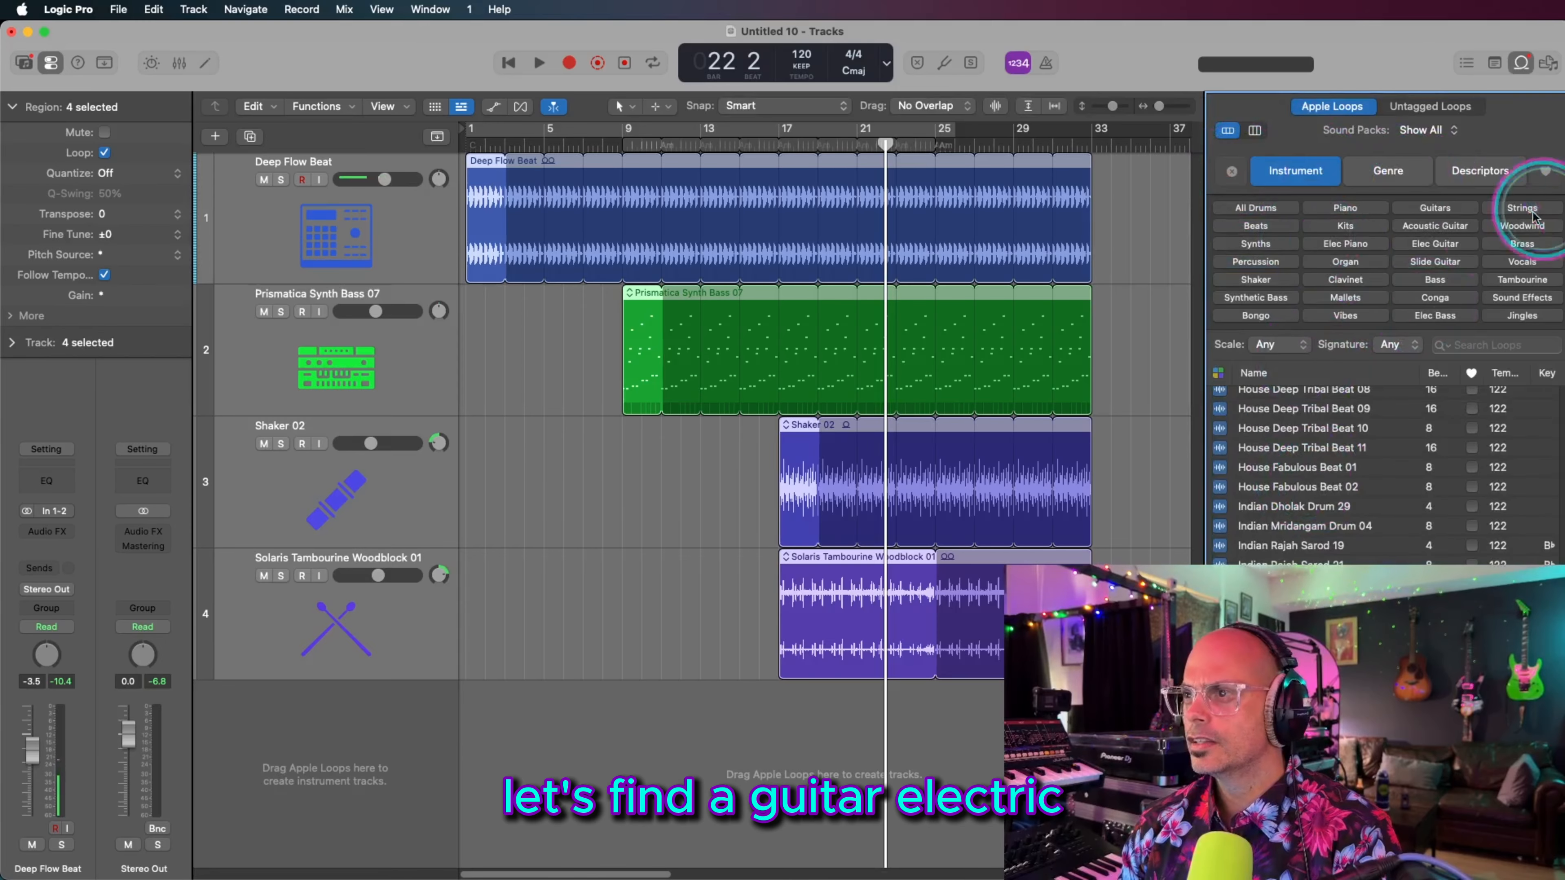
left_click(1435, 243)
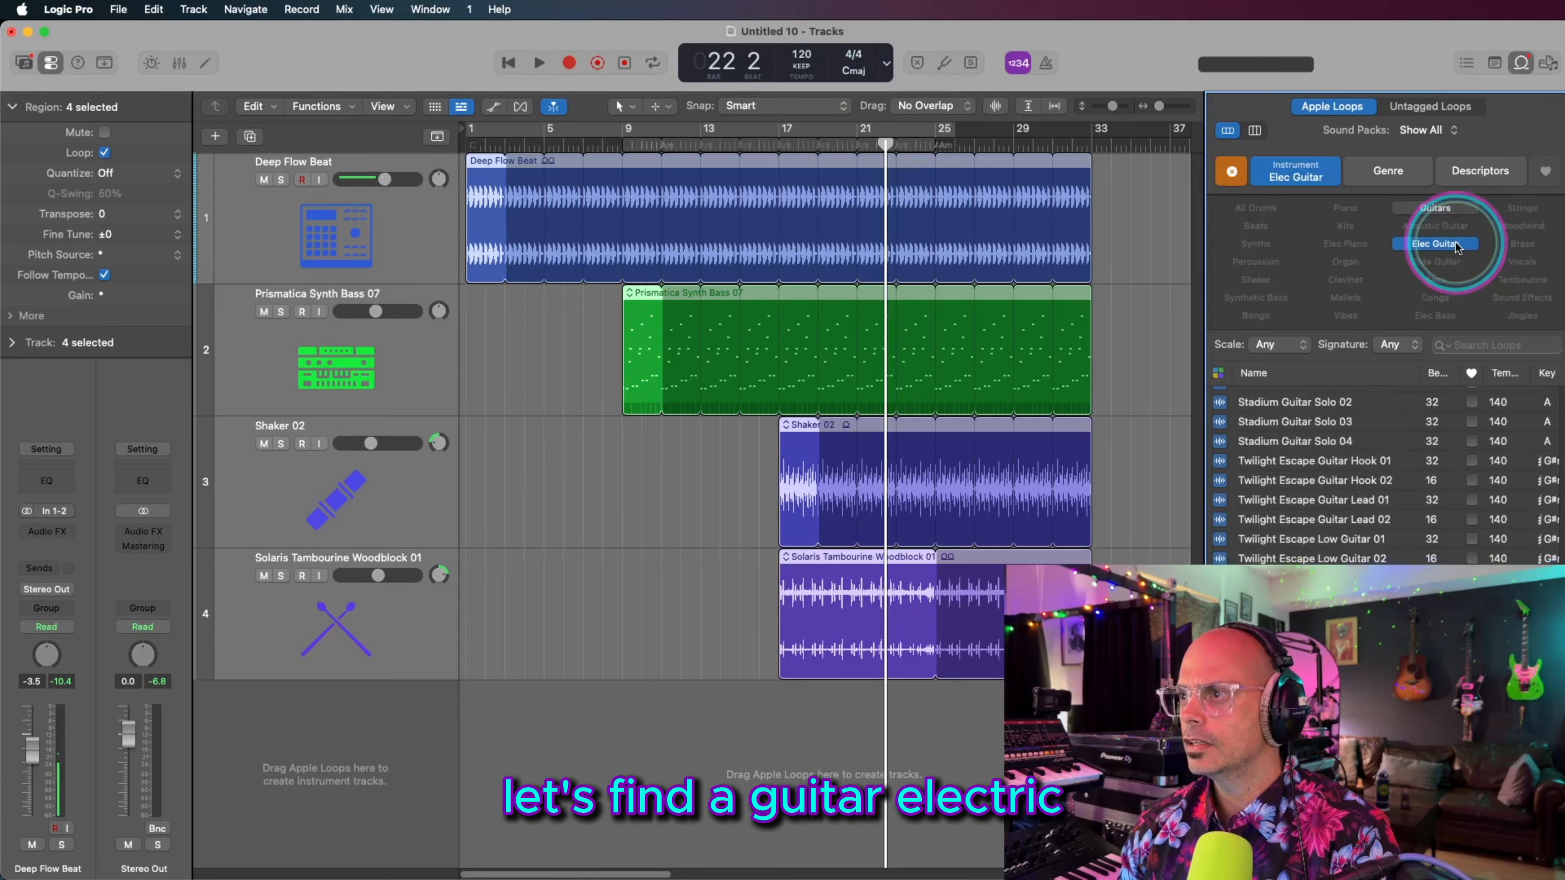
scroll(1454, 457, "up", 5)
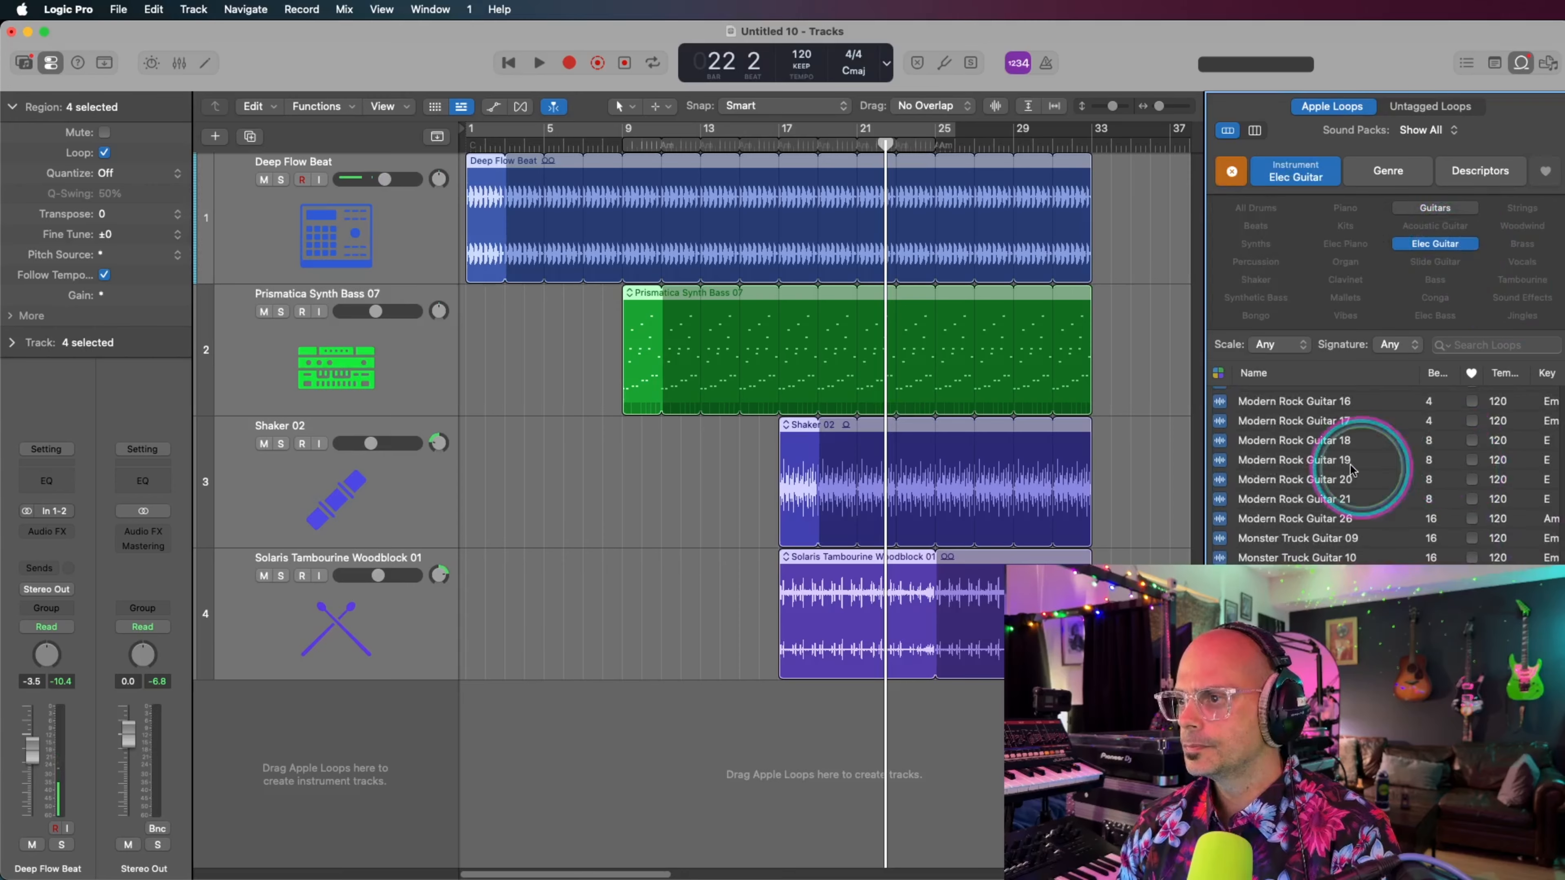
left_click(1317, 475)
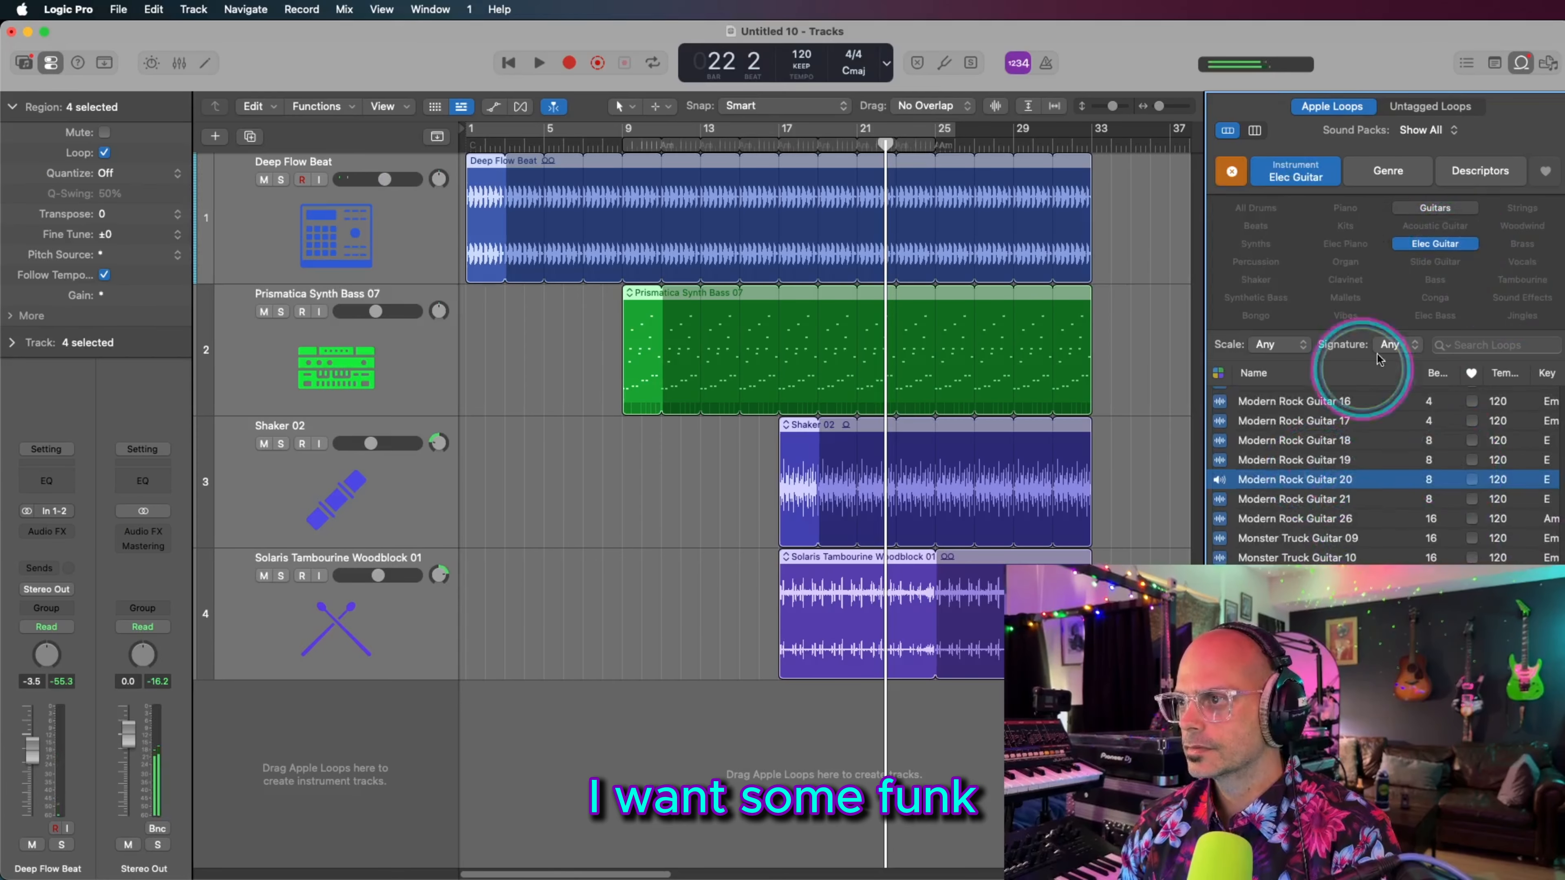
Step: Search the loops for FUNK, audition the funk guitars, and add Funk Disco Guitar Lead on a new track, looped from bar 25
left_click(1479, 346)
type("F")
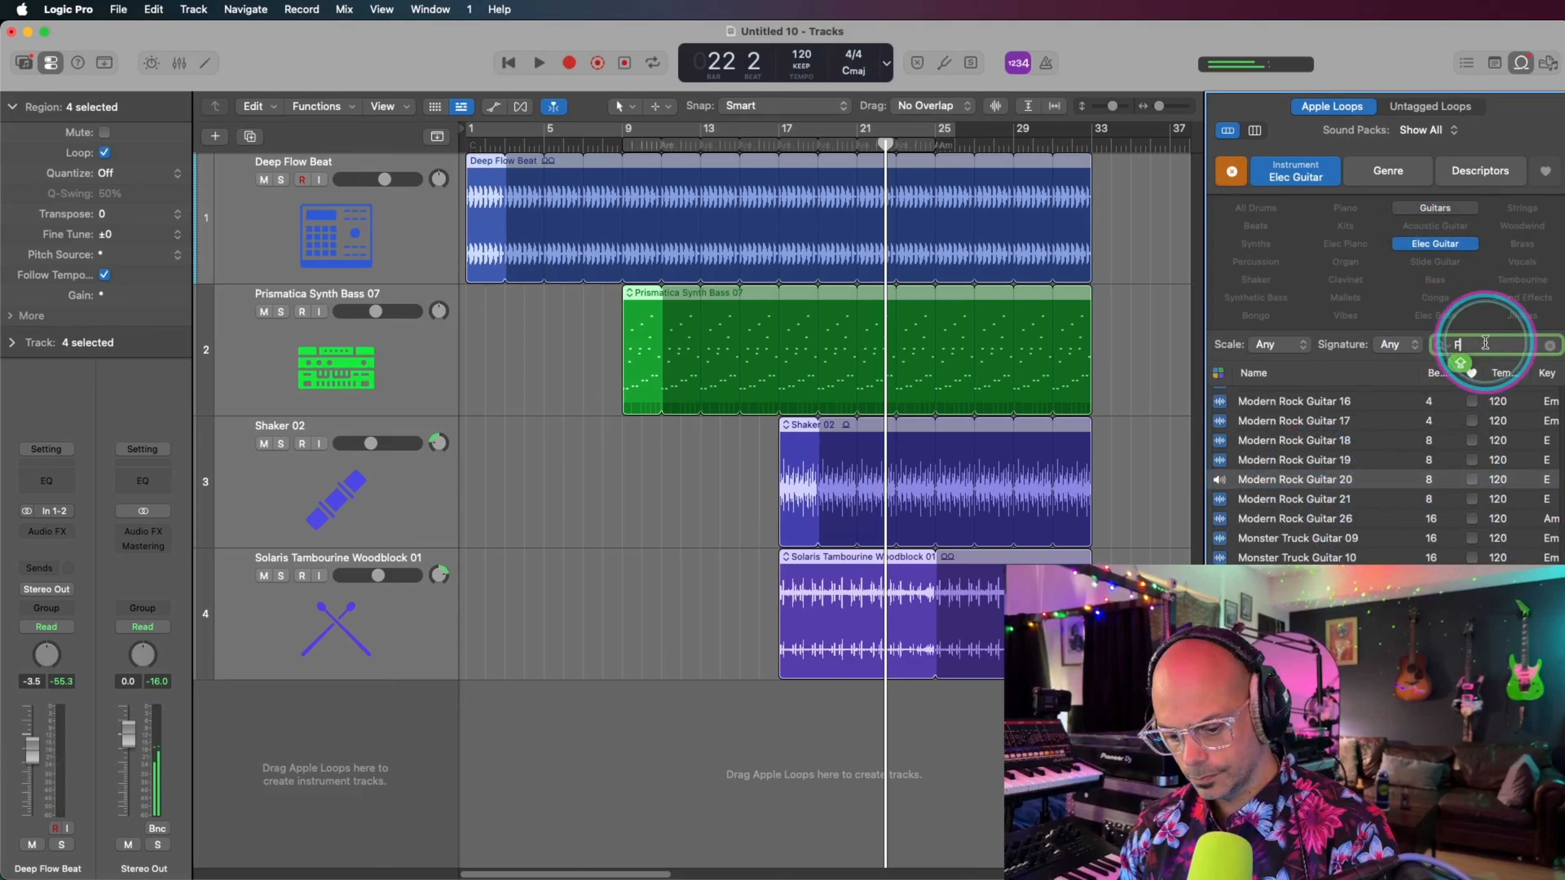
type("UNK")
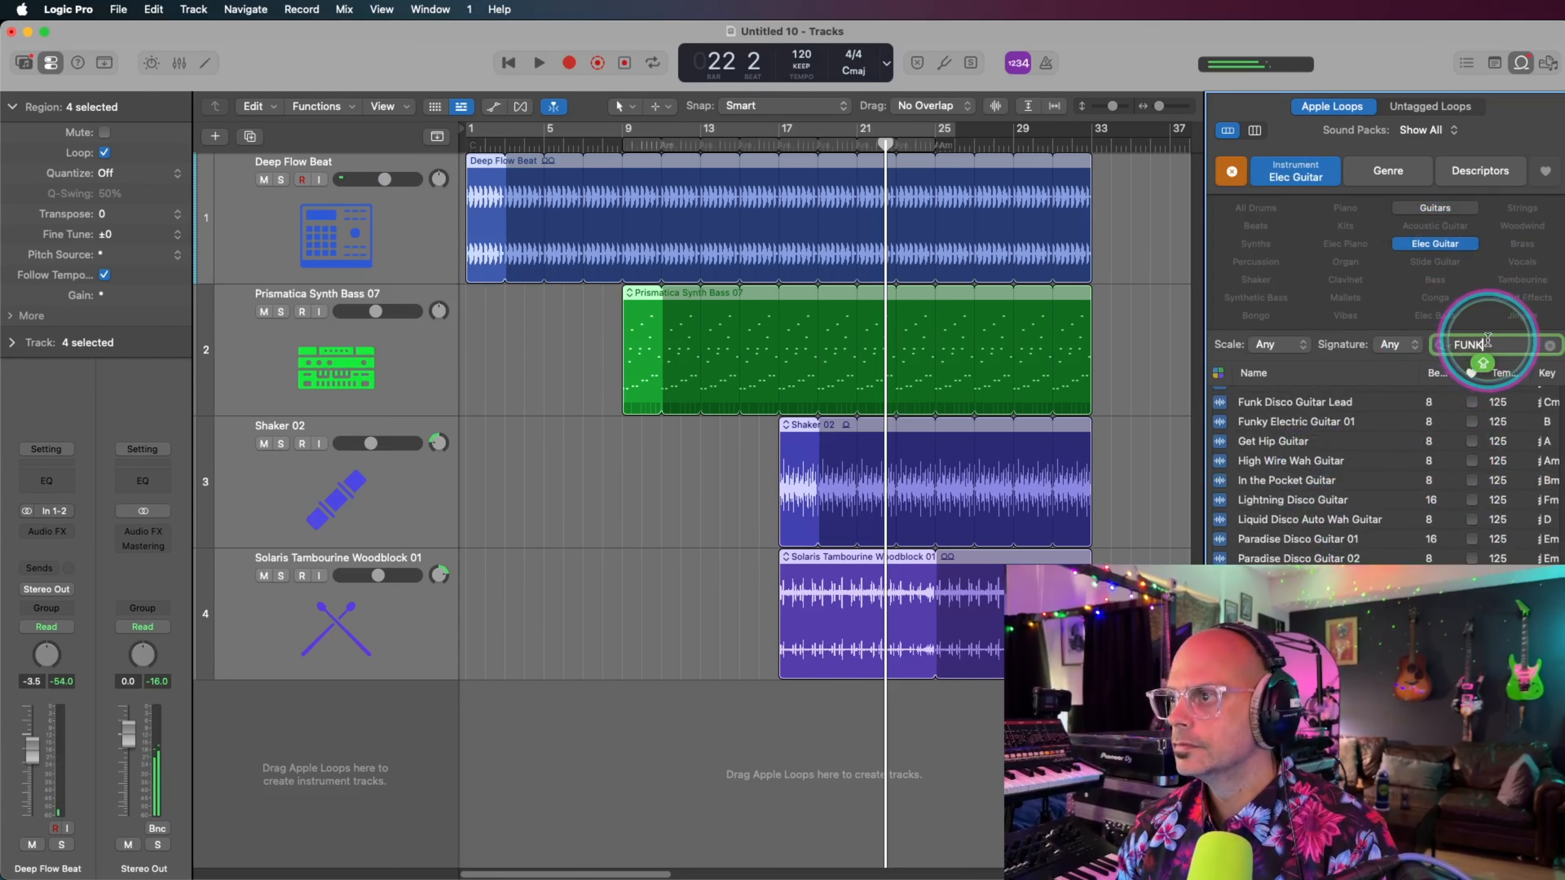
left_click(1363, 423)
scroll(1355, 425, "up", 1)
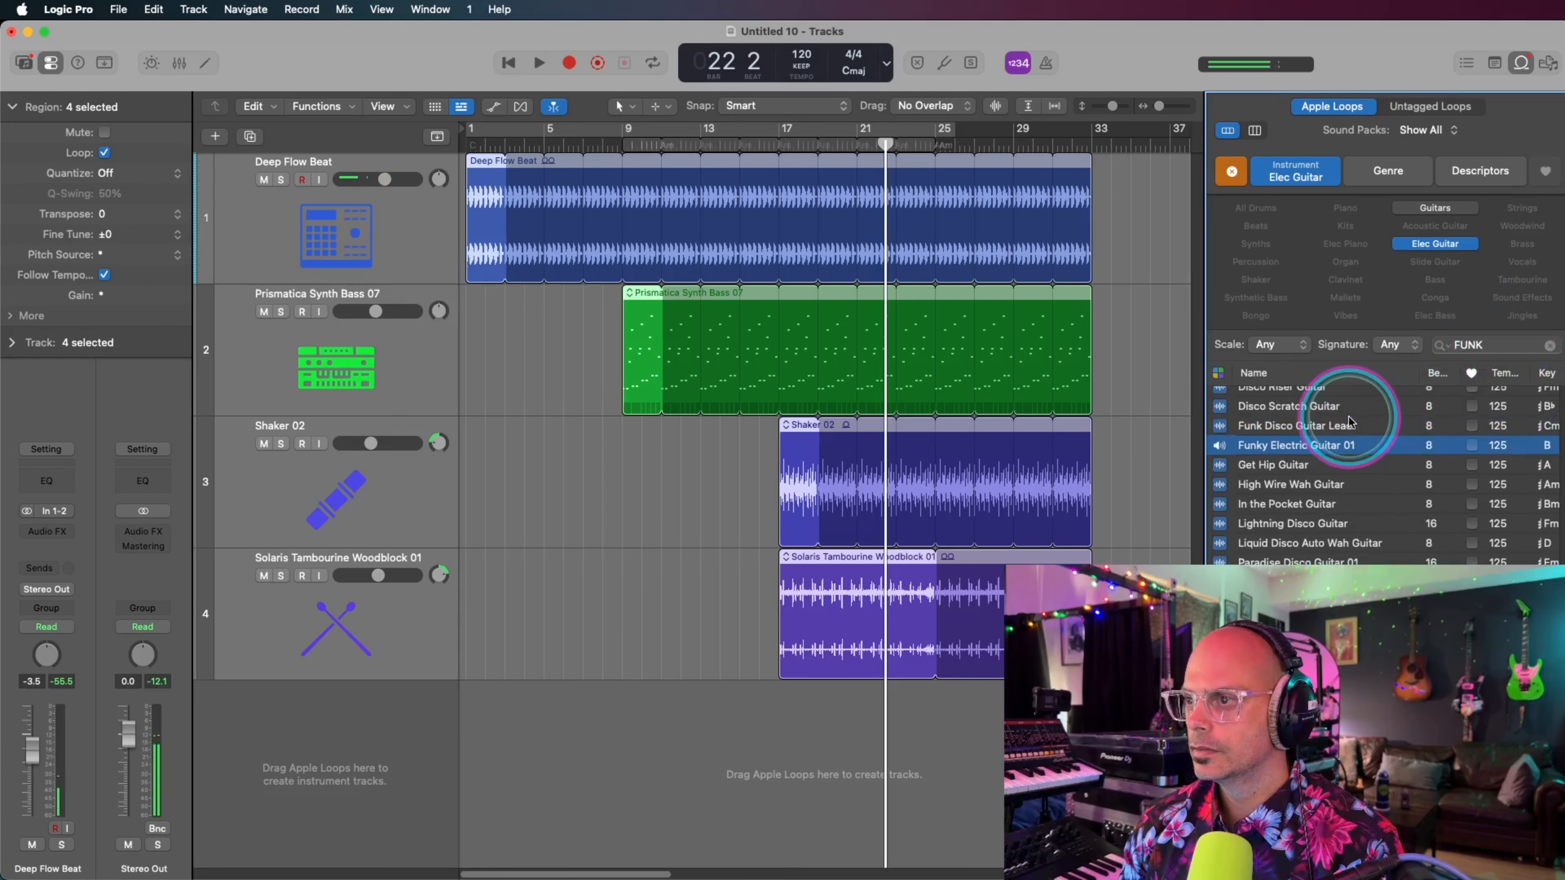
left_click(1348, 426)
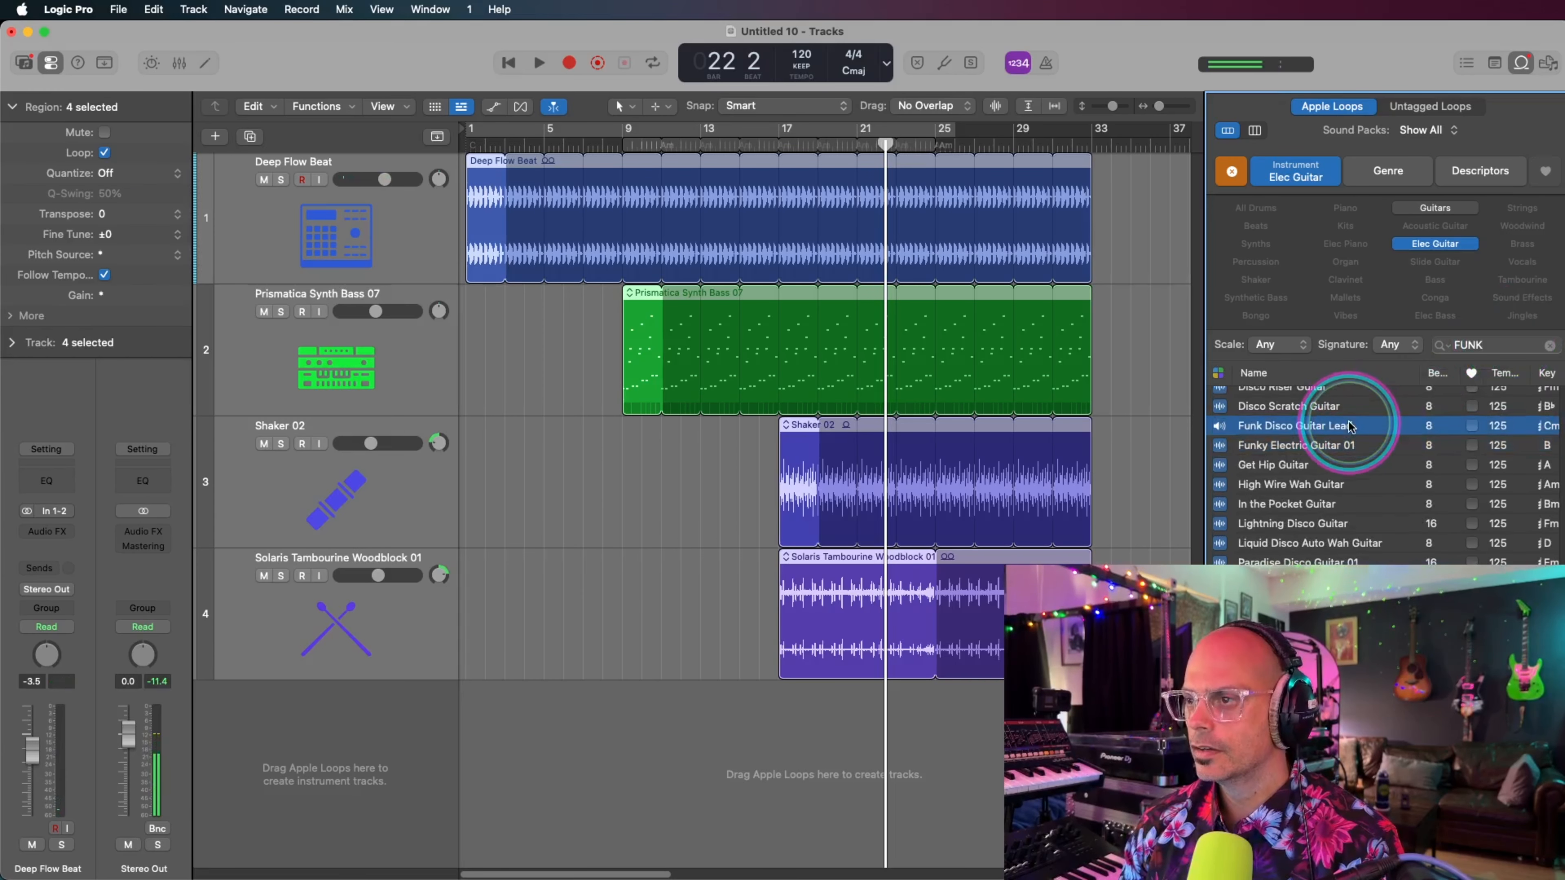
left_click_drag(1348, 425, 1092, 729)
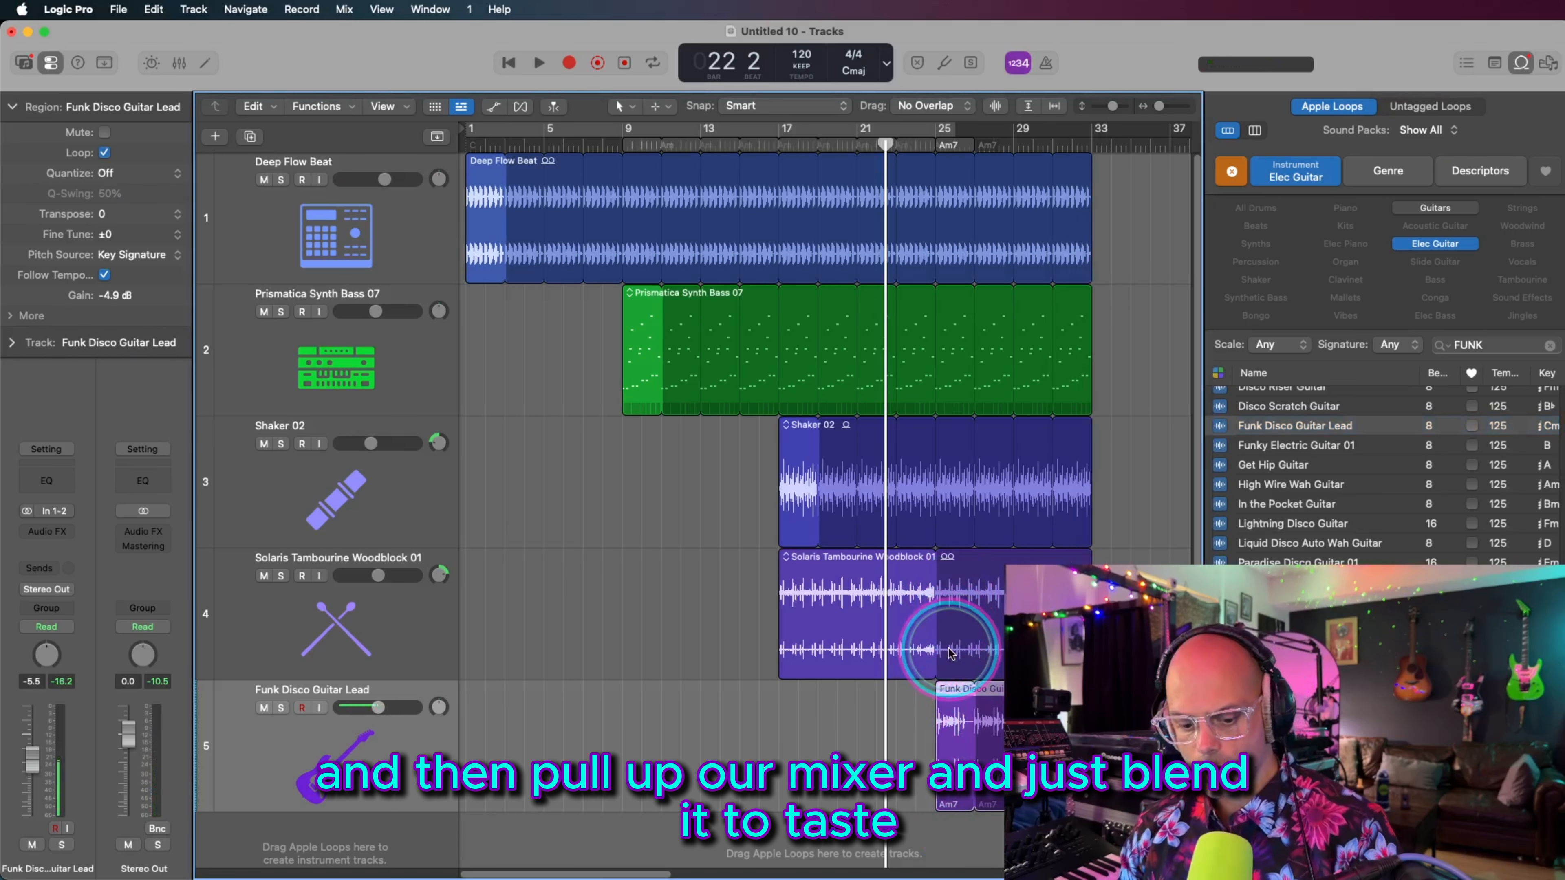
Step: Play the arrangement with the mixer open, lower the Funk Disco Guitar Lead track to -7.8 dB, then stop and close the mixer
key("x")
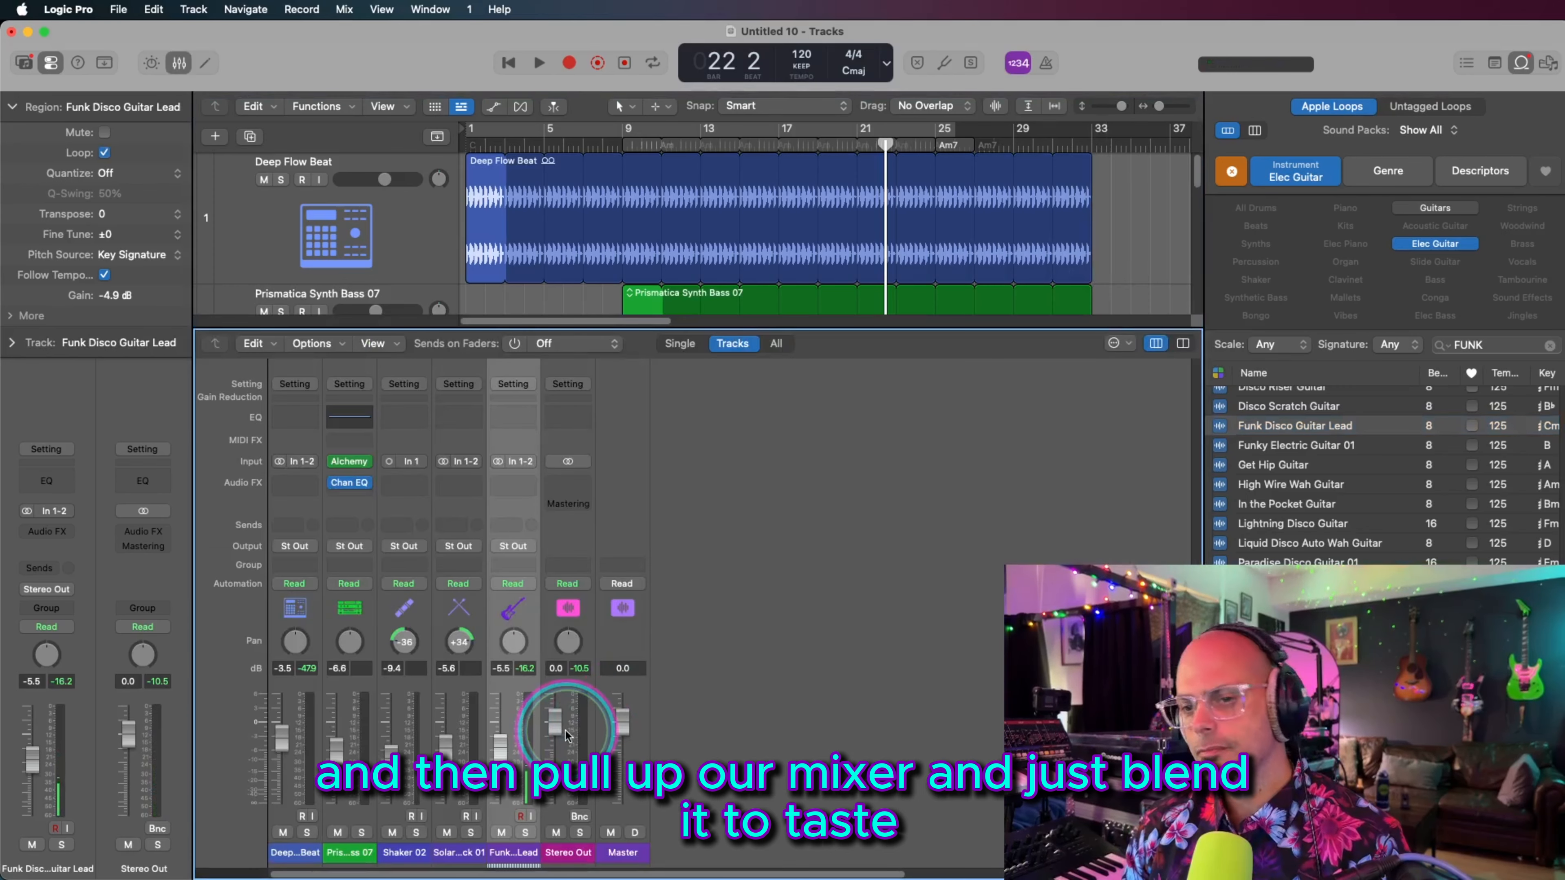
key("space")
left_click_drag(499, 749, 501, 760)
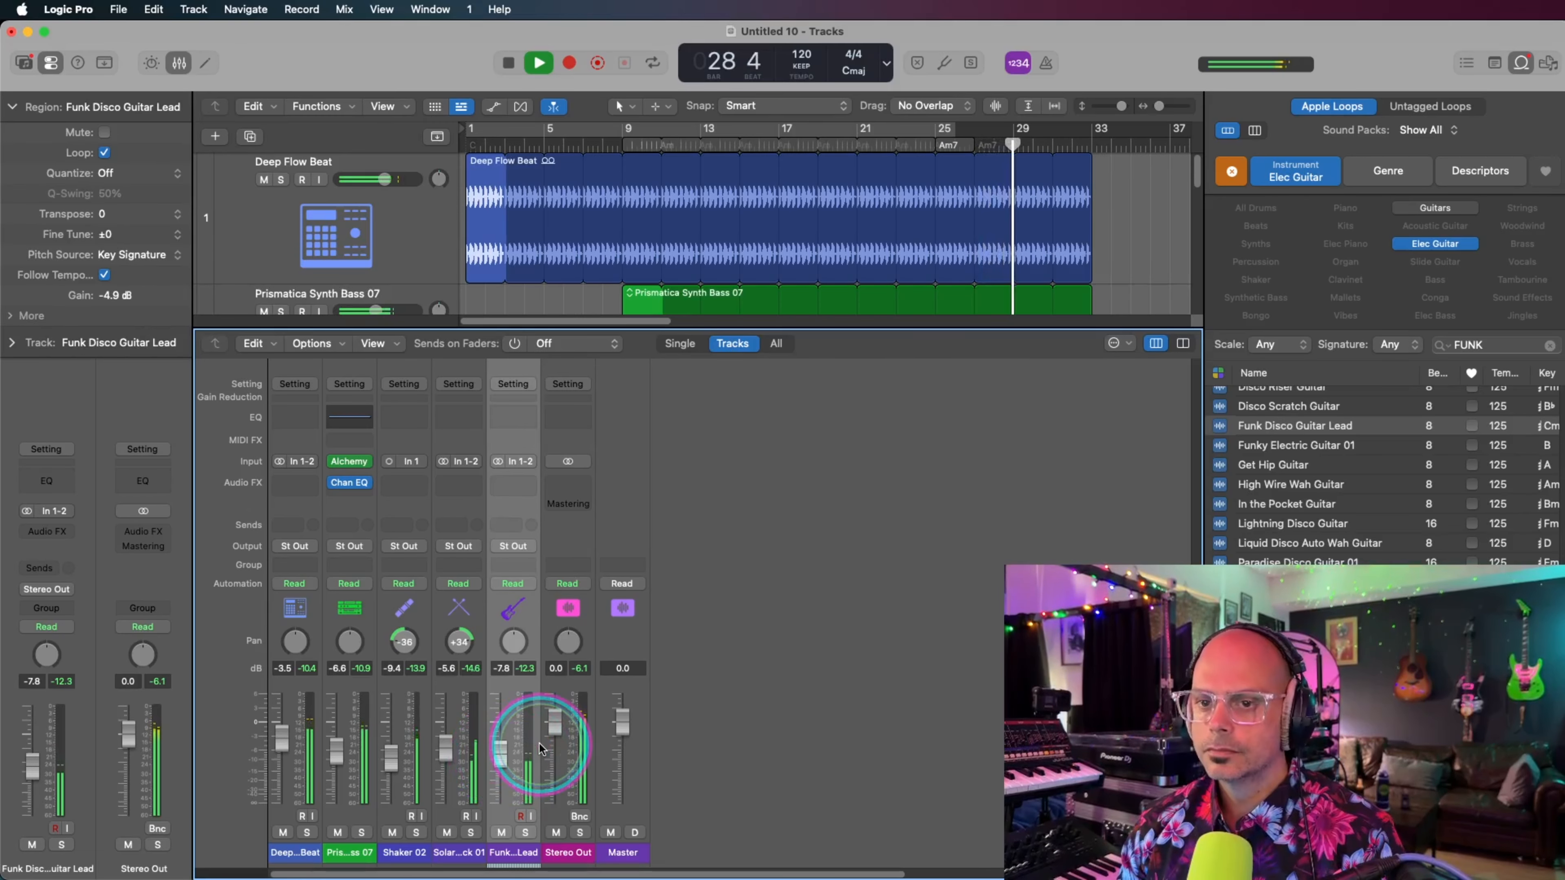
key("space")
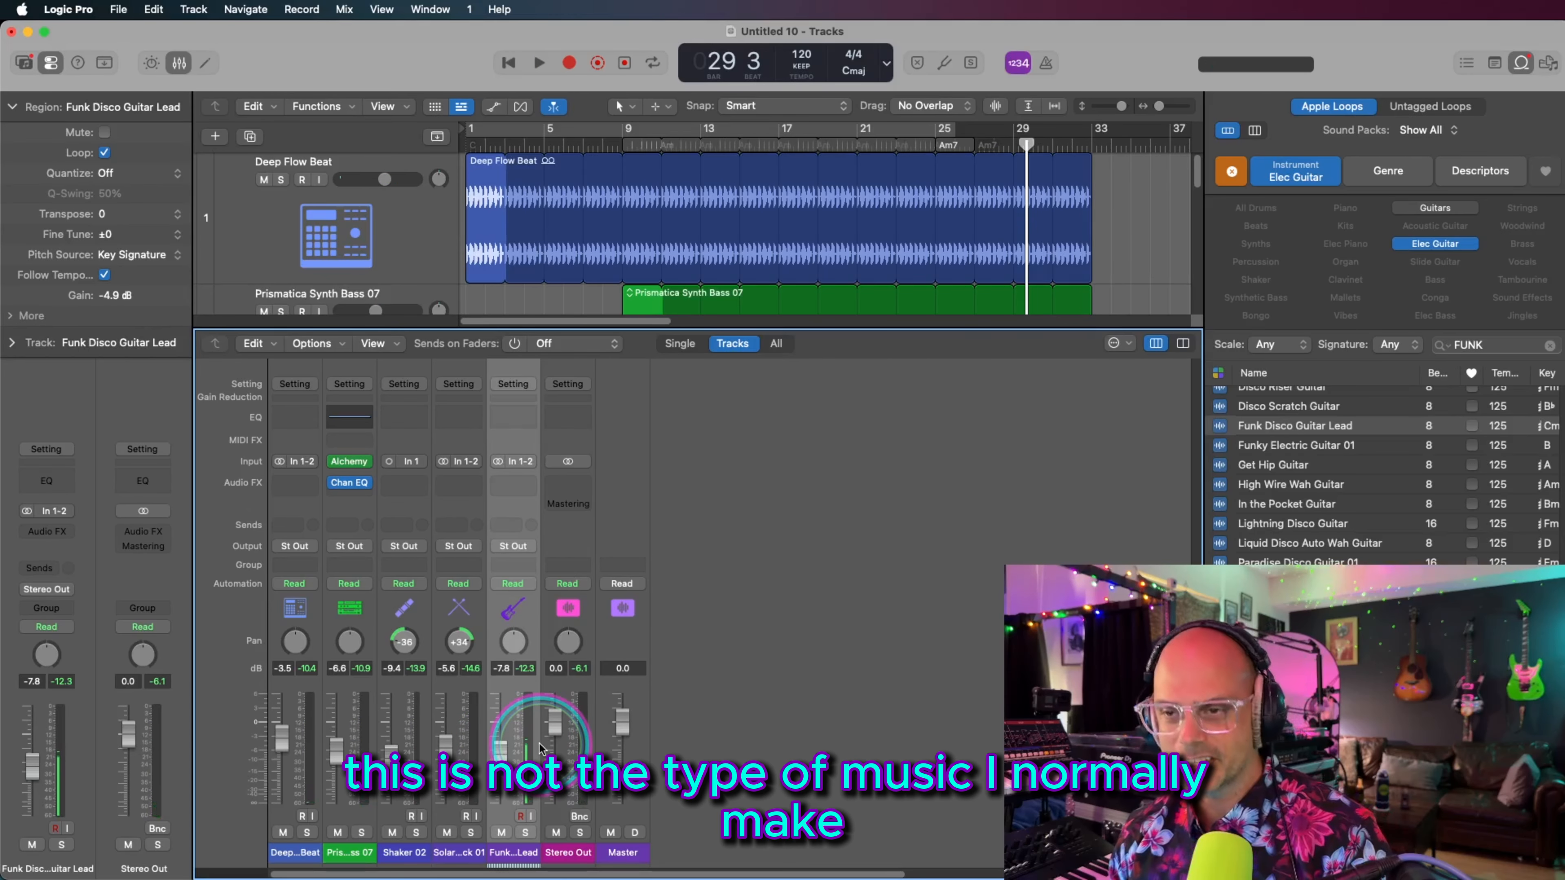
key("x")
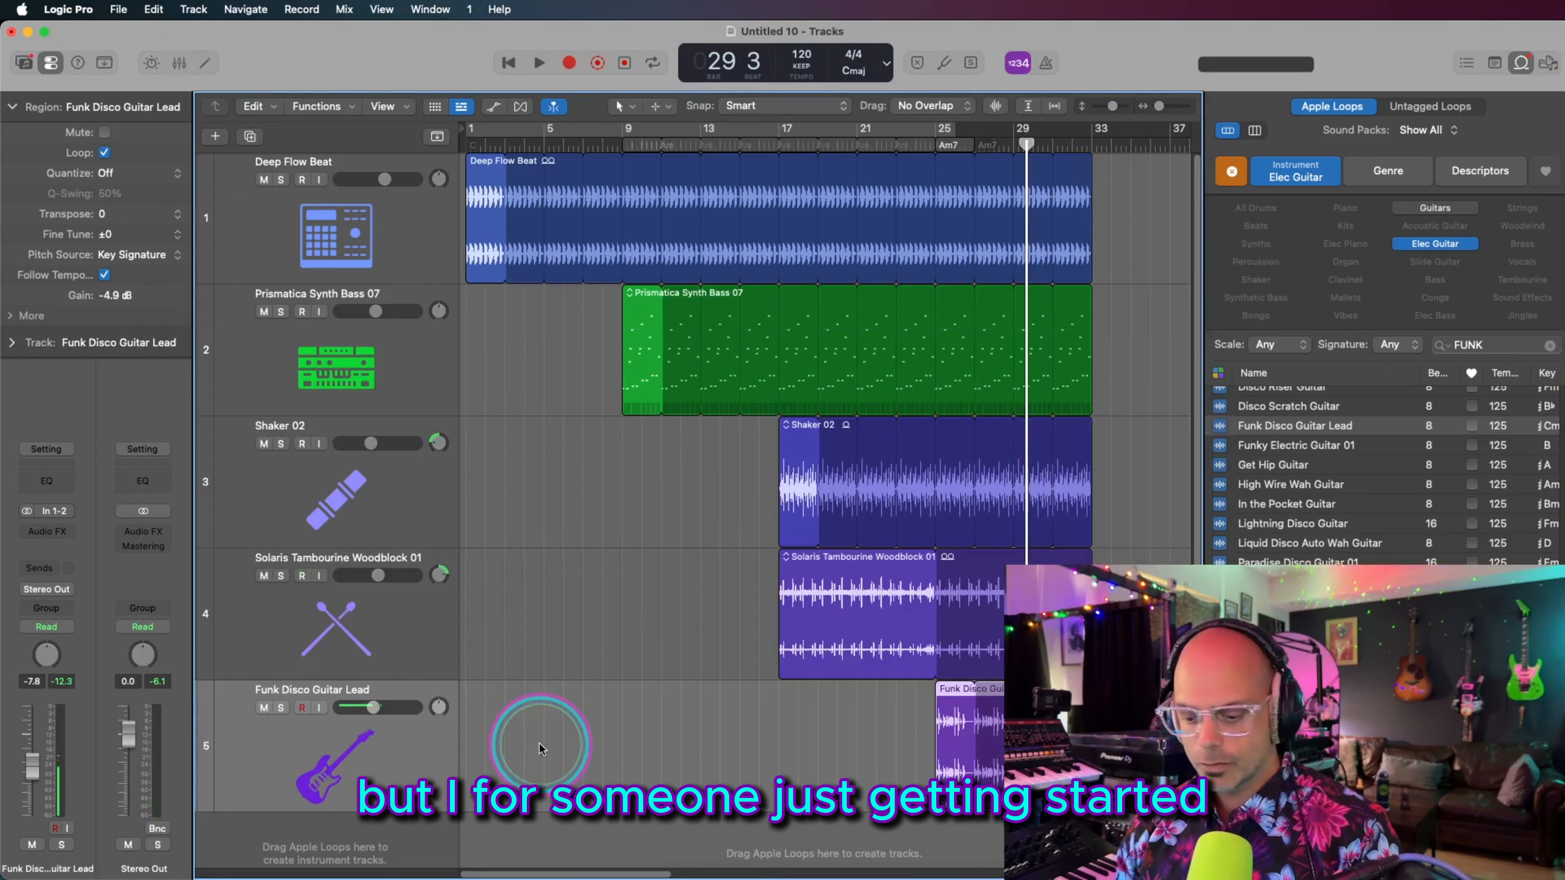
key("super+Up")
key("super+Up")
key("super+Up")
key("super+Down")
key("super+Down")
key("super+Down")
key("super+Down")
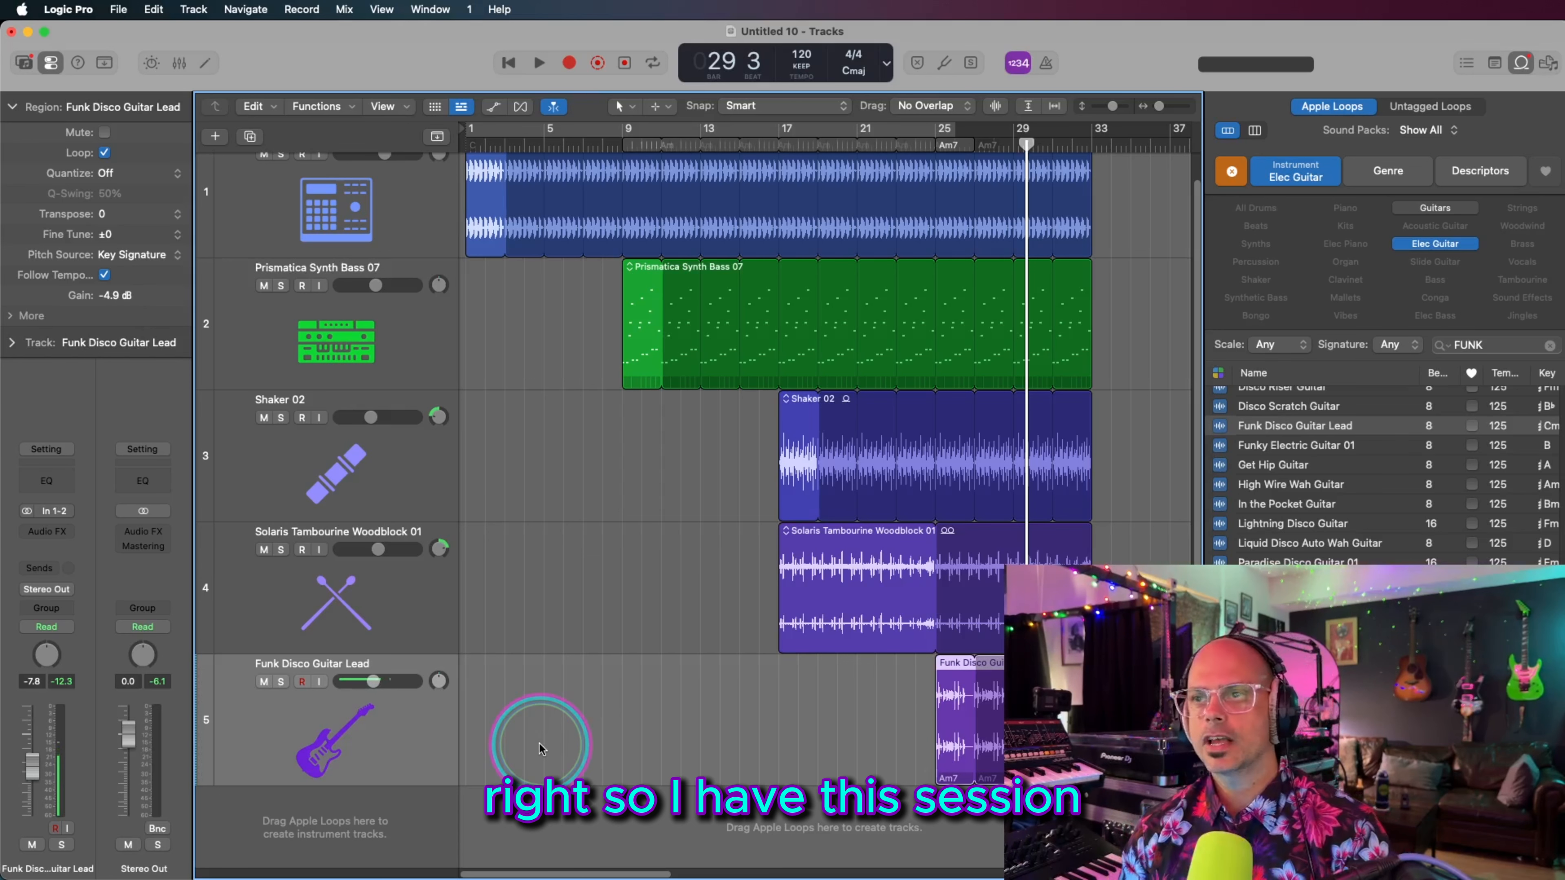
Step: Close the loop browser and save the project as LOGIC 1 _ INTRO in the 1_Sessions folder, organized as a folder
key("o")
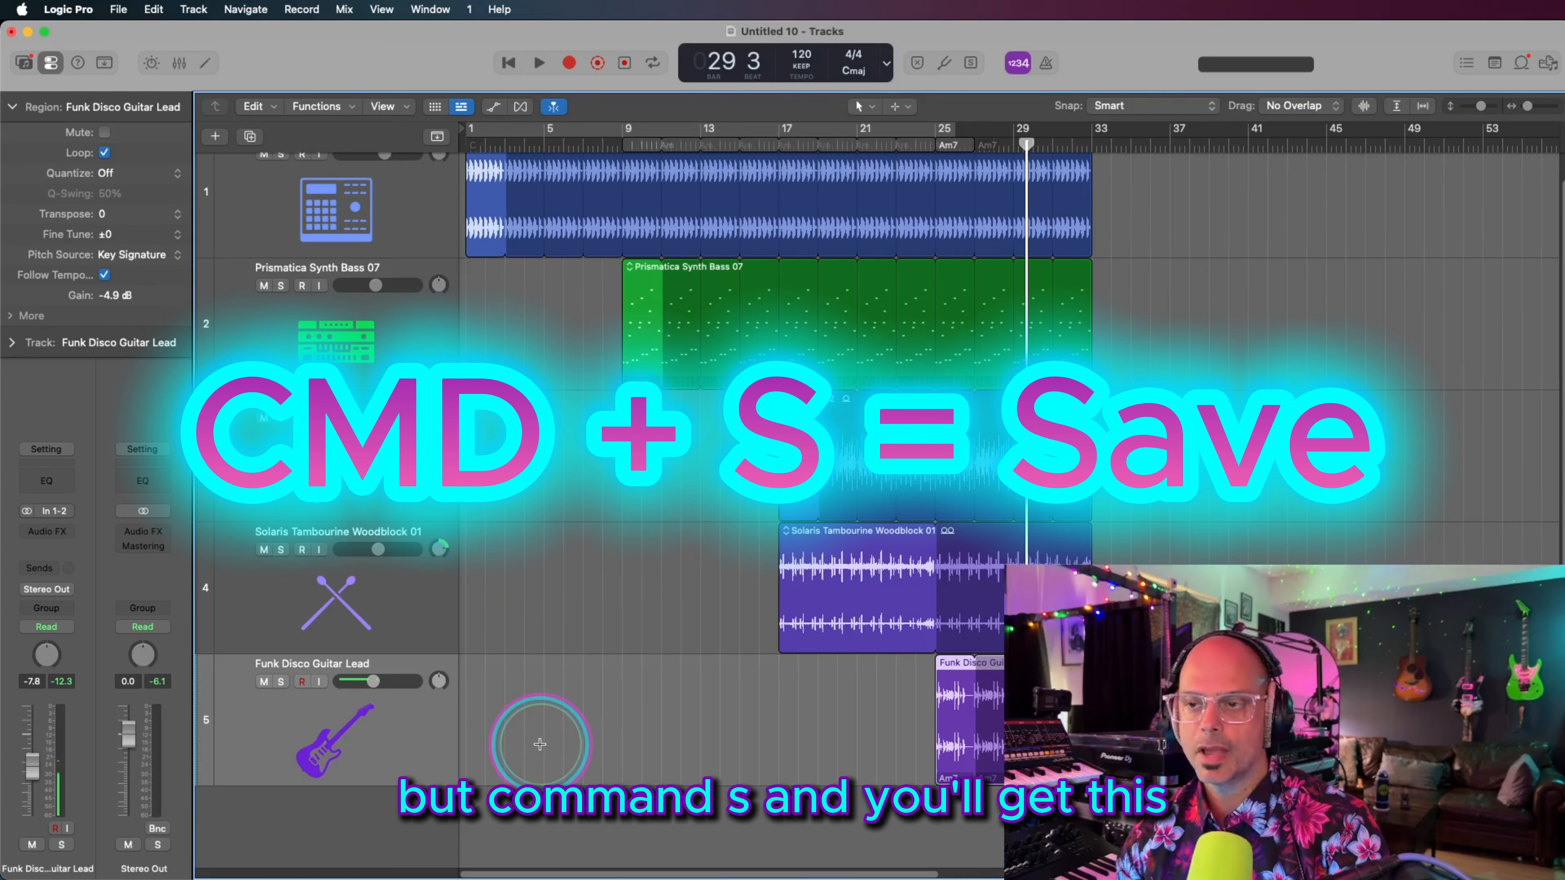
key("super+s")
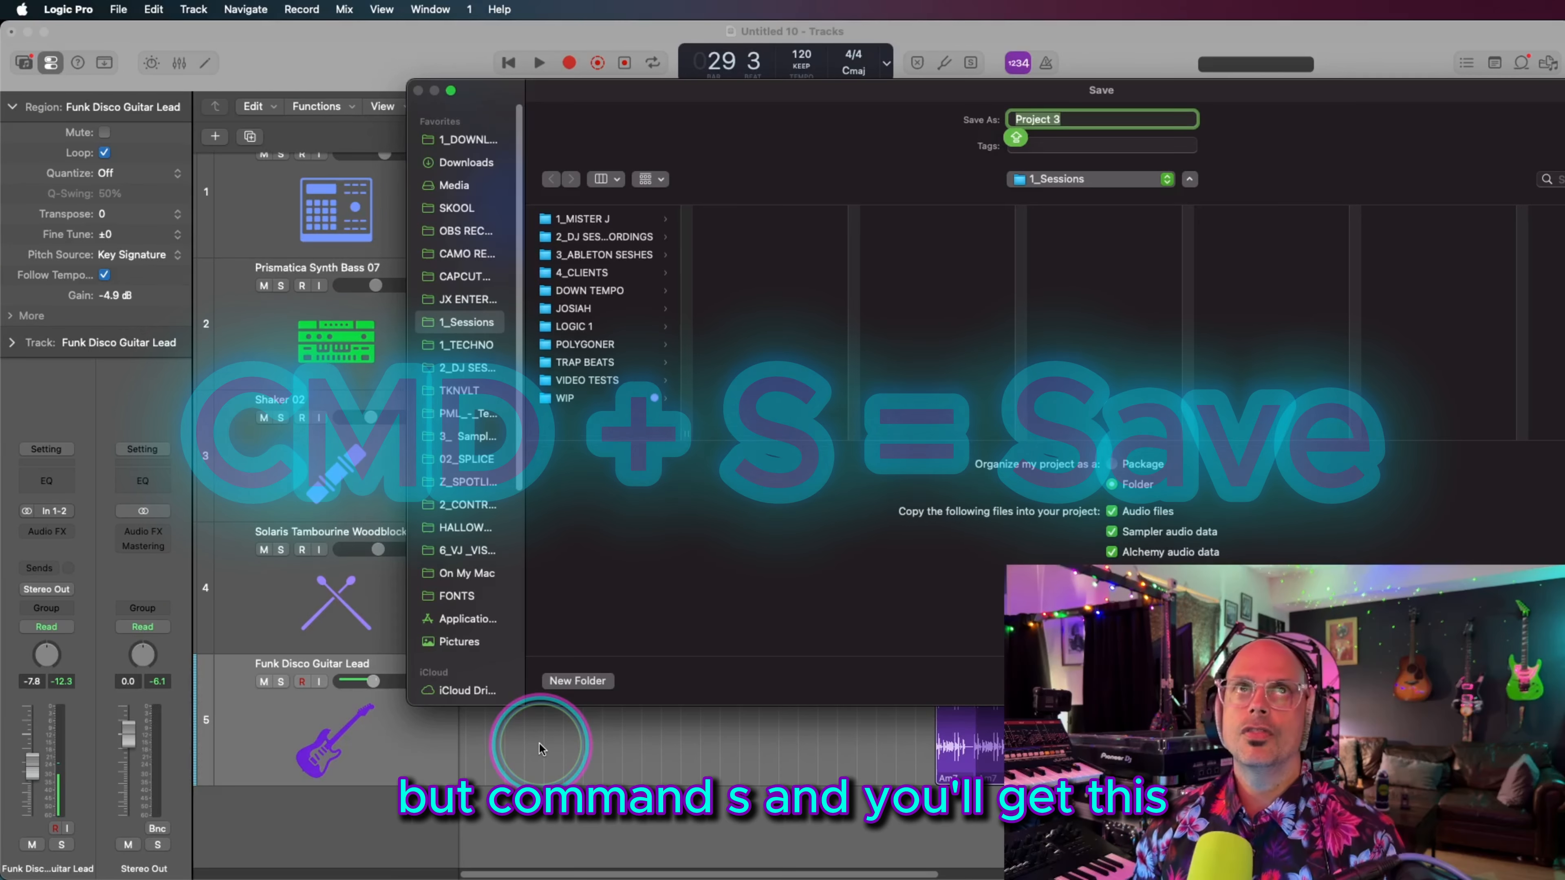
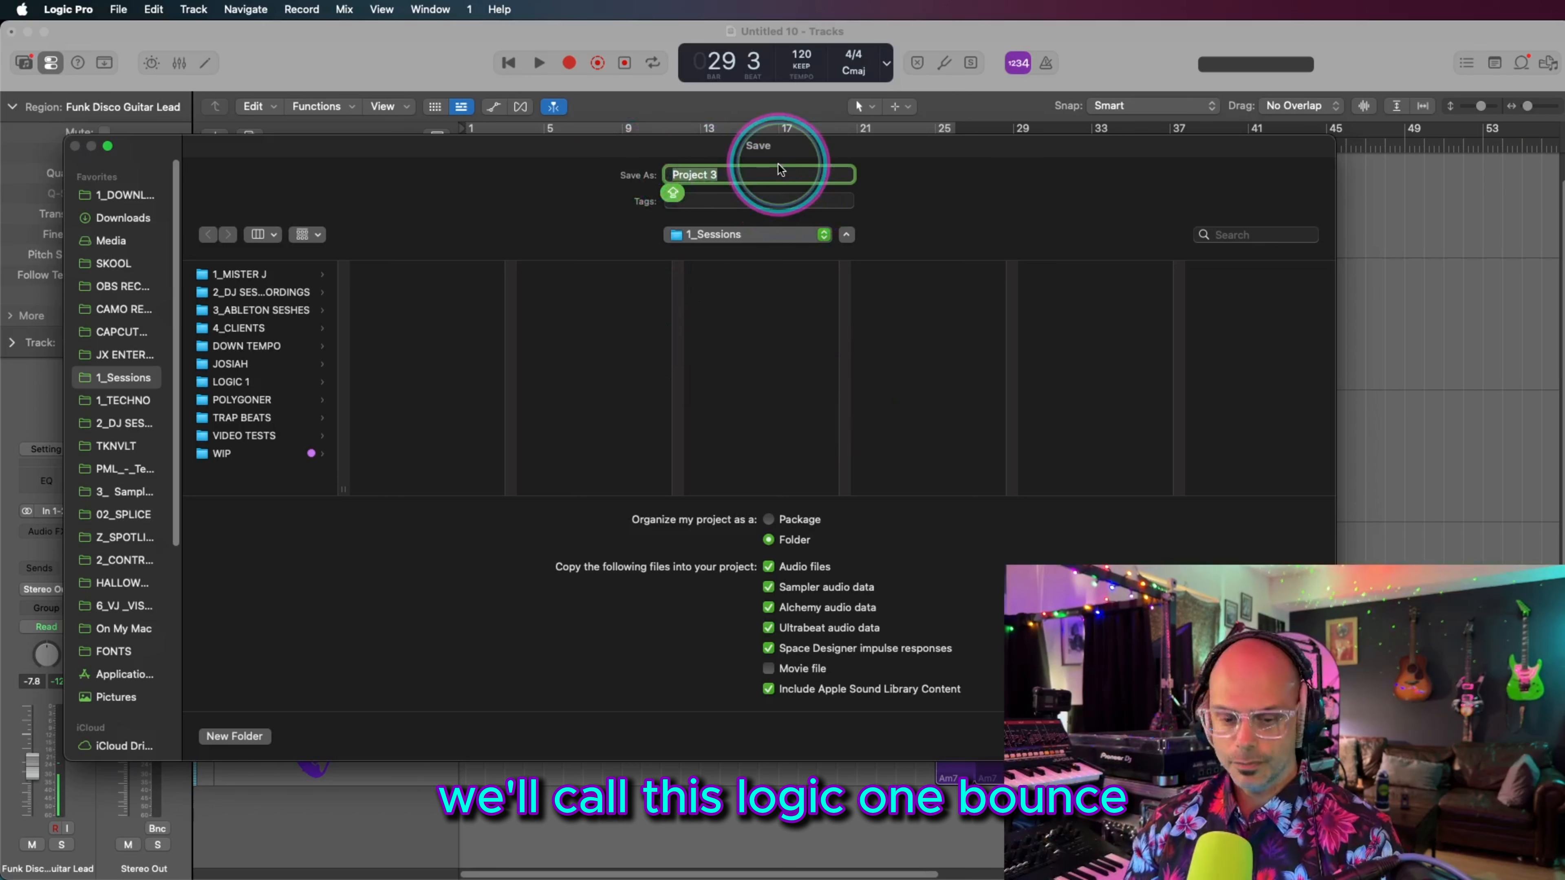
type("LOG")
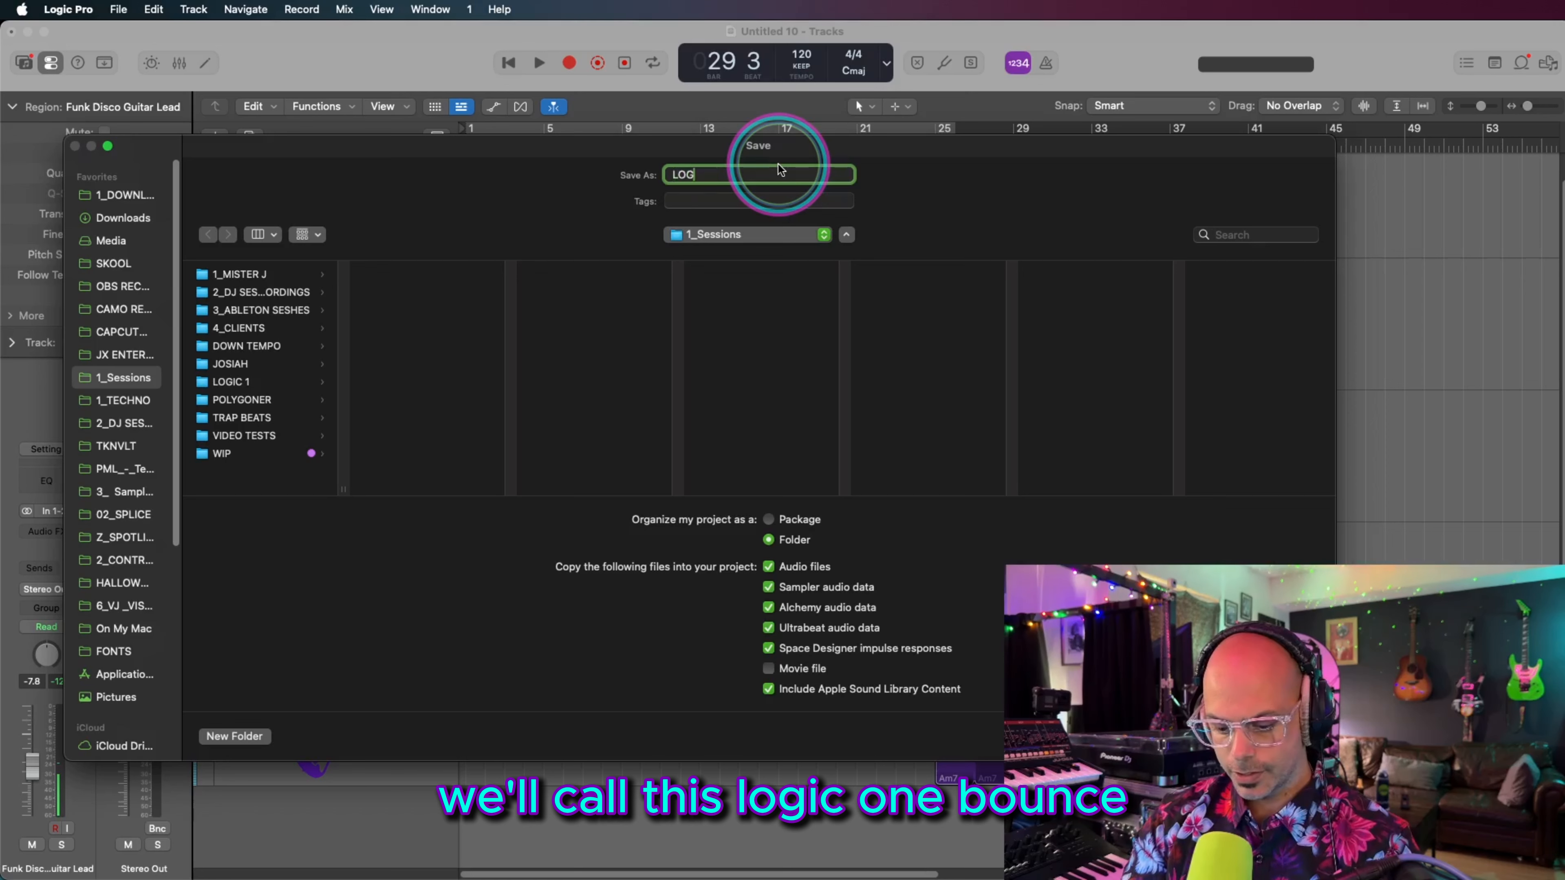
type("IC 1 -")
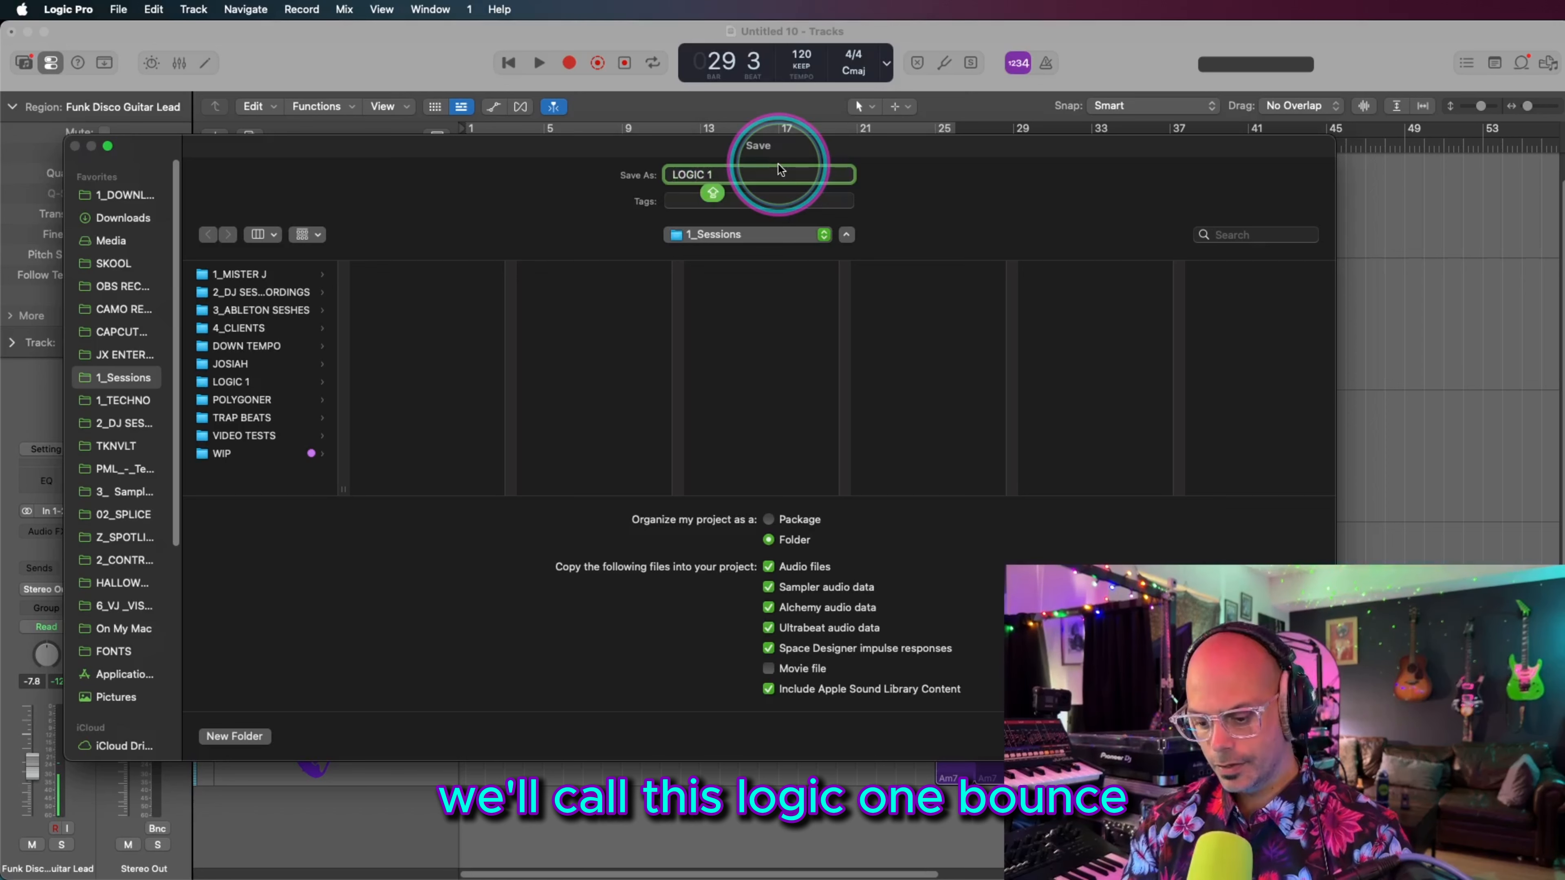
key("BackSpace")
key("BackSpace")
key("BackSpace")
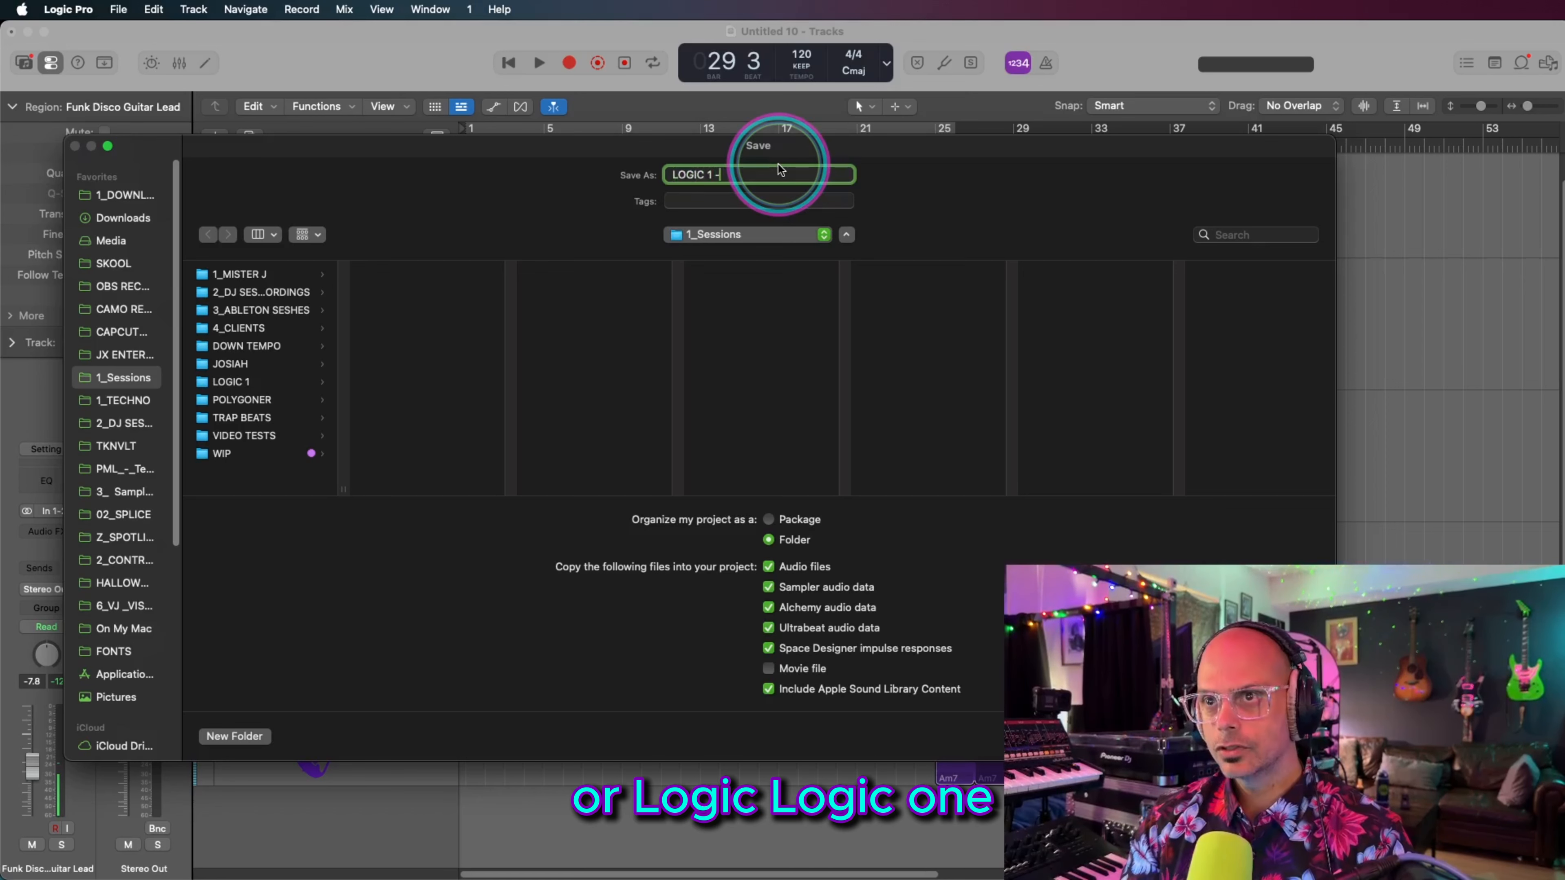
key("shift")
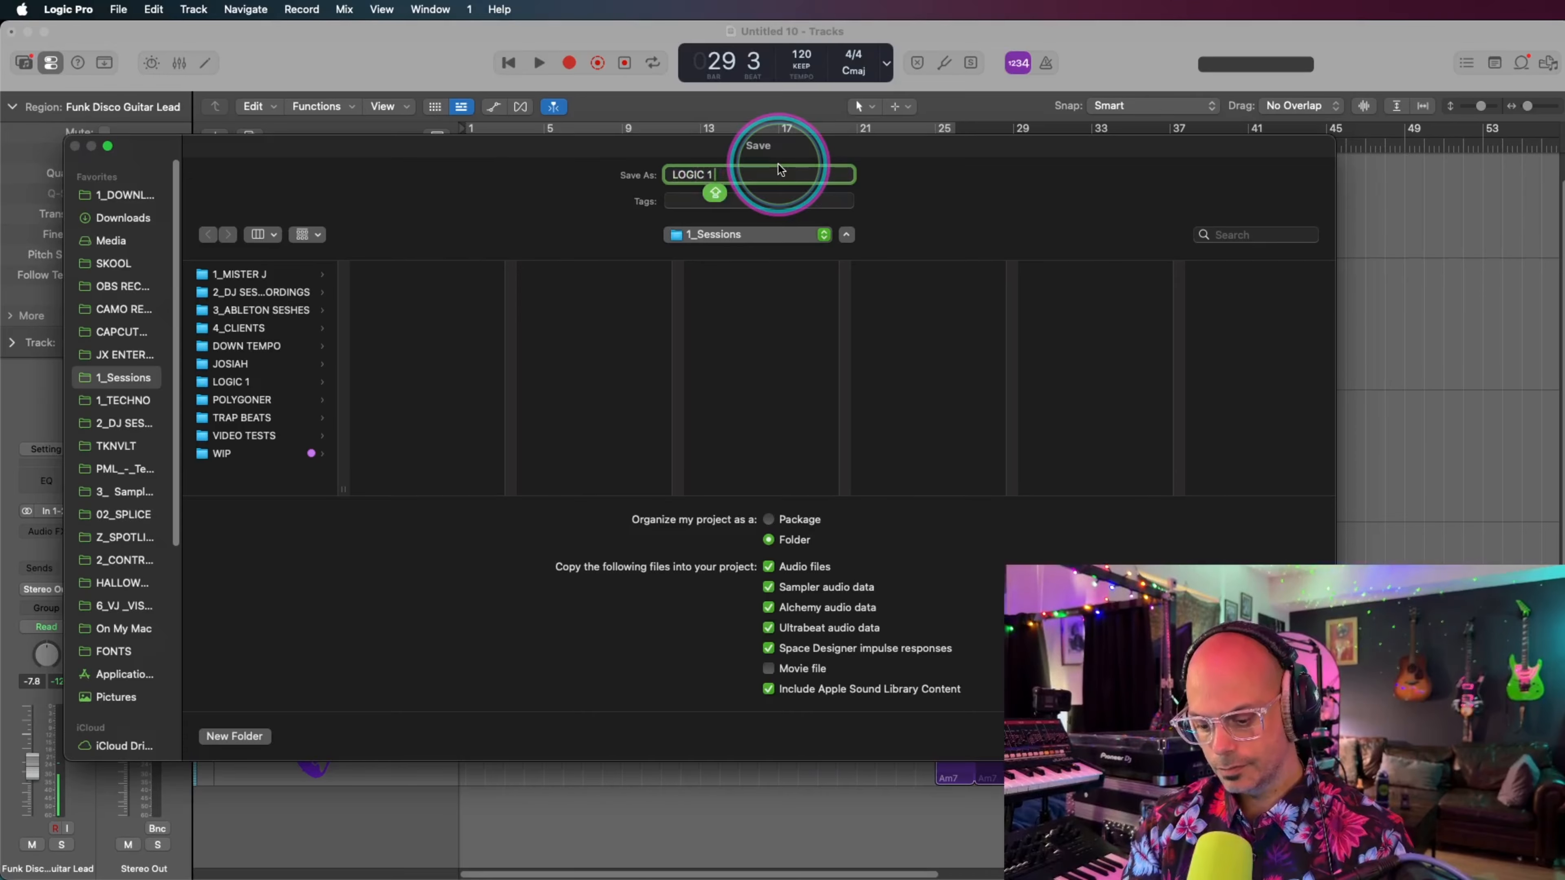
type("_ IN")
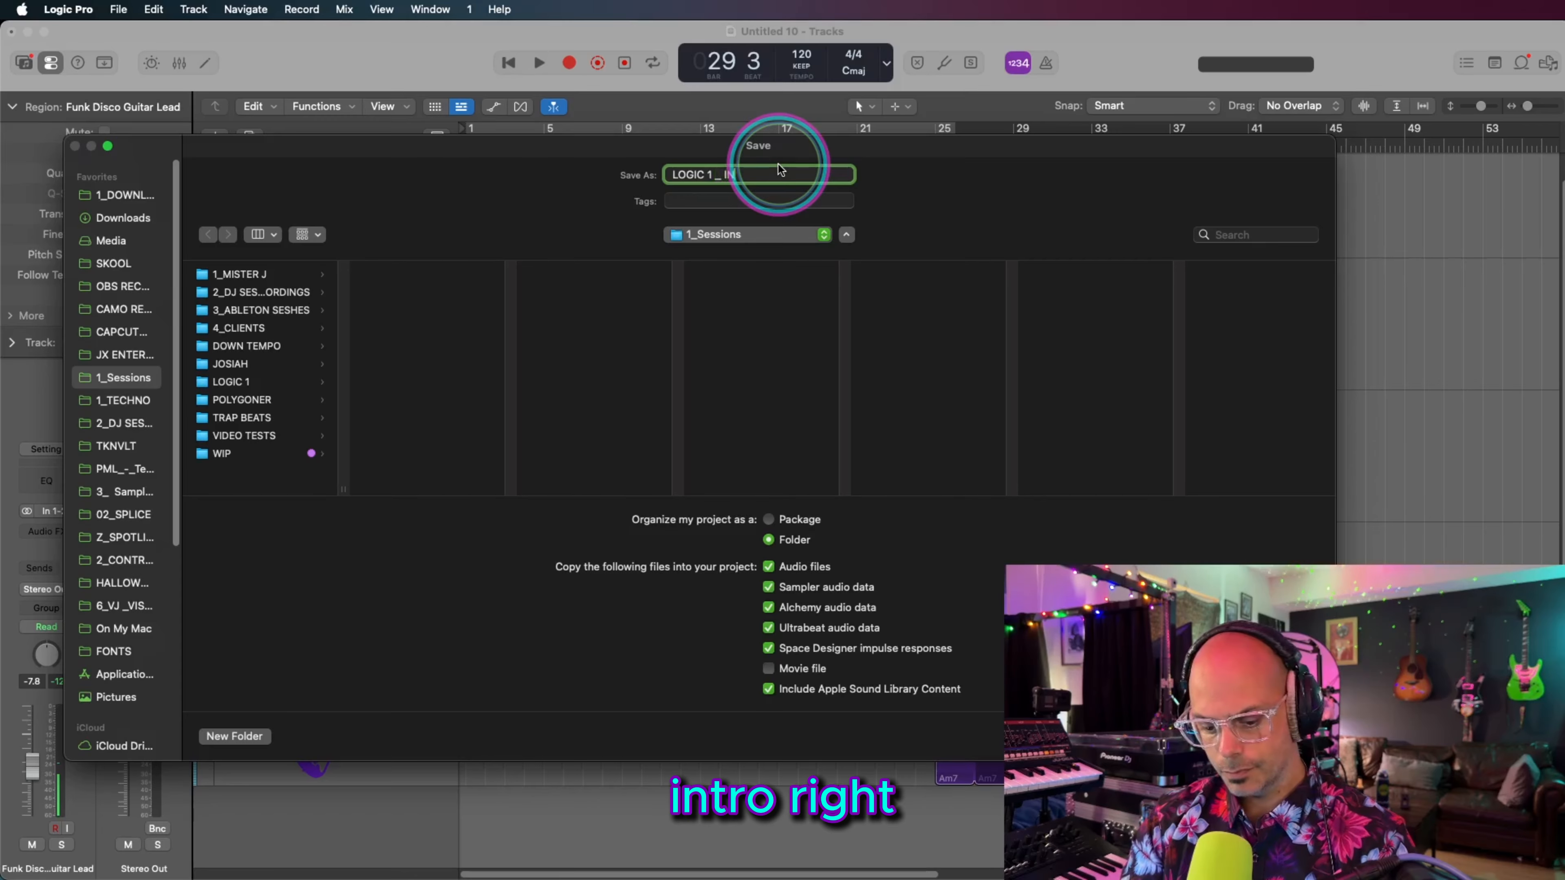
type("TRO")
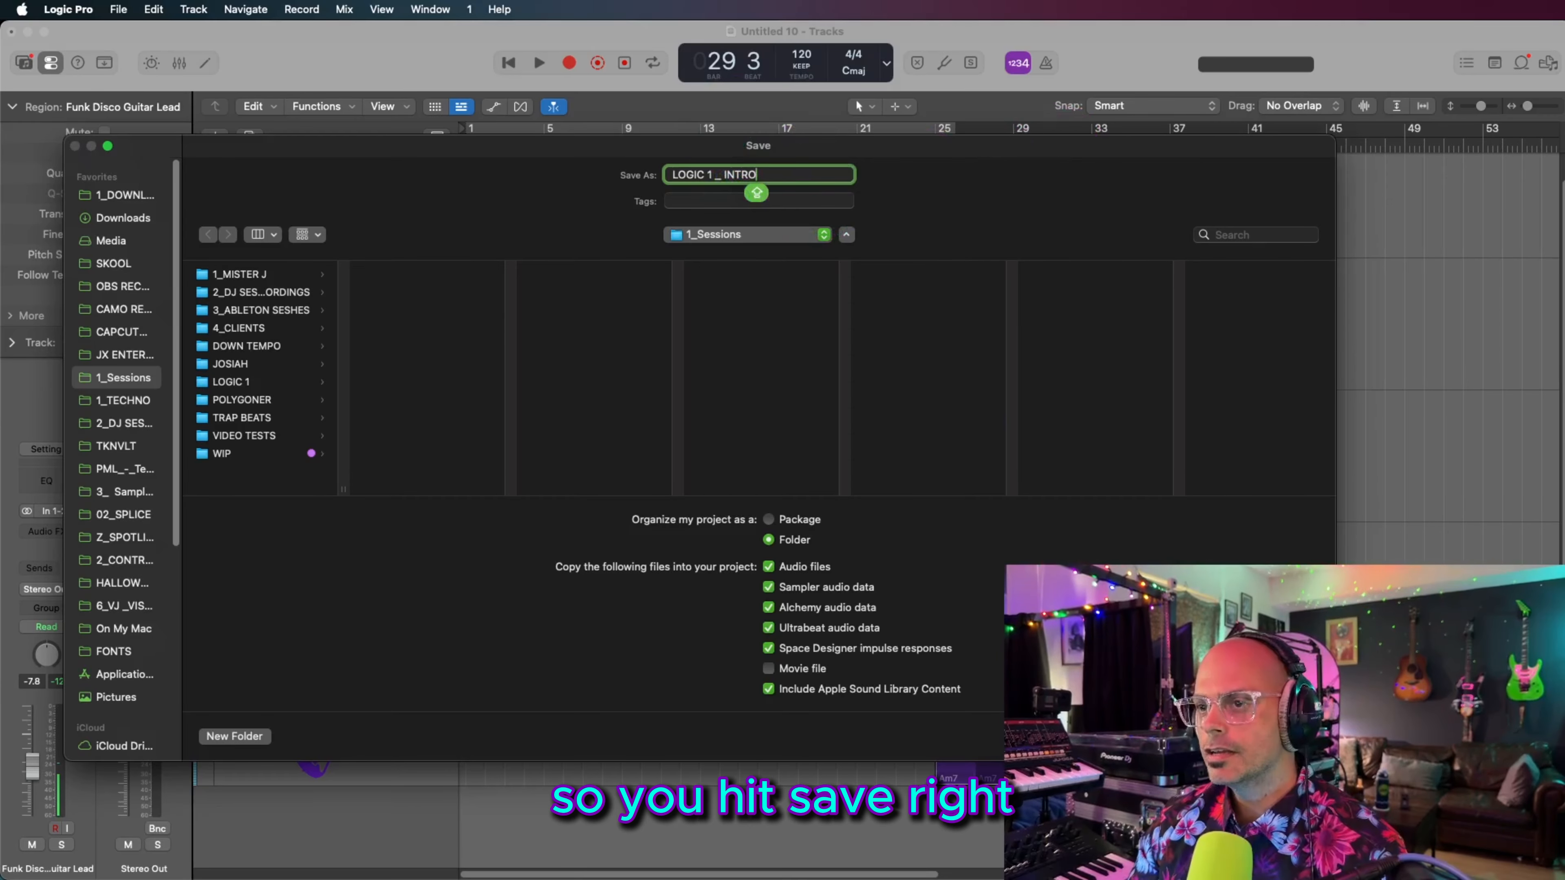
key("Return")
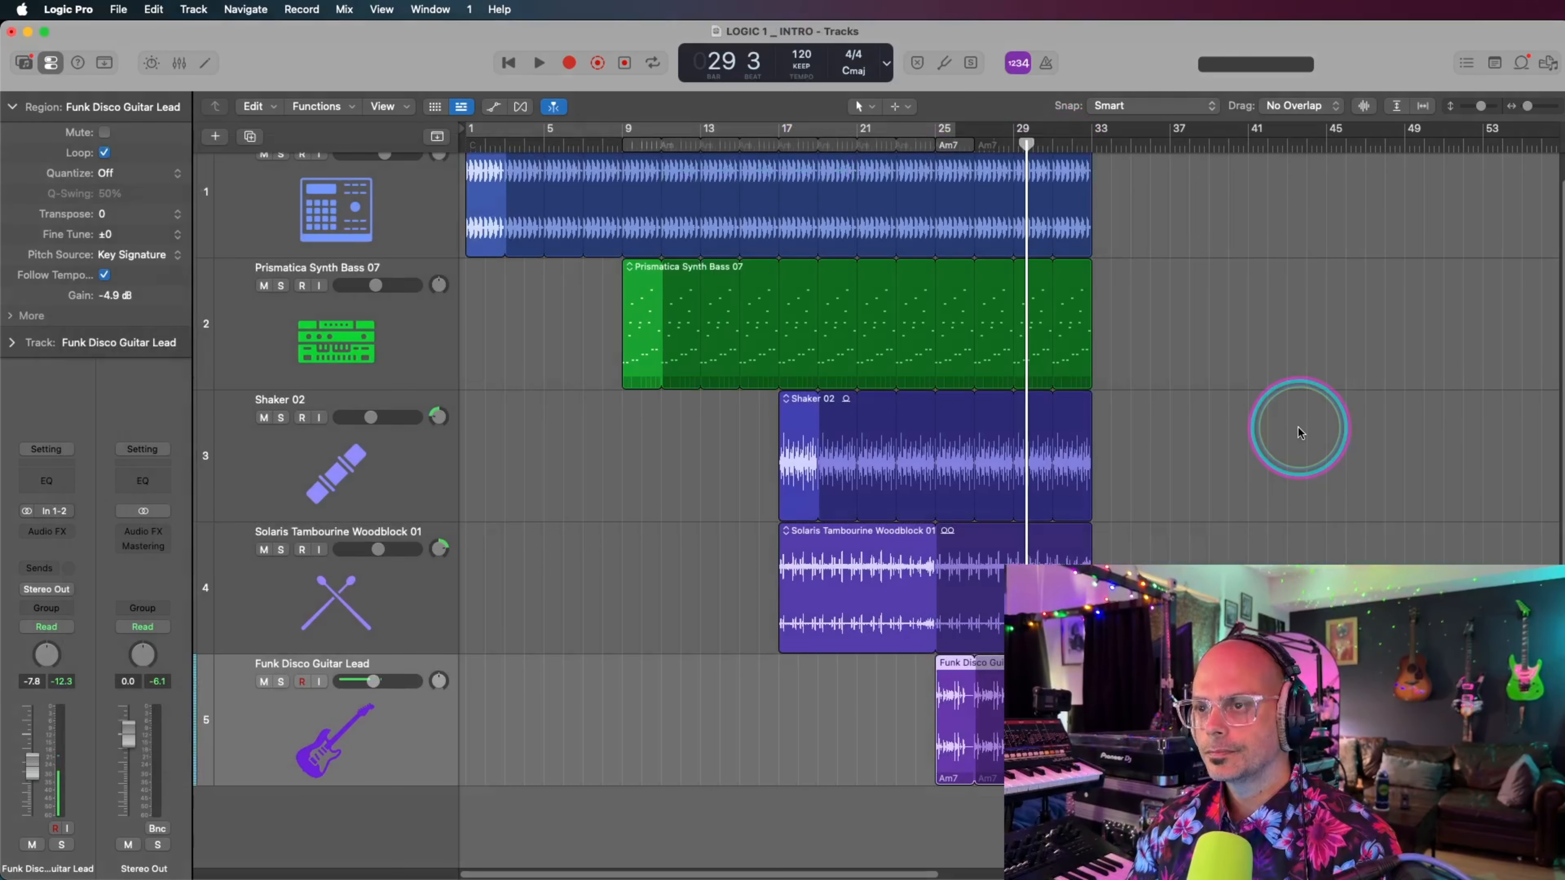
Step: Turn on a cycle over the whole song from bar 1 to bar 34 and set up a bounce with MP3 as the destination
left_click(890, 130)
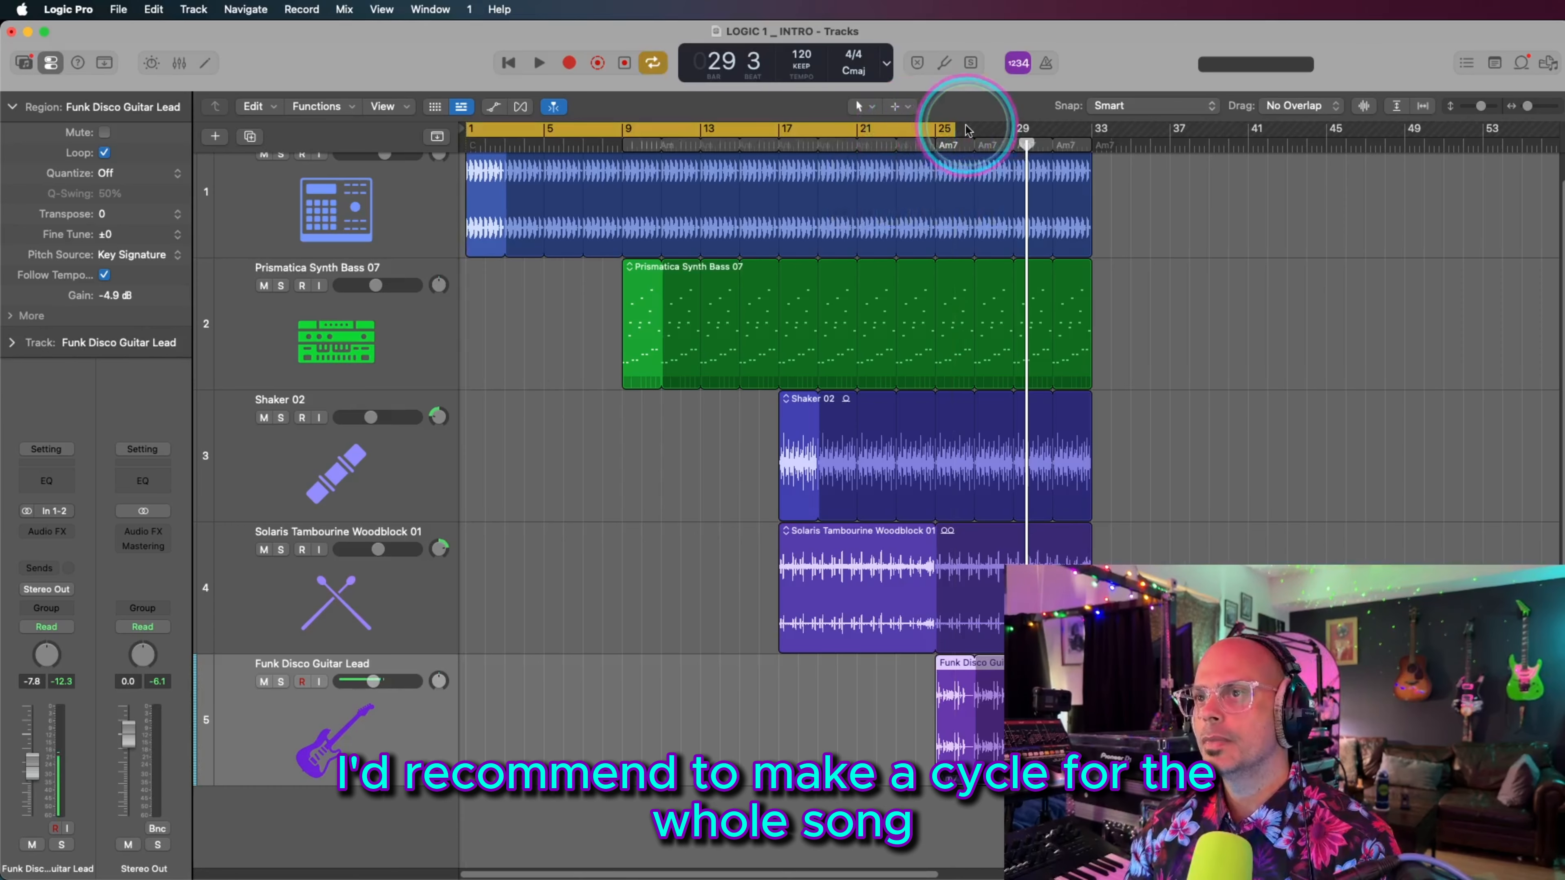
left_click_drag(957, 128, 1105, 130)
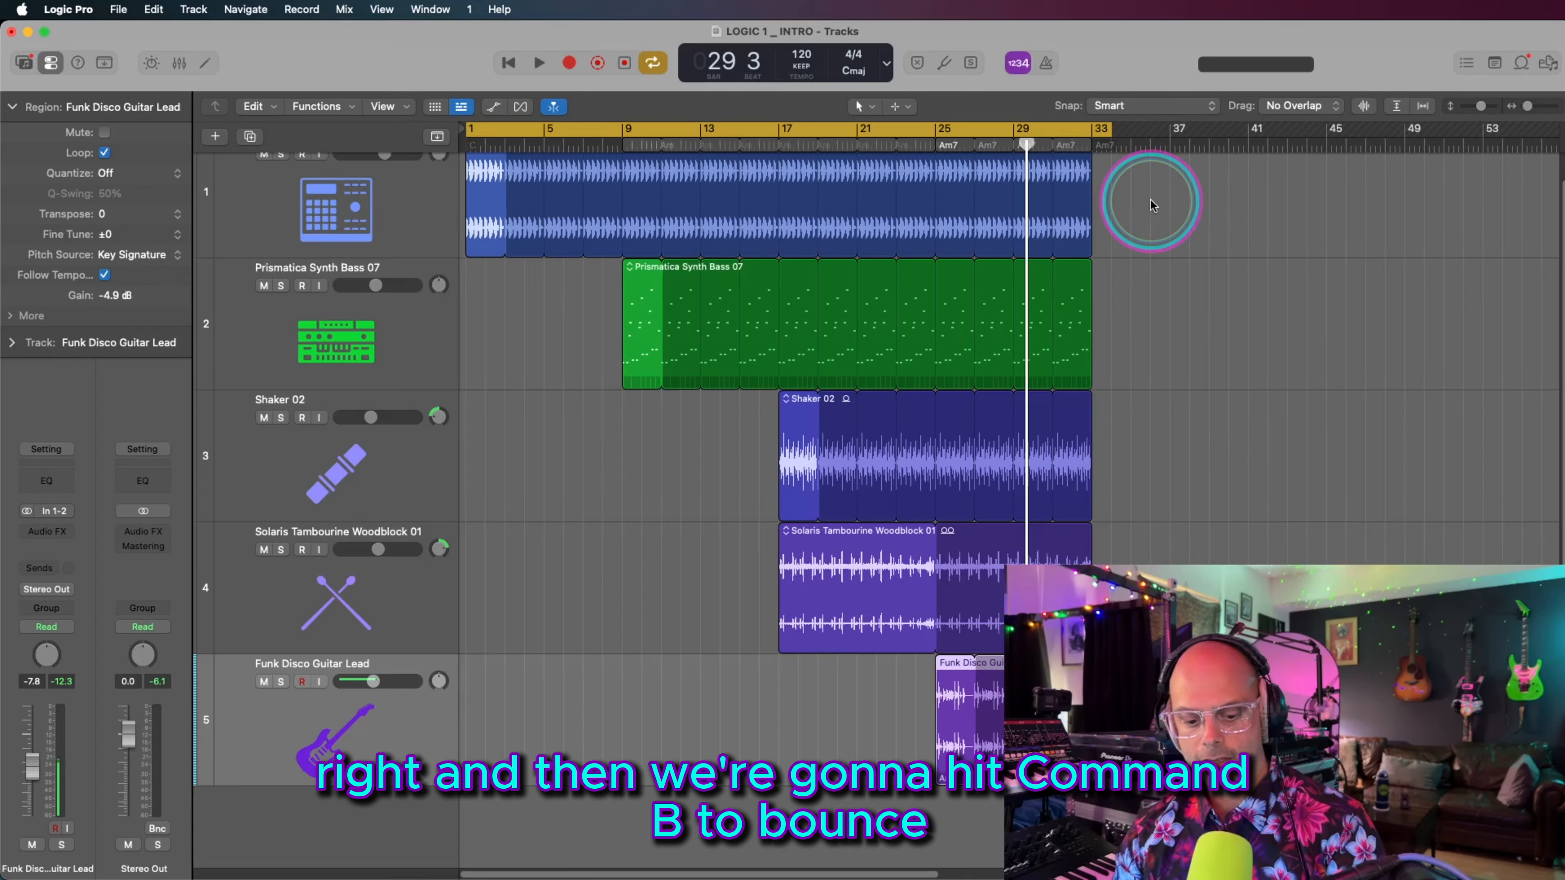
key("super+b")
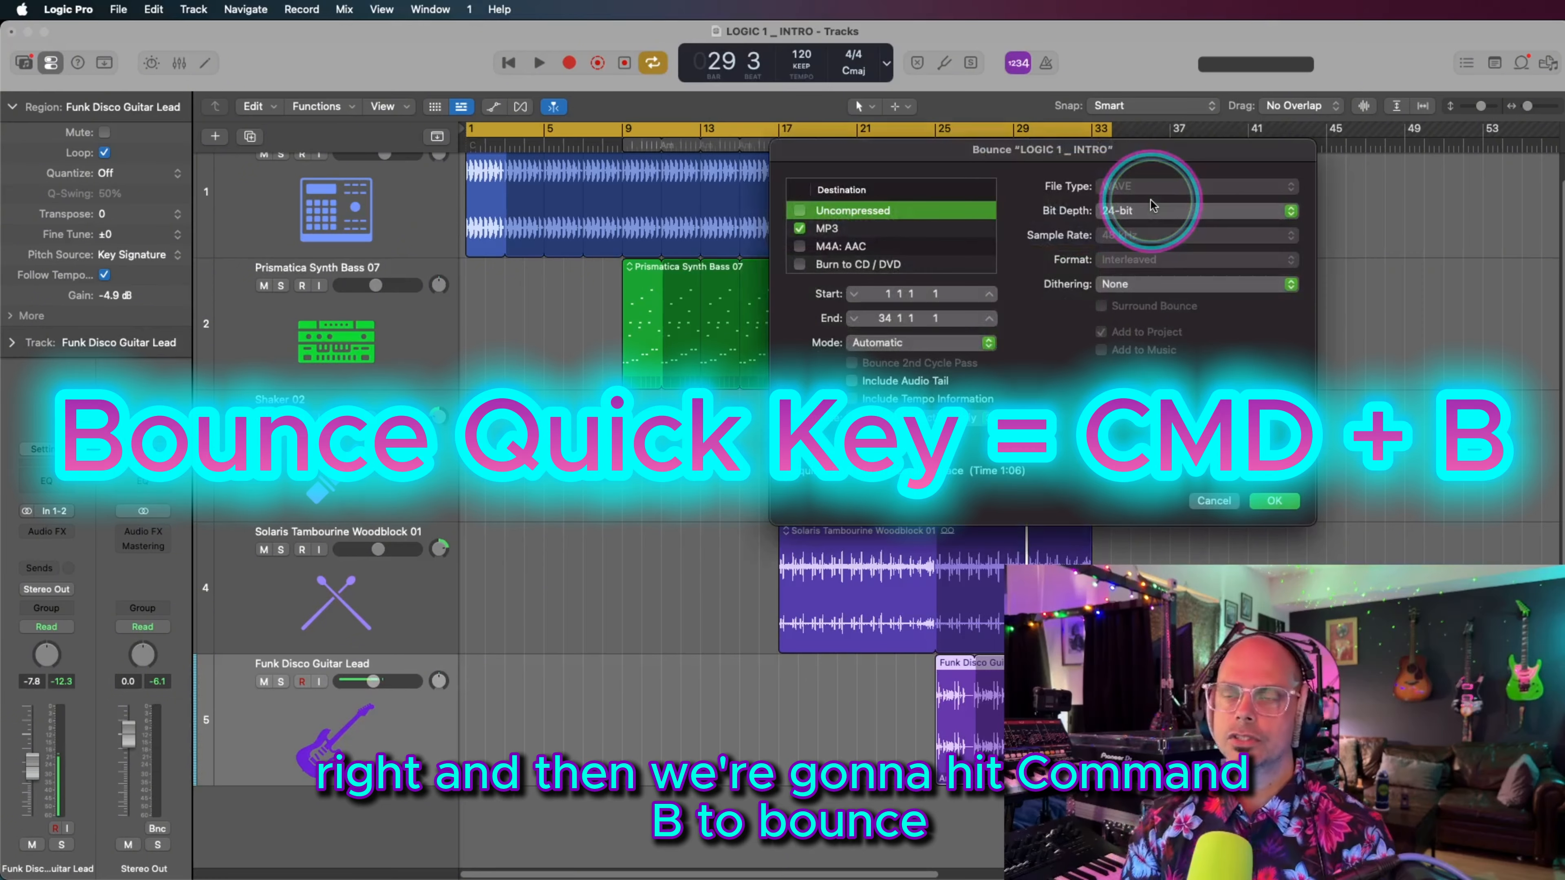
left_click(906, 227)
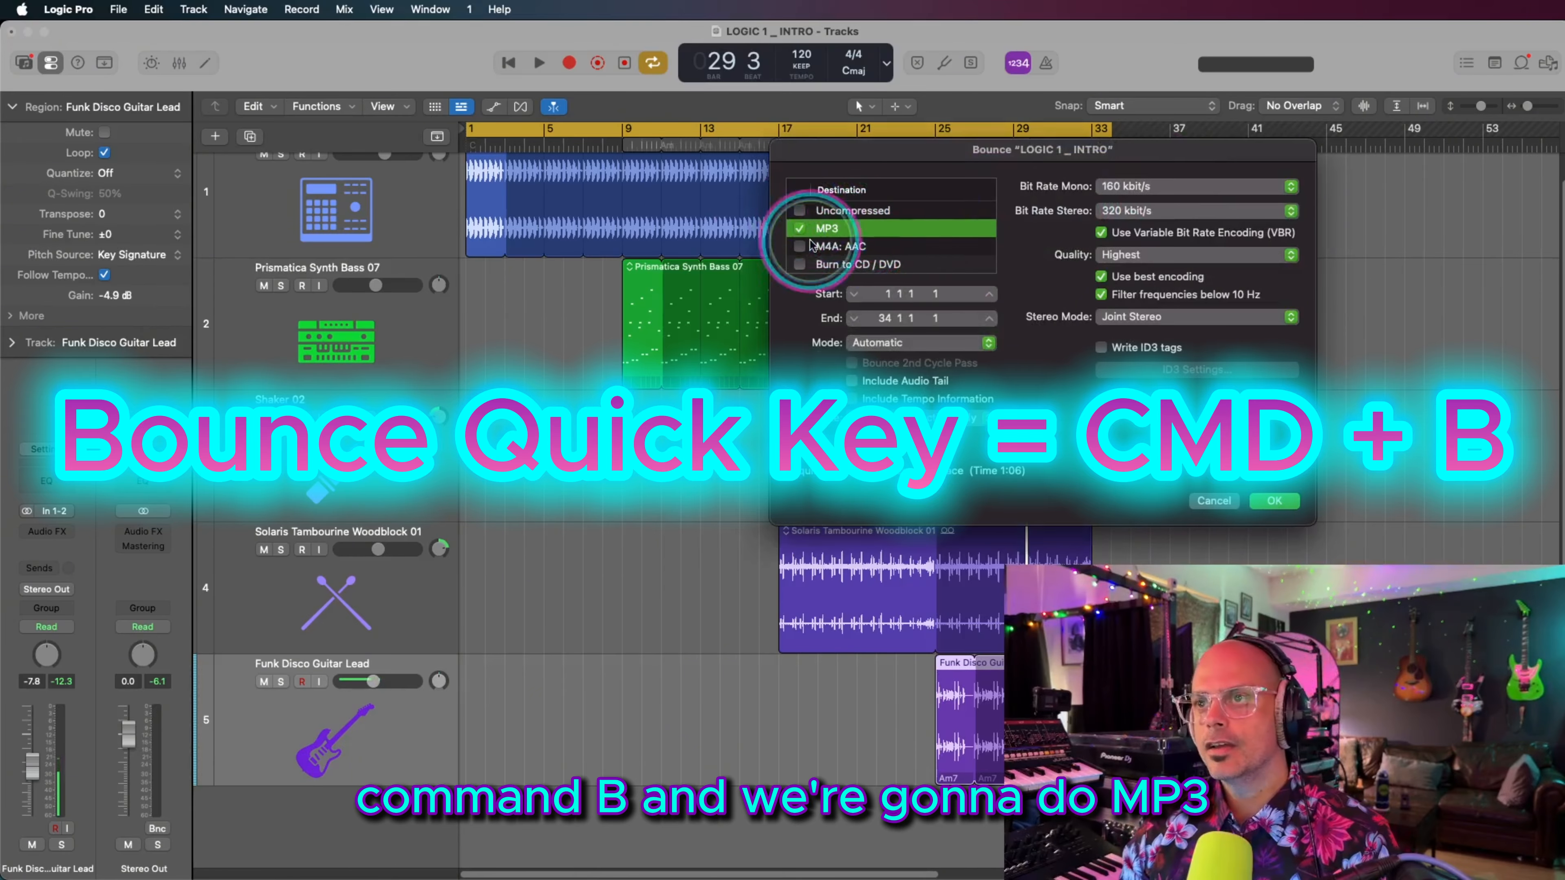
left_click(852, 211)
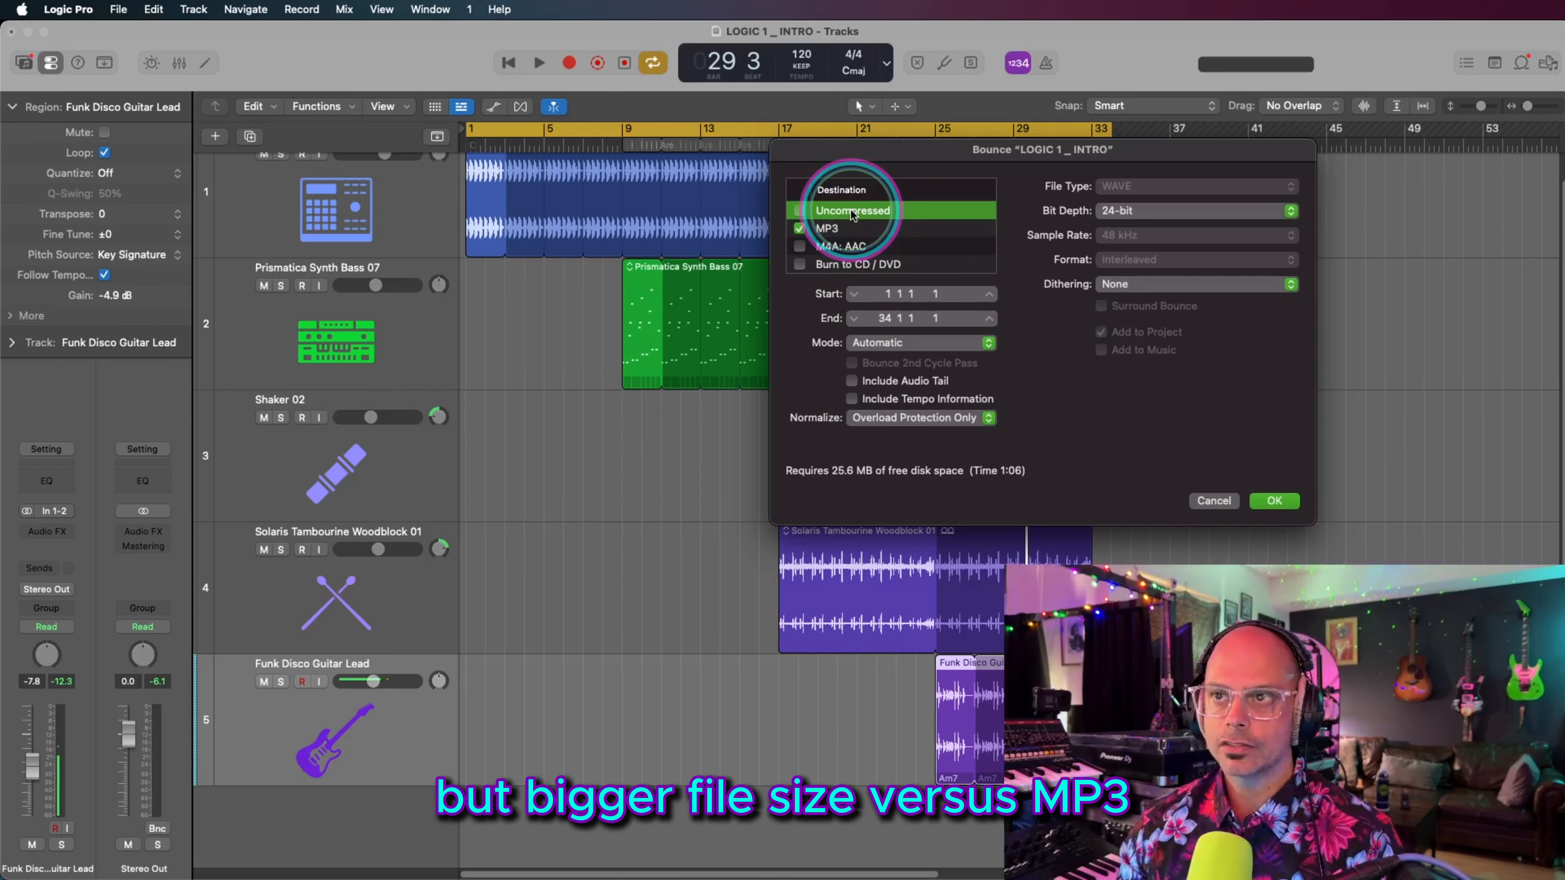
left_click(893, 229)
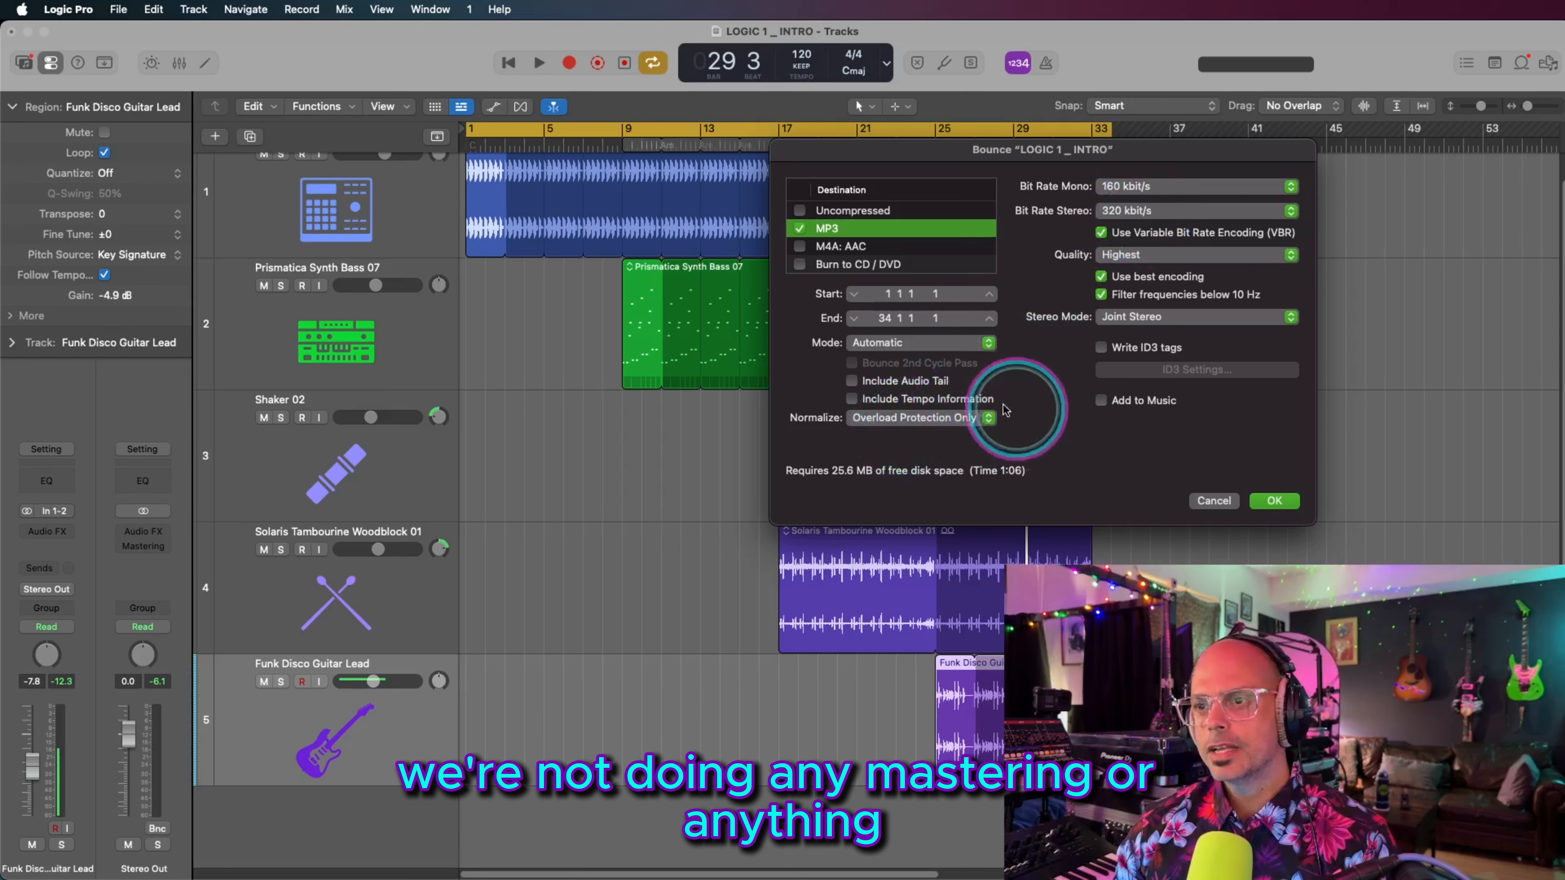
Step: Keep normalization at Overload Protection Only and bounce the song as LOGIC 1 _ INTRO into the project's Bounces folder
left_click(924, 419)
left_click(925, 415)
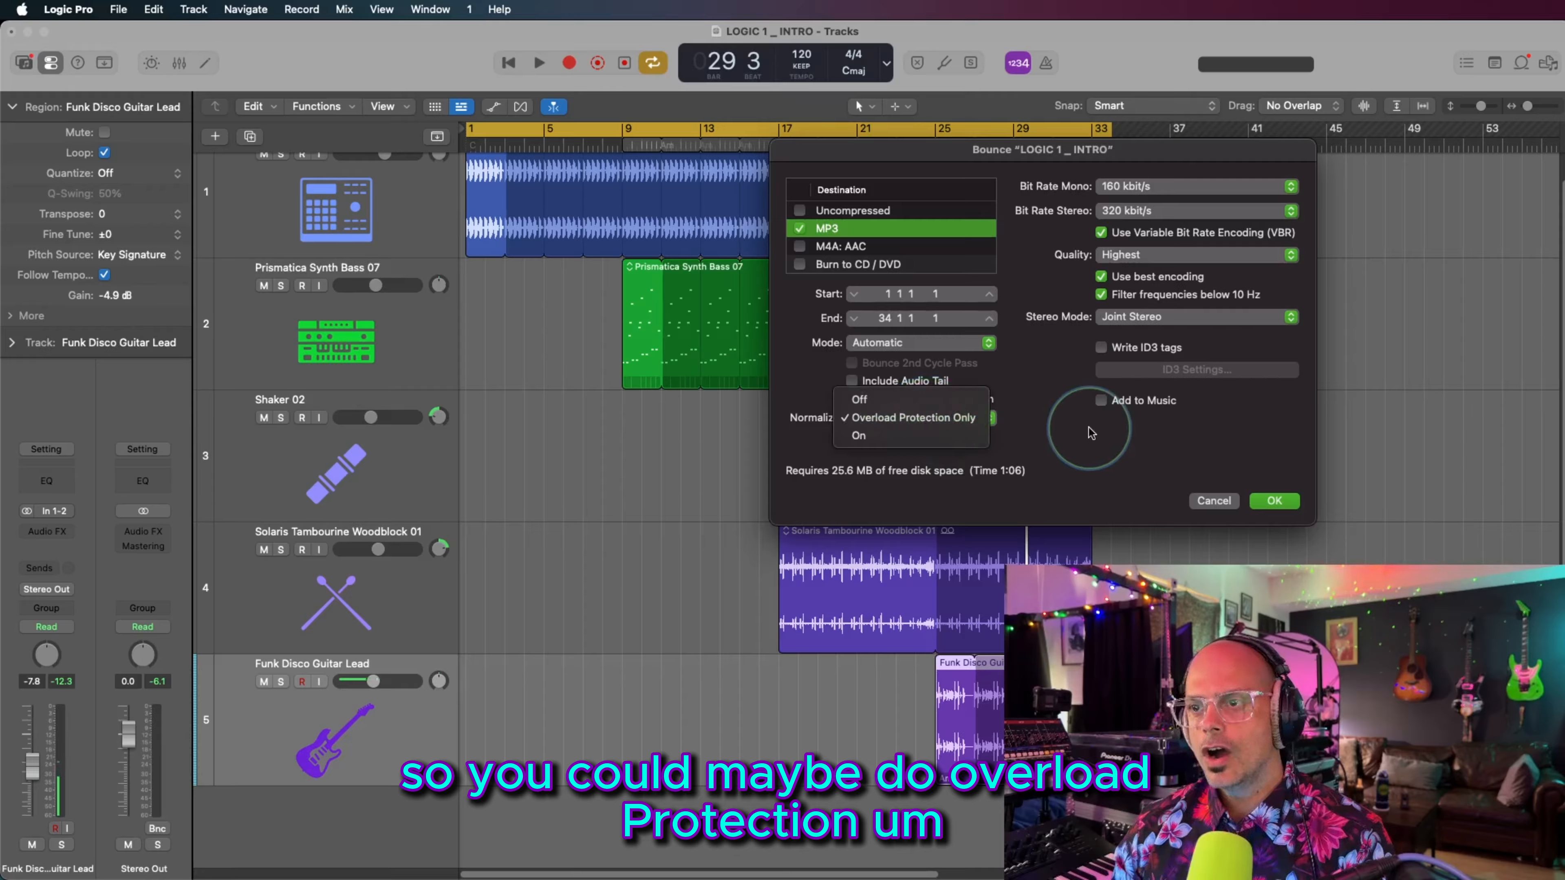
left_click(942, 418)
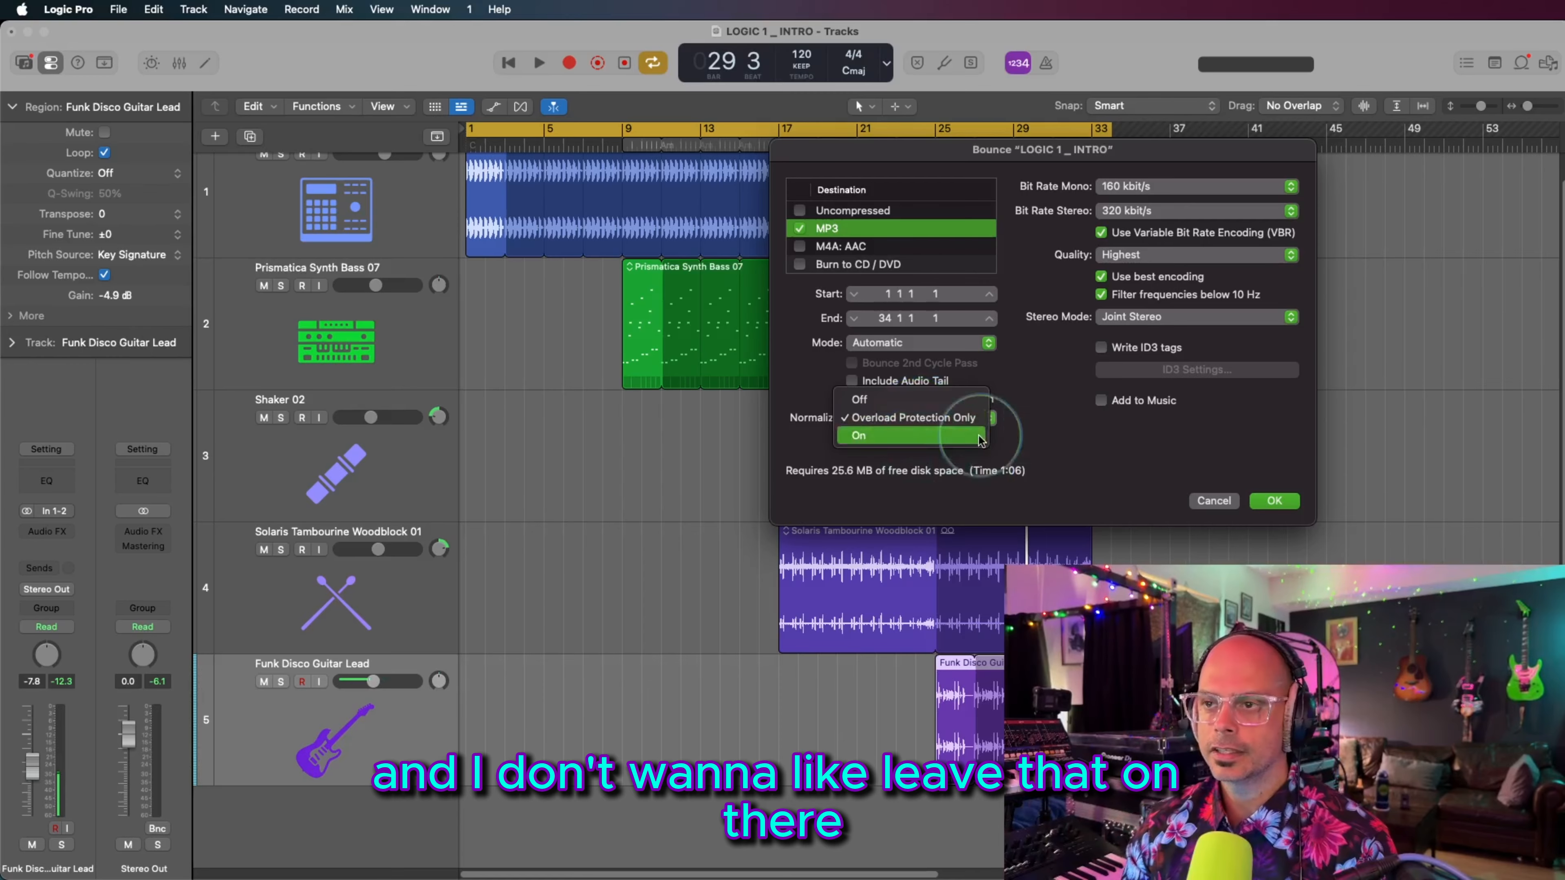
left_click(1061, 443)
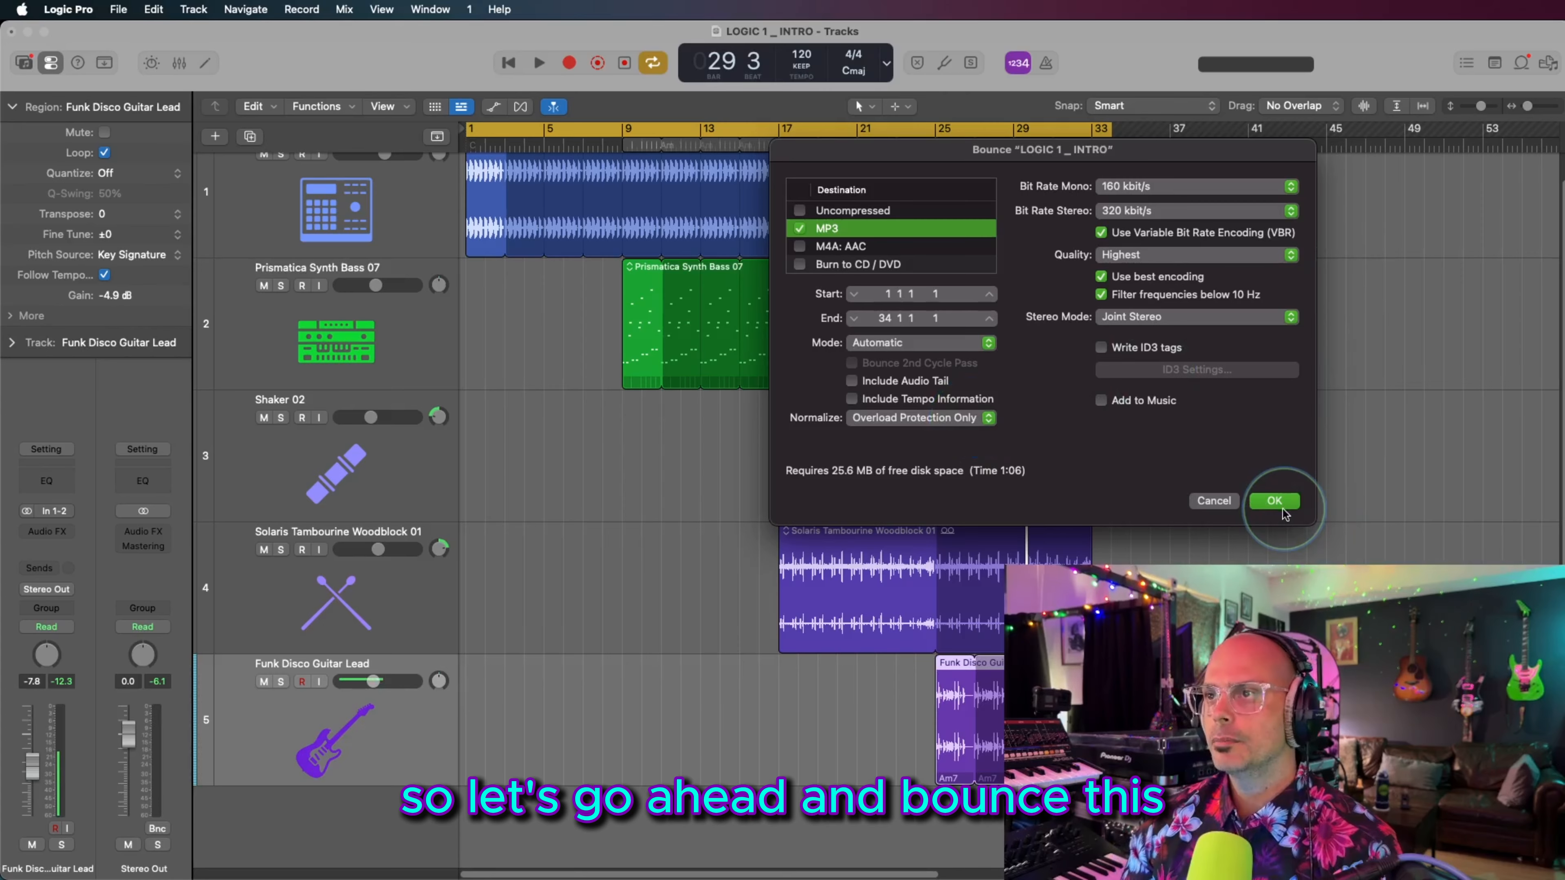
left_click(1274, 500)
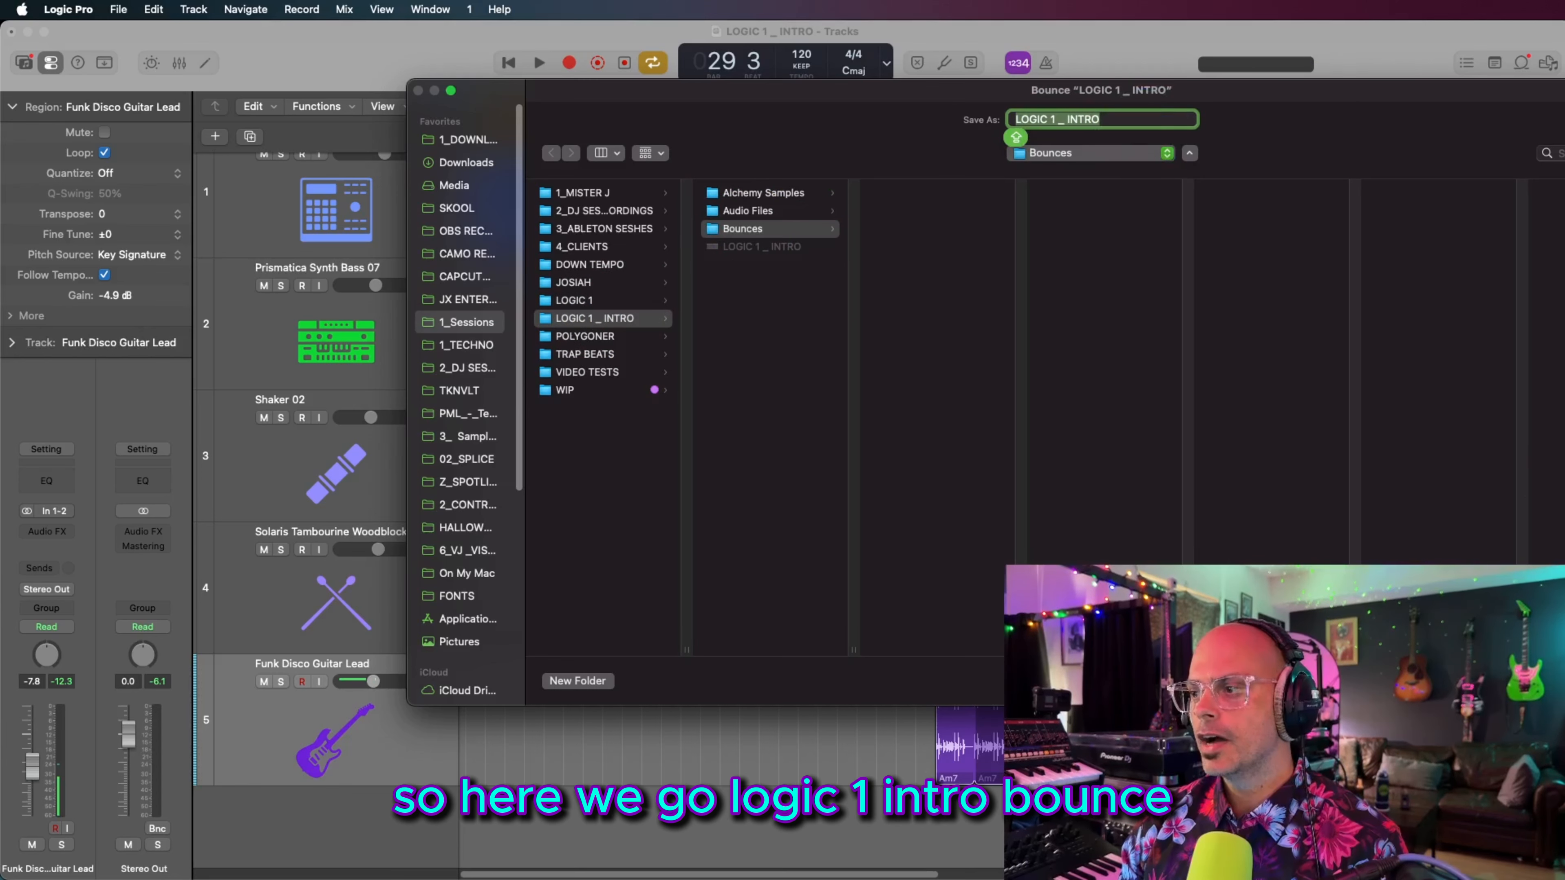
key("Return")
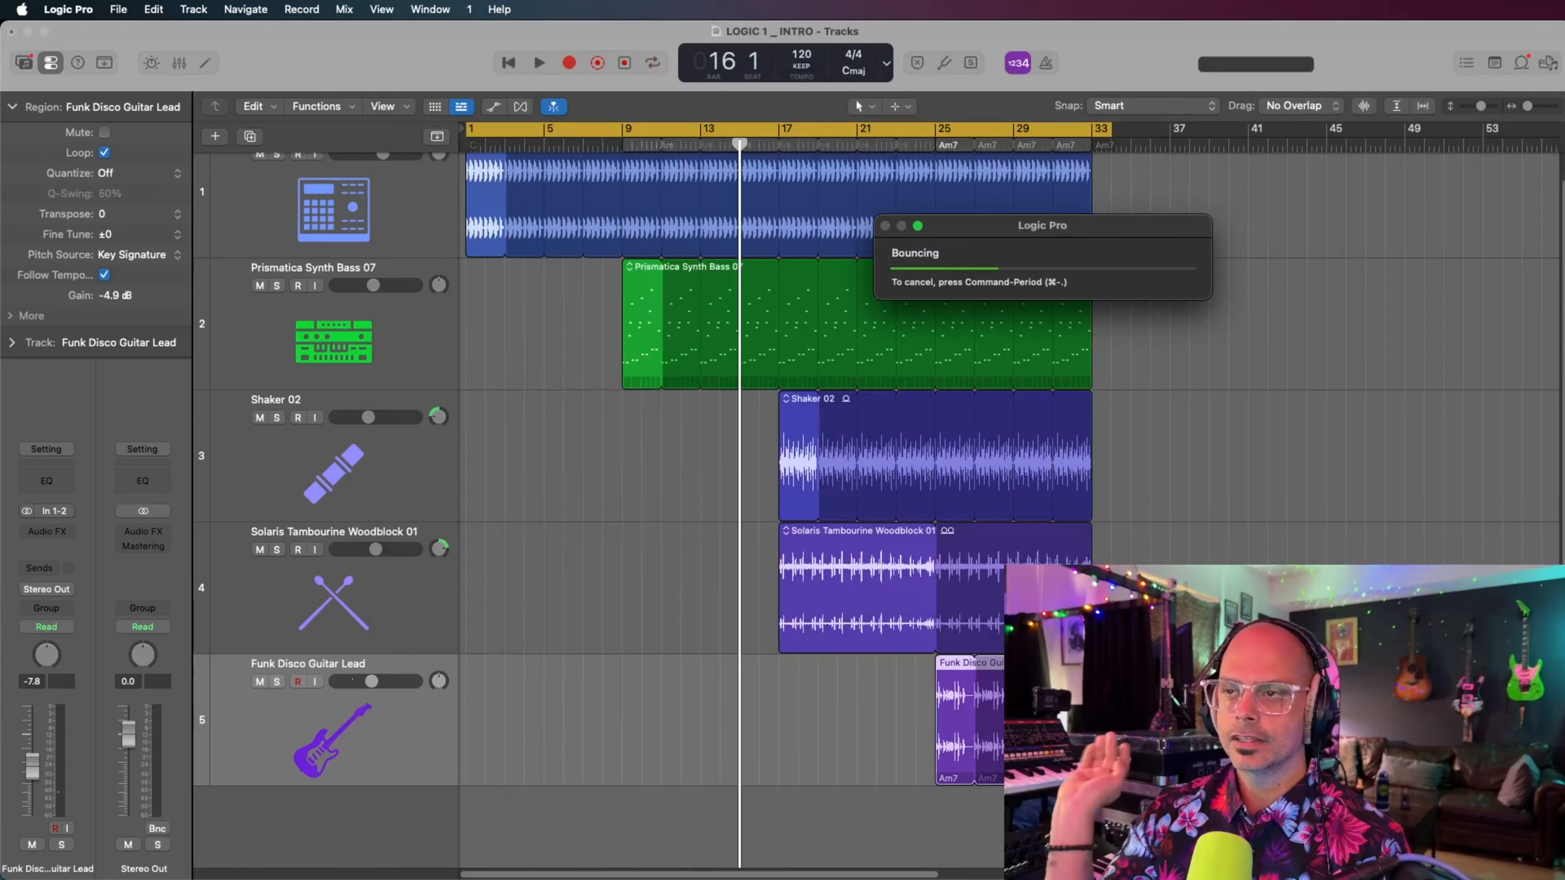
Step: Switch to Finder and open the 1_Sessions folder on the Media drive in a new window
key("super+Tab")
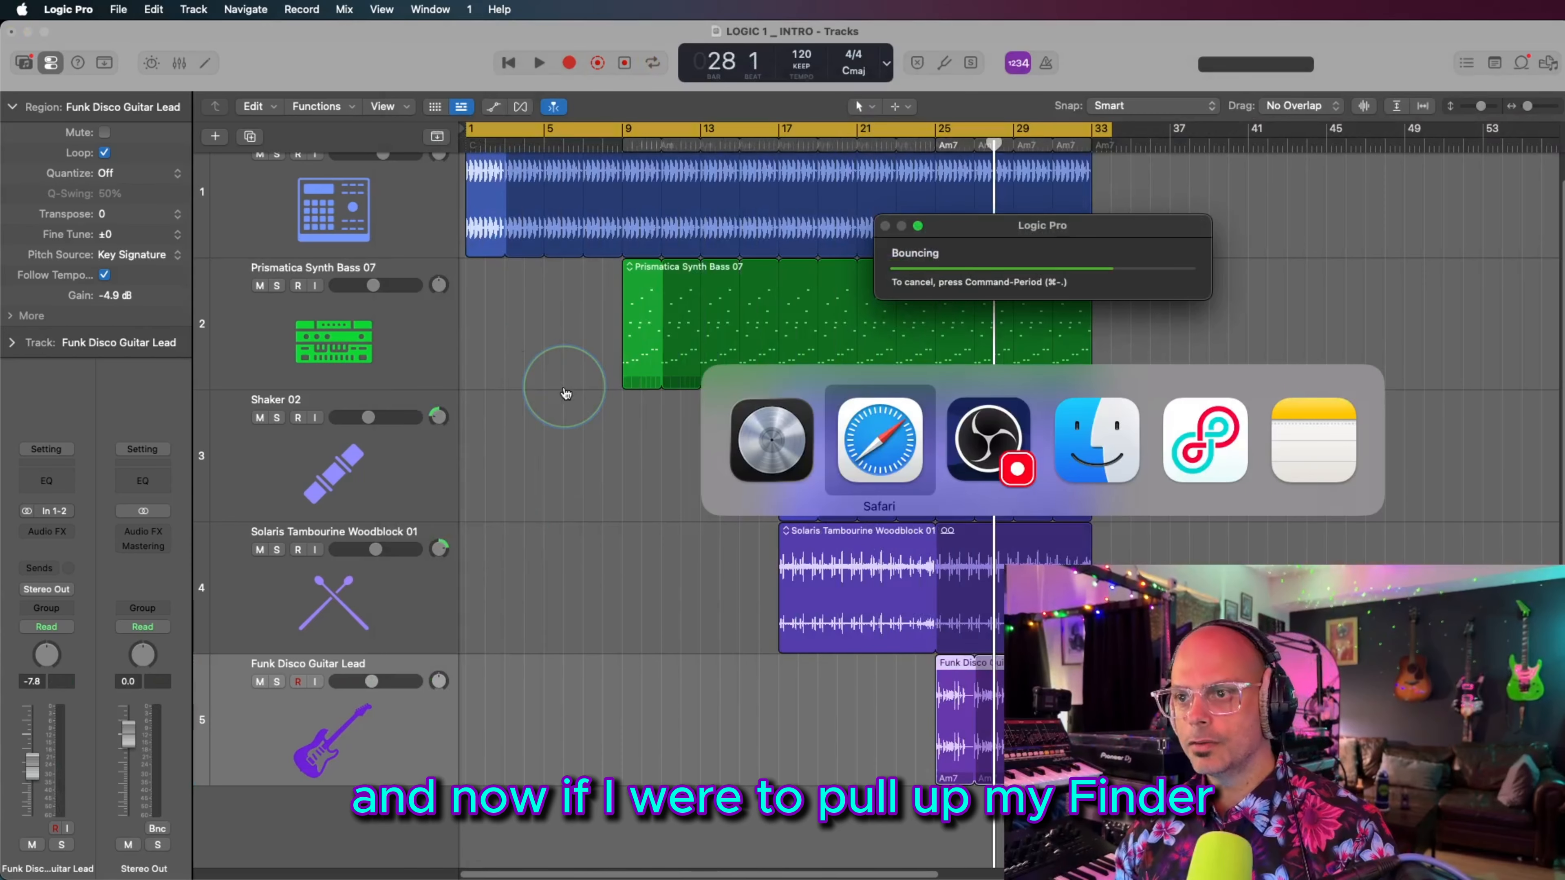
key("super+Tab")
key("super+Tab")
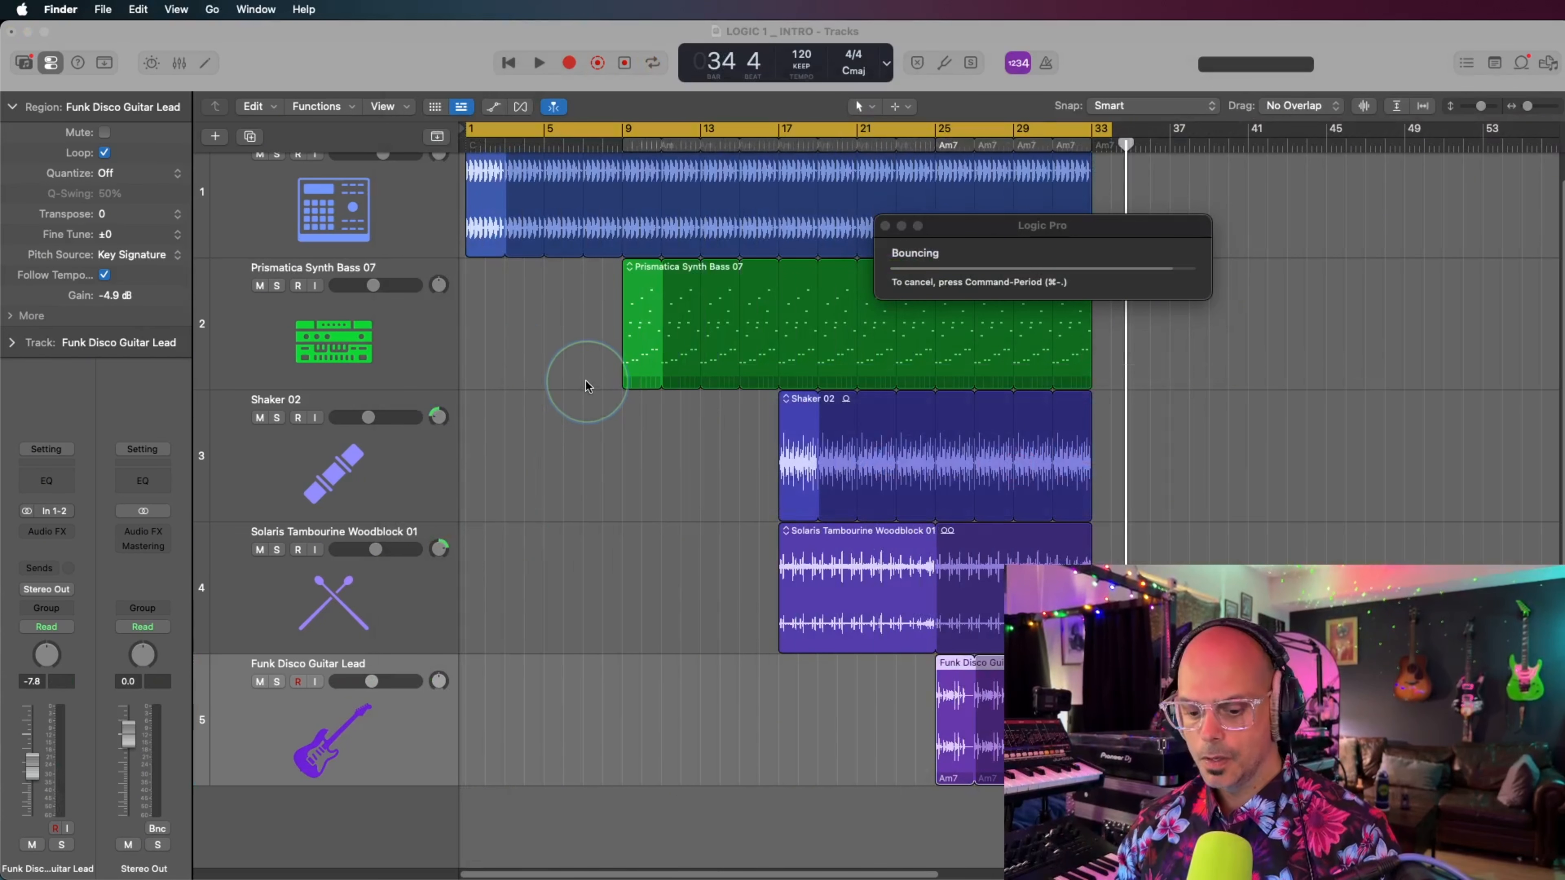
key("super+n")
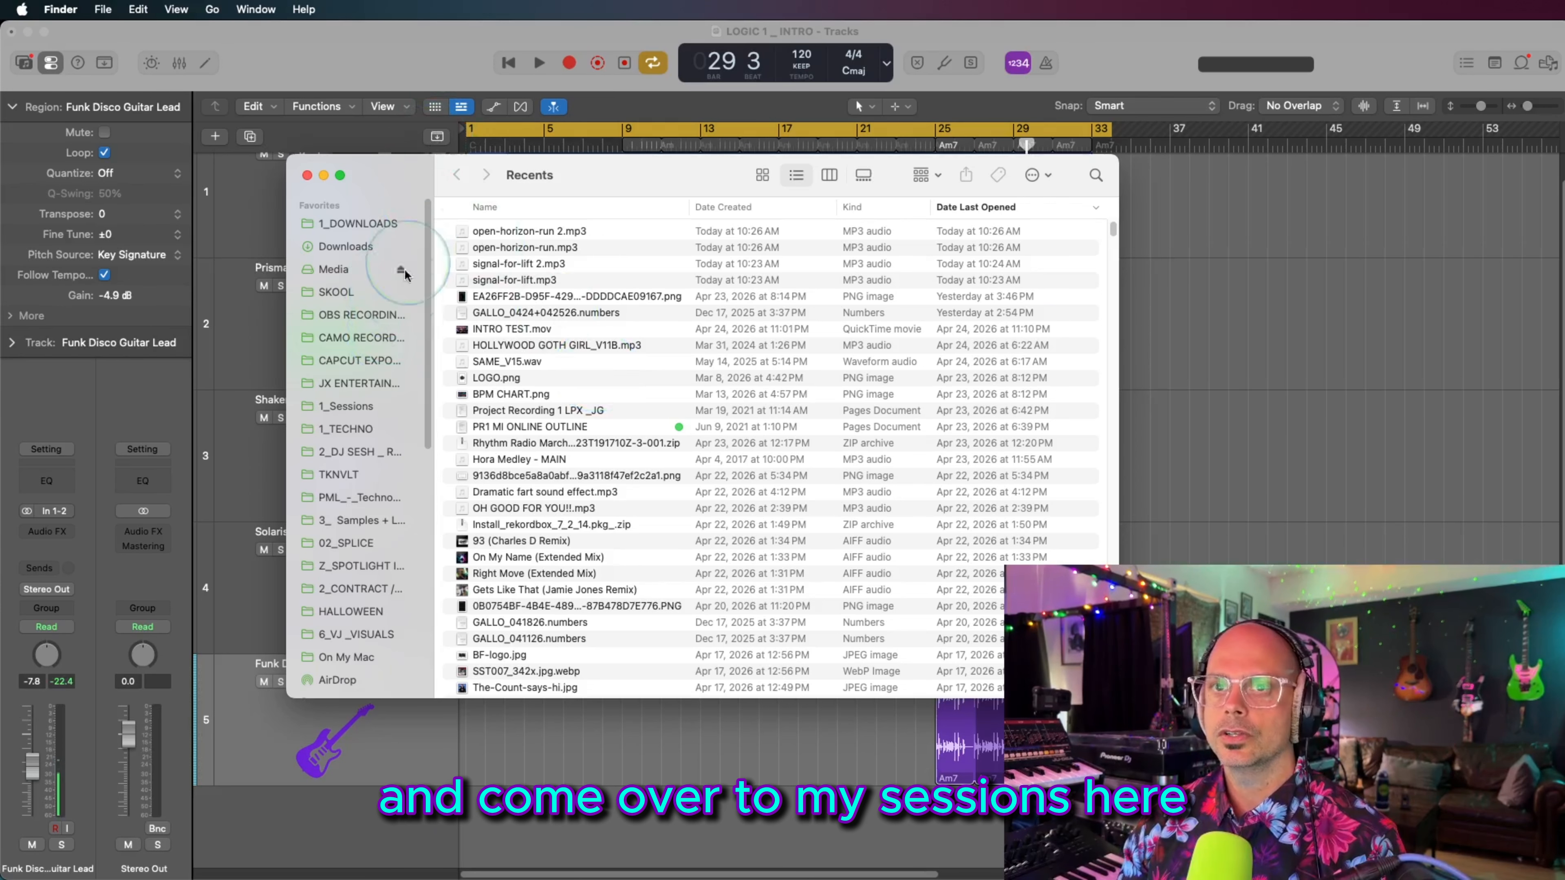
left_click(354, 267)
left_click(562, 239)
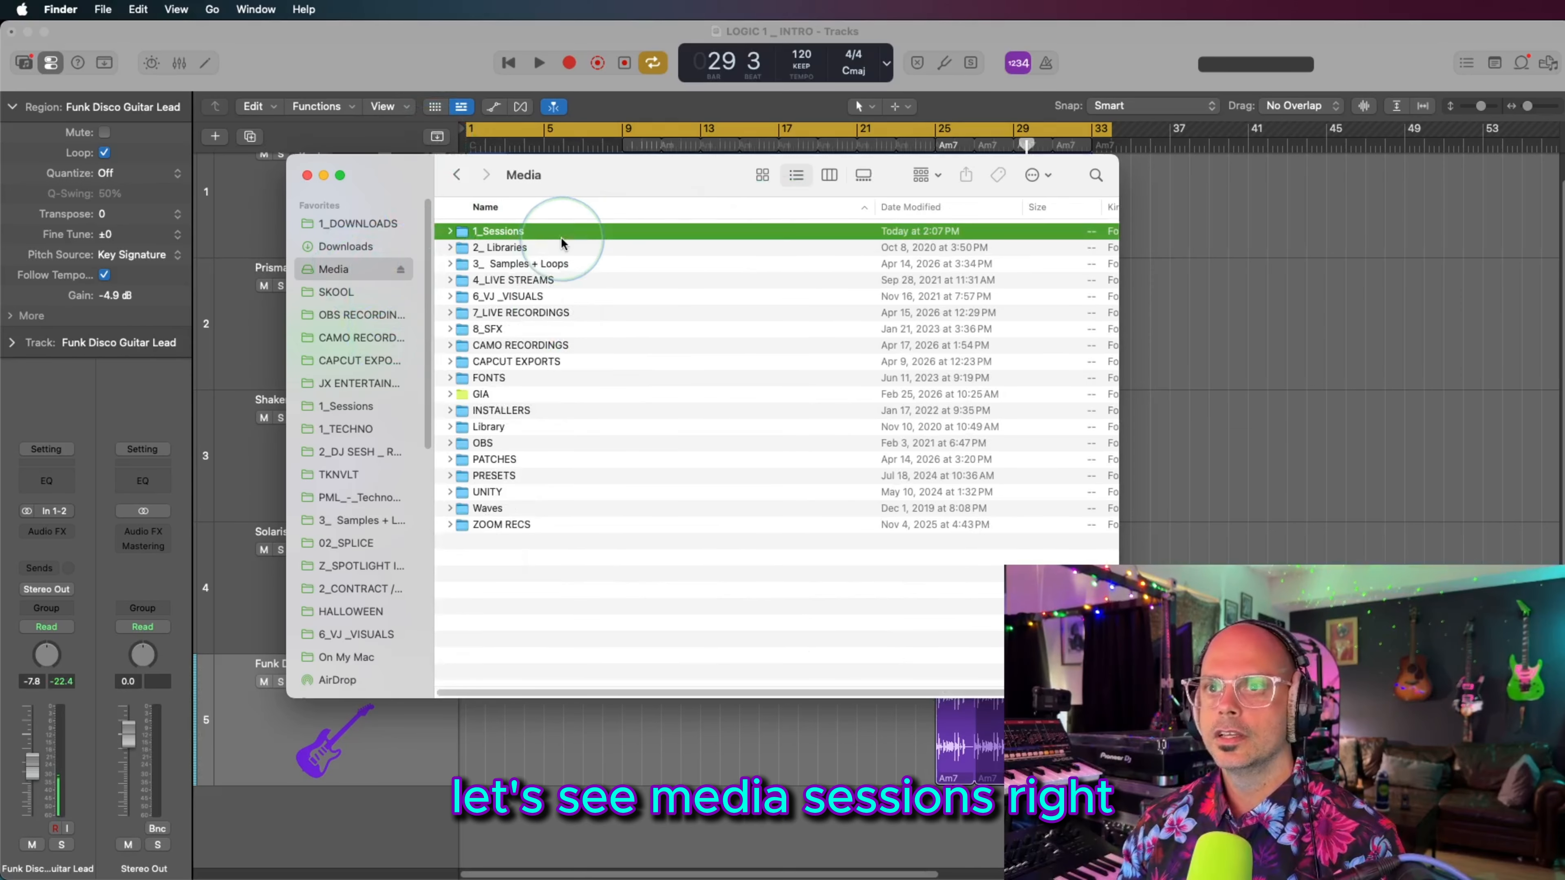
double_click(564, 234)
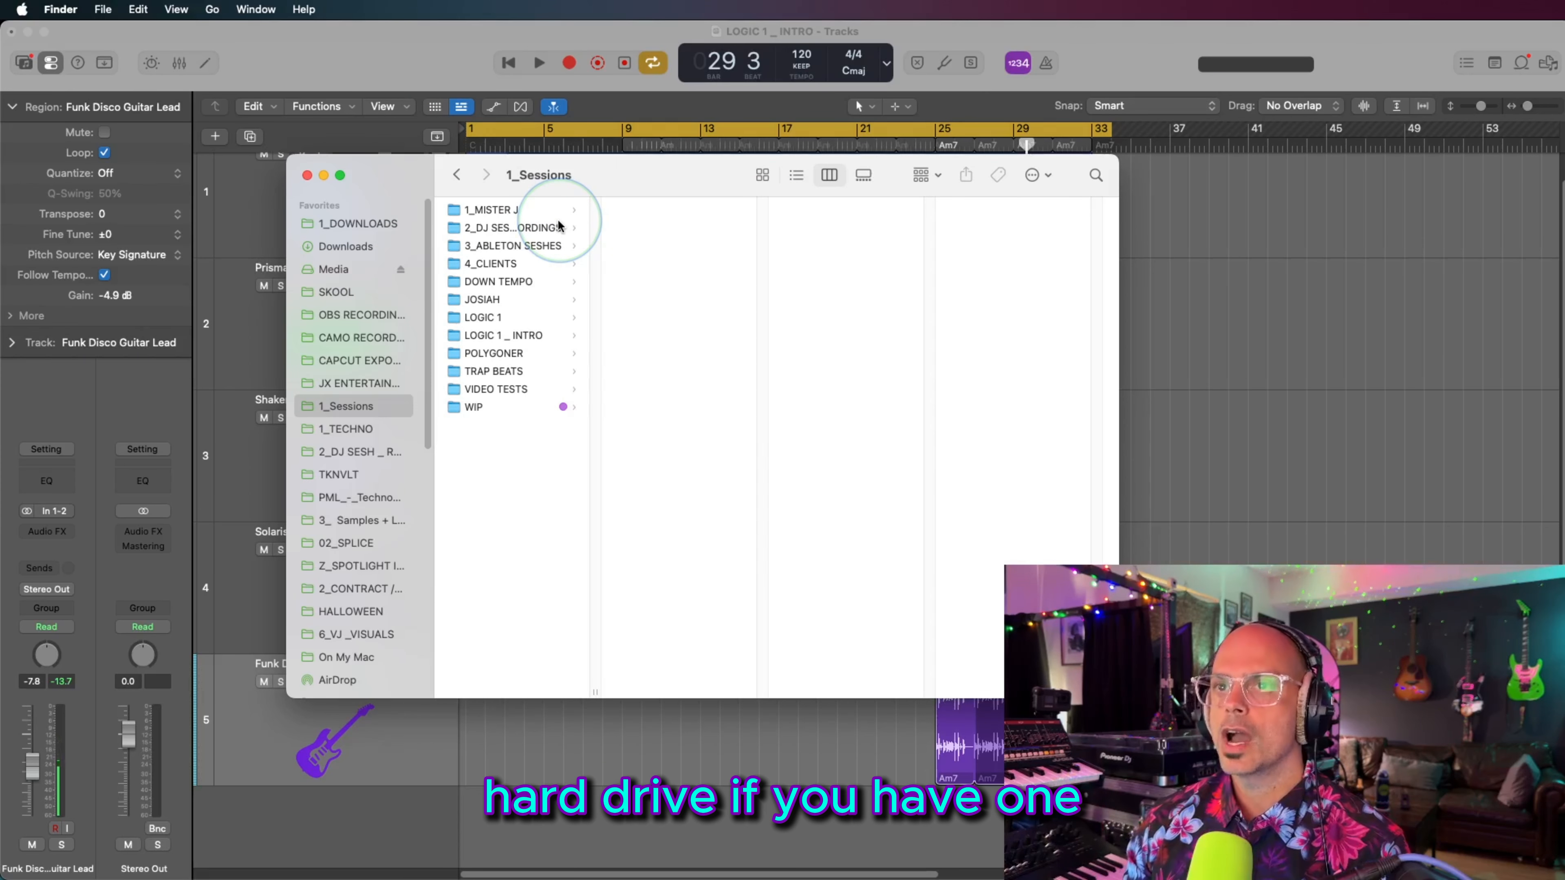
Step: Find the exported MP3 in the LOGIC 1 _ INTRO project's Bounces folder, preview it, and close the Finder window
left_click(540, 337)
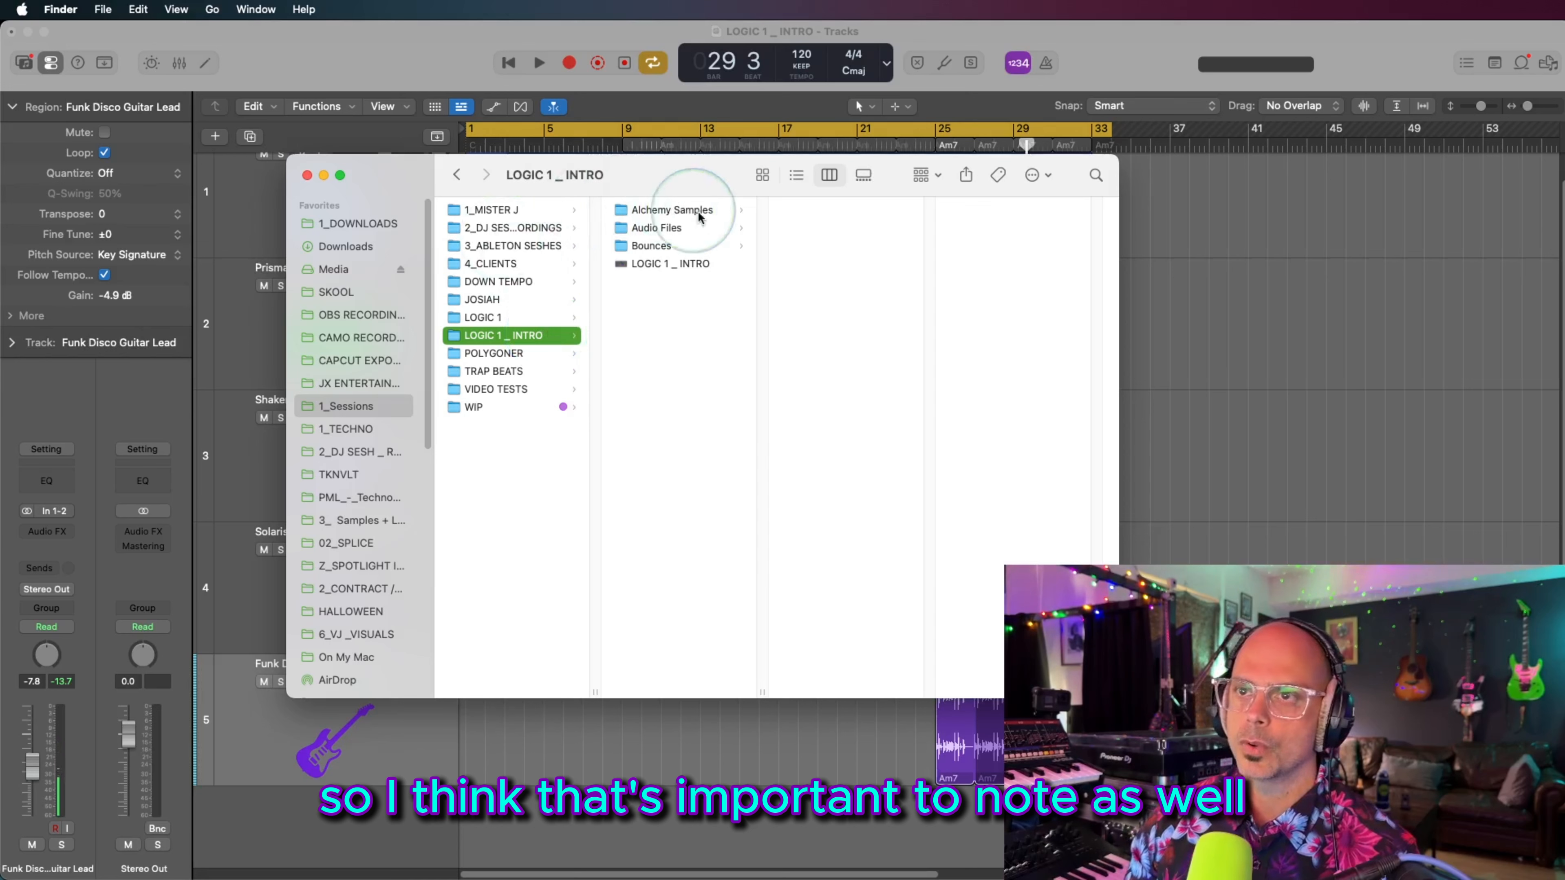
left_click(651, 246)
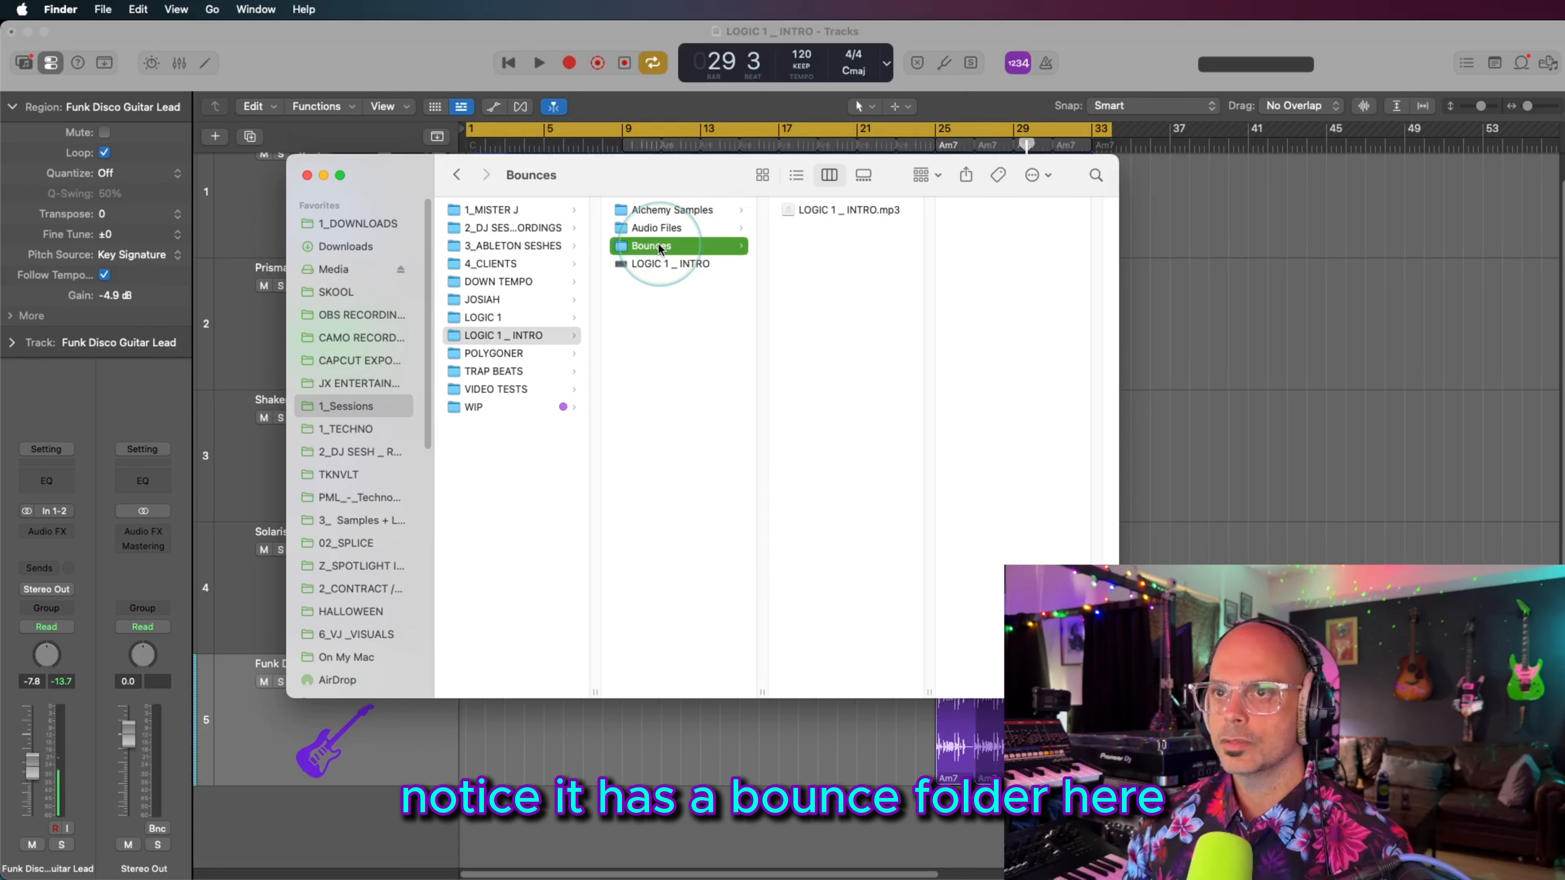
left_click(844, 210)
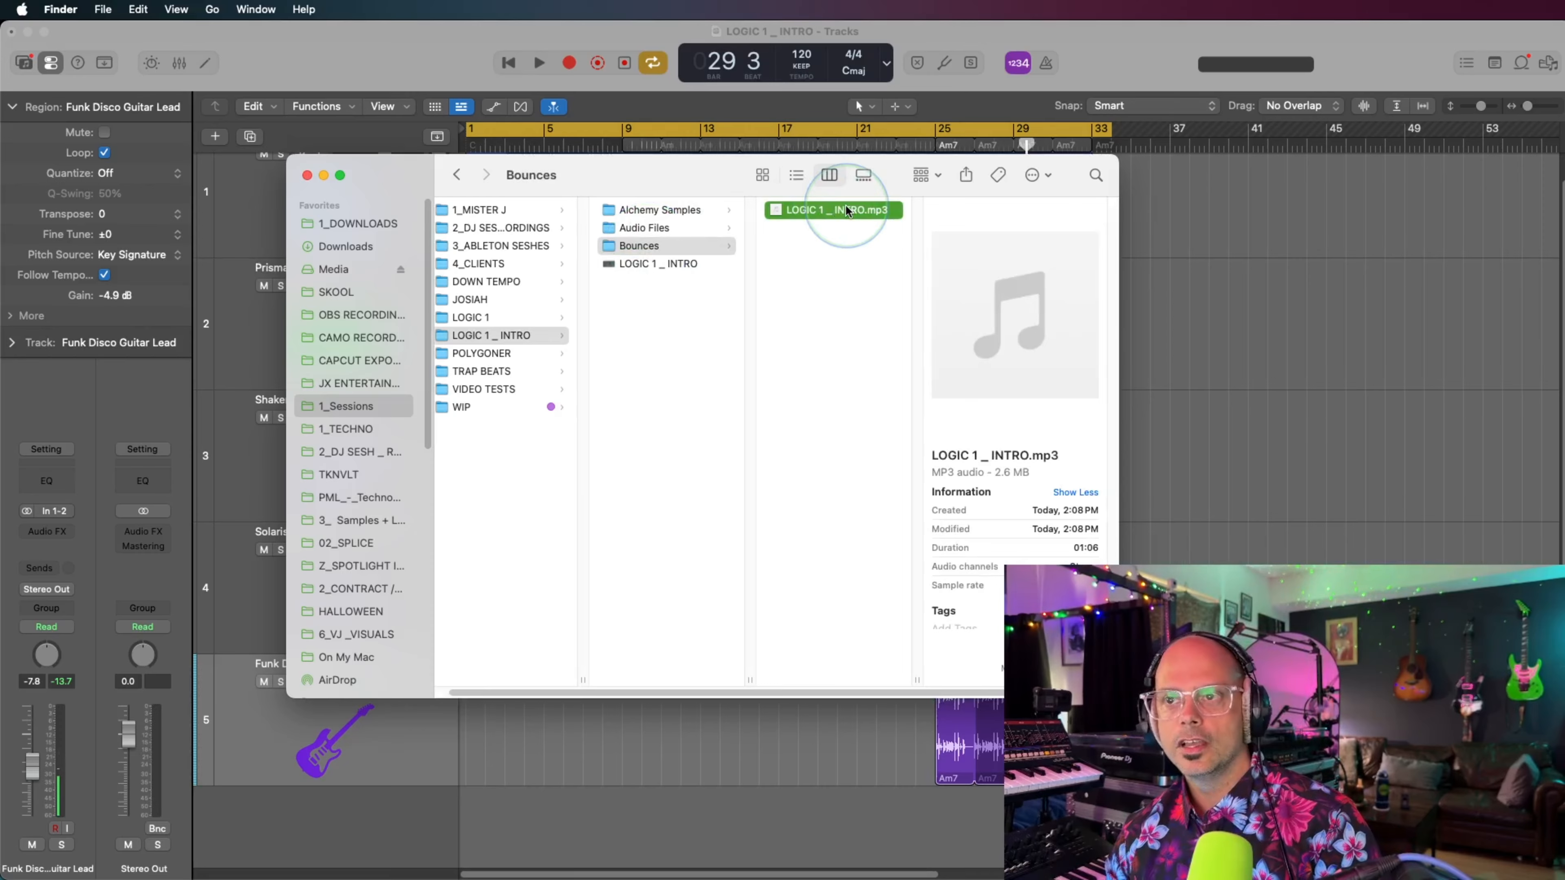
key("space")
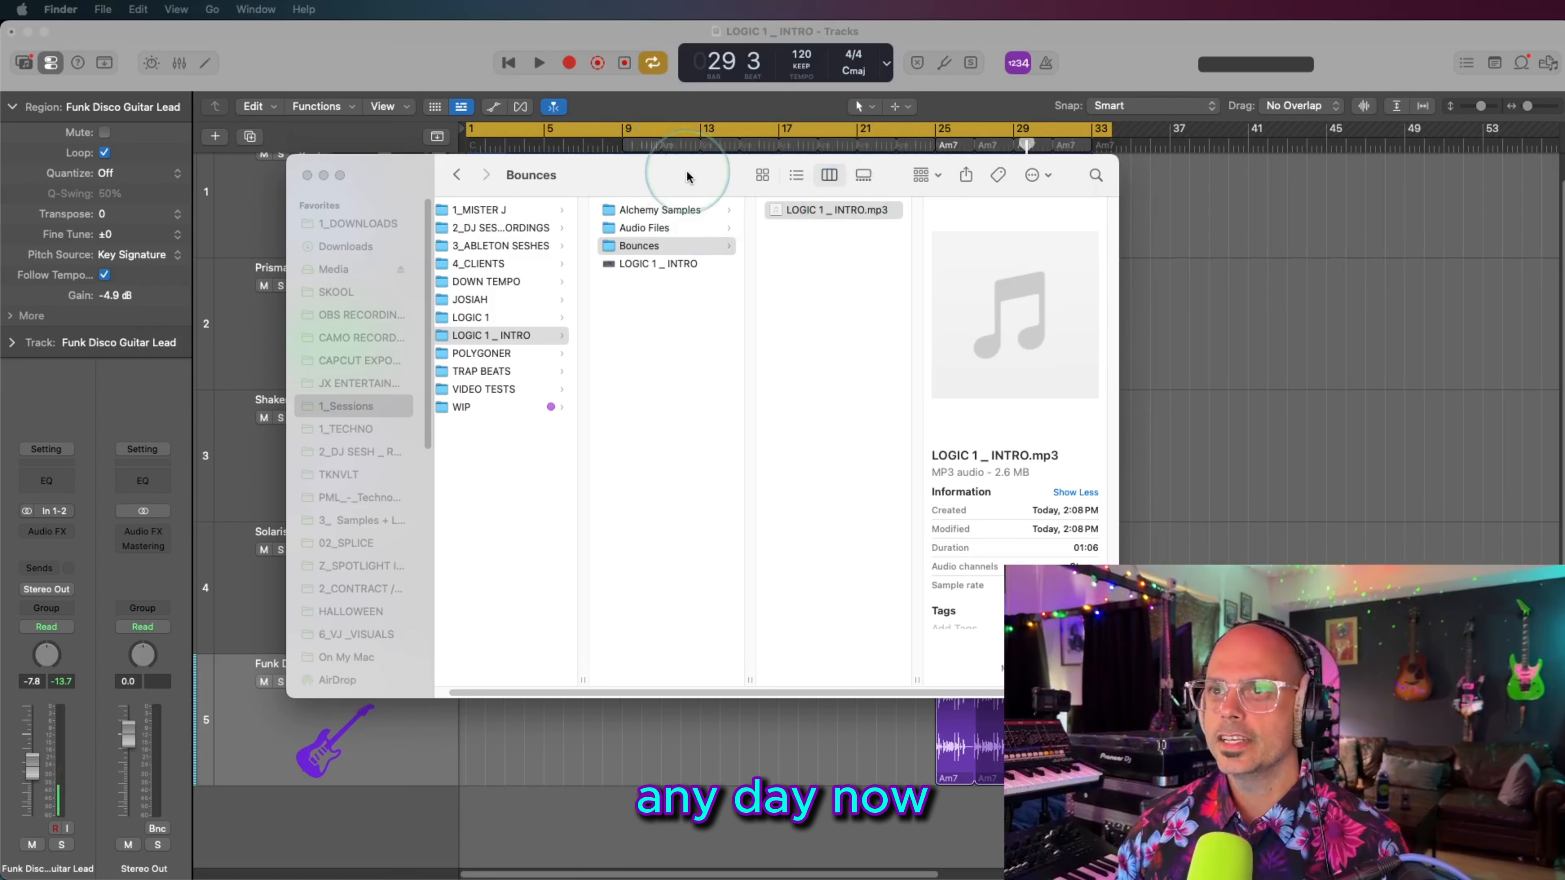
left_click_drag(686, 171, 855, 269)
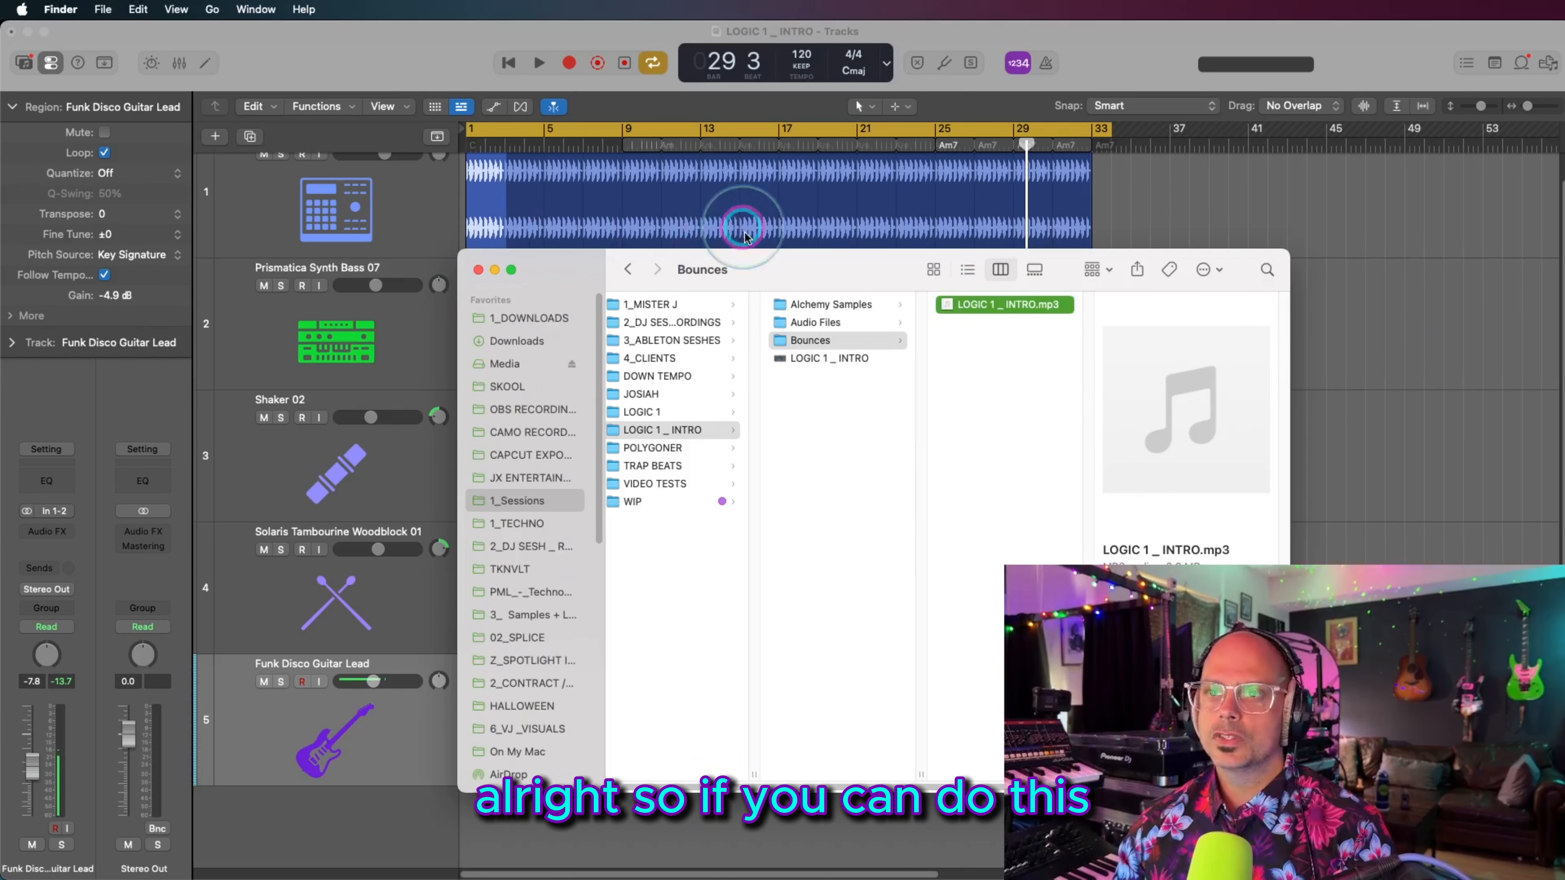
left_click(570, 274)
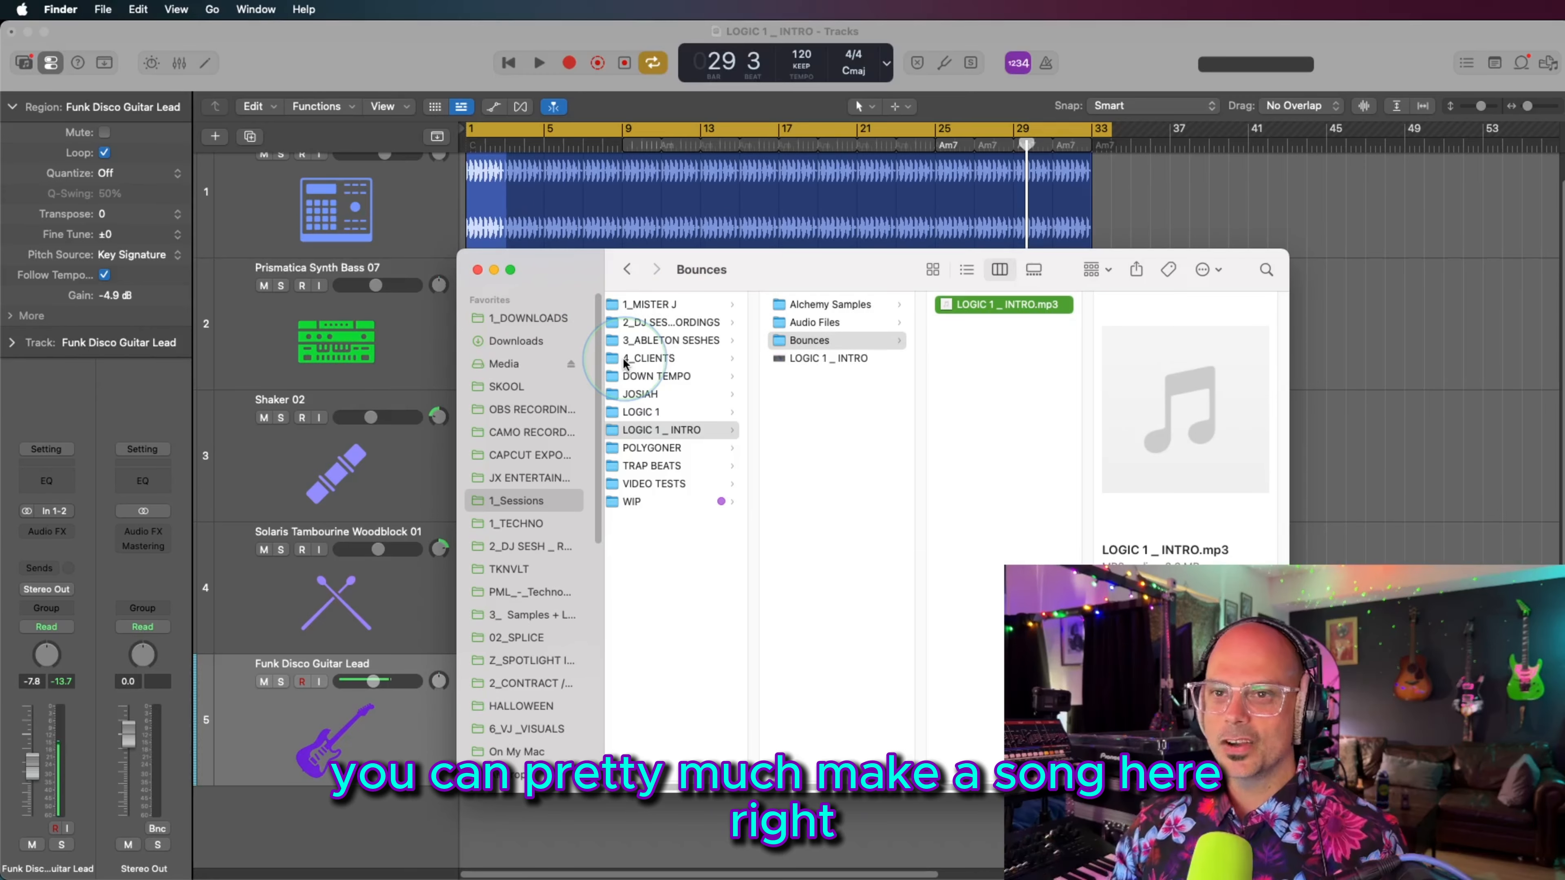
left_click(478, 270)
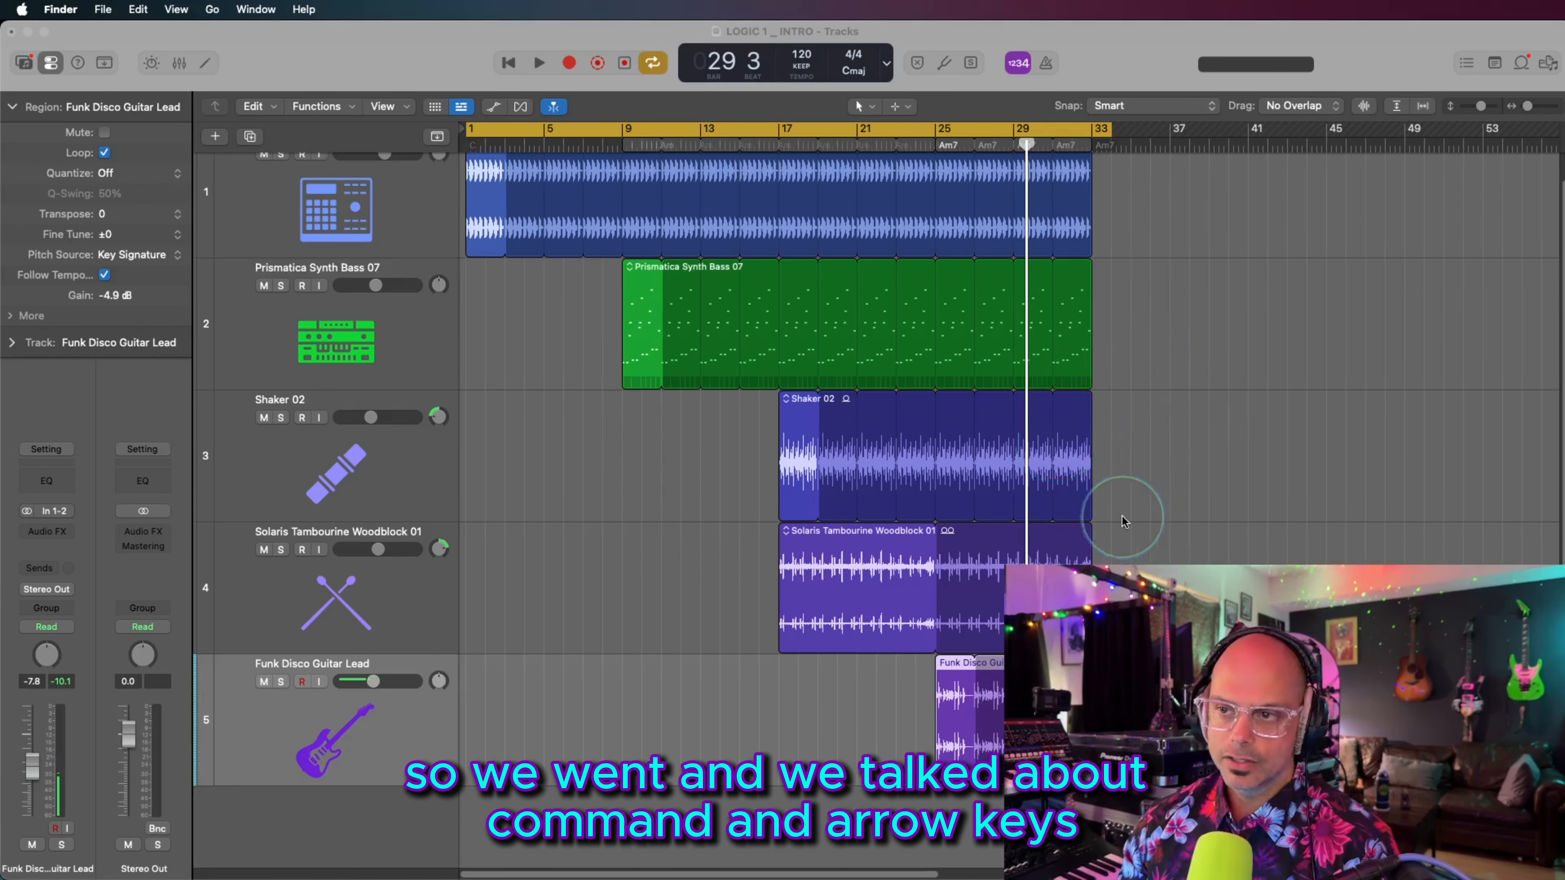
Step: Return to Logic Pro, clear the region selection and zoom the tracks out vertically so all five fit
left_click(1117, 501)
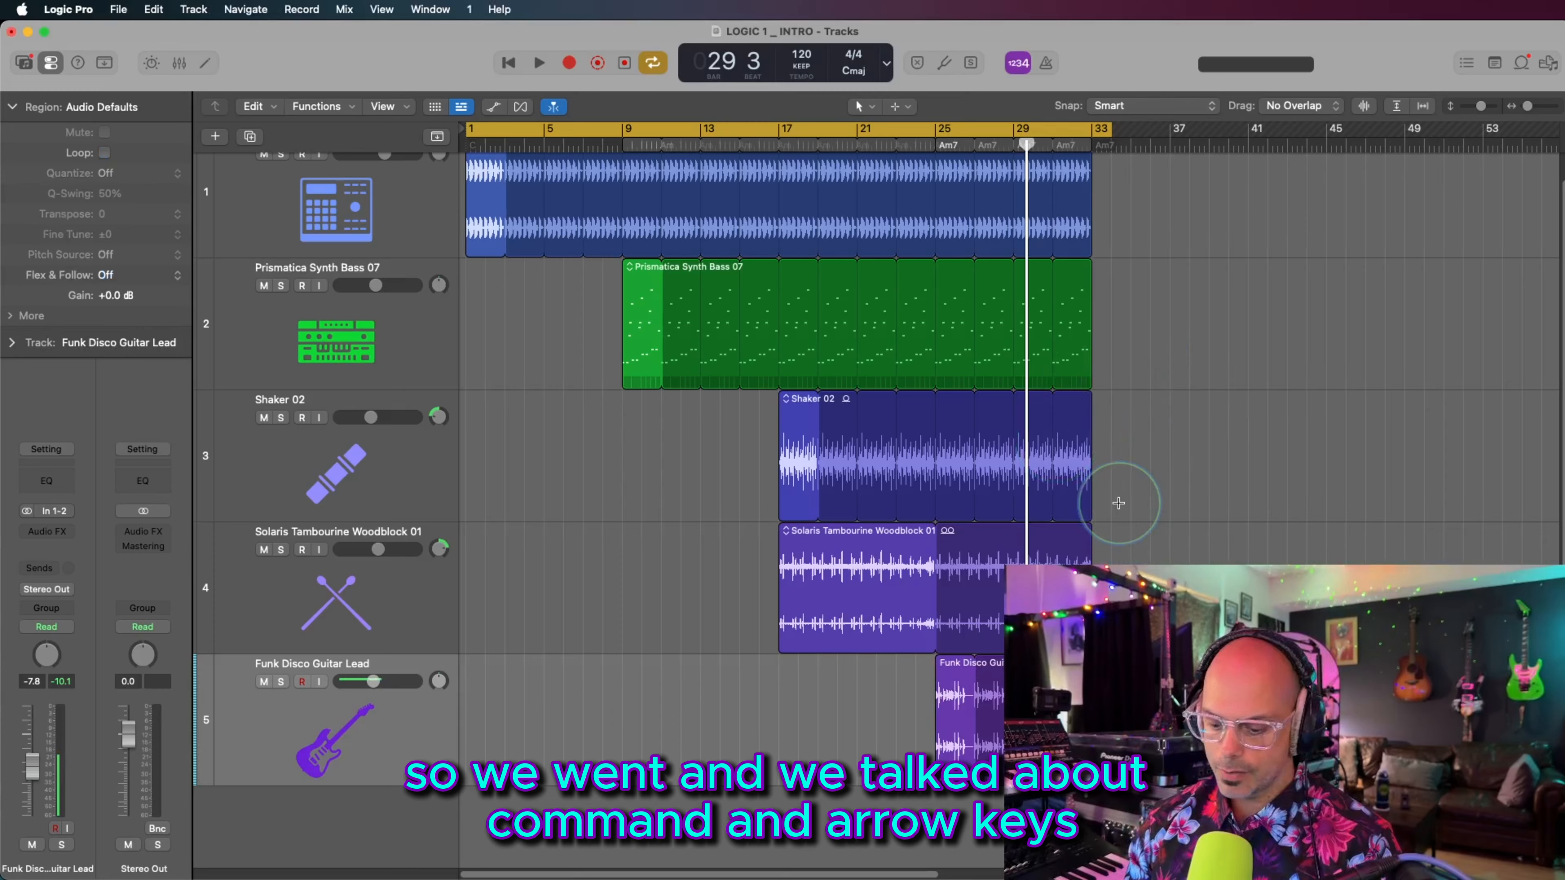
key("super+Up")
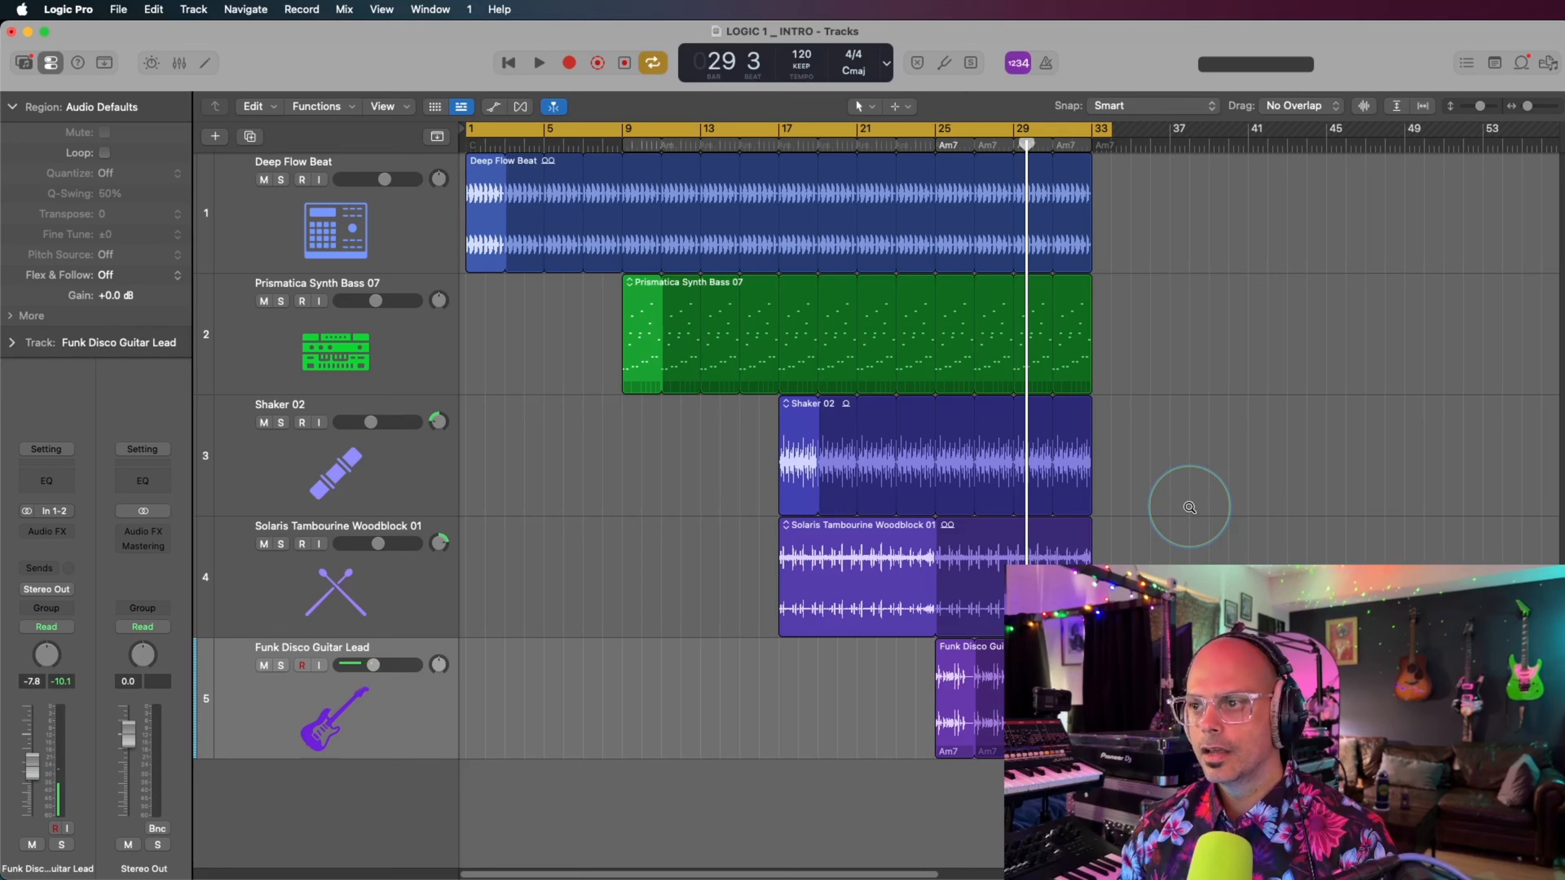
Step: Zoom to progressively smaller selected areas until the start of the Funk Disco Guitar Lead region at bar 25 fills the Tracks area
left_click_drag(1178, 537, 1178, 536)
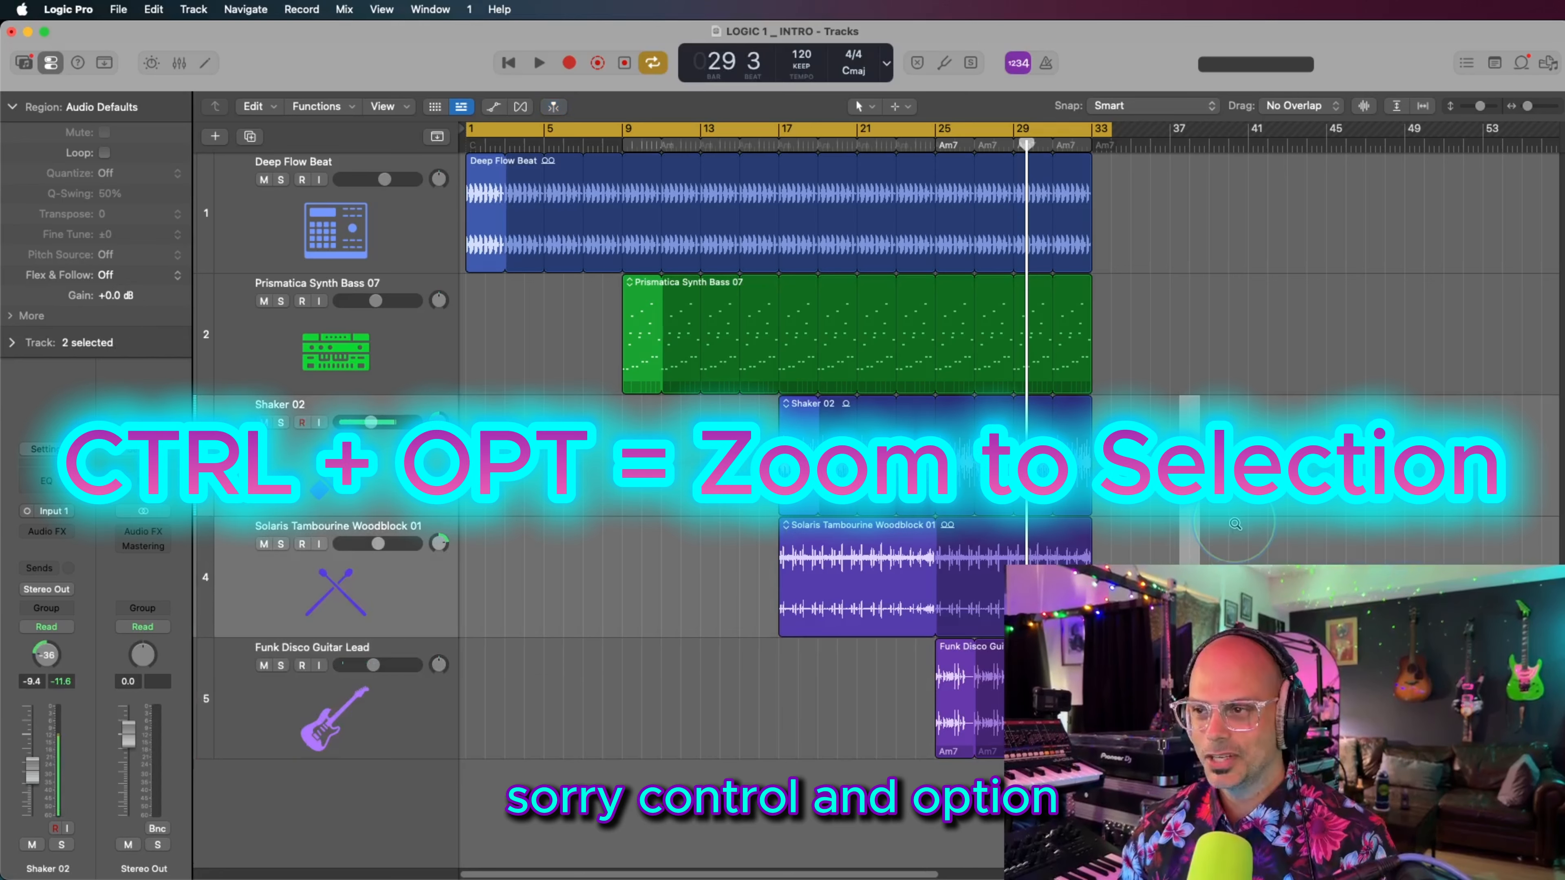
left_click_drag(1140, 609, 1174, 543)
left_click(1174, 543, "ctrl+alt")
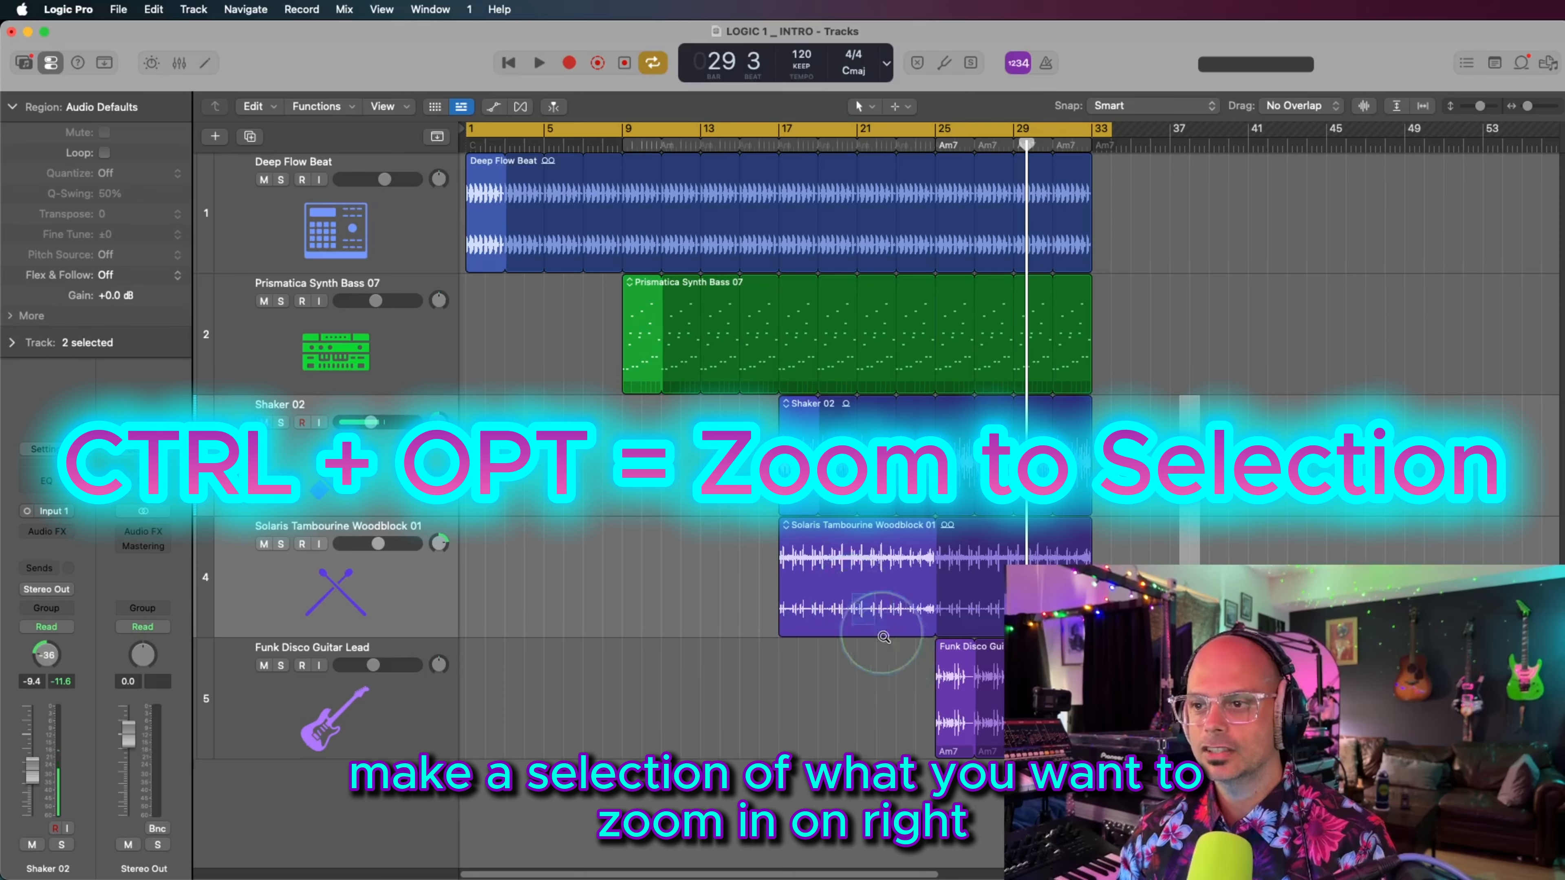
left_click_drag(852, 594, 1207, 802)
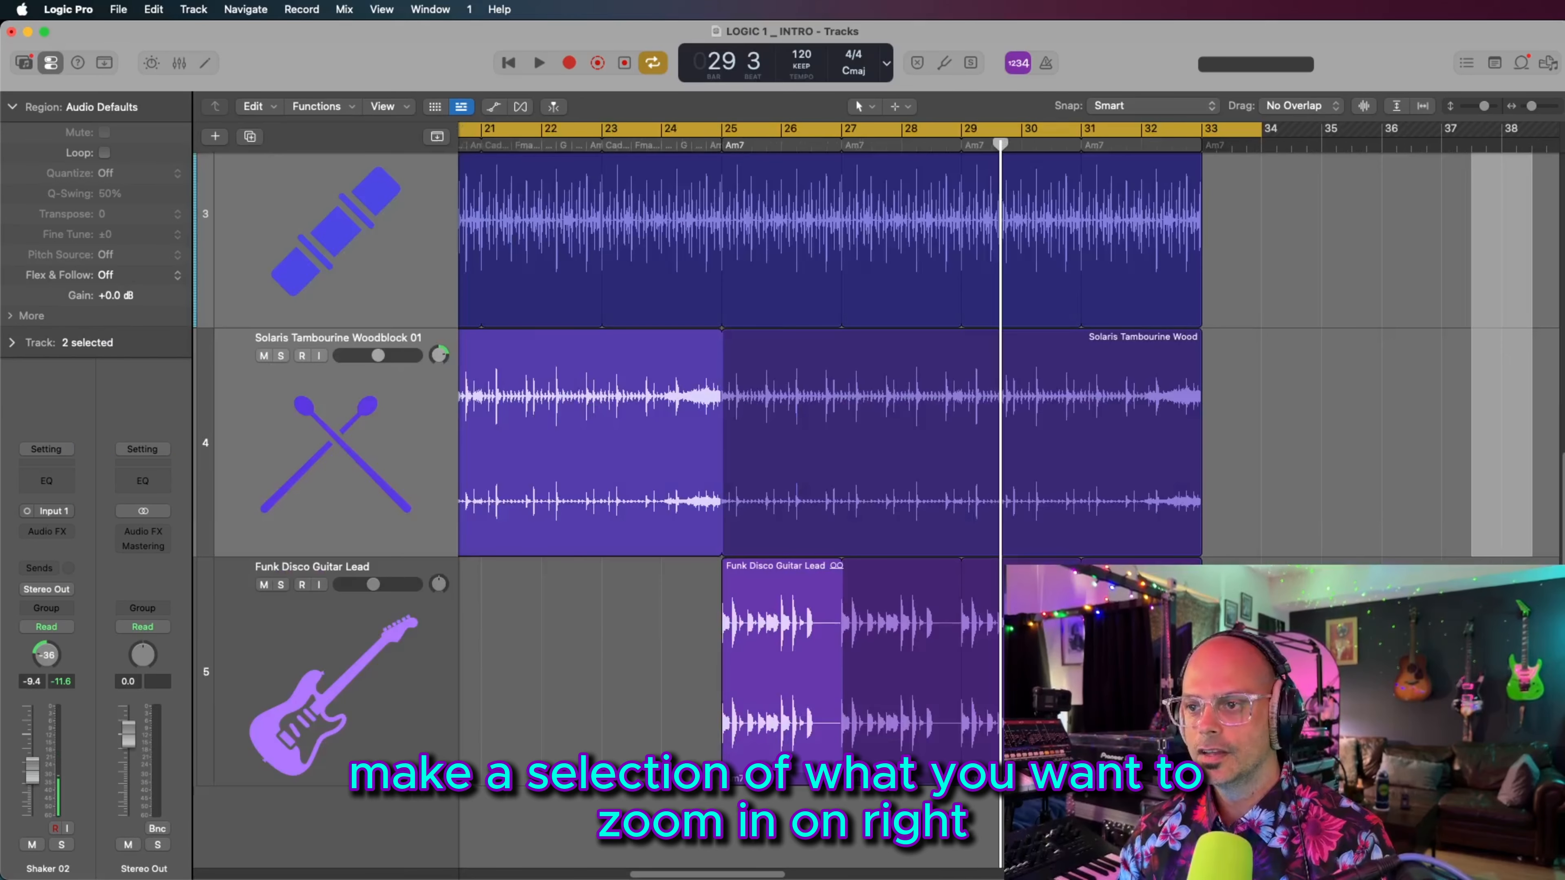
left_click_drag(1011, 533, 677, 841)
left_click_drag(1042, 527, 555, 844)
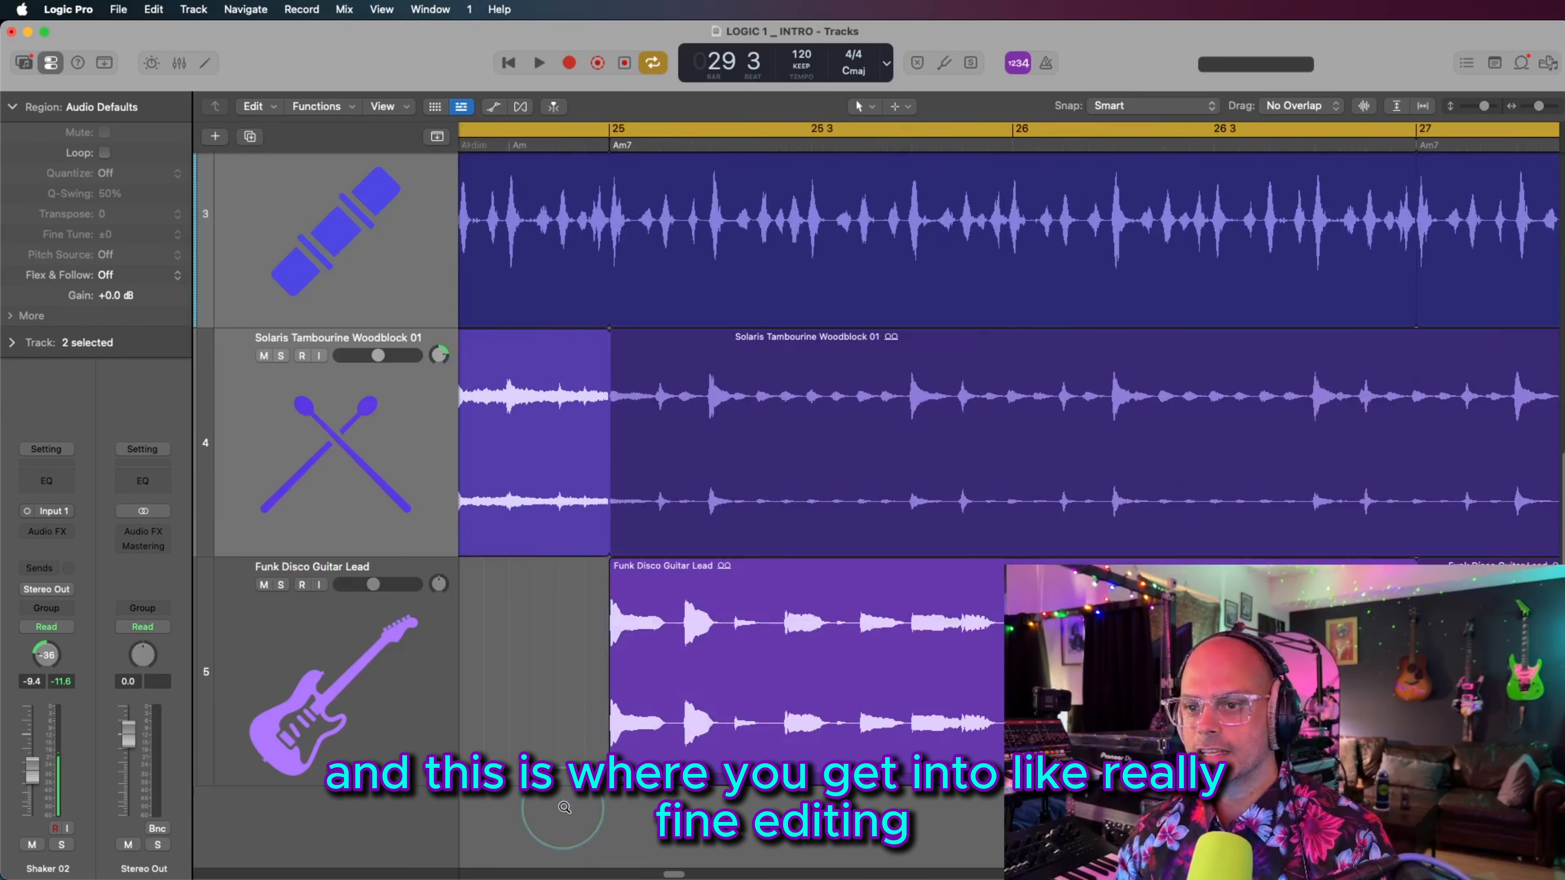
left_click_drag(1244, 530, 561, 610)
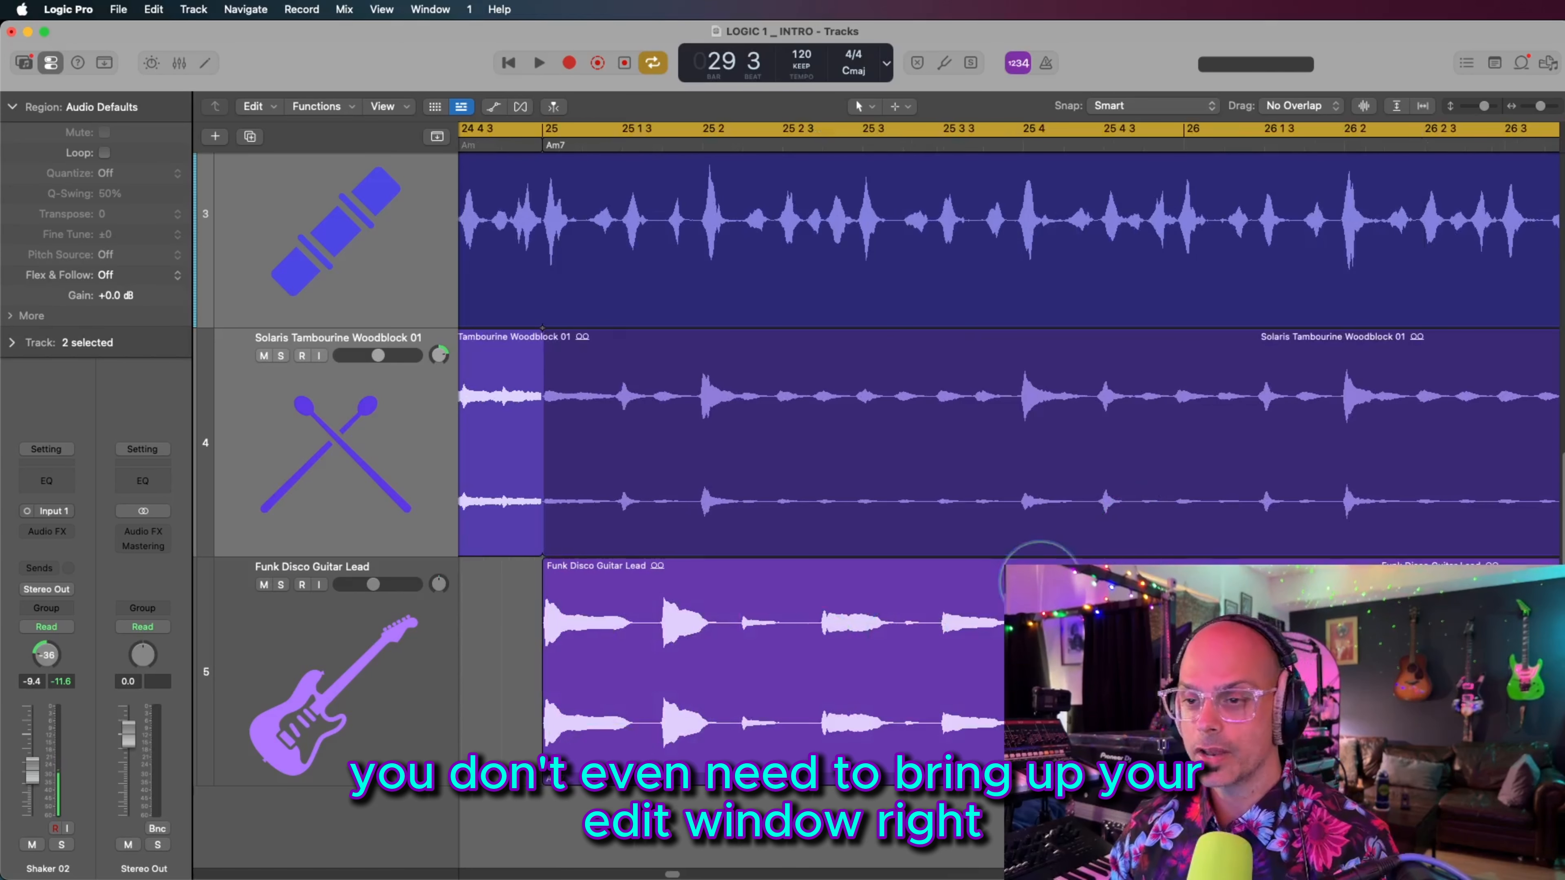
left_click_drag(1024, 536, 480, 721)
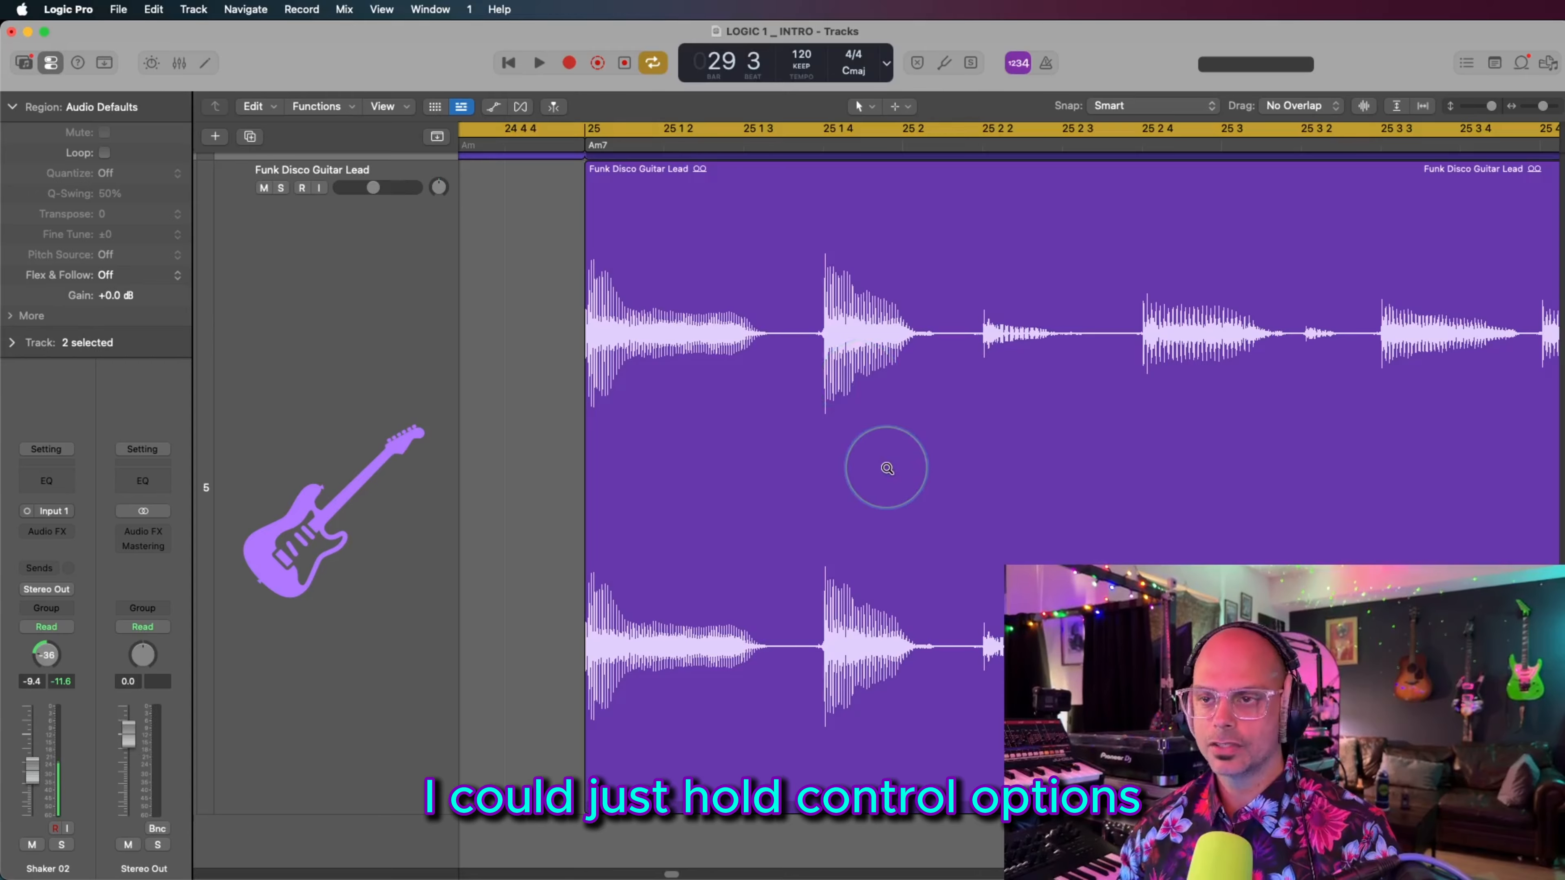
Step: Step back through the previous zoom levels until the whole five-track arrangement is shown
left_click(506, 490, "ctrl+alt")
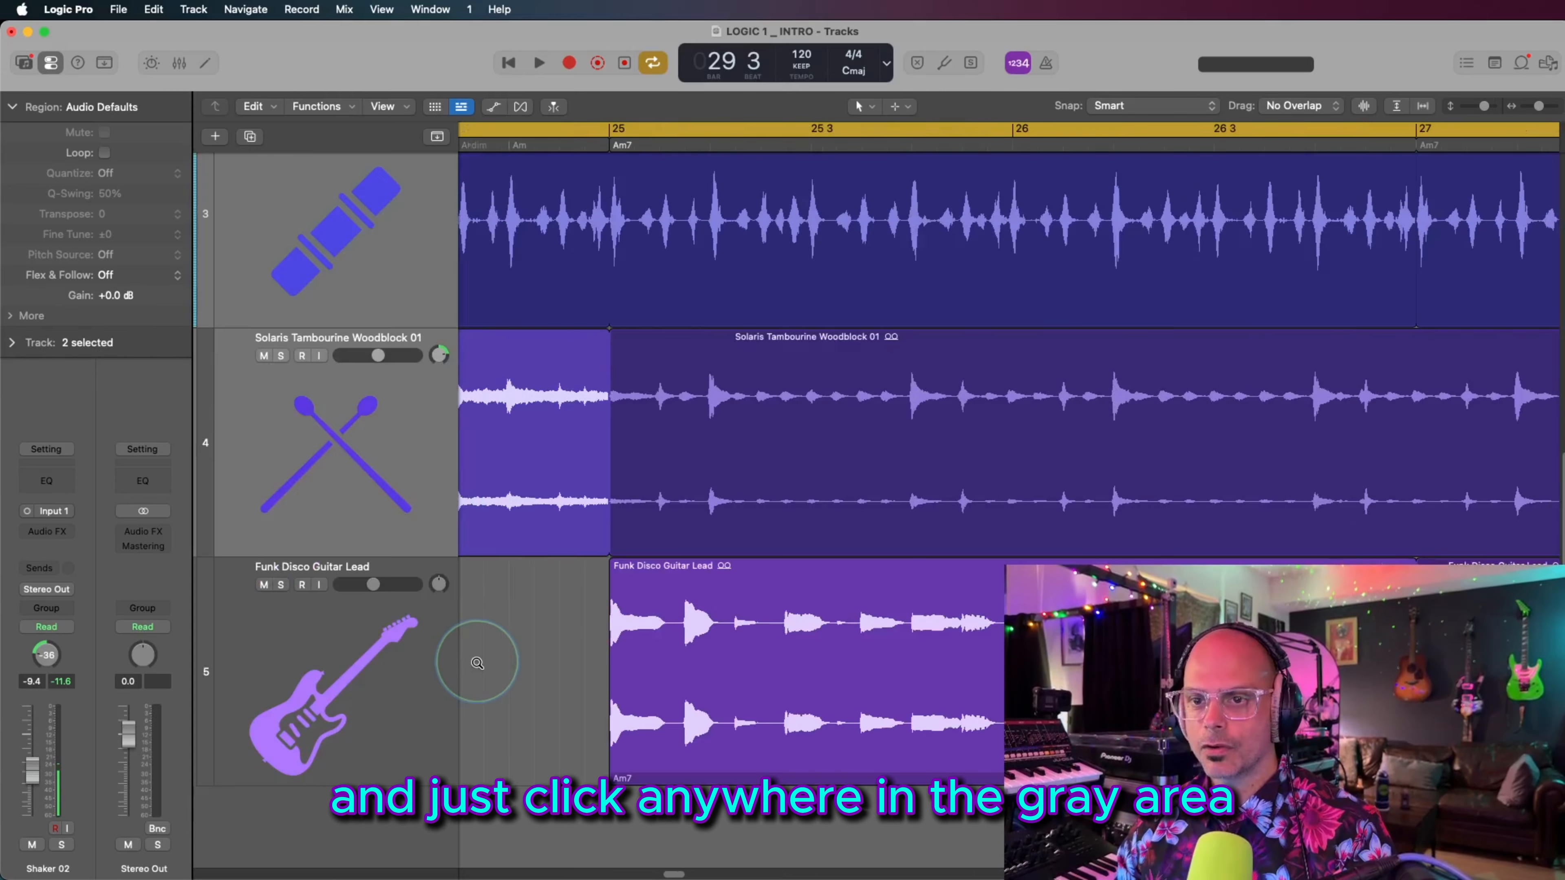
left_click(500, 647, "ctrl+alt")
left_click(521, 640, "ctrl+alt")
left_click(530, 647, "ctrl+alt")
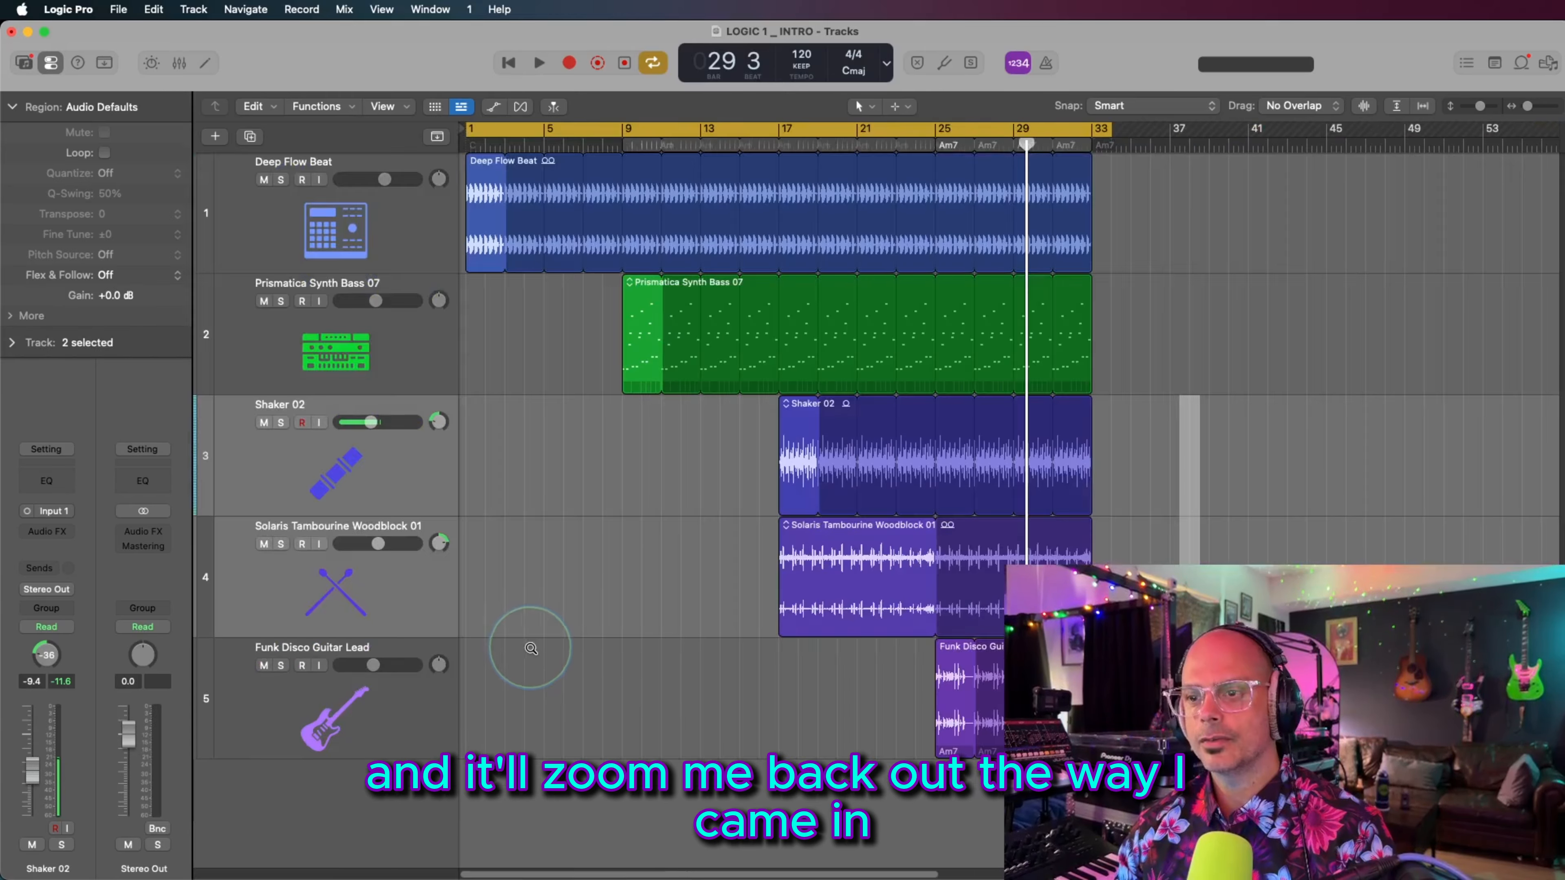